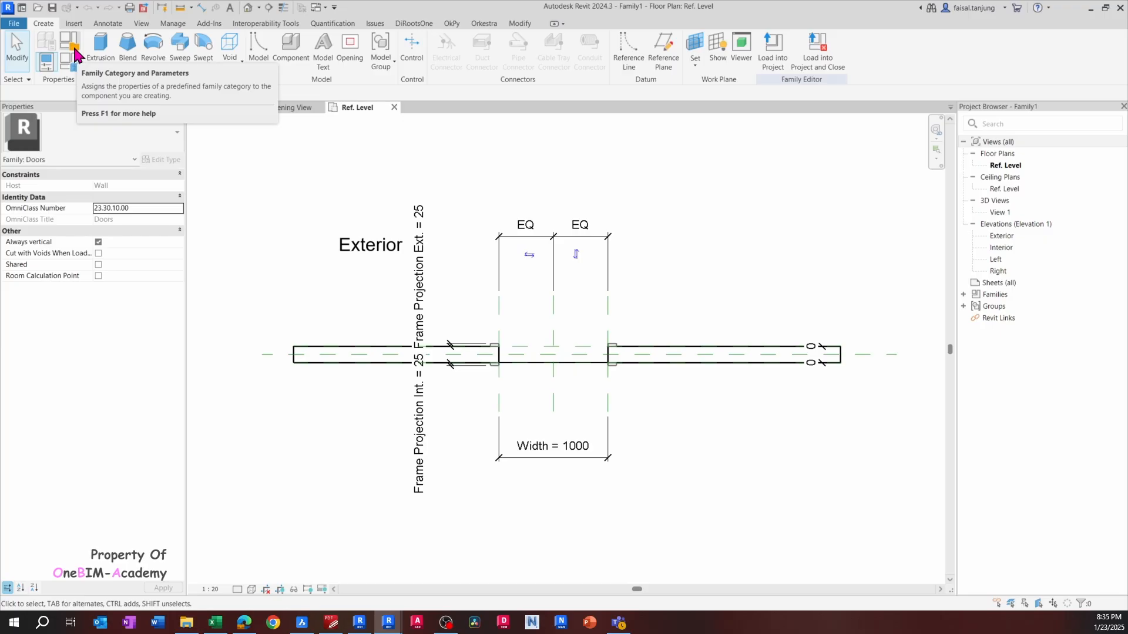
Check the door family's category and its height and width parameters in the family types
left_click(75, 54)
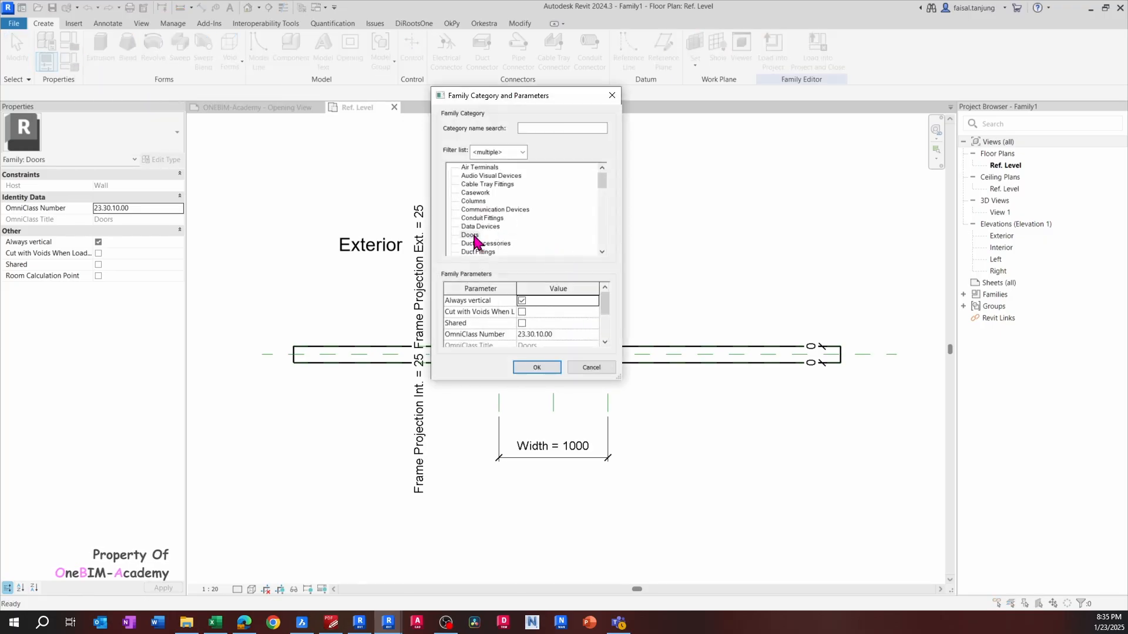
key("Escape")
left_click(70, 64)
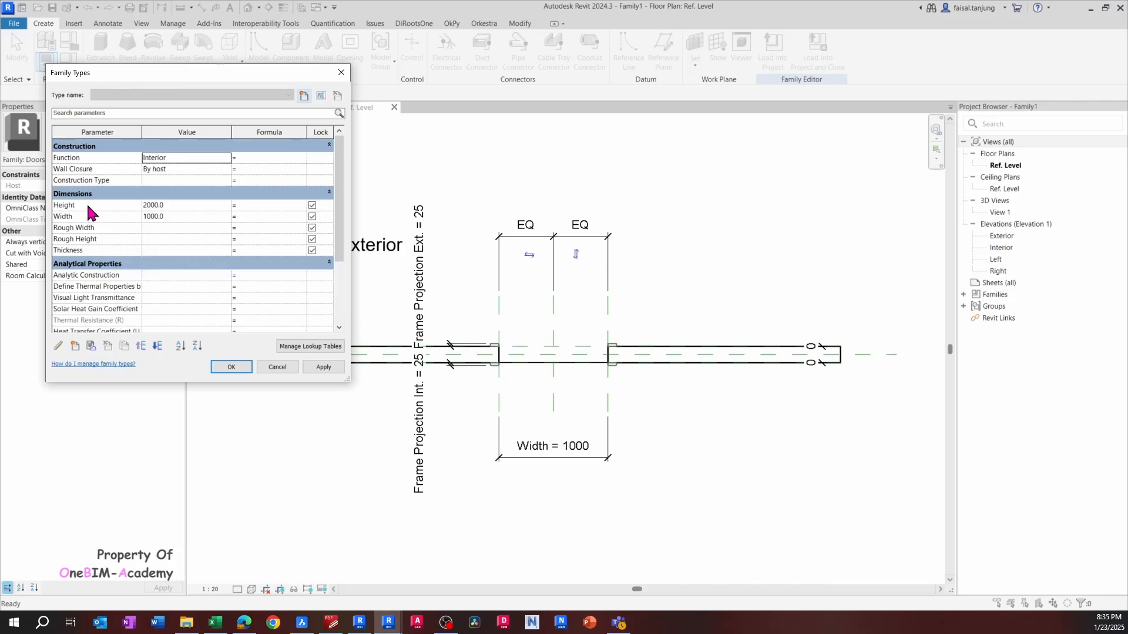
left_click(88, 207)
left_click(84, 216)
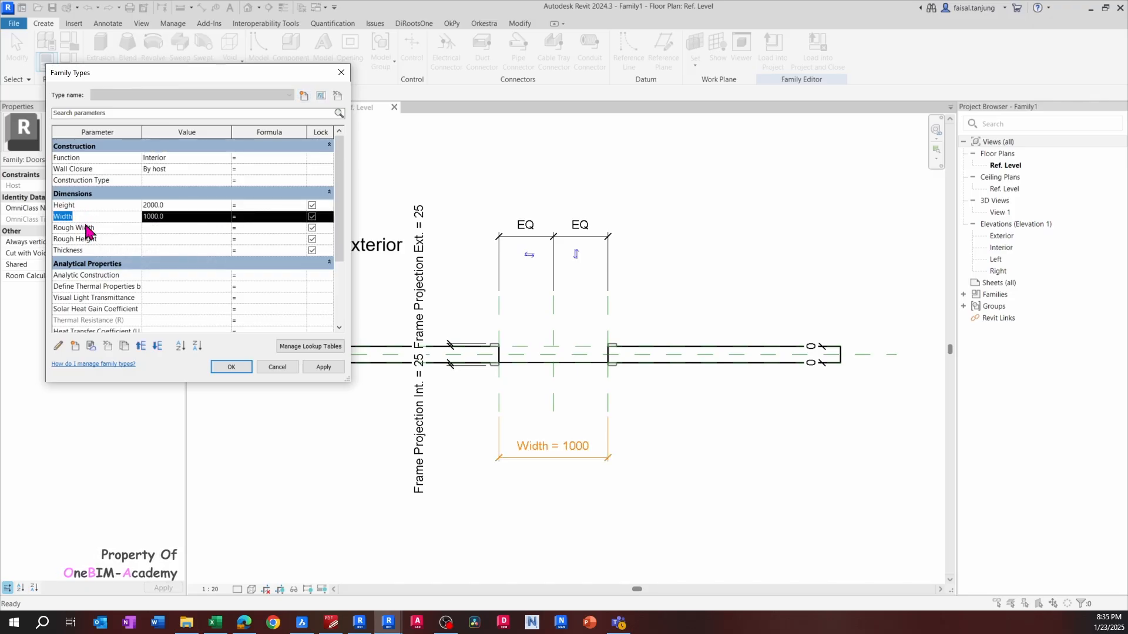
key("Escape")
Inspect the exterior frame extrusion around the door opening in the plan view
scroll(626, 354, "up", 5)
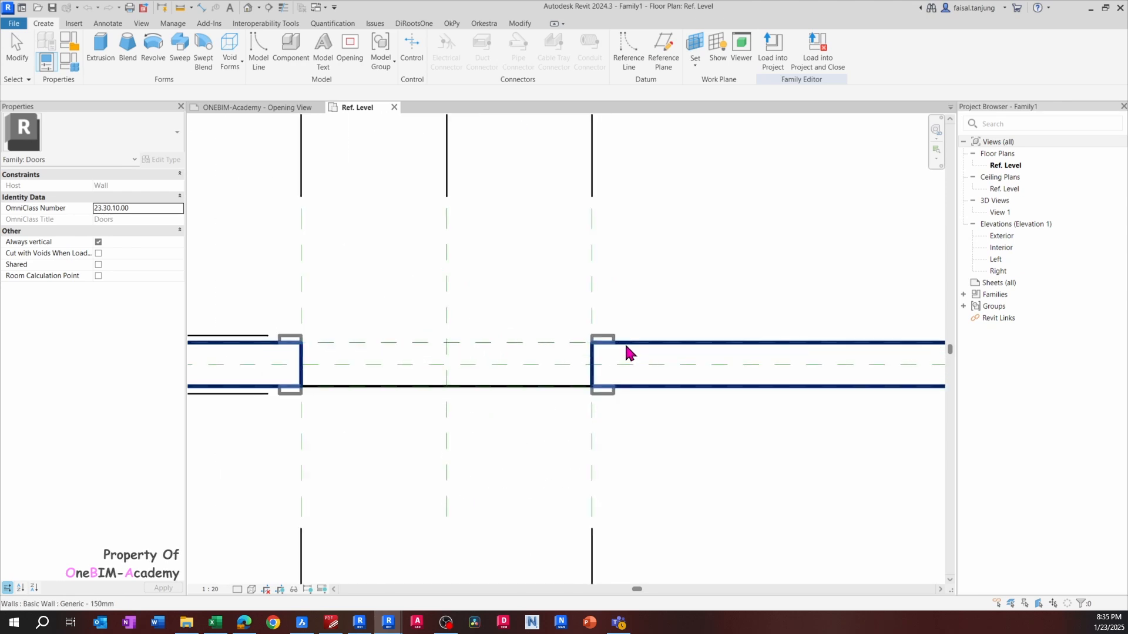
left_click(603, 341)
middle_click_drag(388, 344, 456, 335)
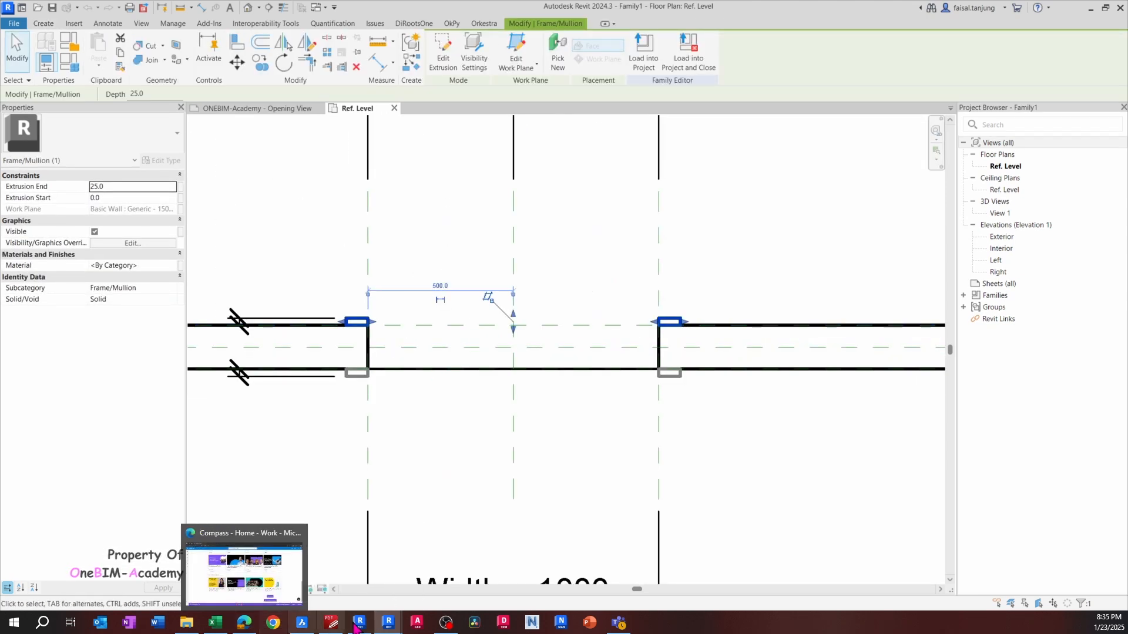
Switch to BricsCAD and examine the plan drawing of the sliding door
left_click(302, 622)
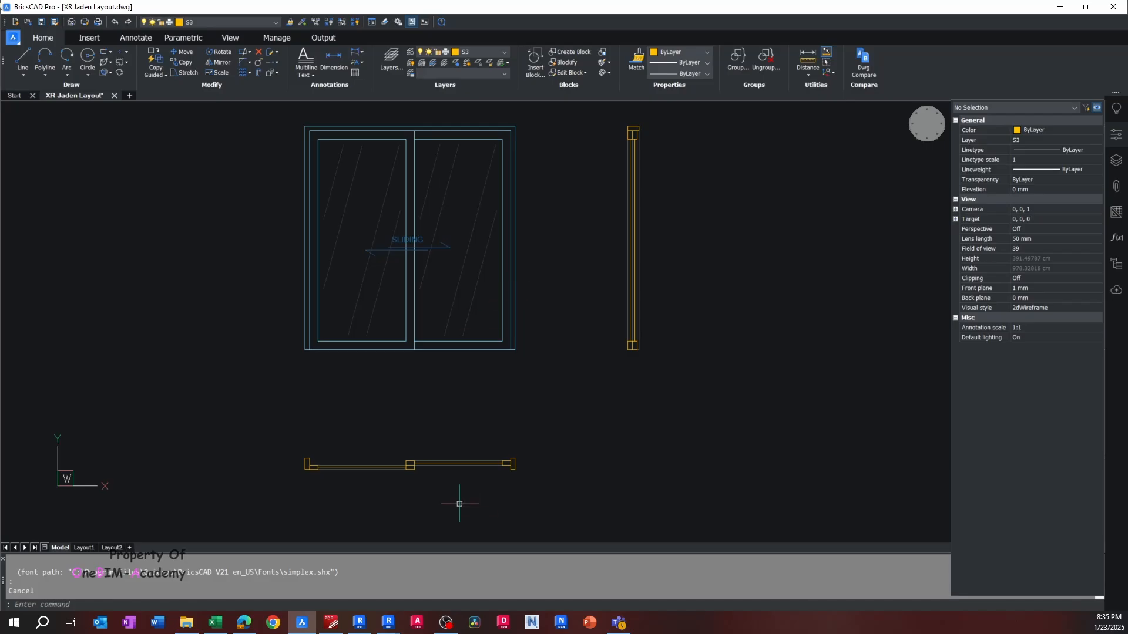
scroll(459, 504, "up", 3)
scroll(580, 456, "up", 2)
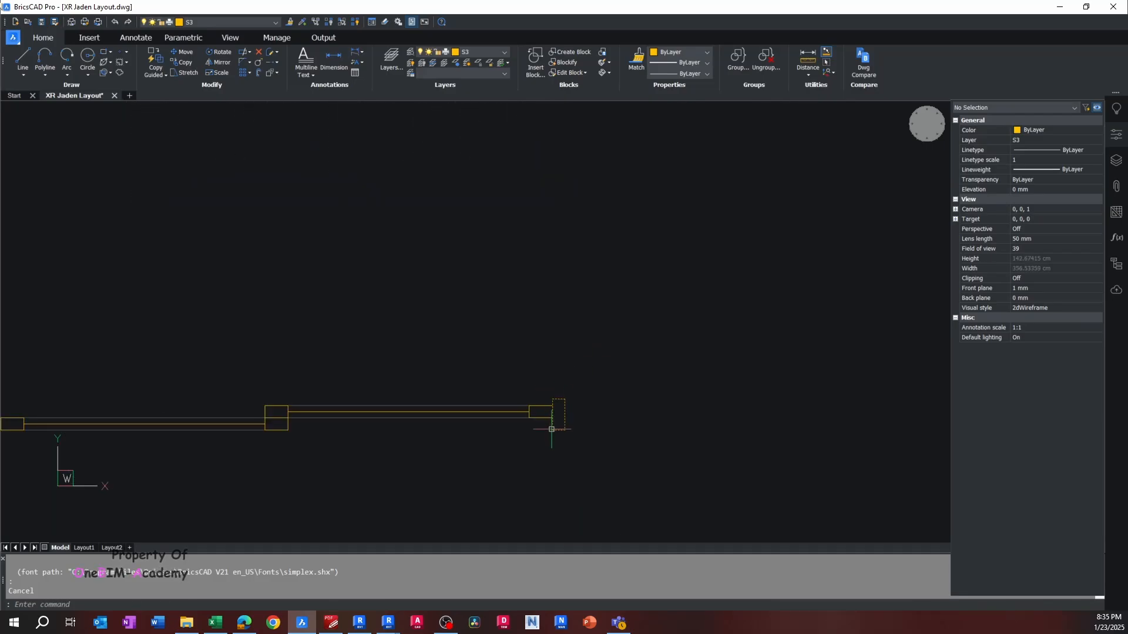
middle_click_drag(552, 429, 556, 384)
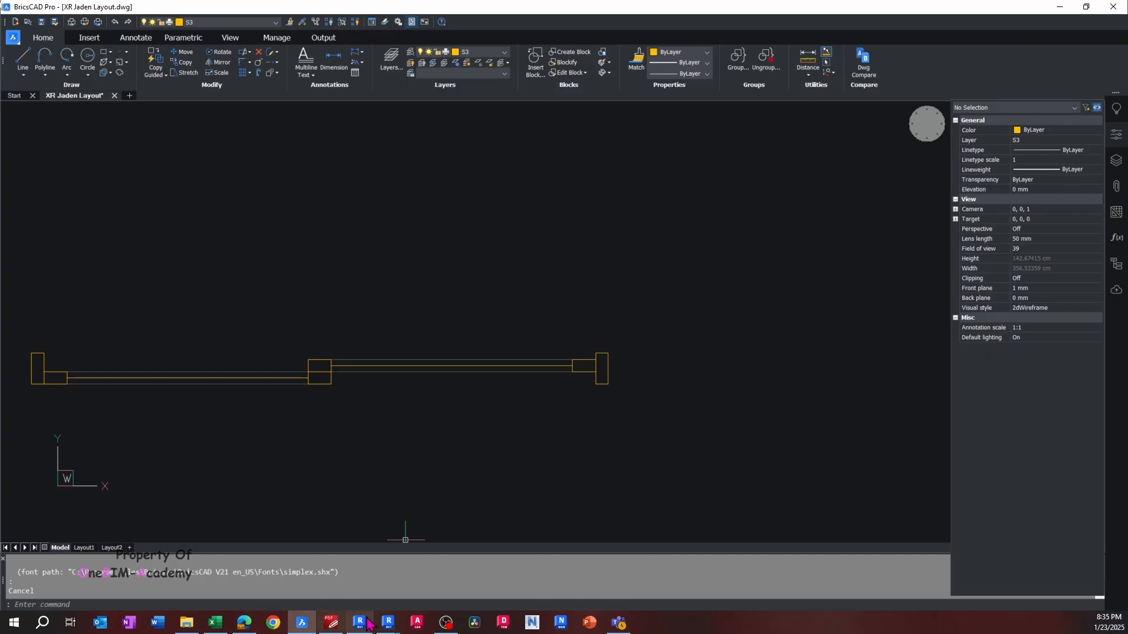
Switch back to Revit, open the default 3D view of the door family and set its detail level to Fine
mouse_move(367, 624)
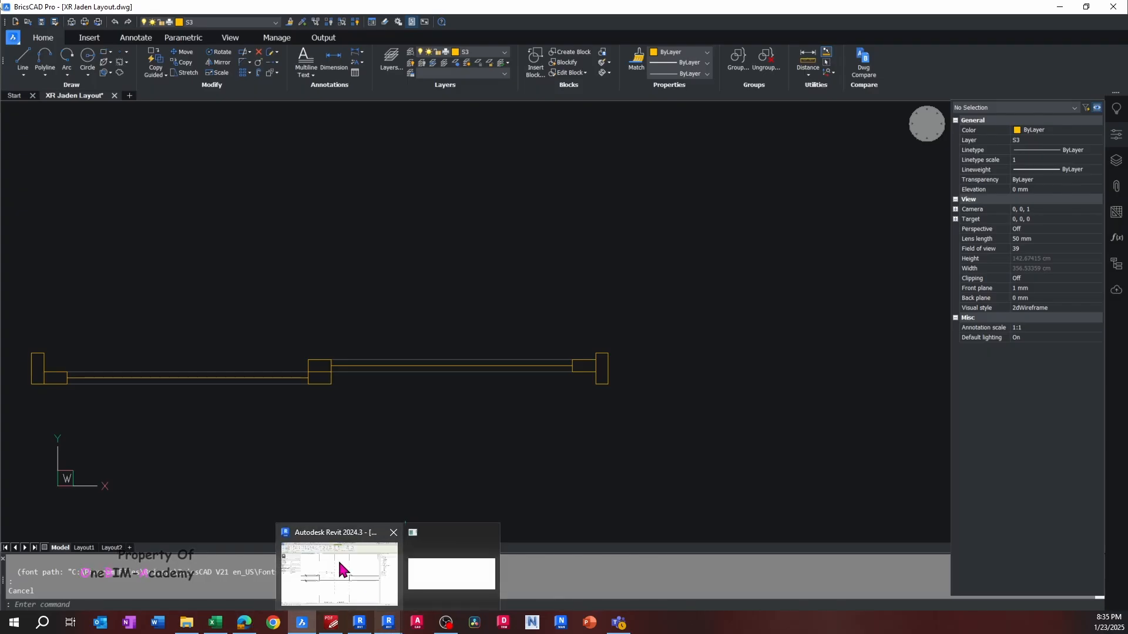
left_click(340, 573)
scroll(675, 309, "down", 2)
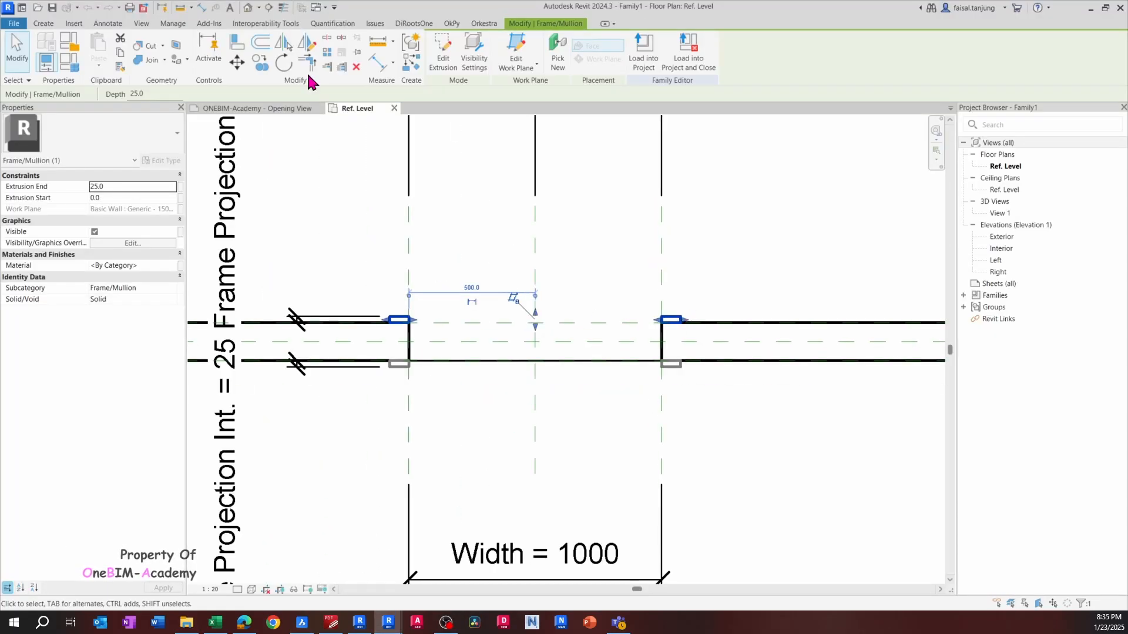
left_click(249, 9)
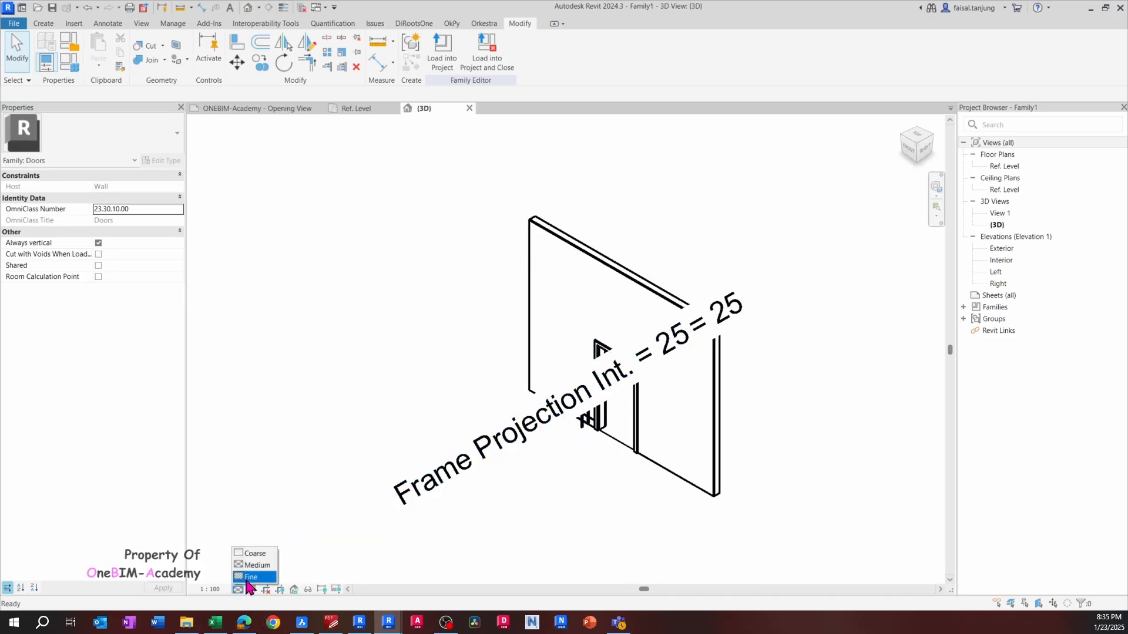
left_click(251, 577)
left_click(496, 452)
middle_click_drag(516, 445, 456, 422)
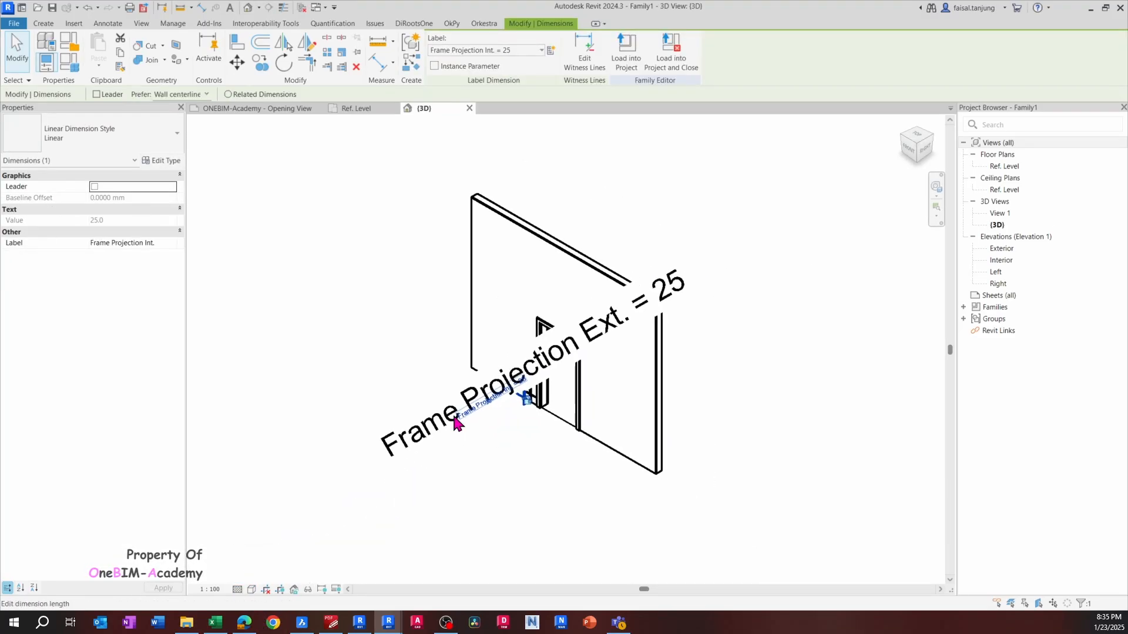
key("Escape")
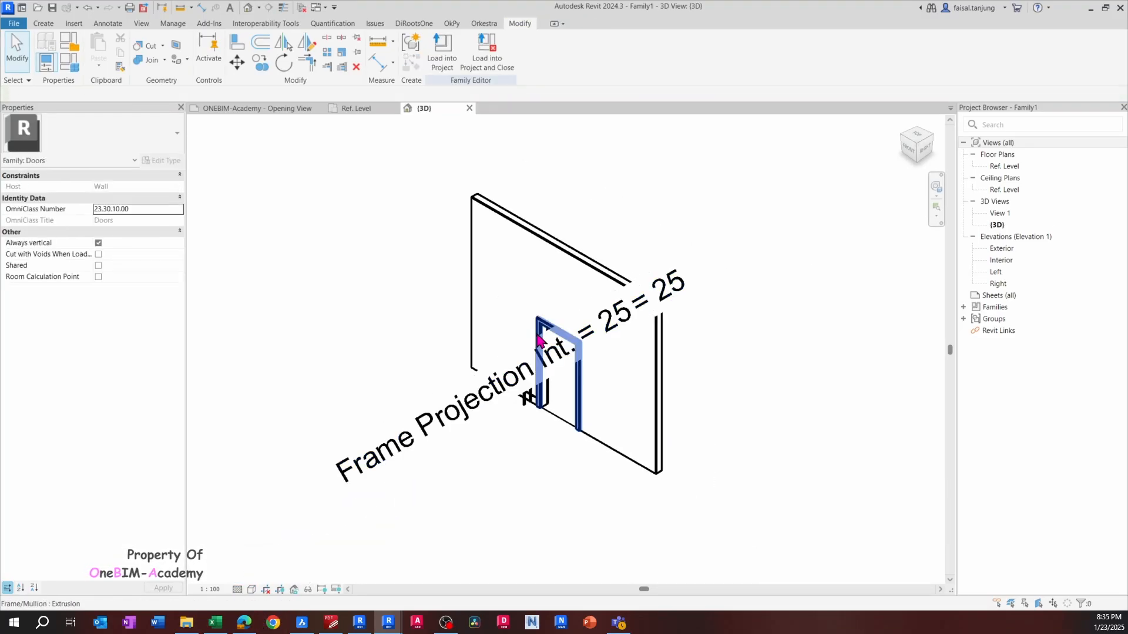
Set the 3D view scale to 1:10
left_click(209, 590)
left_click(224, 485)
scroll(558, 414, "up", 3)
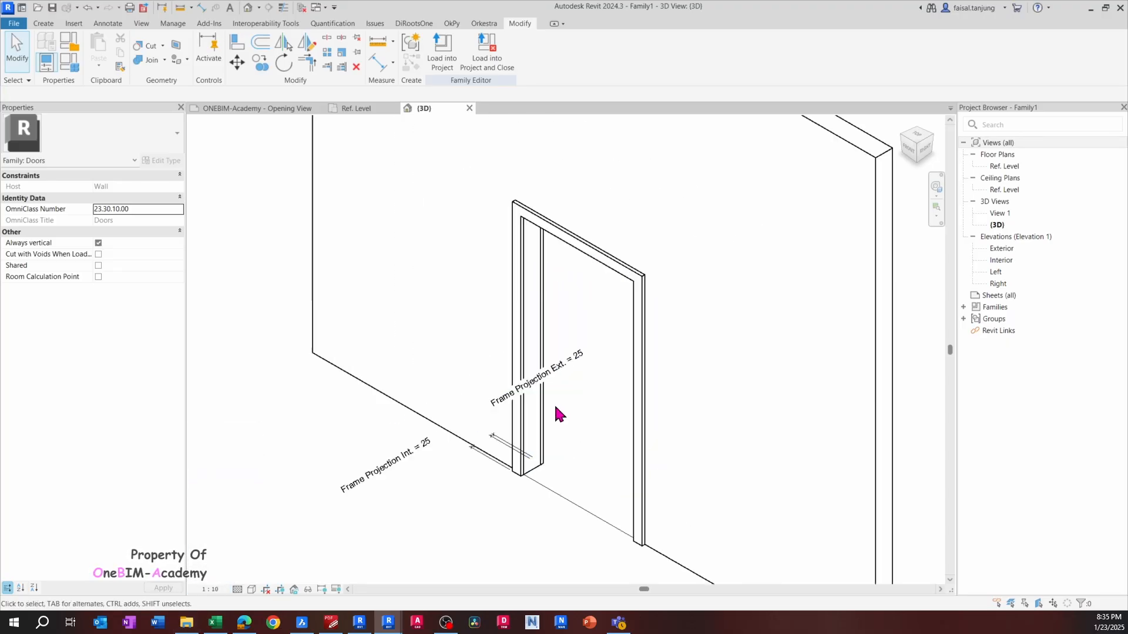
scroll(555, 407, "up", 1)
Change the 3D view's visual style to display the wall and door frame with coloured surfaces
left_click(516, 197)
mouse_move(492, 332)
middle_mouse_down("shift")
mouse_move(601, 286)
mouse_move(485, 413)
mouse_move(440, 358)
middle_mouse_up("shift")
scroll(601, 287, "down", 2)
key("c")
key("o")
scroll(573, 292, "down", 1)
scroll(569, 258, "up", 2)
key("Escape")
Delete the exterior and interior frame extrusions around the door opening, leaving only the wall opening
left_click(579, 269)
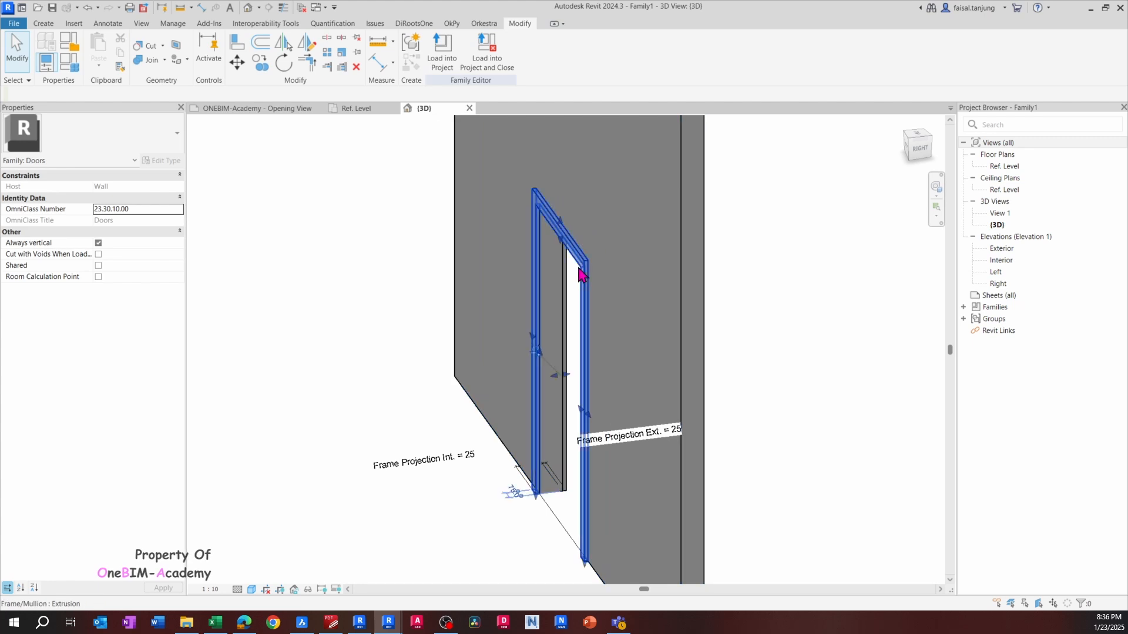
middle_click_drag(580, 274, 692, 352, "shift")
middle_click_drag(565, 332, 492, 424)
left_click(535, 319)
scroll(544, 302, "down", 2)
scroll(554, 299, "up", 2)
left_click(562, 283)
left_click(582, 316)
scroll(577, 315, "down", 3)
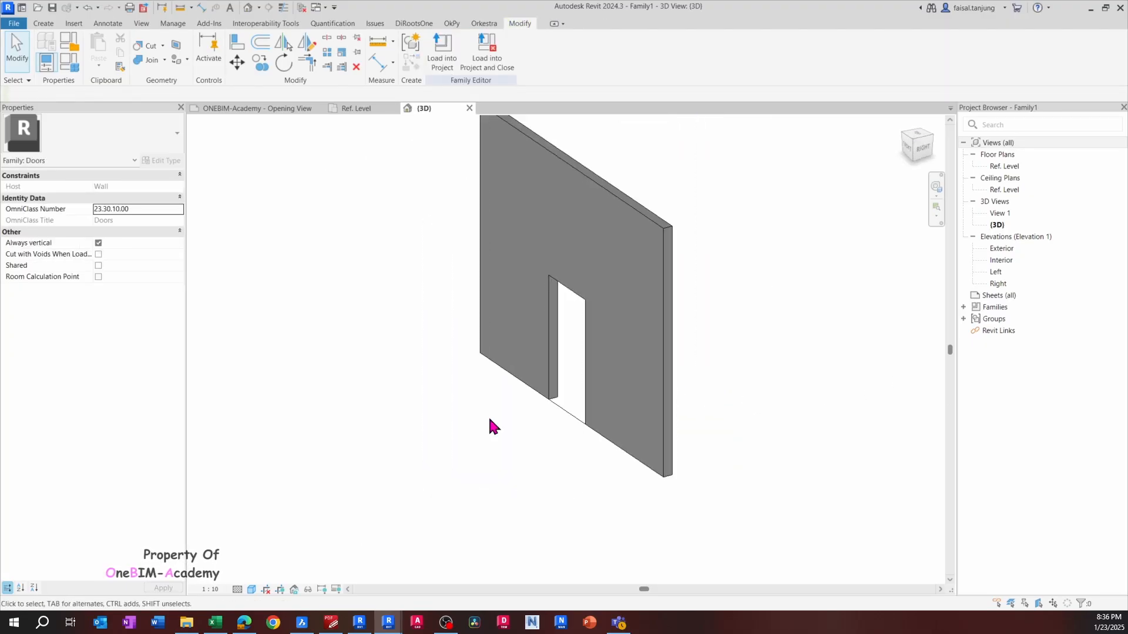
scroll(492, 424, "up", 2)
left_click(568, 414)
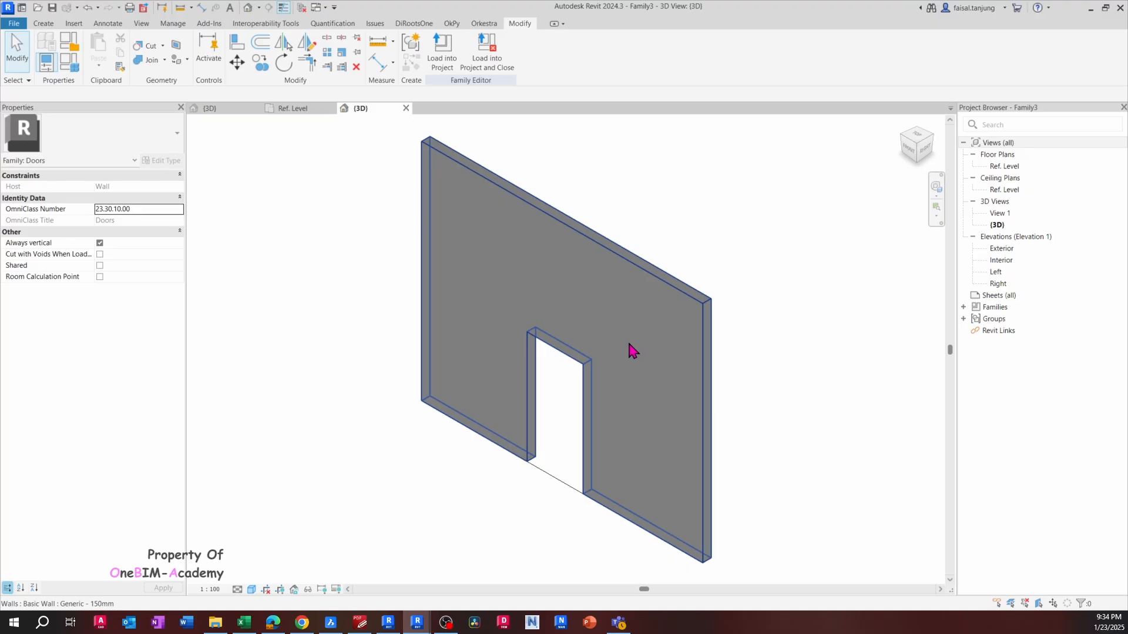
Open the Exterior elevation view of the door family
middle_click_drag(662, 221, 773, 227, "shift")
scroll(674, 317, "up", 3)
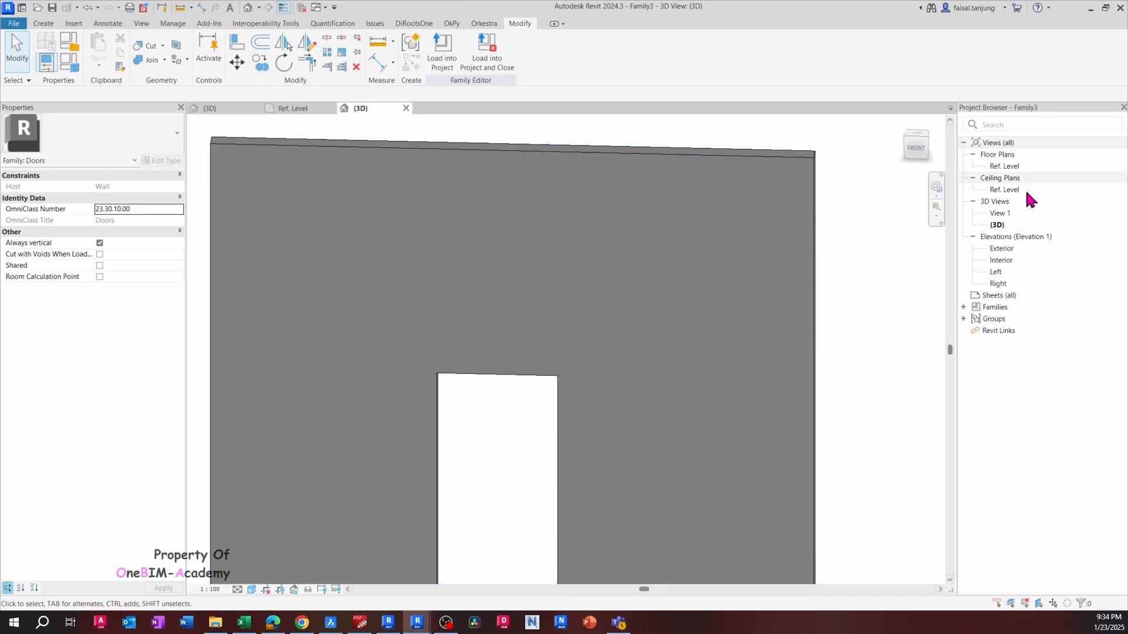
left_click(1002, 250)
double_click(1005, 254)
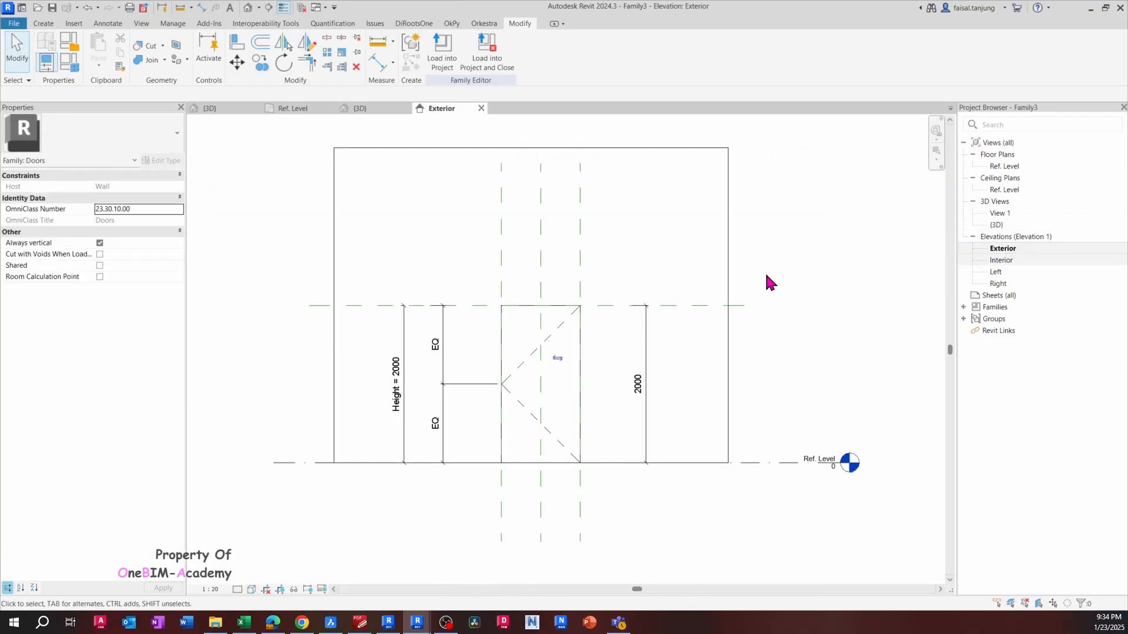
Delete the two dashed door swing lines inside the opening in the elevation
scroll(559, 332, "up", 2)
left_click(558, 335)
left_click(532, 448, "ctrl")
middle_click_drag(537, 456, 471, 358)
key("Delete")
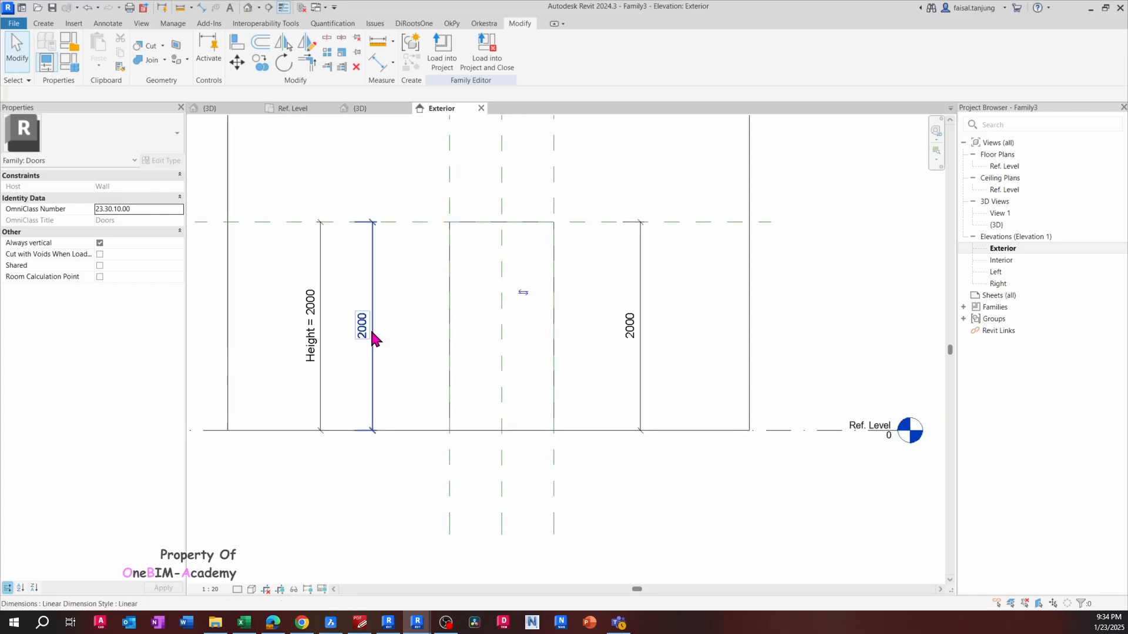
Set the Exterior elevation's view scale to 1:10
left_click(373, 335)
middle_click_drag(397, 322, 441, 343)
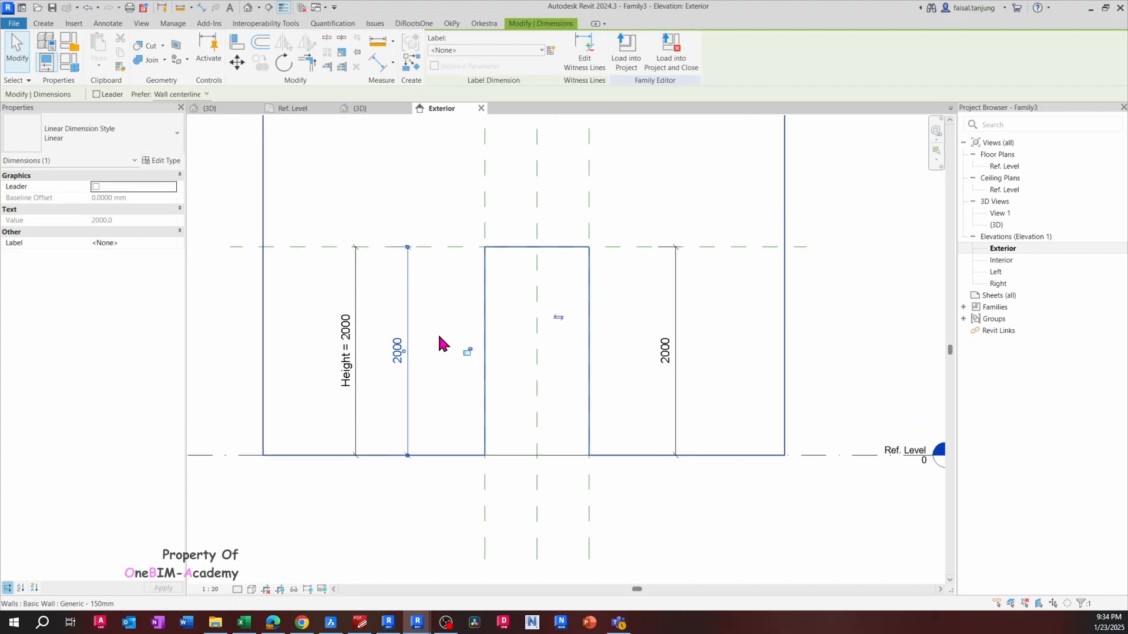
left_click(210, 590)
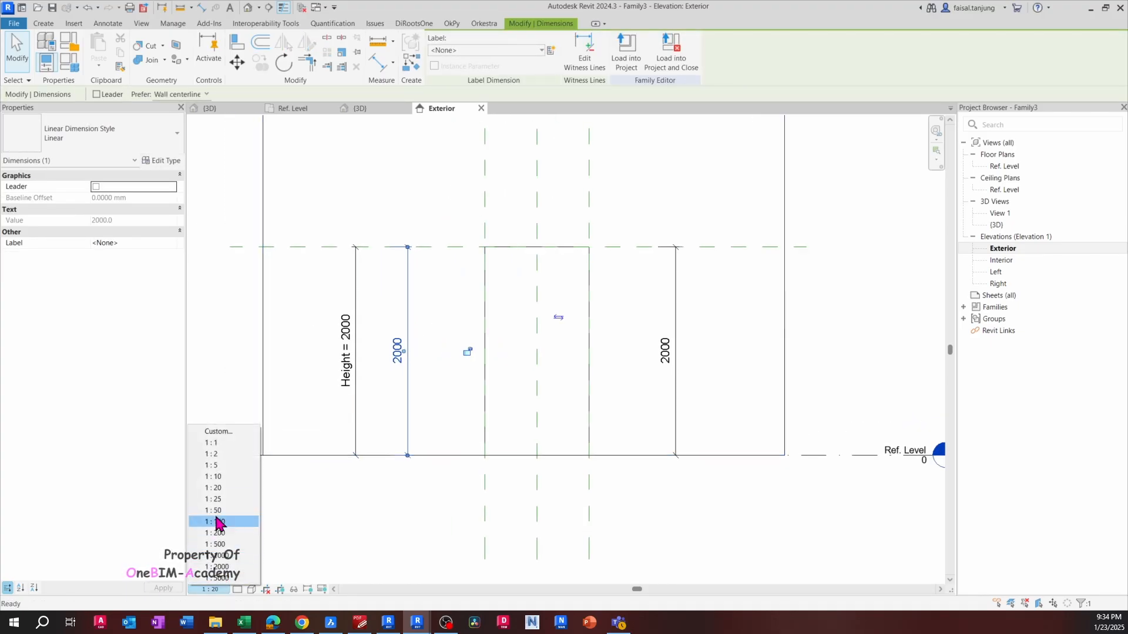
left_click(222, 476)
scroll(484, 322, "up", 1)
middle_click_drag(486, 320, 398, 344)
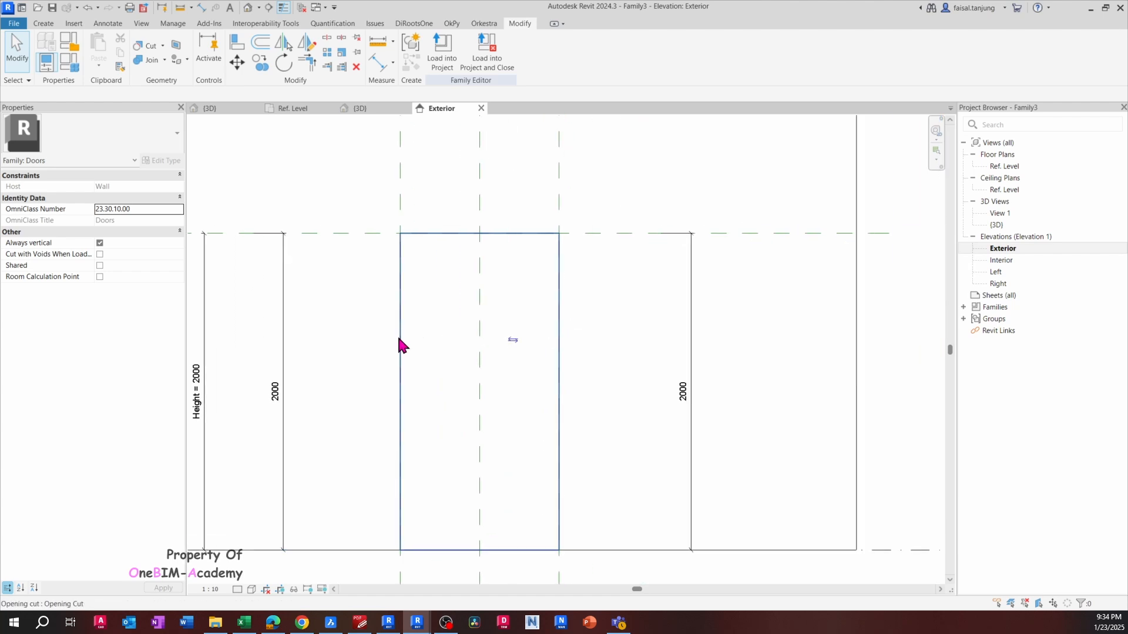
scroll(400, 330, "down", 2)
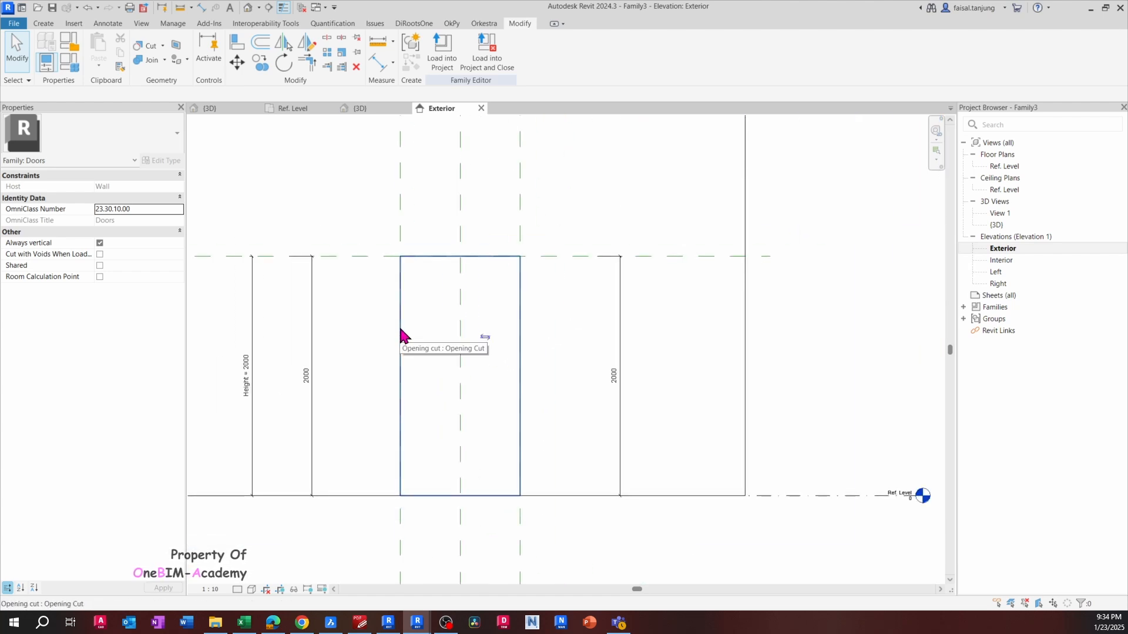
scroll(401, 329, "down", 3)
middle_click_drag(420, 361, 479, 349)
scroll(483, 292, "up", 2)
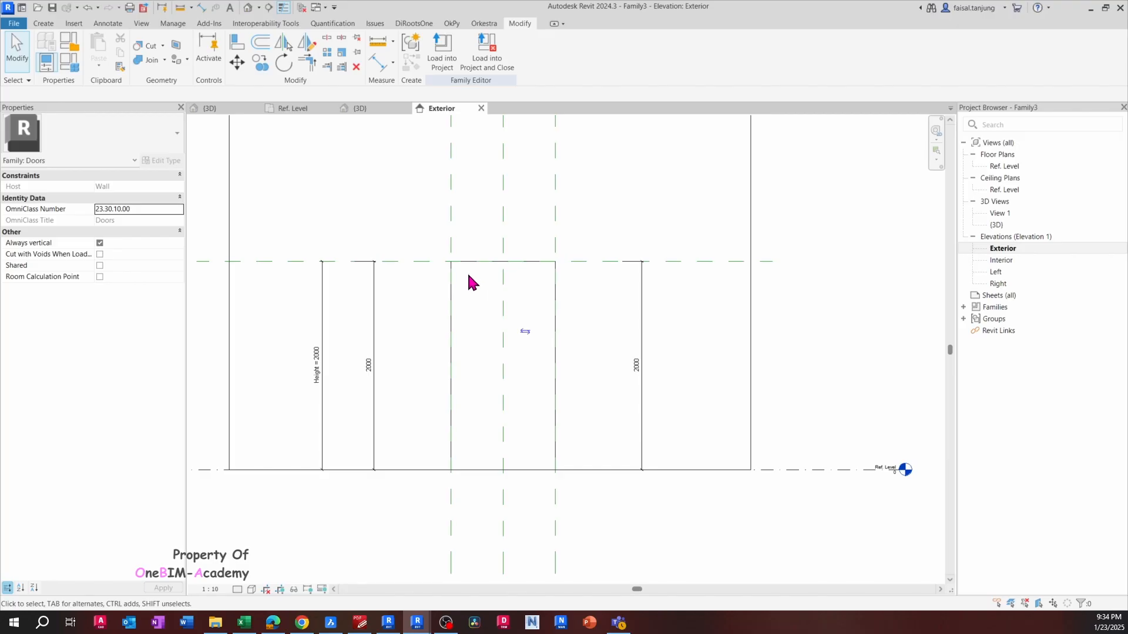
Switch to BricsCAD and add a linear dimension for the overall width above the sliding door elevation
left_click(334, 622)
scroll(407, 327, "down", 3)
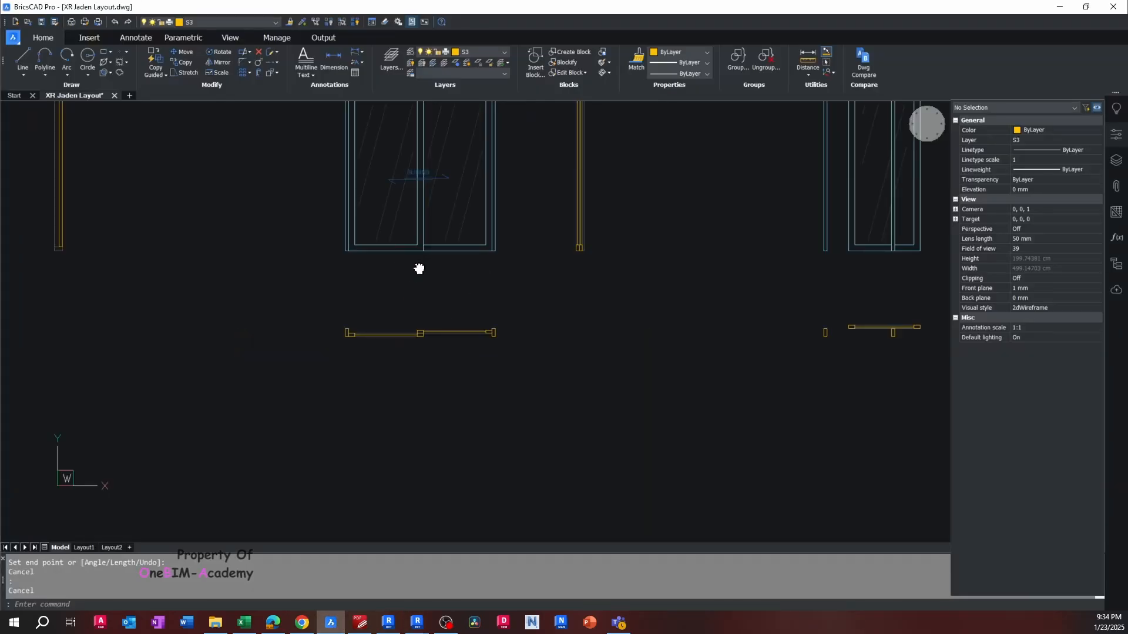
middle_click_drag(419, 268, 432, 437)
scroll(402, 292, "up", 2)
type("DLI")
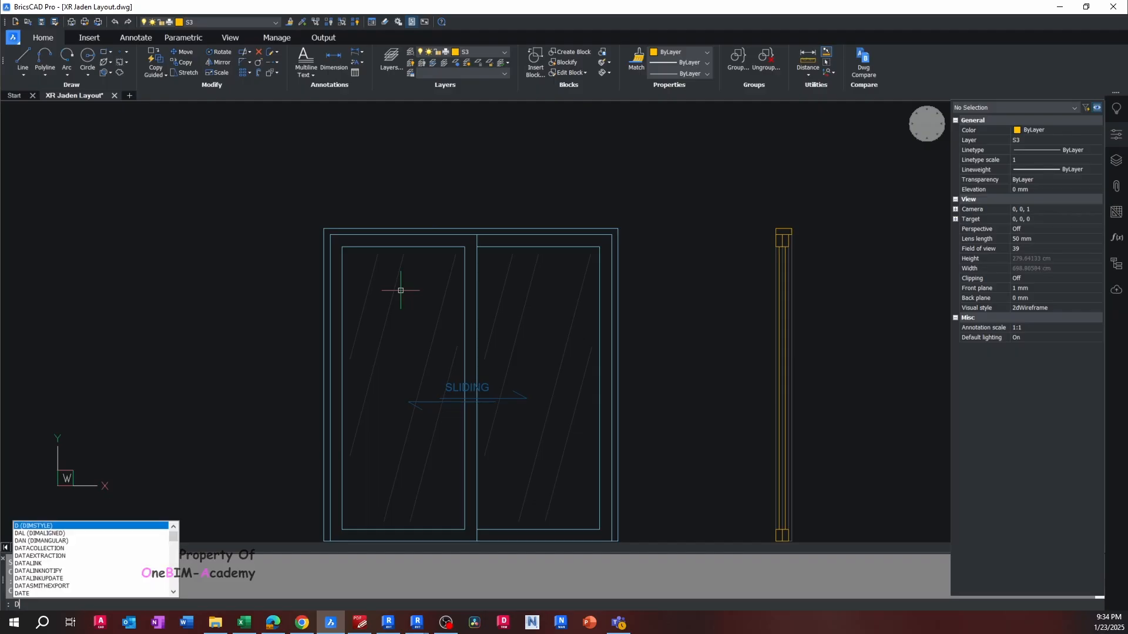
key("Return")
left_click(323, 229)
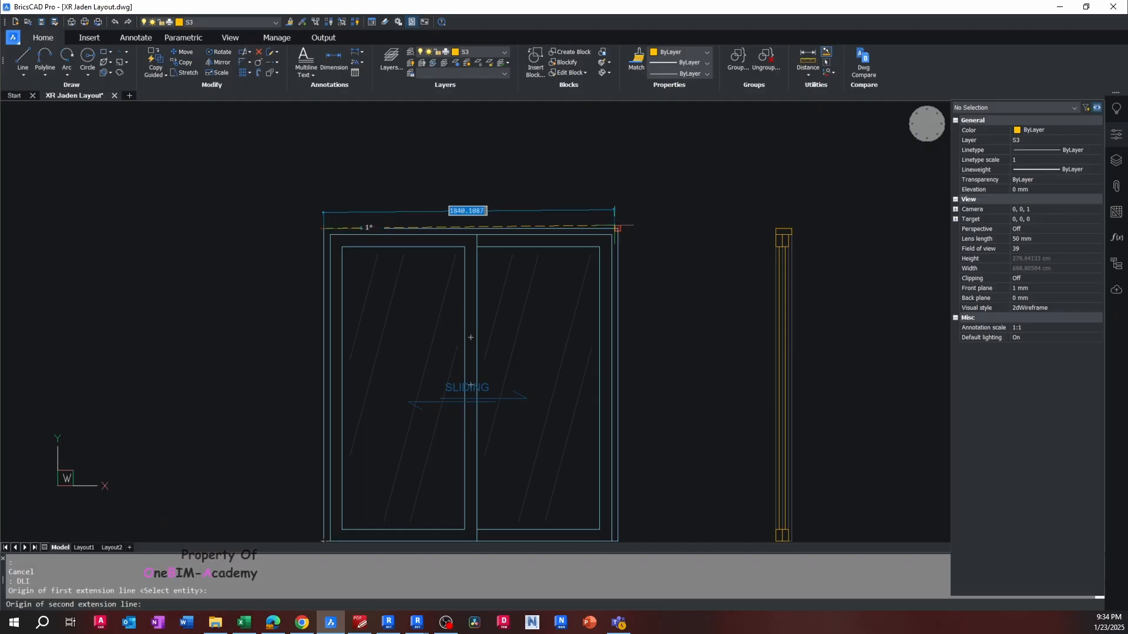
left_click(617, 229)
left_click(619, 199)
scroll(337, 255, "up", 1)
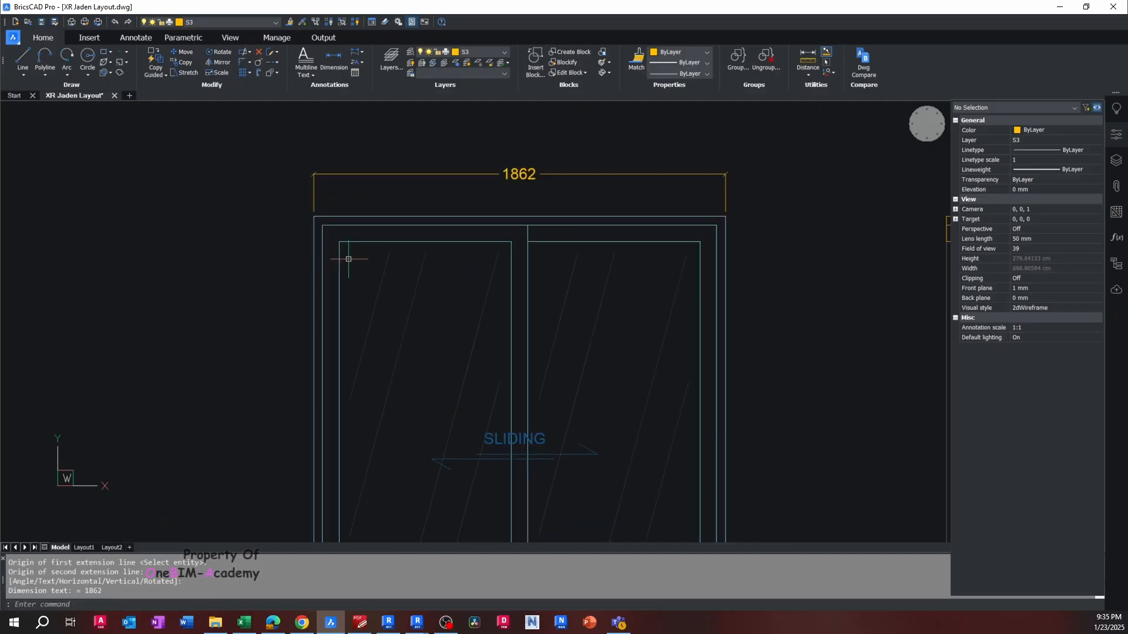
Add a linear dimension for the sliding door's overall height beside its outer frame
scroll(341, 245, "down", 2)
middle_click_drag(344, 246, 392, 211)
type("DLI")
key("Return")
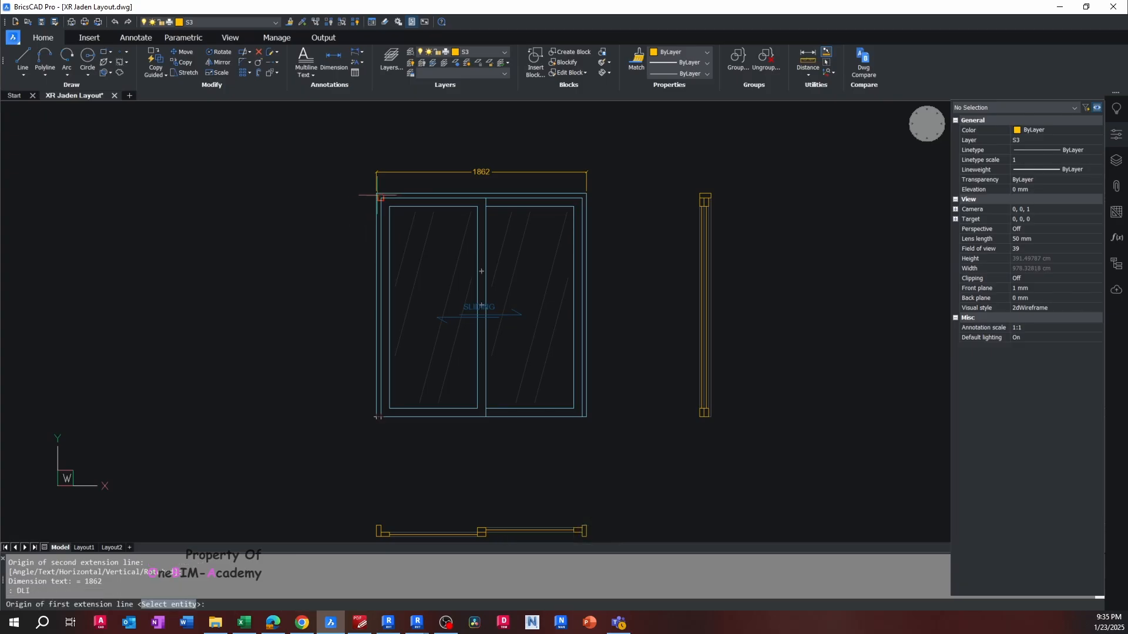
left_click(376, 193)
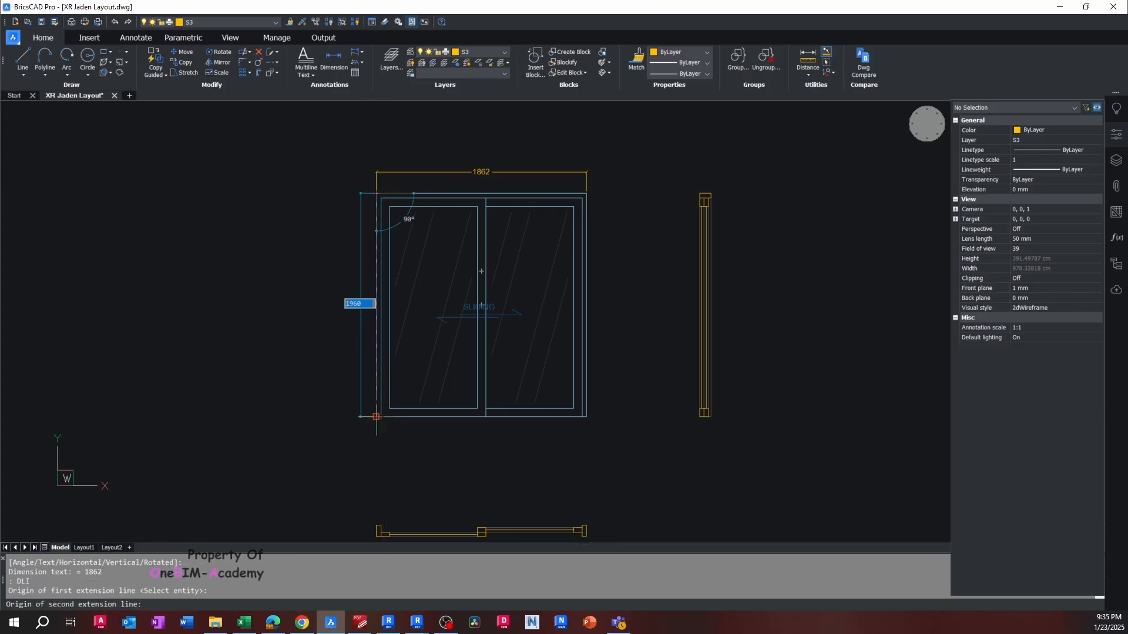
left_click(378, 417)
left_click(341, 422)
key("Escape")
key("Escape")
scroll(347, 332, "up", 3)
middle_click_drag(355, 285, 393, 284)
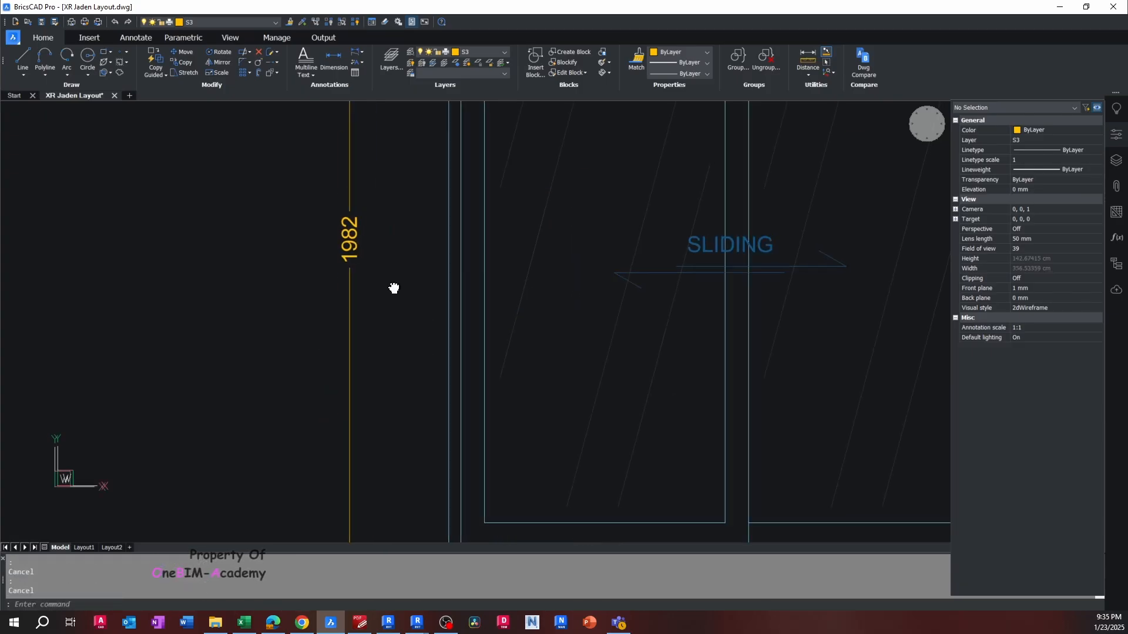
scroll(303, 336, "down", 2)
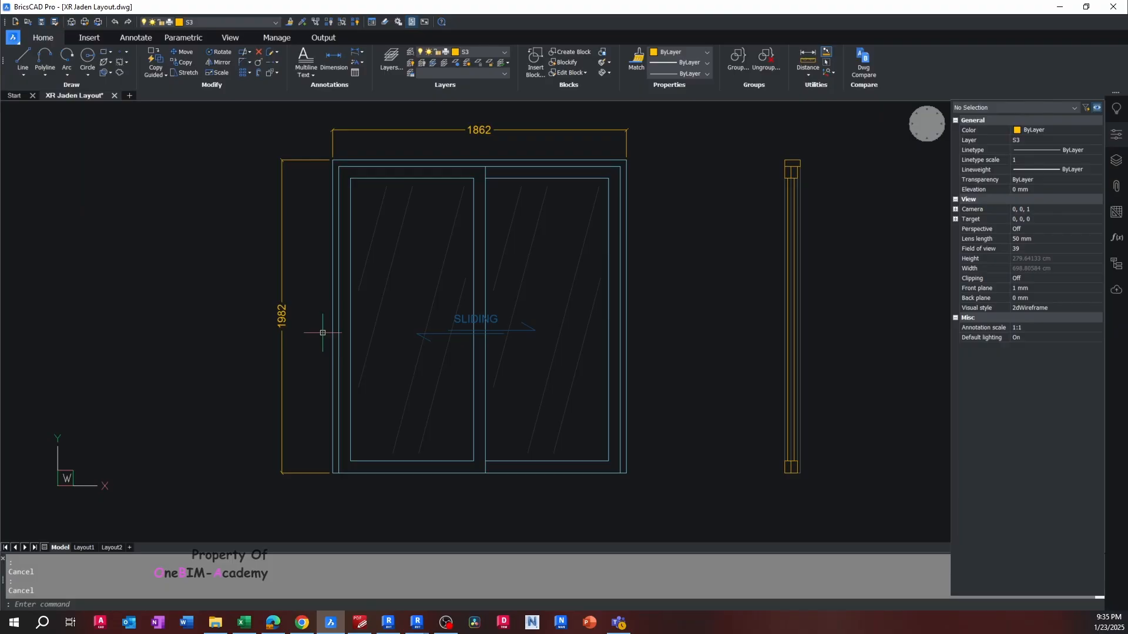
Switch to Revit and set the door family's Height to 1982 and Width to 1862, matching the BricsCAD dimensions
key("alt+Tab")
middle_click_drag(392, 293, 438, 309)
scroll(536, 318, "up", 1)
middle_click_drag(536, 318, 500, 276)
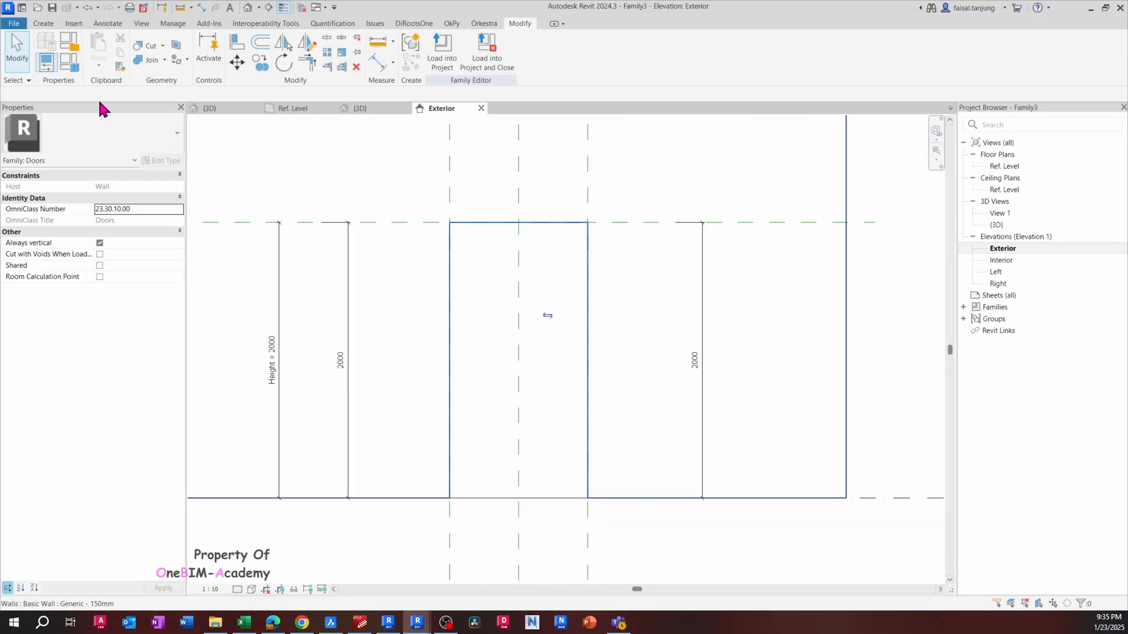
left_click(74, 65)
scroll(171, 247, "down", 5)
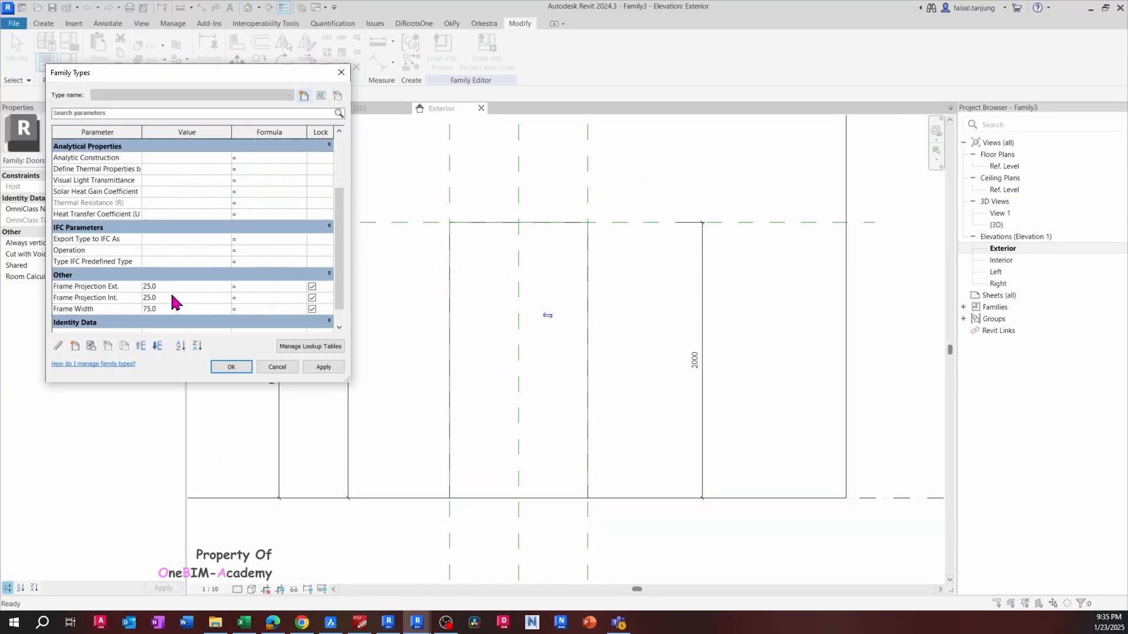
scroll(170, 270, "up", 5)
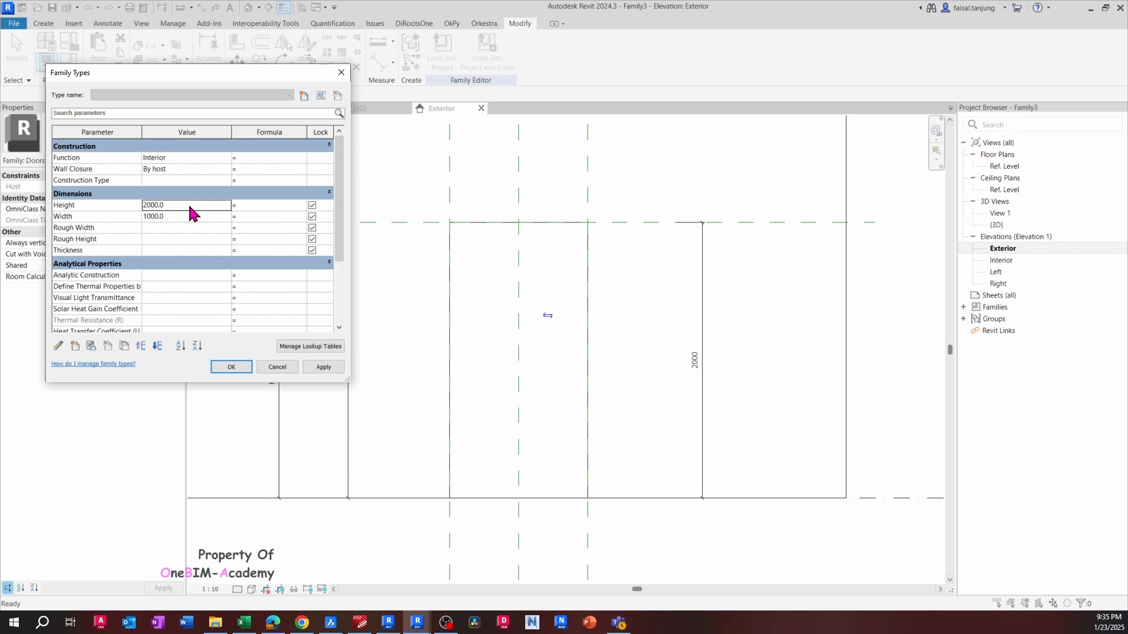
key("alt+Tab")
key("alt+Tab")
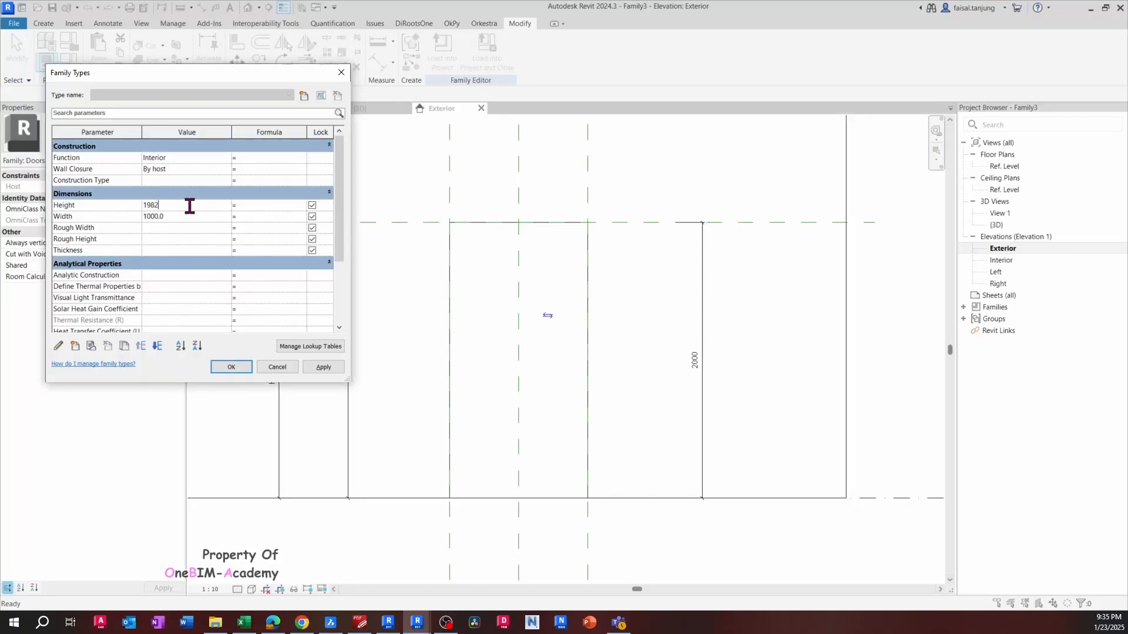
key("alt+Tab")
key("alt+Tab")
type("1982")
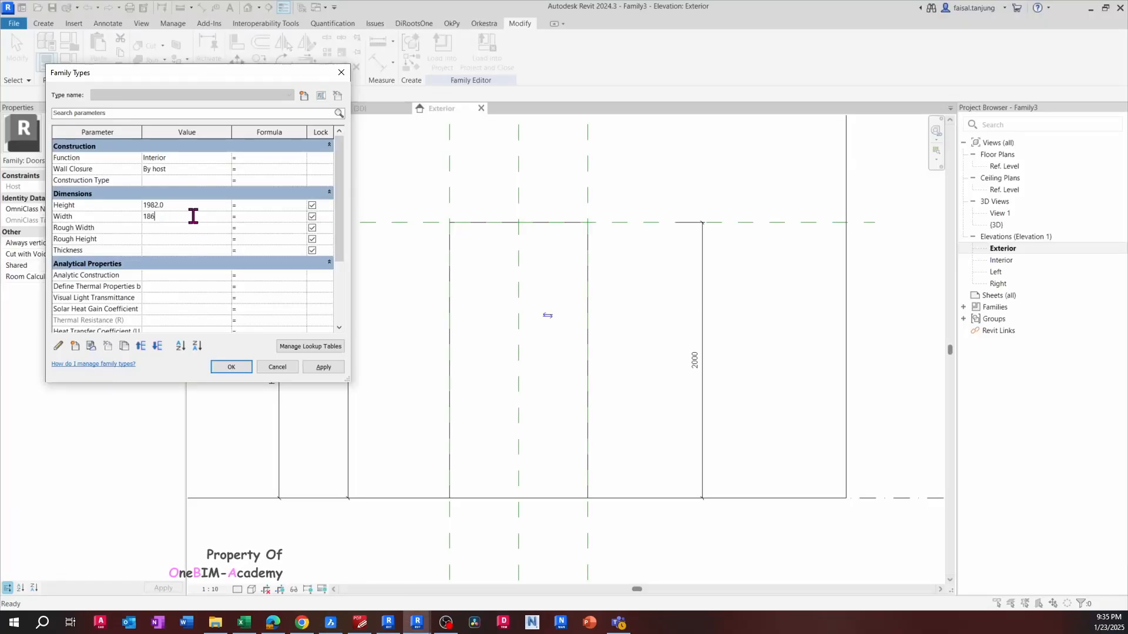
left_click(231, 368)
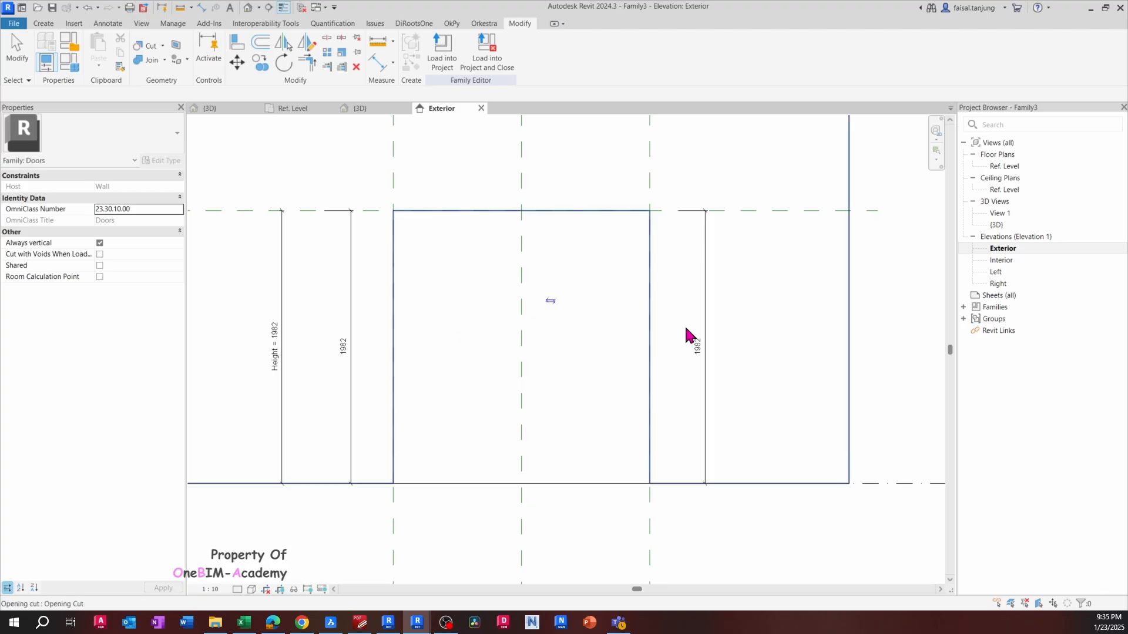
left_click(705, 324)
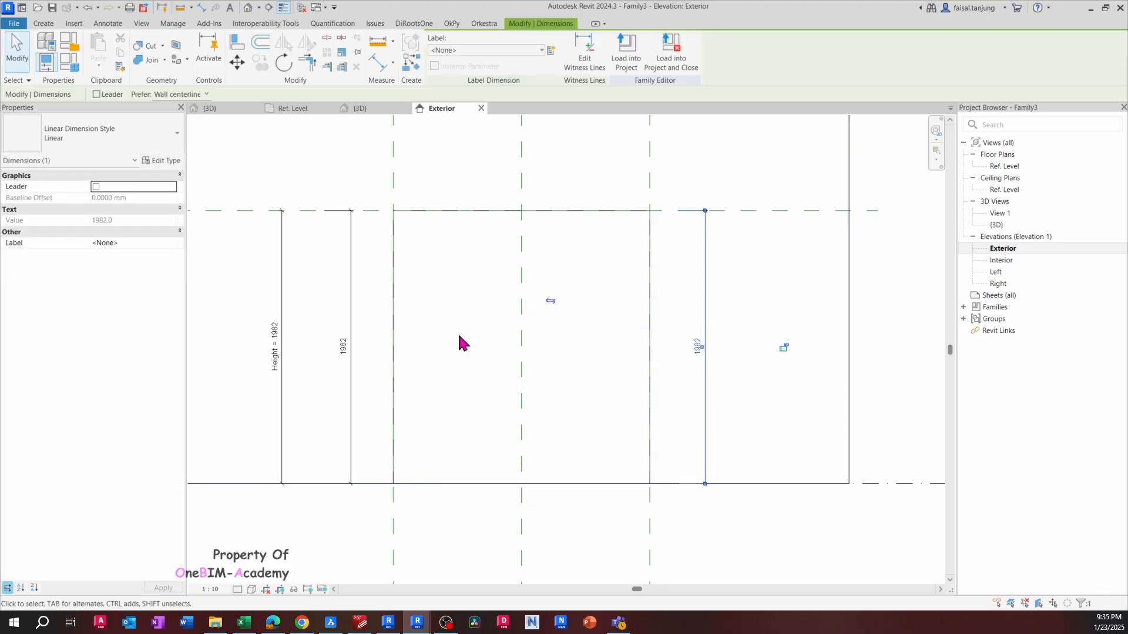
left_click(351, 344)
middle_click_drag(494, 324, 506, 328)
left_click(478, 308)
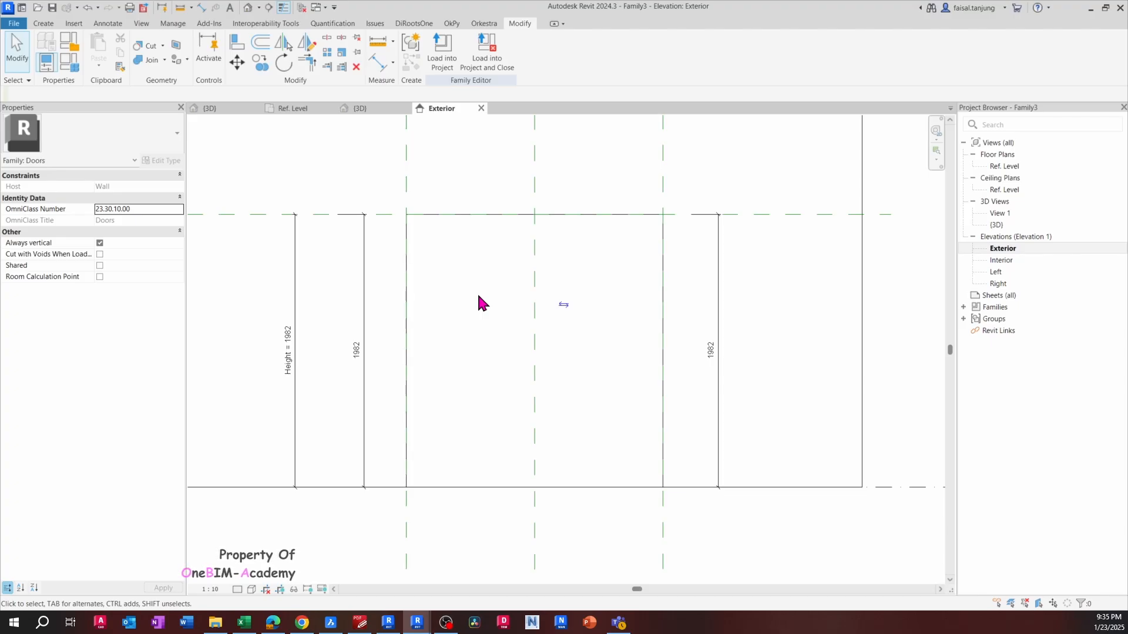
Switch to BricsCAD and add a linear dimension across the width of the left frame jamb in the sliding door plan
key("alt+Tab")
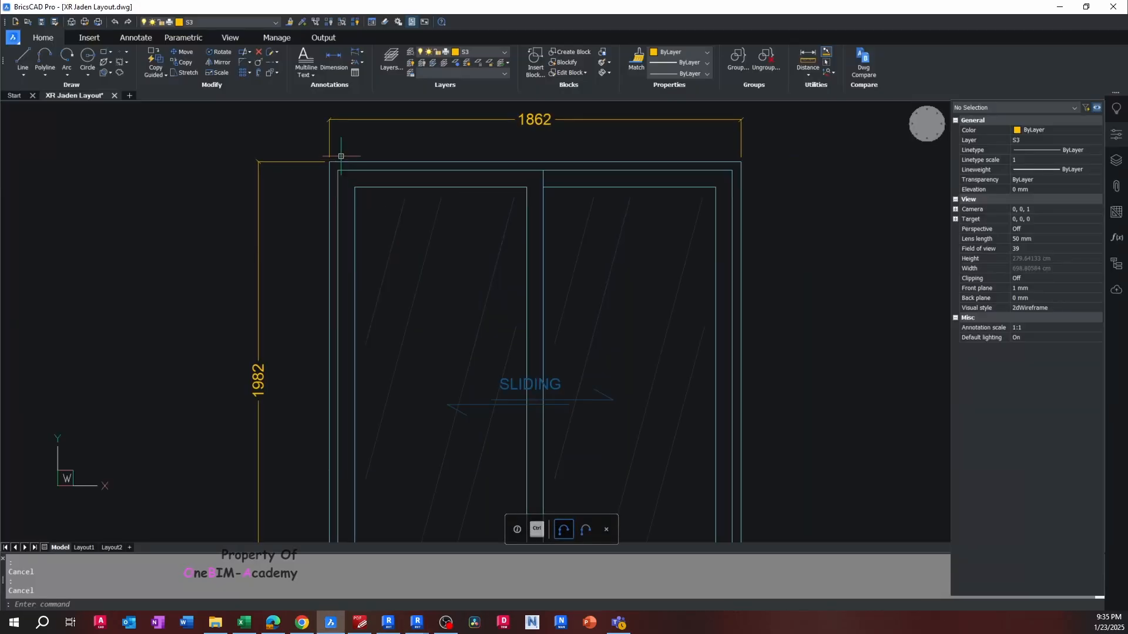
scroll(340, 156, "down", 10)
scroll(358, 338, "up", 10)
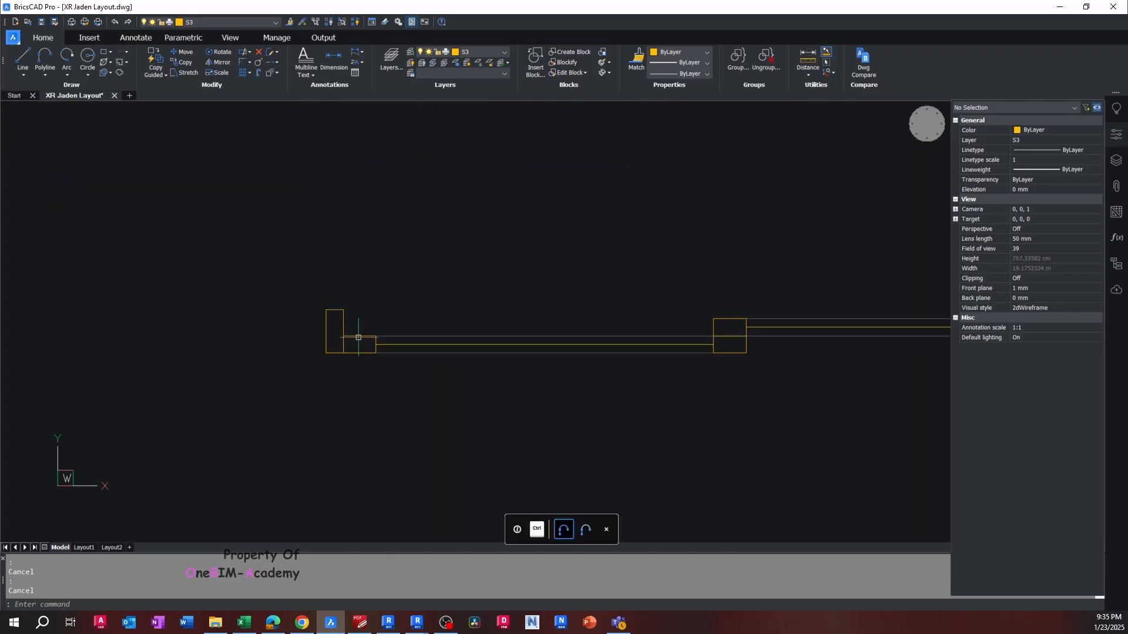
scroll(358, 338, "up", 3)
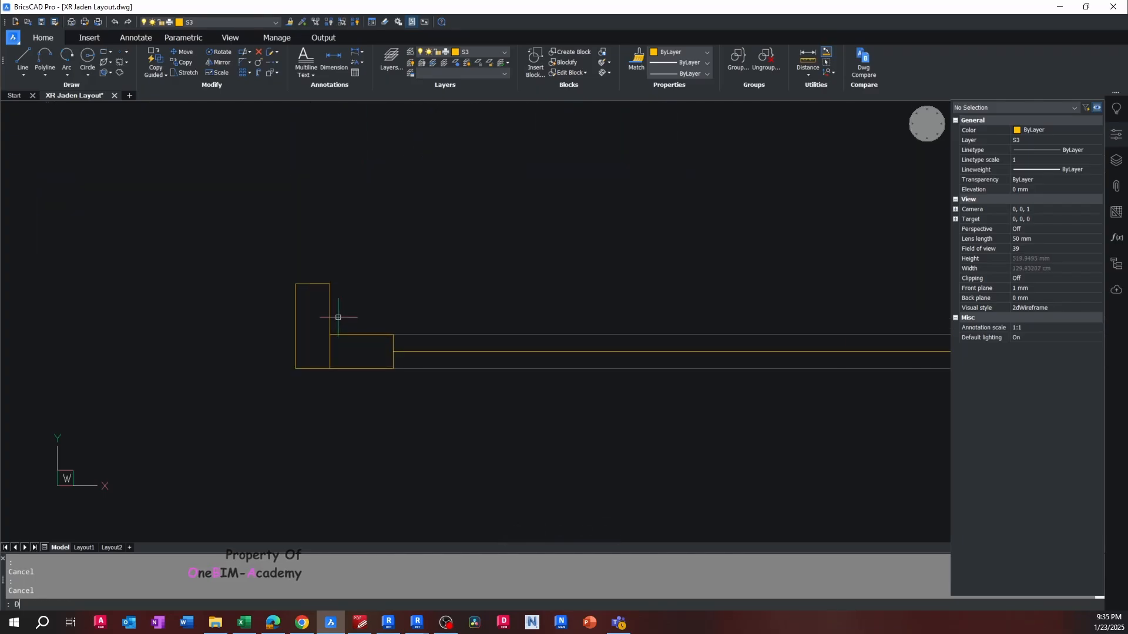
type("LI")
key("Return")
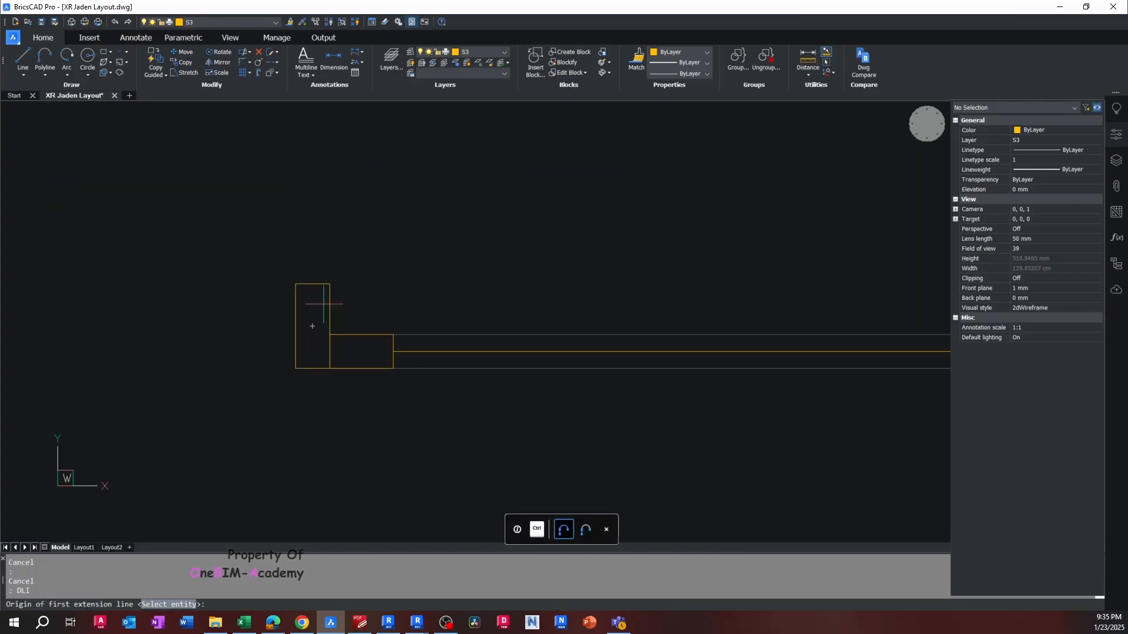
left_click(330, 284)
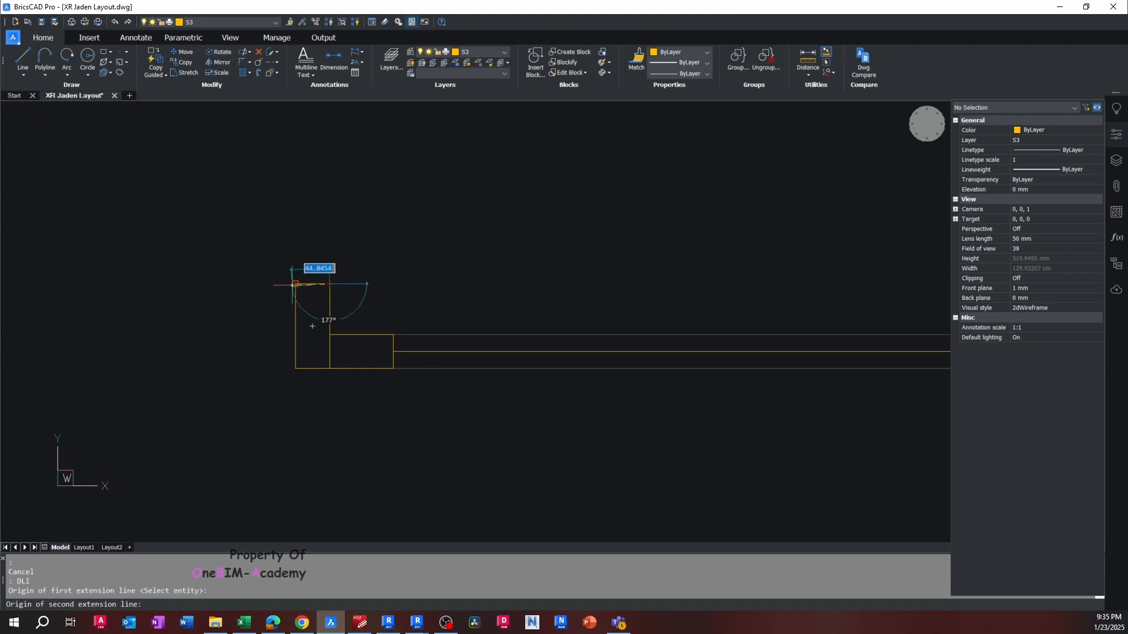
left_click(295, 283)
left_click(290, 230)
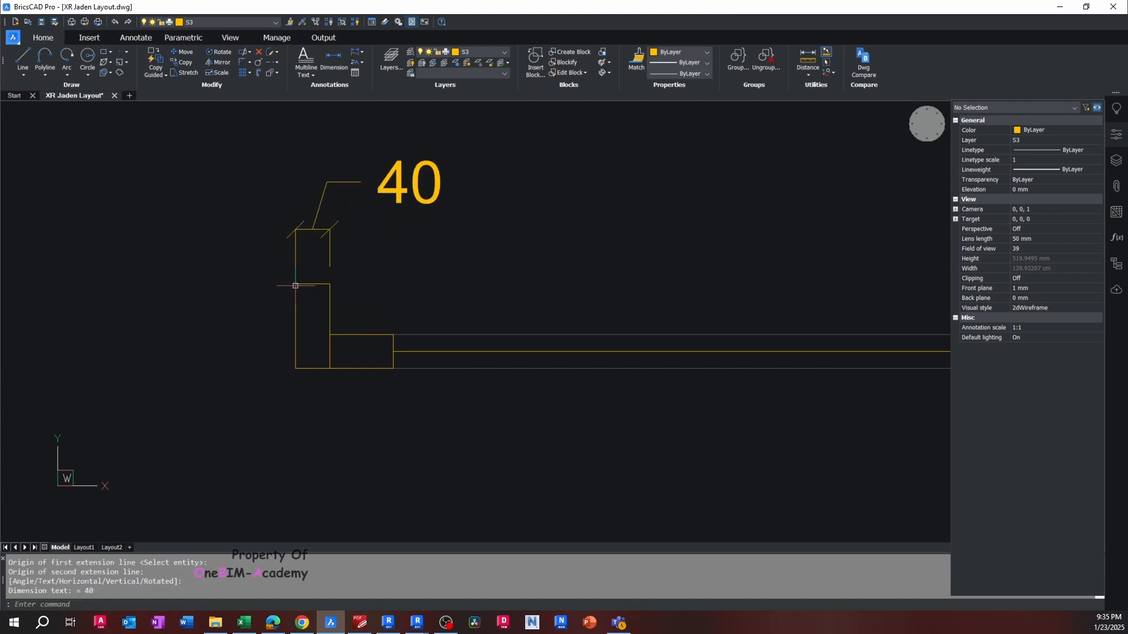
Add a linear dimension for the depth of the left frame jamb in the plan
key("Return")
left_click(295, 369)
left_click(295, 283)
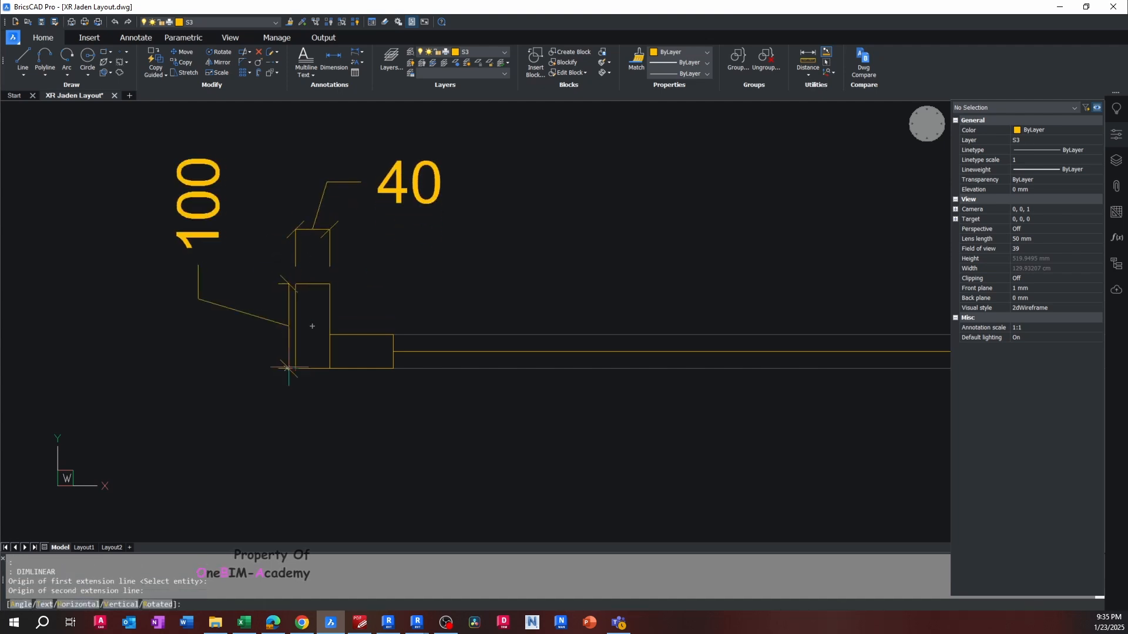
left_click(240, 370)
scroll(298, 344, "down", 3)
key("Escape")
Switch to Revit and start an extrusion in the Exterior elevation with a rectangle traced along the door opening's edges
key("alt+Tab")
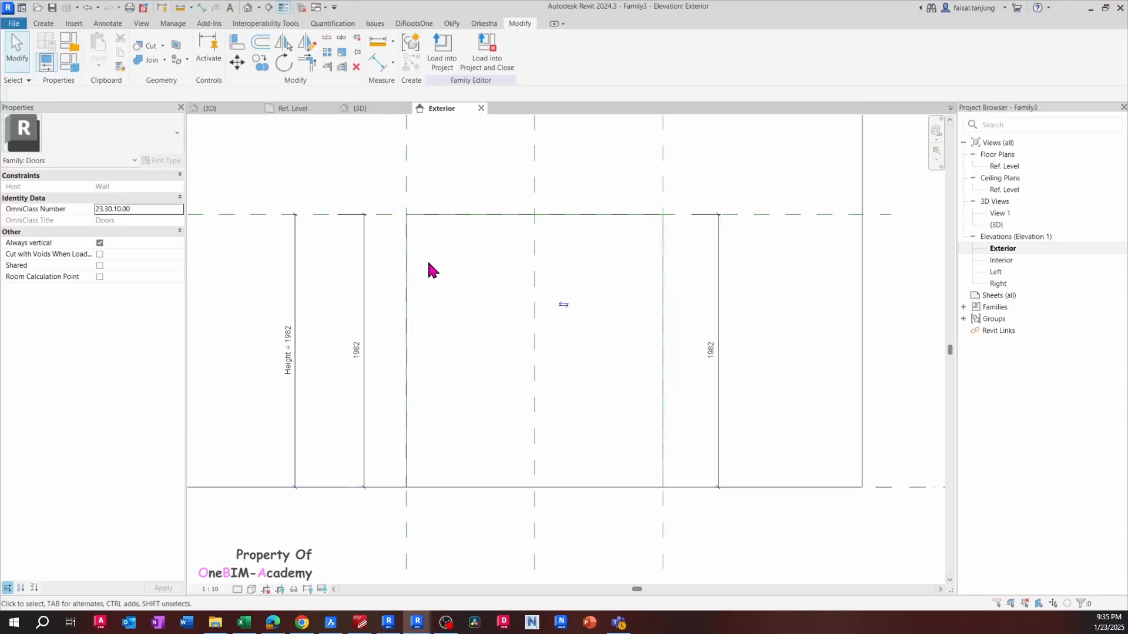
left_click(43, 23)
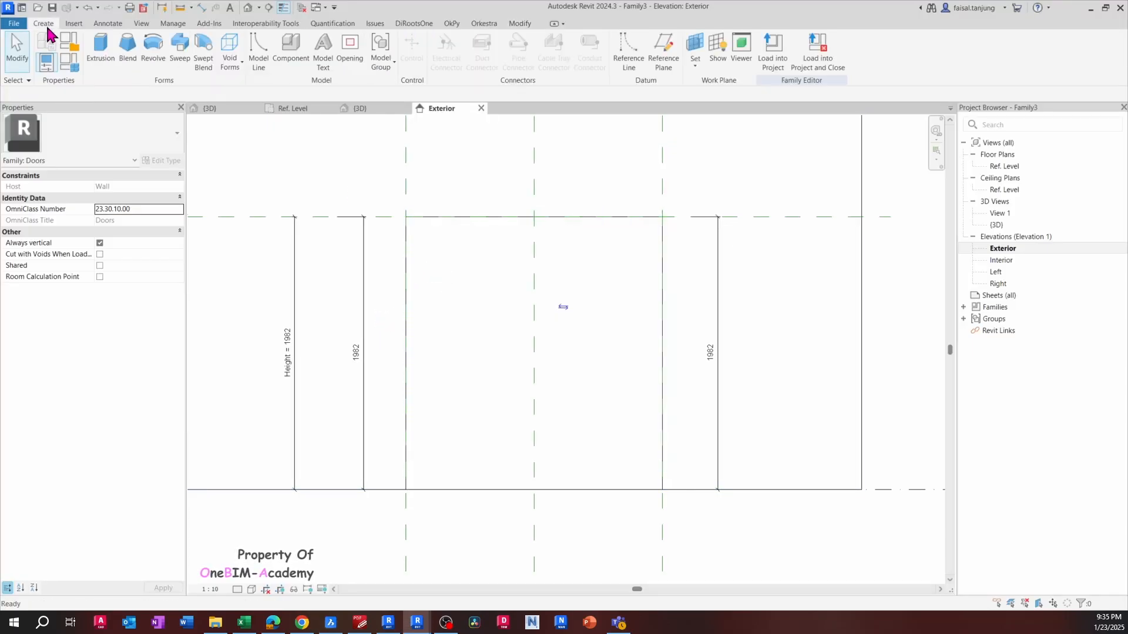
left_click(101, 53)
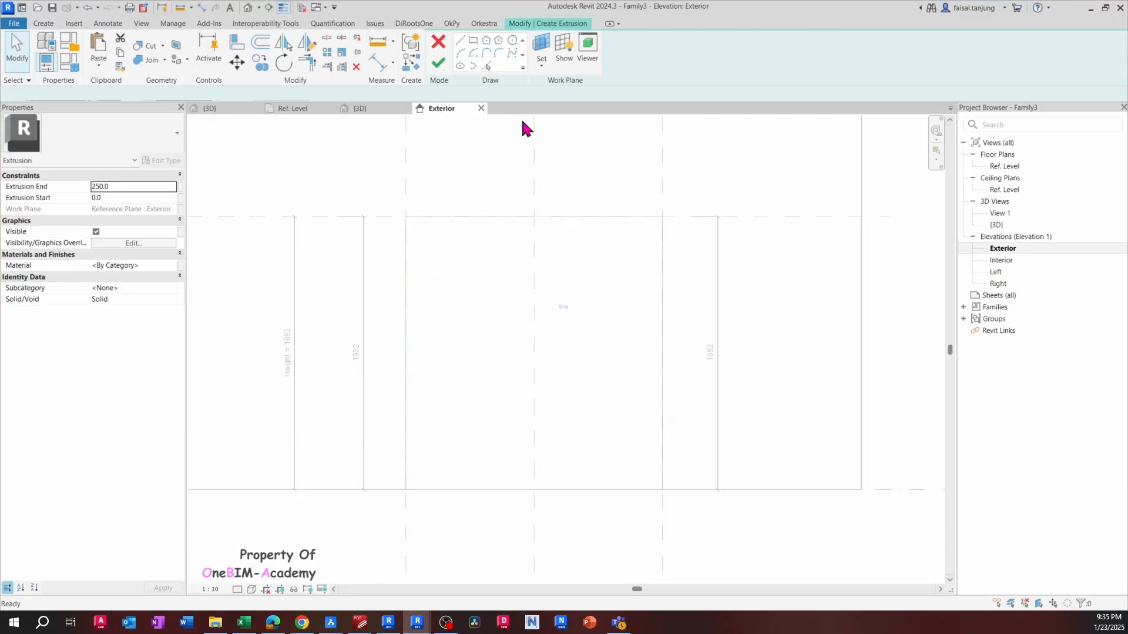
left_click(473, 40)
left_click(405, 217)
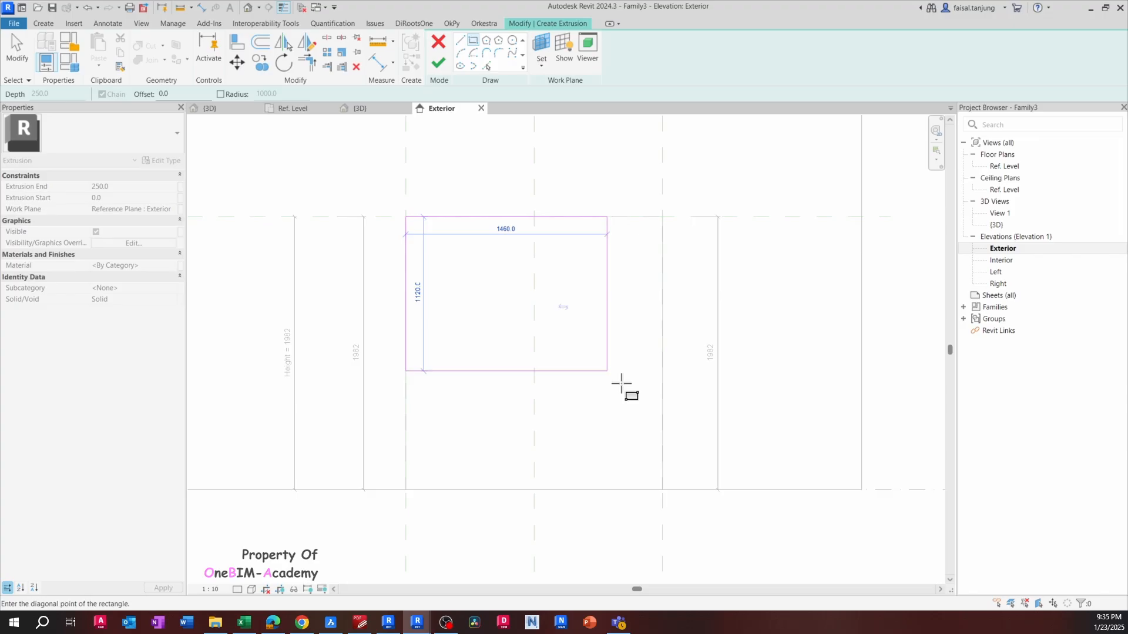
left_click(662, 490)
Lock all four sides of the sketched rectangle to the edges of the opening
left_click(679, 336)
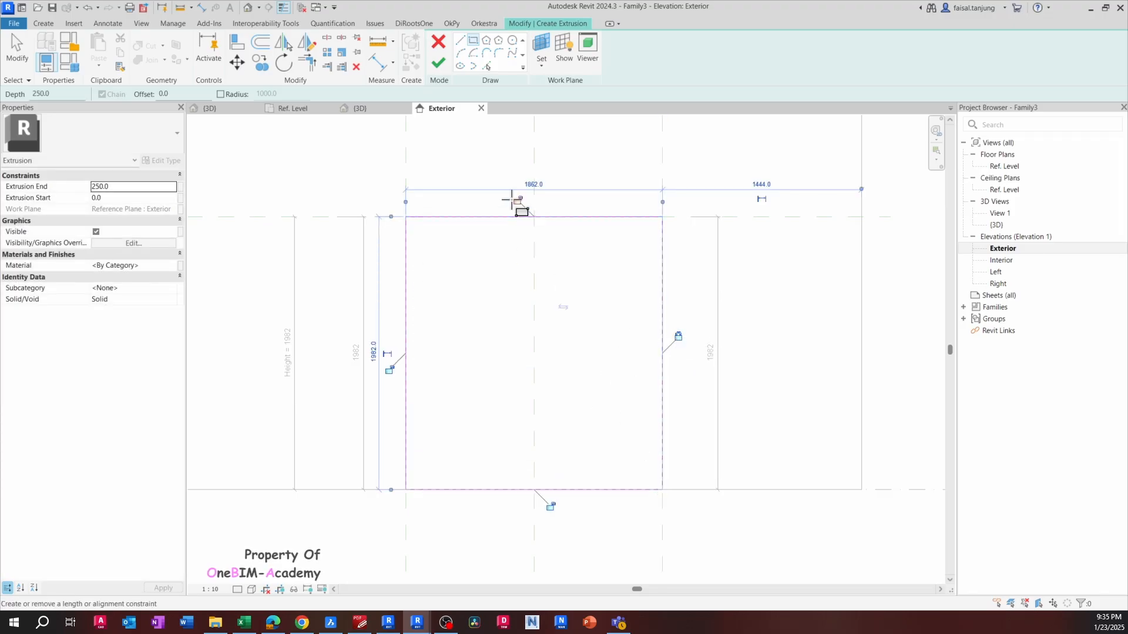
left_click(517, 199)
left_click(389, 369)
left_click(550, 505)
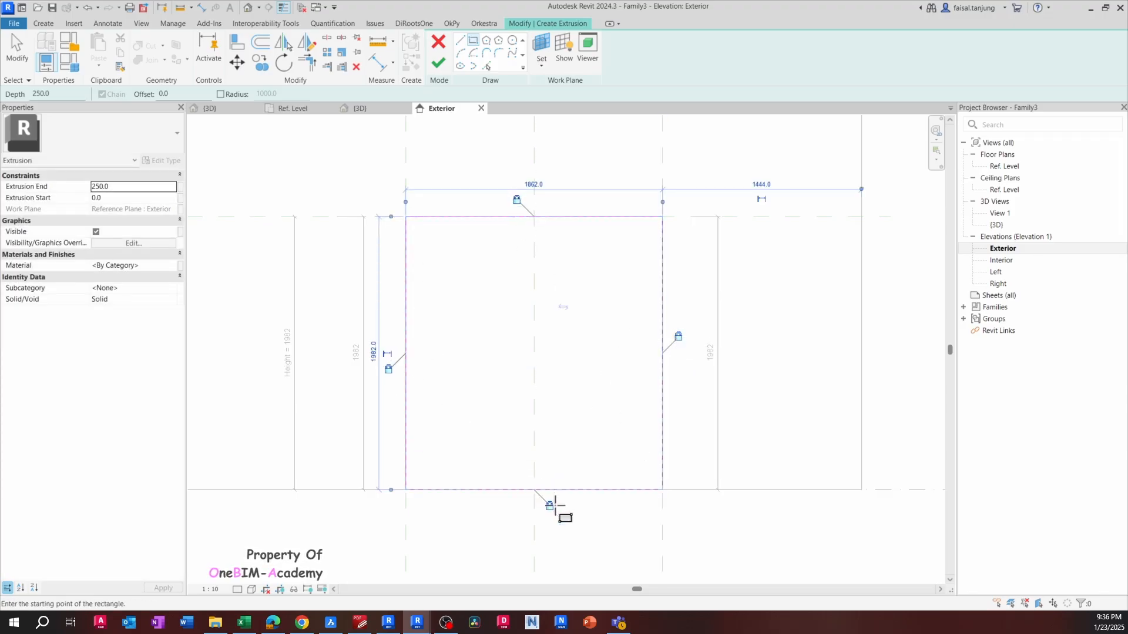
Sketch a second rectangle offset 40 mm inward from the opening's edges to form the frame's inner outline
middle_click_drag(573, 422, 537, 392)
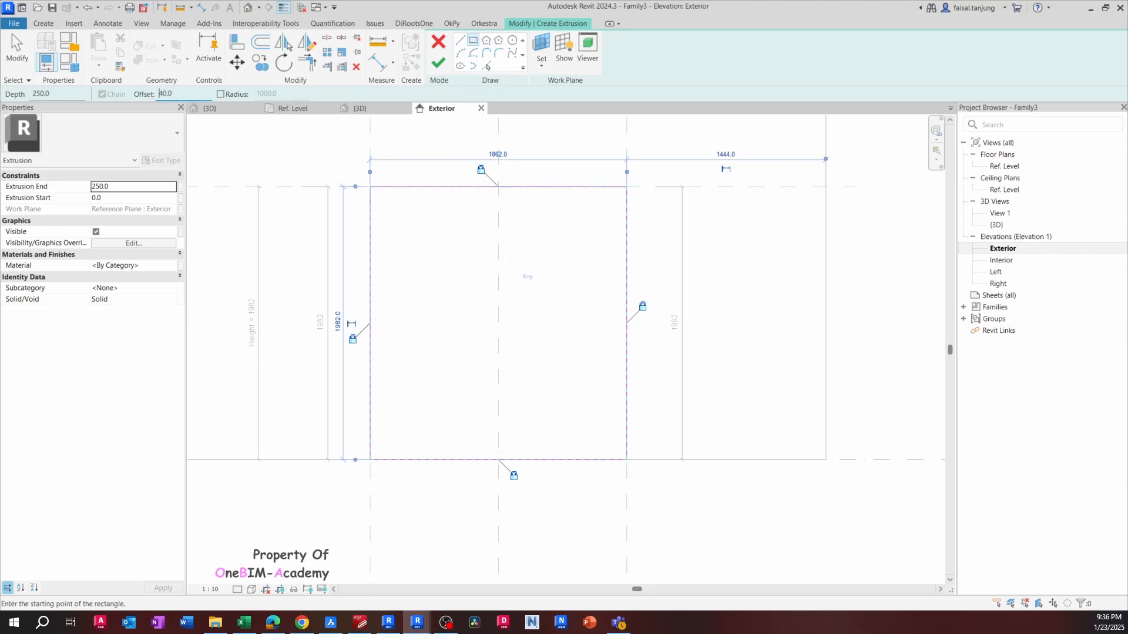
left_click(370, 187)
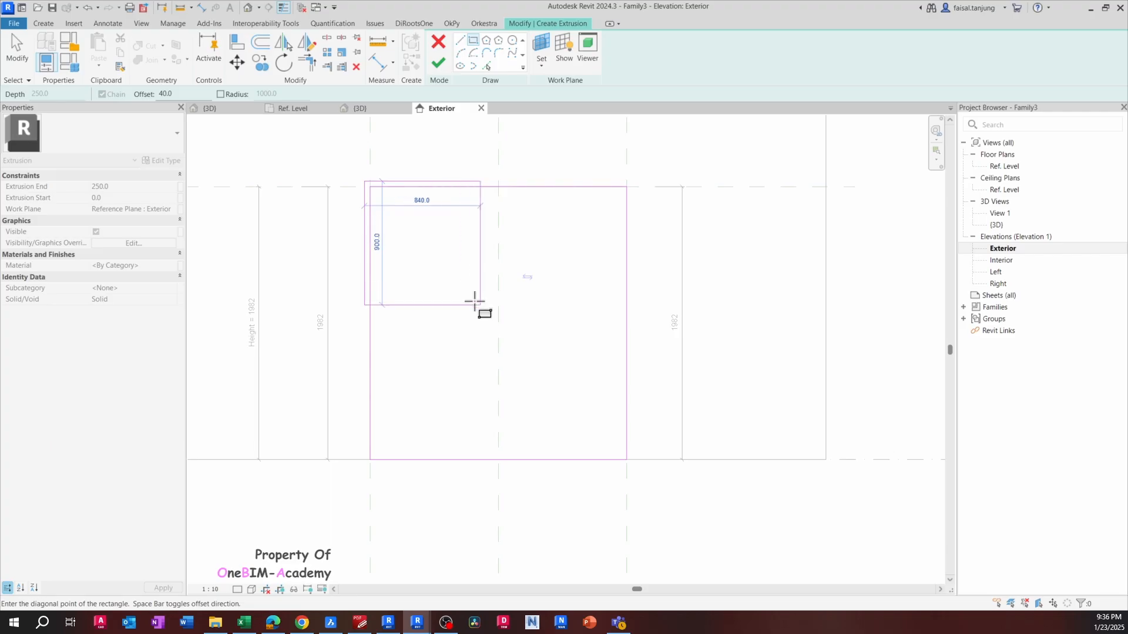
left_click(626, 459)
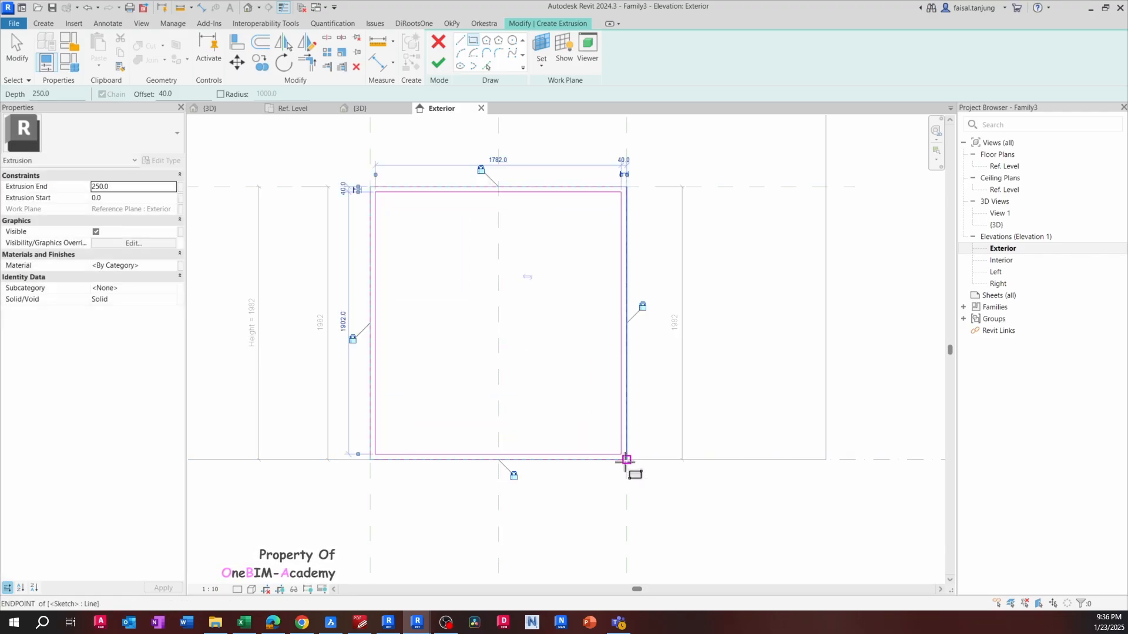
scroll(604, 470, "up", 2)
key("Escape")
key("Escape")
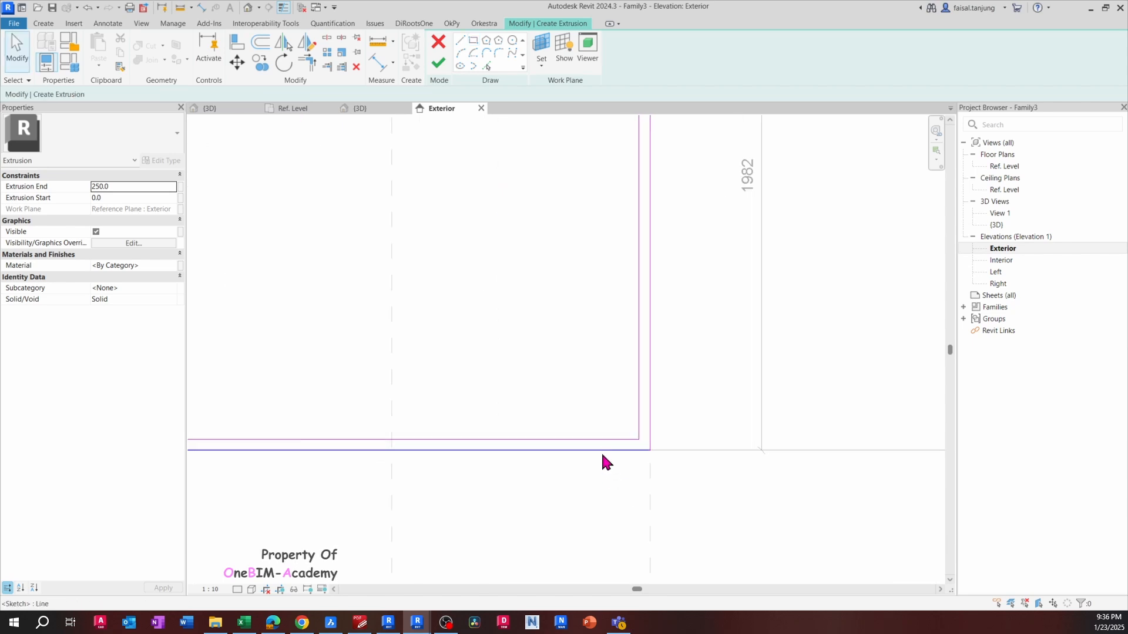
Delete the inner rectangle's bottom line and split the outer rectangle's bottom line between the jambs
left_click(602, 439)
scroll(518, 427, "up", 1)
key("Escape")
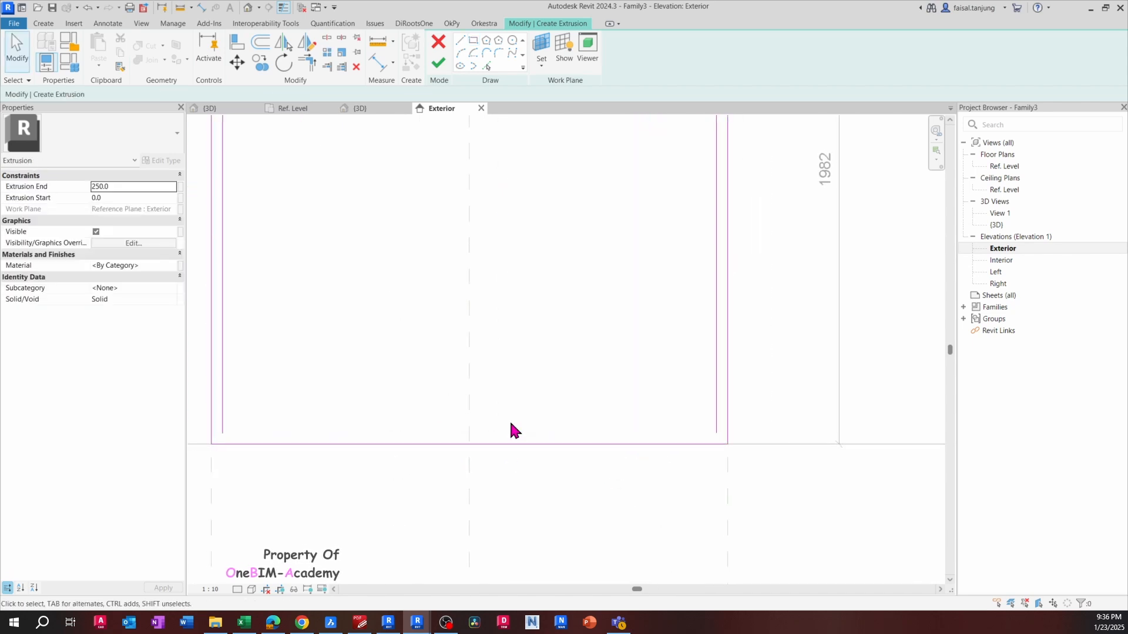
left_click(327, 37)
left_click(394, 444)
key("Escape")
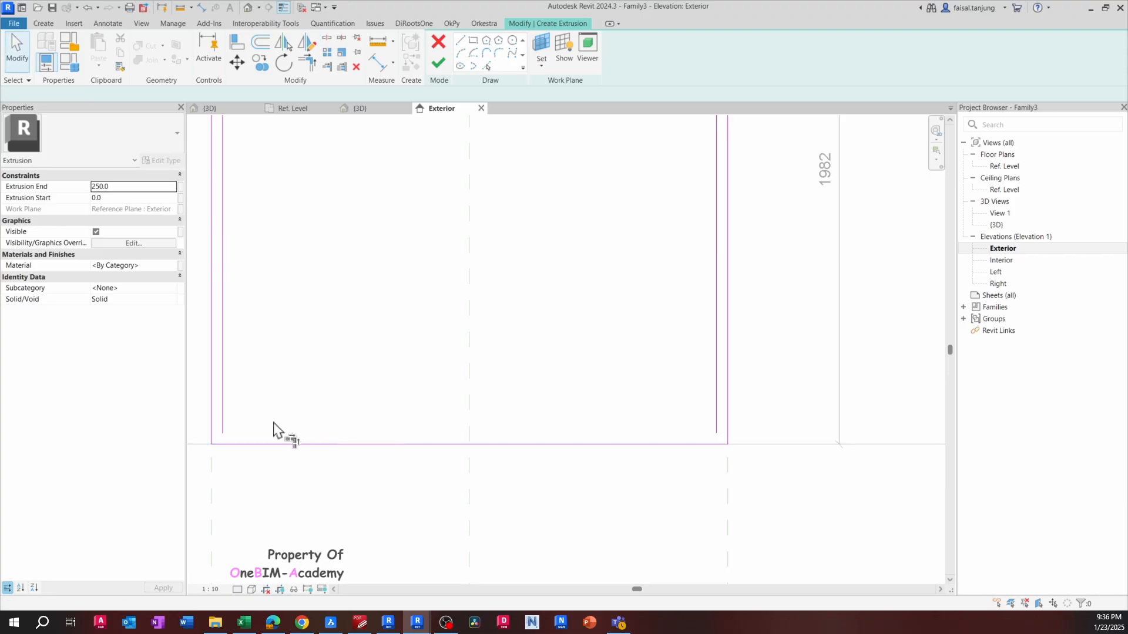
Trim the split bottom line to the inner jamb lines on both sides, closing the frame profile at each foot
left_click(216, 447)
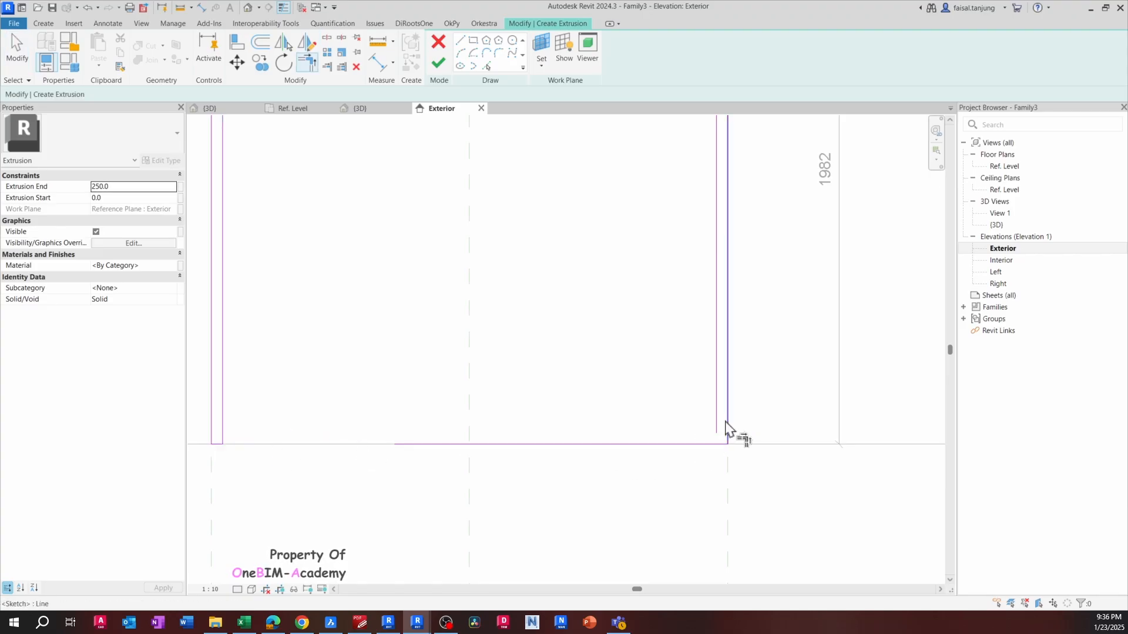
left_click(718, 438)
left_click(718, 445)
scroll(718, 446, "down", 2)
middle_click_drag(517, 423, 484, 435)
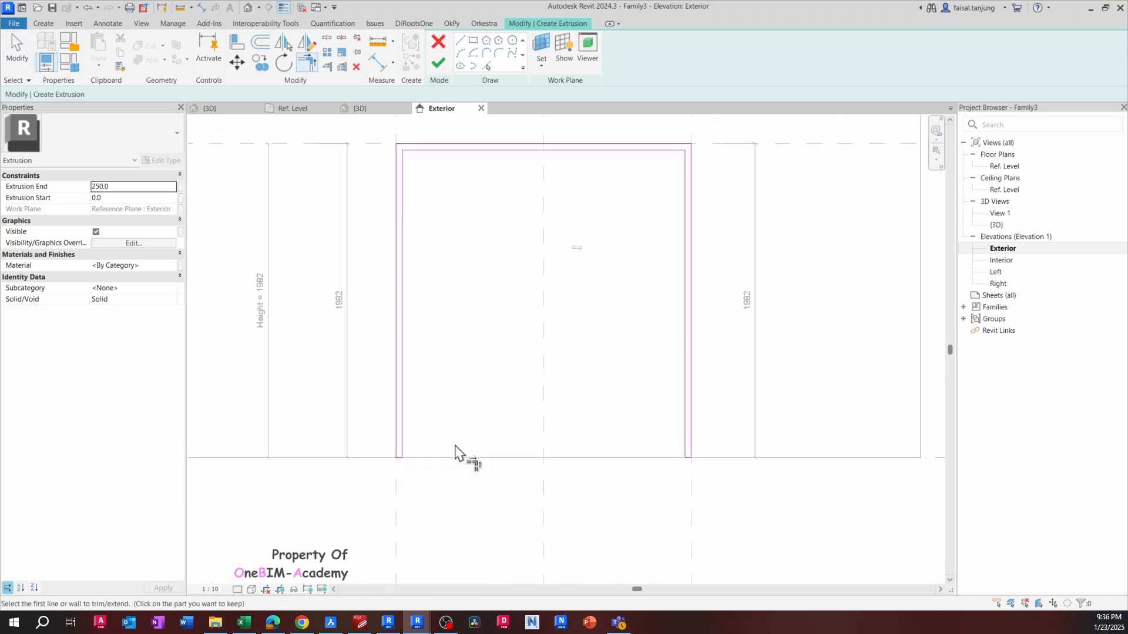
key("Escape")
Set the frame's Extrusion End to 100 and finish the extrusion
left_click(134, 188)
type("10")
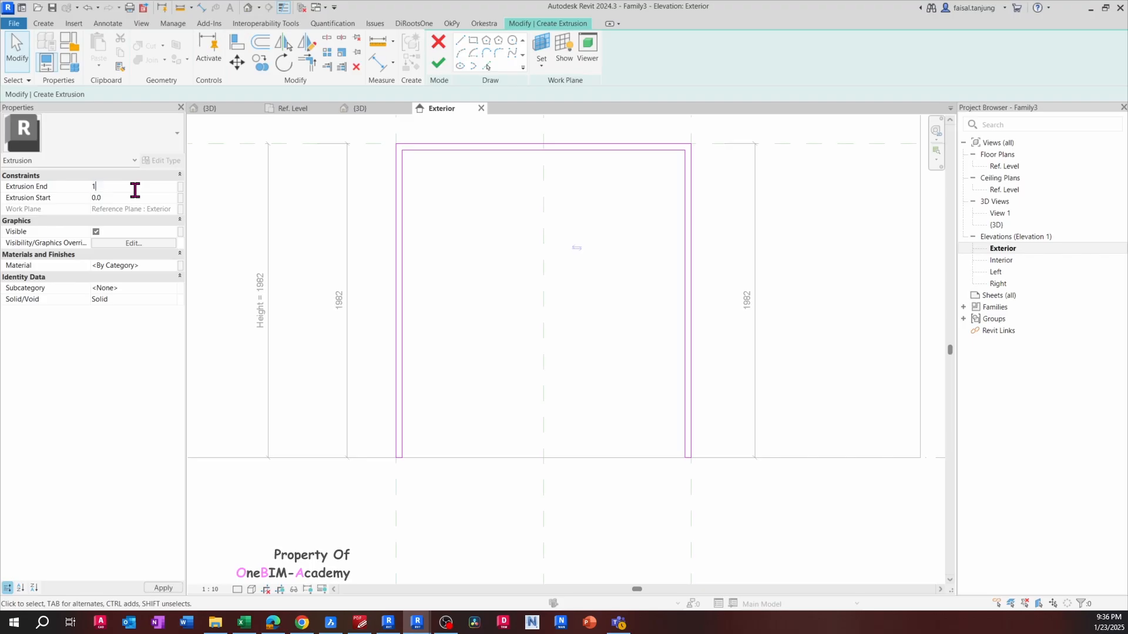
left_click(438, 66)
key("Escape")
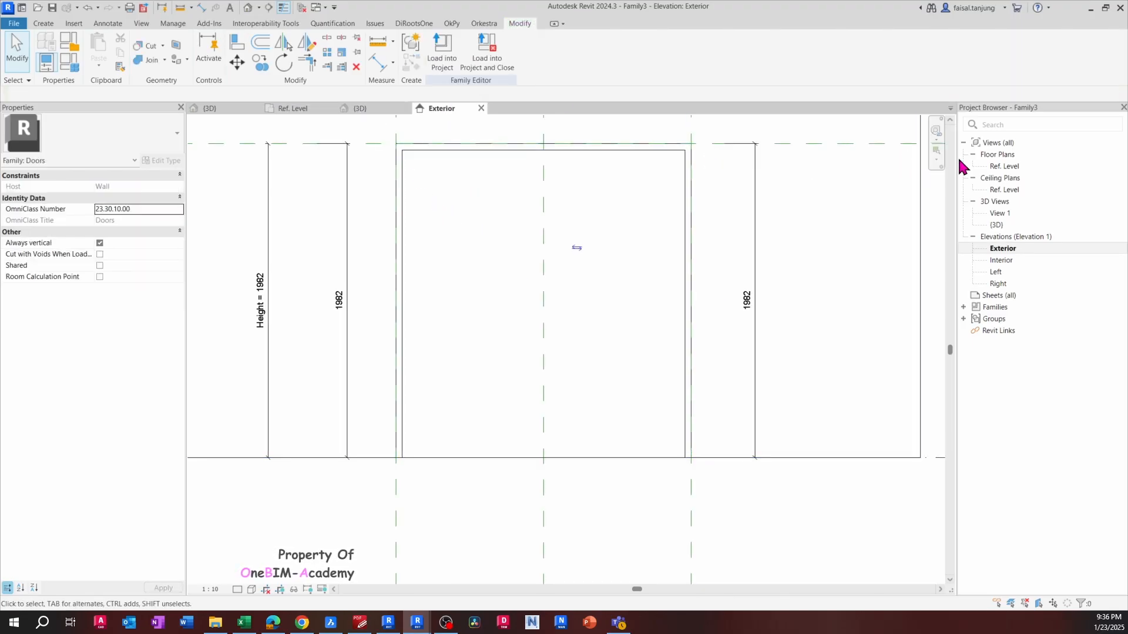
Inspect the frame extrusion's position within the wall opening in the Ref. Level plan and the 3D view
double_click(1001, 166)
scroll(385, 392, "up", 5)
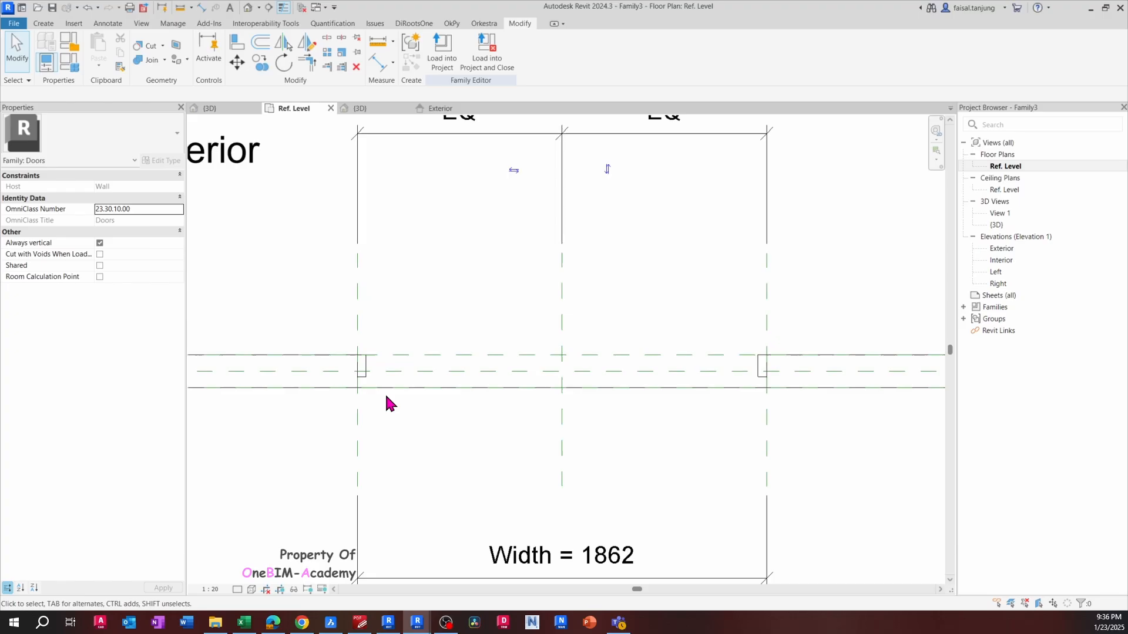
left_click(354, 352)
middle_click_drag(393, 339, 353, 354)
scroll(356, 344, "down", 2)
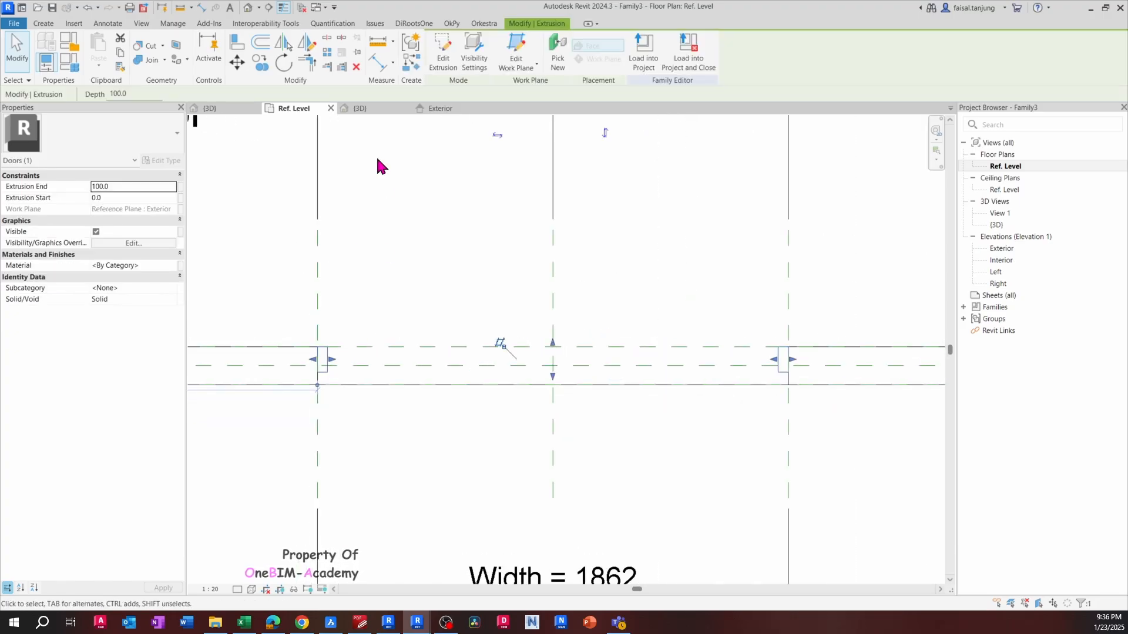
left_click(373, 109)
scroll(534, 397, "down", 2)
middle_click_drag(534, 397, 317, 496, "shift")
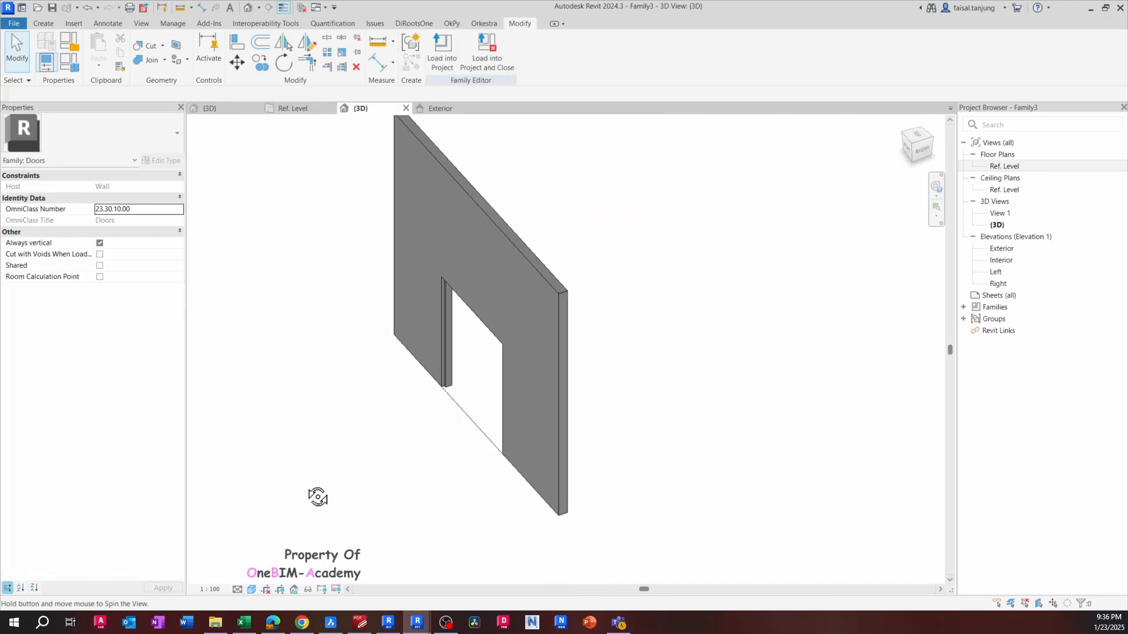
scroll(438, 374, "up", 4)
scroll(438, 375, "up", 1)
left_click(428, 370)
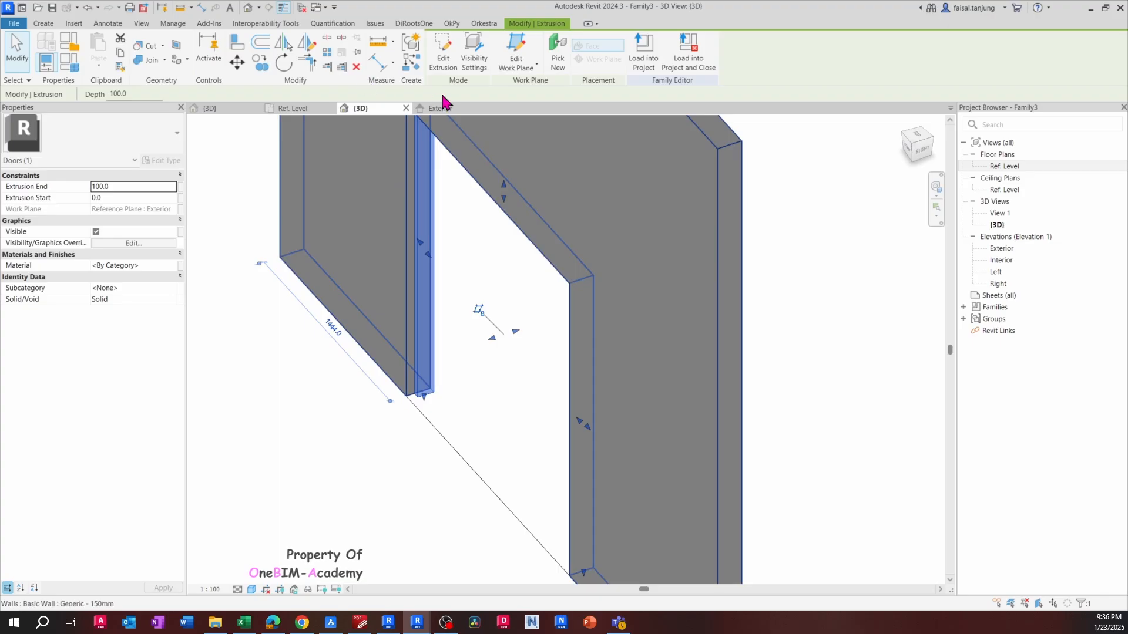
Inspect the outer frame extrusion in the Ref. Level plan and the Exterior elevation, then clear its selection
left_click(300, 109)
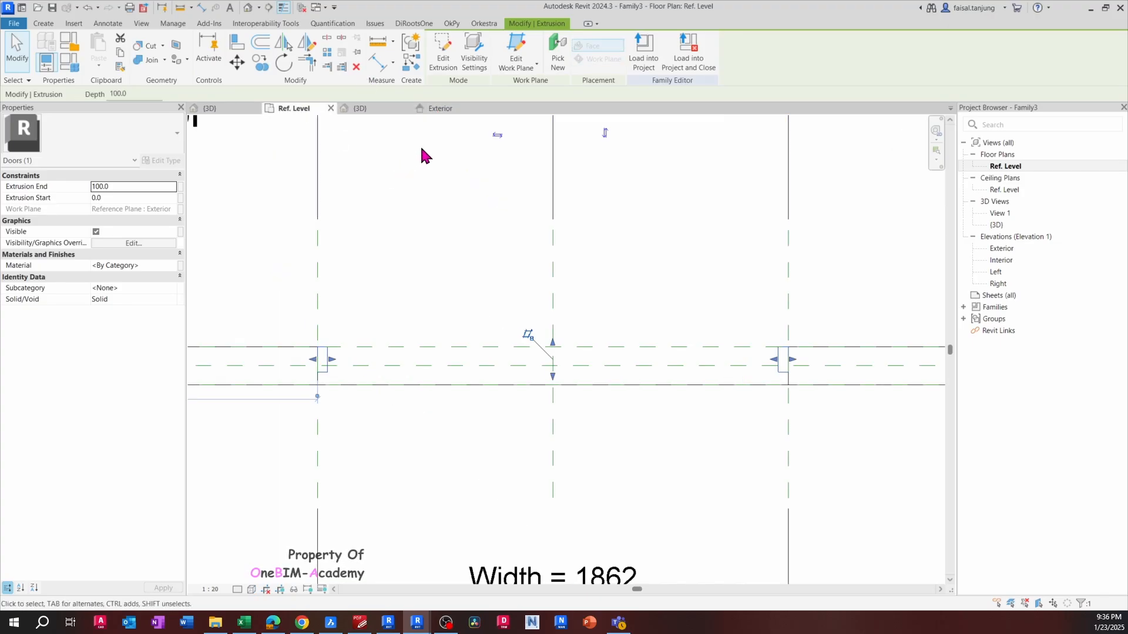
left_click(463, 109)
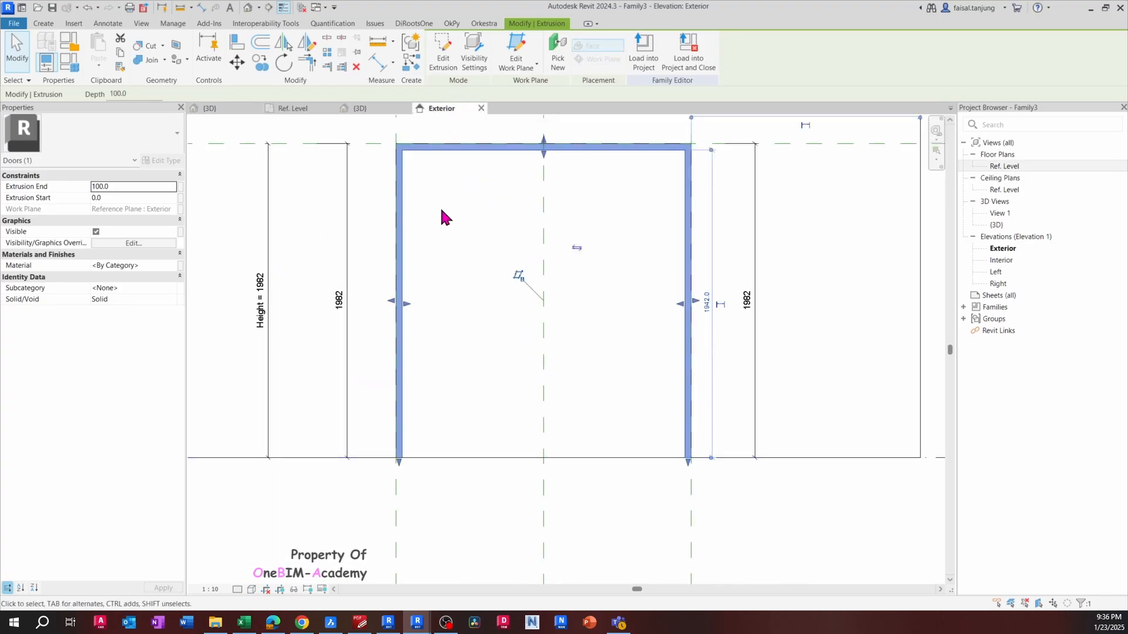
middle_click_drag(469, 229, 414, 222)
key("Escape")
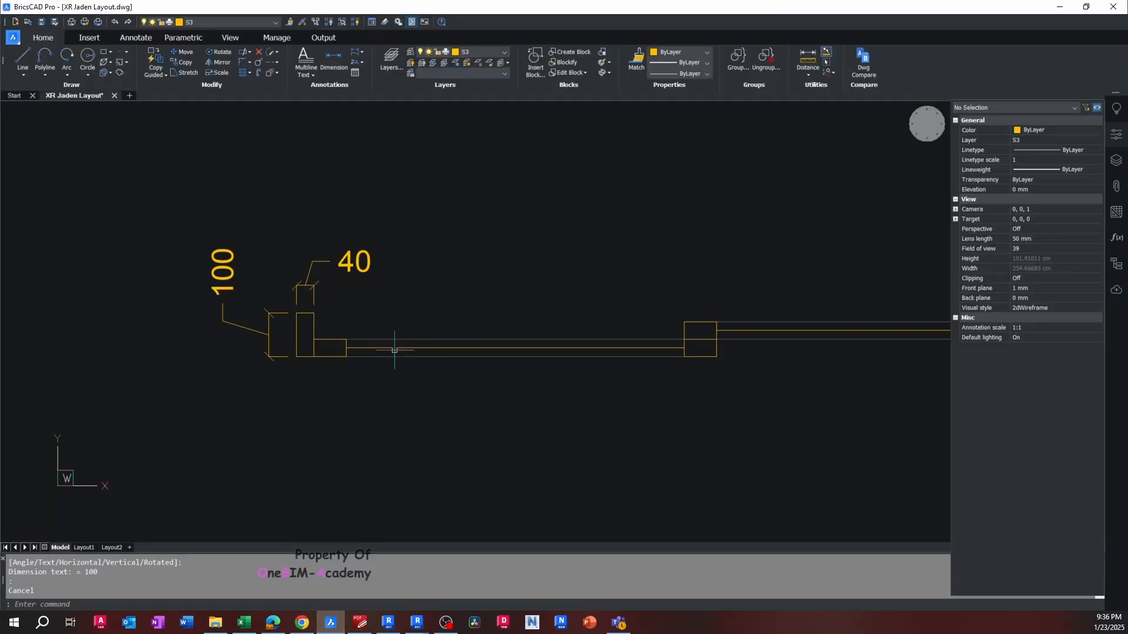
Switch to BricsCAD and measure the sliding panel's frame width at its lower corner in the elevation with a temporary line
scroll(394, 350, "down", 4)
middle_click_drag(390, 287, 356, 441)
scroll(354, 428, "down", 1)
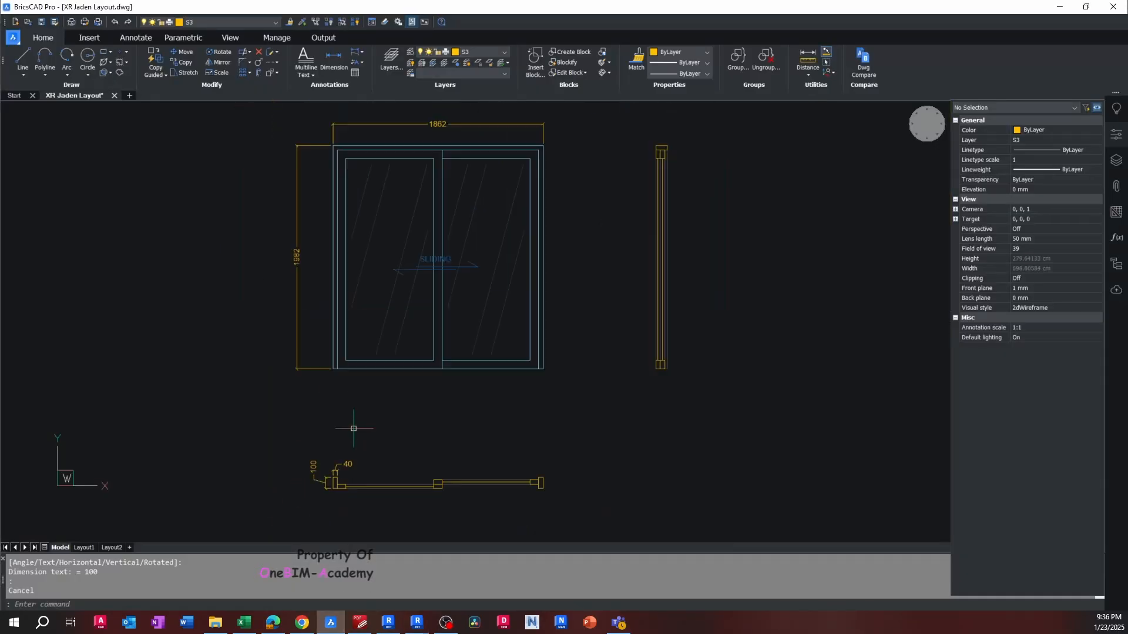
scroll(413, 385, "down", 1)
scroll(390, 373, "up", 5)
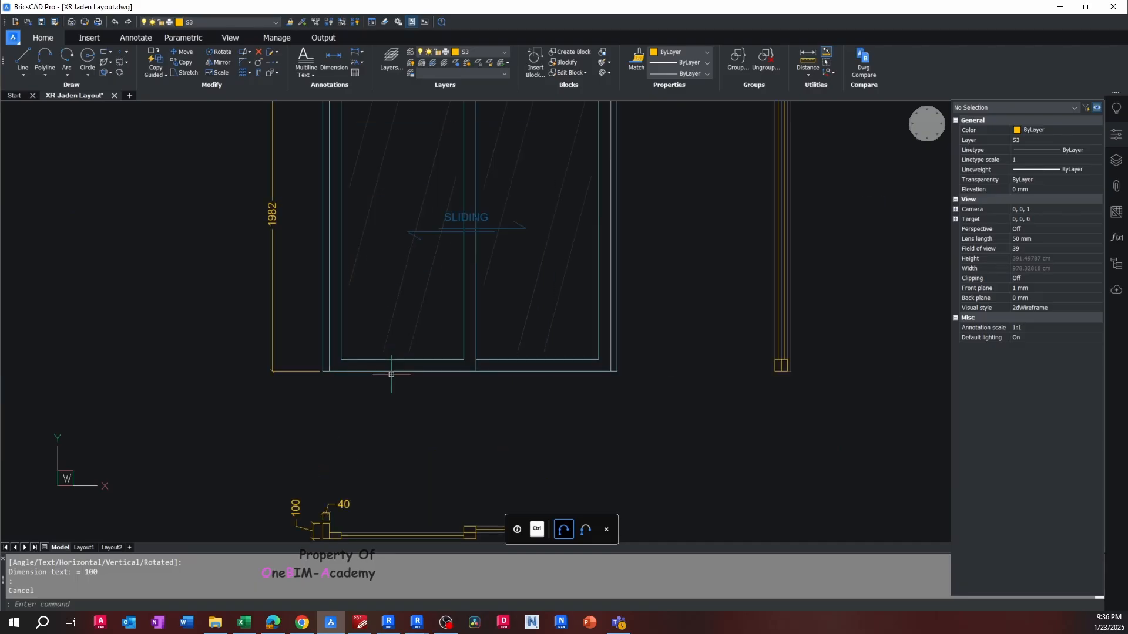
type("L")
key("Return")
left_click(275, 320)
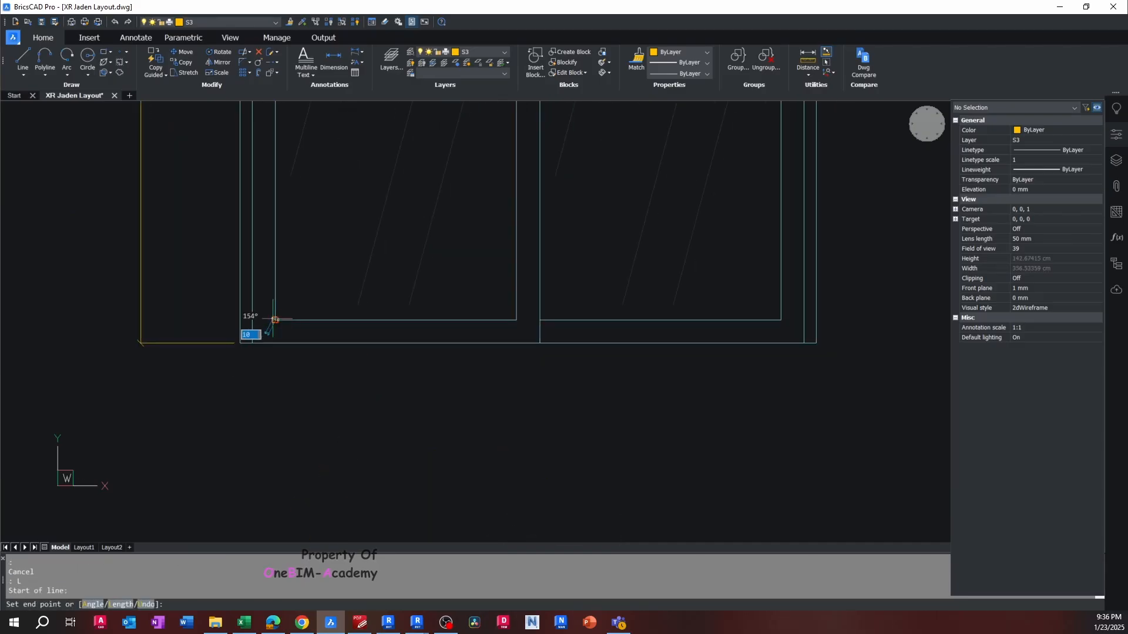
scroll(252, 311, "up", 3)
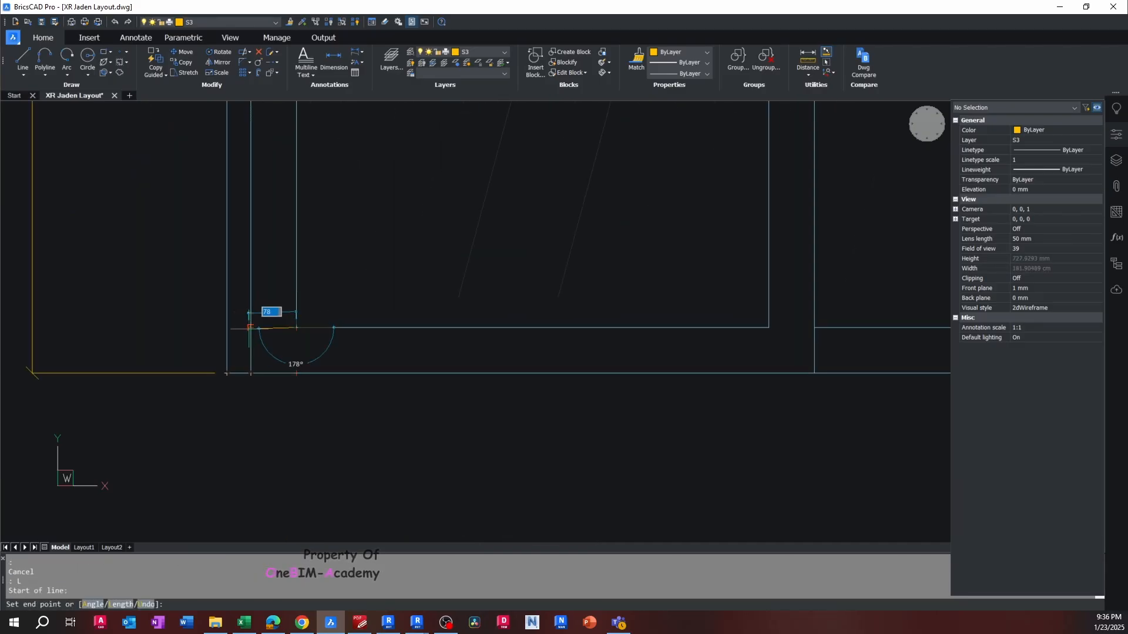
scroll(249, 327, "down", 4)
scroll(239, 456, "up", 3)
scroll(294, 456, "up", 2)
key("Escape")
Measure the sliding panel's thickness at its end stile in the plan with a temporary line
key("Return")
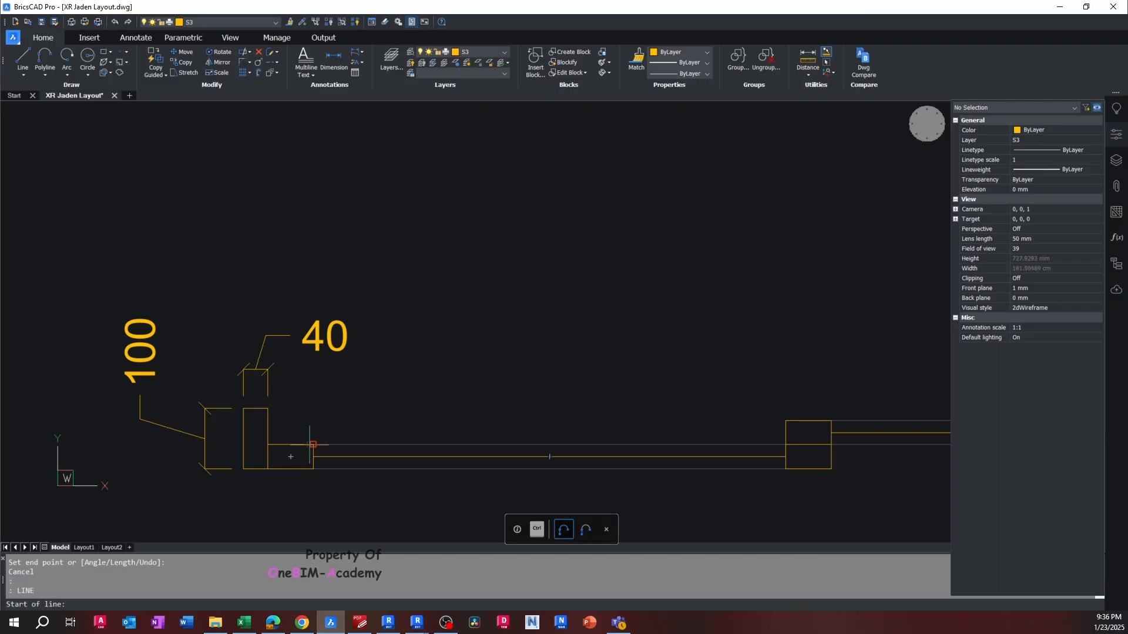
left_click(313, 444)
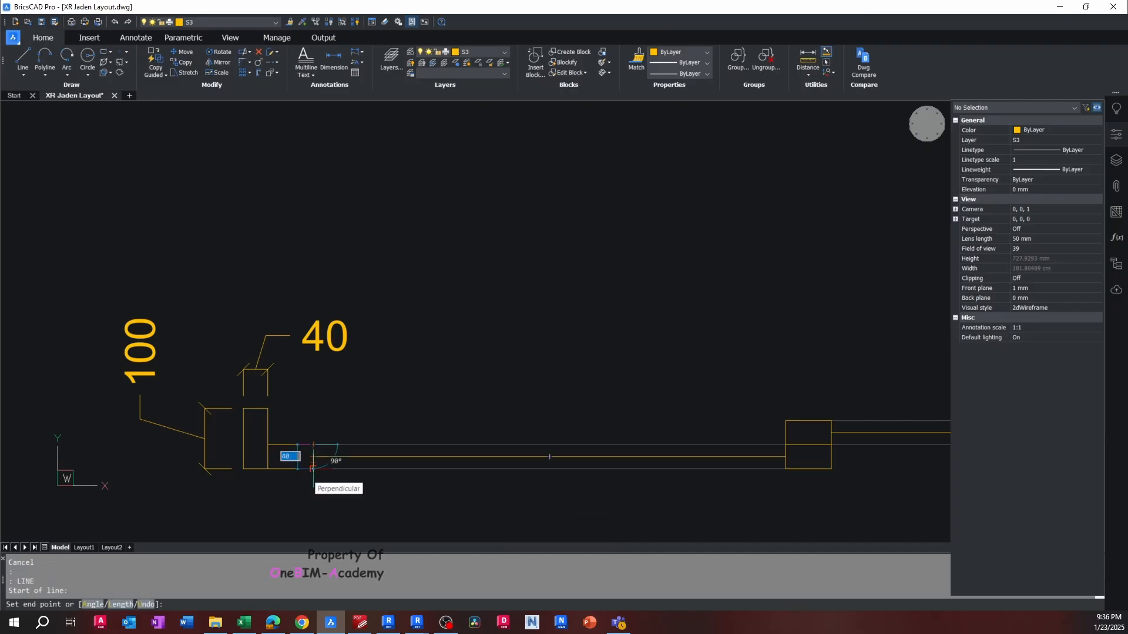
scroll(312, 468, "up", 2)
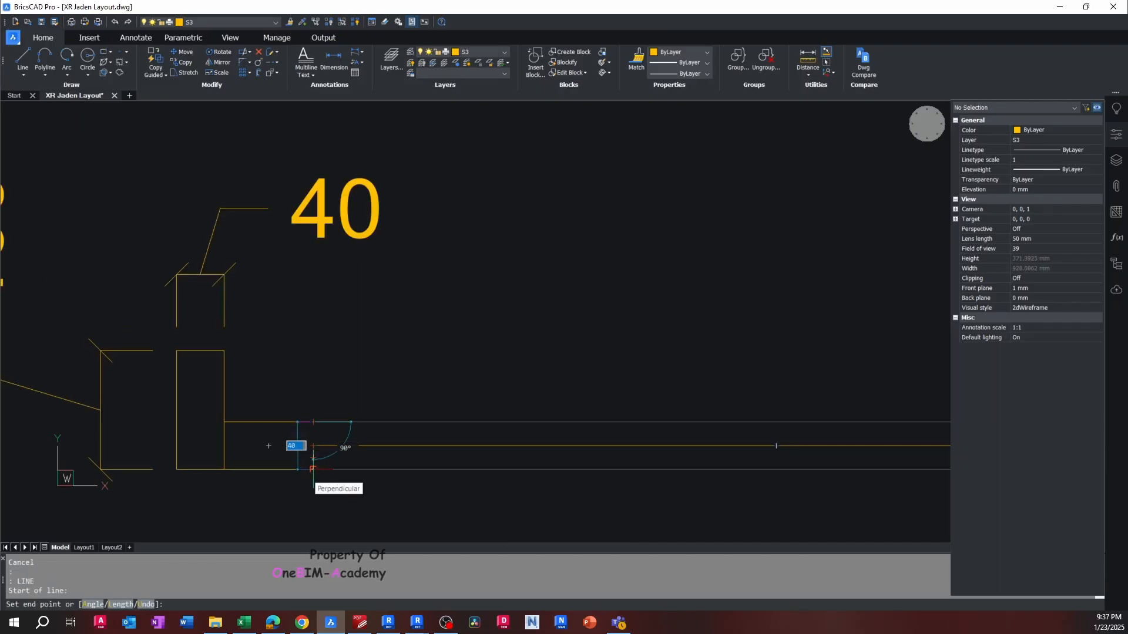
scroll(312, 468, "down", 3)
key("Escape")
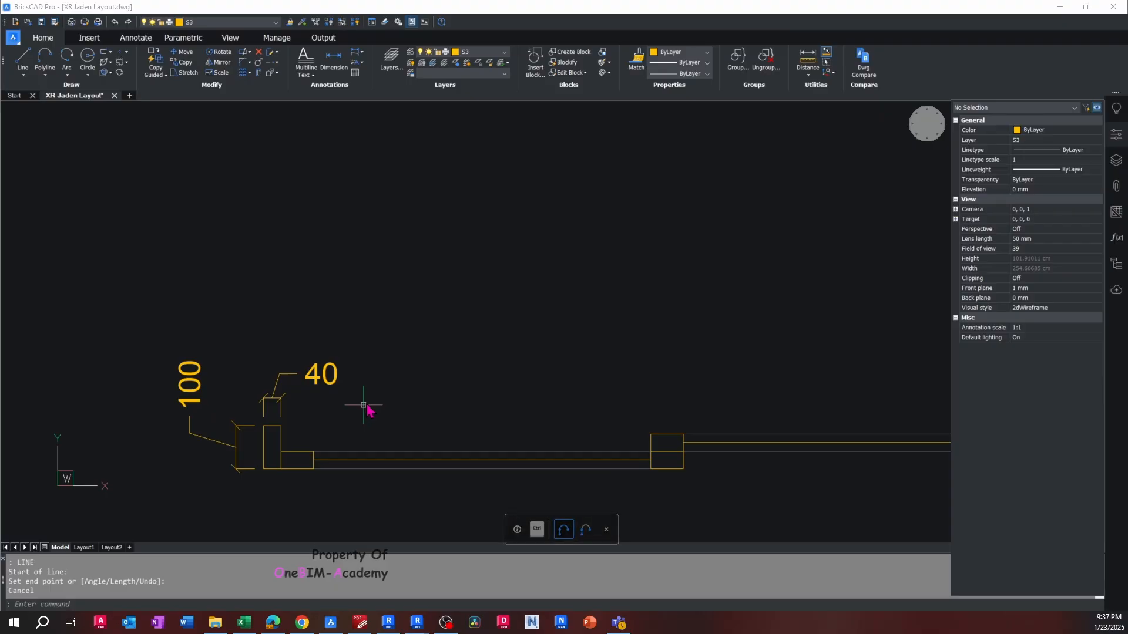
Switch to Revit and start an extrusion with a rectangle from the frame's inner upper-left corner to the foot of the centre reference plane
key("alt+Tab")
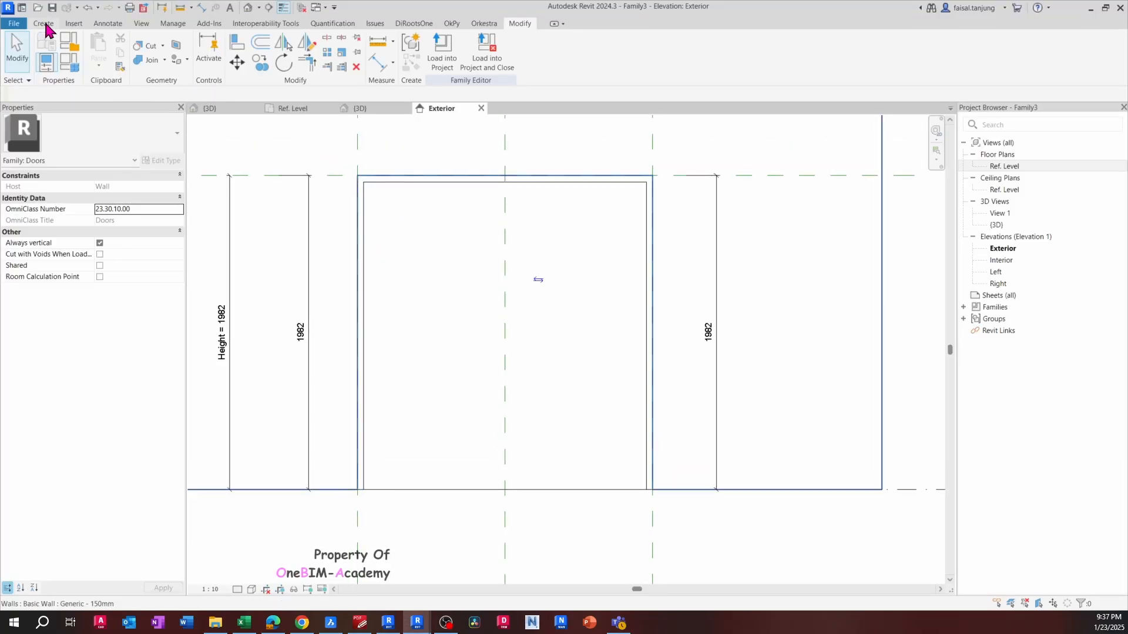
left_click(44, 24)
left_click(113, 51)
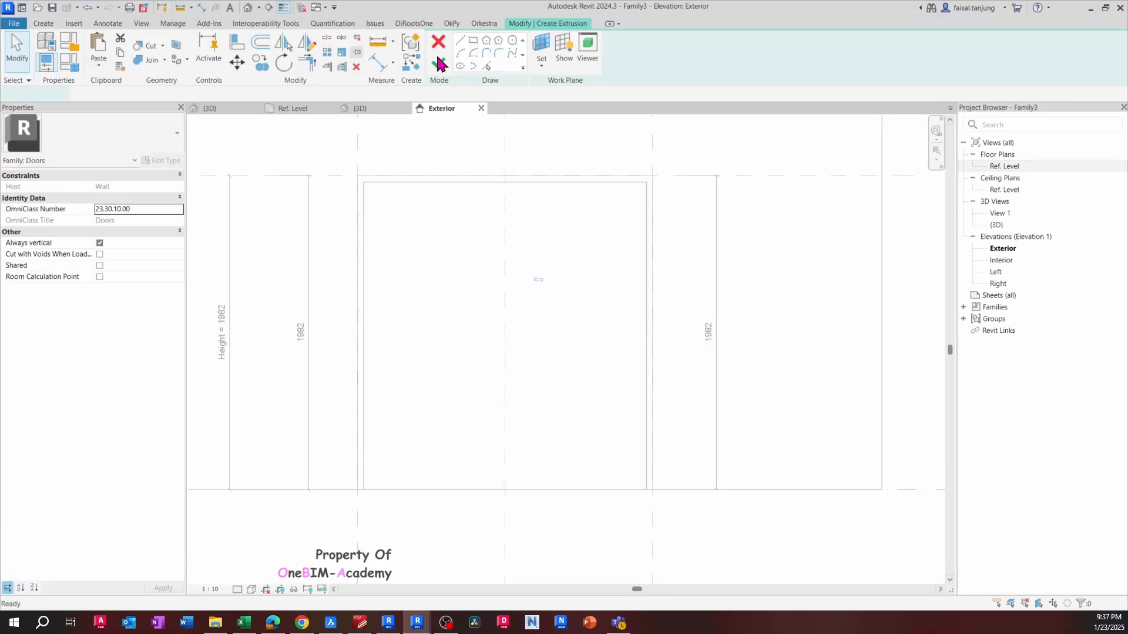
left_click(474, 41)
left_click(364, 182)
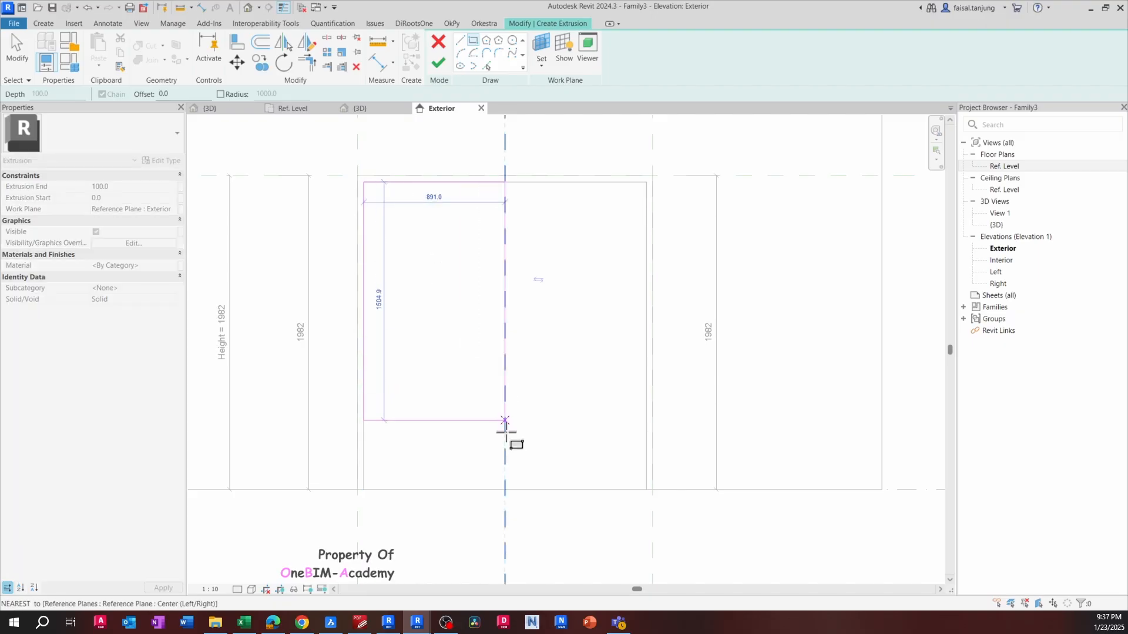
left_click(505, 489)
scroll(529, 403, "down", 1)
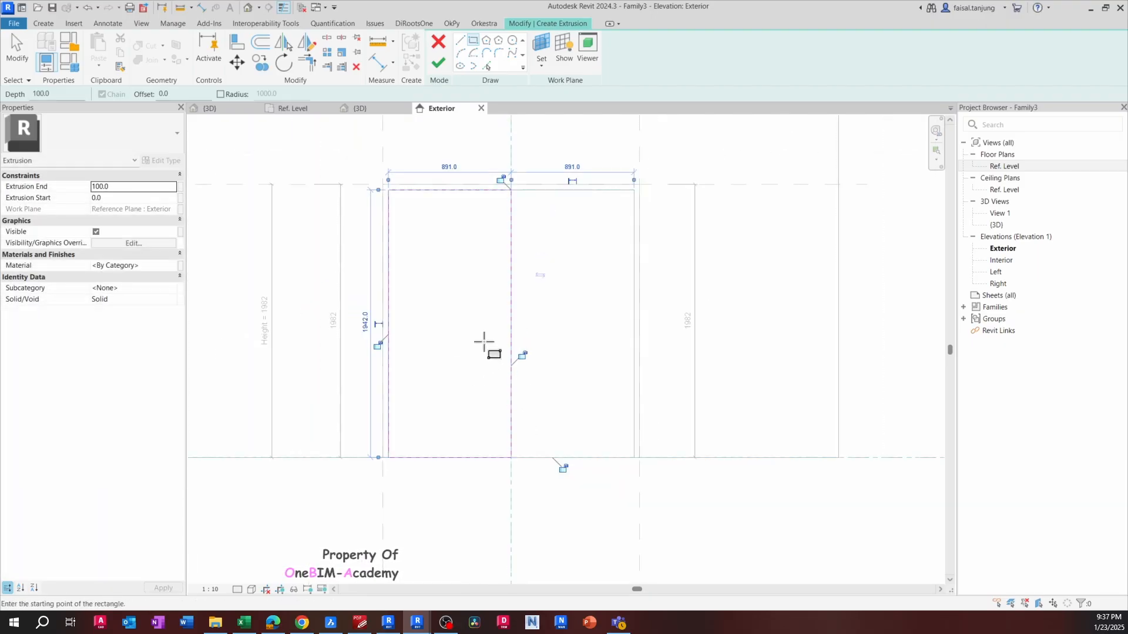
scroll(395, 352, "up", 1)
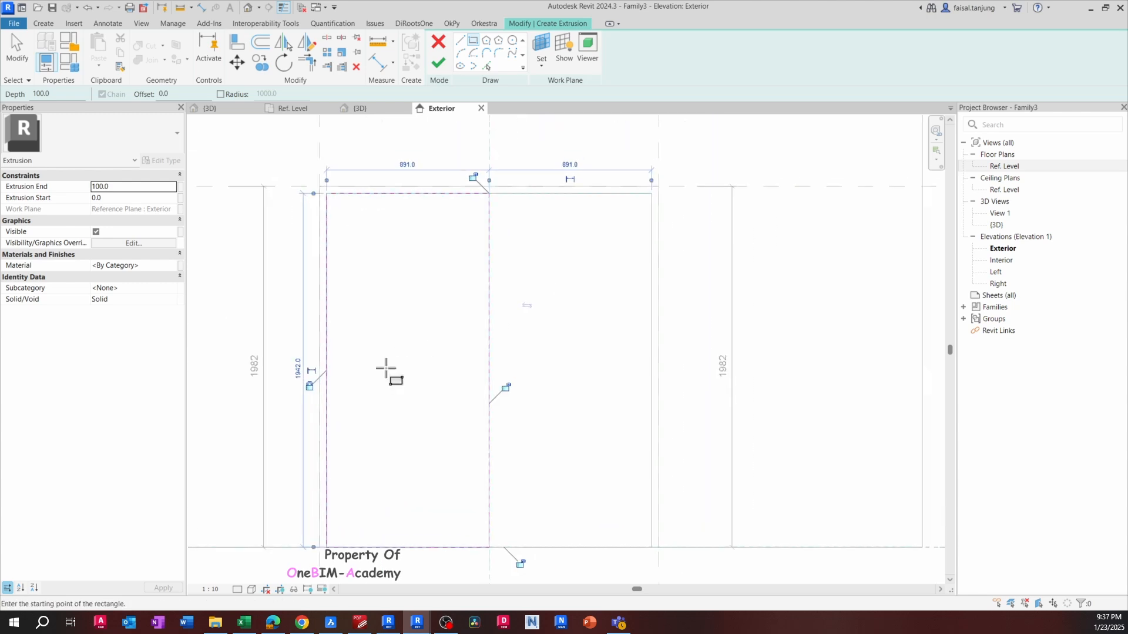
Sketch a second rectangle offset 70 inward from the panel outline
scroll(420, 311, "down", 1)
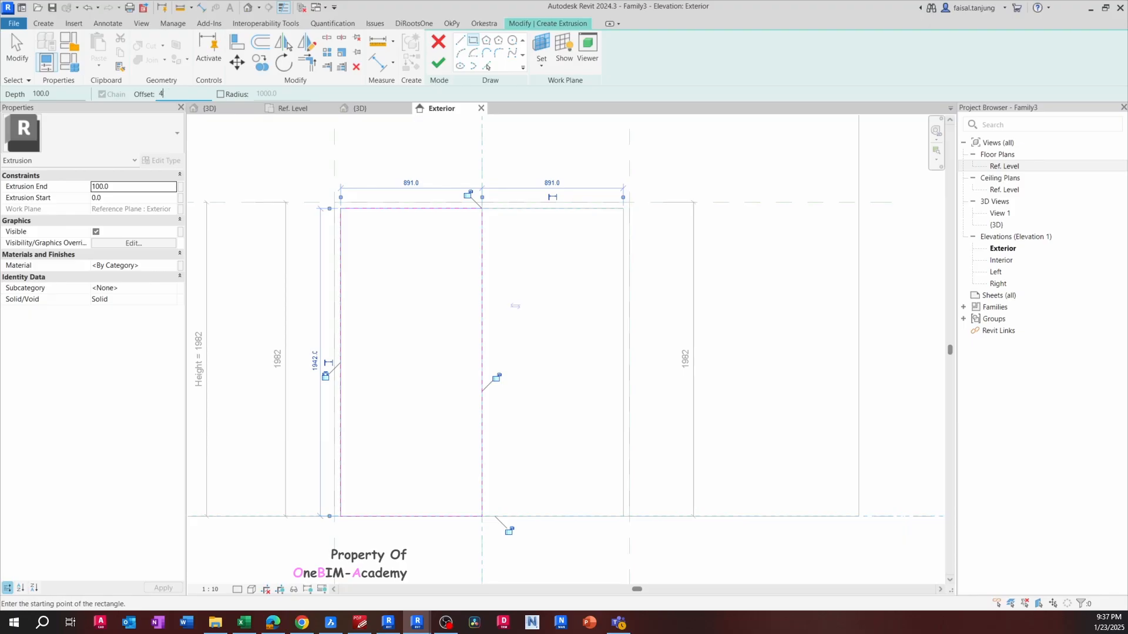
left_click(340, 208)
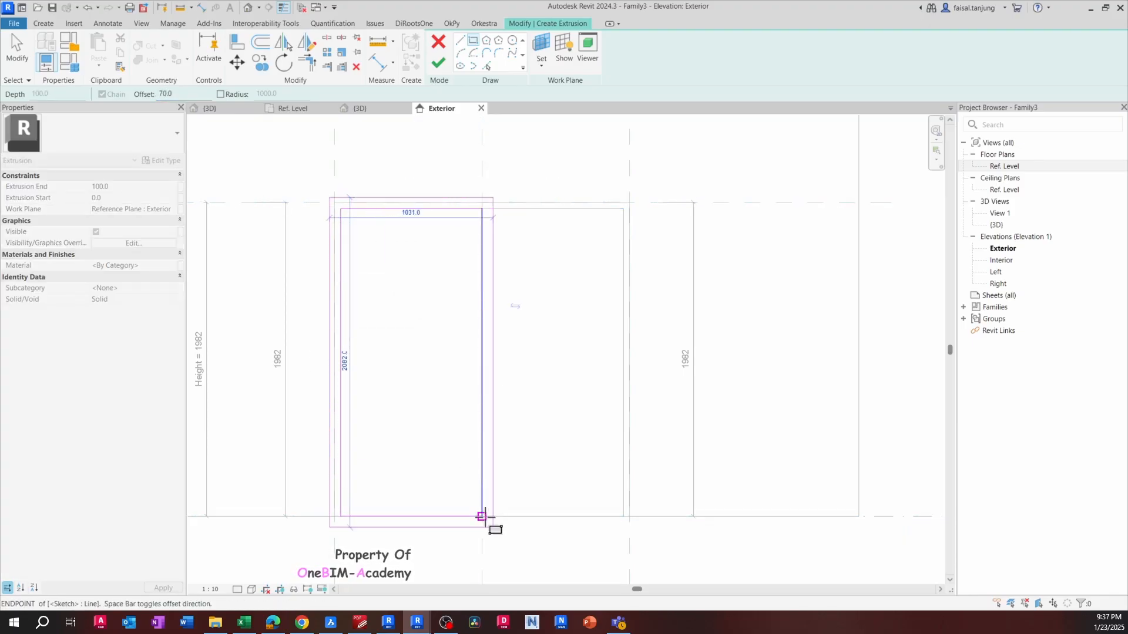
key("space")
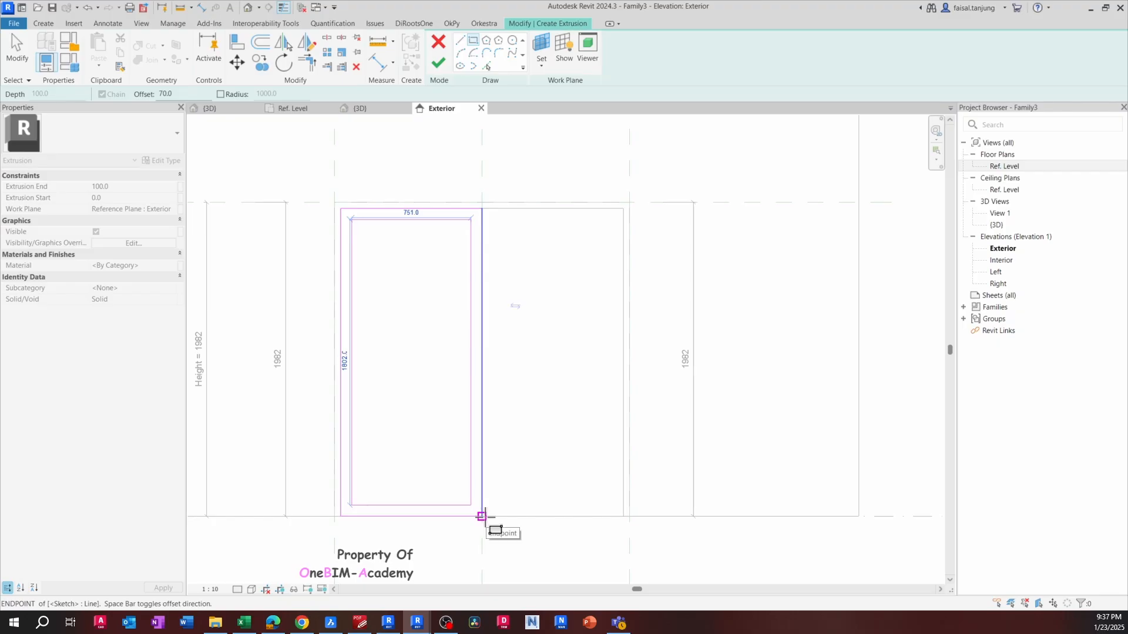
left_click(482, 517)
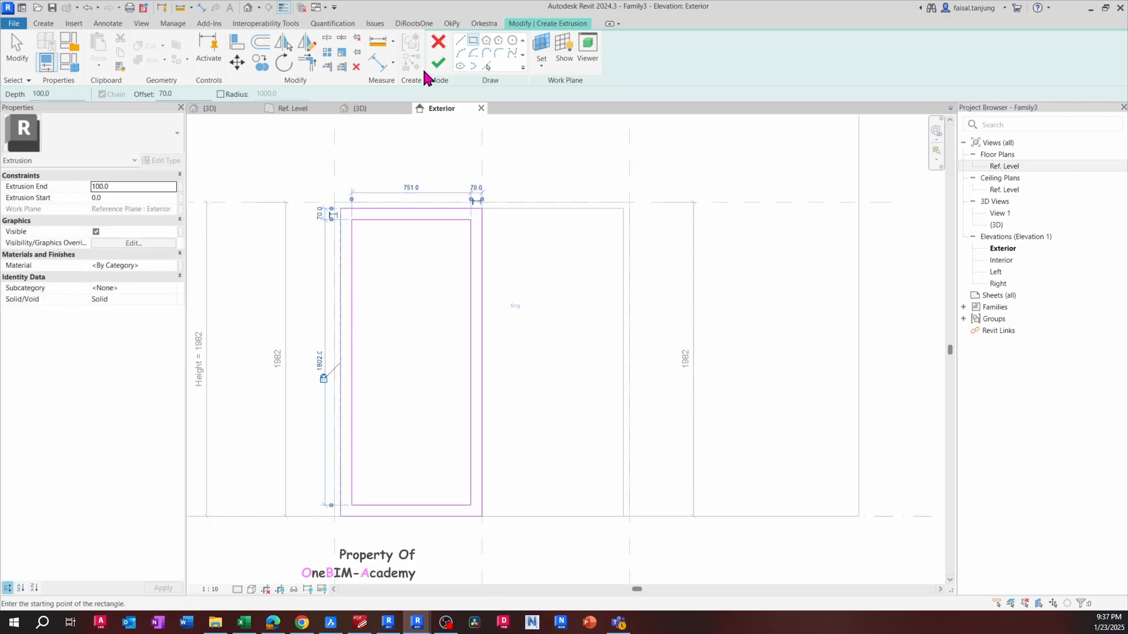
Set the panel's Extrusion End to 40, finish the extrusion and open the Ref. Level plan
left_click(123, 186)
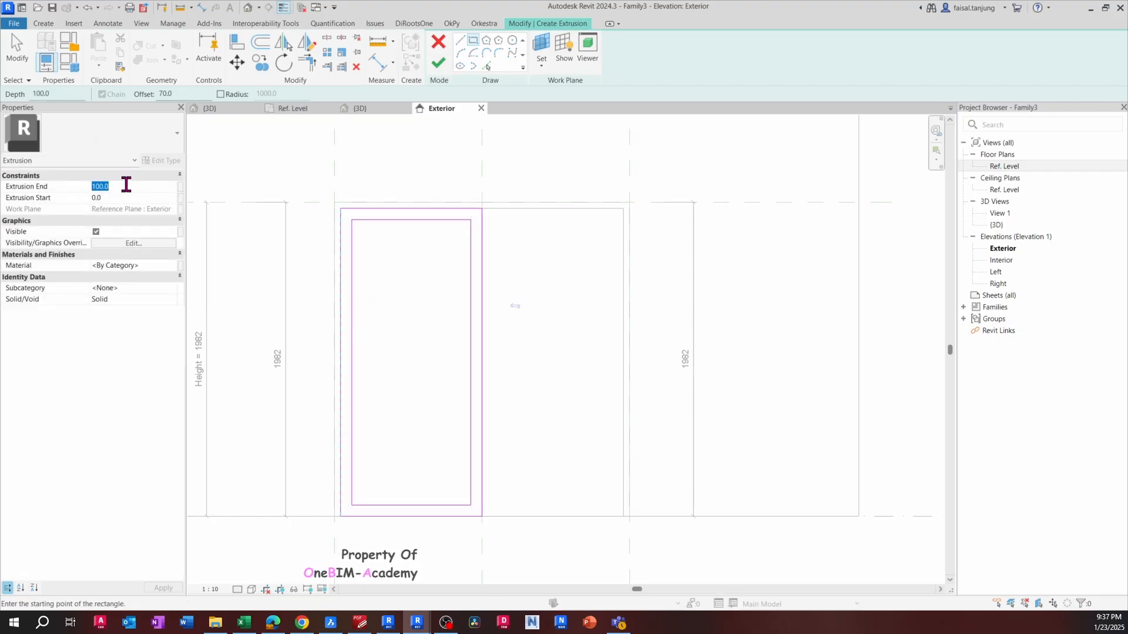
left_click(442, 62)
left_click(303, 109)
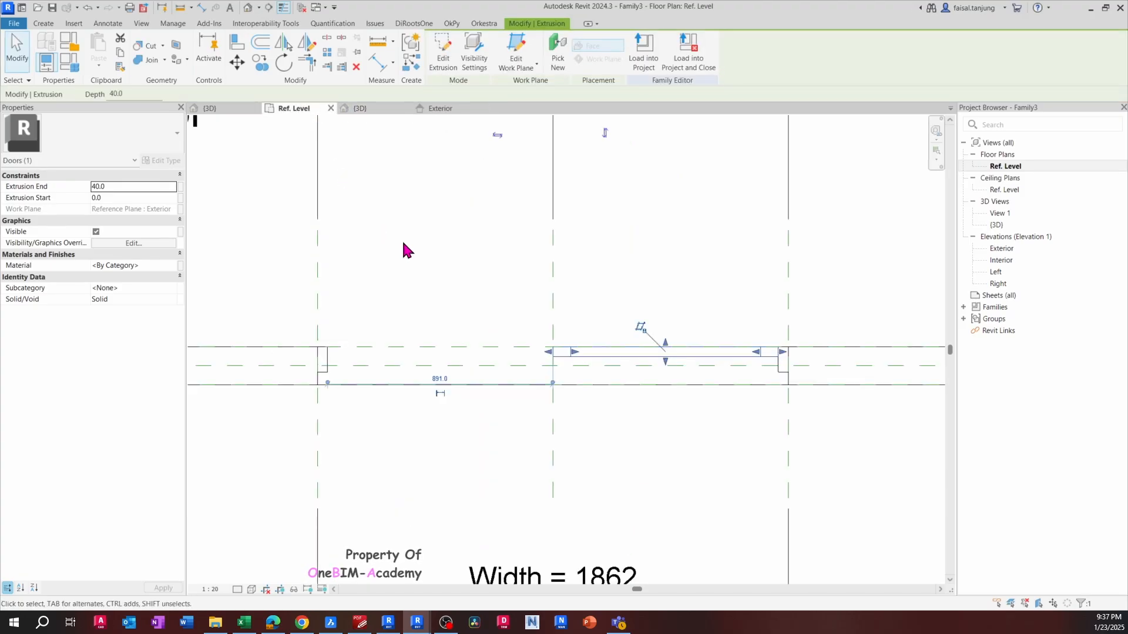
key("Escape")
Examine the panel's position against the centre reference plane and the frame in the Ref. Level plan
scroll(512, 370, "down", 3)
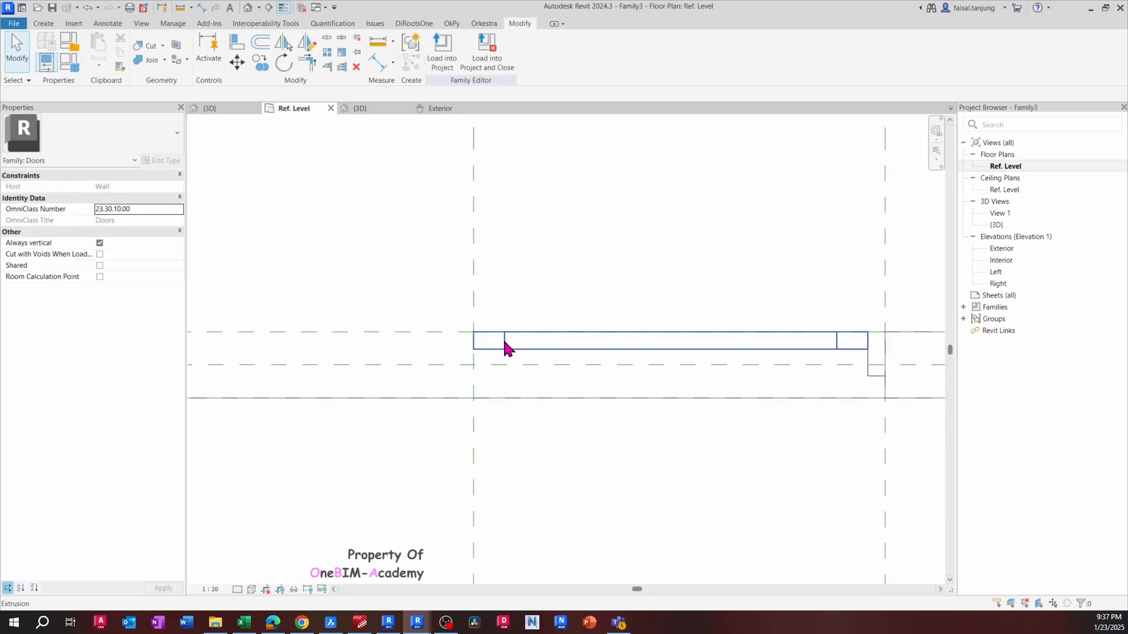
scroll(505, 347, "down", 2)
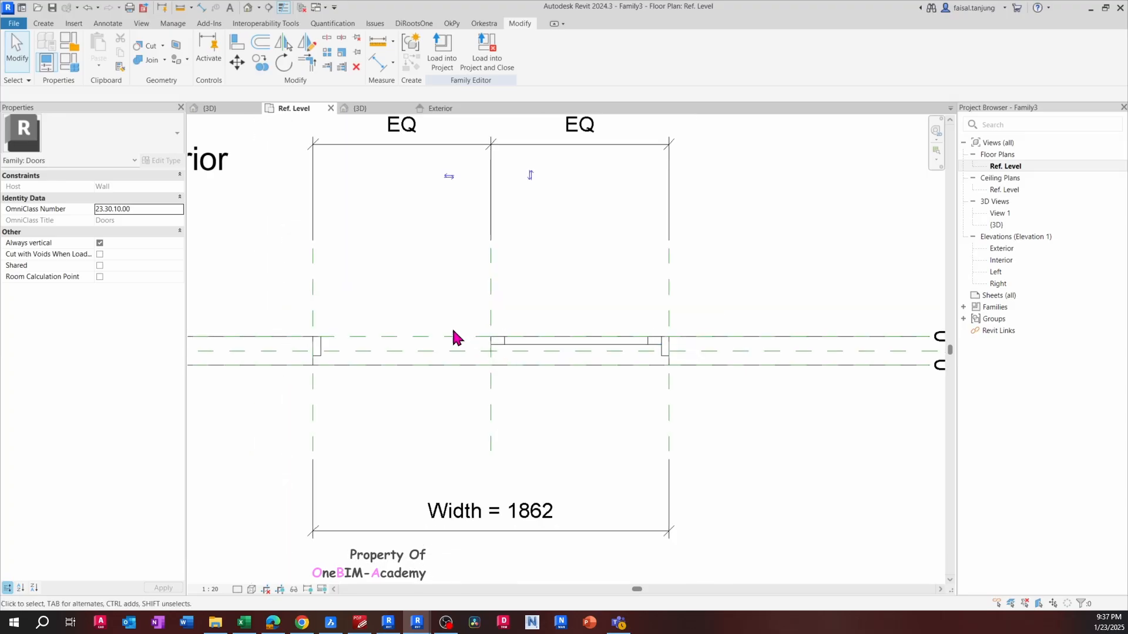
scroll(517, 353, "up", 2)
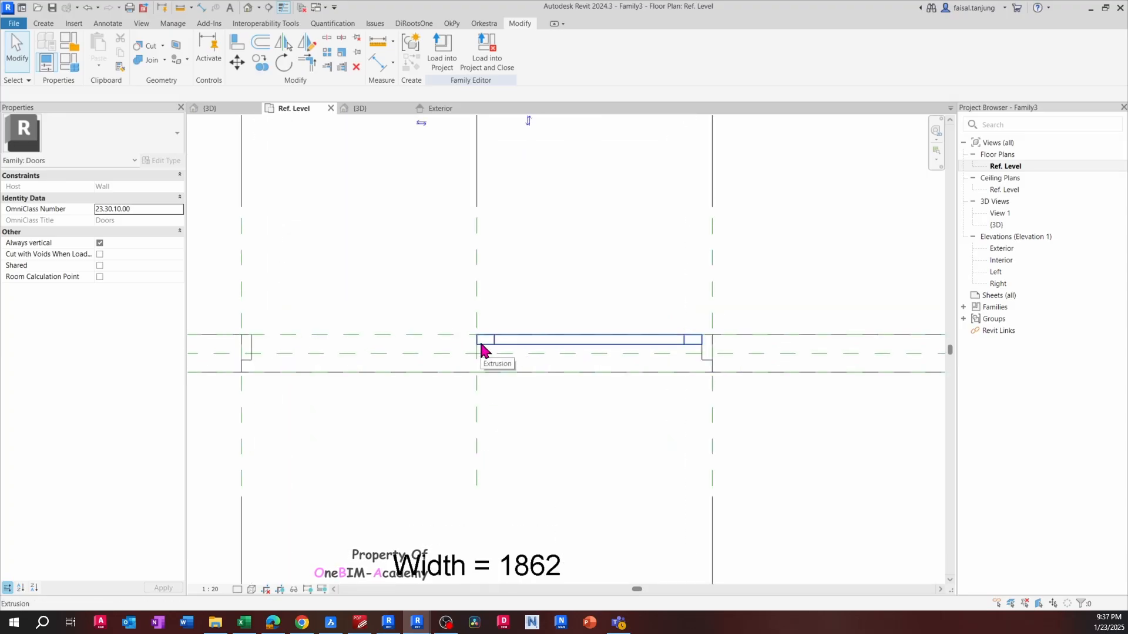
scroll(482, 346, "up", 2)
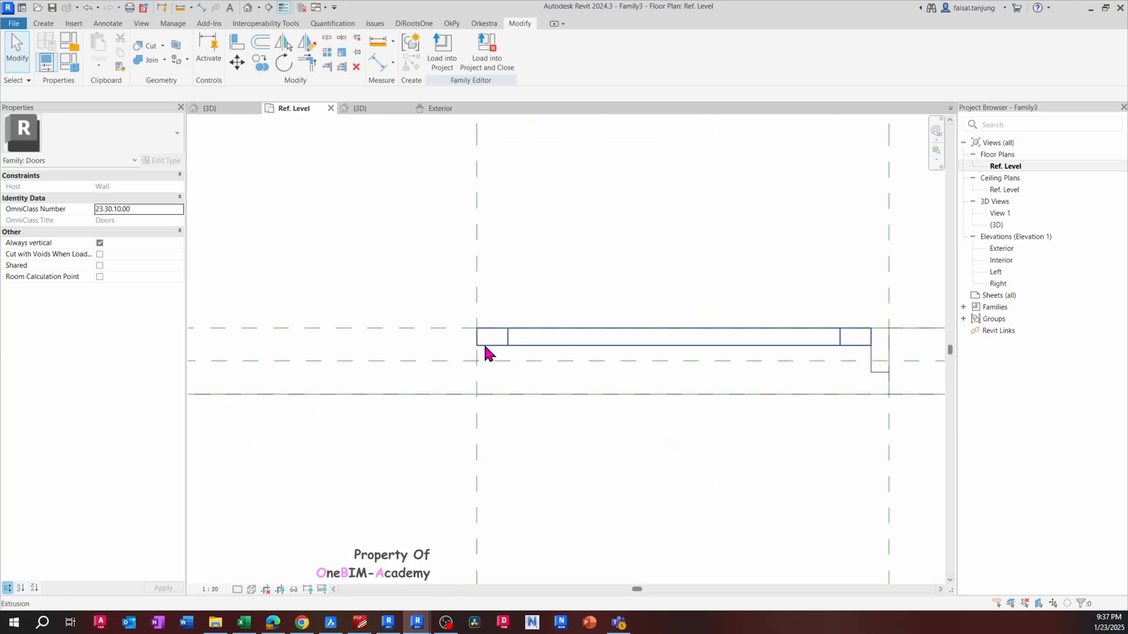
middle_click_drag(511, 360, 668, 372)
scroll(640, 352, "up", 1)
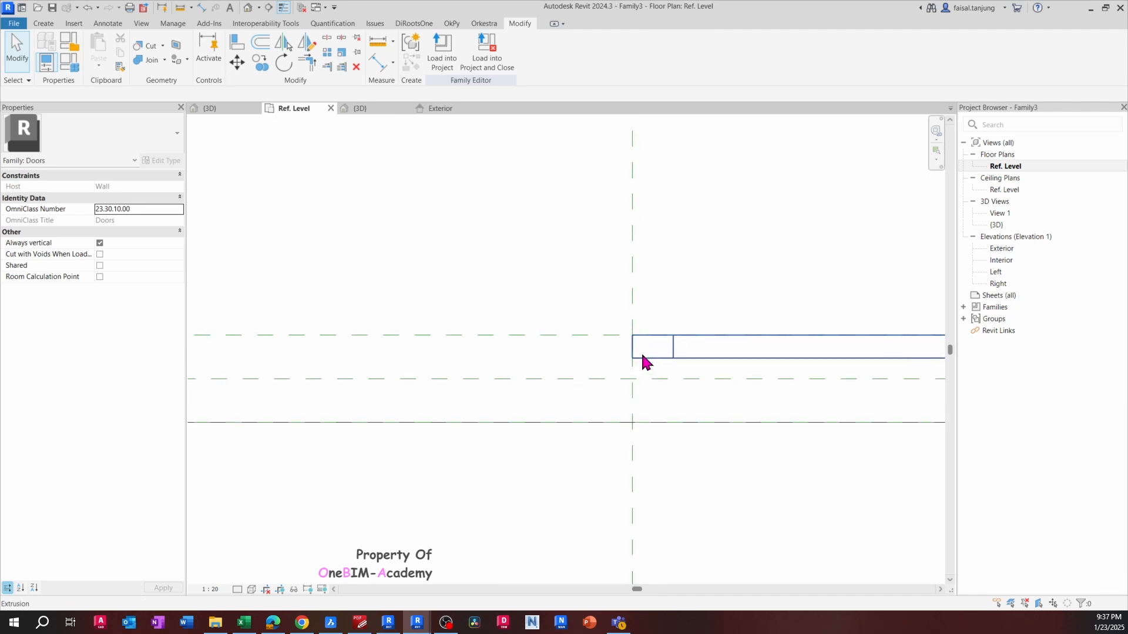
Open the panel extrusion's sketch for editing in the Exterior elevation
left_click(642, 359)
scroll(653, 347, "up", 1)
left_click(443, 50)
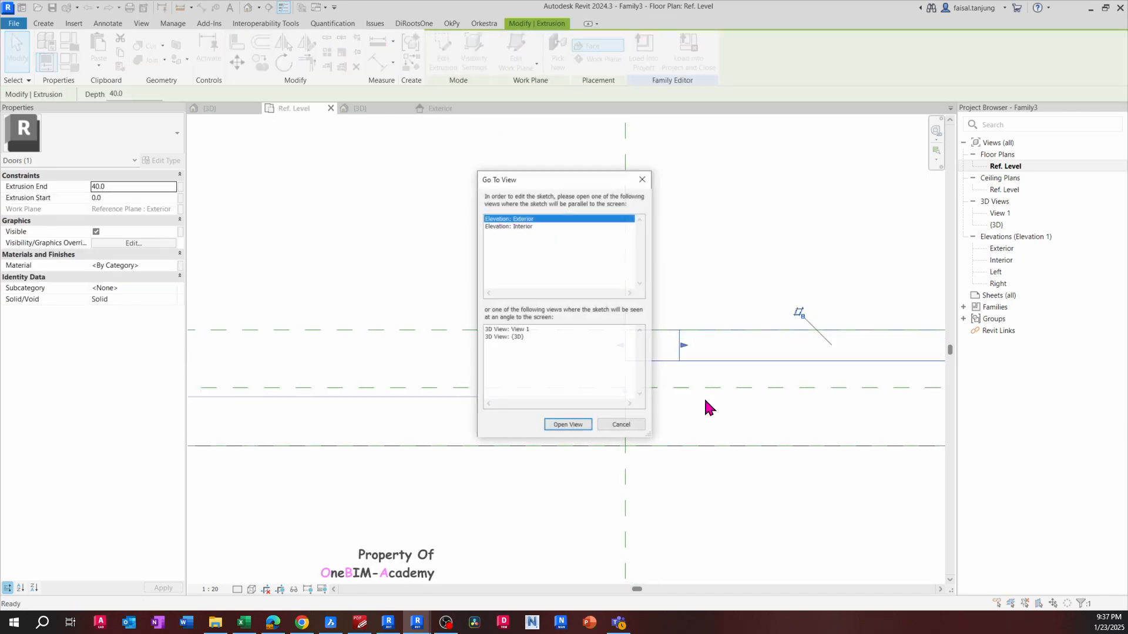
key("Escape")
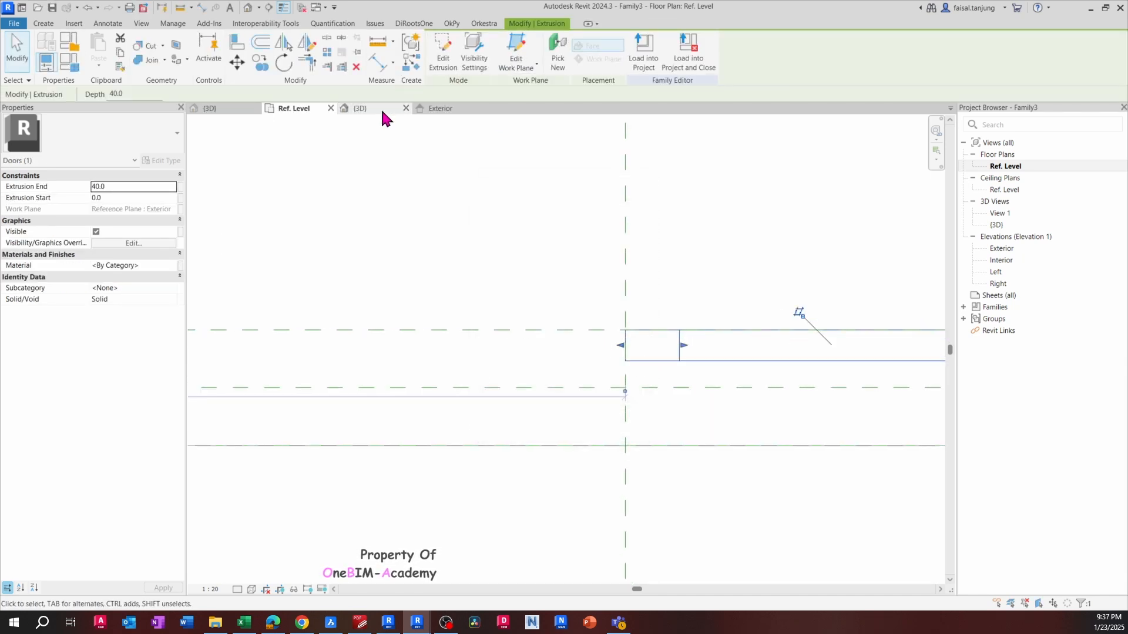
left_click(437, 109)
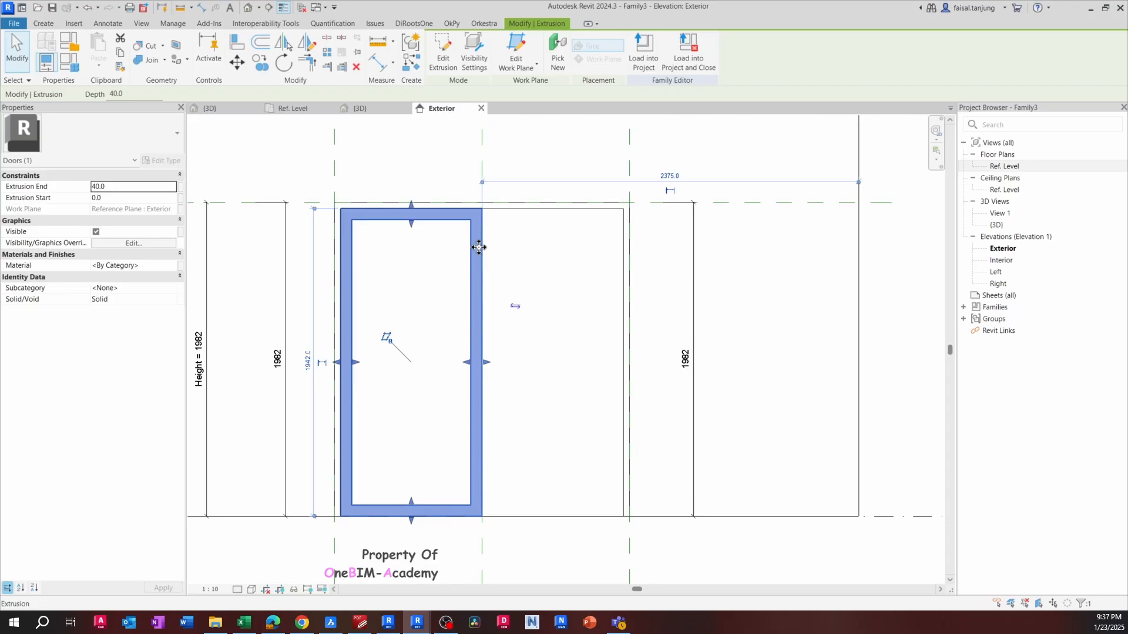
left_click(443, 50)
Move the panel sketch's inner and outer vertical lines at the centre 35 toward the empty half of the opening
mouse_move(431, 167)
left_mouse_down()
mouse_move(511, 483)
mouse_move(515, 560)
left_mouse_up()
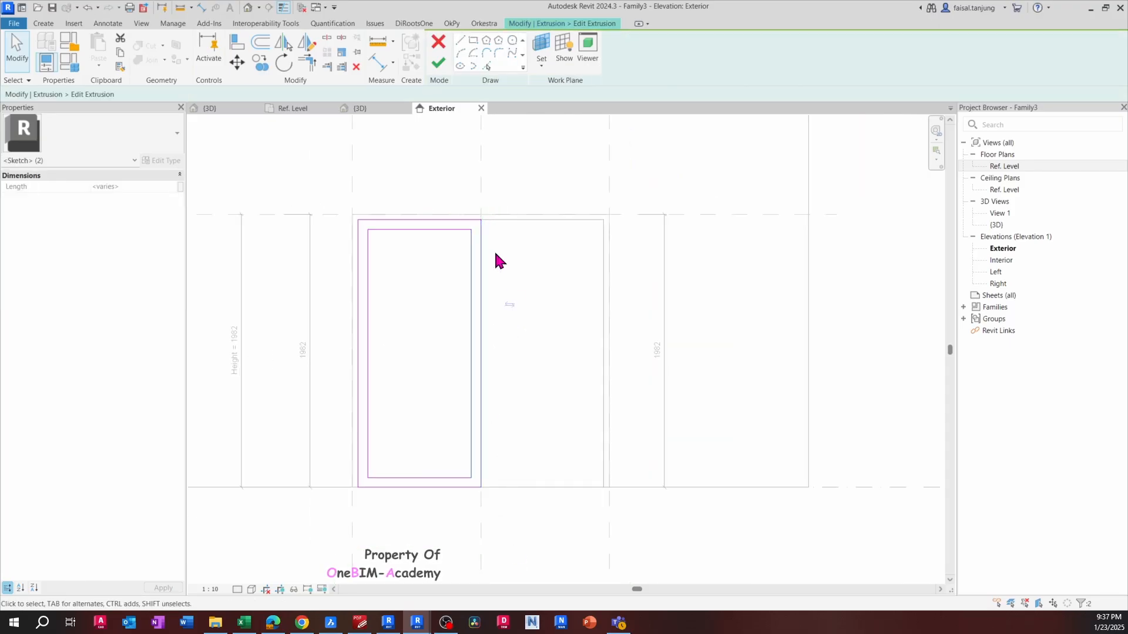
scroll(495, 249, "up", 3)
middle_click_drag(495, 248, 495, 282)
key("m")
key("v")
scroll(450, 260, "up", 3)
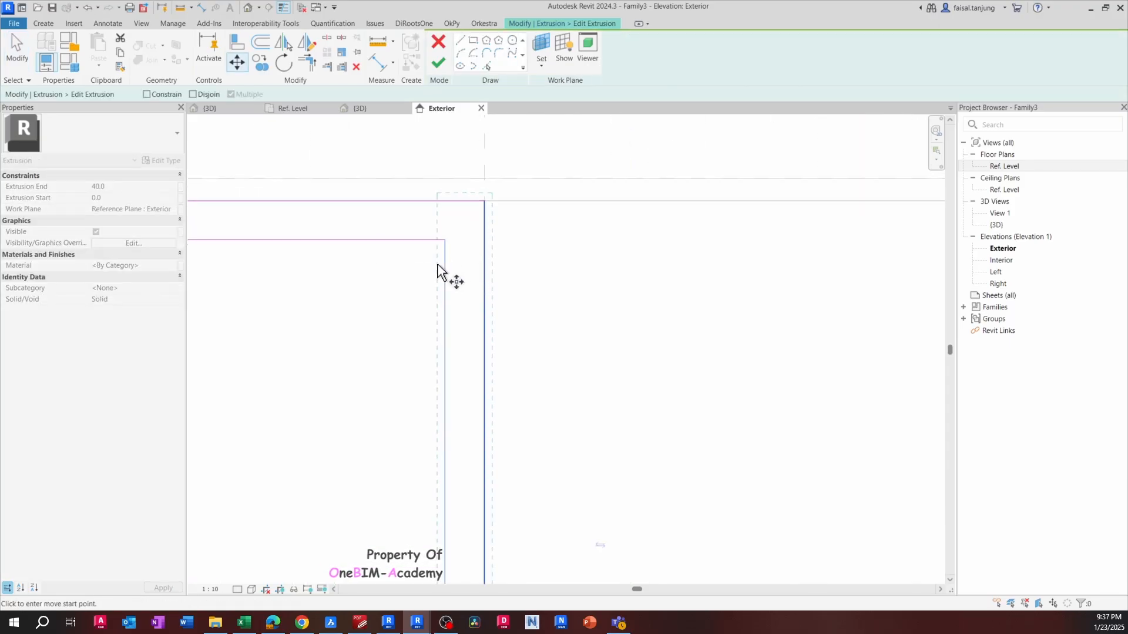
left_click(444, 265)
type("35")
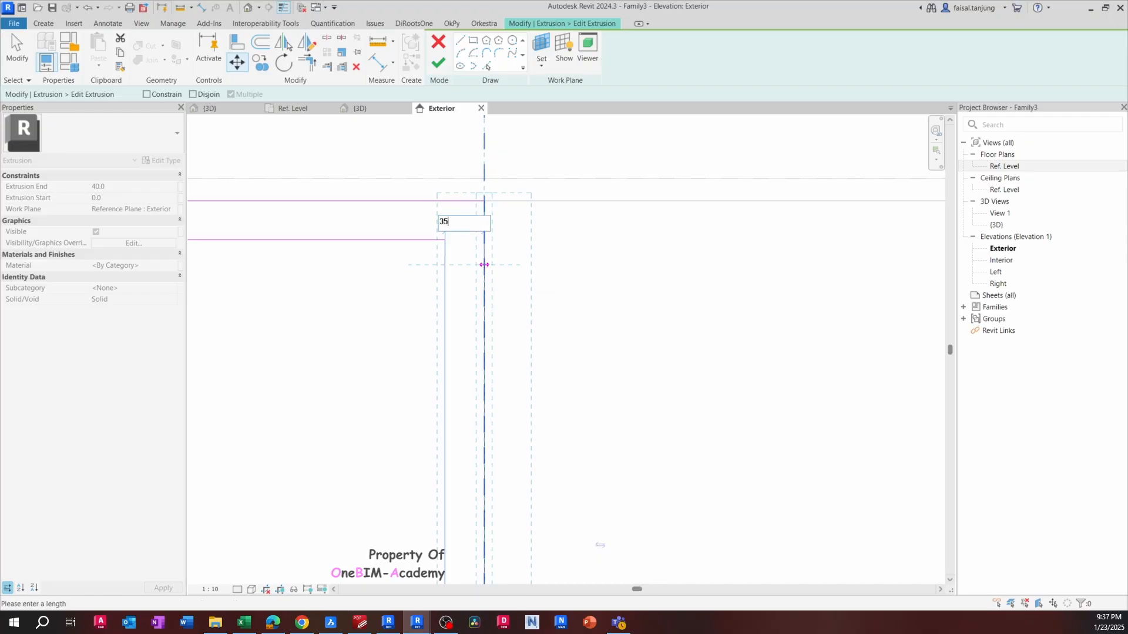
key("Return")
scroll(482, 267, "down", 2)
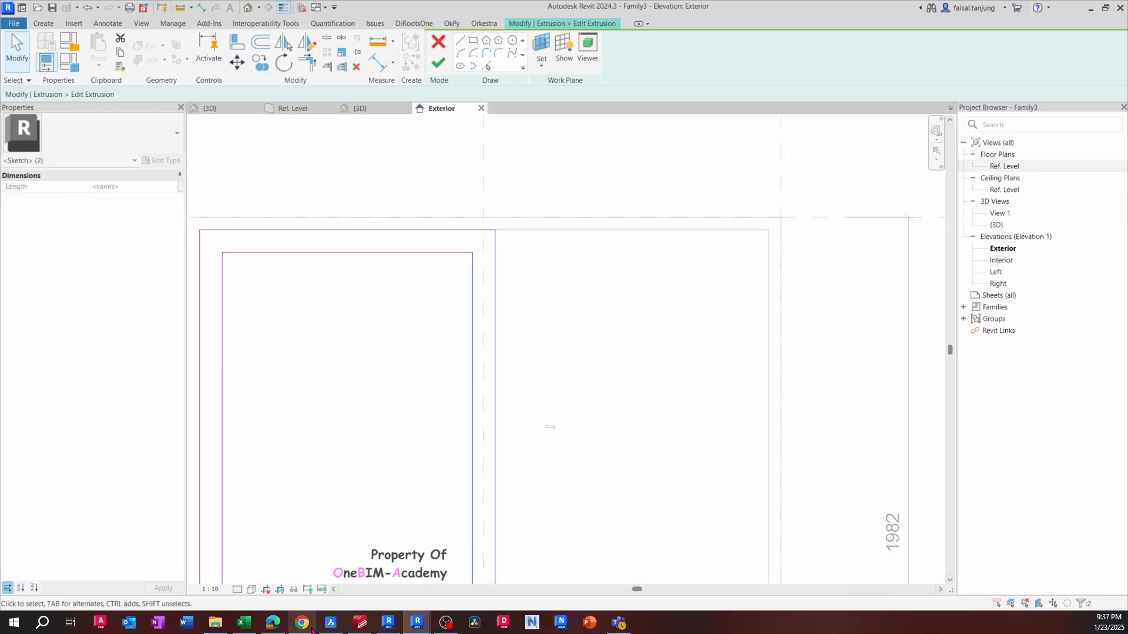
Check the panel overlap in the BricsCAD drawing and finish the first panel's edited extrusion in Revit's 3D view
left_click(329, 624)
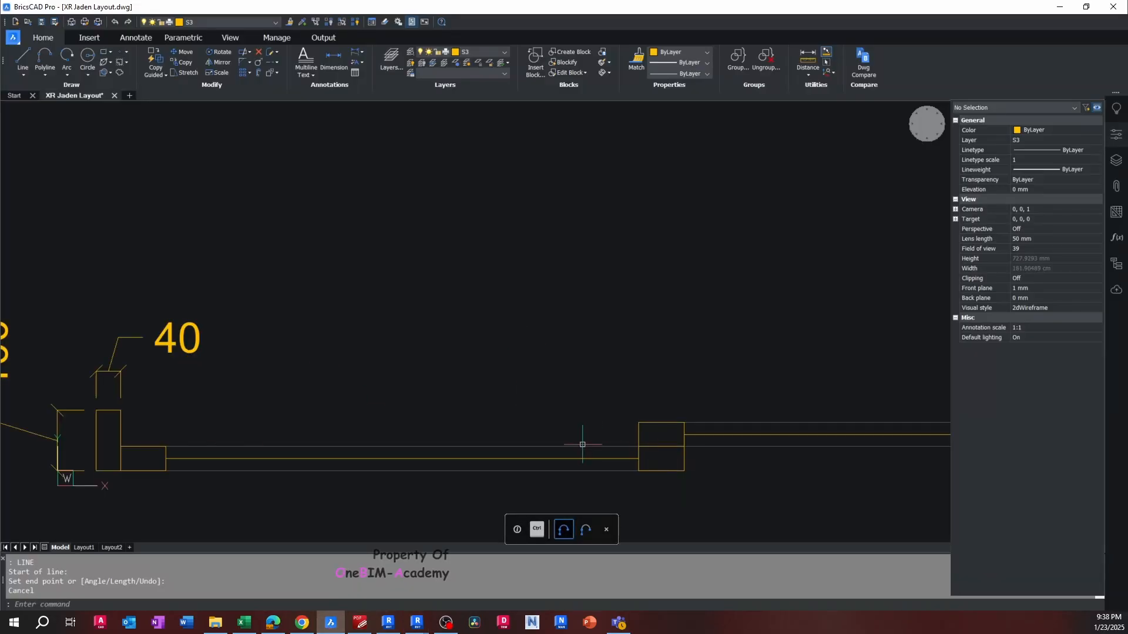
key("alt+Tab")
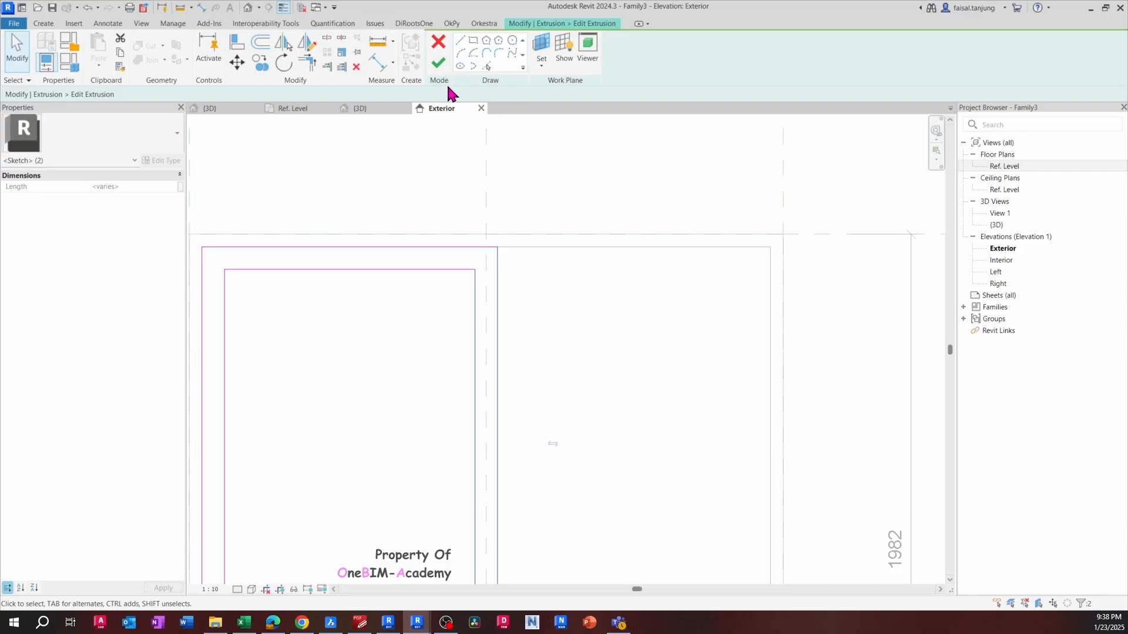
left_click(377, 118)
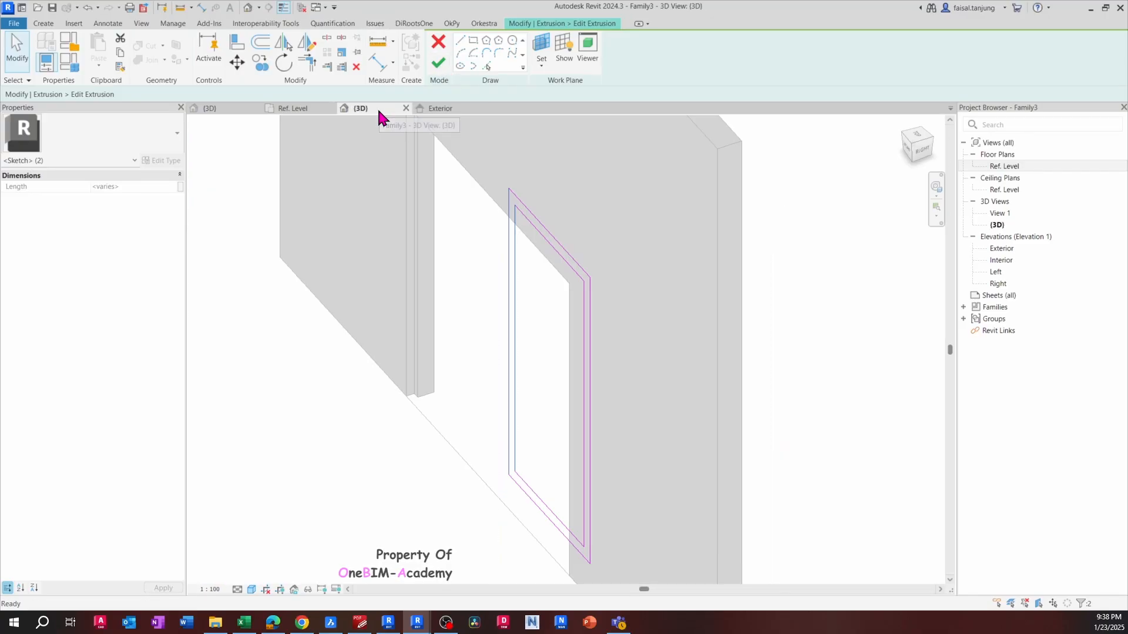
left_click(437, 64)
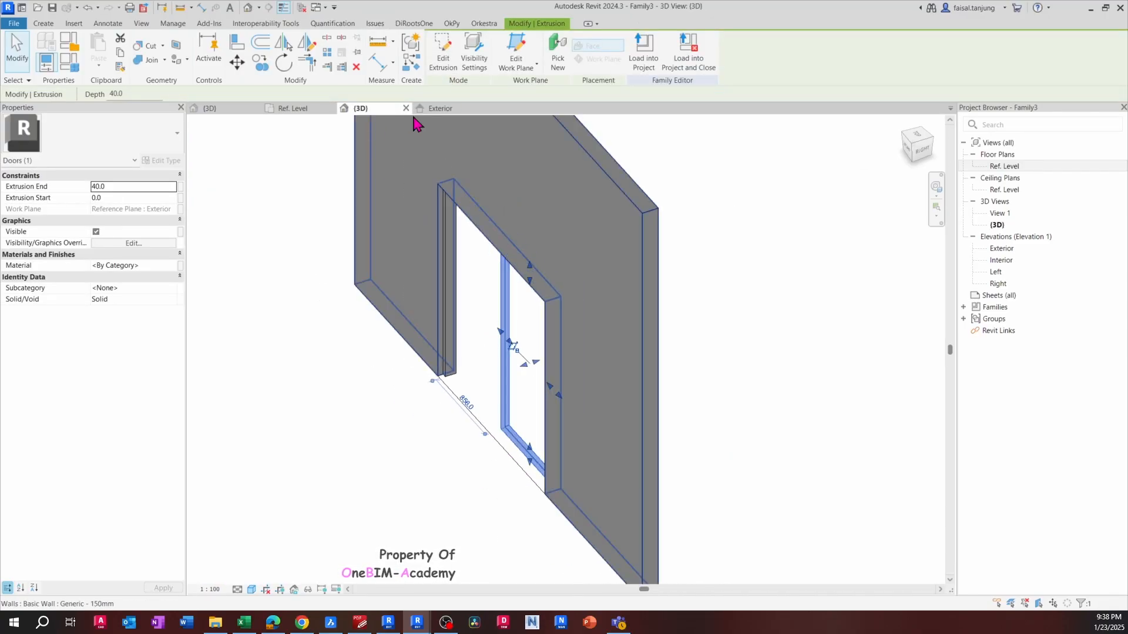
Start a new extrusion in the Exterior elevation and sketch its outer rectangle over the empty half, from the first panel's edge to the opening's opposite corner
left_click(441, 109)
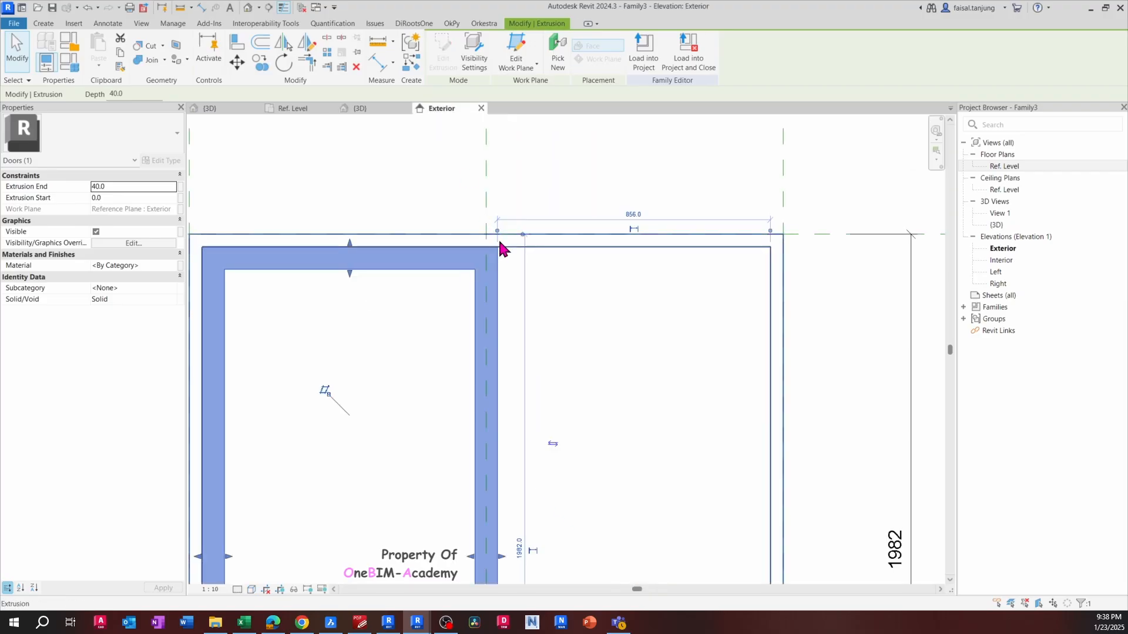
middle_click_drag(540, 313, 538, 290)
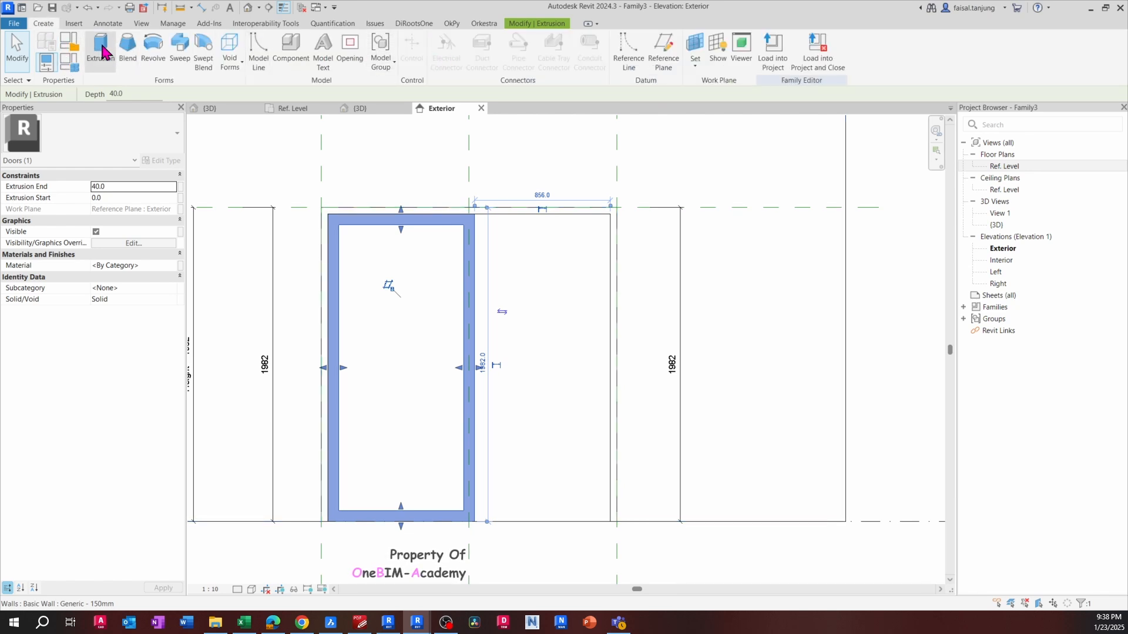
left_click(443, 56)
left_click(462, 41)
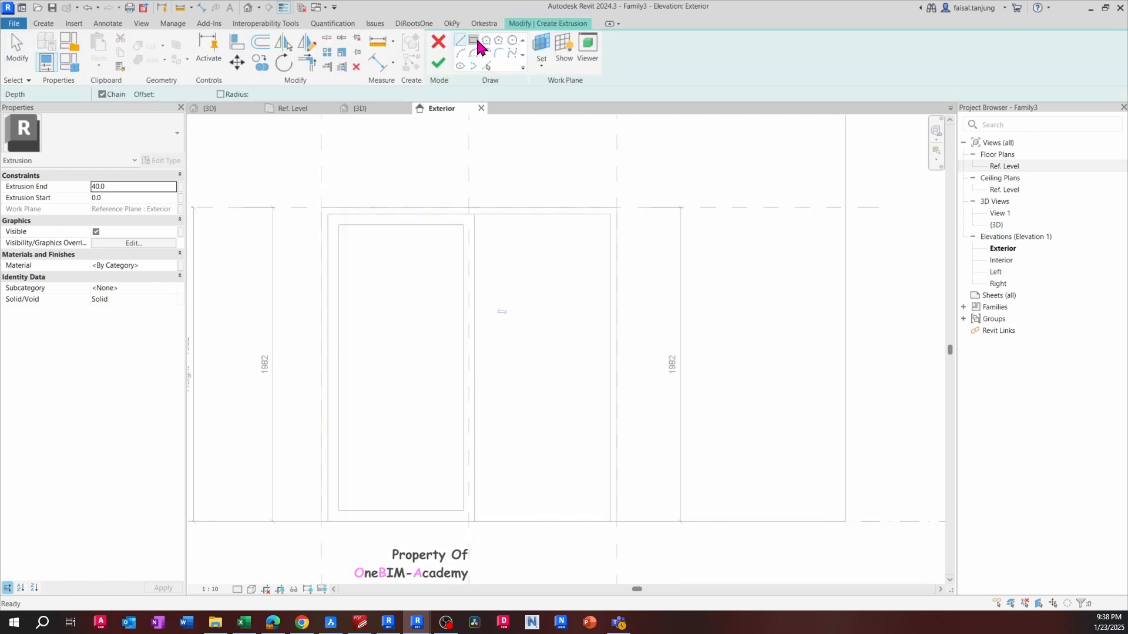
left_click(476, 41)
scroll(461, 222, "up", 2)
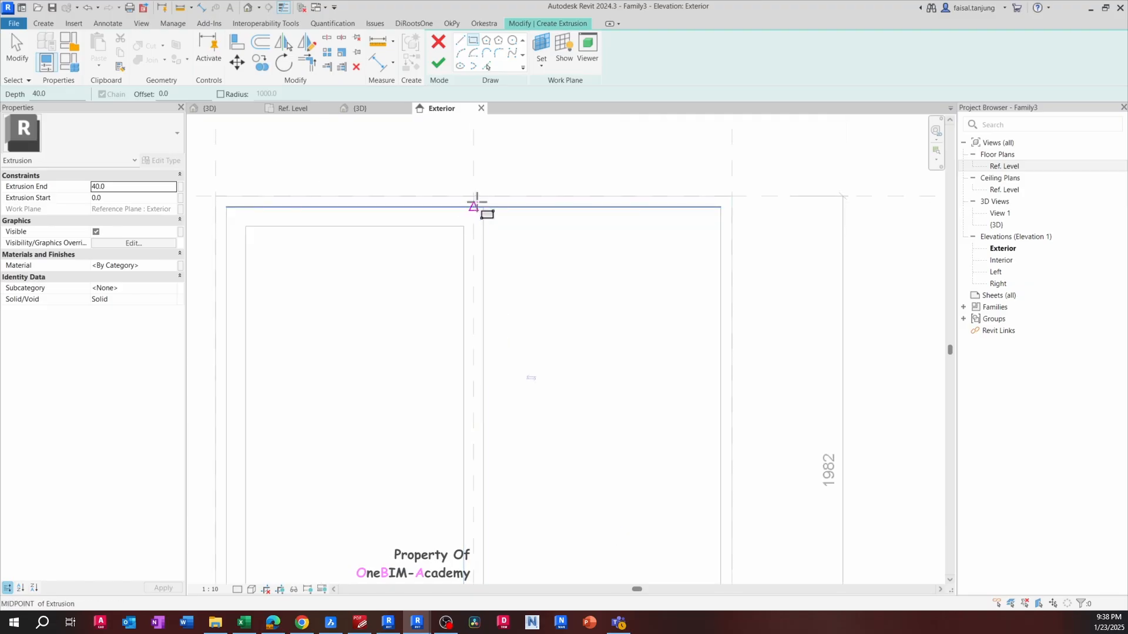
scroll(482, 207, "down", 1)
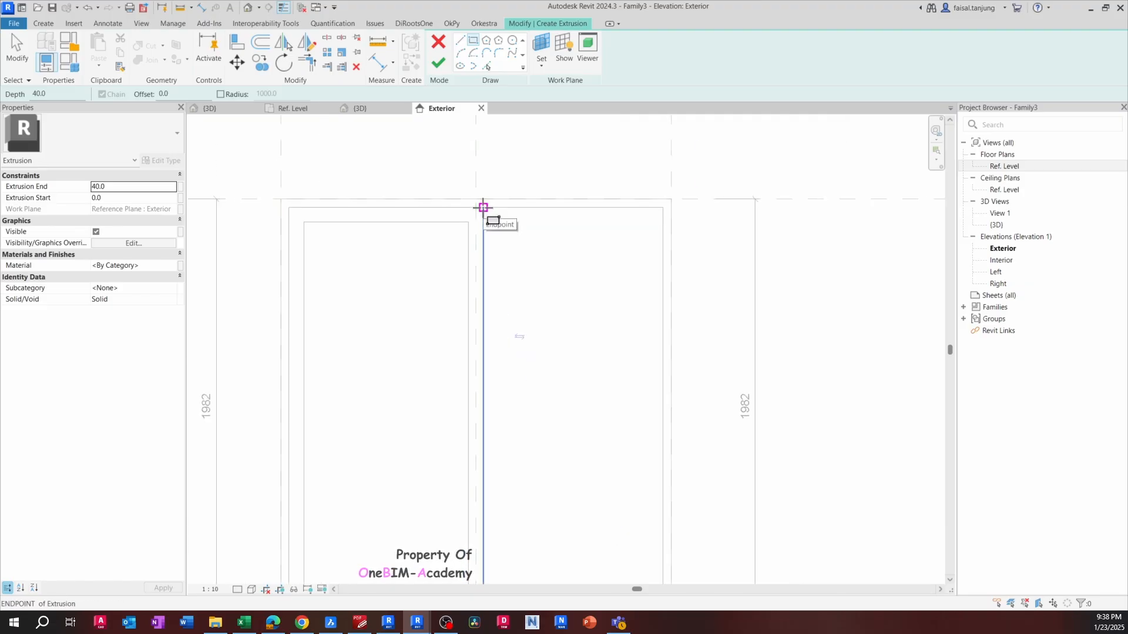
left_click(483, 207)
middle_click_drag(602, 421, 594, 347)
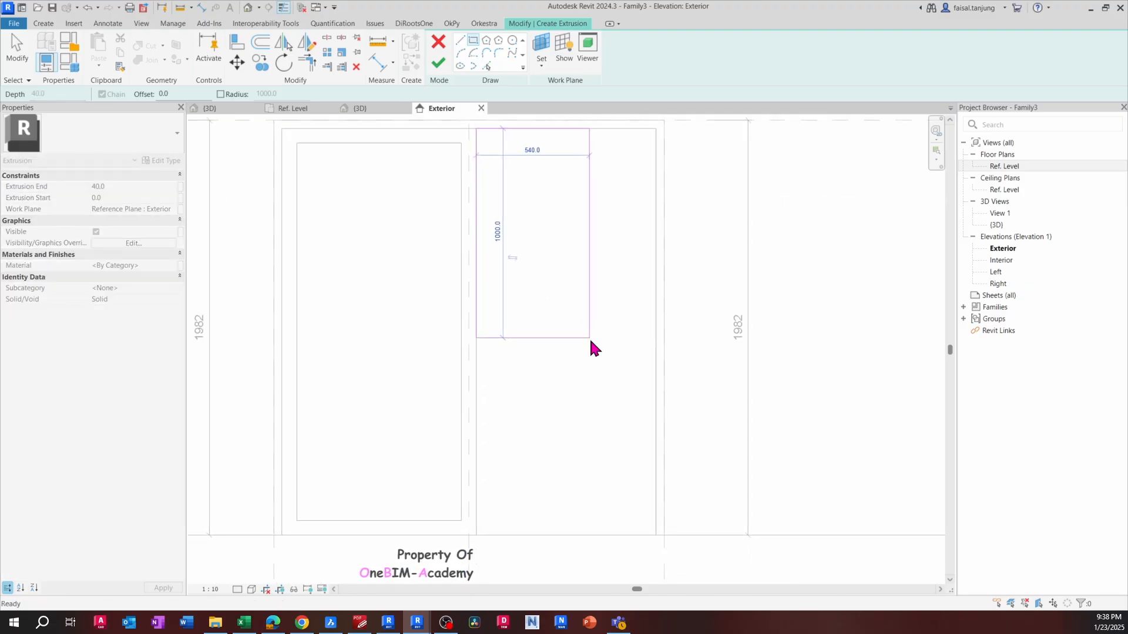
left_click(658, 537)
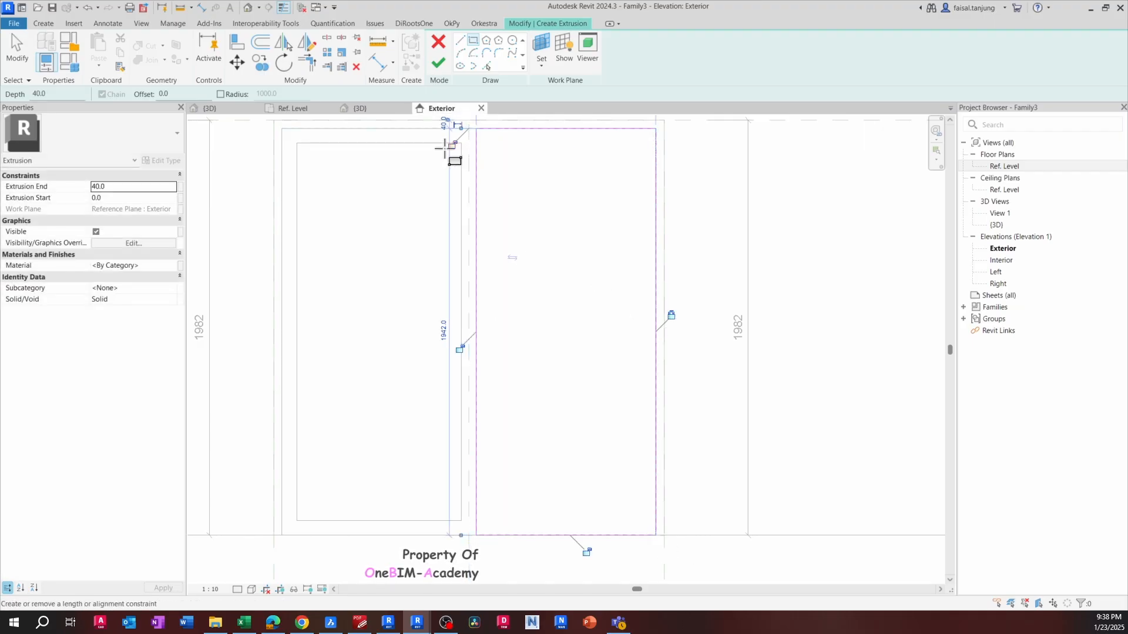
Move the new rectangle's centre-side vertical line onto the first panel's inner edge and lock it there
scroll(451, 377, "up", 3)
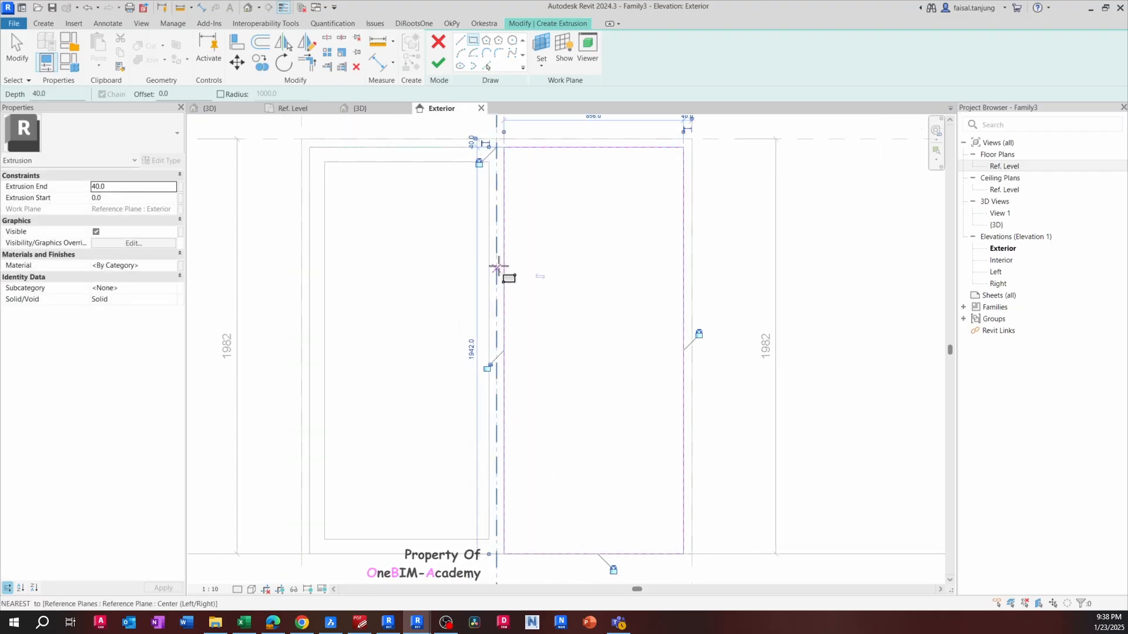
key("Escape")
scroll(512, 234, "up", 2)
left_click(506, 228)
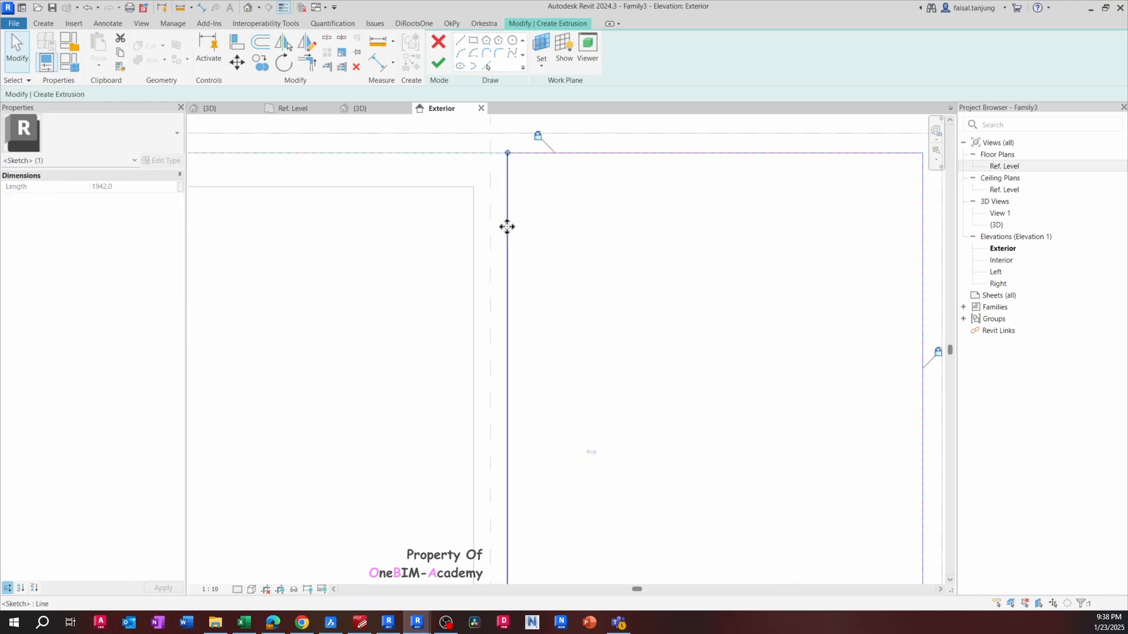
left_click_drag(505, 229, 464, 228)
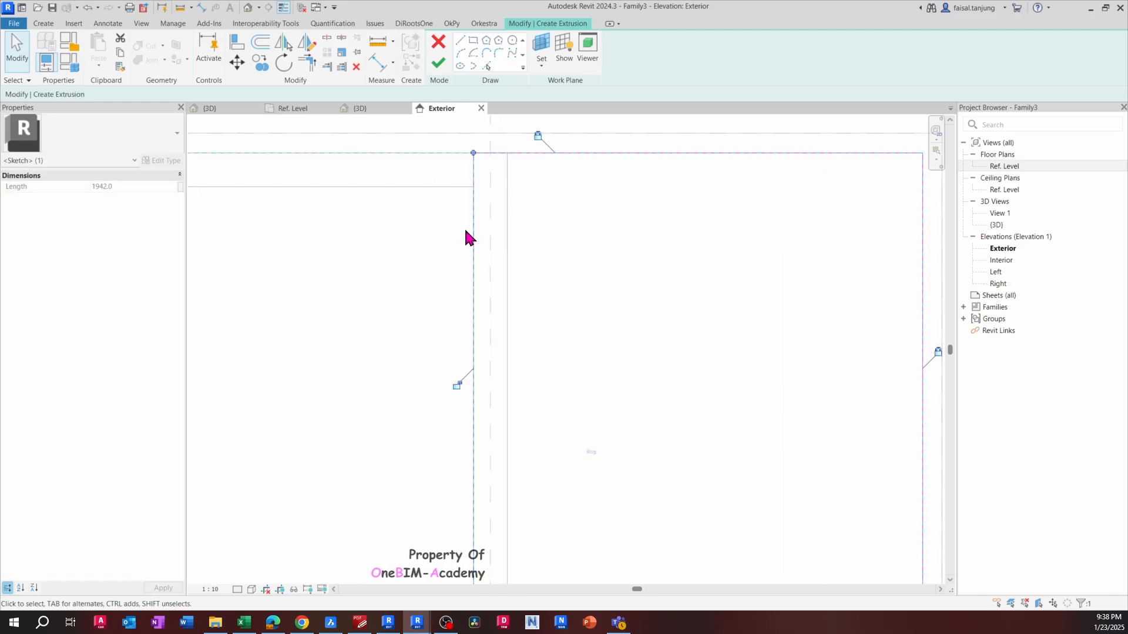
scroll(467, 235, "down", 2)
left_click(475, 332)
middle_click_drag(477, 326, 509, 264)
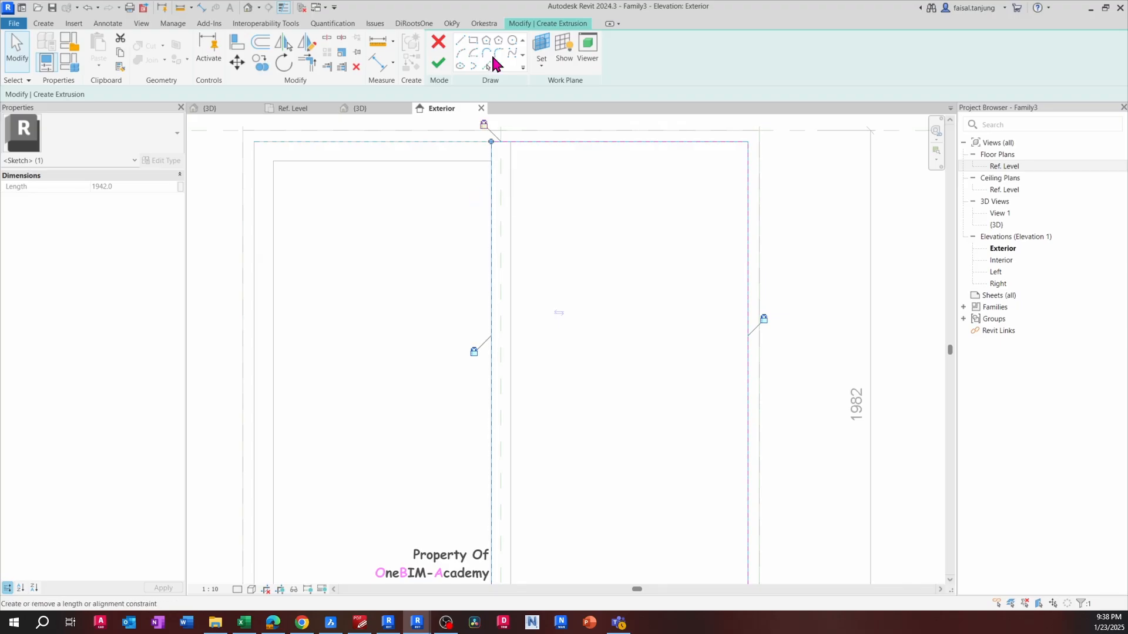
scroll(482, 247, "down", 2)
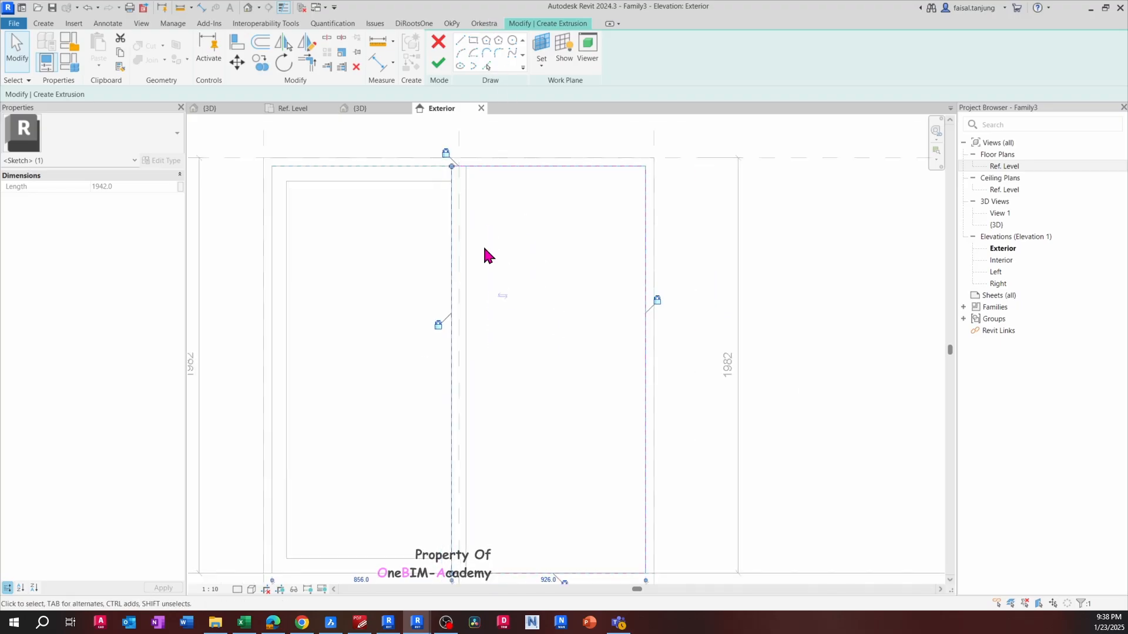
Sketch the second panel's inner rectangle at a 70 offset inside the outer one and finish the extrusion
left_click(474, 41)
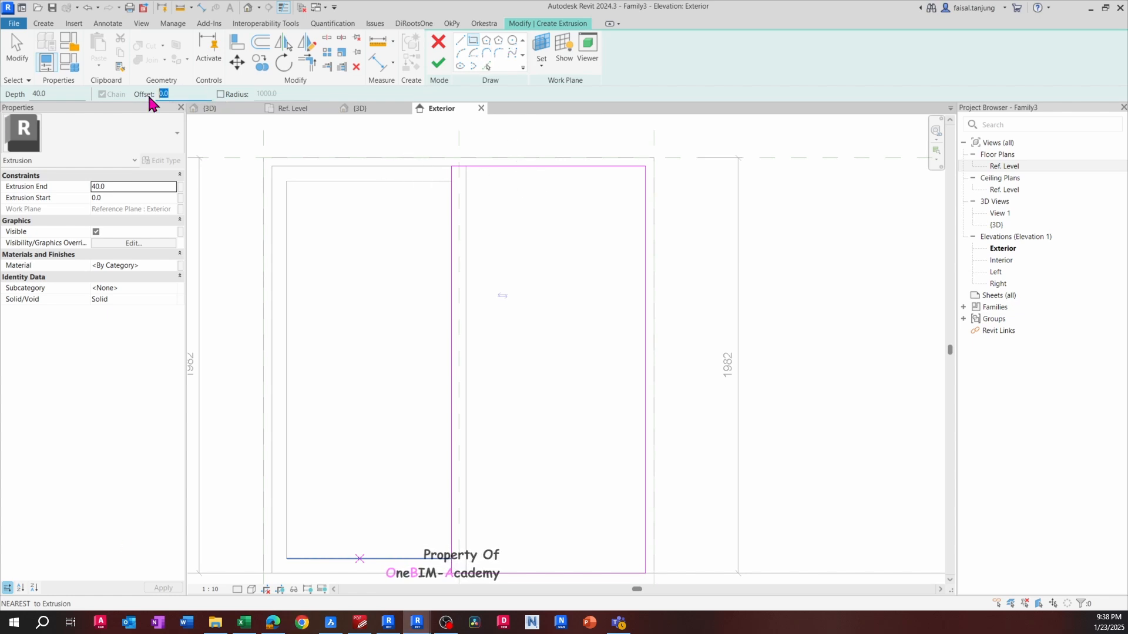
left_click(453, 167)
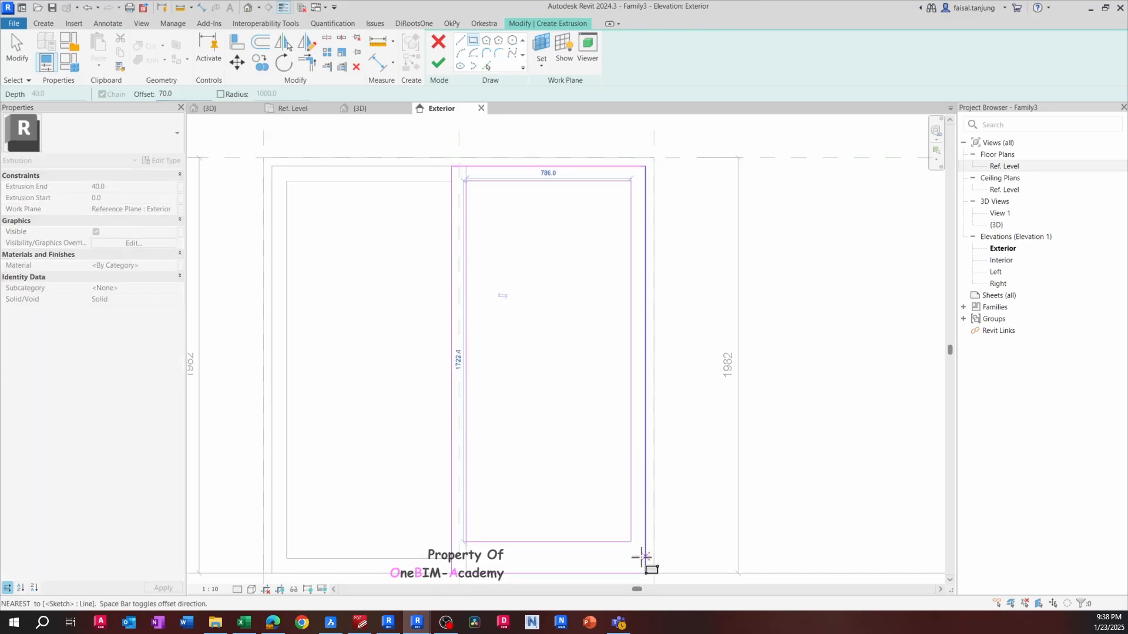
middle_click_drag(643, 560, 615, 474)
left_click(628, 488)
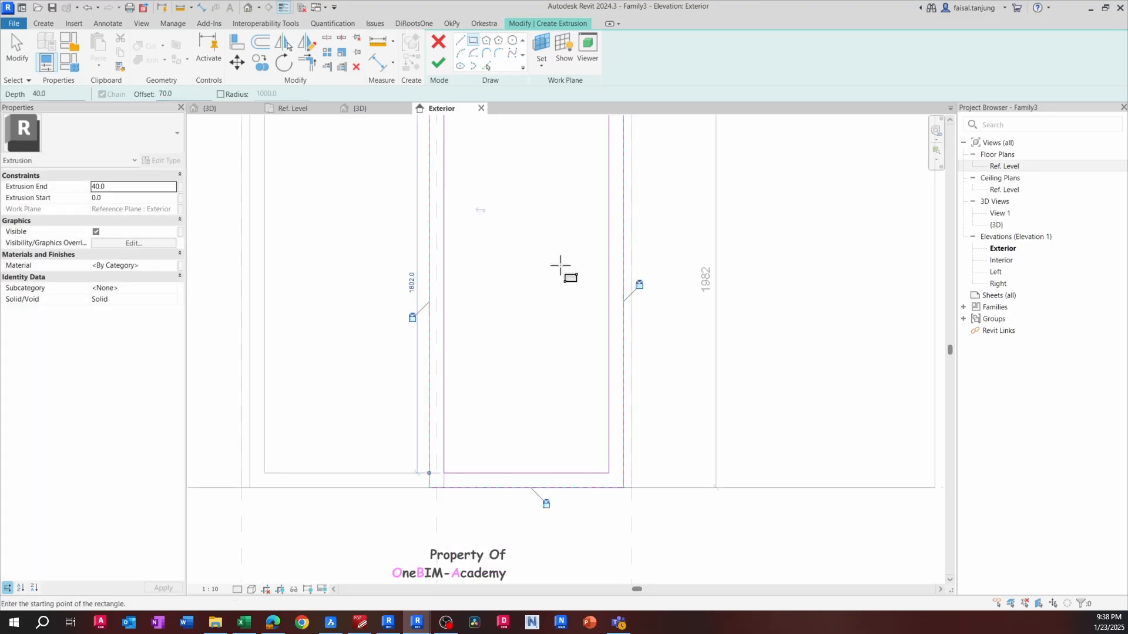
middle_click_drag(564, 266, 549, 398)
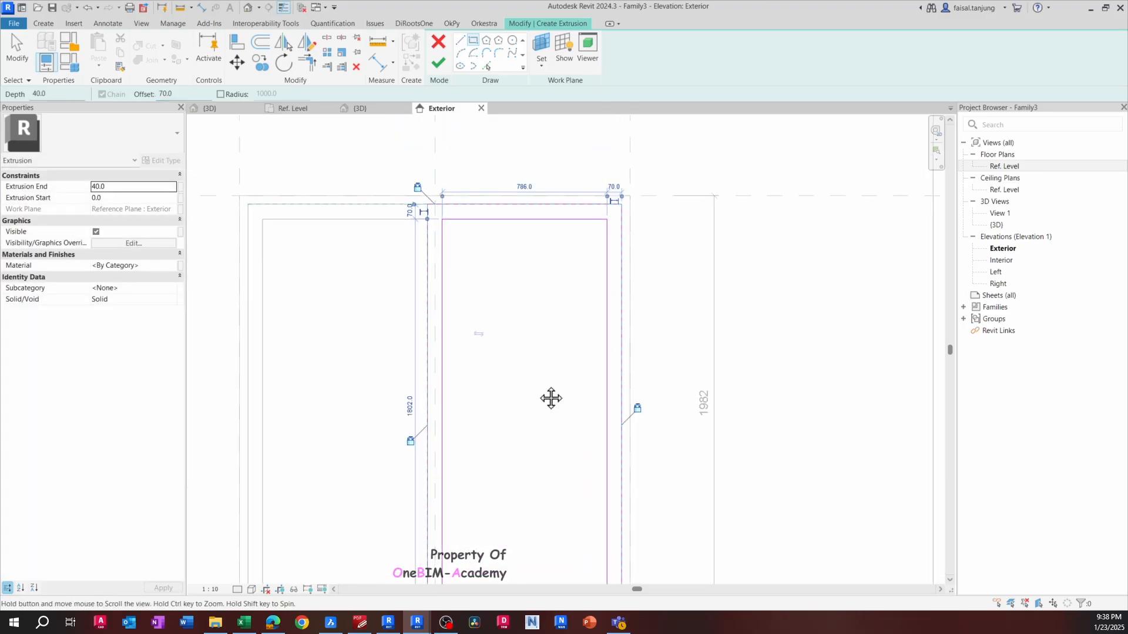
left_click(439, 65)
Set the second panel's Extrusion End to 80 and Extrusion Start to 40 in the Ref. Level plan
left_click(298, 111)
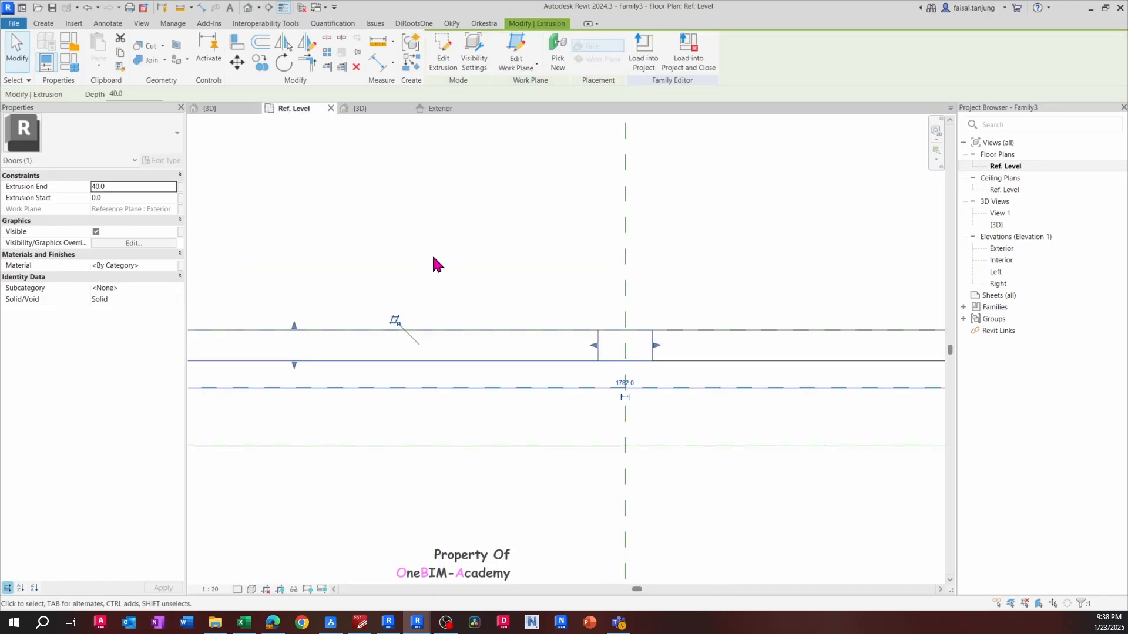
scroll(434, 263, "down", 3)
scroll(367, 303, "up", 3)
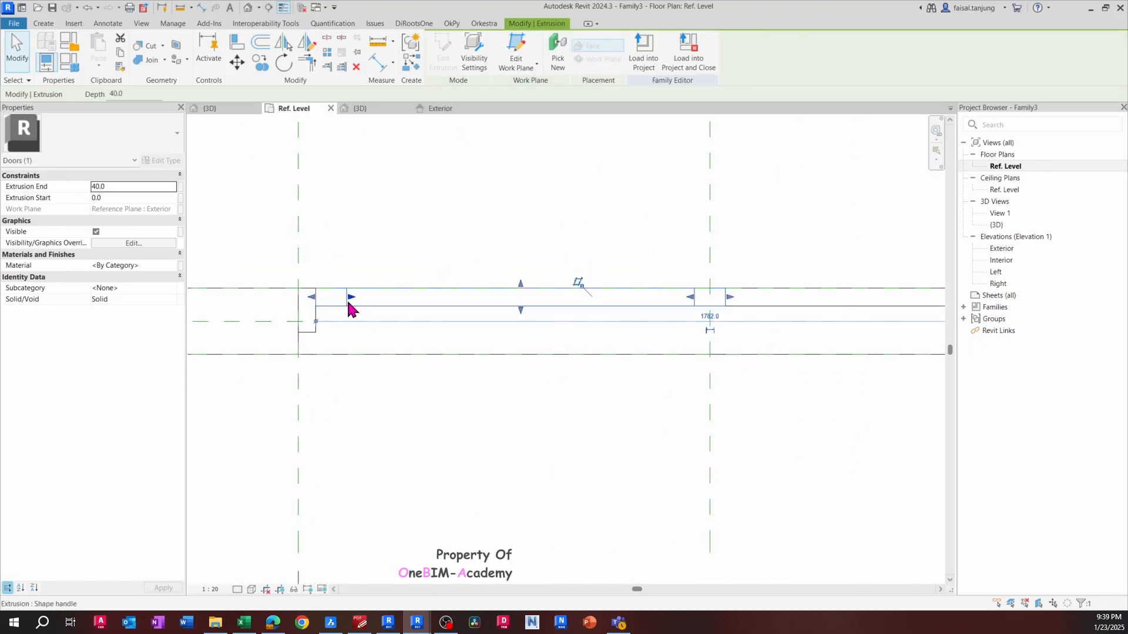
left_click(124, 188)
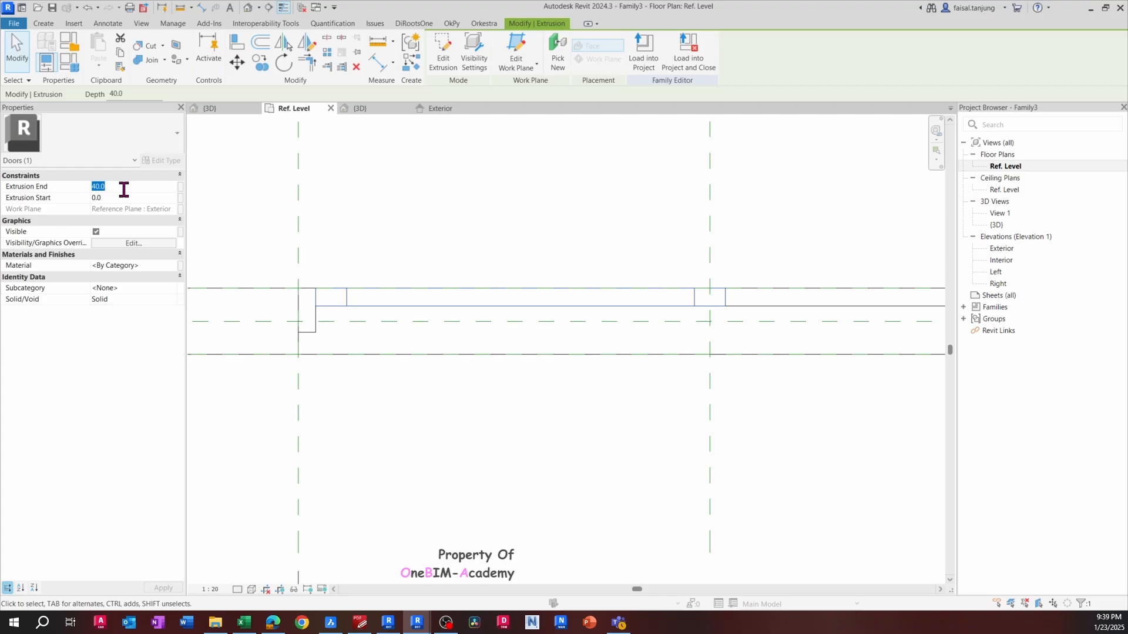
type("80.0")
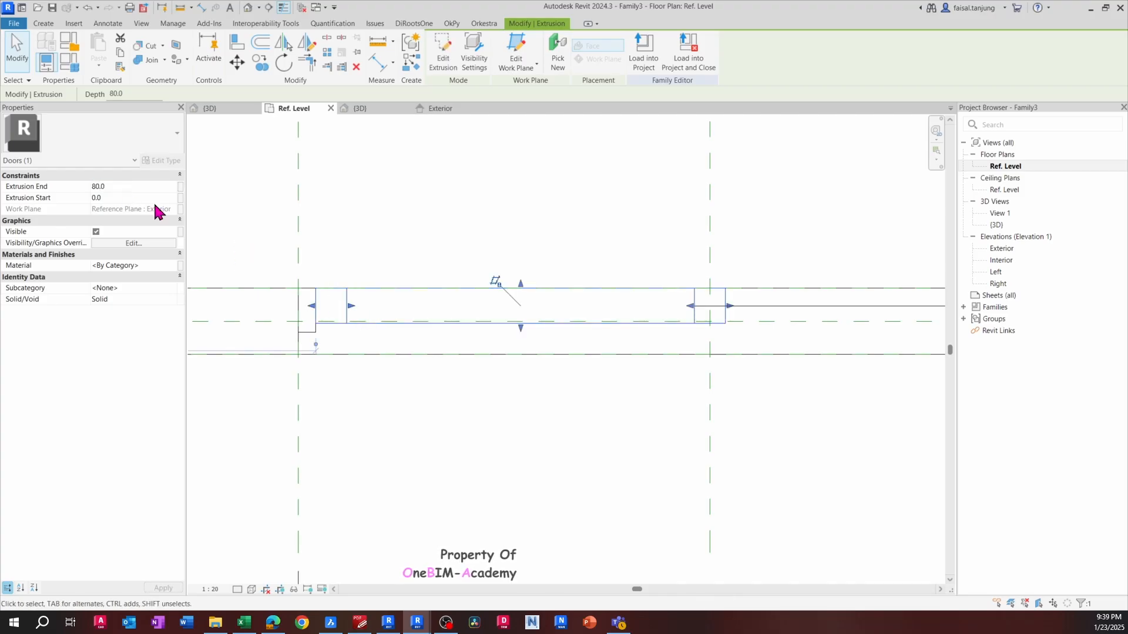
left_click(119, 197)
type("40.0")
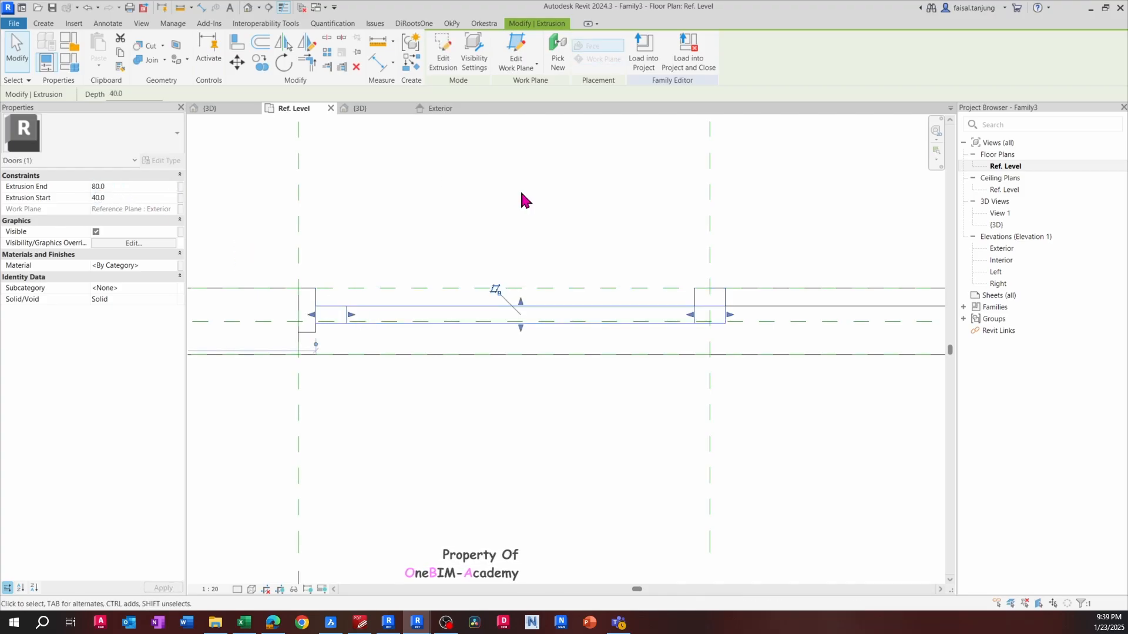
scroll(619, 287, "down", 2)
middle_click_drag(501, 280, 485, 280)
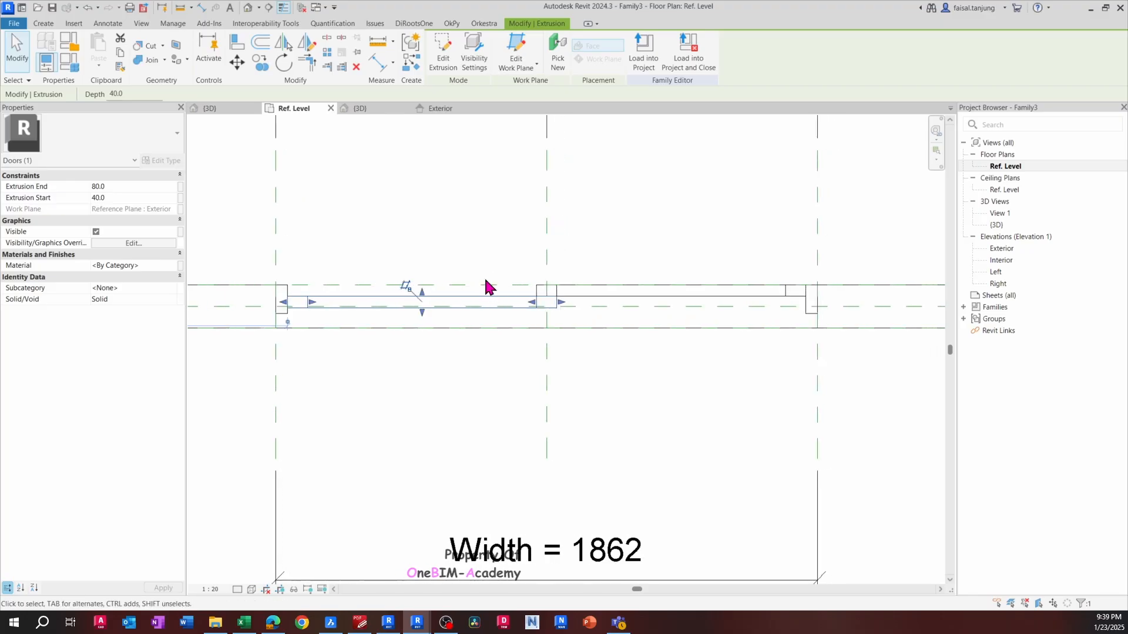
key("Escape")
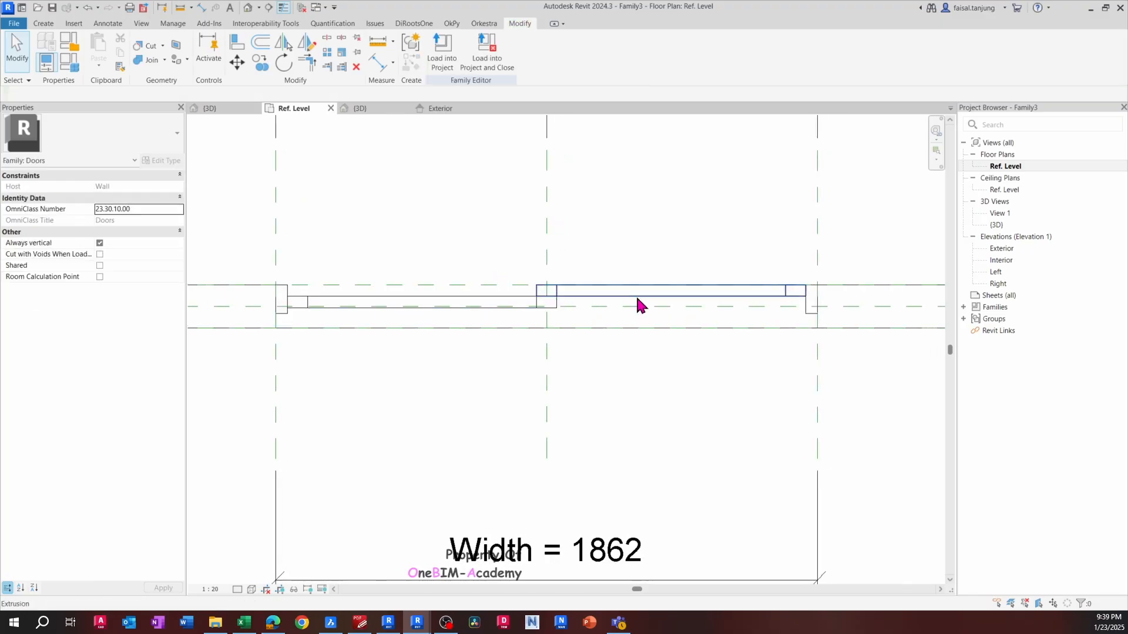
Inspect the extrusion start and end of both sliding panels in the plan
left_click(572, 291)
left_click(523, 309)
key("Escape")
left_click(514, 312)
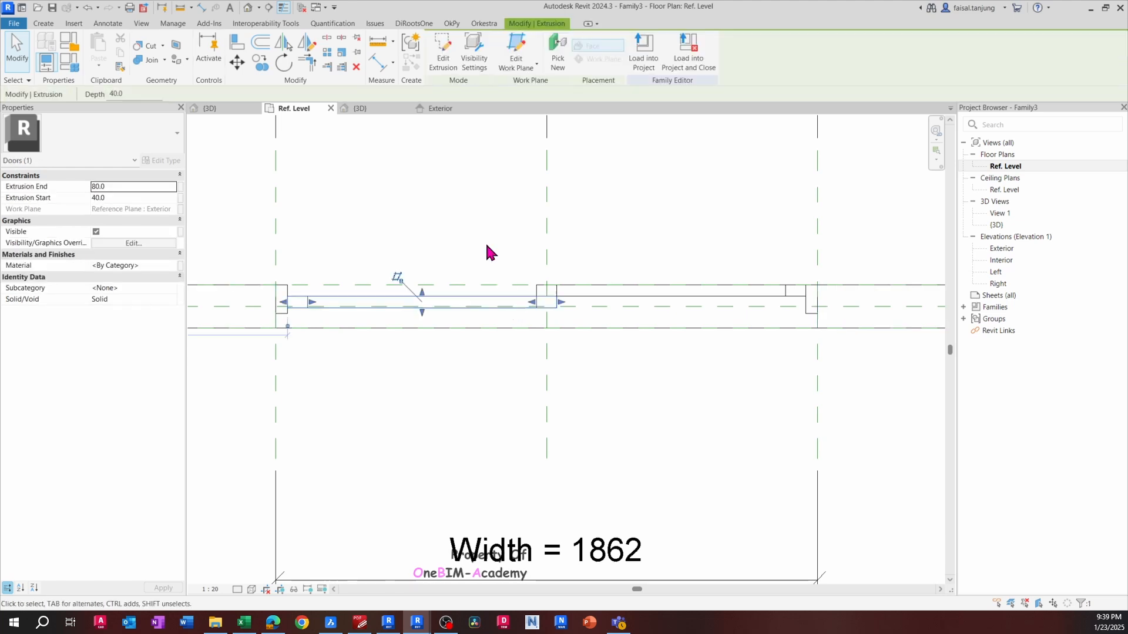
key("Escape")
Load the door family into the project and place one instance in the wall above the deck
left_click(443, 51)
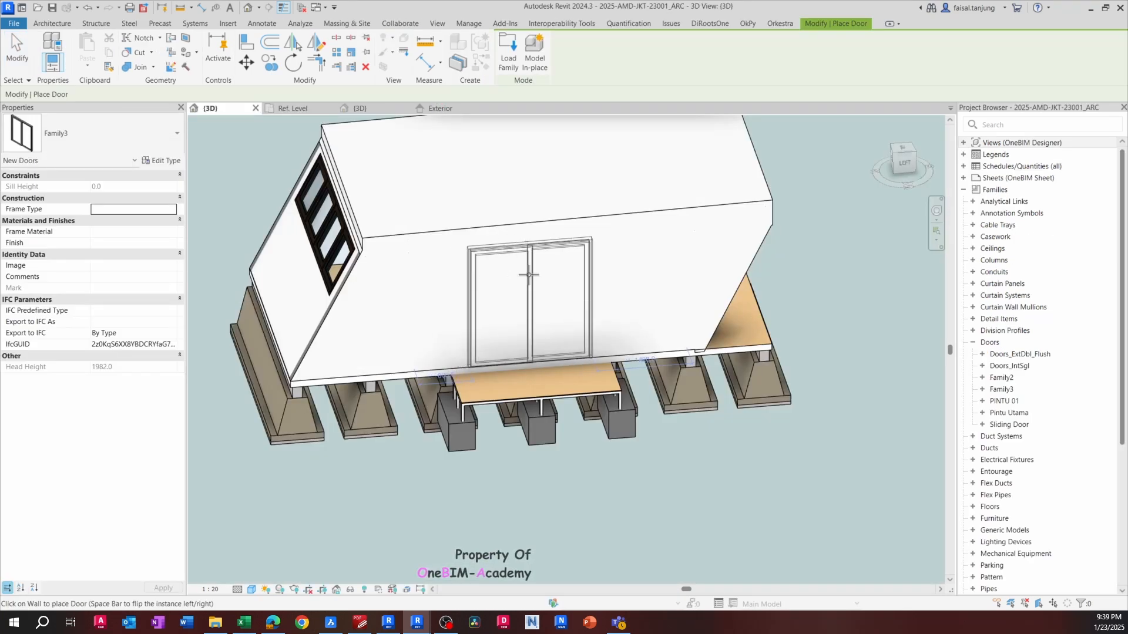
left_click(529, 274)
scroll(532, 288, "up", 4)
key("Escape")
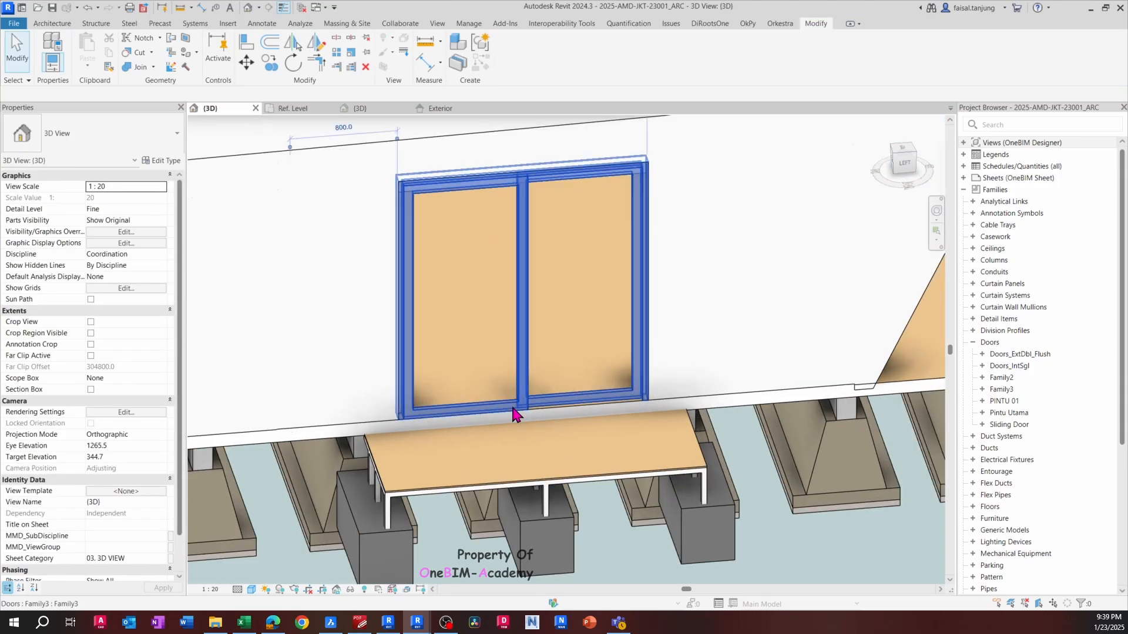
Isolate the placed sliding door with a section box in the 3D view
left_click(513, 408)
middle_click_drag(513, 409, 450, 464, "shift")
scroll(596, 381, "up", 3)
scroll(576, 364, "down", 3)
middle_click_drag(576, 364, 604, 354)
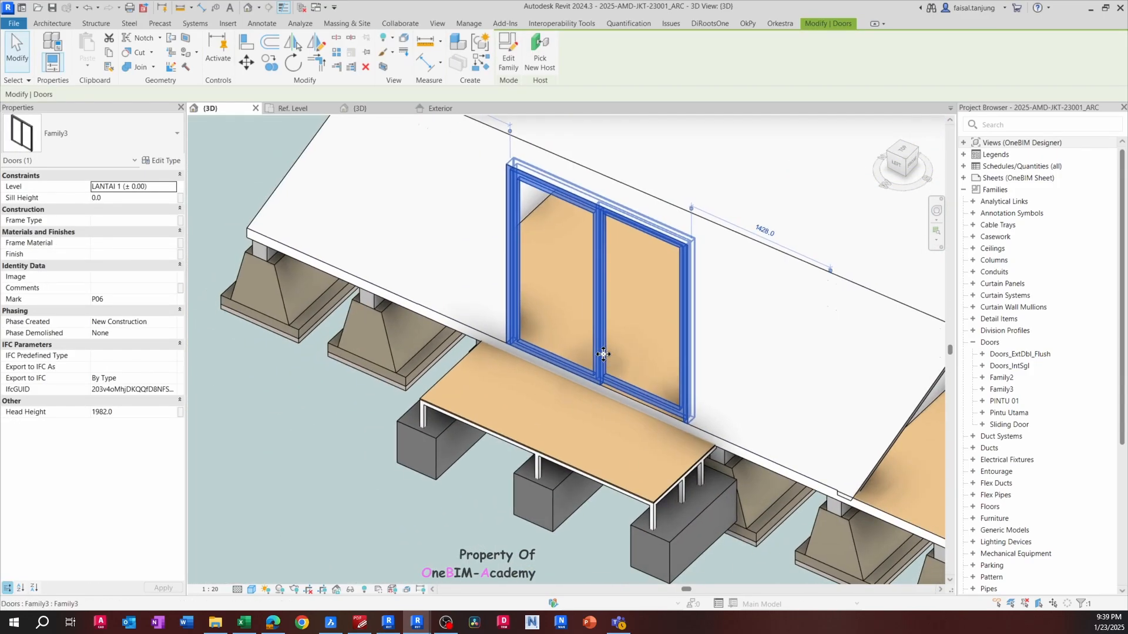
left_click(383, 66)
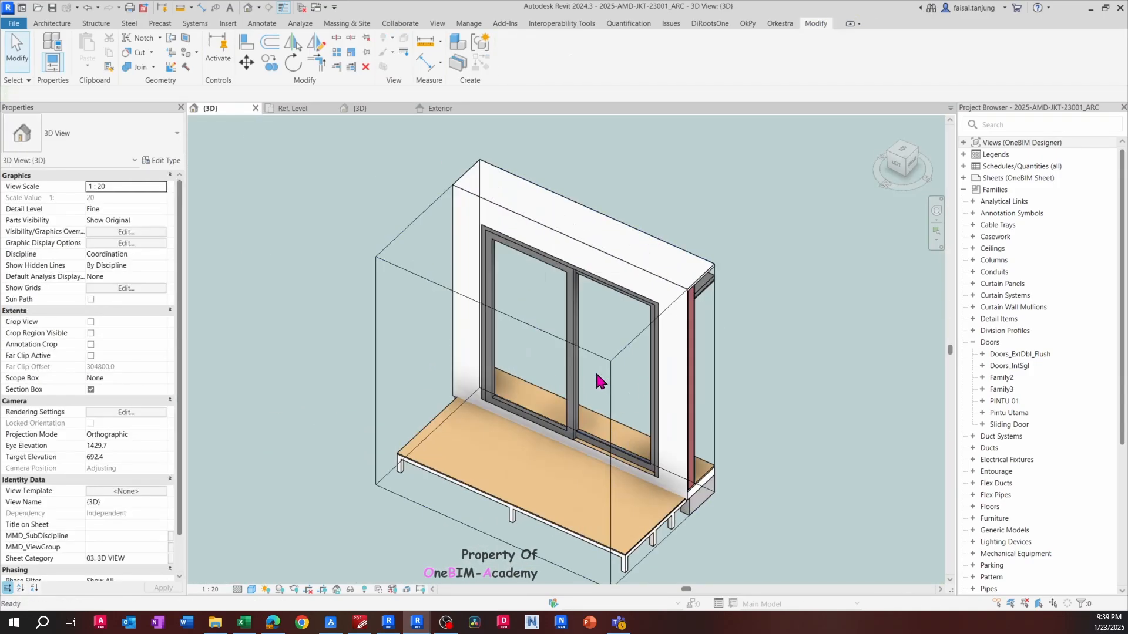
Lower the section box's upper face to cut horizontally through the door and show its frame and panels from above
left_click(608, 354)
middle_click_drag(558, 347, 559, 292, "shift")
left_click(582, 393)
middle_click_drag(582, 393, 457, 464, "shift")
key("Escape")
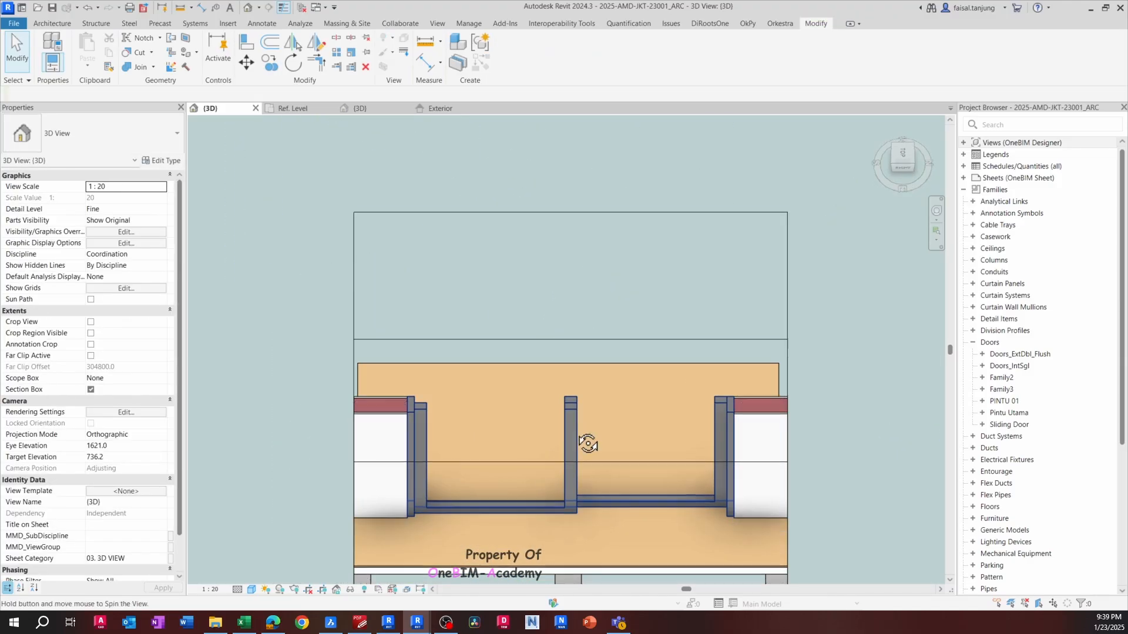
Examine the cut door's frame and panels in 3D and compare them with the sliding door plan in BricsCAD
middle_click_drag(587, 443, 678, 438, "shift")
scroll(670, 304, "up", 3)
left_click(706, 332)
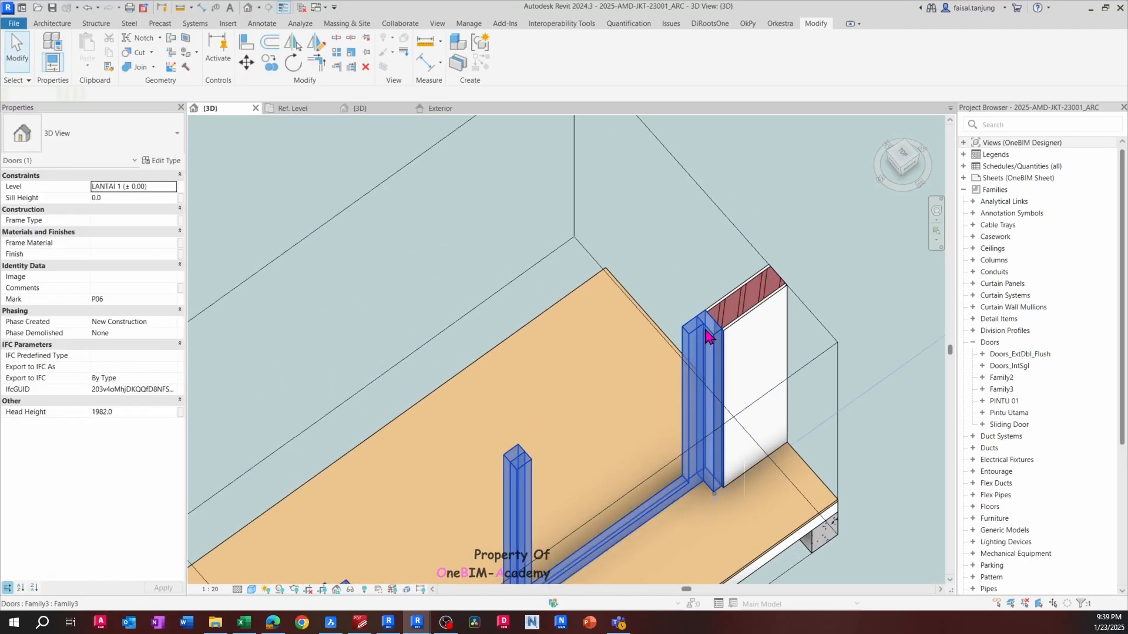
left_click(331, 625)
scroll(418, 389, "down", 3)
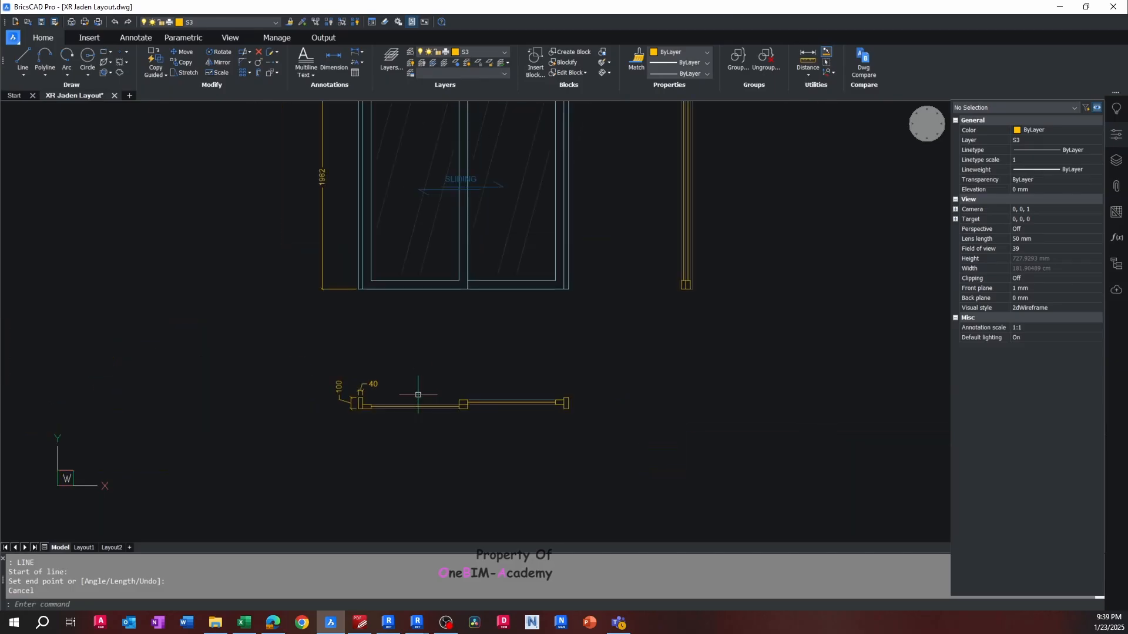
mouse_move(466, 355)
middle_mouse_down()
mouse_move(451, 286)
mouse_move(669, 292)
mouse_move(599, 440)
middle_mouse_up()
key("alt+Tab")
left_click(428, 198)
Start an extrusion in the family's Exterior elevation and sketch a 786 by 1802 mm rectangle filling the left panel's opening
left_click(375, 107)
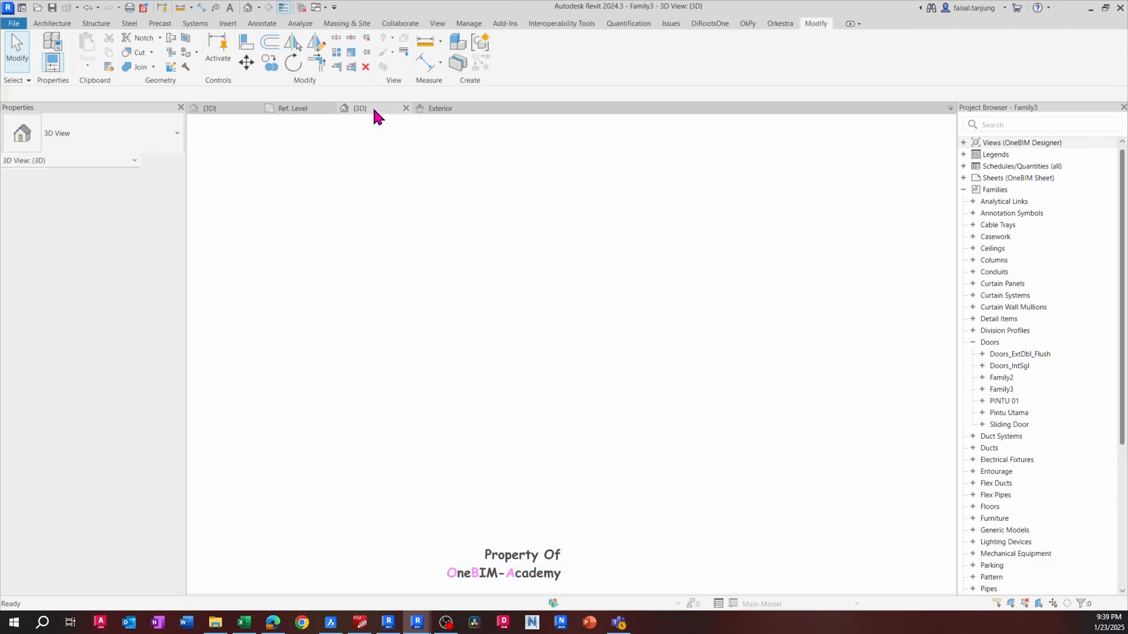
left_click(446, 111)
scroll(471, 226, "down", 2)
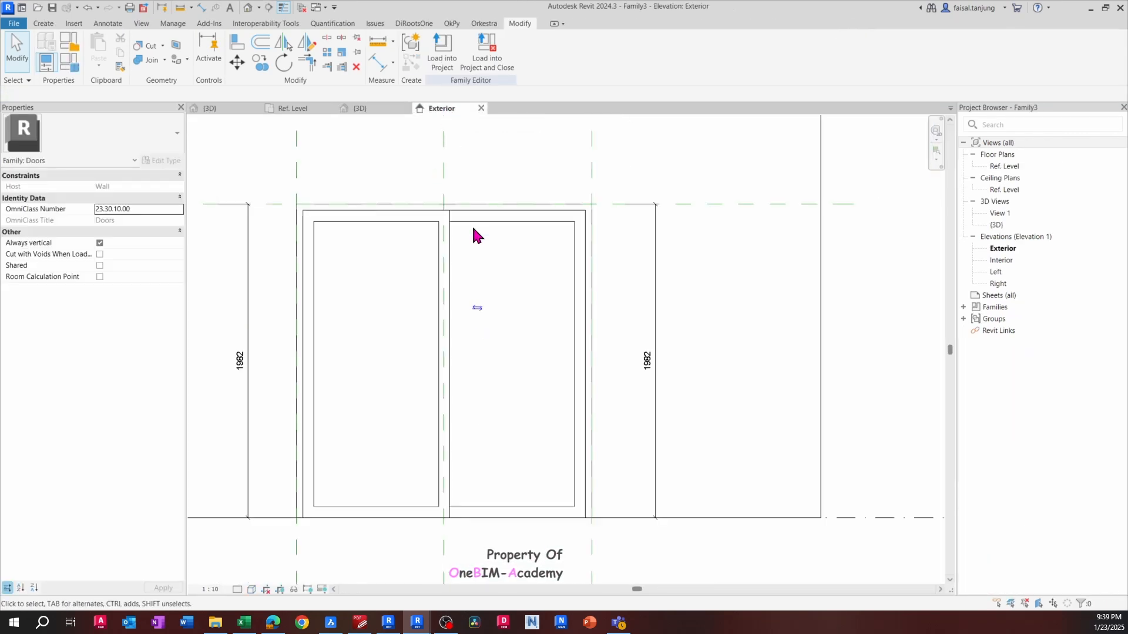
mouse_move(474, 232)
middle_mouse_down()
mouse_move(430, 247)
mouse_move(479, 227)
middle_mouse_up()
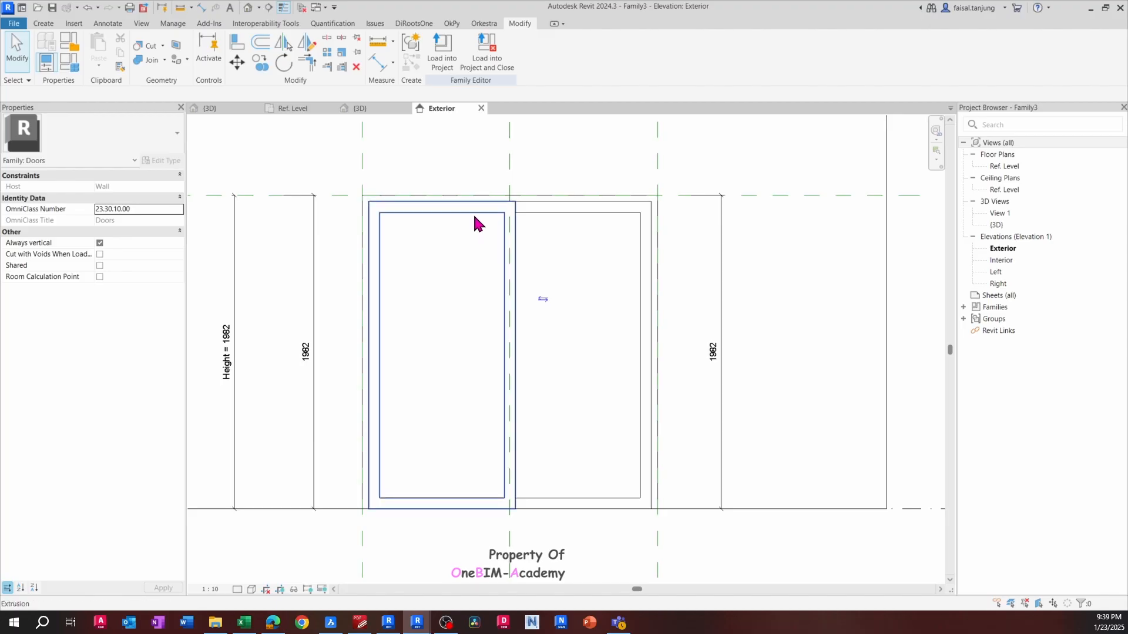
left_click(44, 24)
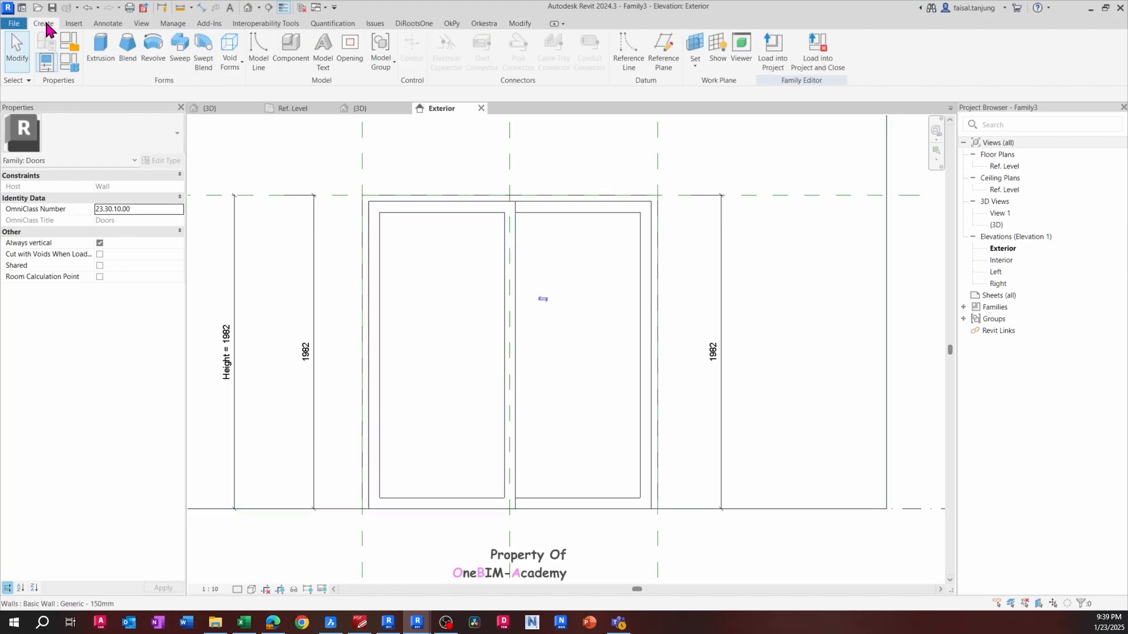
left_click(95, 56)
left_click(380, 212)
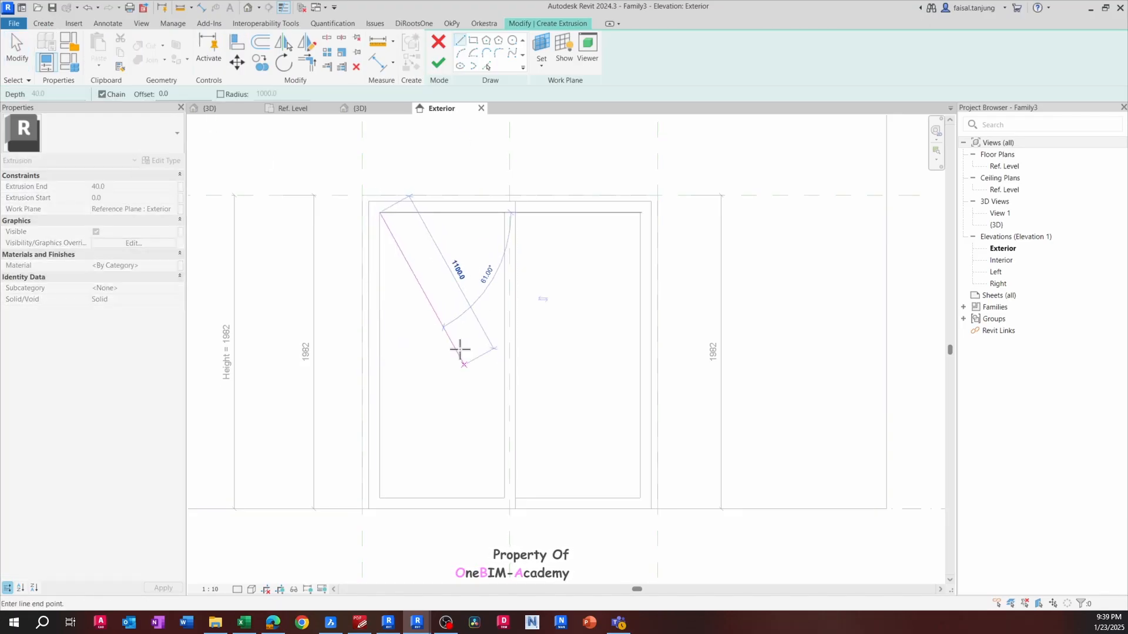
key("Escape")
left_click(473, 40)
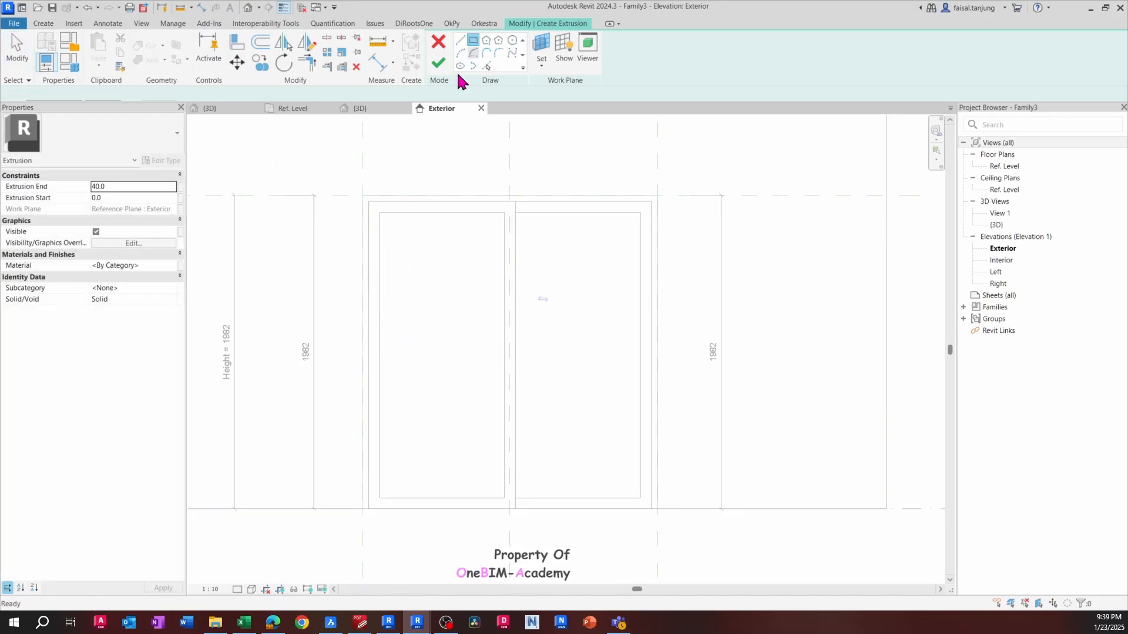
left_click(380, 213)
left_click(504, 499)
left_click(504, 498)
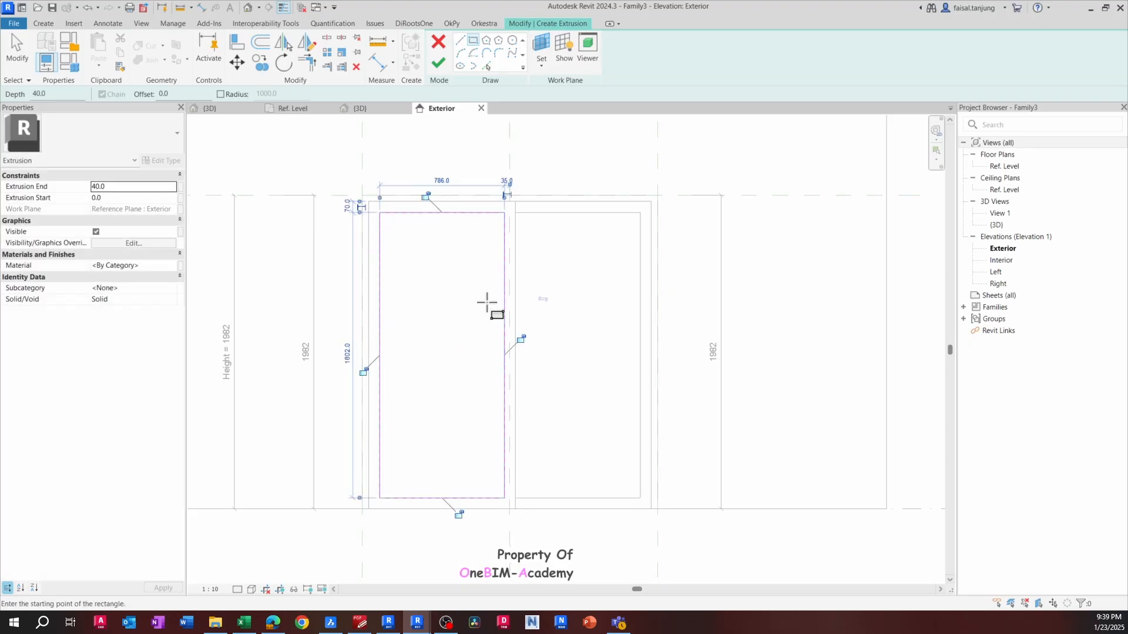
Lock all four edges of the sketched rectangle to the inner edges of the left panel's frame
left_click(425, 196)
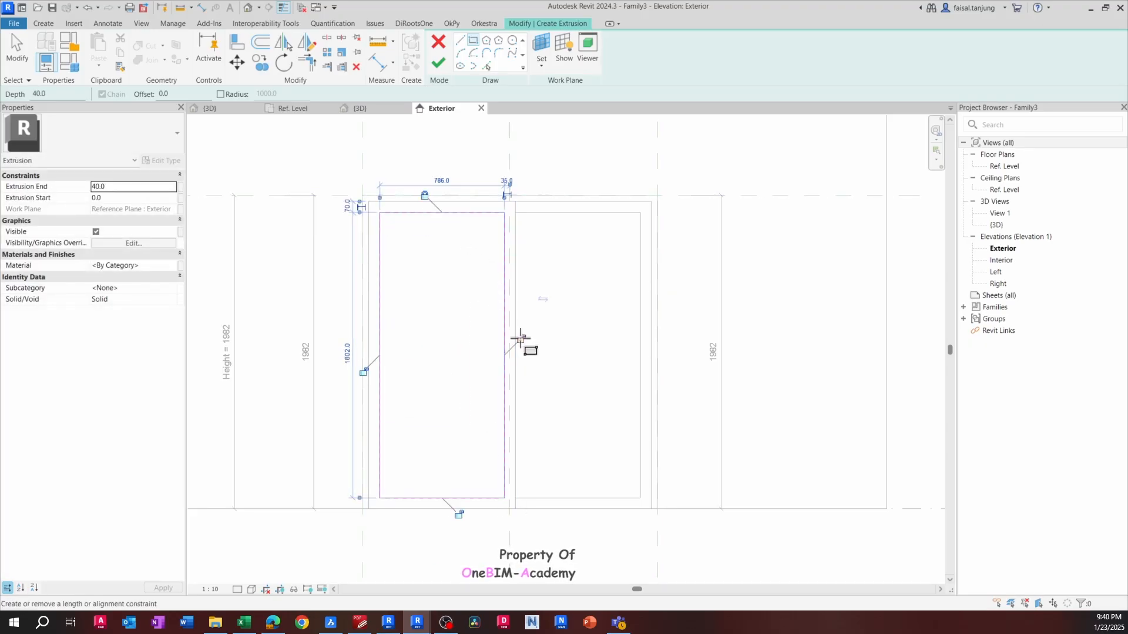
left_click(520, 338)
left_click(363, 372)
left_click(458, 514)
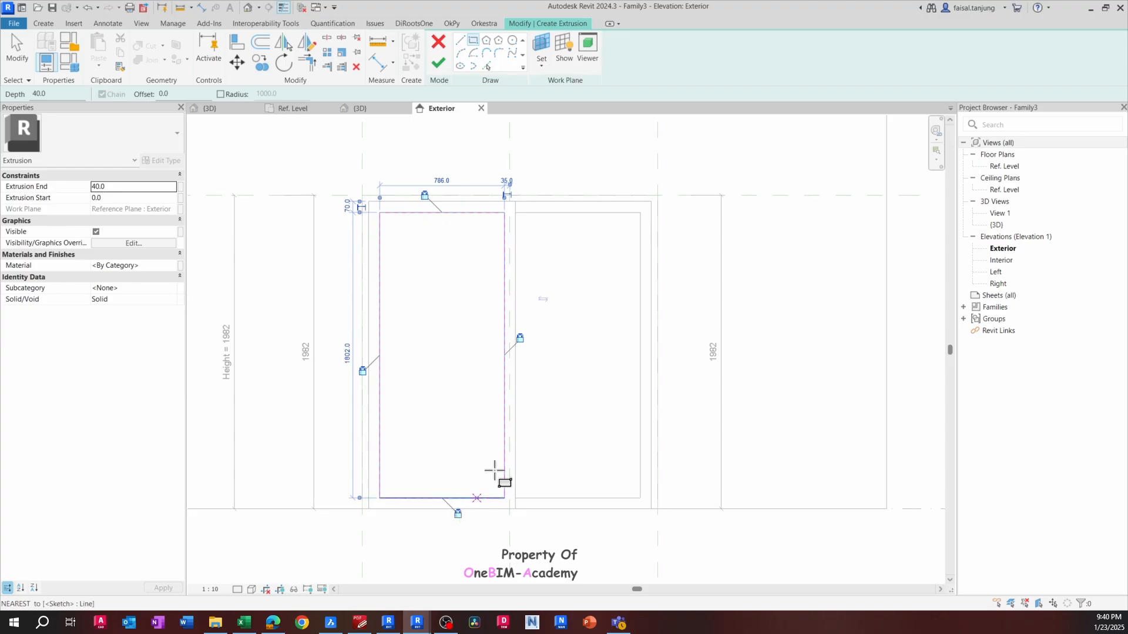
Sketch a second rectangle filling the right panel's opening and lock its edges to the surrounding frame
left_click(515, 203)
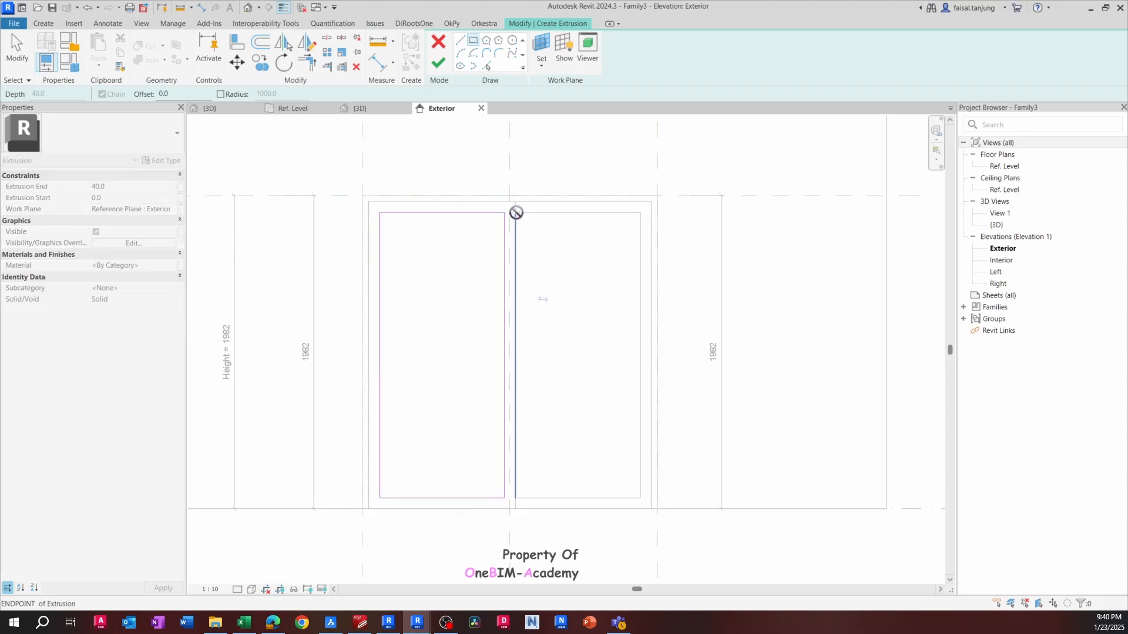
left_click(640, 498)
left_click(559, 196)
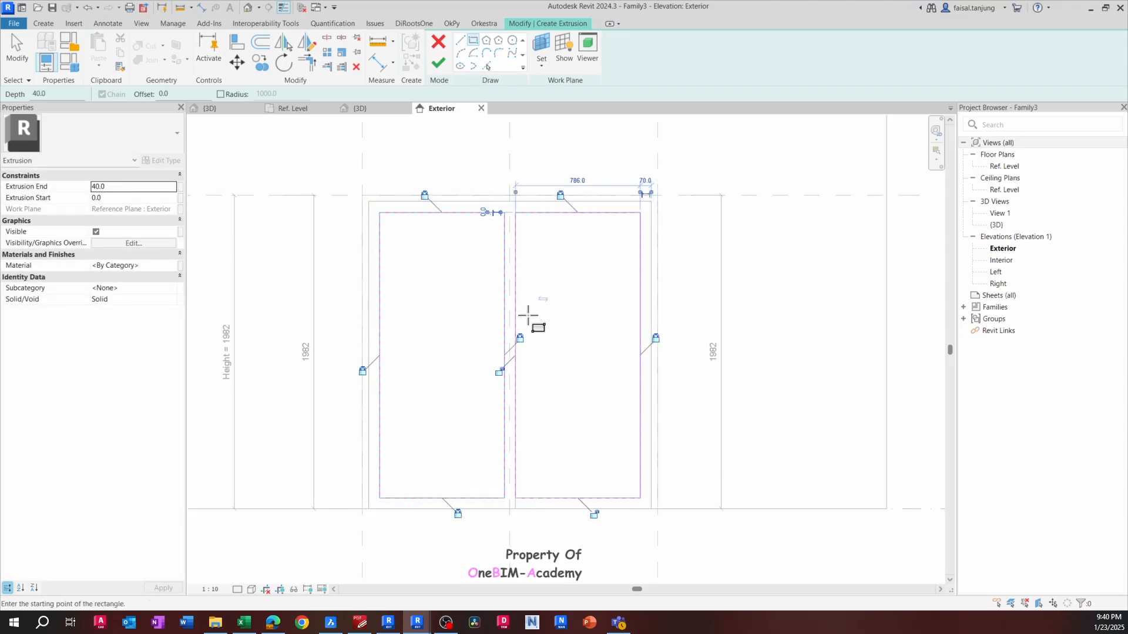
left_click(520, 338)
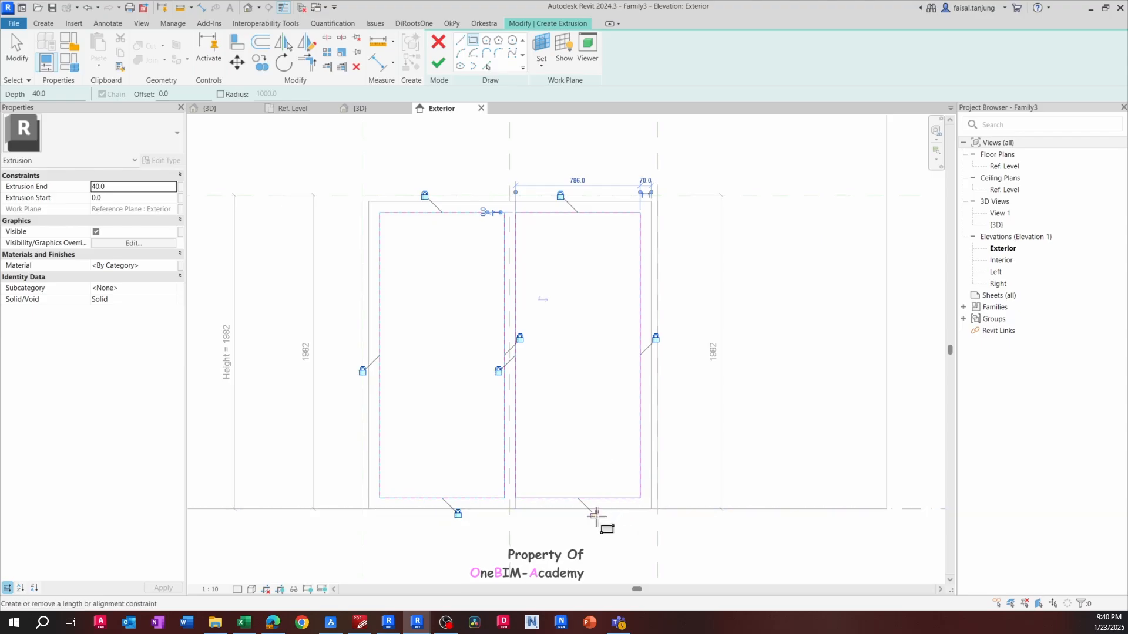
middle_click_drag(577, 445, 627, 438)
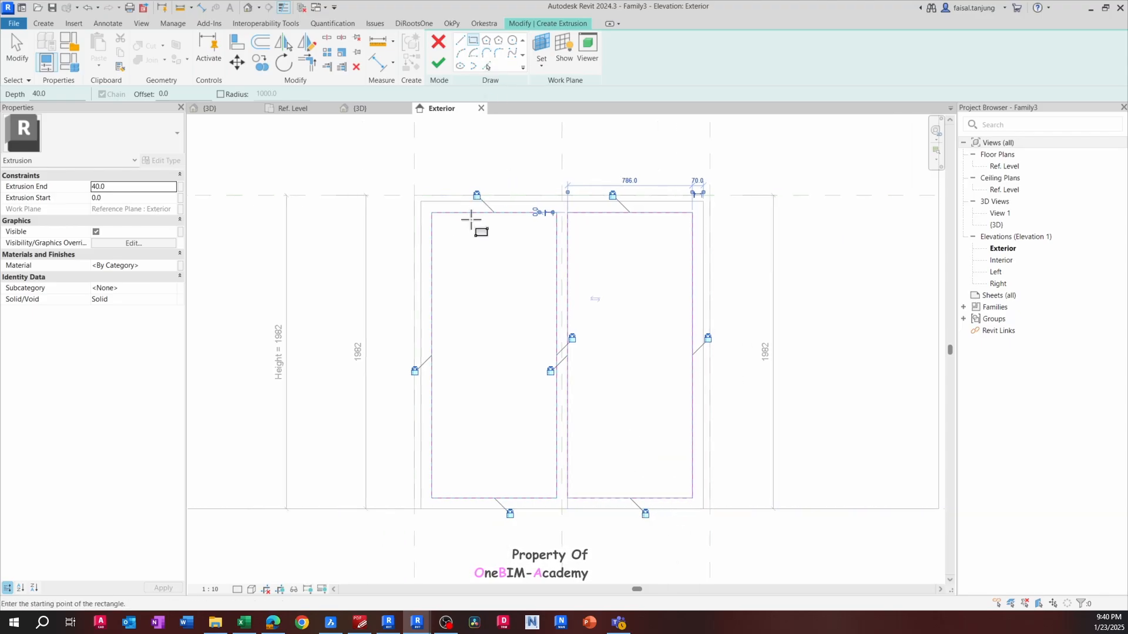
Delete the right panel's rectangle from the extrusion sketch
key("Escape")
key("Escape")
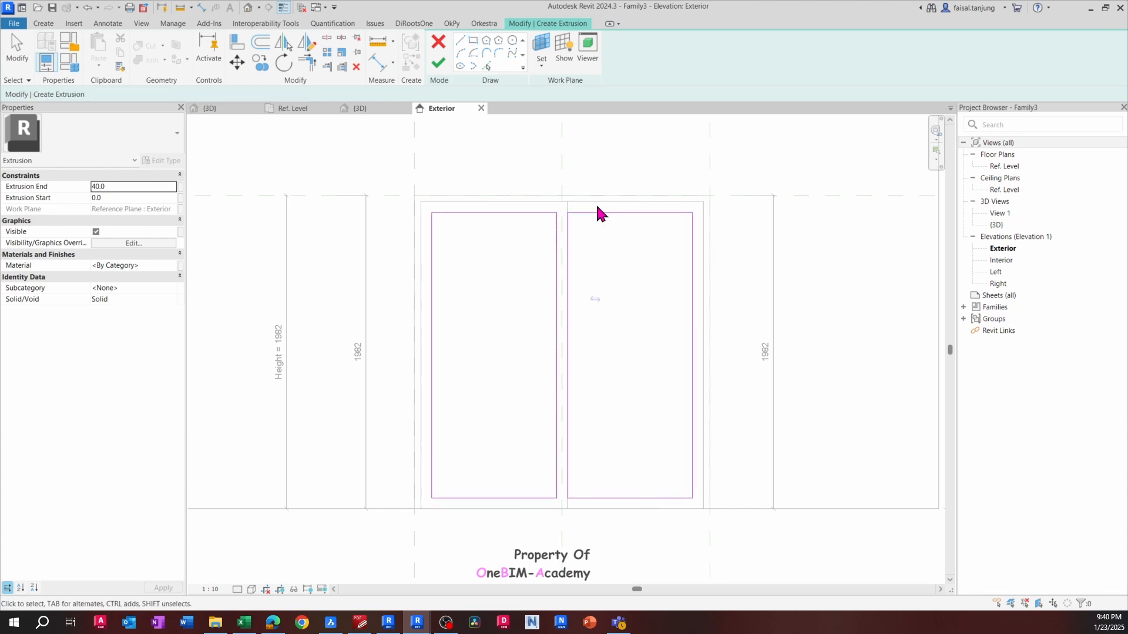
key("Tab")
left_click(598, 214)
key("Escape")
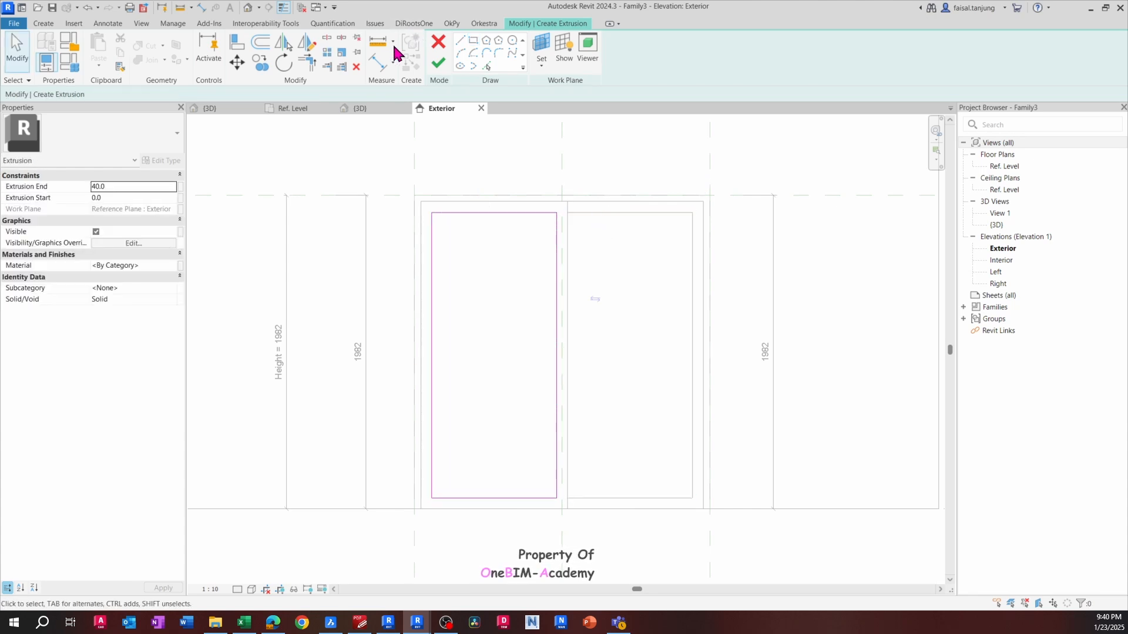
Finish the left pane's extrusion and set its extrusion end to 5 mm in the Ref. Level plan
left_click(439, 66)
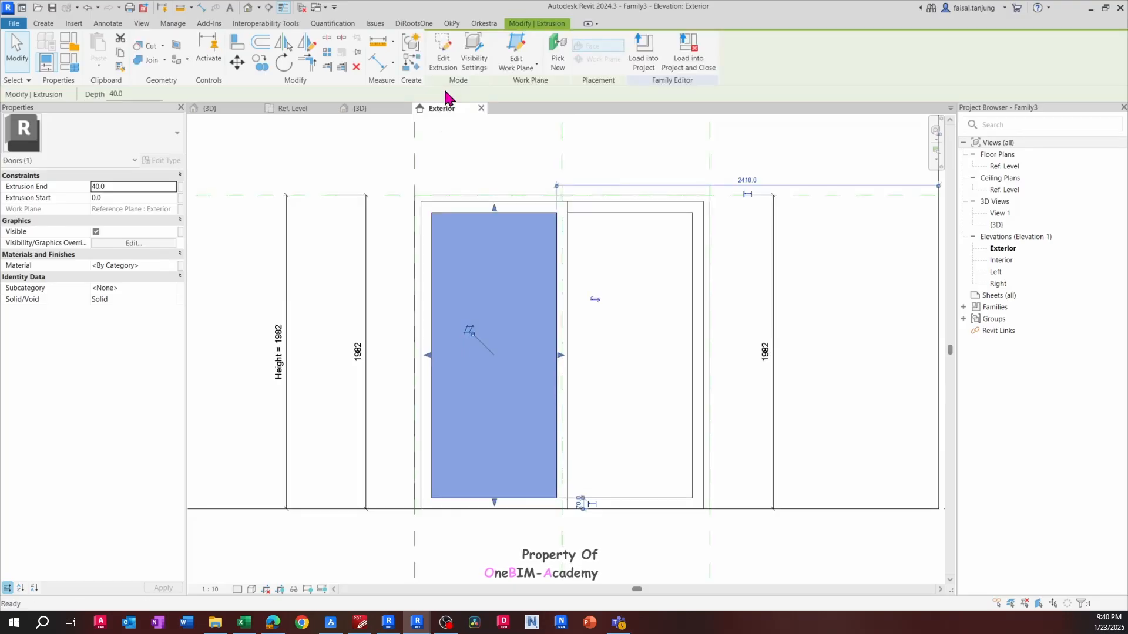
left_click(321, 108)
scroll(588, 302, "up", 5)
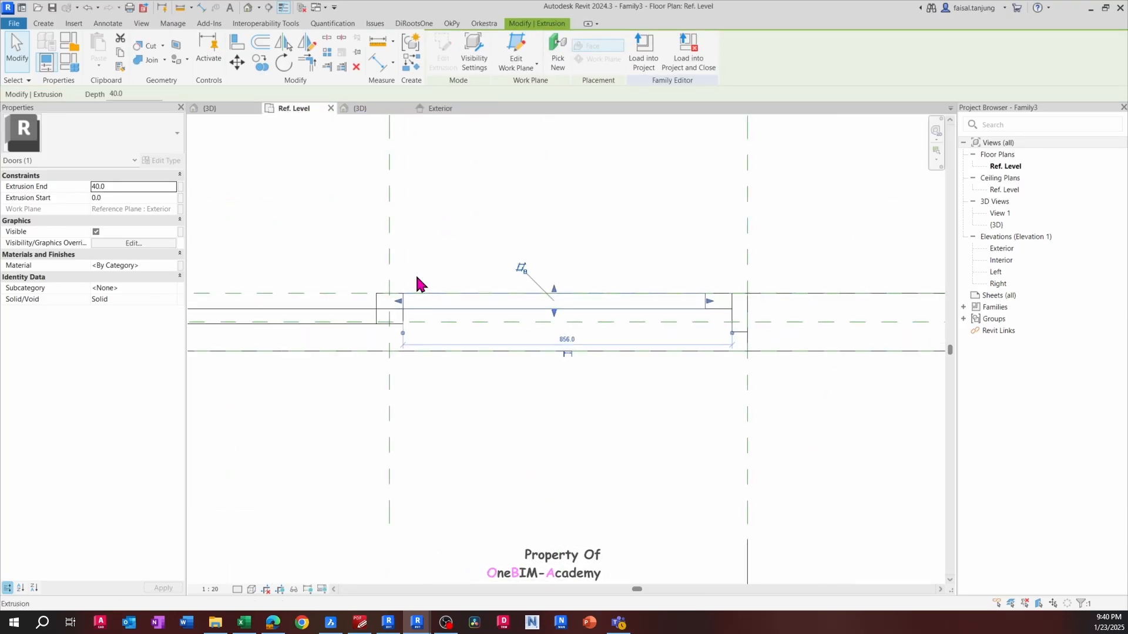
left_click(132, 186)
type("5")
key("Return")
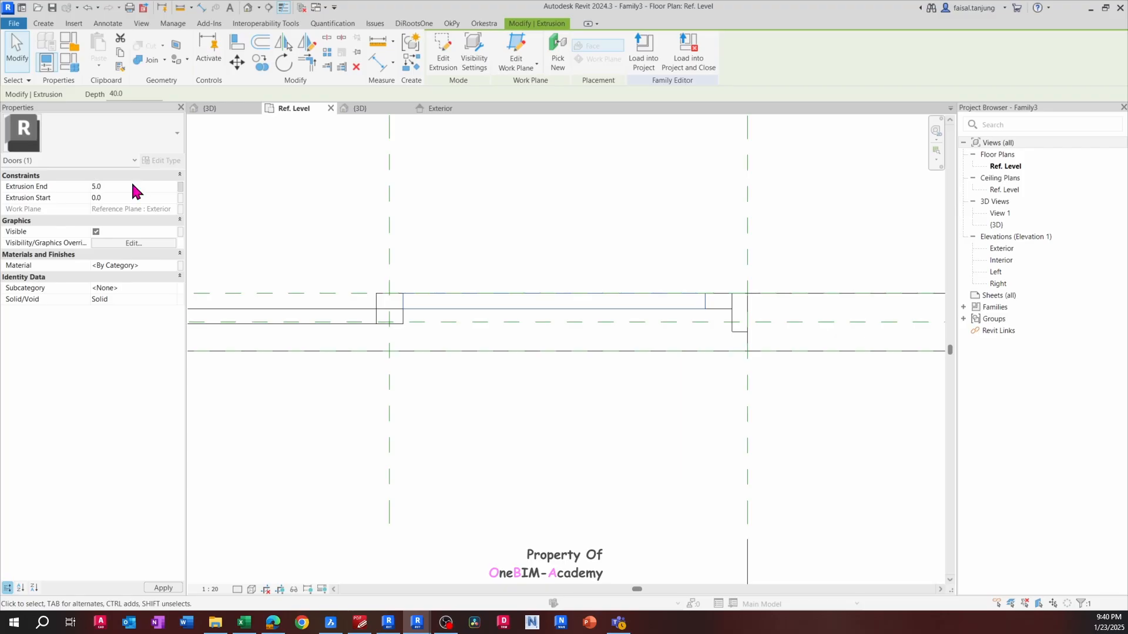
Move the 5 mm pane from its edge midpoint to the middle of the panel frame's thickness
scroll(417, 305, "up", 4)
scroll(403, 293, "up", 5)
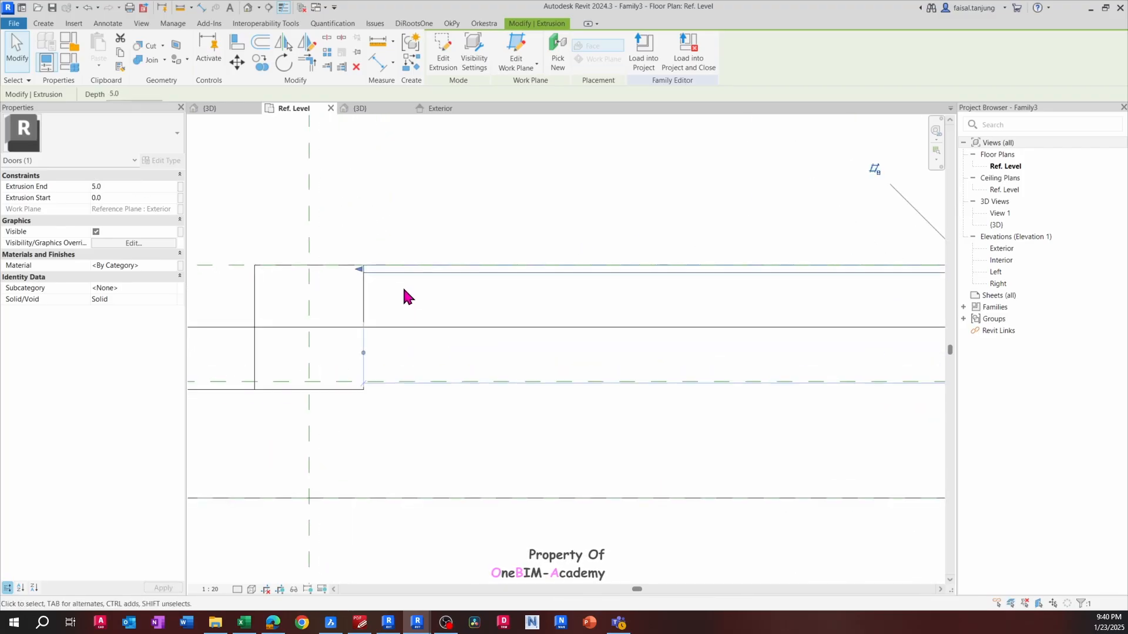
key("m")
key("v")
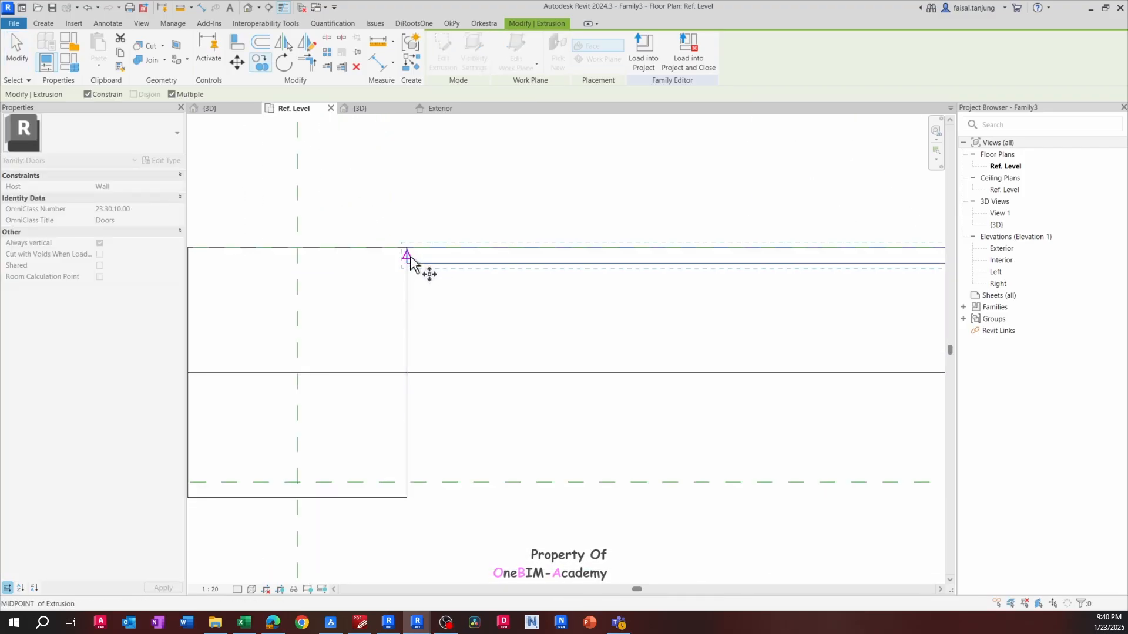
left_click(407, 249)
left_click(405, 311)
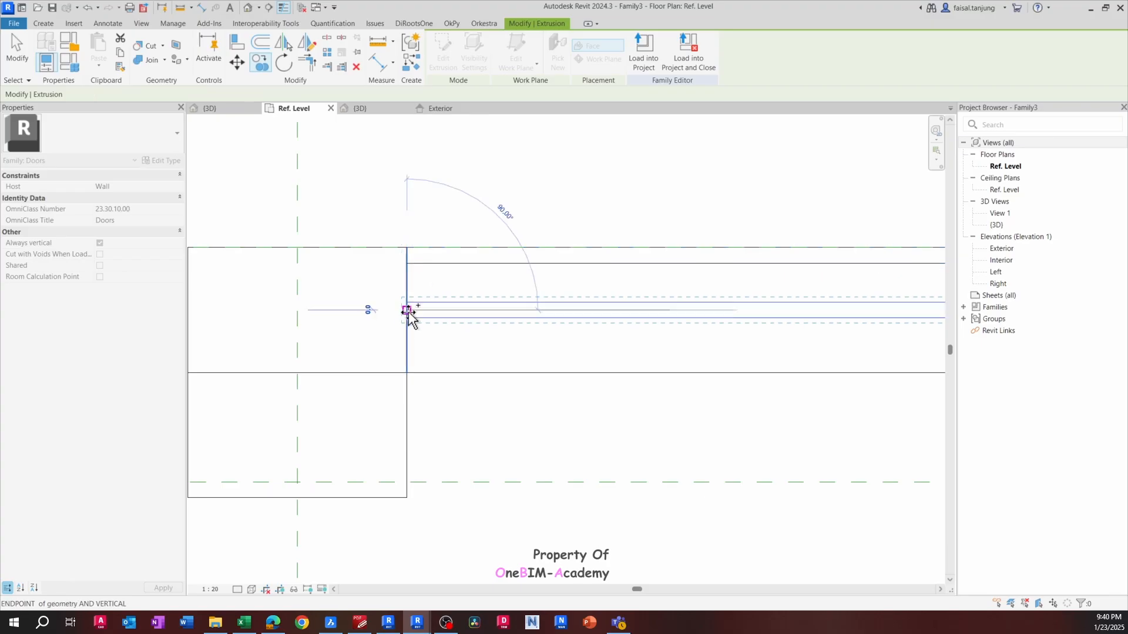
key("Escape")
key("Escape")
scroll(429, 280, "down", 3)
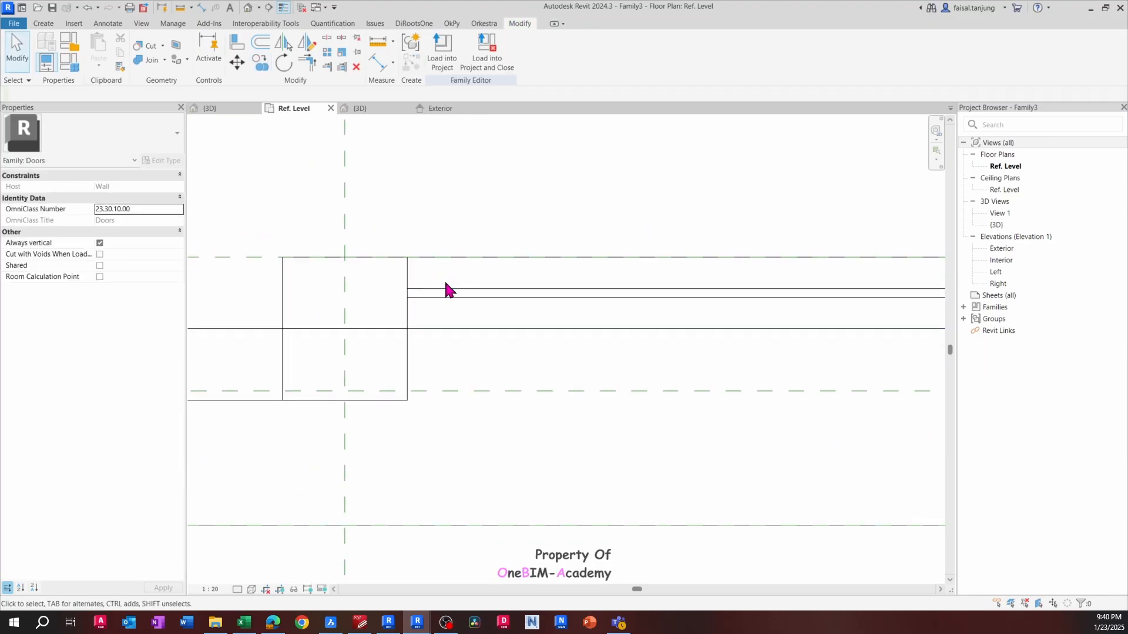
Add a continuous aligned dimension from the exterior reference plane to both faces of the pane
scroll(414, 293, "down", 2)
key("d")
key("i")
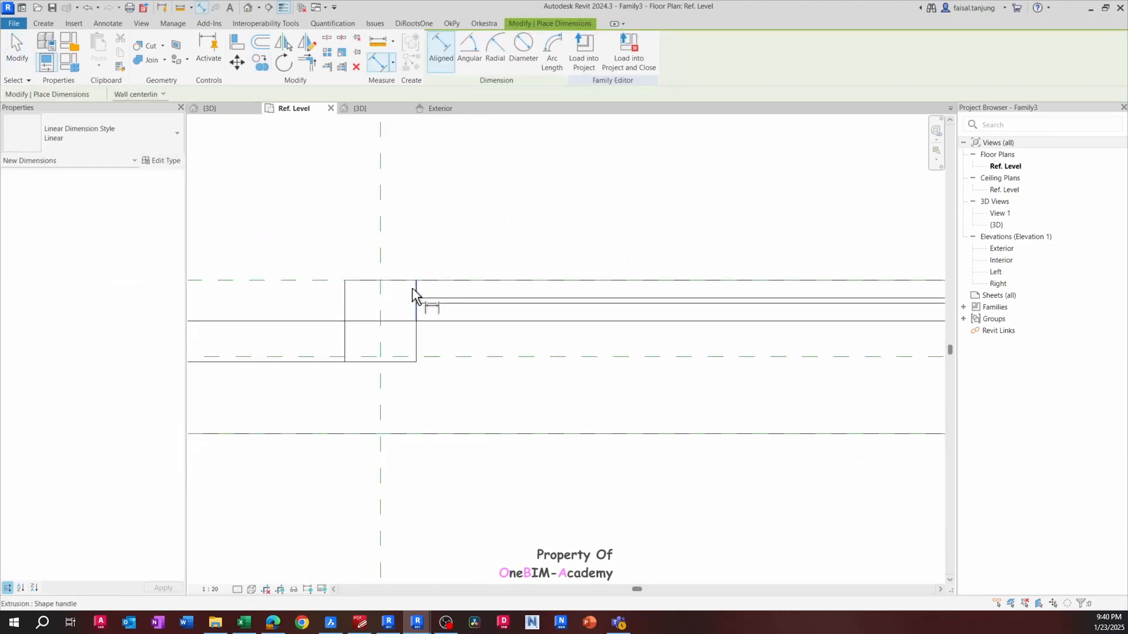
left_click(302, 281)
scroll(406, 289, "up", 2)
scroll(453, 312, "down", 2)
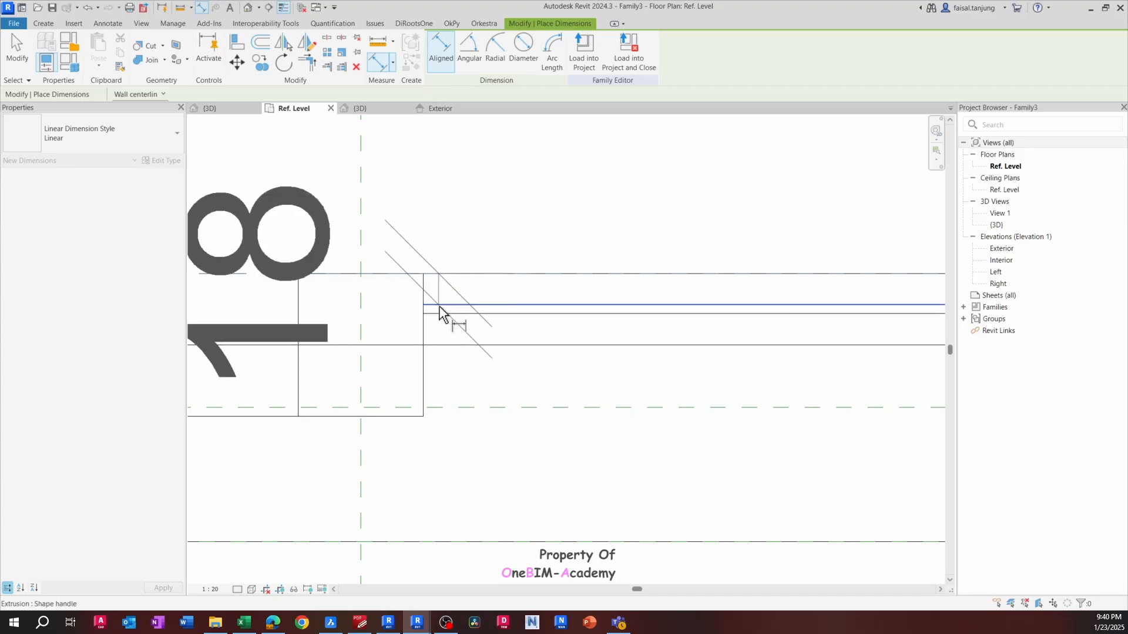
scroll(464, 290, "up", 2)
middle_click_drag(463, 290, 493, 326)
Set the plan view's scale to 1:2 so the dimension text fits the small details
left_click(210, 590)
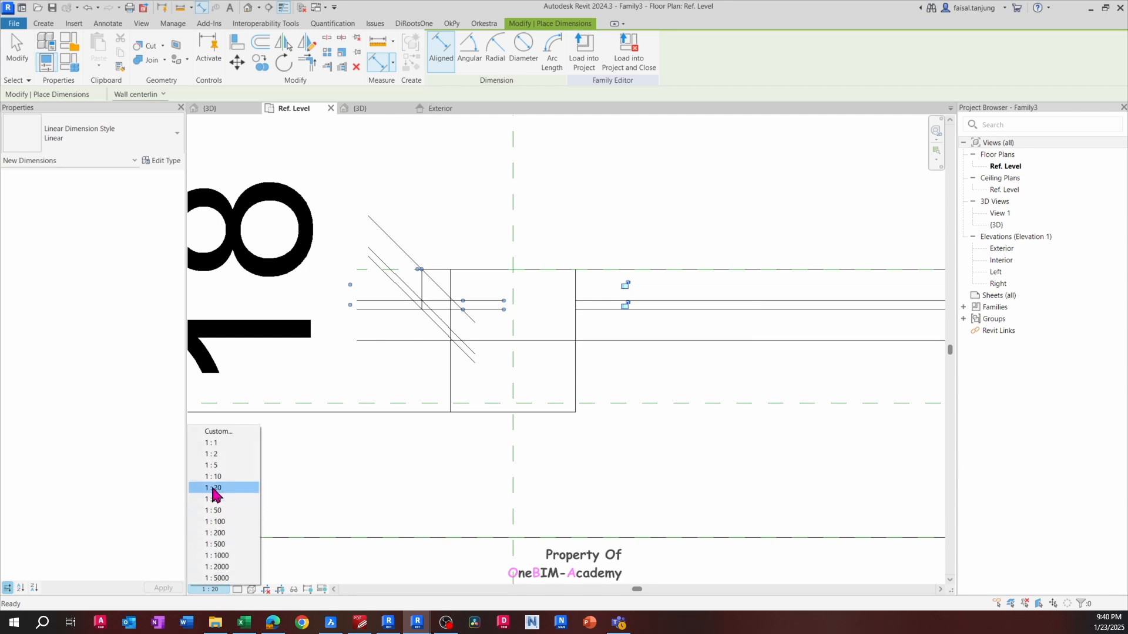
left_click(217, 457)
scroll(417, 310, "up", 2)
key("Escape")
key("Escape")
Lock both segments of the pane's dimension to fix its offset and thickness
left_click(418, 309)
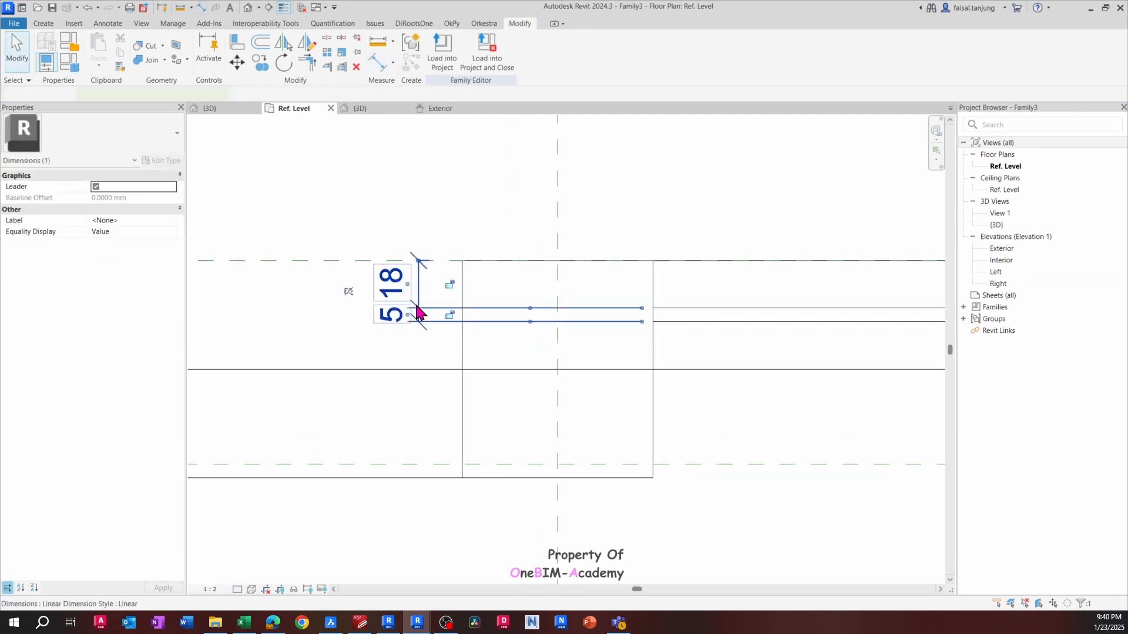
scroll(444, 297, "up", 1)
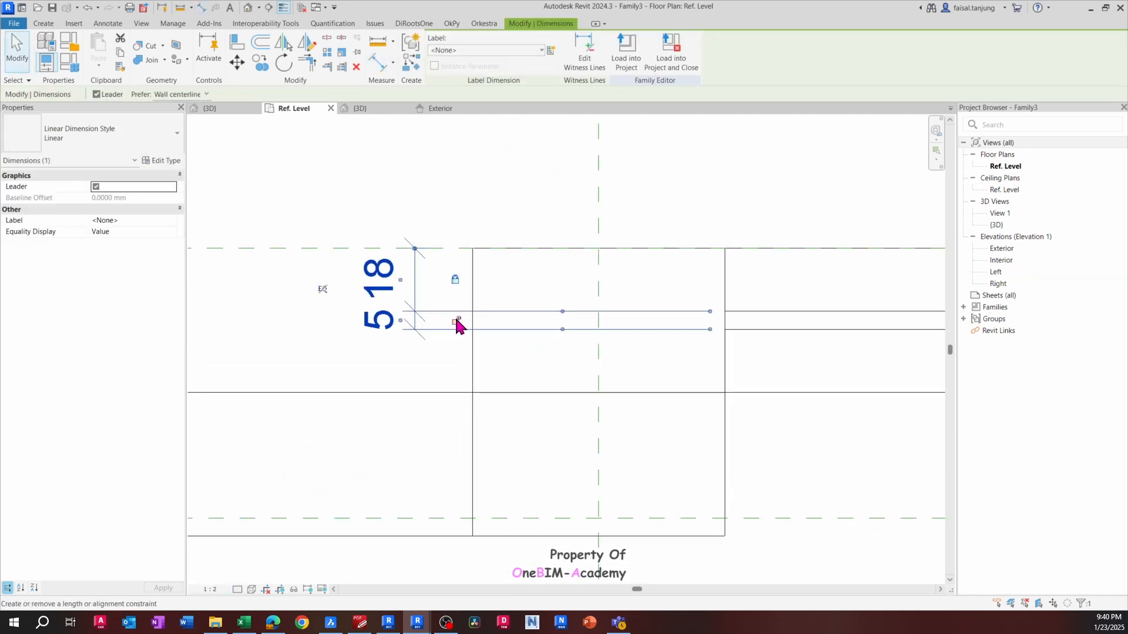
scroll(470, 312, "down", 3)
left_click(518, 310)
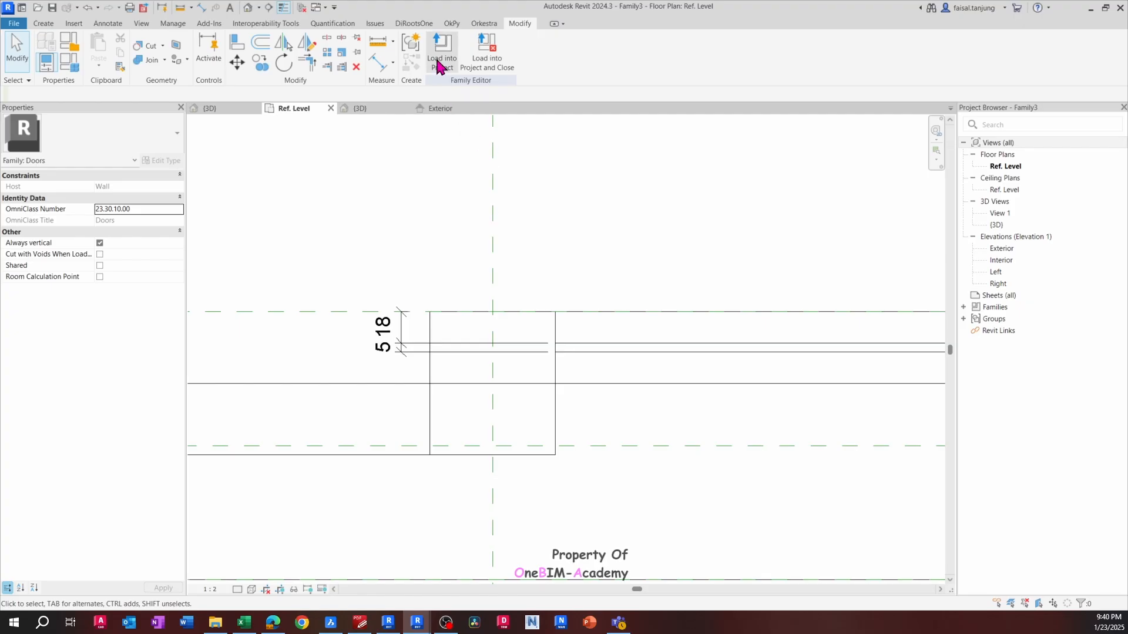
Load the updated door family into the project, overwriting the existing version, and inspect the new pane in 3D
left_click(441, 61)
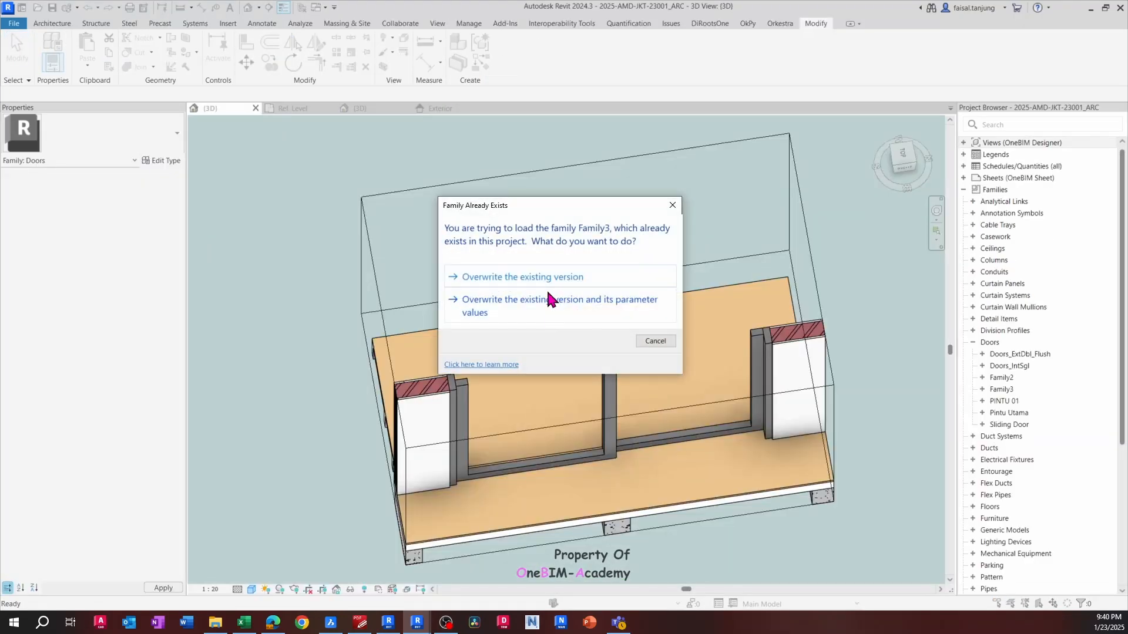
left_click(558, 284)
scroll(769, 365, "up", 6)
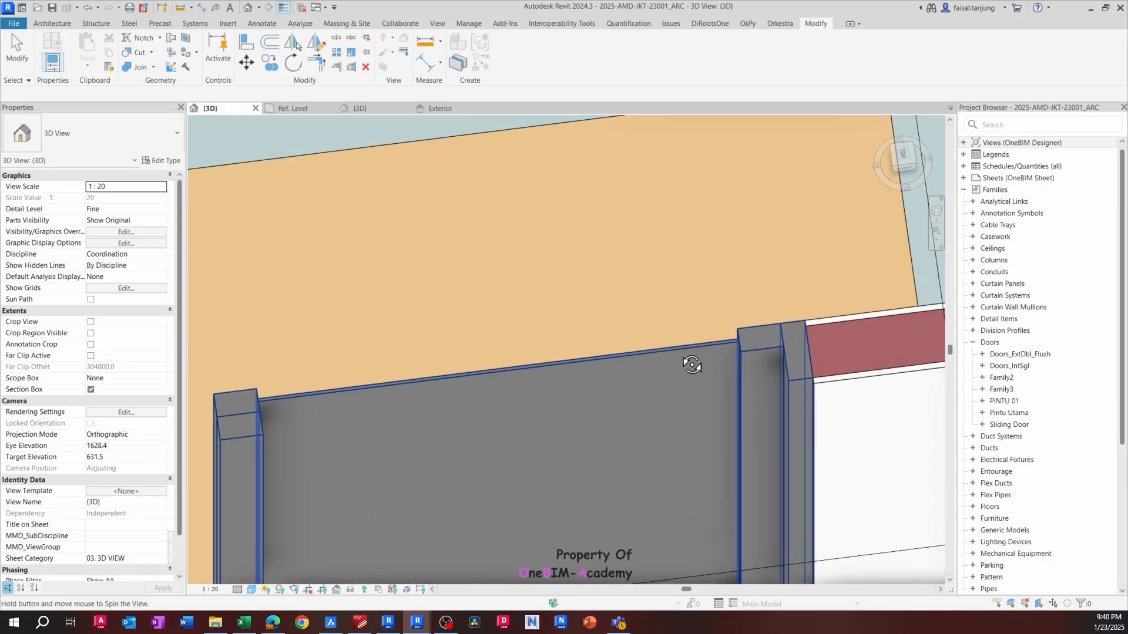
middle_click_drag(496, 496, 605, 346, "shift")
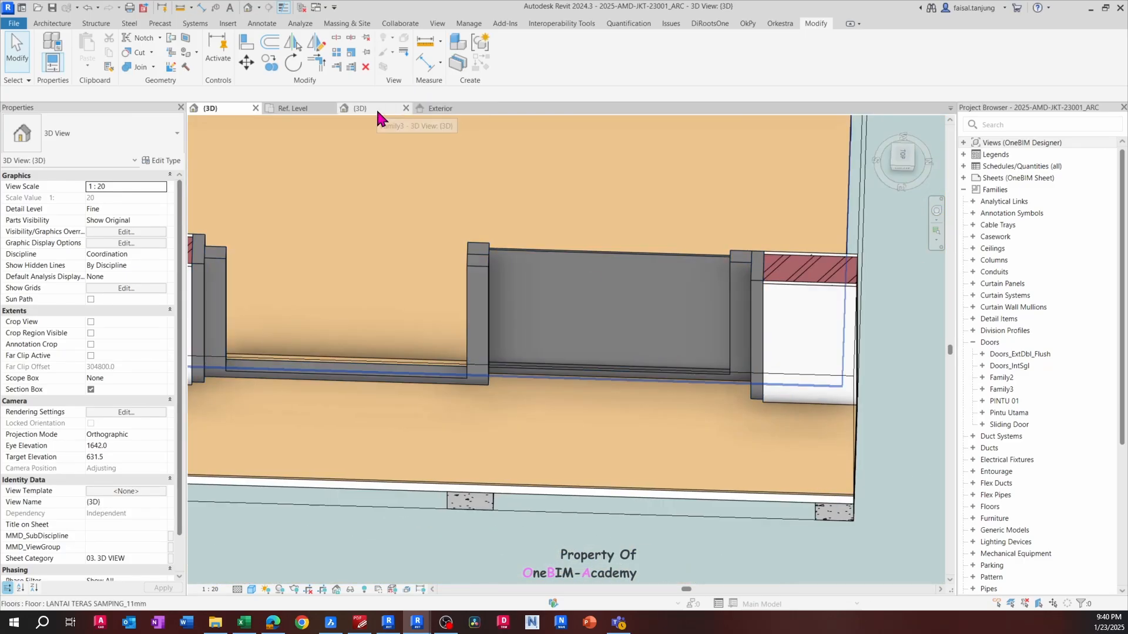
Assign the Glass material to the door's pane extrusion in the family's 3D view
left_click(377, 113)
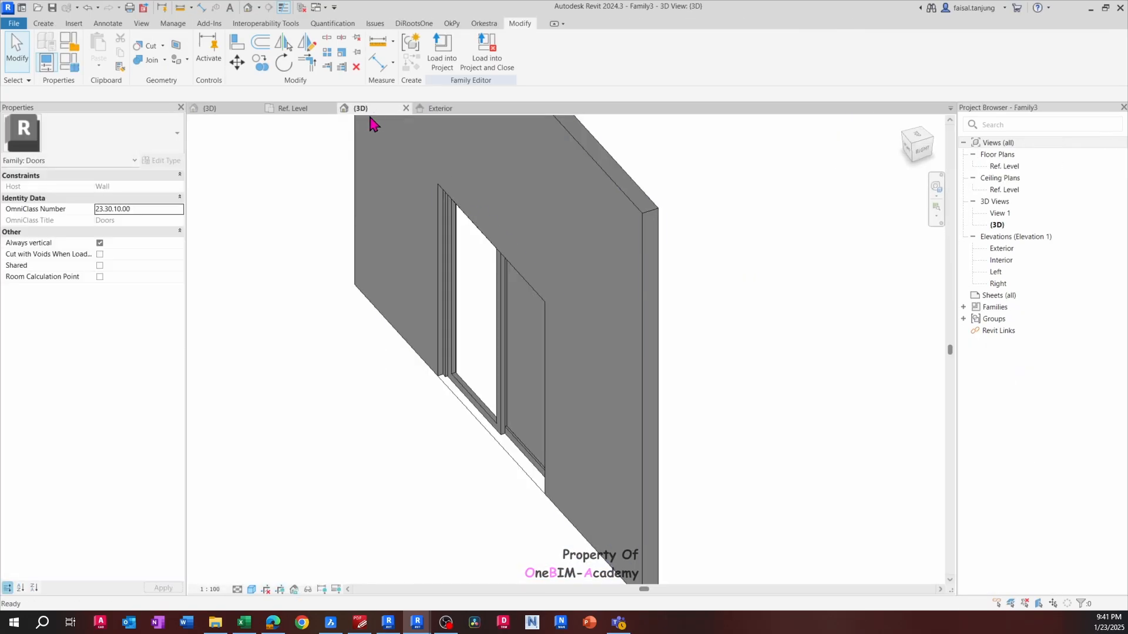
left_click(513, 303)
middle_click_drag(513, 303, 600, 301, "shift")
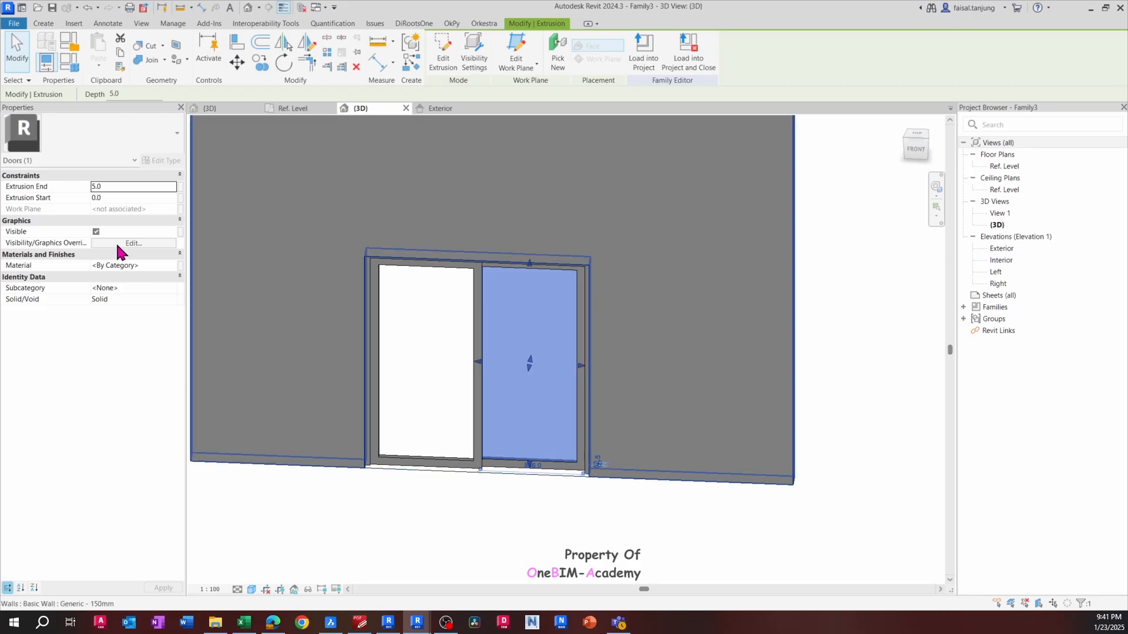
left_click(157, 266)
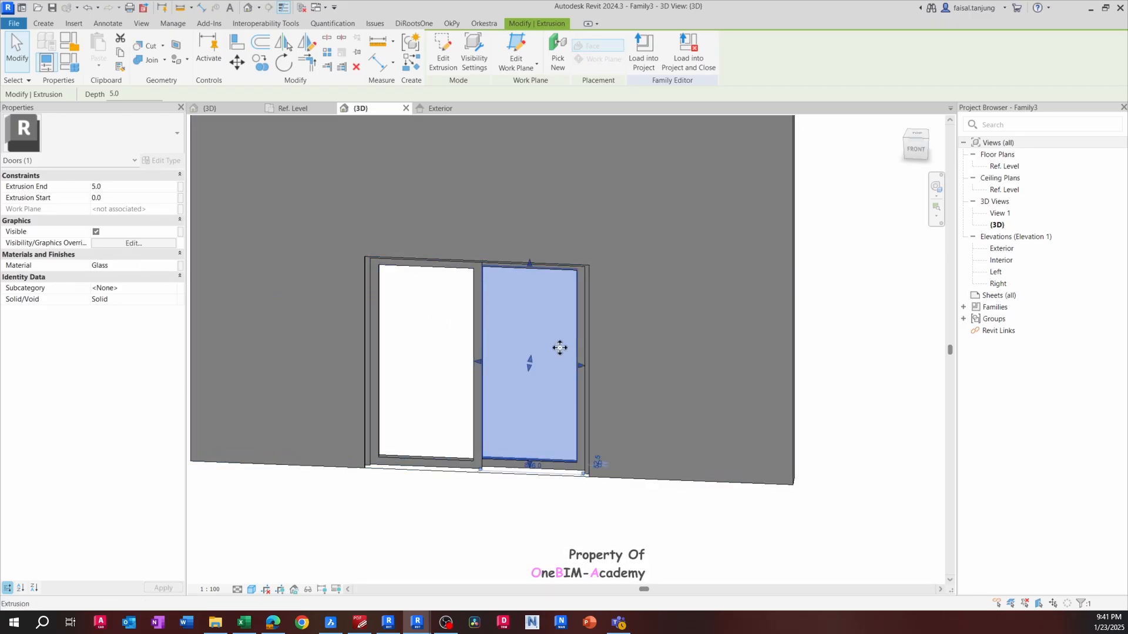
key("Escape")
Copy the glass pane in the Ref. Level plan from its panel's stile corner to the matching stile corner of the other panel
left_click(309, 108)
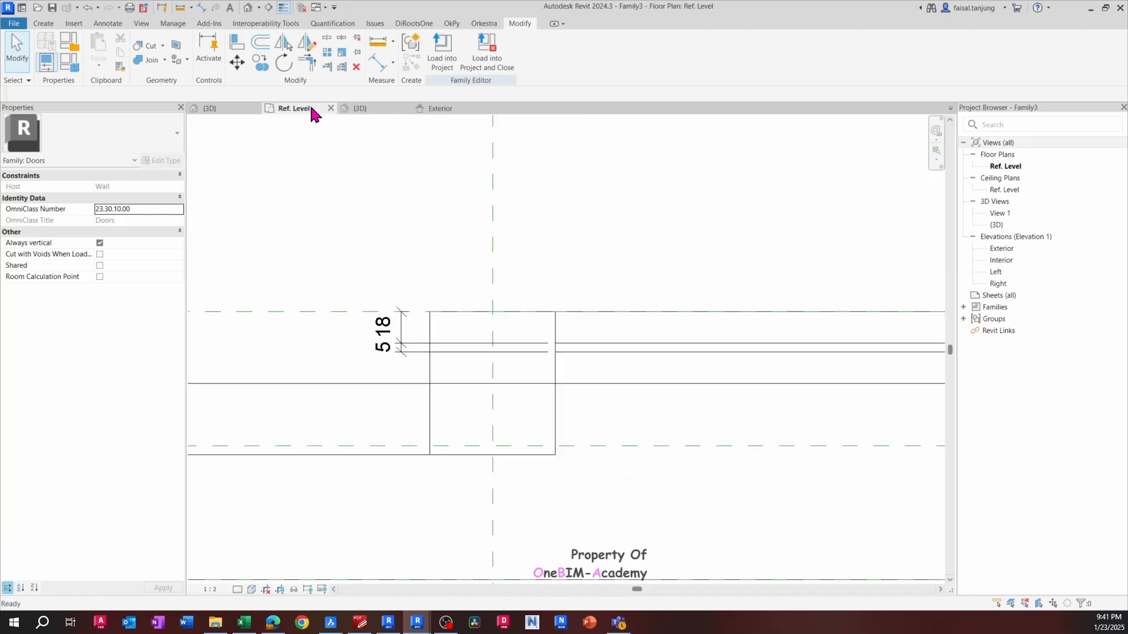
left_click(583, 321)
scroll(582, 321, "down", 2)
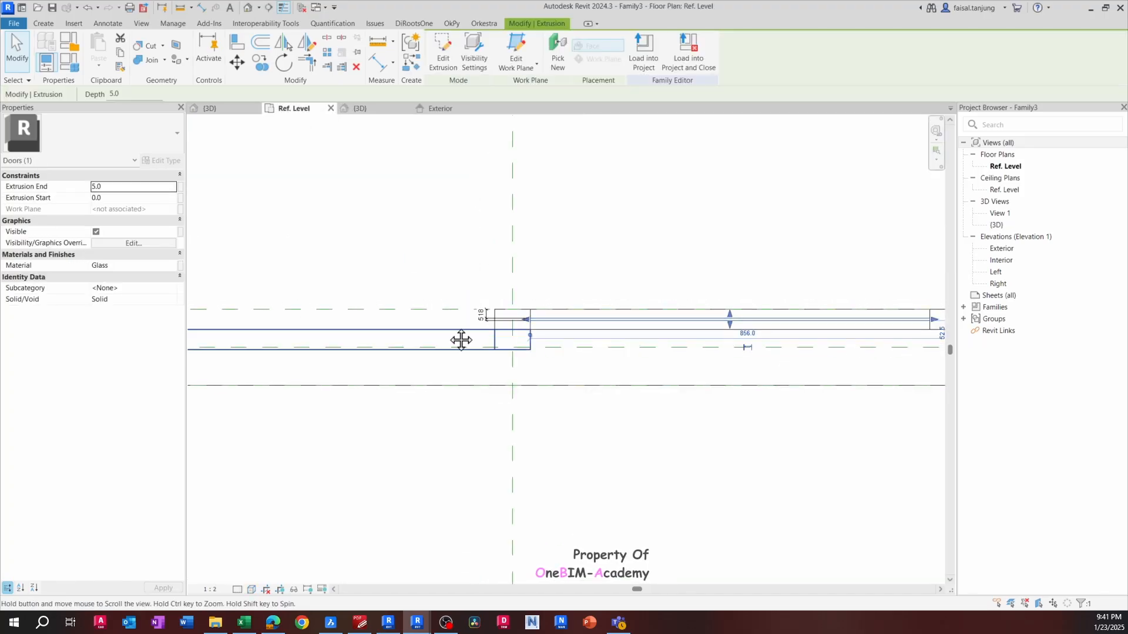
middle_click_drag(460, 340, 581, 338)
key("c")
key("o")
scroll(656, 321, "up", 4)
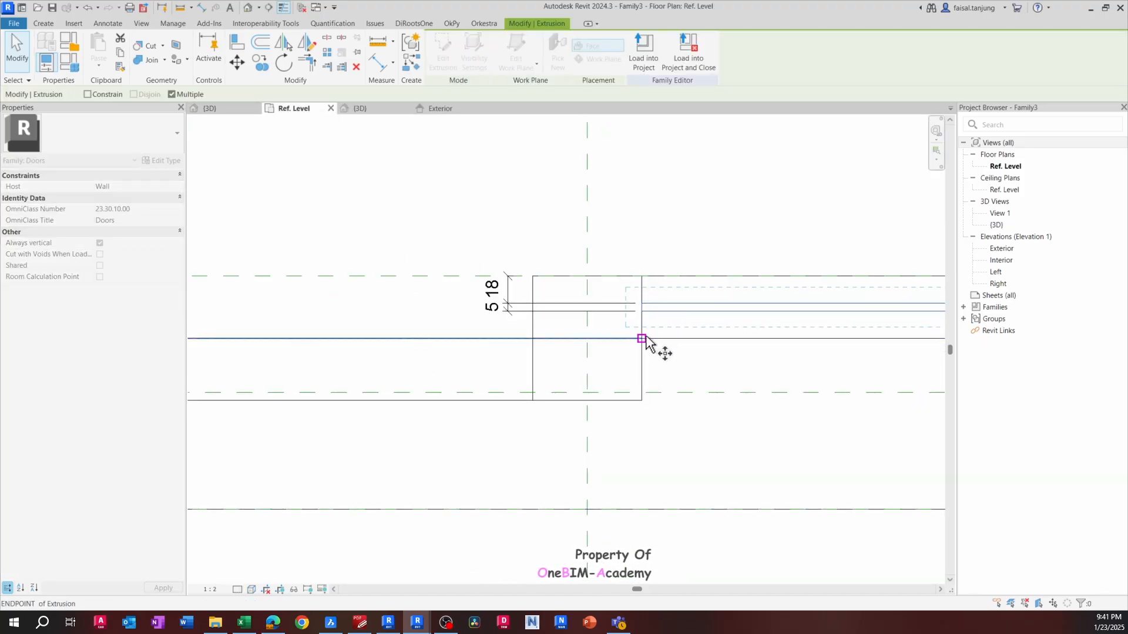
left_click(641, 337)
scroll(657, 373, "down", 3)
middle_click_drag(403, 406, 715, 357)
scroll(319, 328, "up", 2)
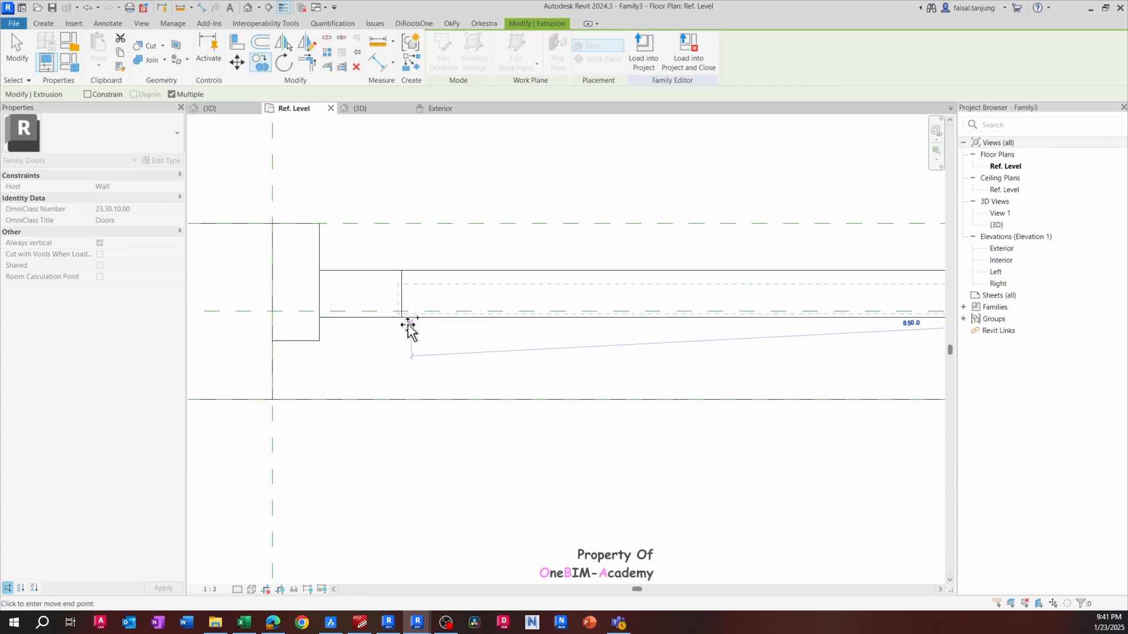
left_click(402, 319)
scroll(403, 319, "down", 2)
scroll(403, 318, "down", 1)
middle_click_drag(565, 314, 459, 319)
key("Escape")
key("Escape")
Add a witness line at the panel's exterior face to the copied pane's thickness dimension to include its offset
scroll(243, 309, "up", 3)
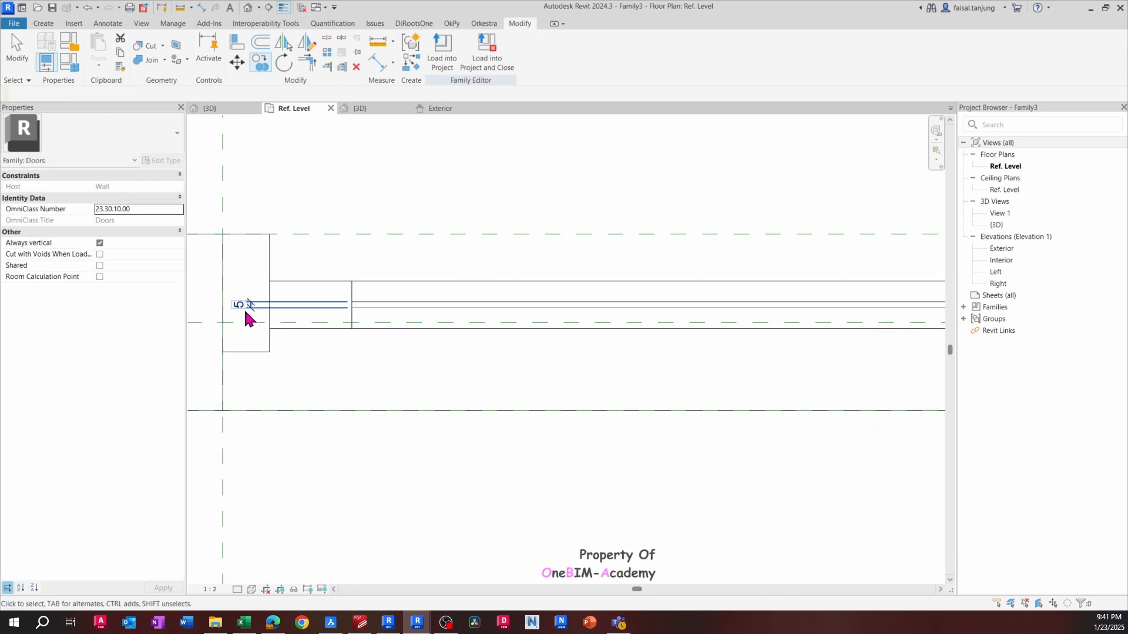
scroll(277, 308, "up", 2)
left_click(287, 305)
scroll(268, 309, "up", 1)
middle_click_drag(266, 314, 360, 309)
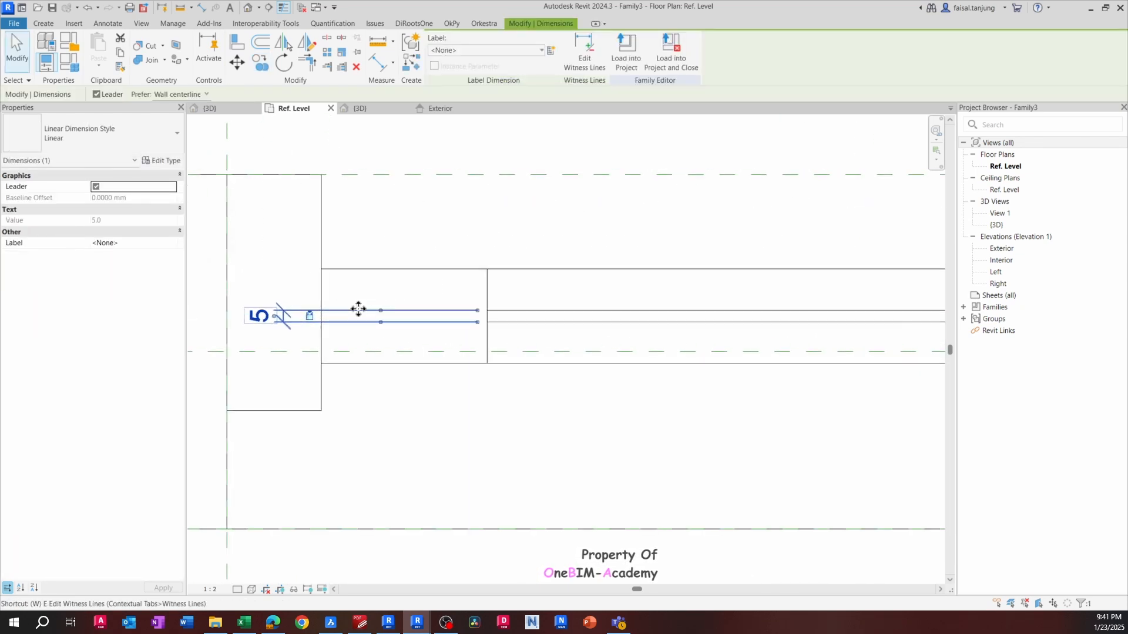
left_click(587, 59)
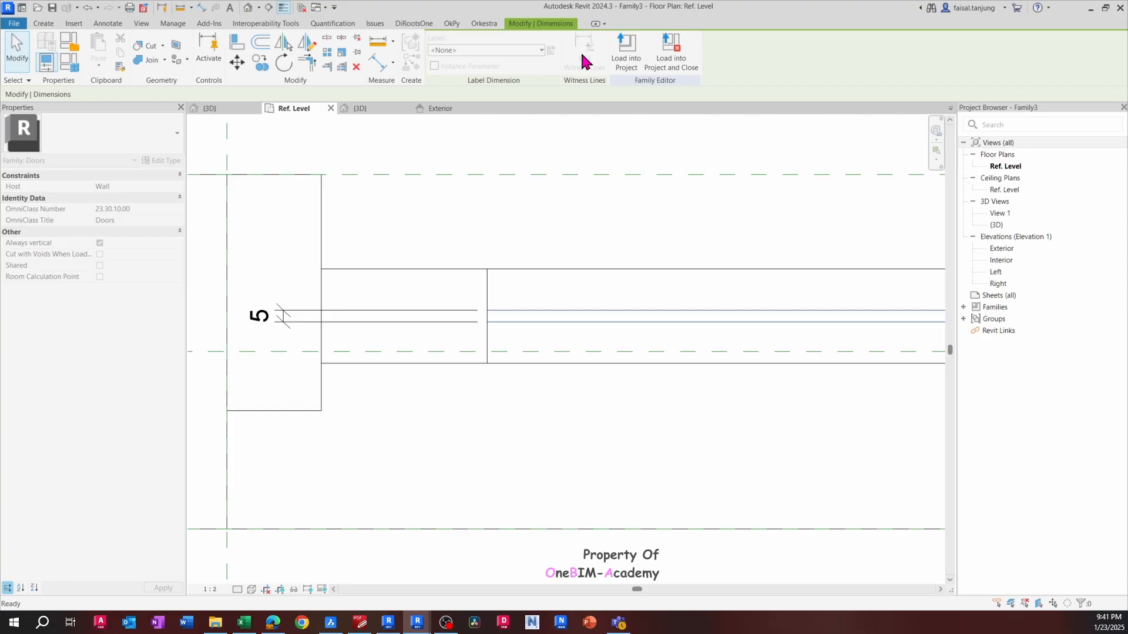
left_click(485, 271)
left_click(356, 297)
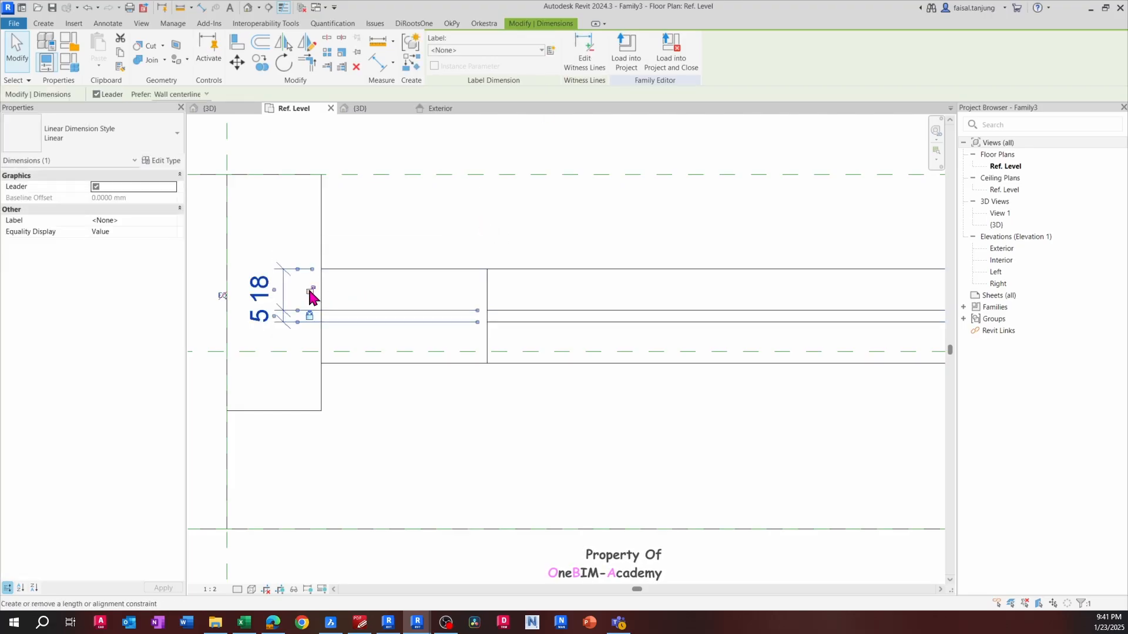
scroll(379, 269, "down", 4)
key("Escape")
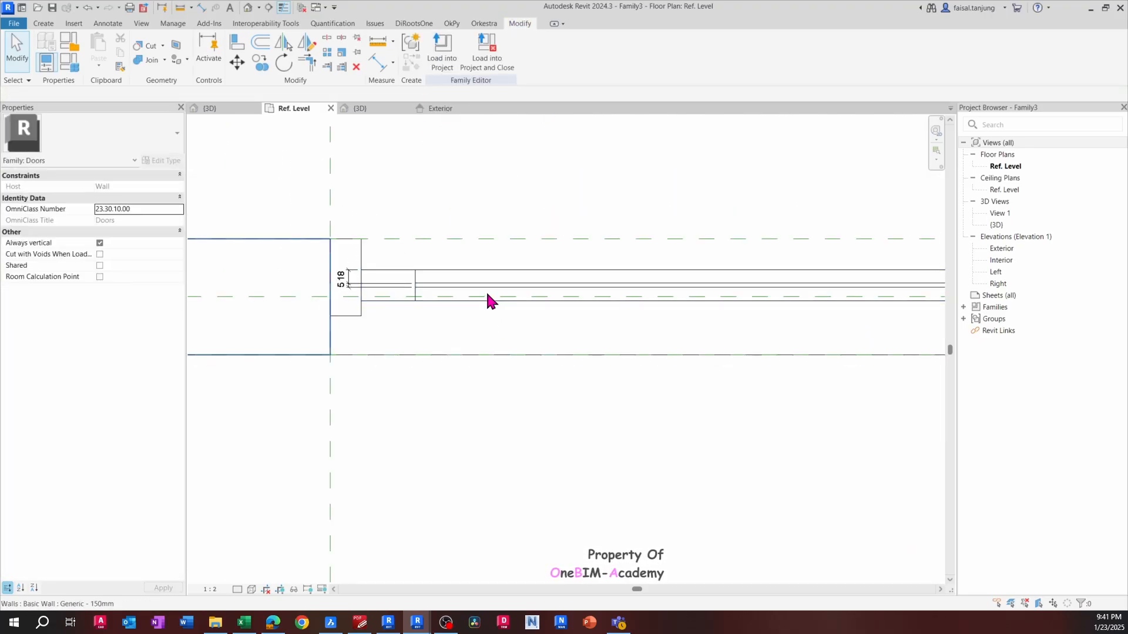
left_click(448, 286)
key("Escape")
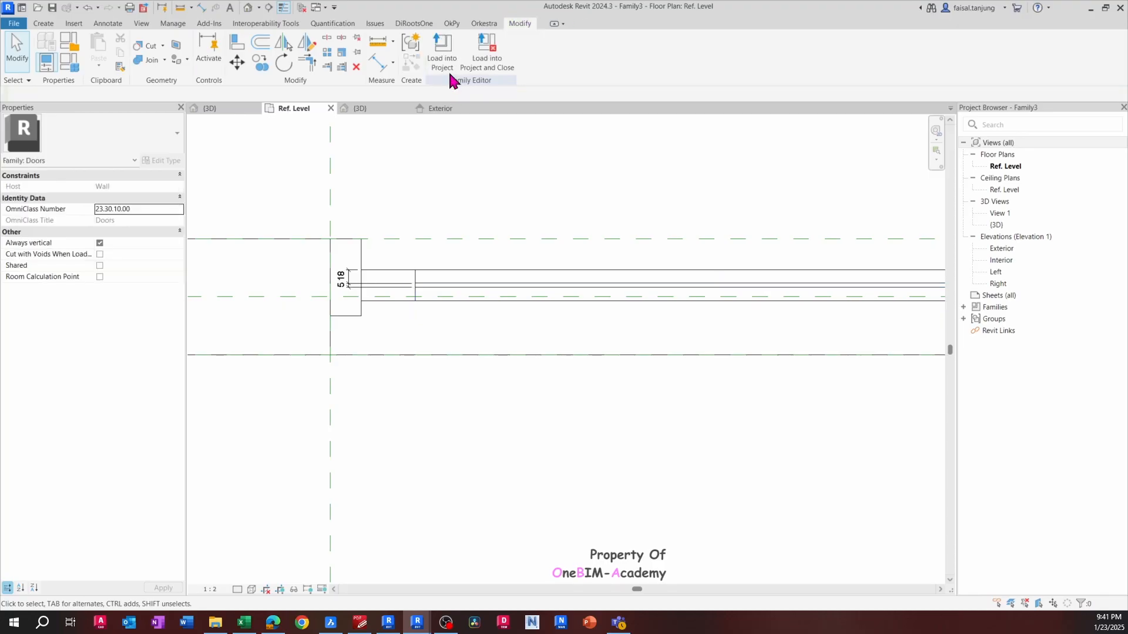
Load the updated door family into the project, overwriting the existing version, and inspect both glass panes in 3D
left_click(444, 61)
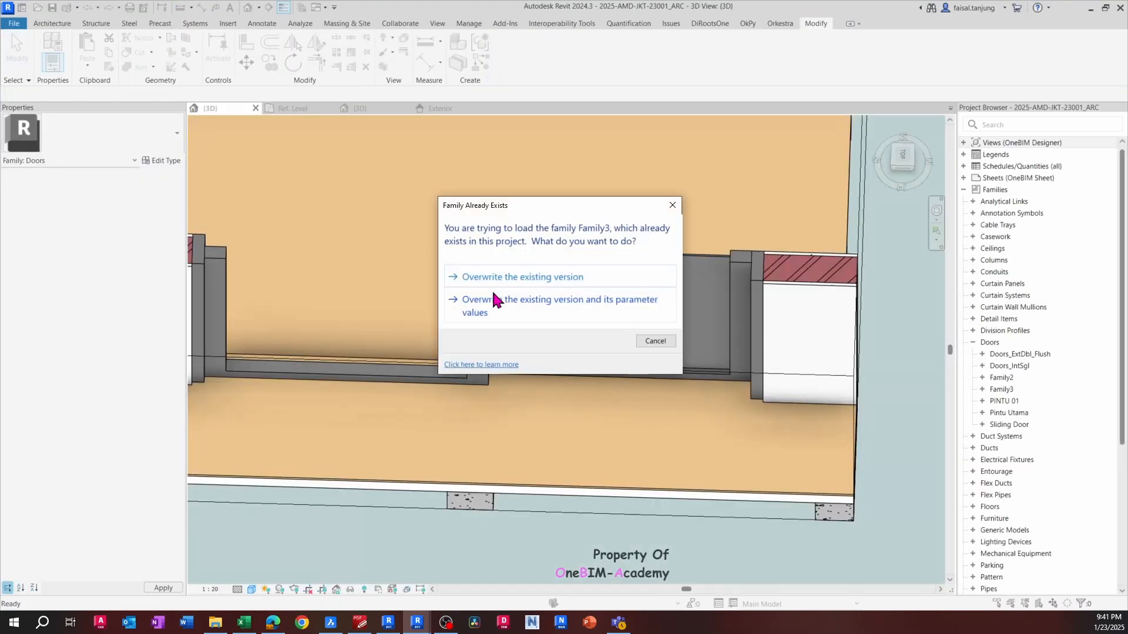
left_click(492, 278)
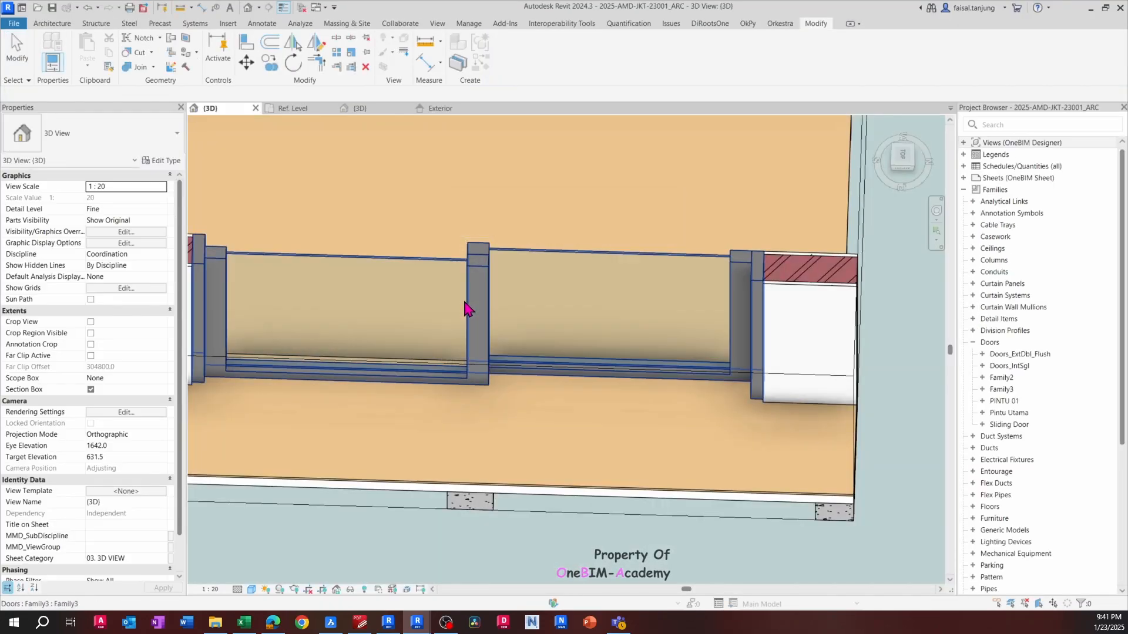
scroll(464, 308, "down", 3)
middle_click_drag(448, 378, 559, 151, "shift")
scroll(436, 257, "down", 3)
Widen the section box along the wall past the door to include the neighbouring partition wall, undoing the surplus extension
left_click(614, 174)
scroll(576, 211, "down", 2)
middle_click_drag(577, 211, 650, 287, "shift")
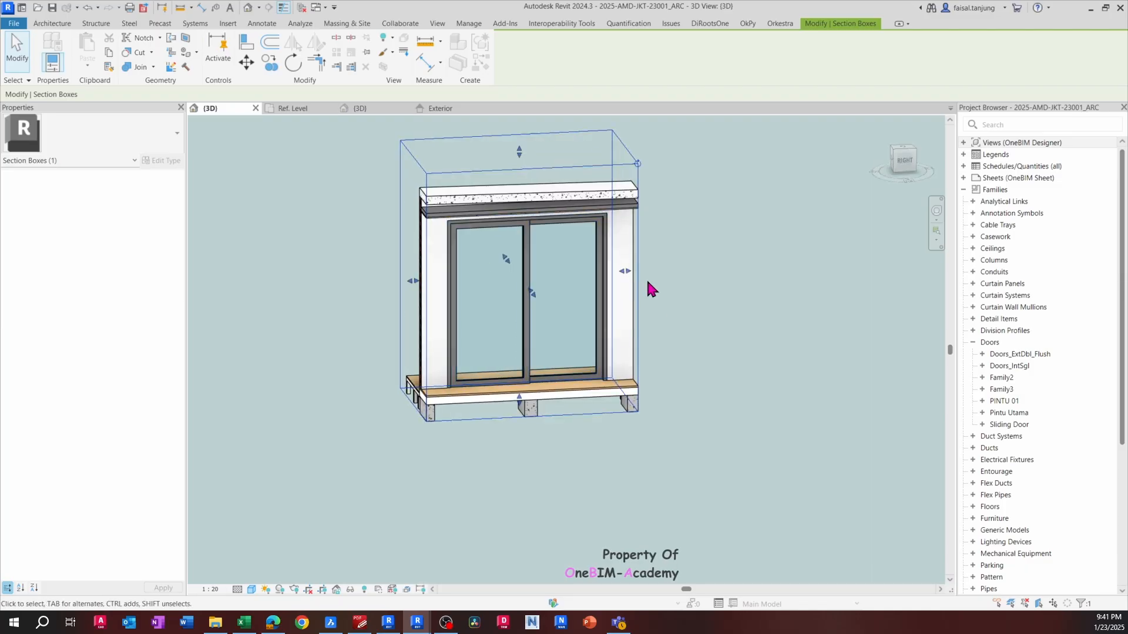
left_click_drag(632, 271, 746, 265)
left_click_drag(399, 284, 268, 292)
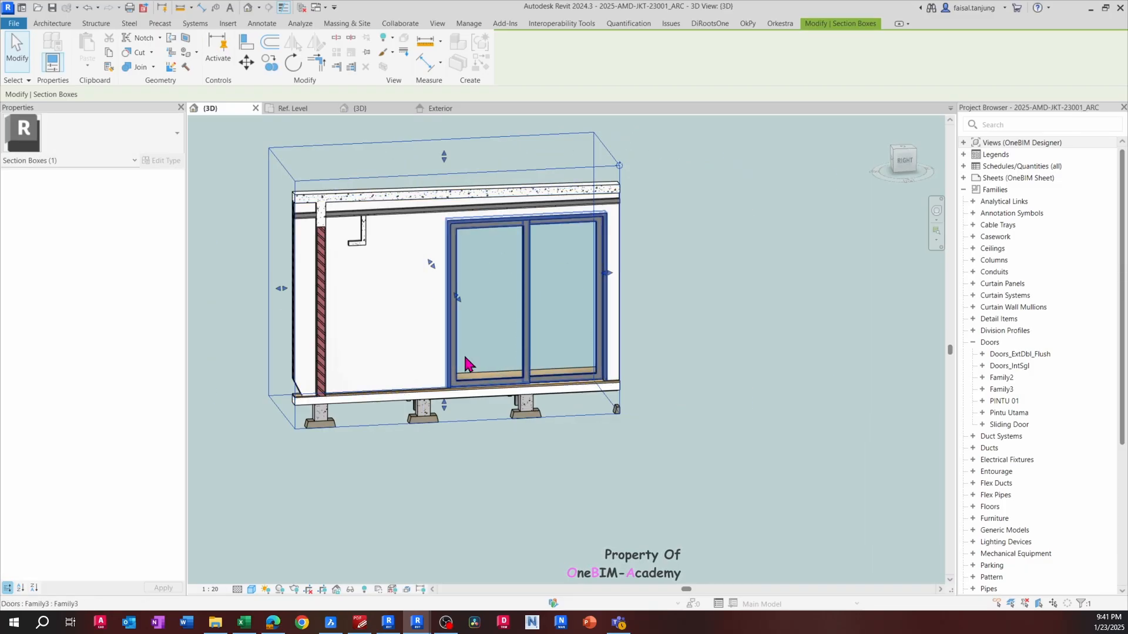
key("ctrl+z")
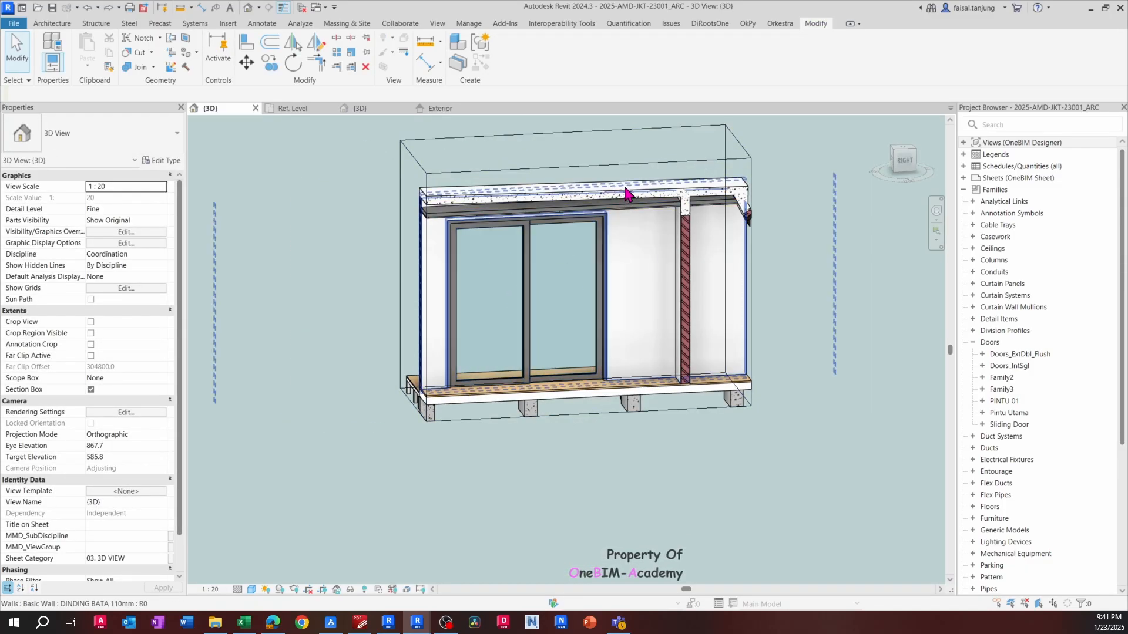
Lower the section box's upper face so it cuts horizontally through the sliding door and walls
left_click(615, 171)
middle_click_drag(616, 174, 549, 355, "shift")
key("Escape")
scroll(570, 323, "up", 2)
Examine the placed door's overlapping panels and panes from directly above
left_click(569, 323)
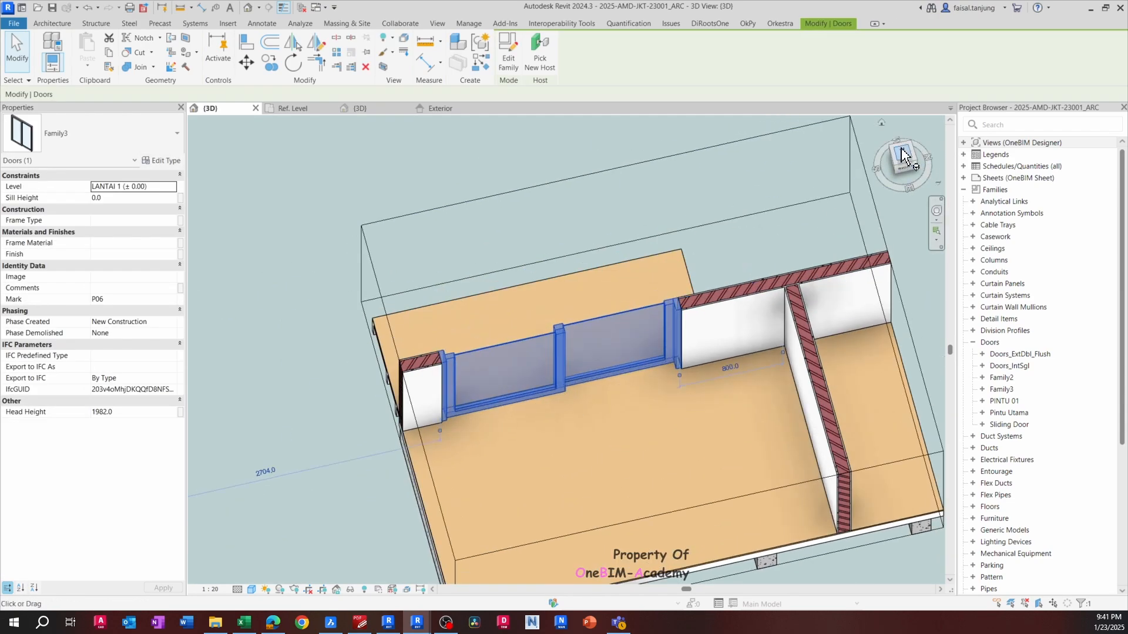
left_click(905, 158)
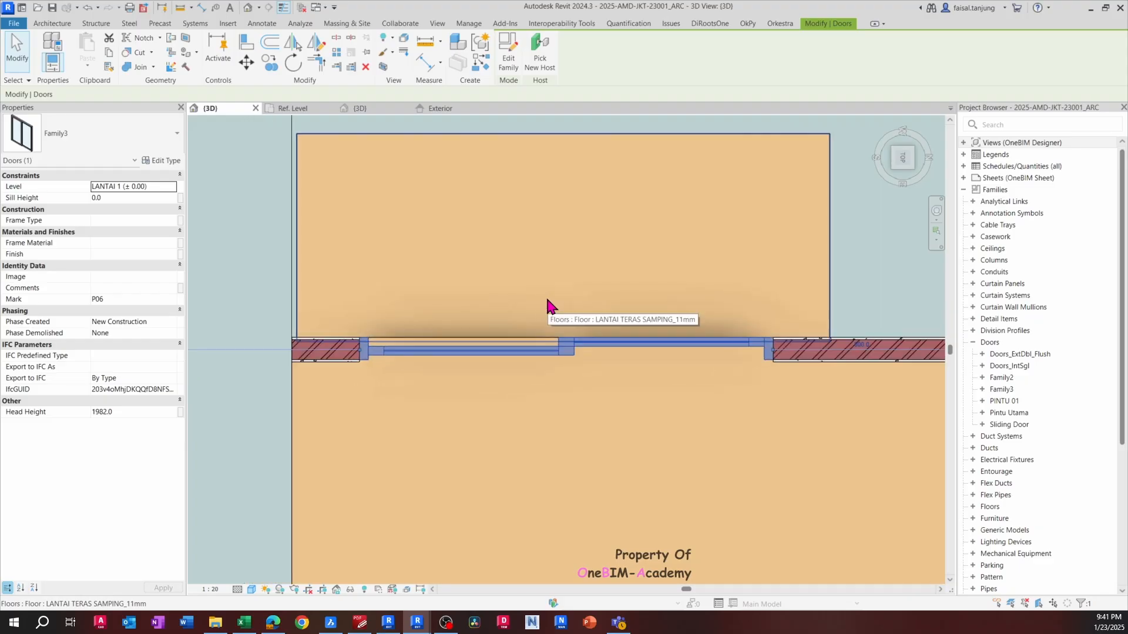
key("Escape")
scroll(573, 368, "up", 1)
left_click(567, 340)
key("Escape")
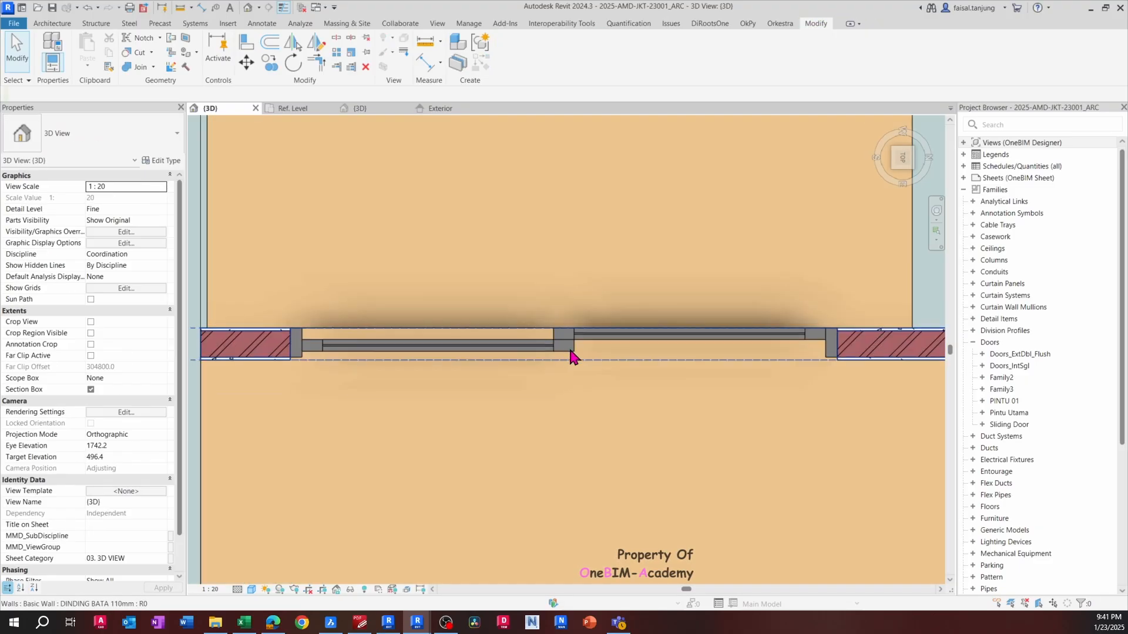
left_click(571, 349)
key("Escape")
Cycle the placed door through its flip orientations, returning it to the original one
left_click(579, 335)
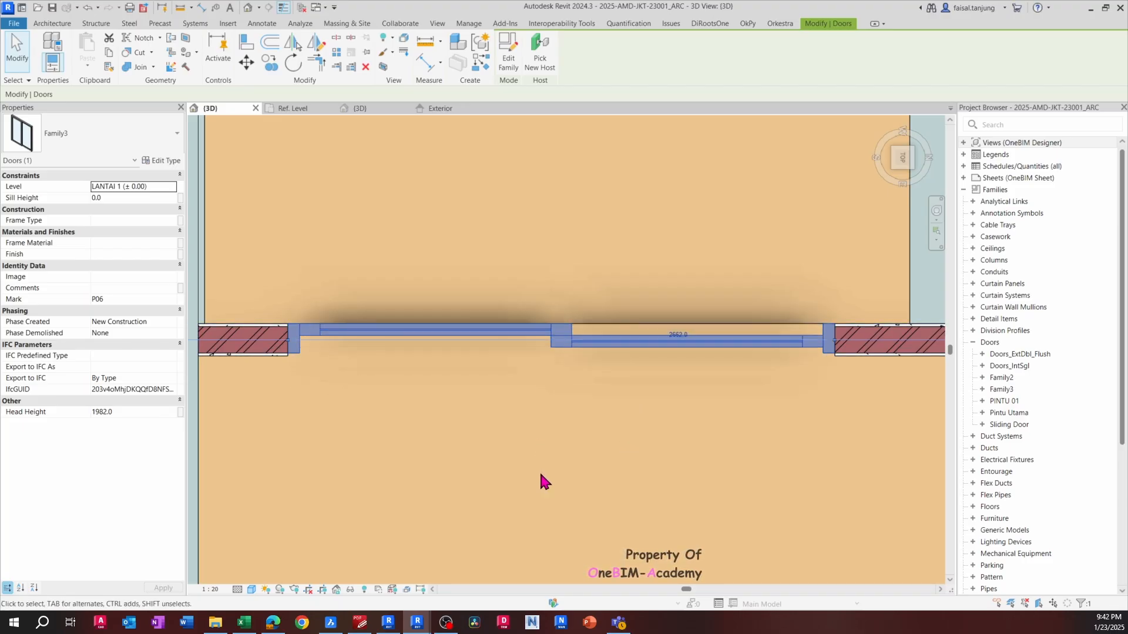
key("space")
key("space")
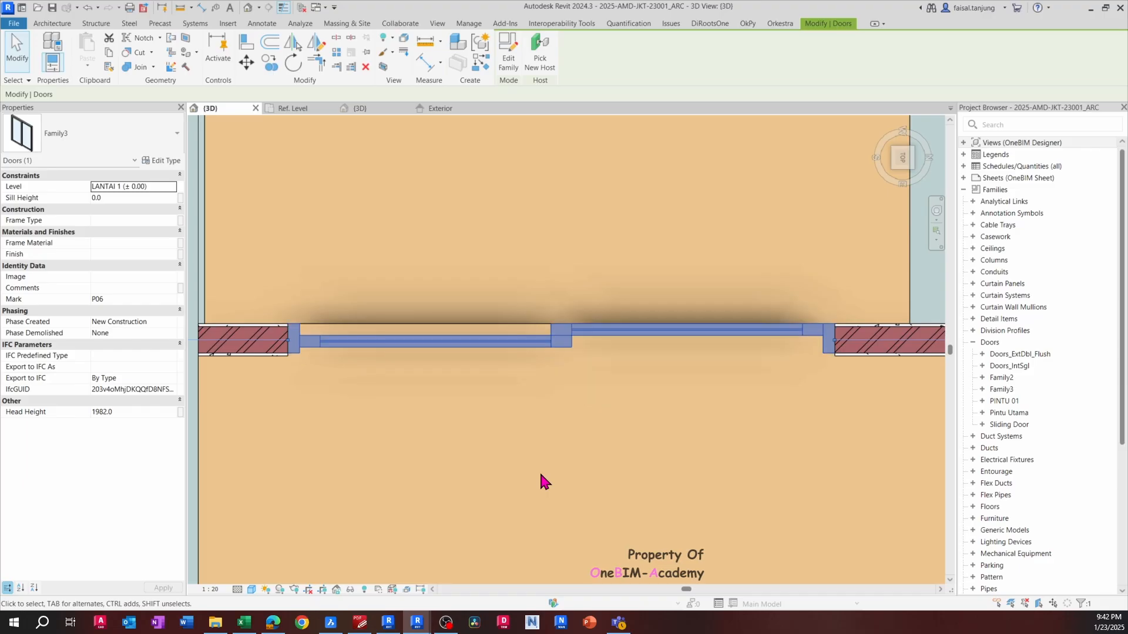
key("space")
key("space")
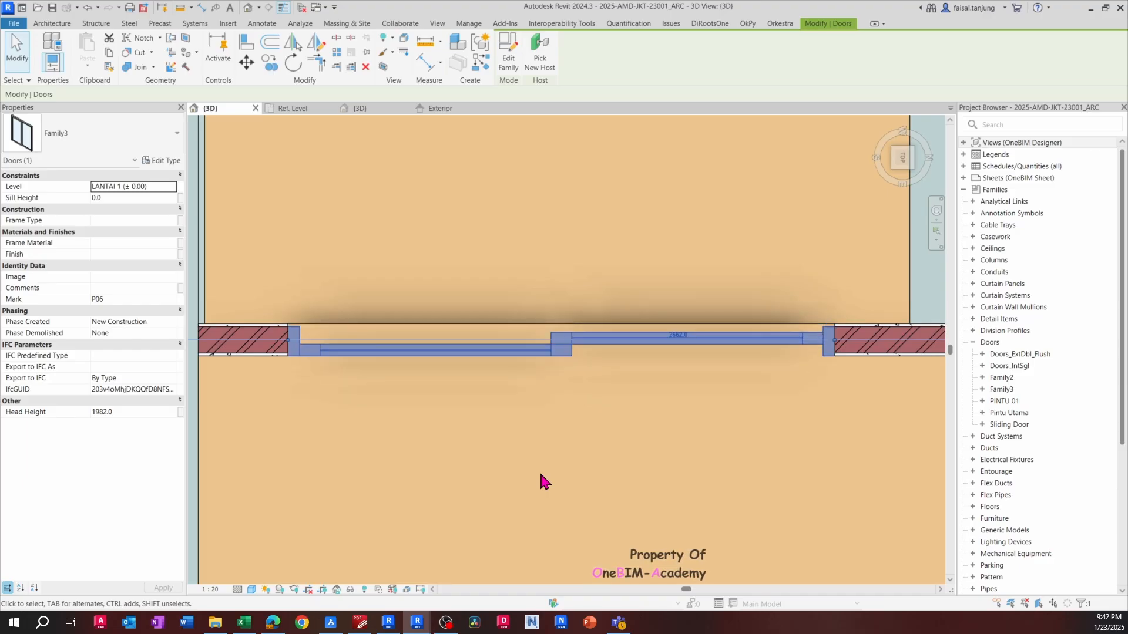
key("space")
key("space")
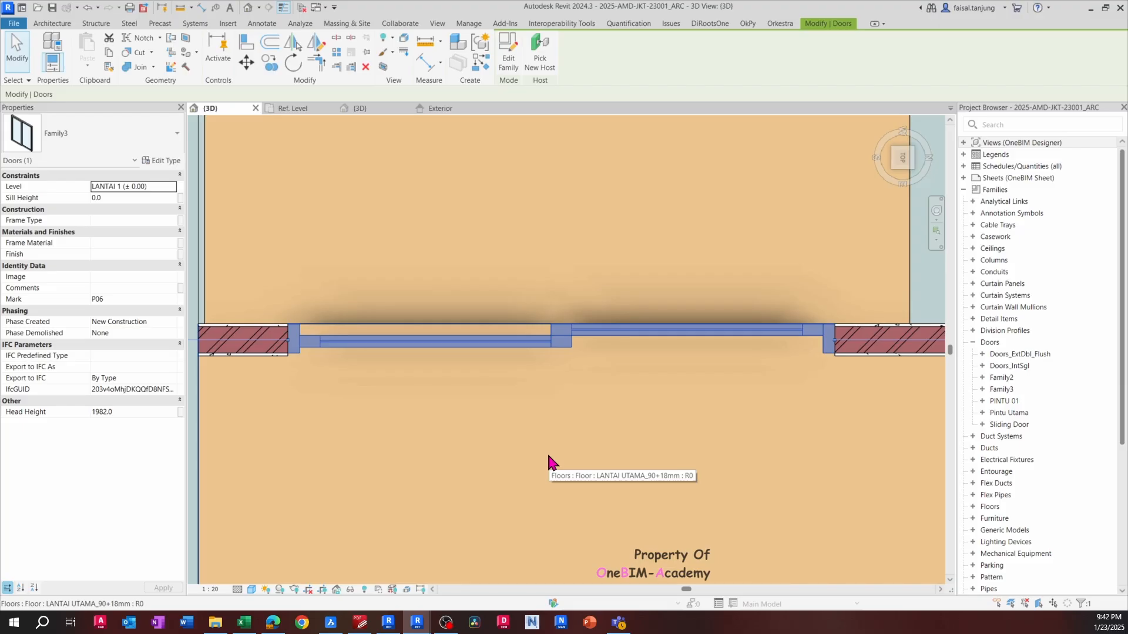
key("space")
key("space")
key("space")
key("space")
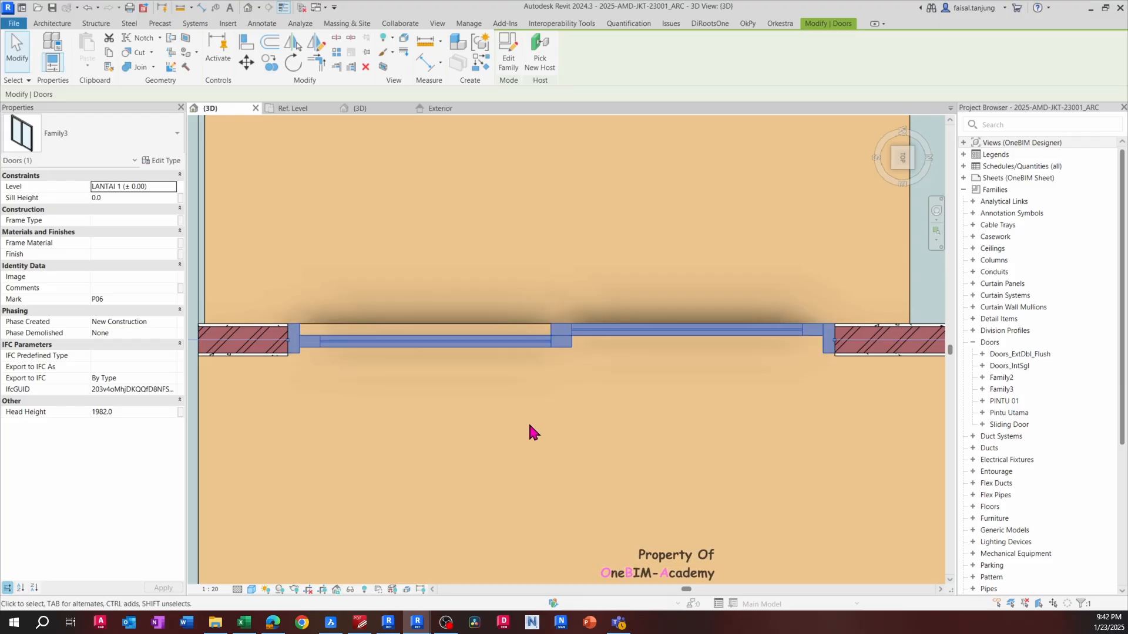
key("Escape")
Raise the section box's upper face above the roof slab to expose the full-height door in an angled 3D view
middle_click_drag(531, 431, 743, 329, "shift")
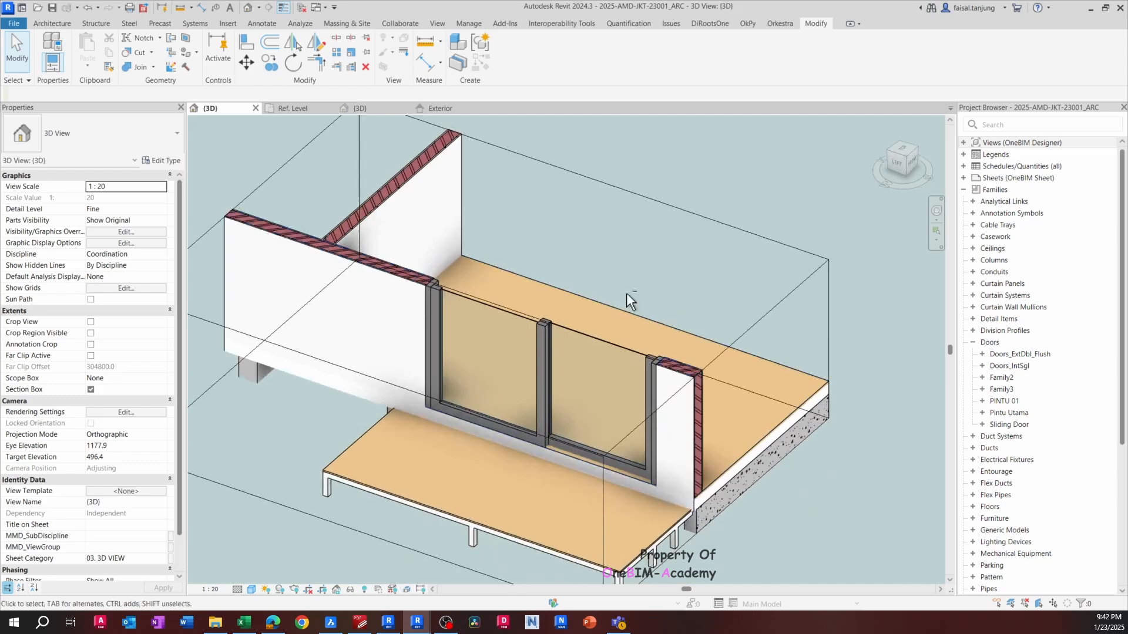
left_click(743, 329)
scroll(504, 292, "down", 4)
left_click_drag(494, 288, 494, 125)
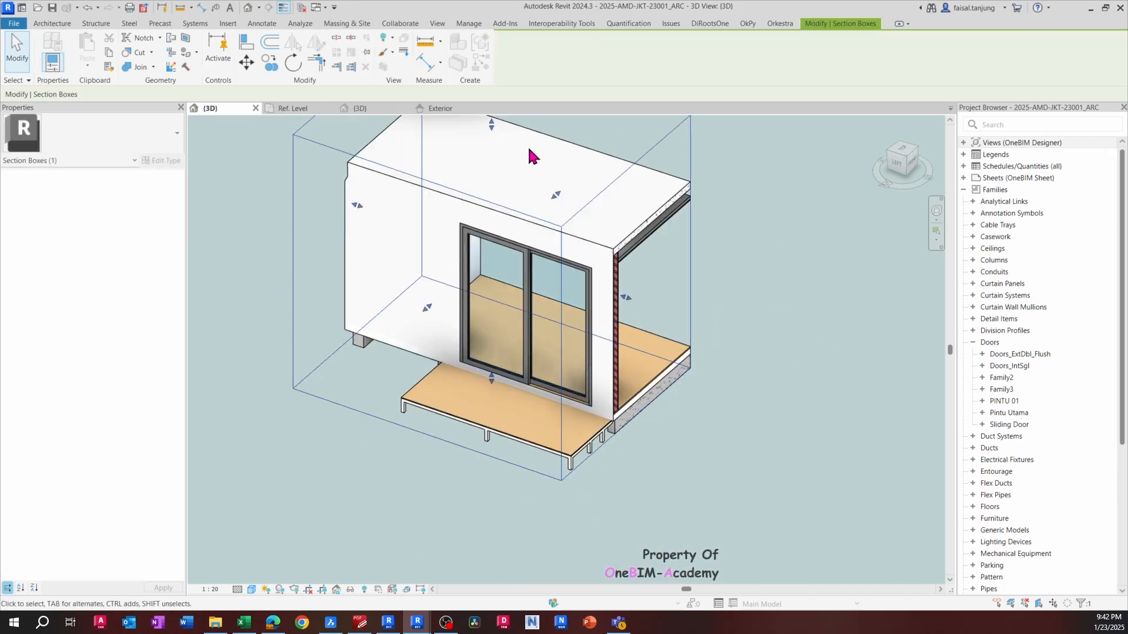
middle_click_drag(593, 234, 591, 329)
Save the family as Sliding Door - 01.rfa in the RFA folder, then load it into the project and close it
left_click(441, 110)
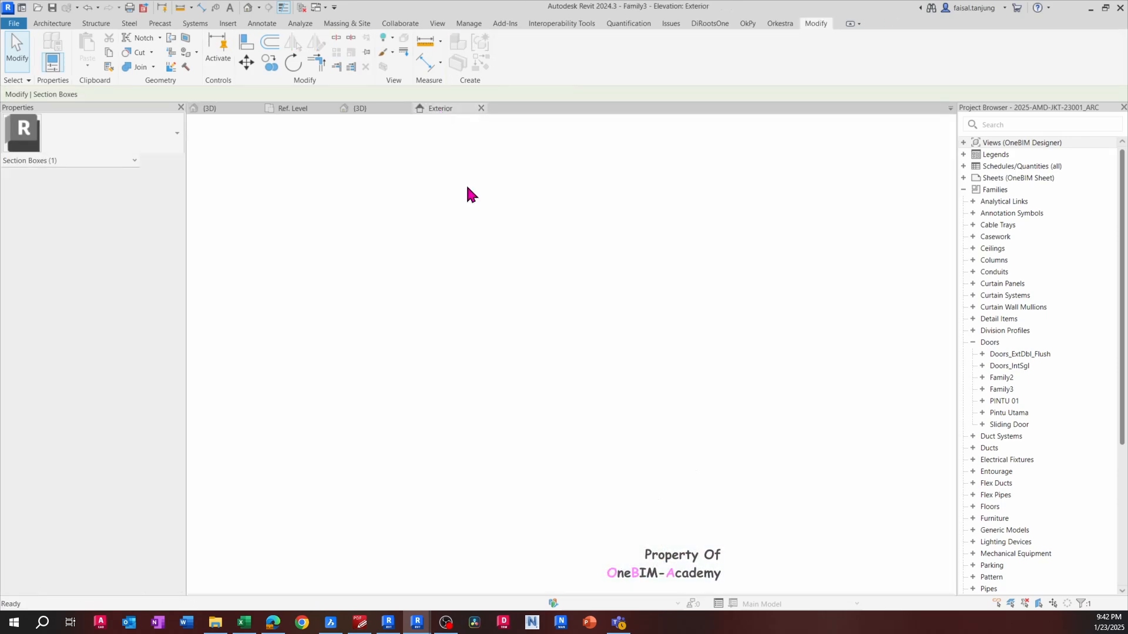
middle_click_drag(433, 221, 451, 266)
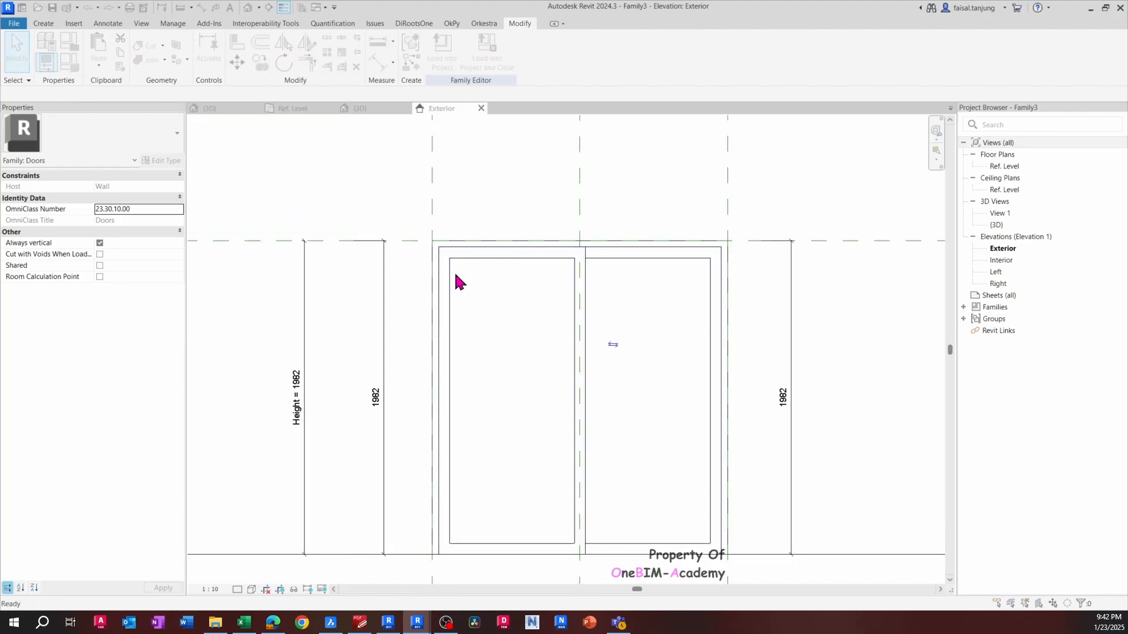
key("ctrl+s")
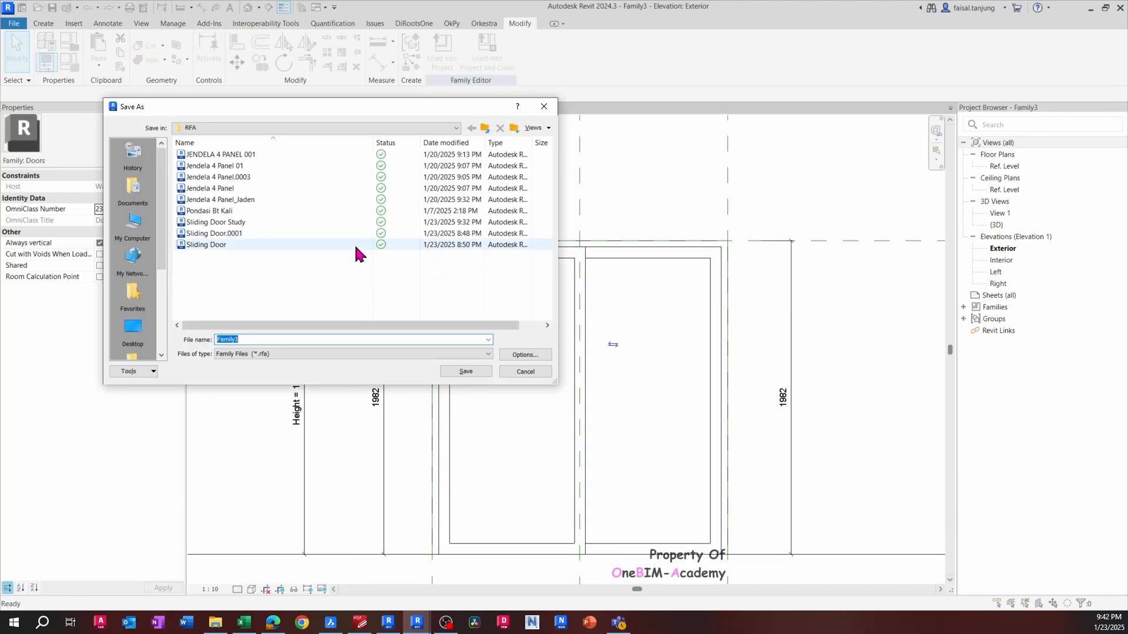
left_click(220, 245)
left_click(251, 340)
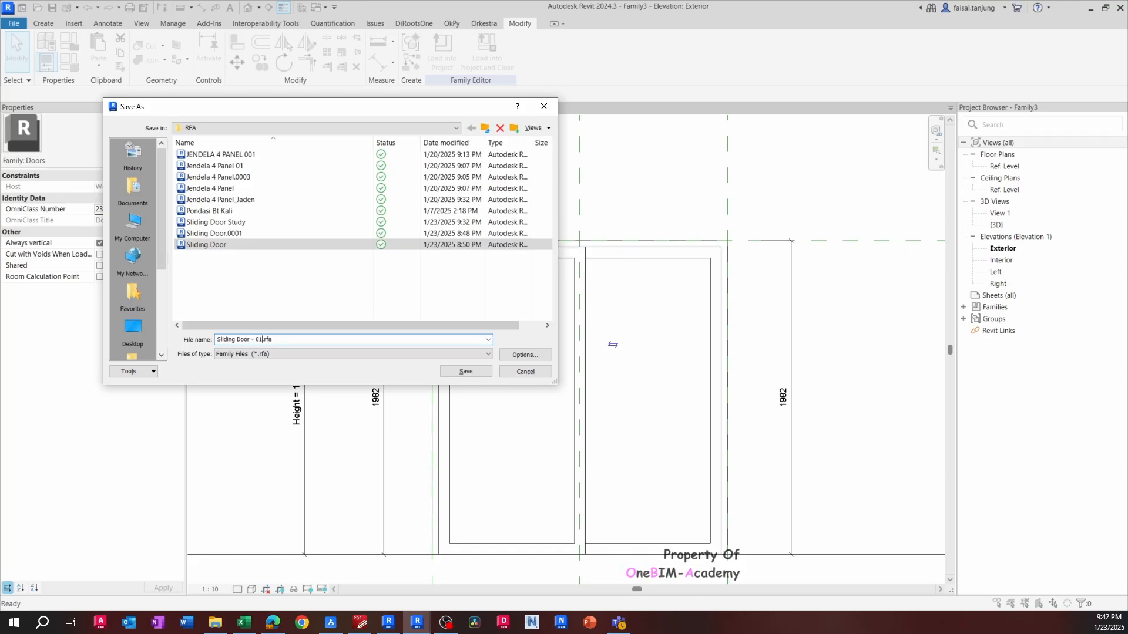
left_click(524, 355)
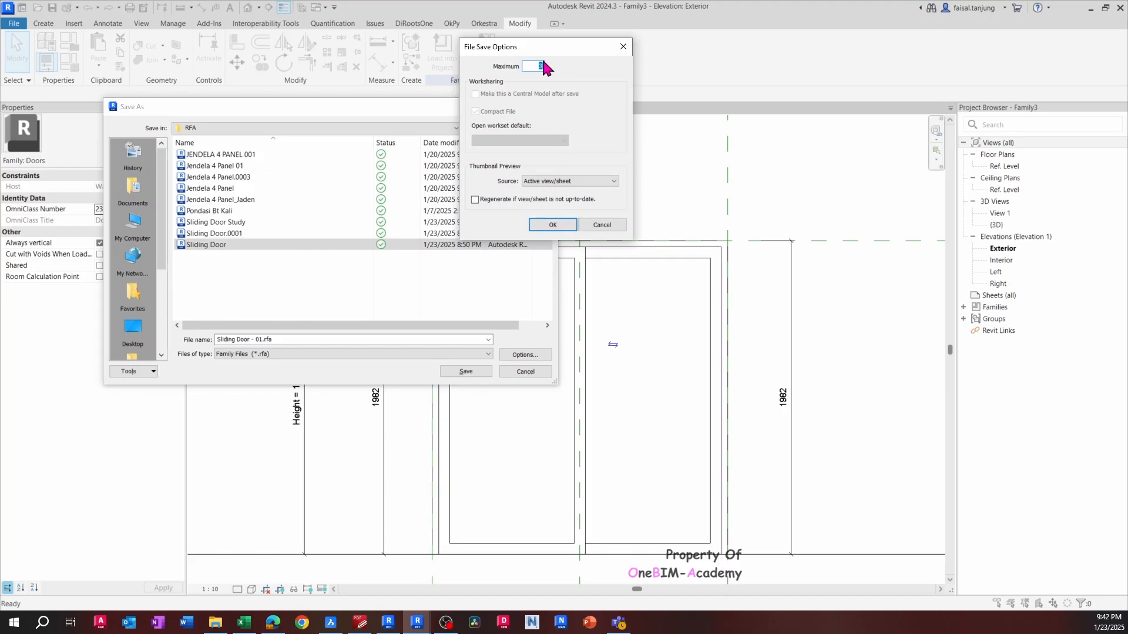
left_click(563, 223)
left_click(465, 371)
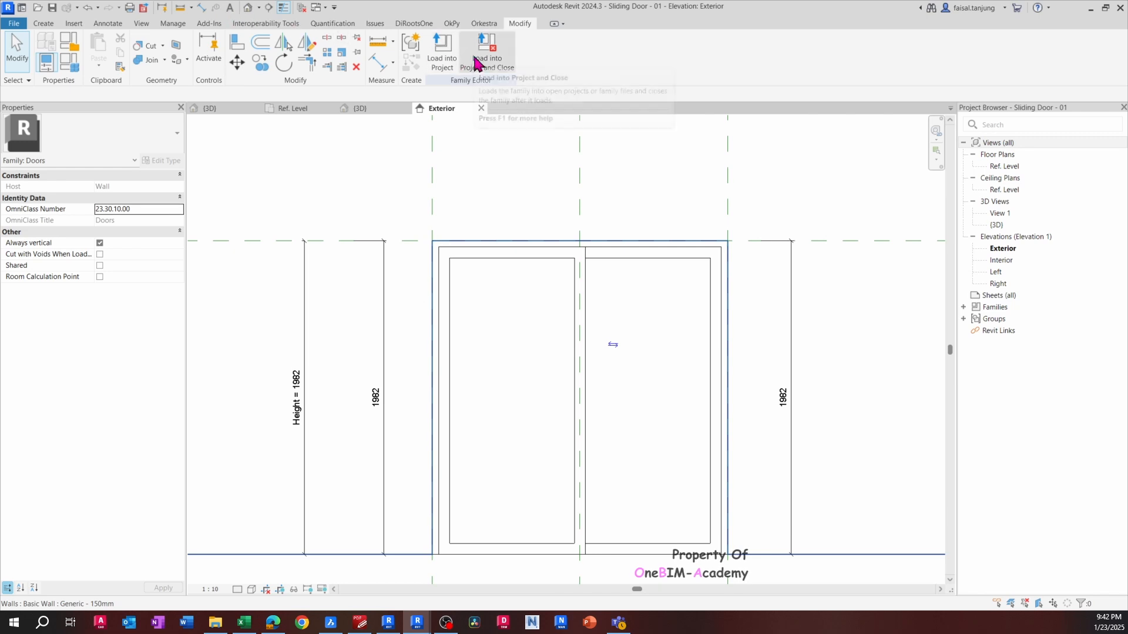
left_click(496, 69)
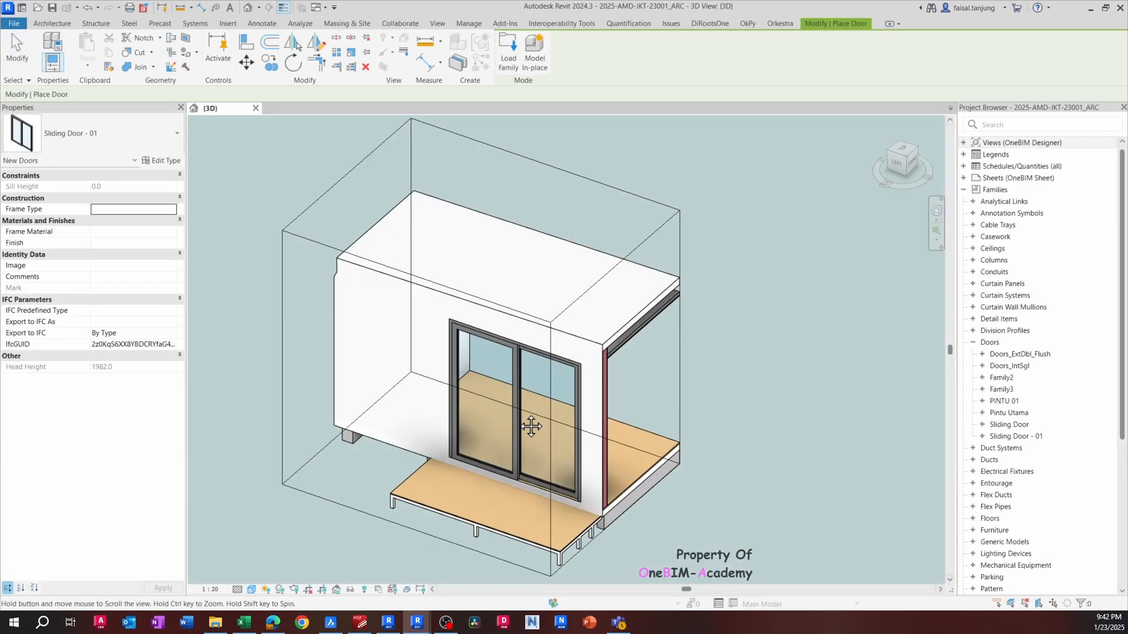
scroll(511, 408, "up", 4)
key("Escape")
scroll(539, 366, "up", 1)
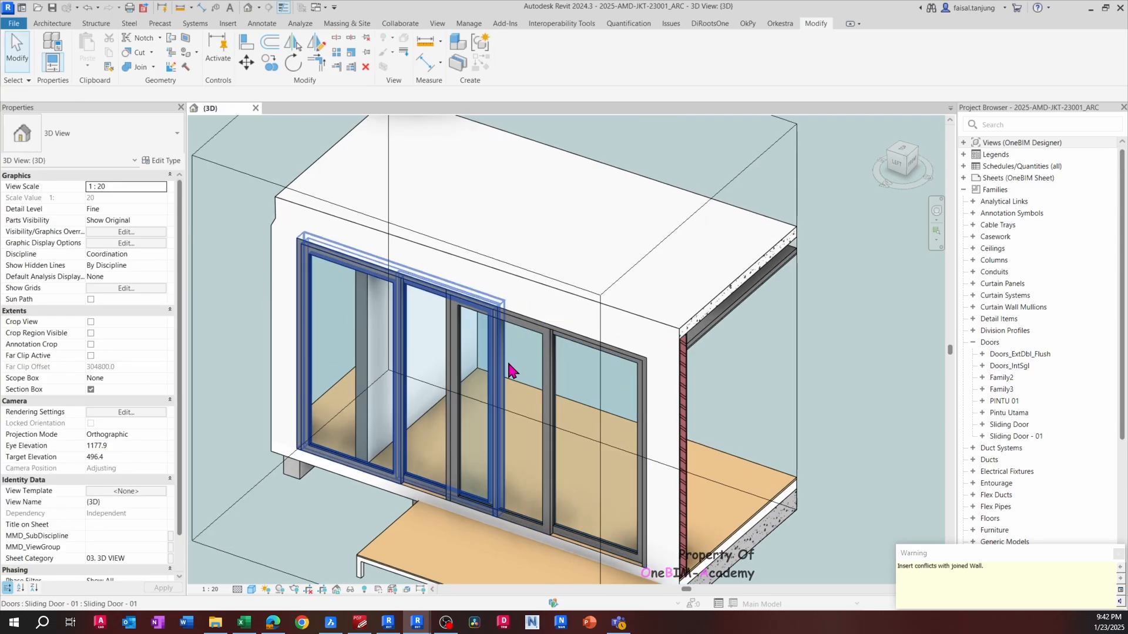
key("a")
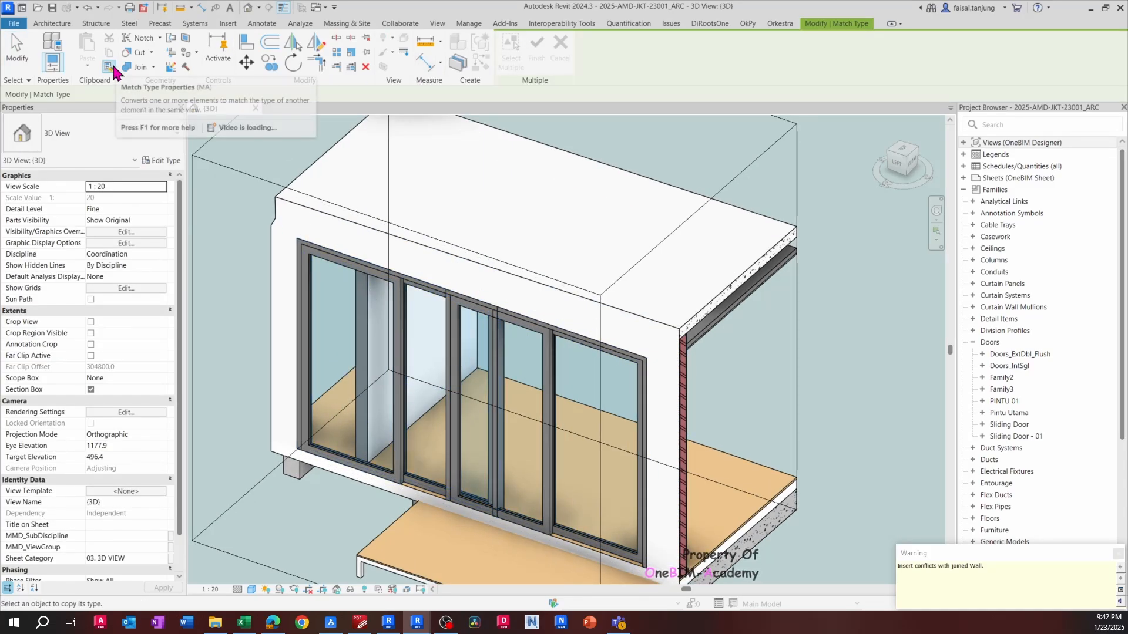
left_click(315, 314)
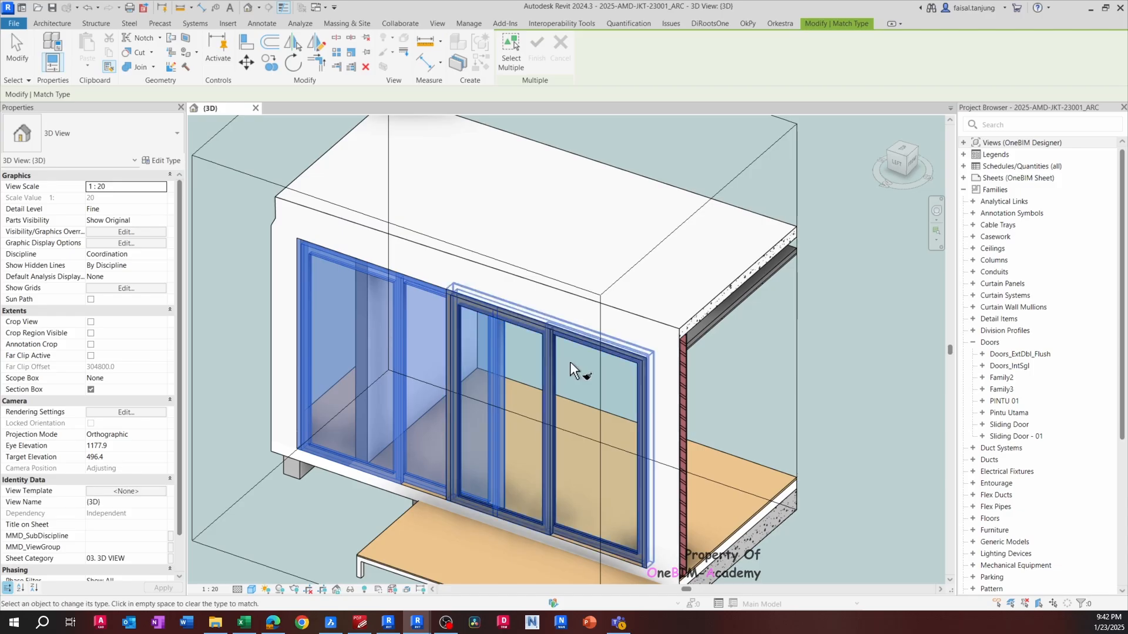
key("Escape")
key("Escape")
Delete the duplicate sliding door overlapping the original and turn off the 3D view's section box
left_click(400, 288)
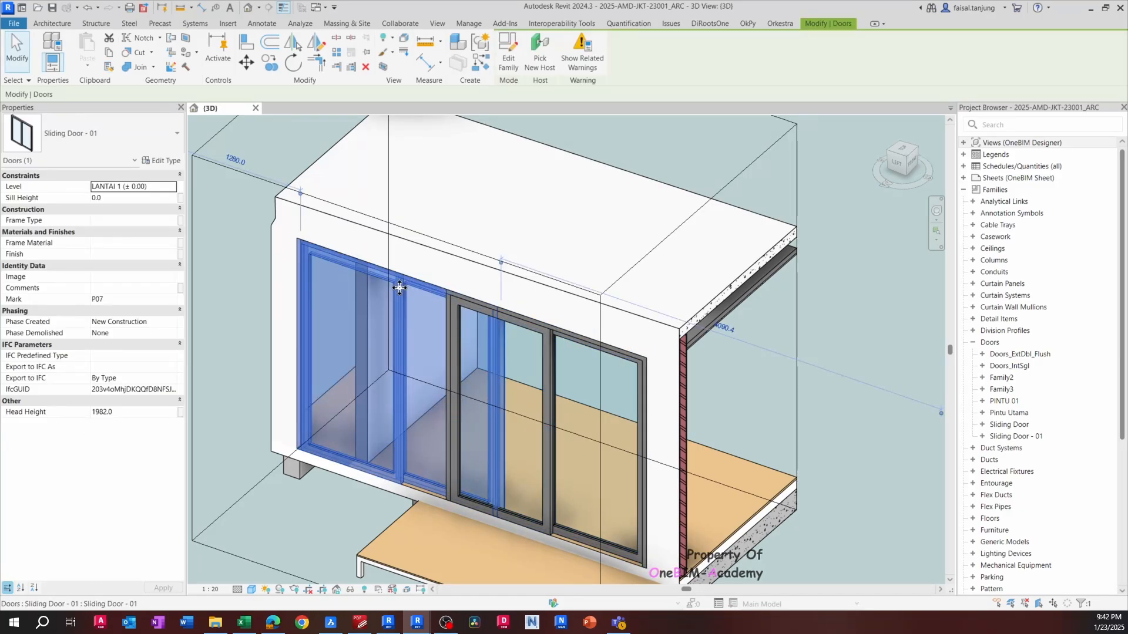
key("Delete")
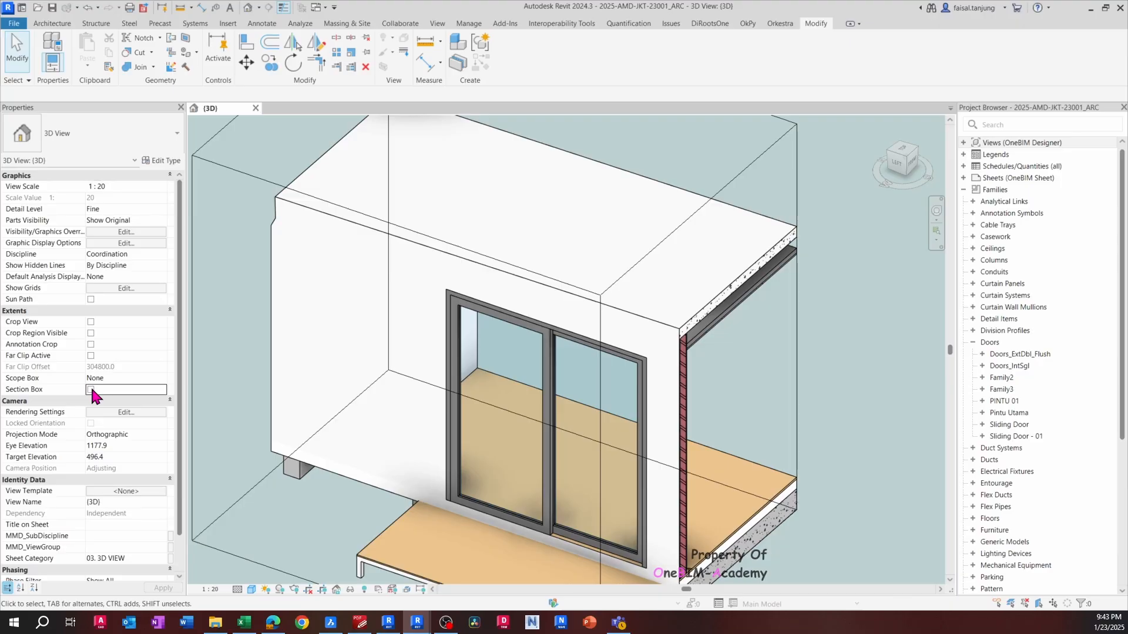
scroll(485, 302, "down", 2)
middle_click_drag(573, 464, 541, 523, "shift")
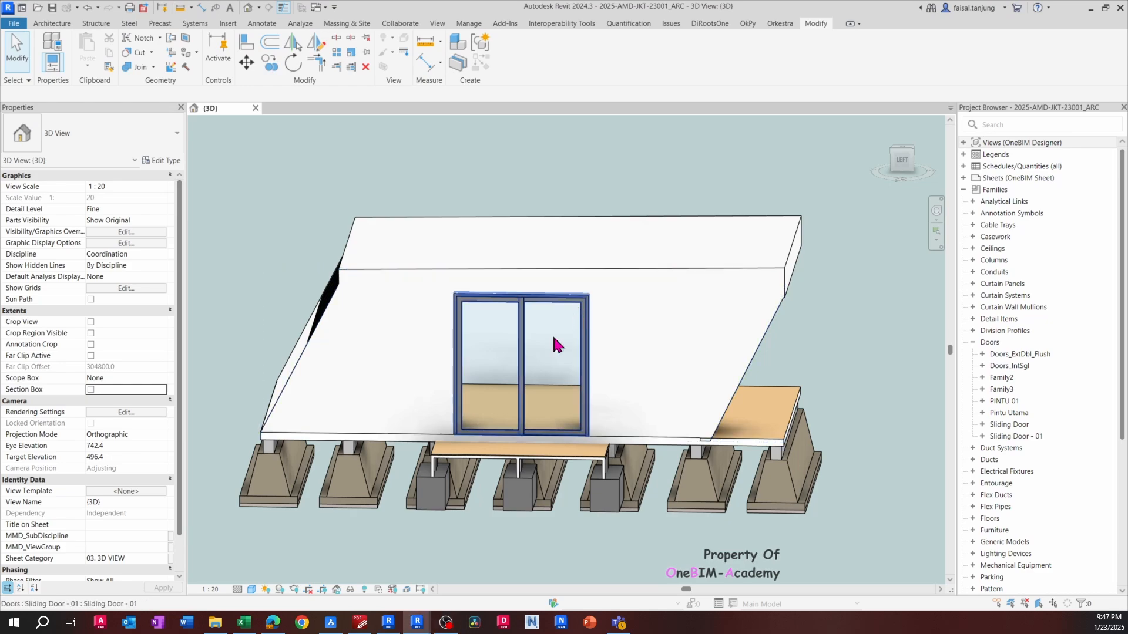
Switch to BricsCAD and examine the bathroom door in the XR Jaden Layout.dwg floor plans
left_click(331, 622)
scroll(405, 426, "down", 5)
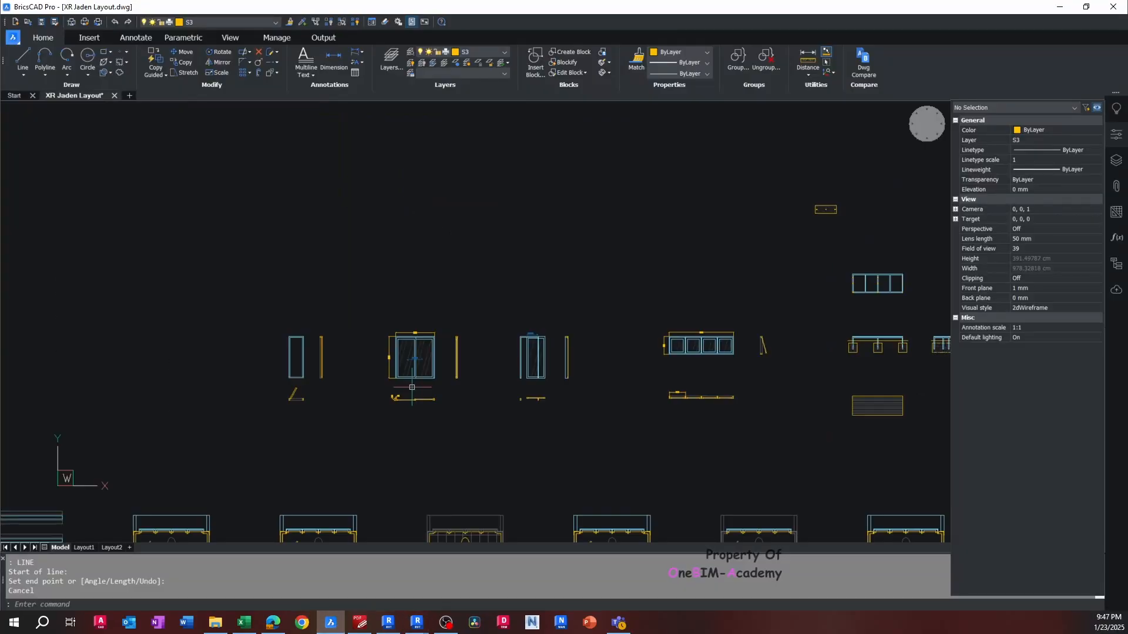
mouse_move(379, 394)
middle_mouse_down()
mouse_move(430, 340)
mouse_move(377, 246)
middle_mouse_up()
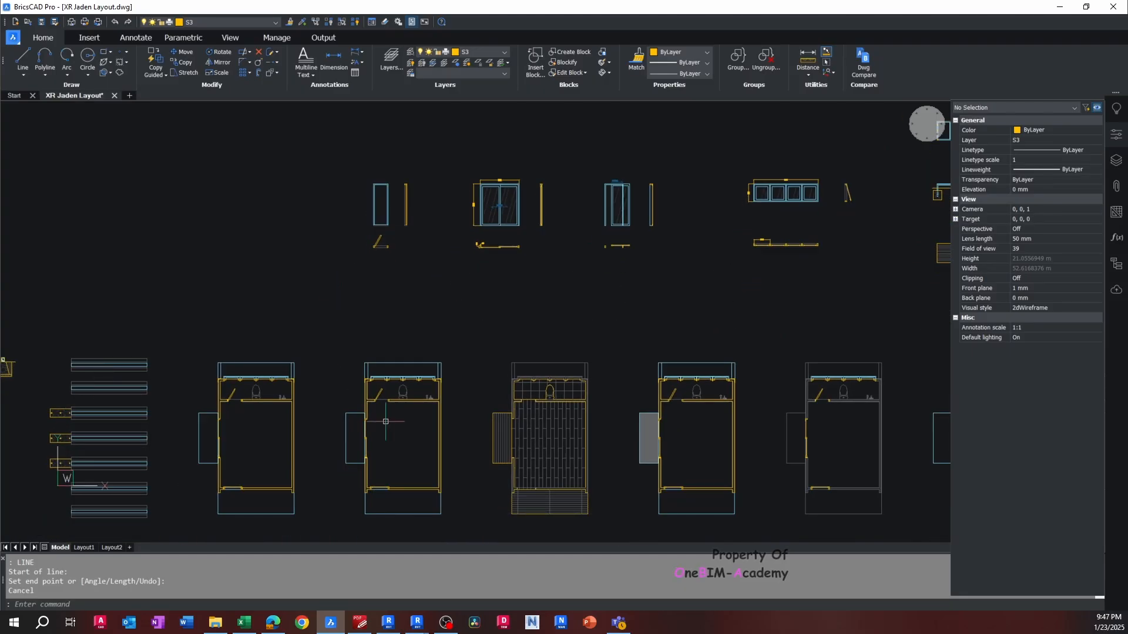
scroll(378, 399, "up", 5)
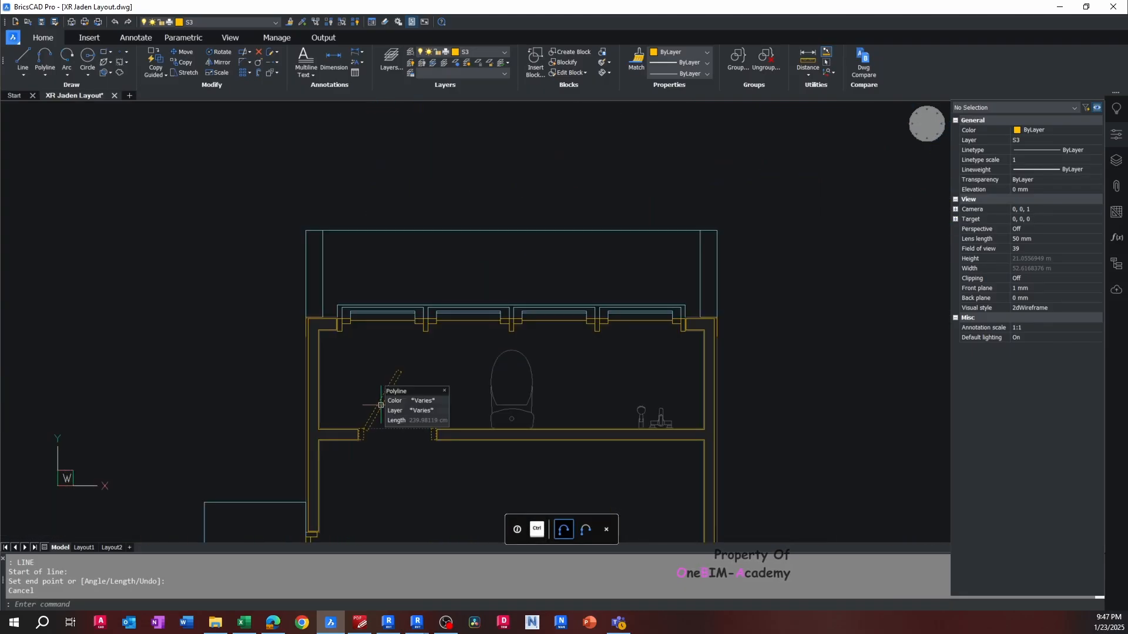
scroll(378, 390, "down", 3)
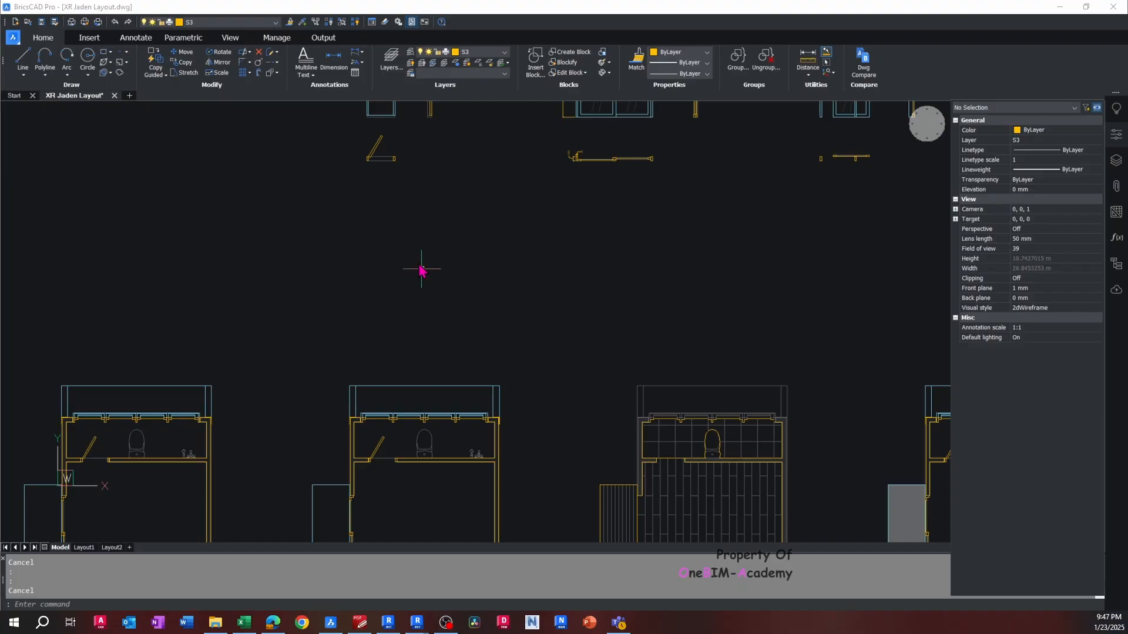
Switch back to Revit and make Doors_IntSgl 700x2110mm the current type for placing doors
key("alt+Tab")
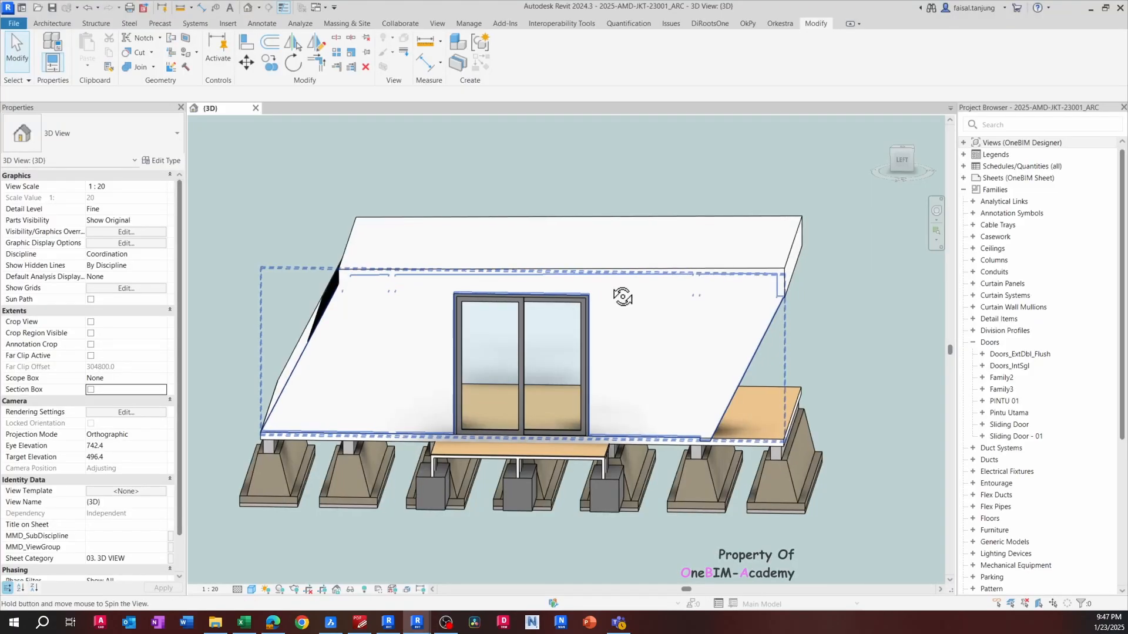
middle_click_drag(620, 227, 464, 329, "shift")
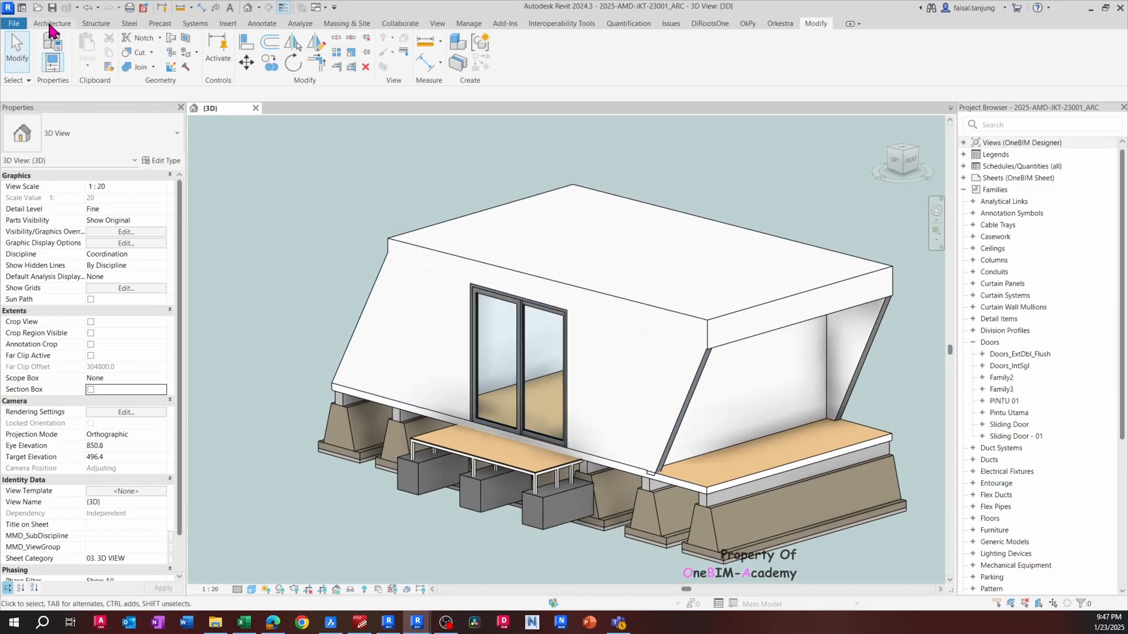
left_click(50, 22)
left_click(71, 48)
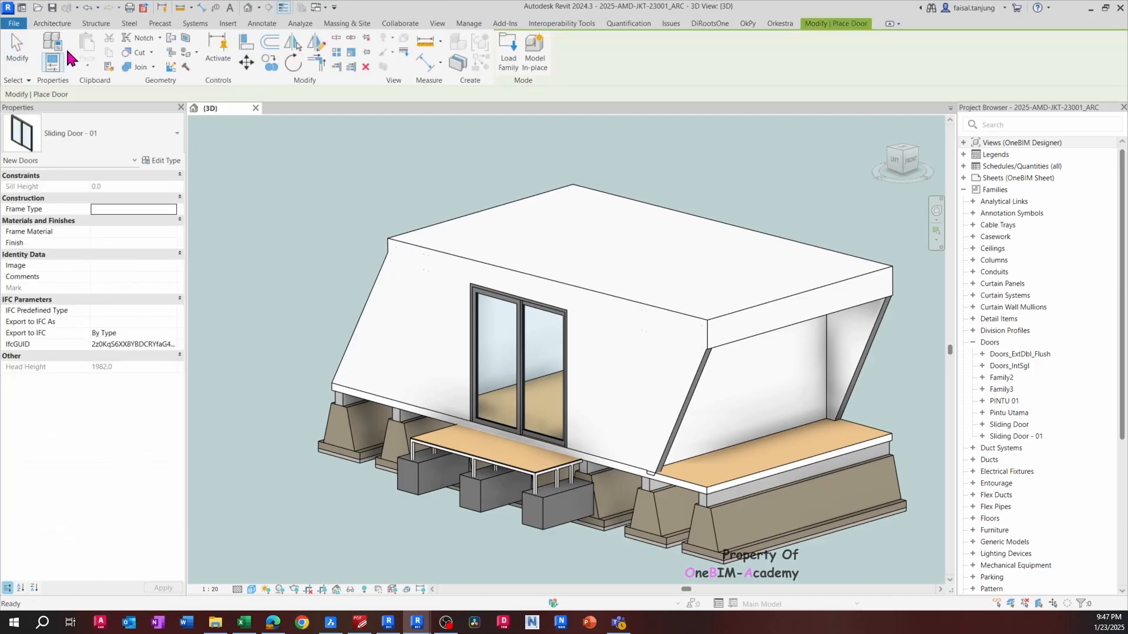
left_click(74, 139)
scroll(84, 283, "up", 5)
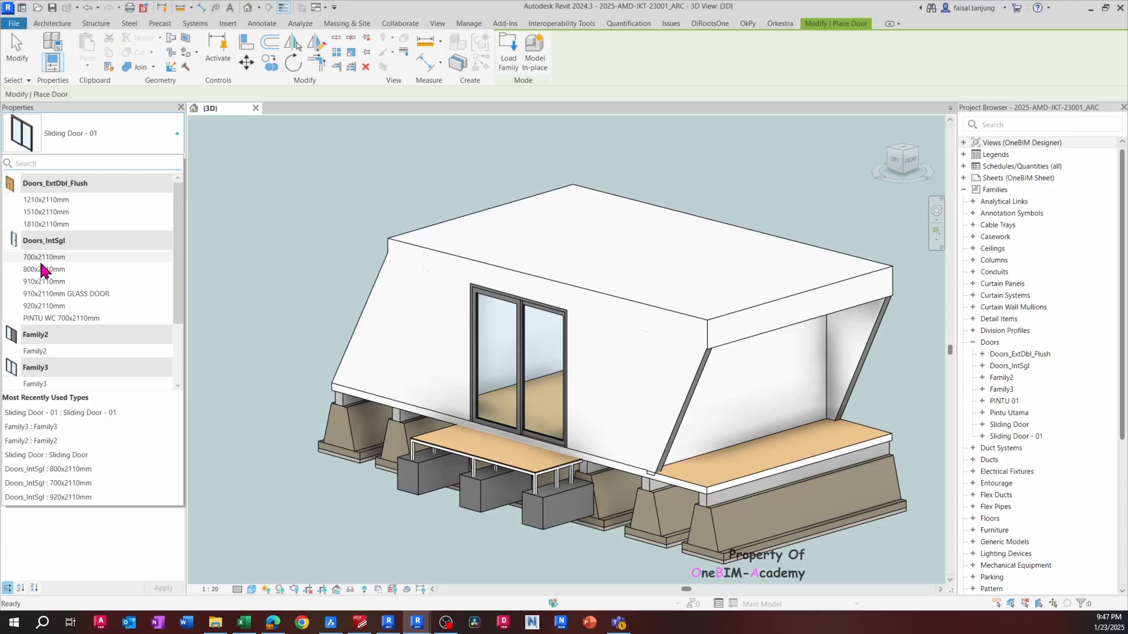
left_click(47, 259)
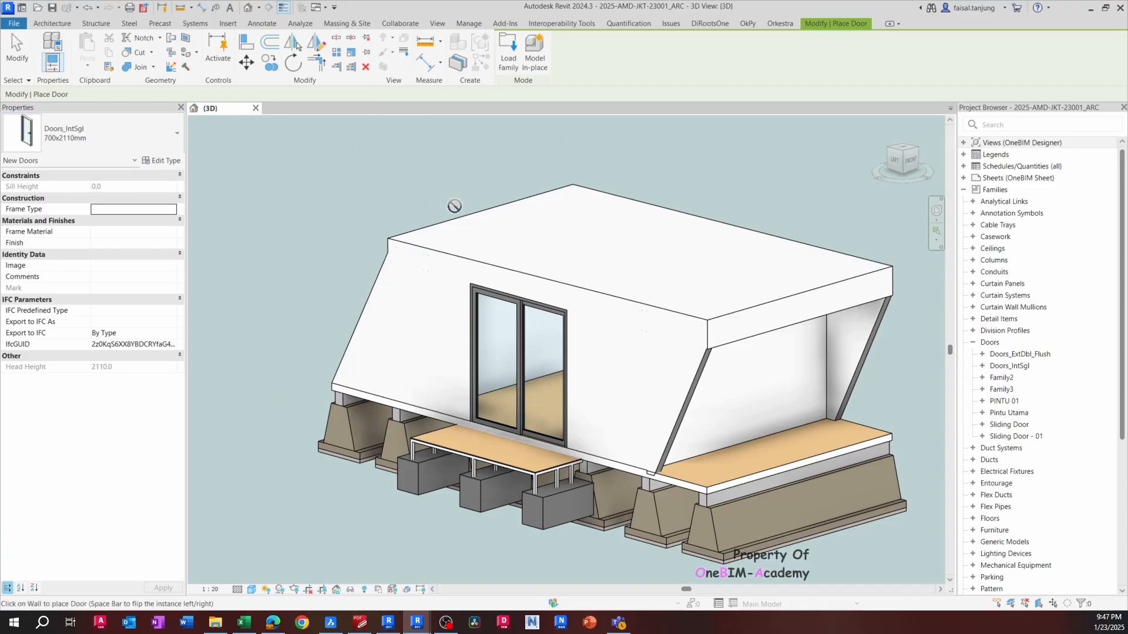
key("Escape")
key("Escape")
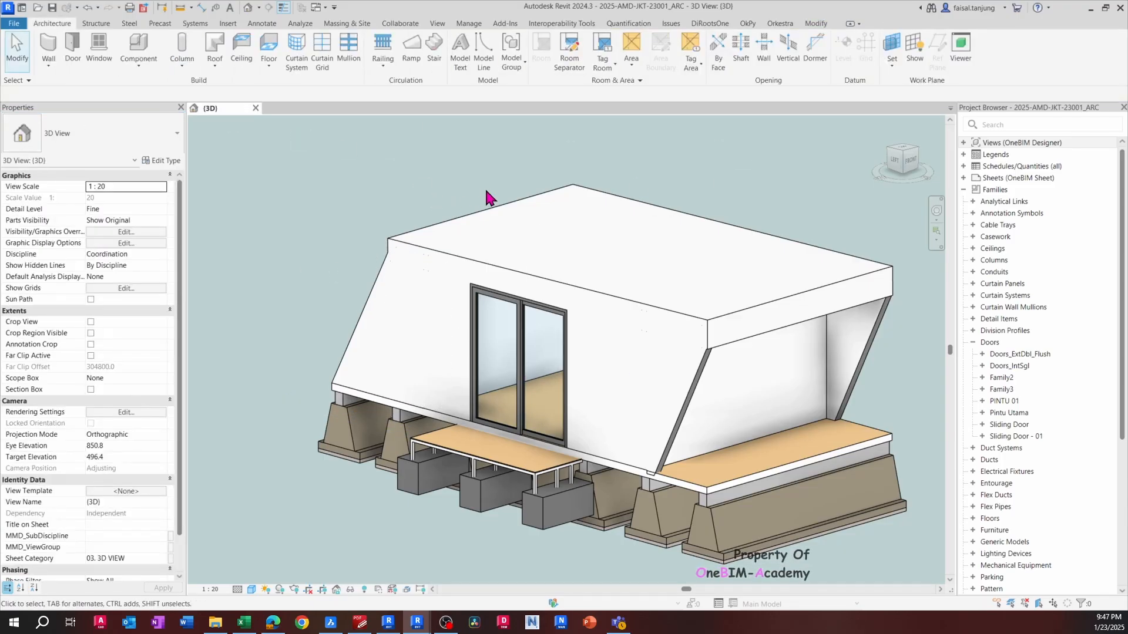
Collapse the project's view and family tree, then open the LANTAI 1 (± 0.00) floor plan under 00. DATA PLAN
scroll(1010, 225, "down", 6)
right_click(1002, 224)
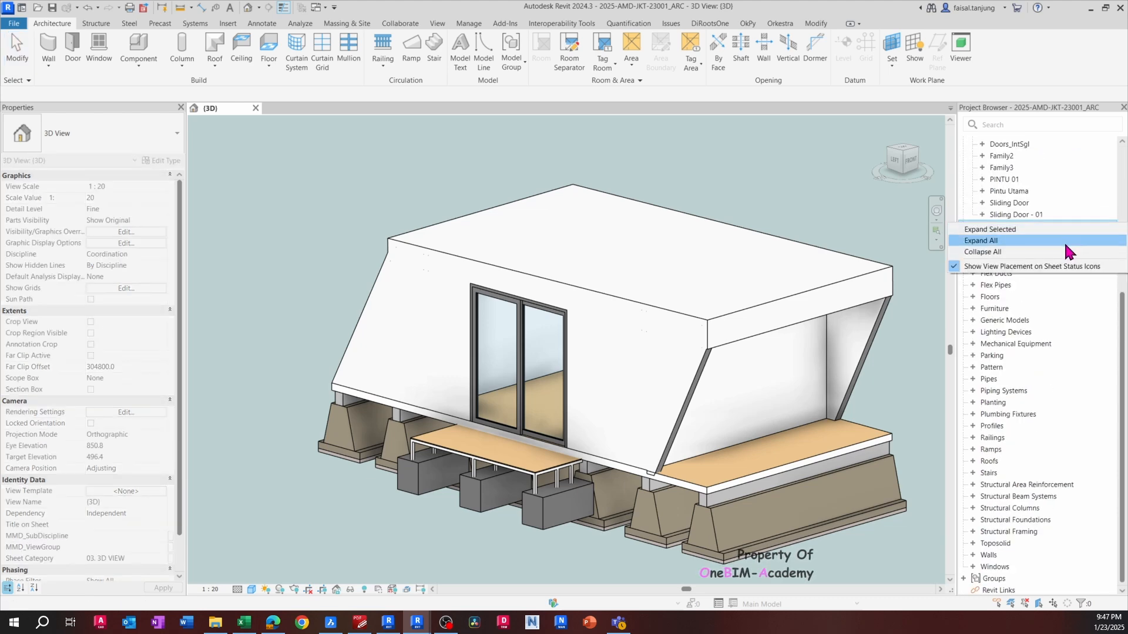
left_click(1061, 251)
double_click(1002, 144)
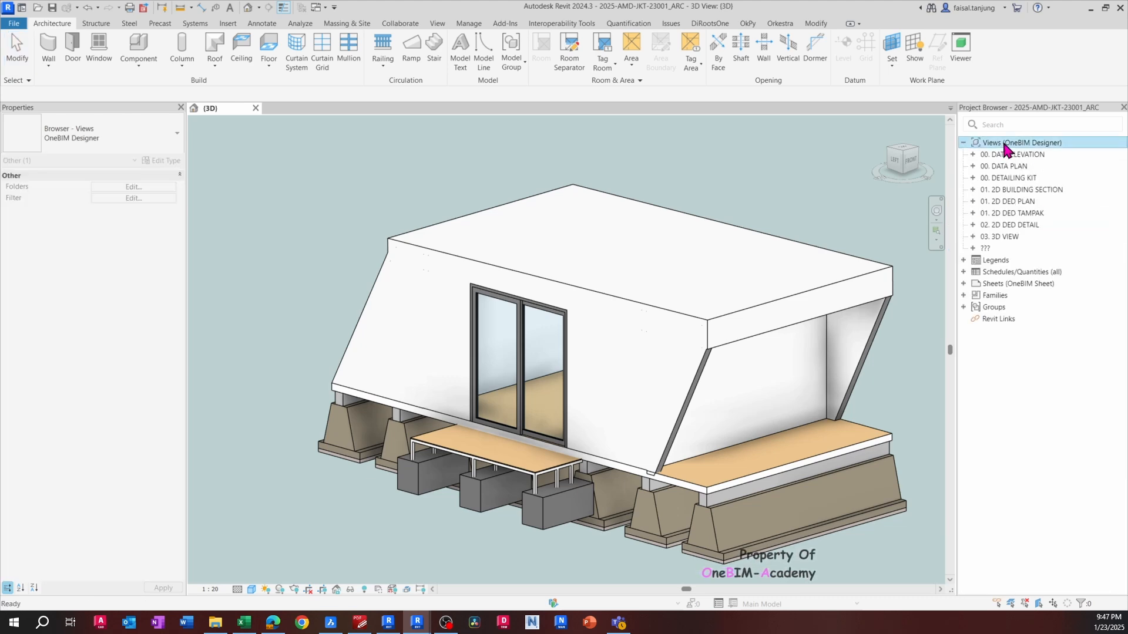
double_click(1005, 168)
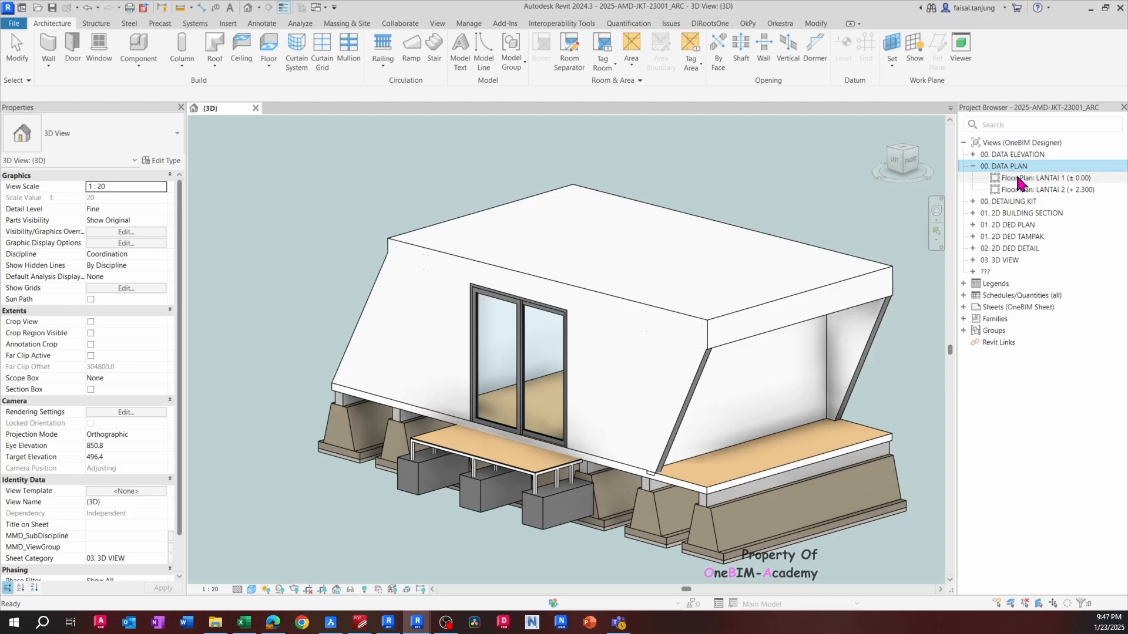
double_click(1018, 183)
scroll(529, 305, "up", 3)
middle_click_drag(558, 327, 561, 316)
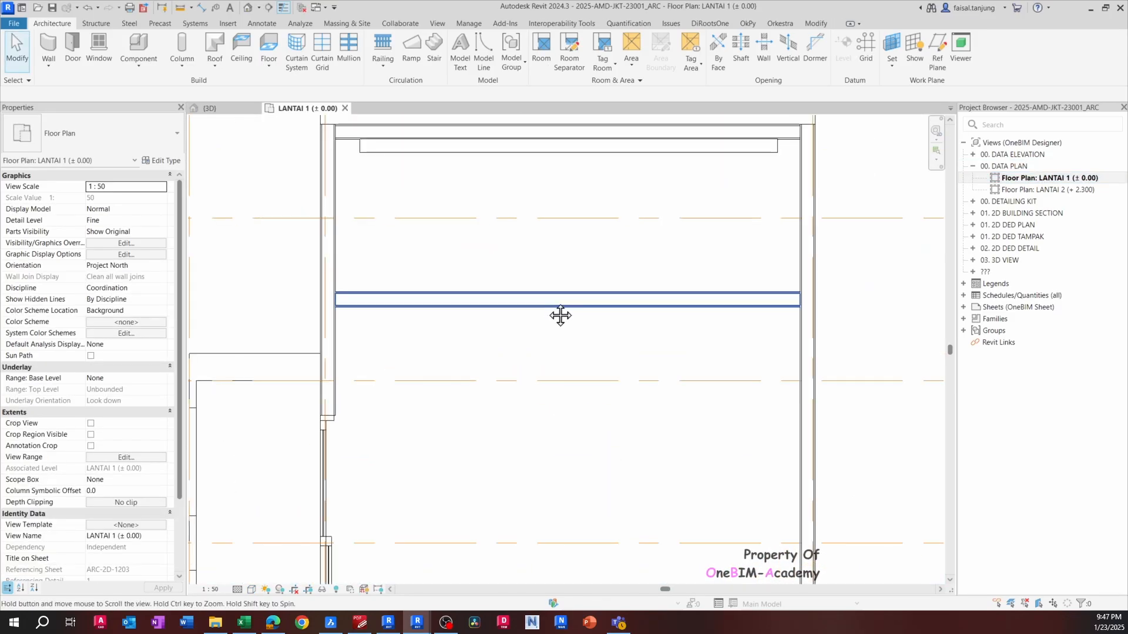
Place a Doors_IntSgl 700x2110mm door in the horizontal partition wall, about 420 mm from the left wall
left_click(78, 58)
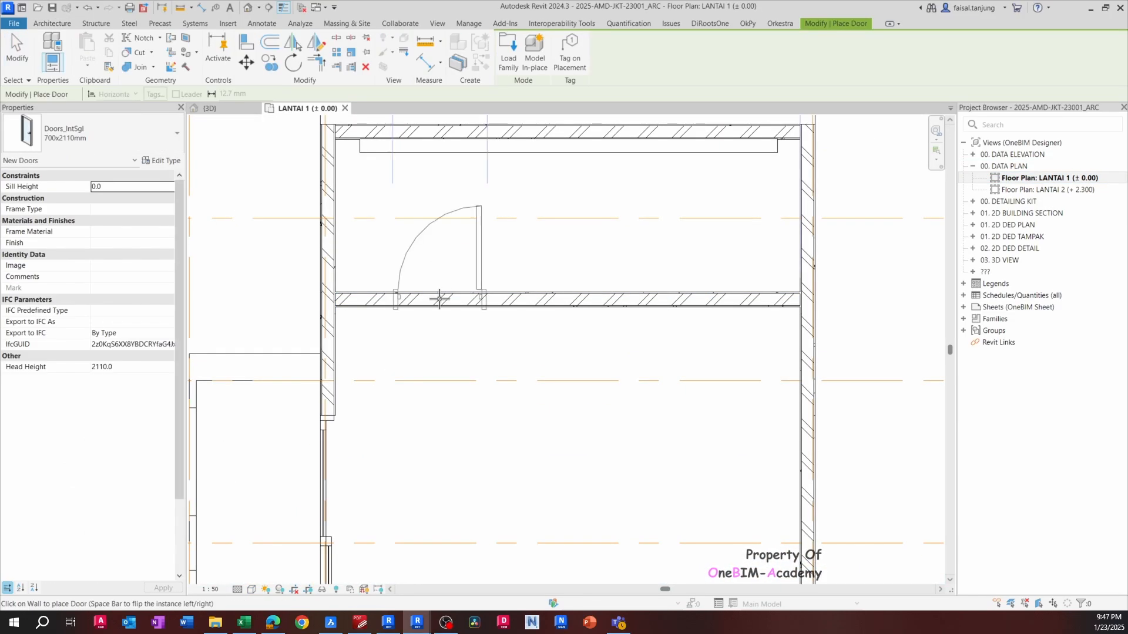
left_click(450, 313)
key("Escape")
key("Escape")
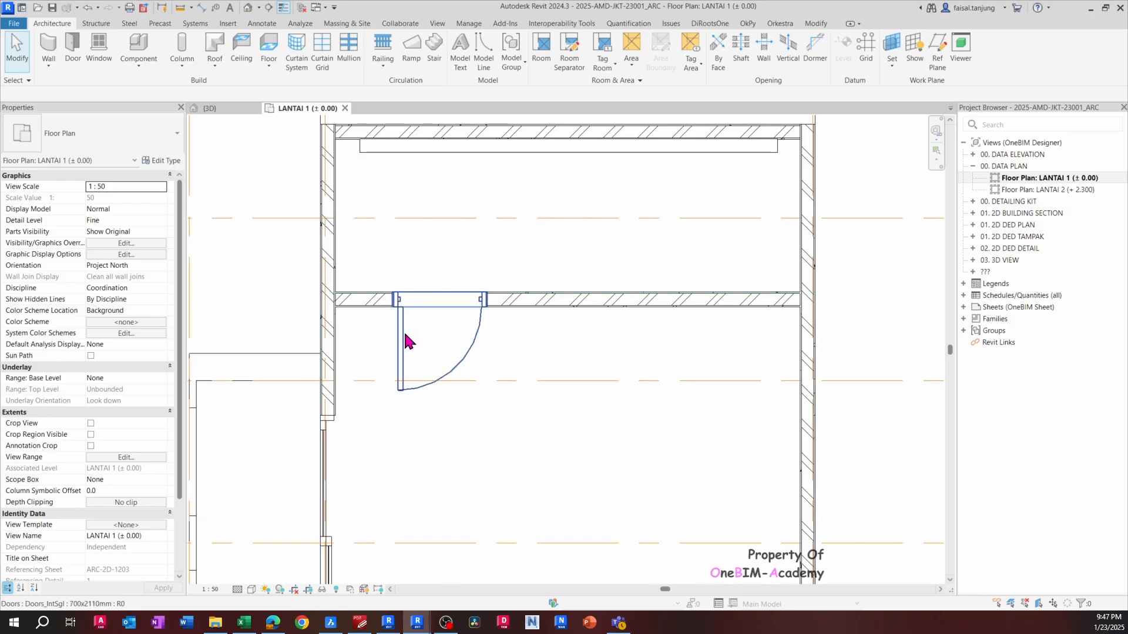
Try flipping the new partition door's facing and hinge side
left_click(401, 327)
scroll(440, 329, "up", 2)
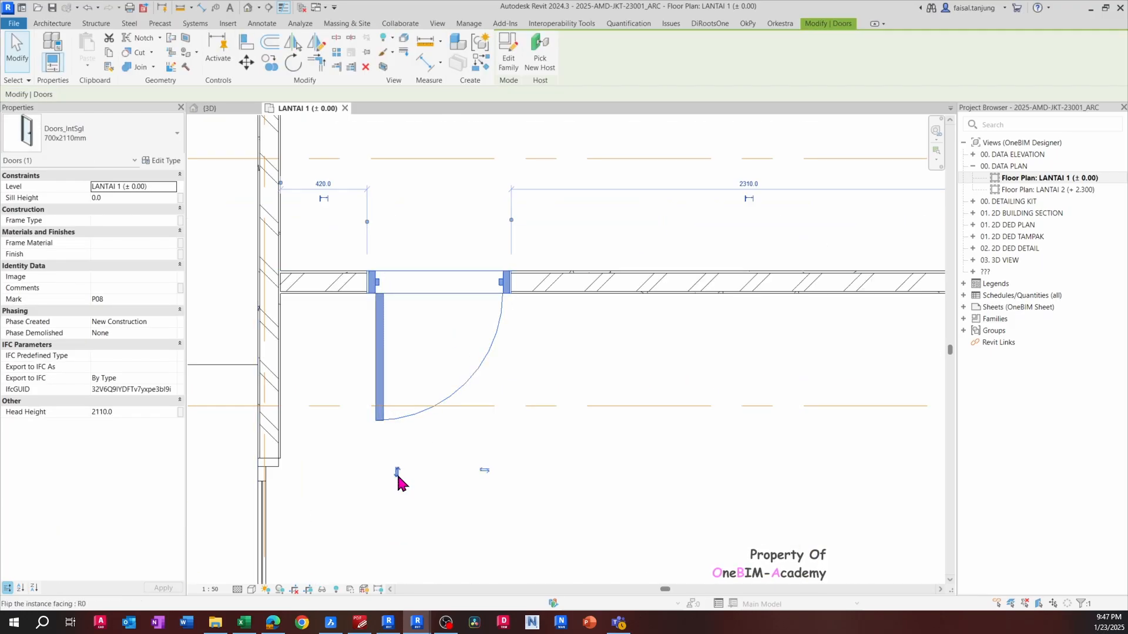
left_click(397, 472)
middle_click_drag(423, 222, 438, 409)
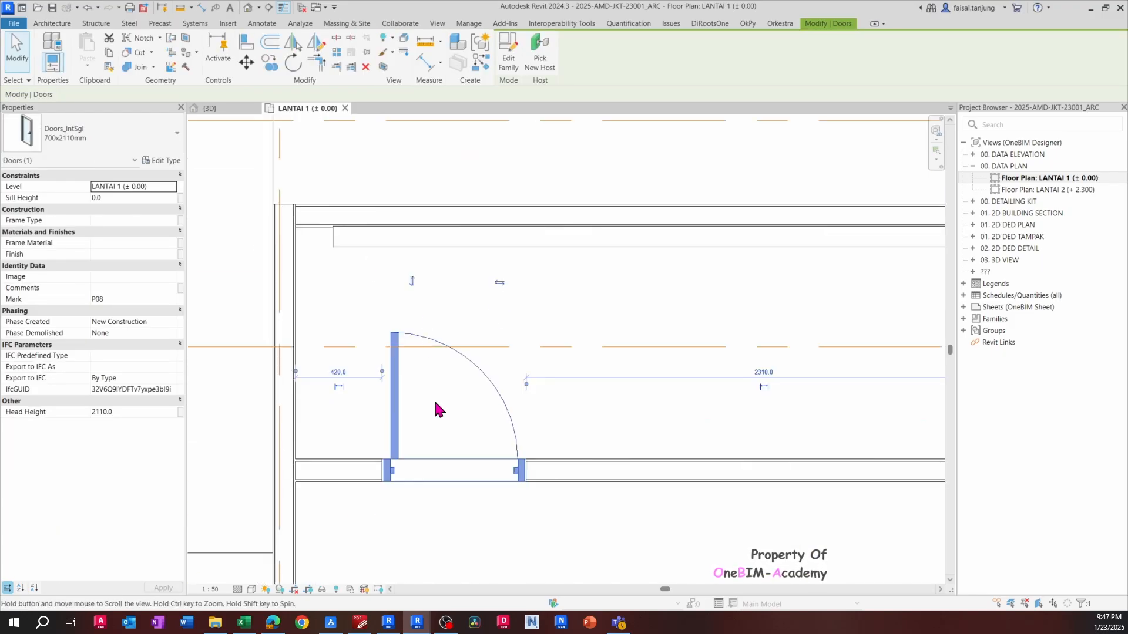
left_click(505, 282)
left_click(411, 282)
middle_click_drag(418, 314, 410, 252)
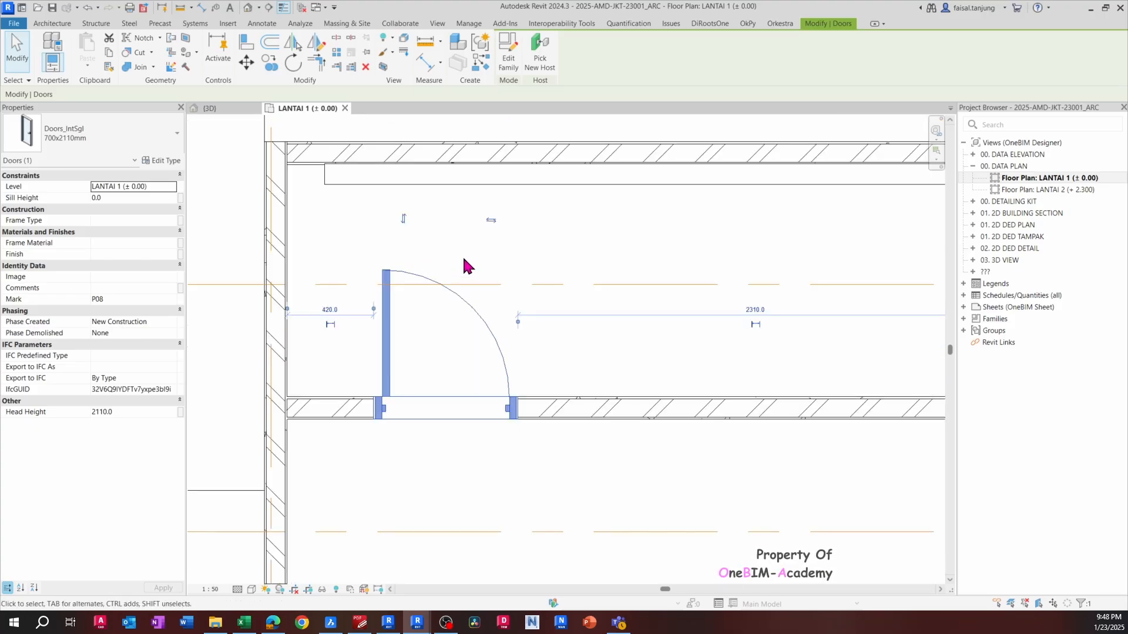
Cycle the partition door repeatedly through its possible swing orientations
key("space")
key("space")
key("space")
key("space")
key("space")
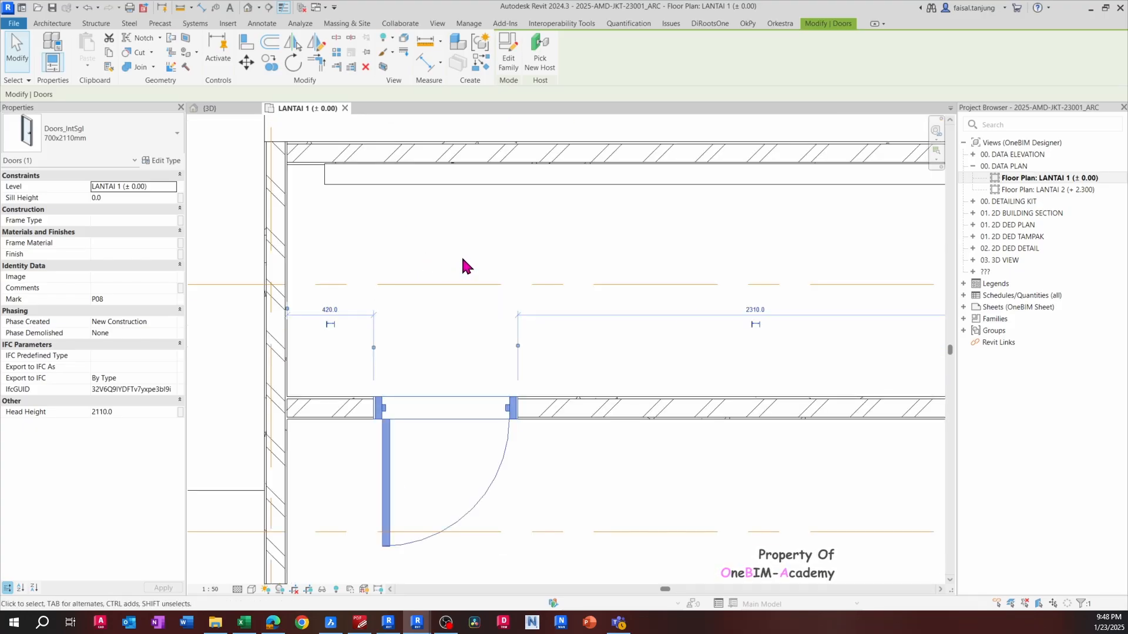
scroll(415, 529, "down", 3)
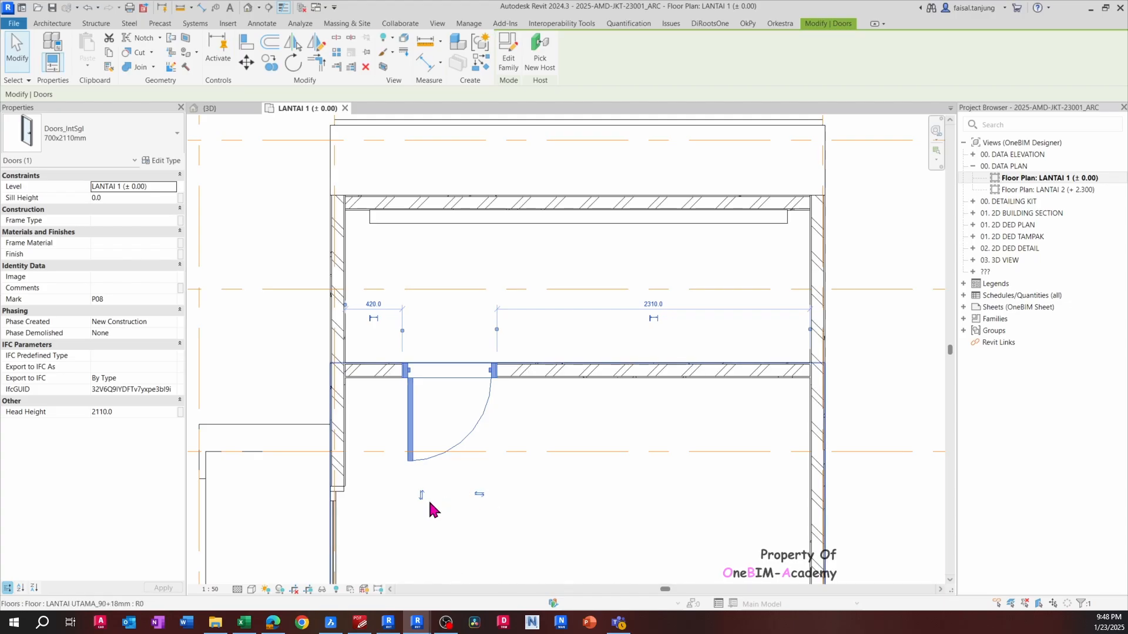
key("space")
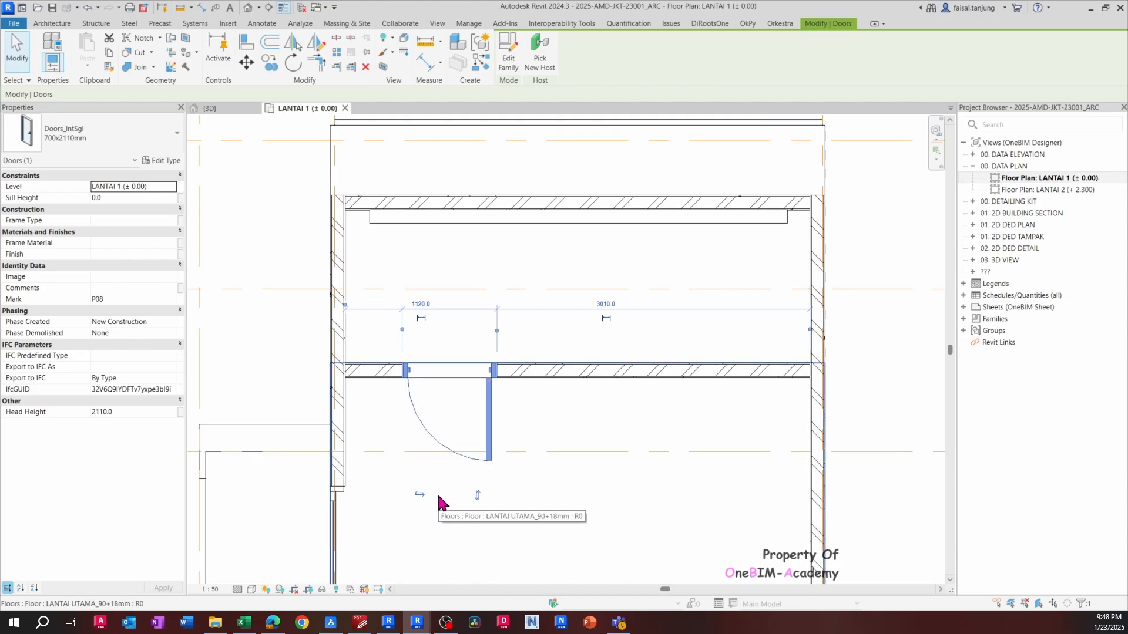
key("space")
key("space")
key("space")
key("space")
key("space")
key("space")
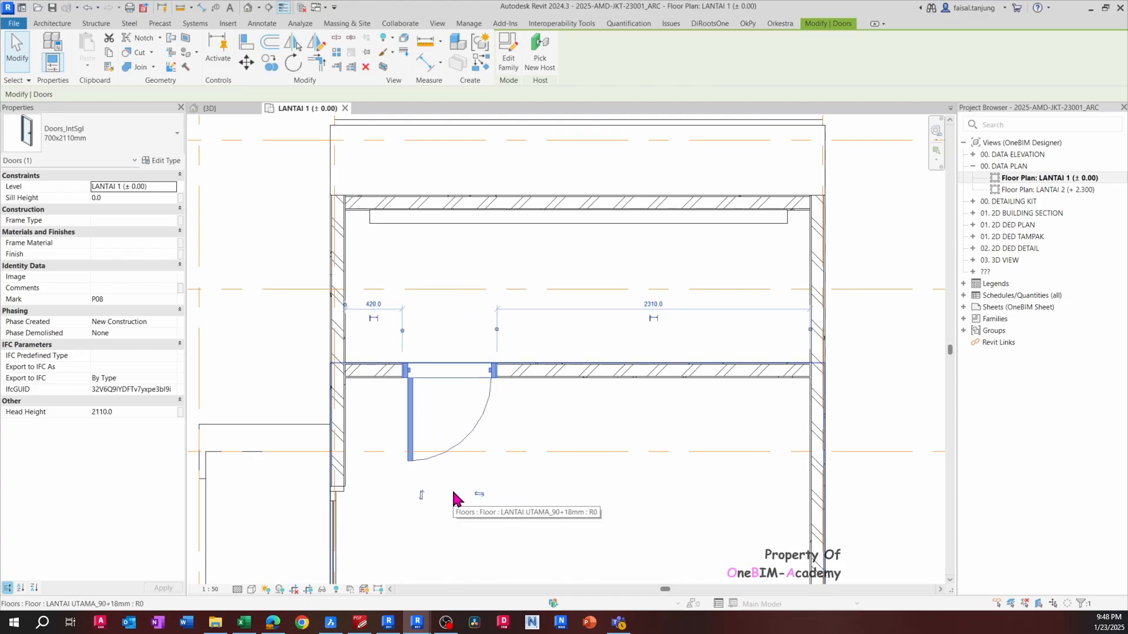
Check the bathroom door's swing in the BricsCAD plan and flip the Revit door to open into the bathroom, hinged on its left jamb
key("alt+Tab")
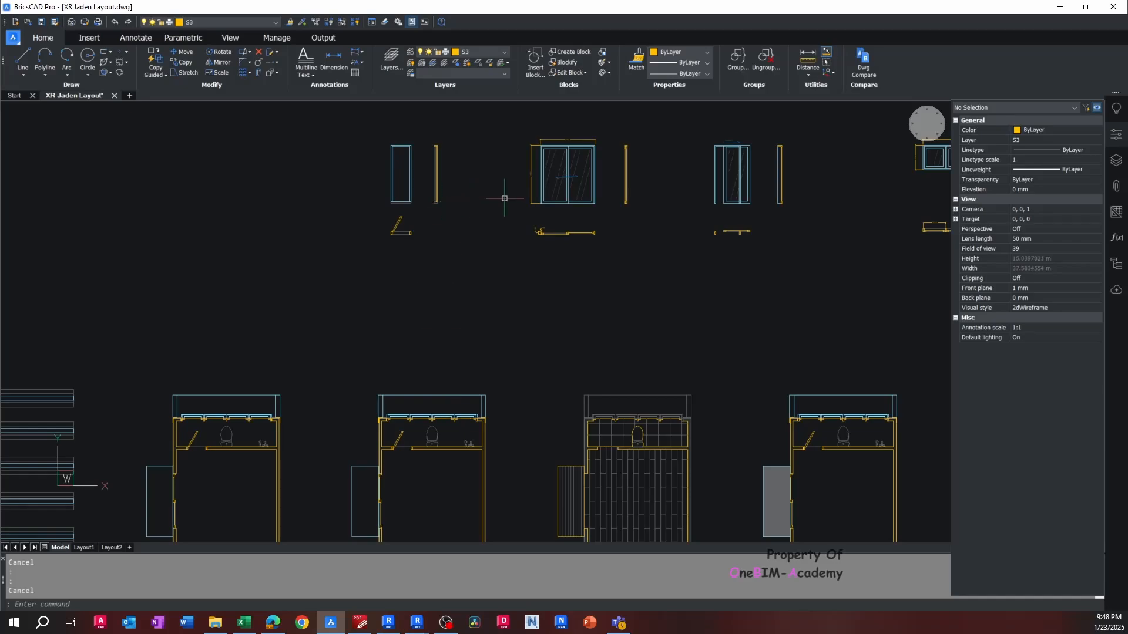
middle_click_drag(402, 474, 481, 407)
scroll(479, 383, "up", 5)
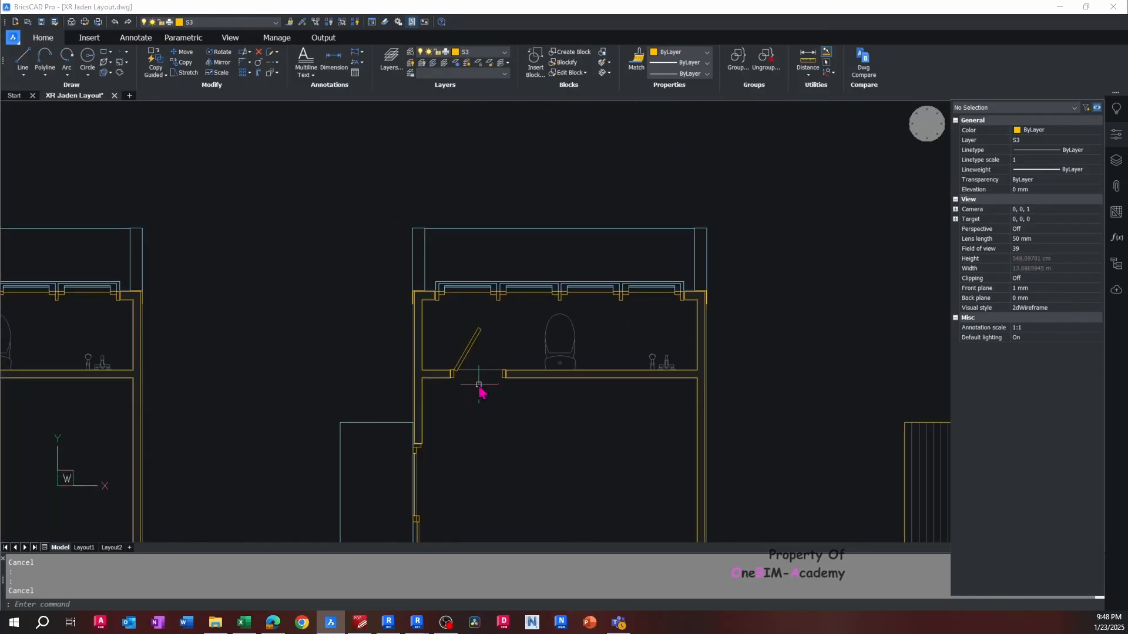
key("alt+Tab")
key("space")
key("space")
key("space")
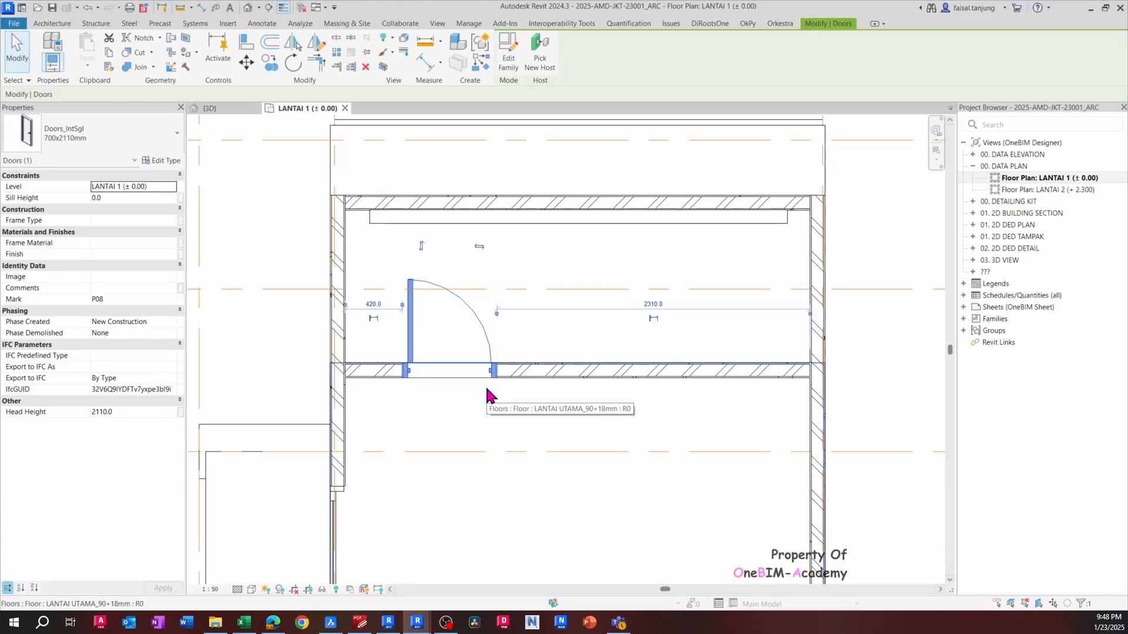
key("Escape")
left_click(450, 345)
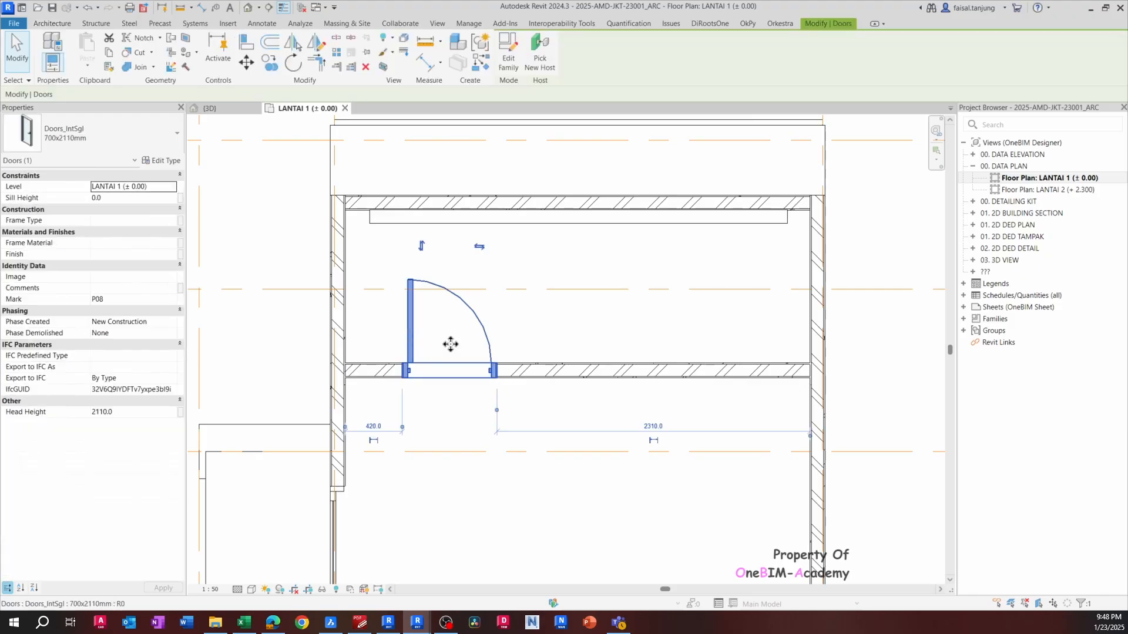
Check the house model with the new interior door in the 3D view
left_click(219, 107)
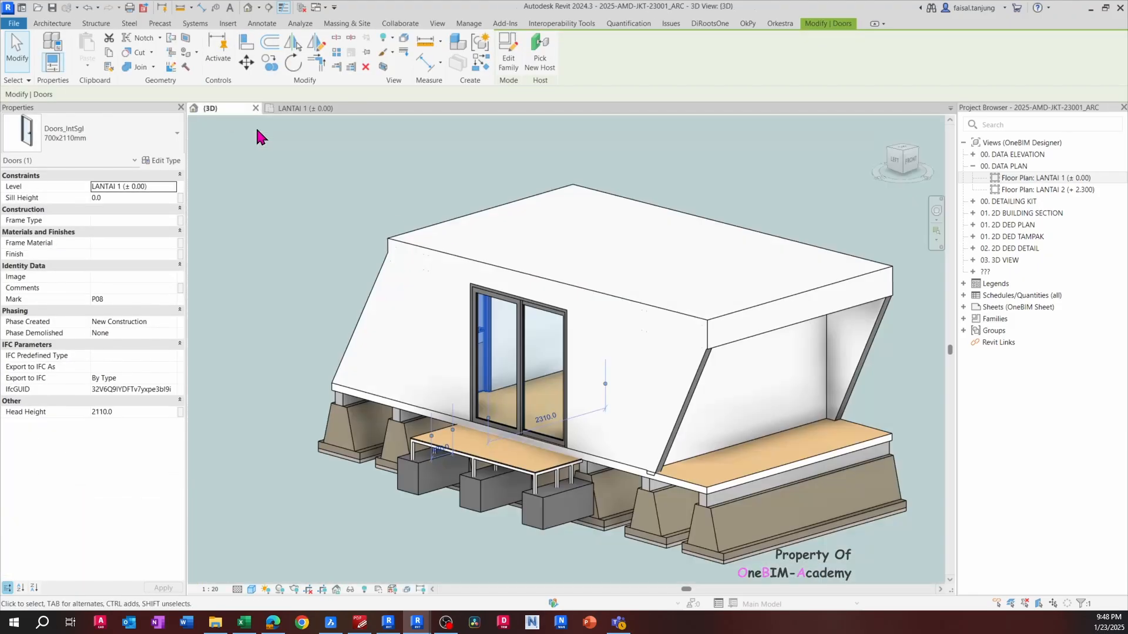
scroll(456, 246, "down", 2)
middle_click_drag(651, 314, 623, 312, "shift")
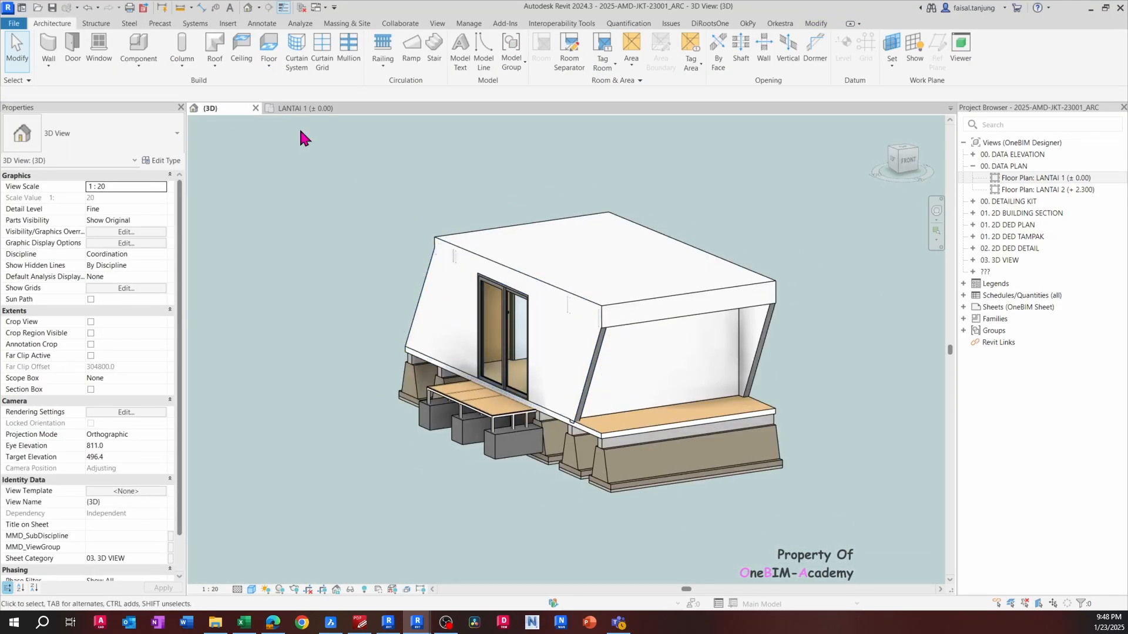
Enclose the whole house in a section box and cut back its front to expose the interior
left_click_drag(298, 130, 733, 535)
key("b")
key("x")
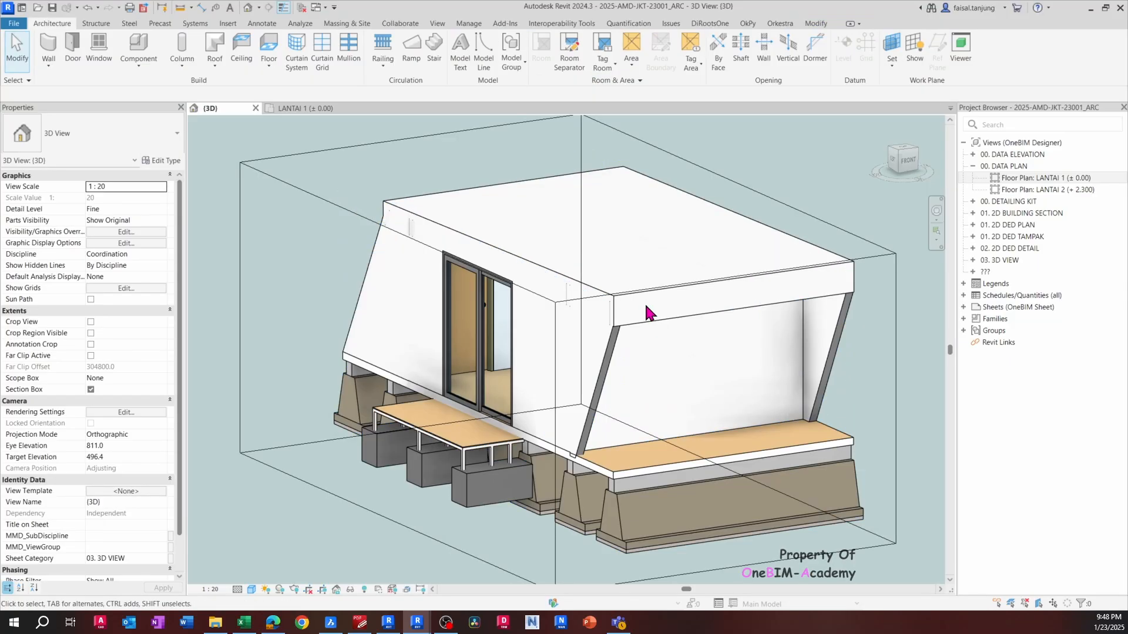
left_click(757, 281)
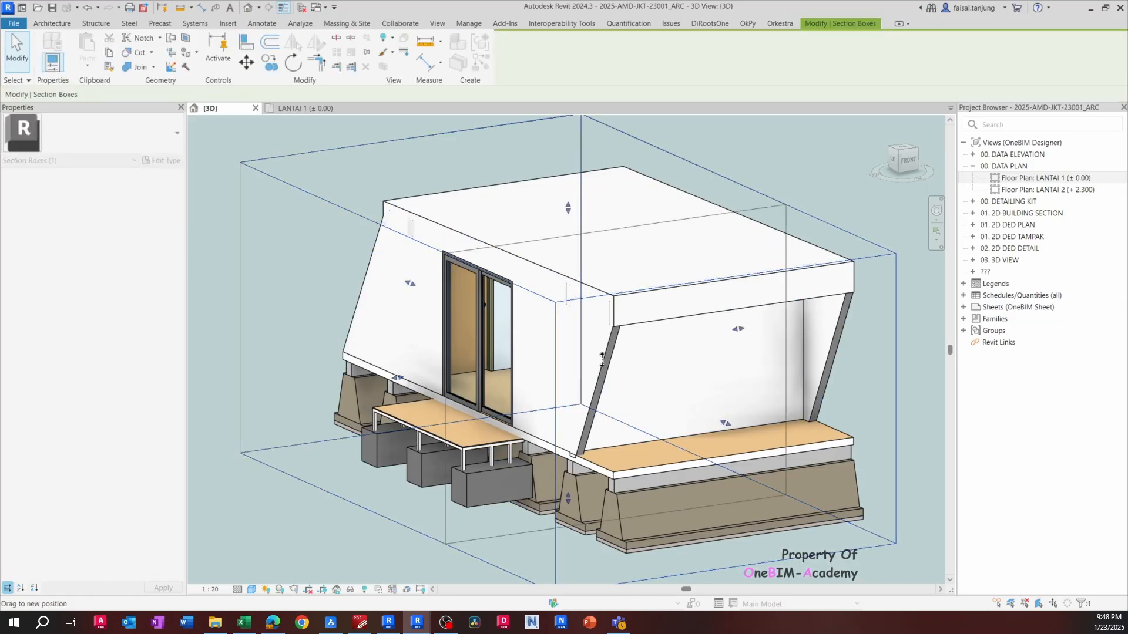
left_click_drag(578, 351, 573, 350)
Select the bathroom door in the partition wall through the sectioned 3D view
middle_click_drag(561, 352, 496, 324, "shift")
scroll(460, 280, "up", 1)
left_click(459, 274)
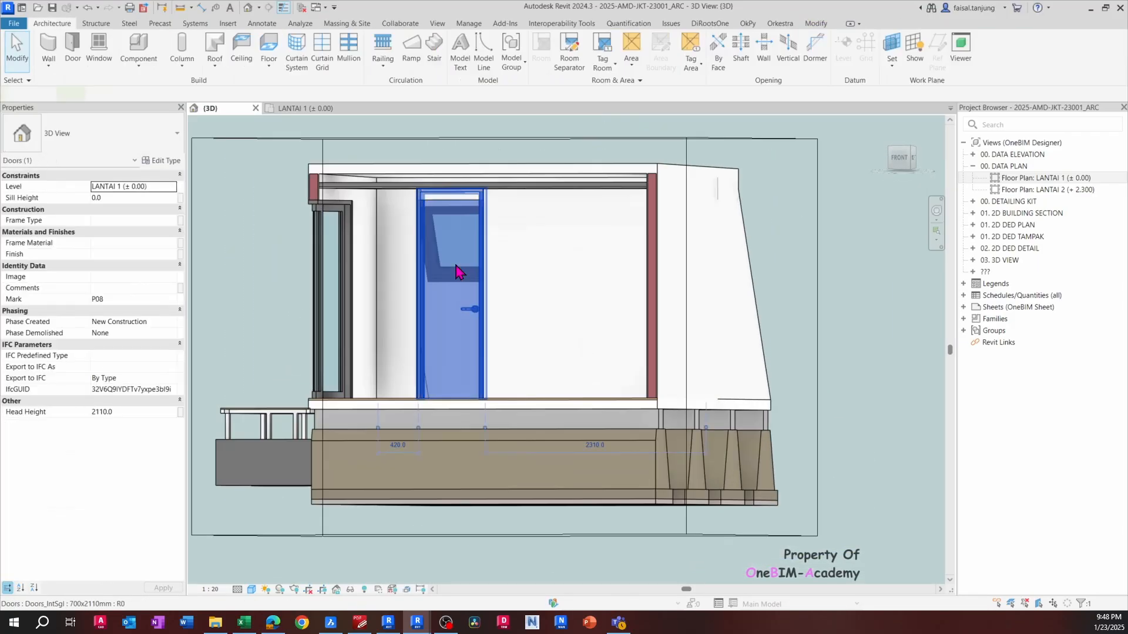
middle_click_drag(490, 277, 447, 346, "shift")
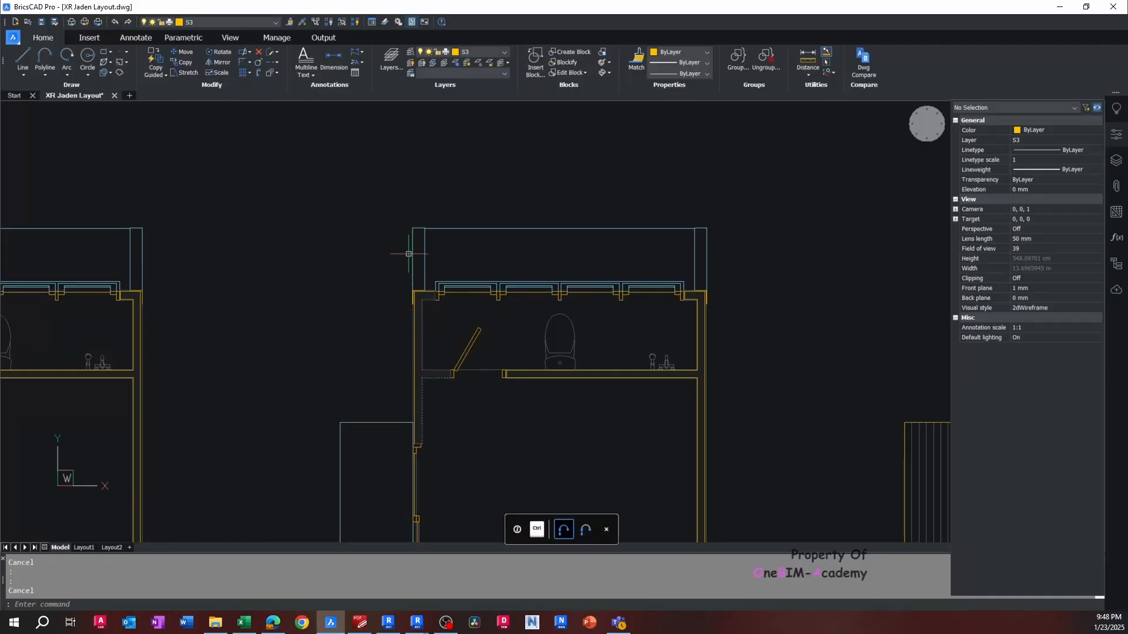
Switch to BricsCAD and add a linear height dimension along the single door elevation, from the frame's top corner to its bottom corner
scroll(406, 249, "down", 5)
scroll(425, 307, "up", 6)
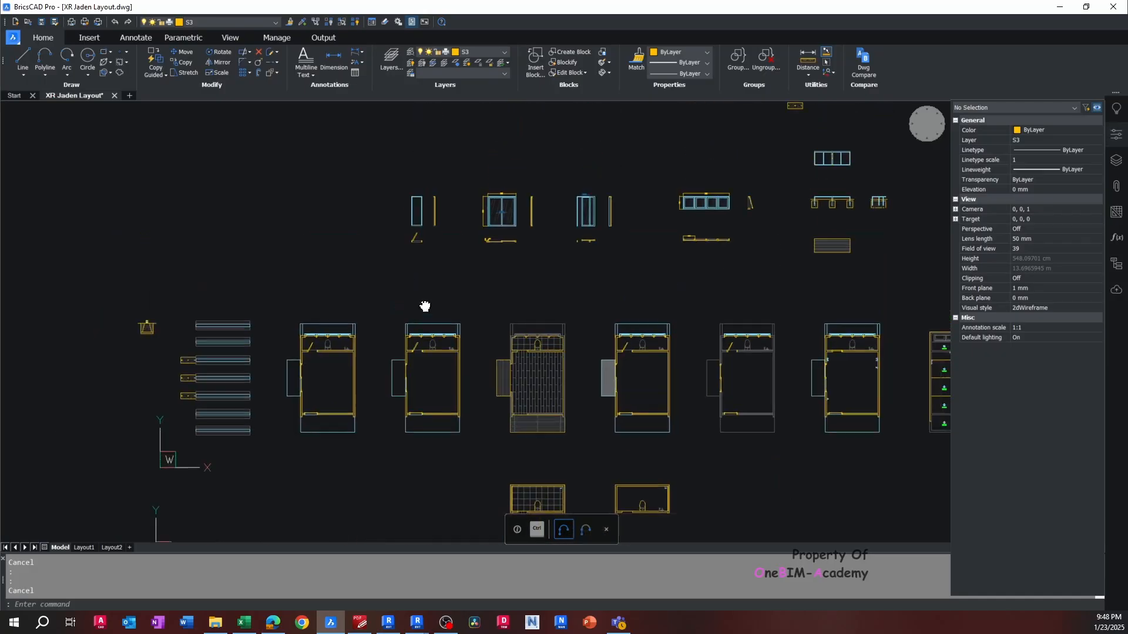
scroll(416, 306, "up", 3)
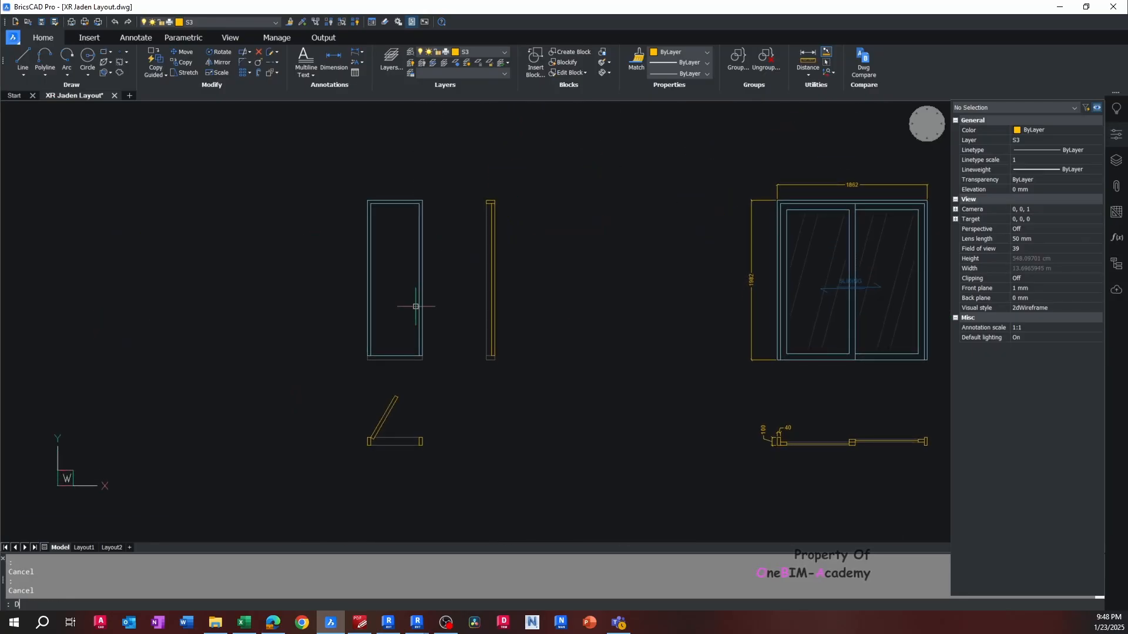
type("LI")
key("Return")
scroll(419, 204, "up", 3)
left_click(425, 204)
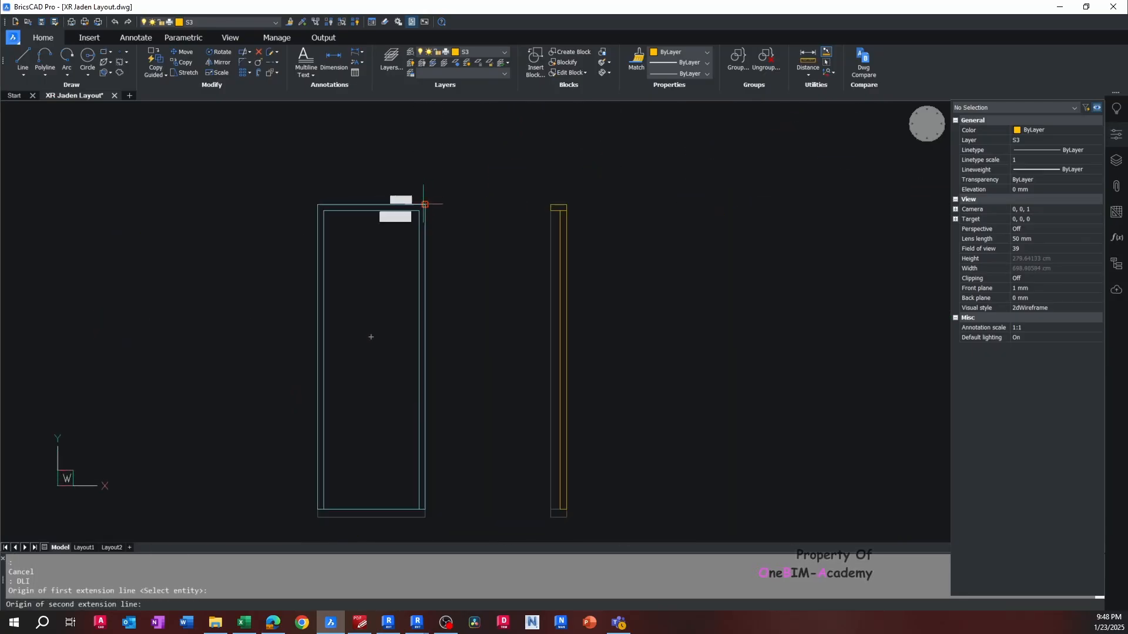
left_click(425, 509)
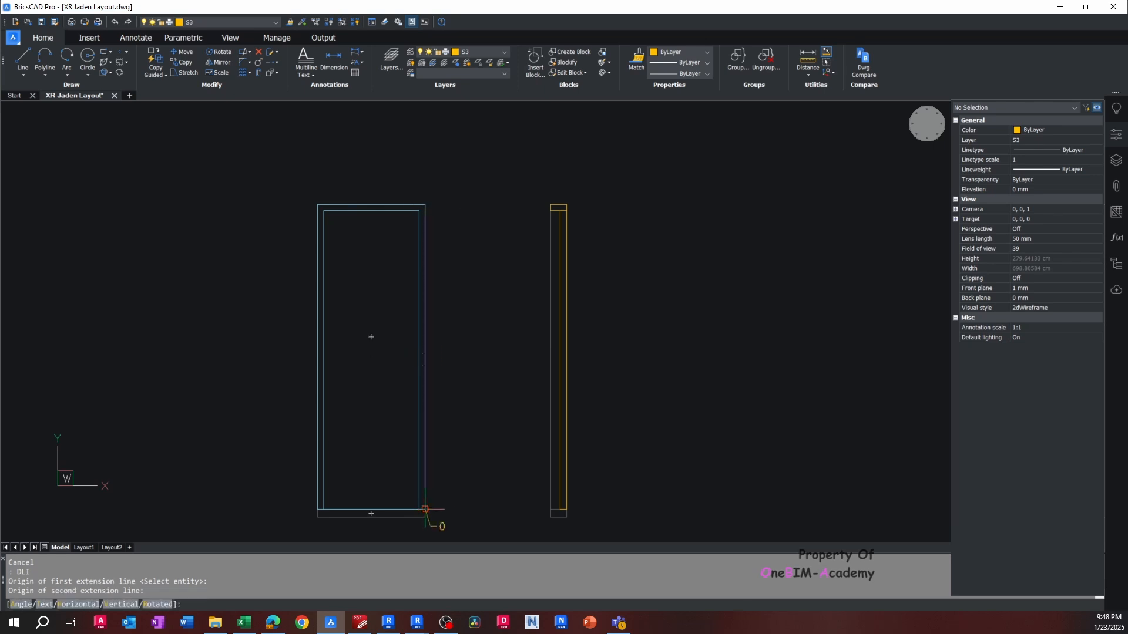
left_click(444, 403)
key("Escape")
scroll(453, 404, "up", 2)
scroll(425, 388, "down", 2)
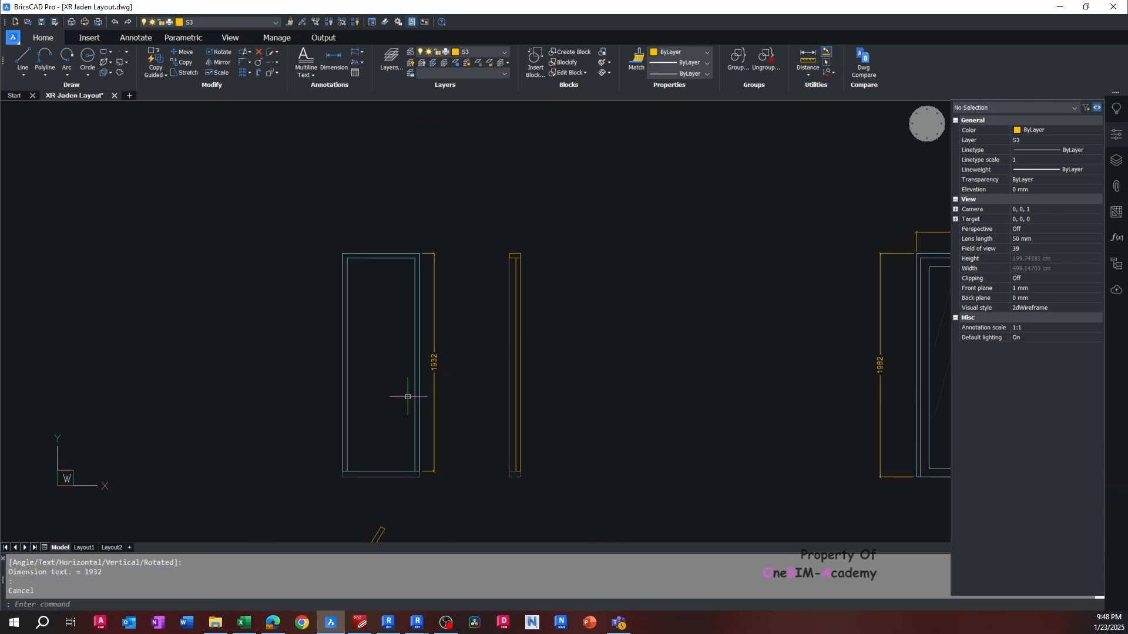
Stretch the door height dimension's lower end down to the bottom of the strip below the frame
scroll(434, 467, "up", 3)
left_click(410, 473)
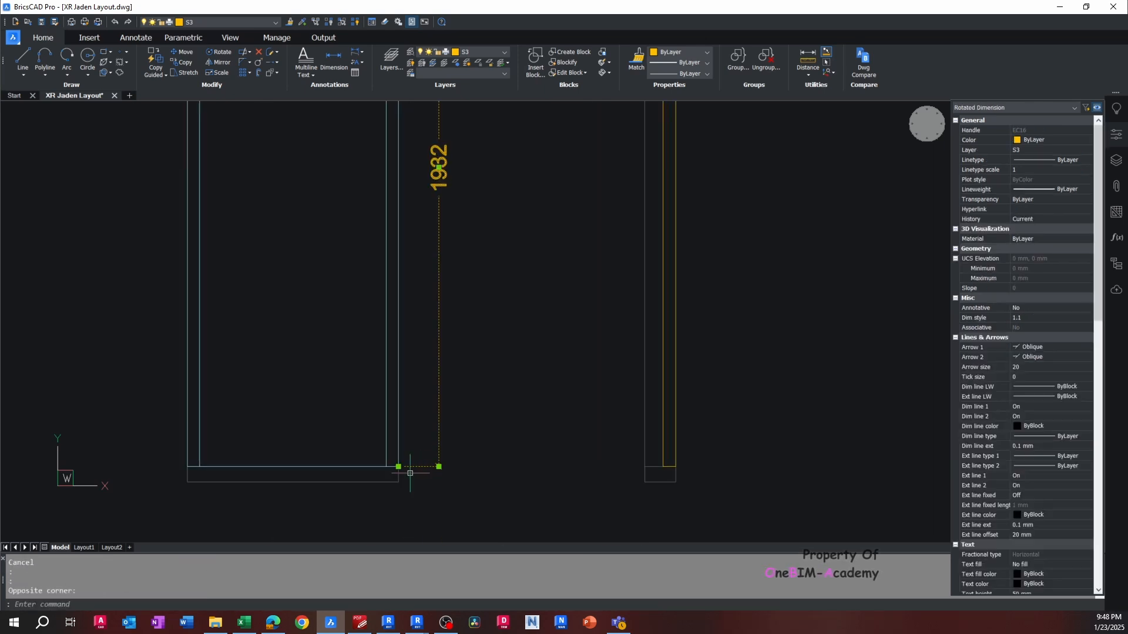
left_click(397, 467)
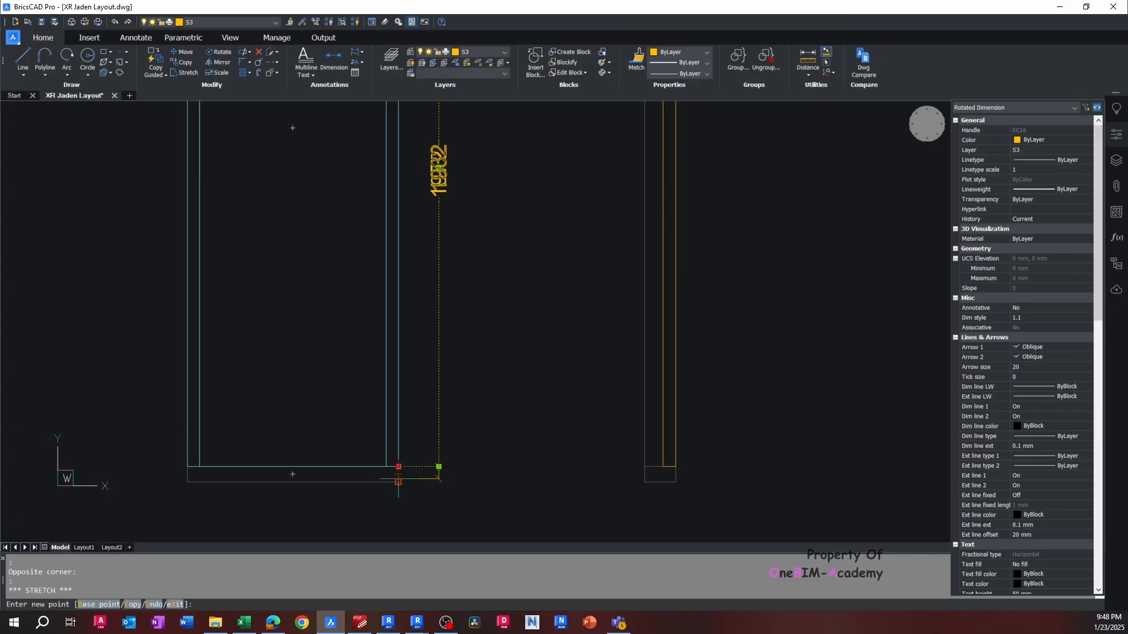
key("Escape")
key("Escape")
scroll(423, 442, "down", 2)
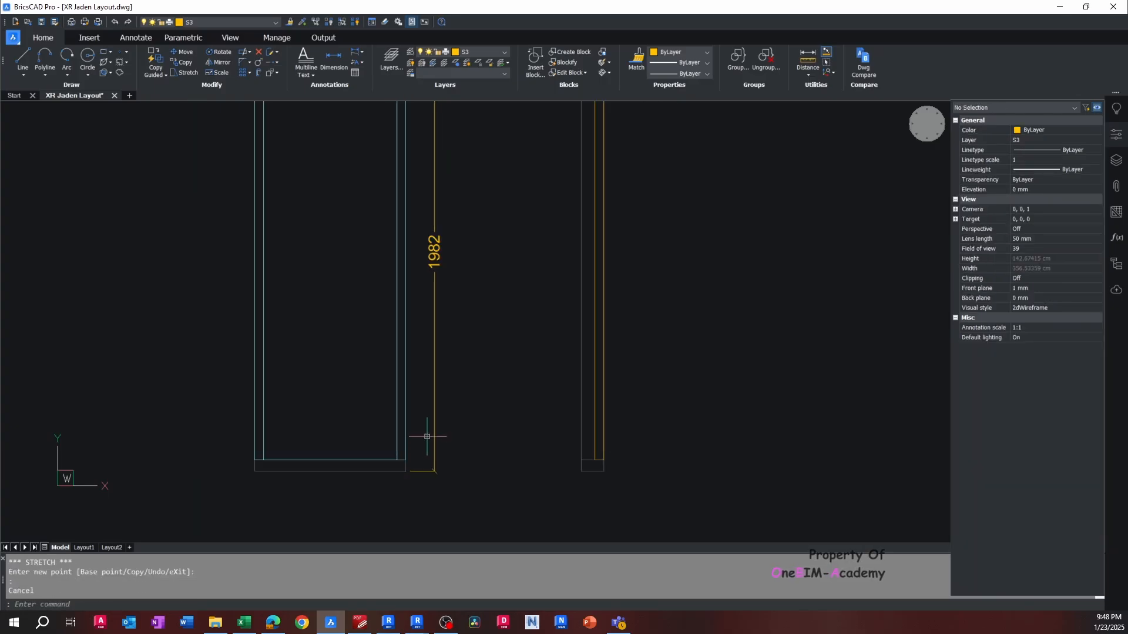
scroll(455, 454, "down", 3)
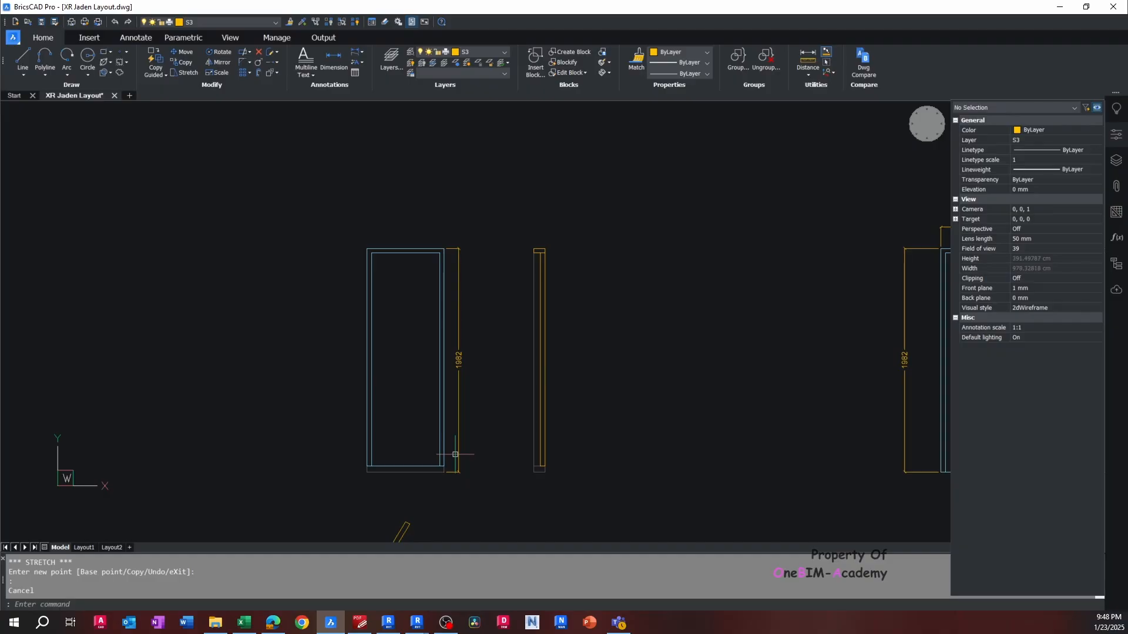
Return the height dimension's lower end to the door frame's bottom corner
scroll(455, 454, "up", 3)
left_click(477, 485)
left_click(456, 477)
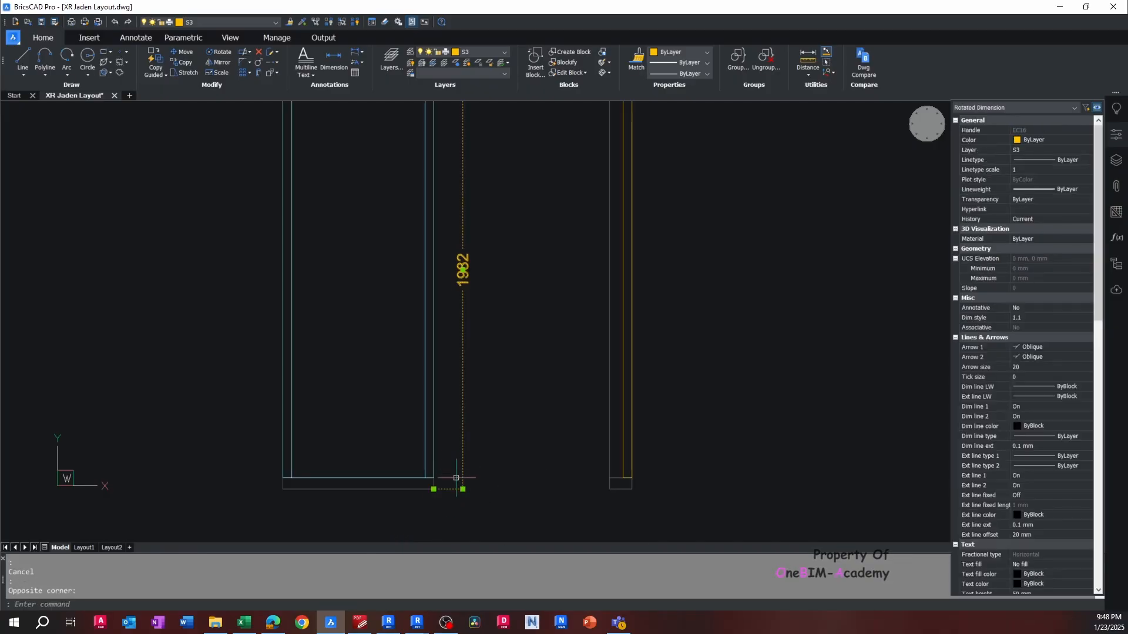
scroll(437, 495, "up", 3)
left_click(431, 483)
left_click(430, 461)
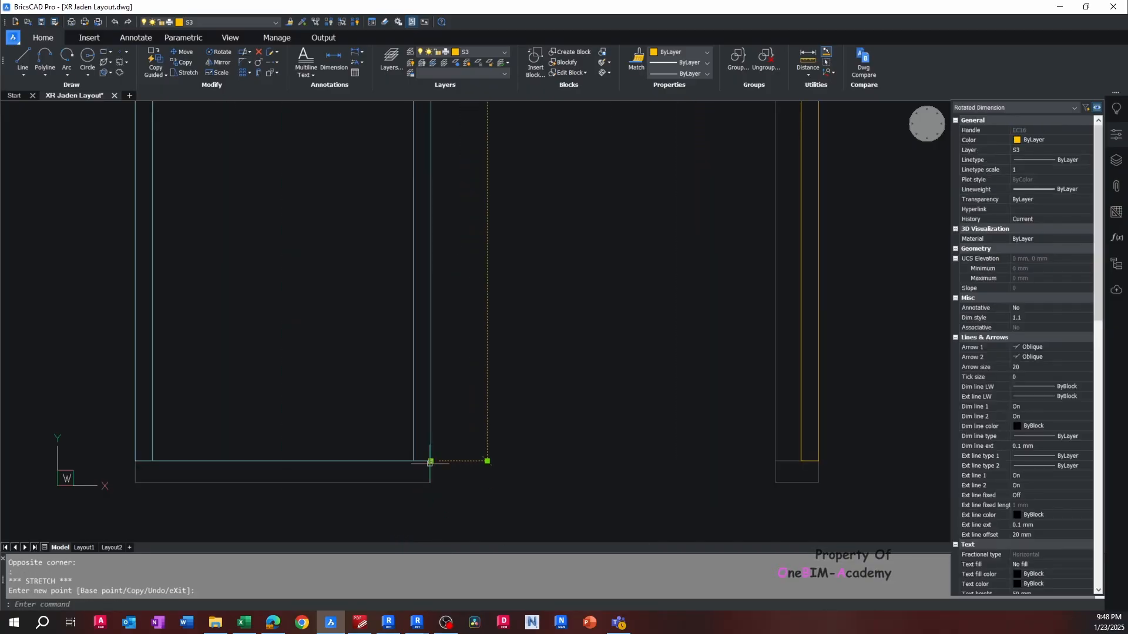
scroll(440, 402, "down", 3)
scroll(458, 365, "up", 1)
key("Escape")
middle_click_drag(407, 374, 486, 382)
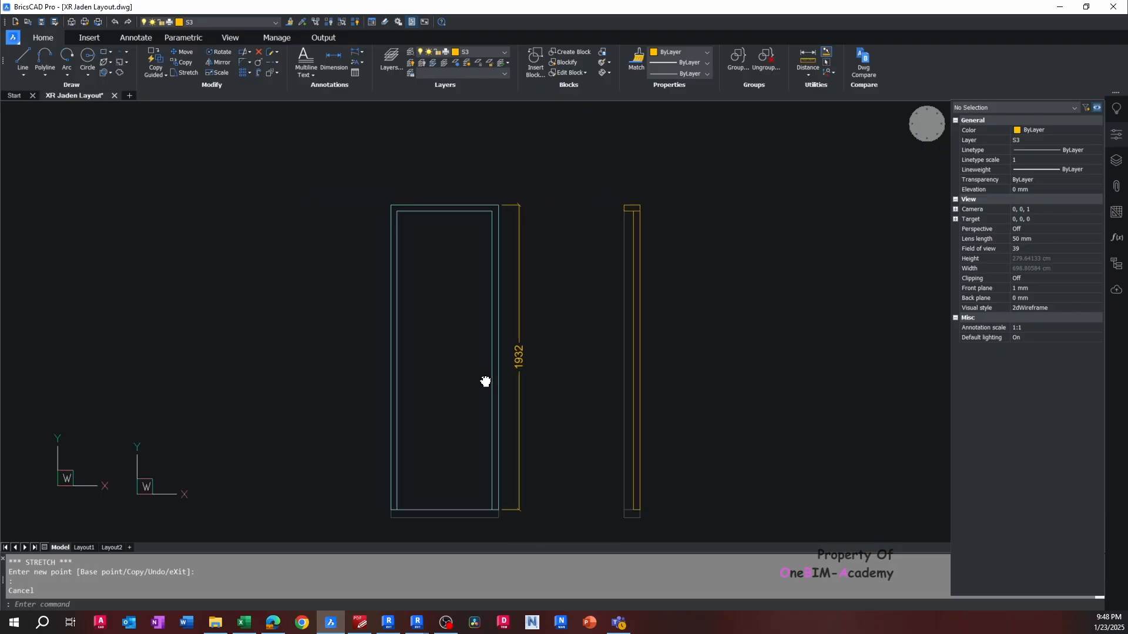
Dimension the overall width across the top of the single door frame
type("DL")
key("Return")
scroll(493, 229, "up", 1)
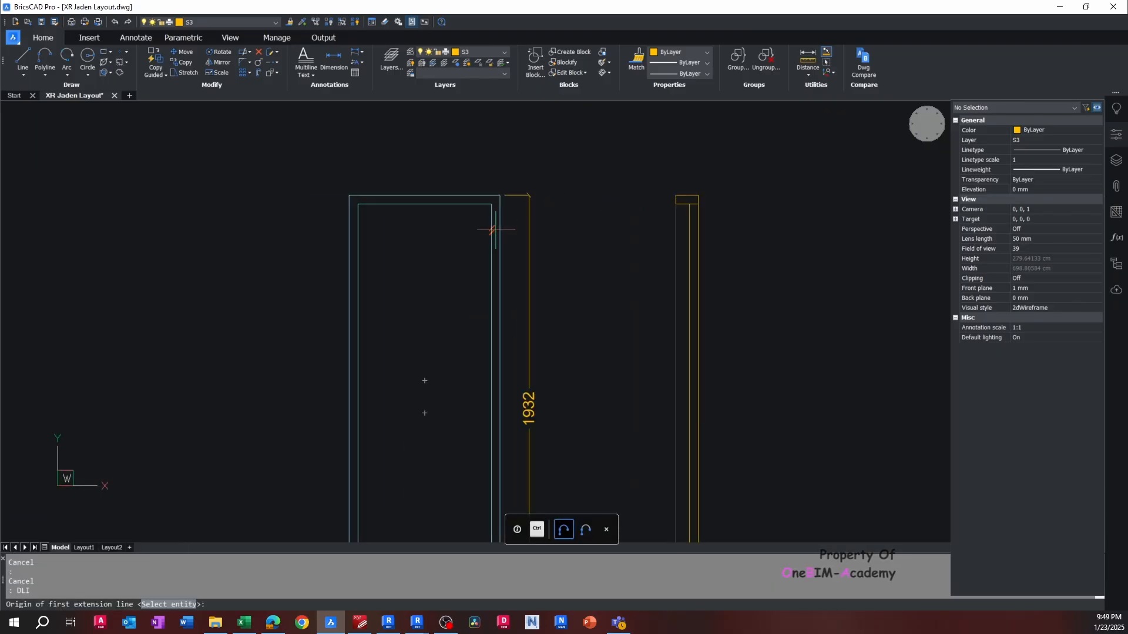
left_click(500, 195)
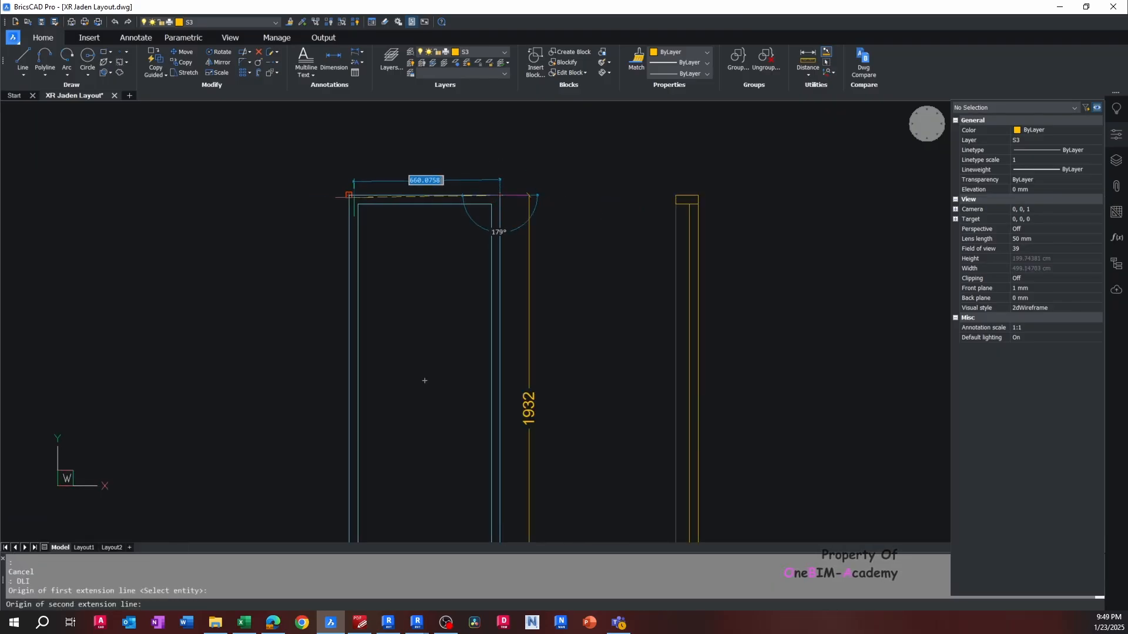
left_click(349, 195)
left_click(349, 171)
key("Escape")
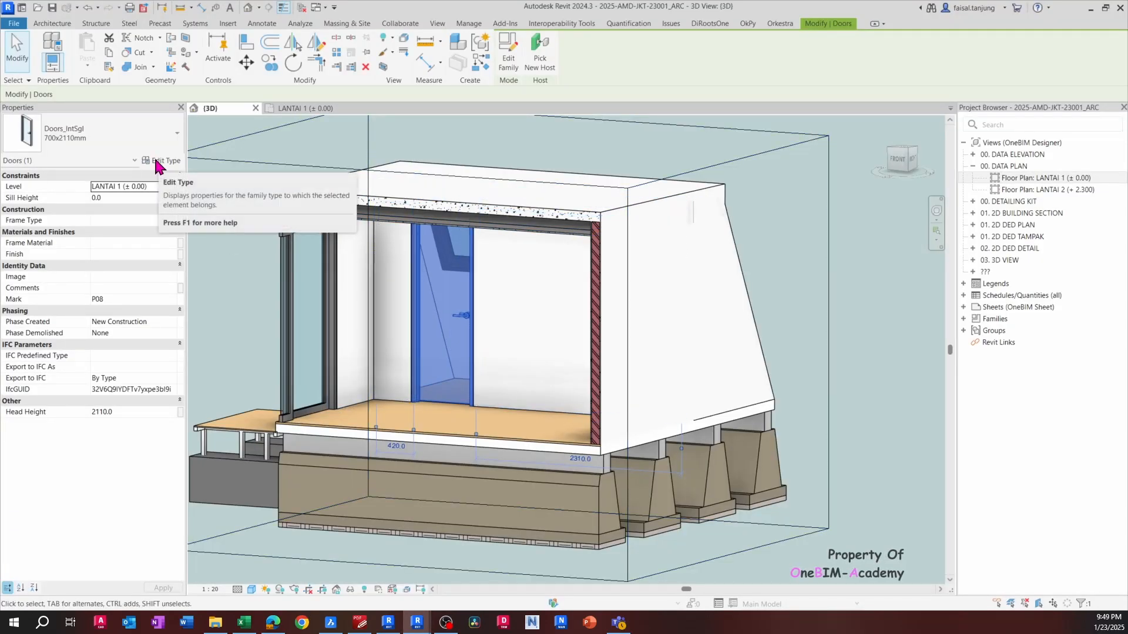
Switch to Revit, open the bathroom door's type properties and show its preview in the exterior elevation
left_click(155, 162)
scroll(676, 322, "down", 2)
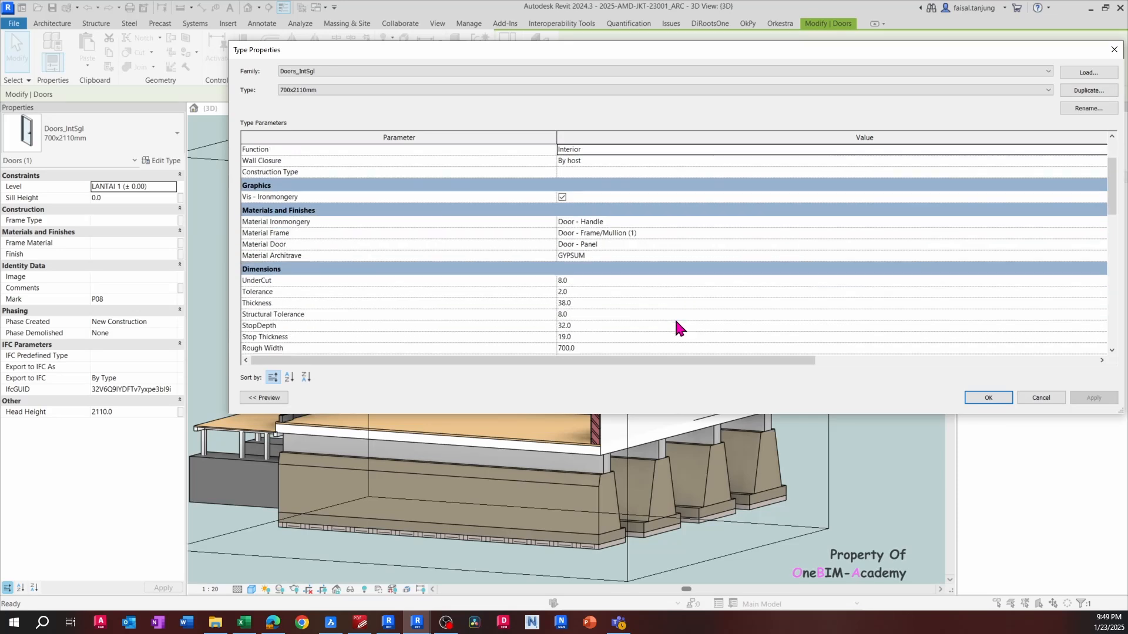
scroll(676, 322, "down", 3)
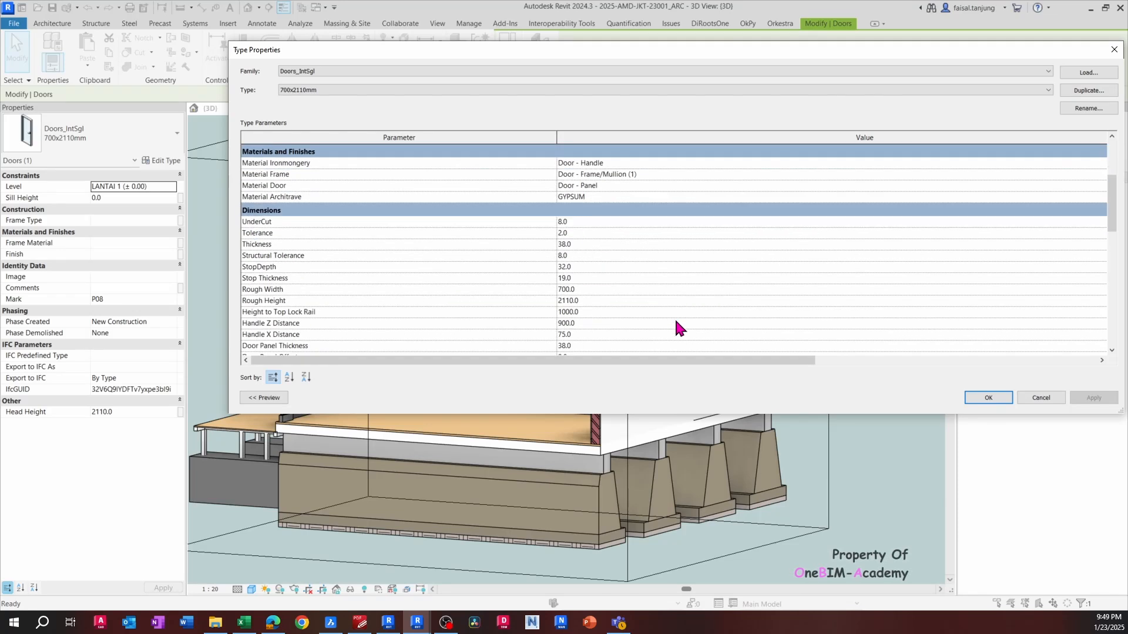
left_click(617, 302)
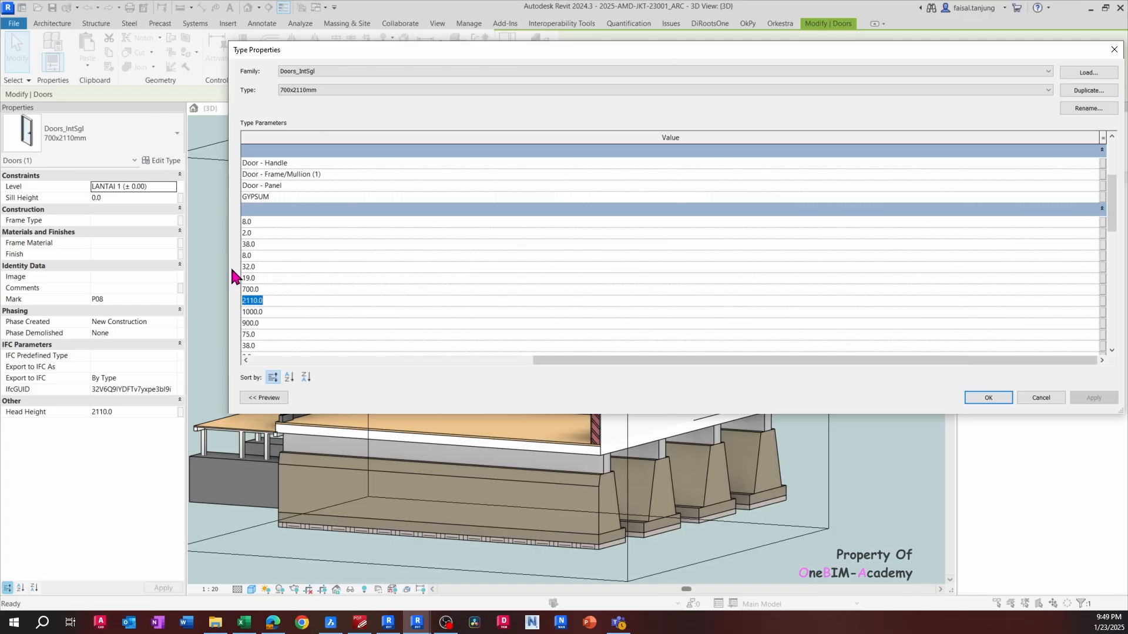
left_click_drag(229, 276, 753, 291)
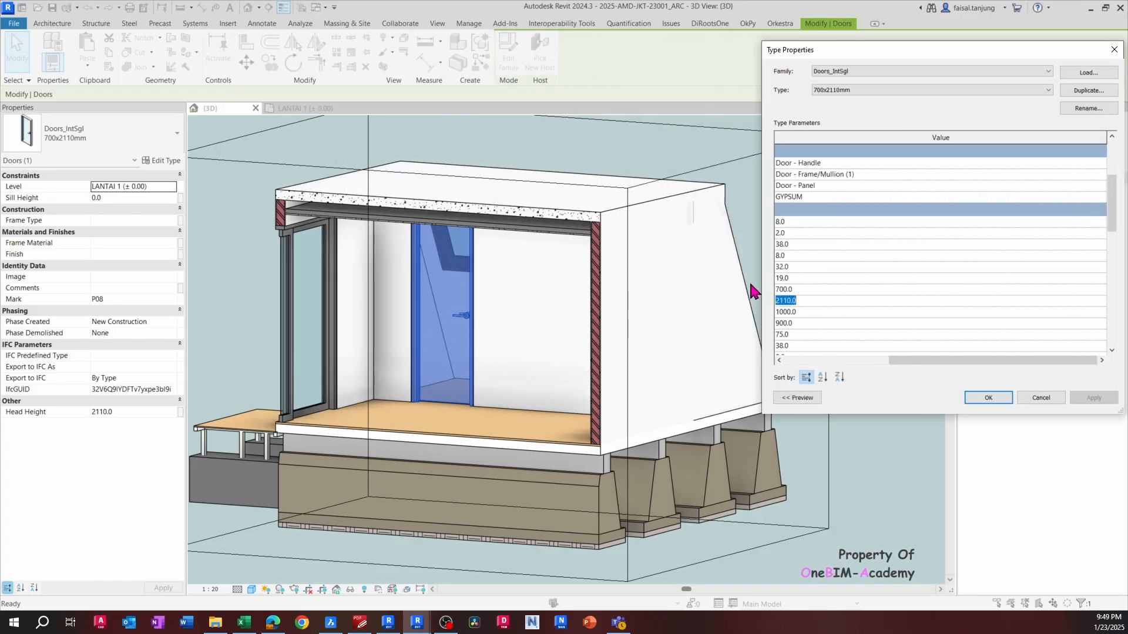
left_click_drag(901, 361, 793, 361)
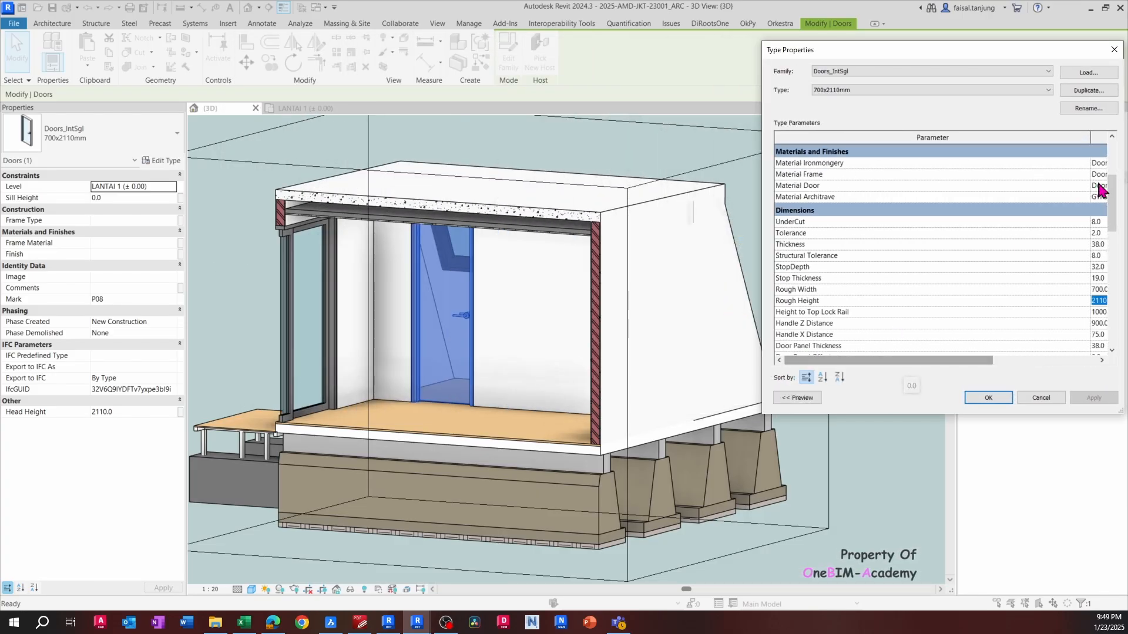
left_click_drag(952, 146, 912, 146)
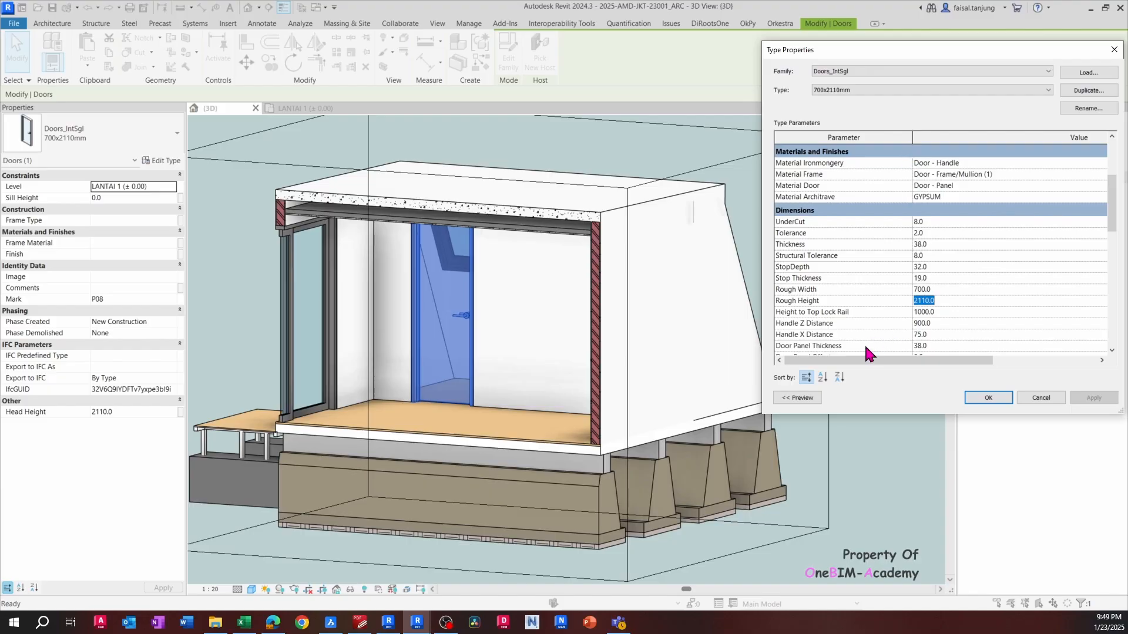
left_click(799, 398)
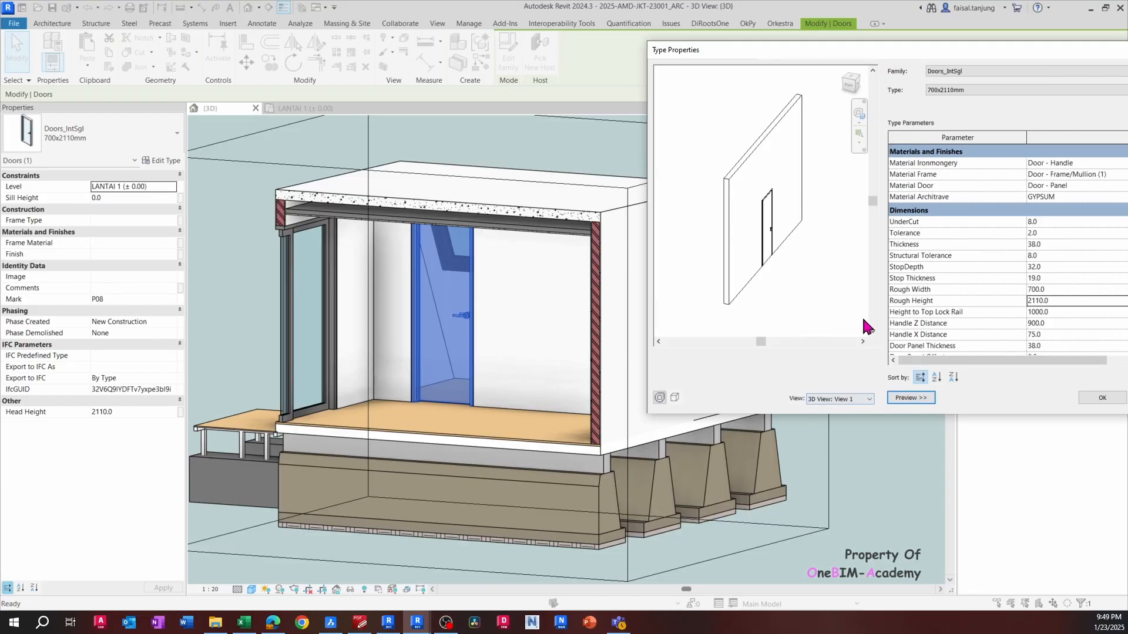
left_click(855, 399)
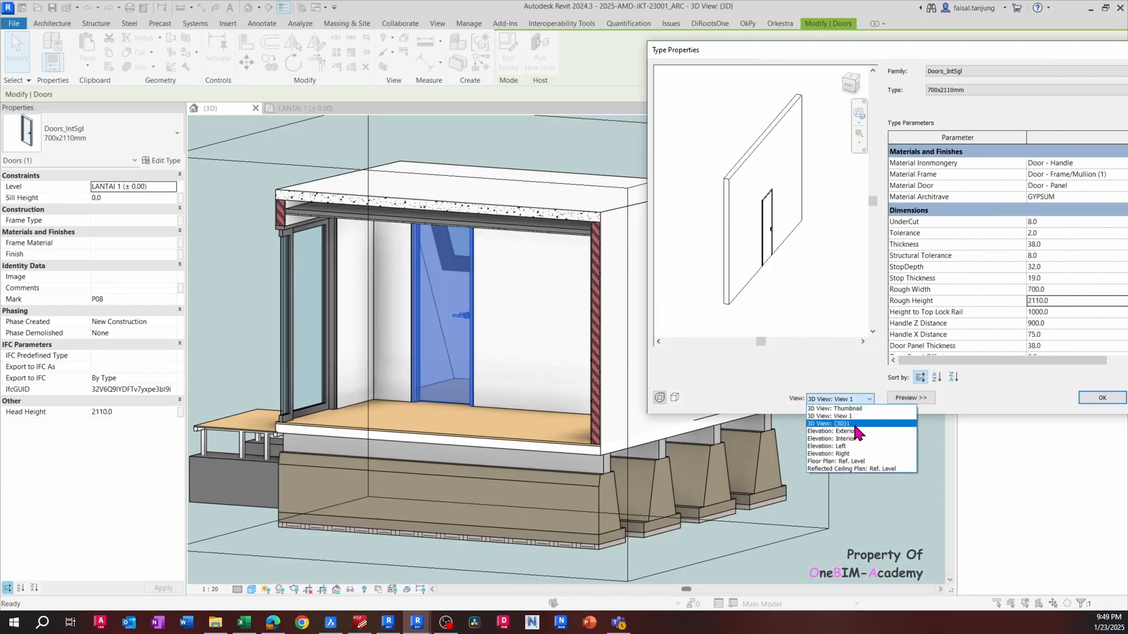
left_click(840, 448)
Set the door type's Rough Height to 1932 and Rough Width to 682, matching the BricsCAD dimensions, and apply the changes
left_click(1054, 301)
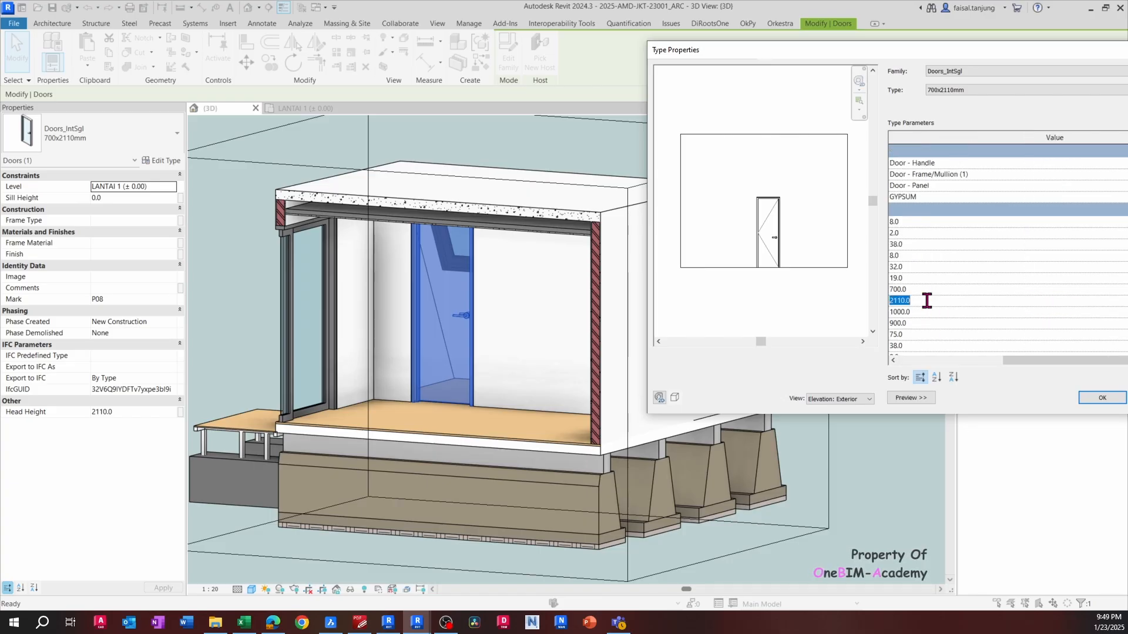
key("alt+Tab")
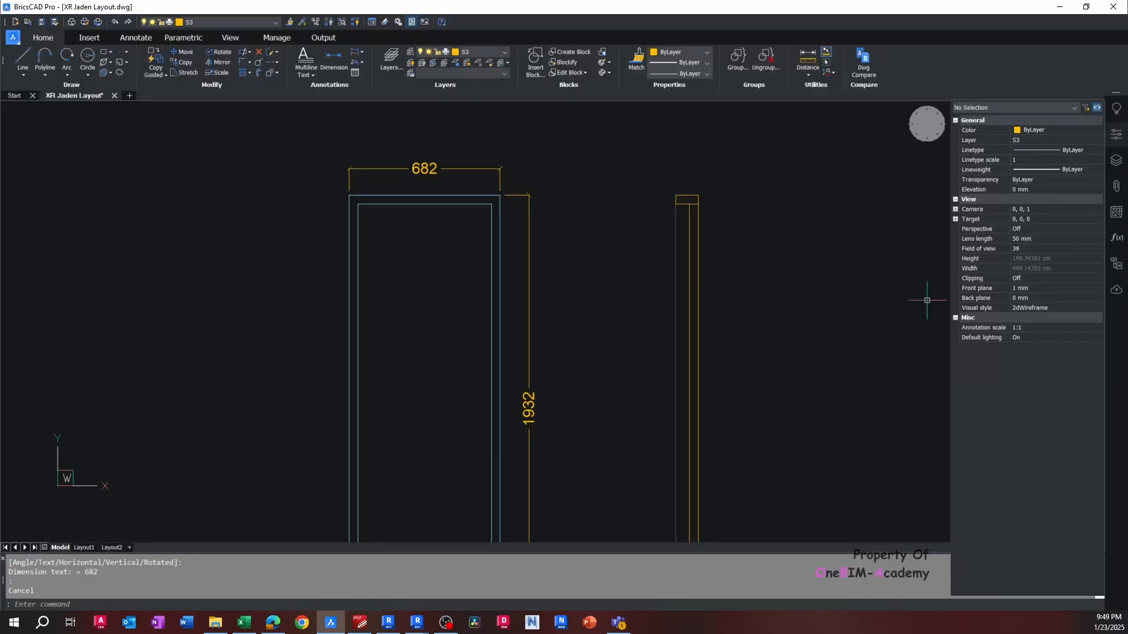
key("alt+Tab")
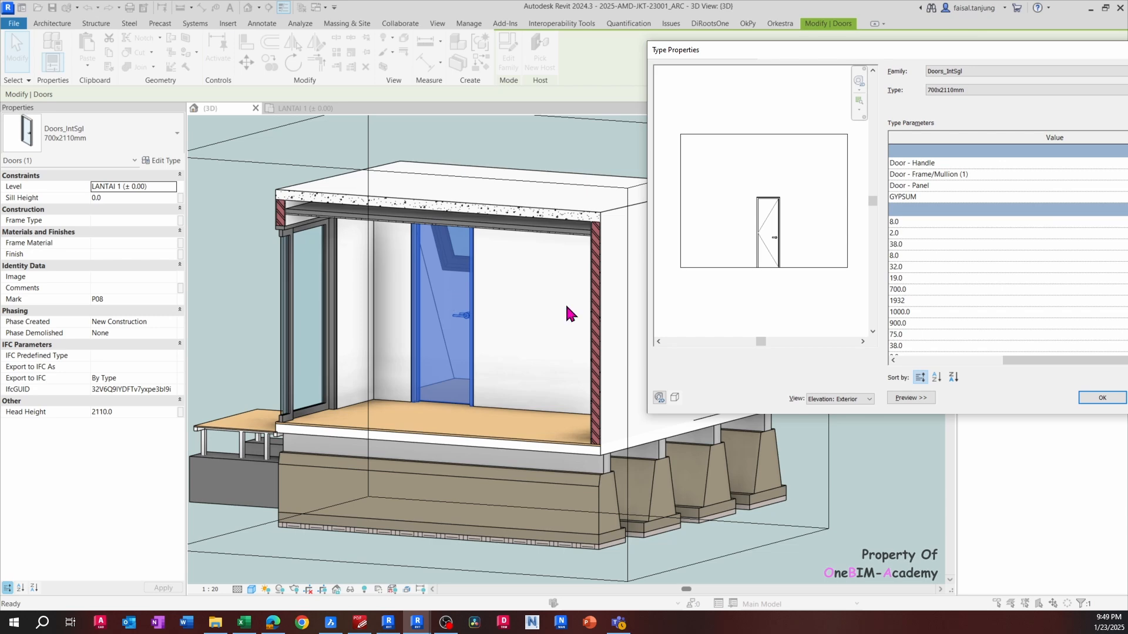
left_click(923, 289)
key("alt+Tab")
key("alt+Tab")
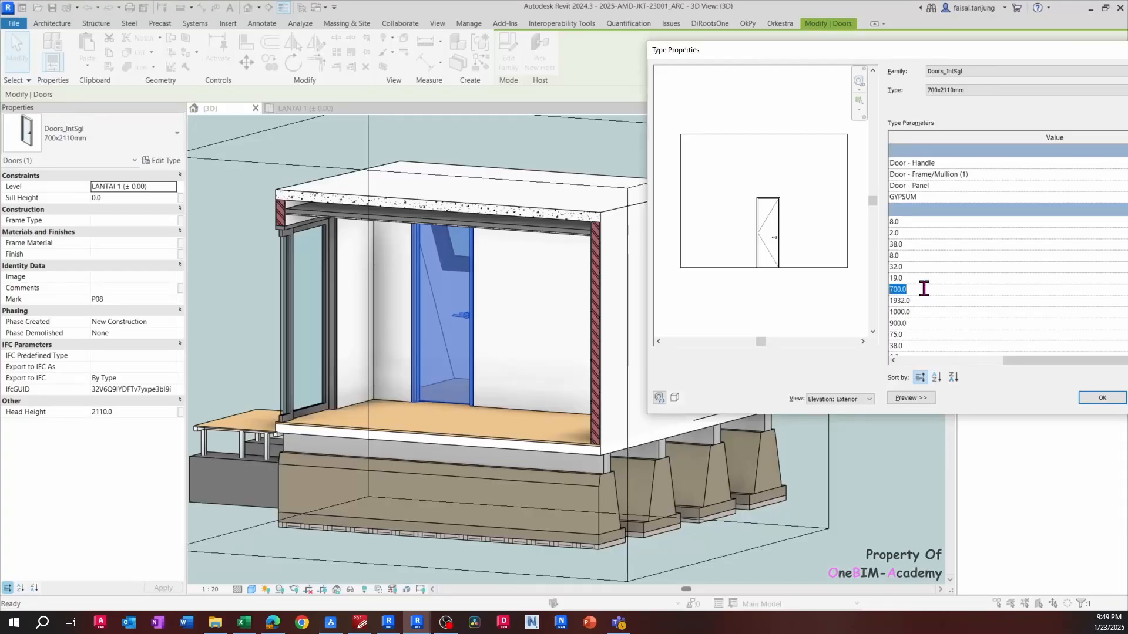
left_click(1102, 398)
Inspect the resized bathroom door in the 3D view, checking its fit in the partition and against the floor
scroll(473, 295, "up", 3)
middle_click_drag(473, 295, 513, 241, "shift")
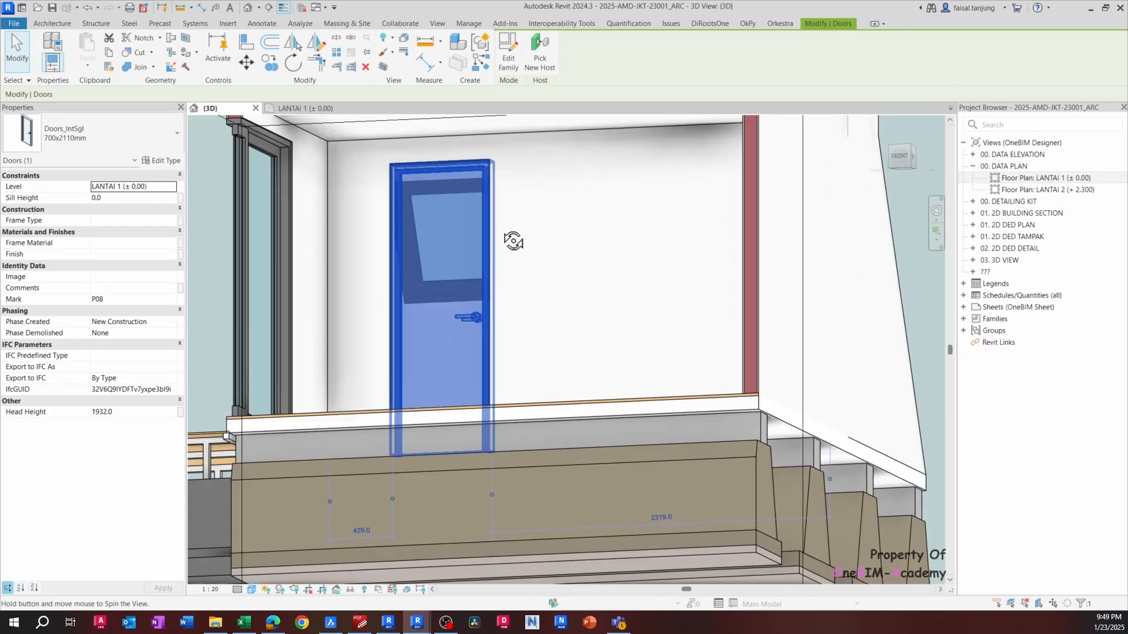
key("Escape")
scroll(514, 241, "down", 3)
middle_click_drag(581, 244, 649, 355, "shift")
scroll(468, 386, "up", 3)
left_click(485, 359)
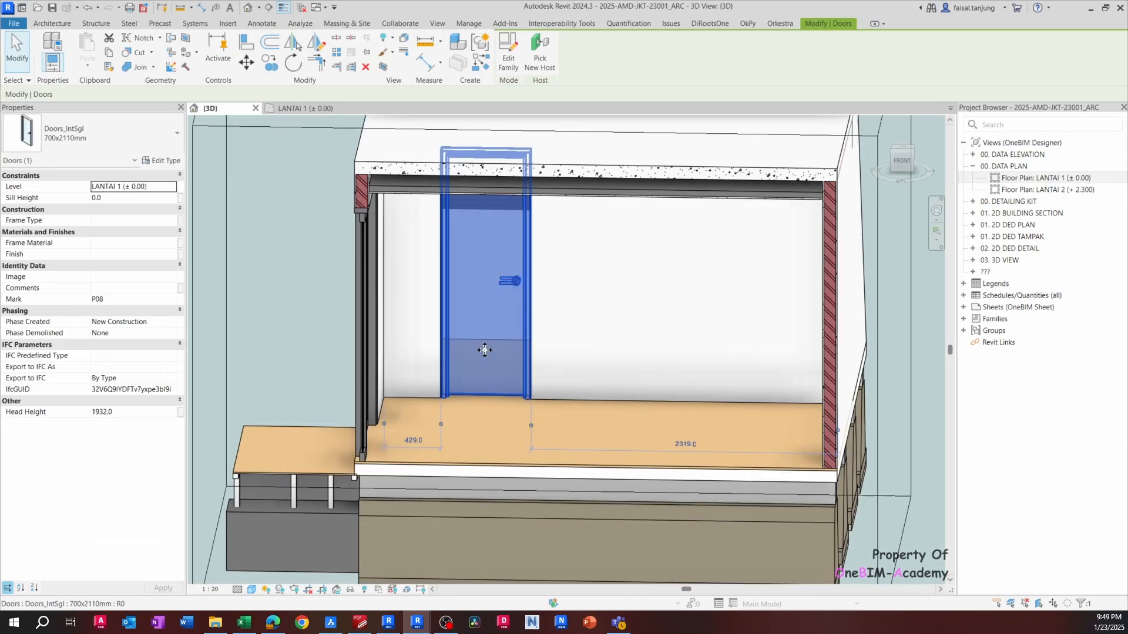
mouse_move(485, 359)
middle_mouse_down("shift")
mouse_move(483, 294)
mouse_move(476, 325)
middle_mouse_up("shift")
scroll(470, 312, "up", 2)
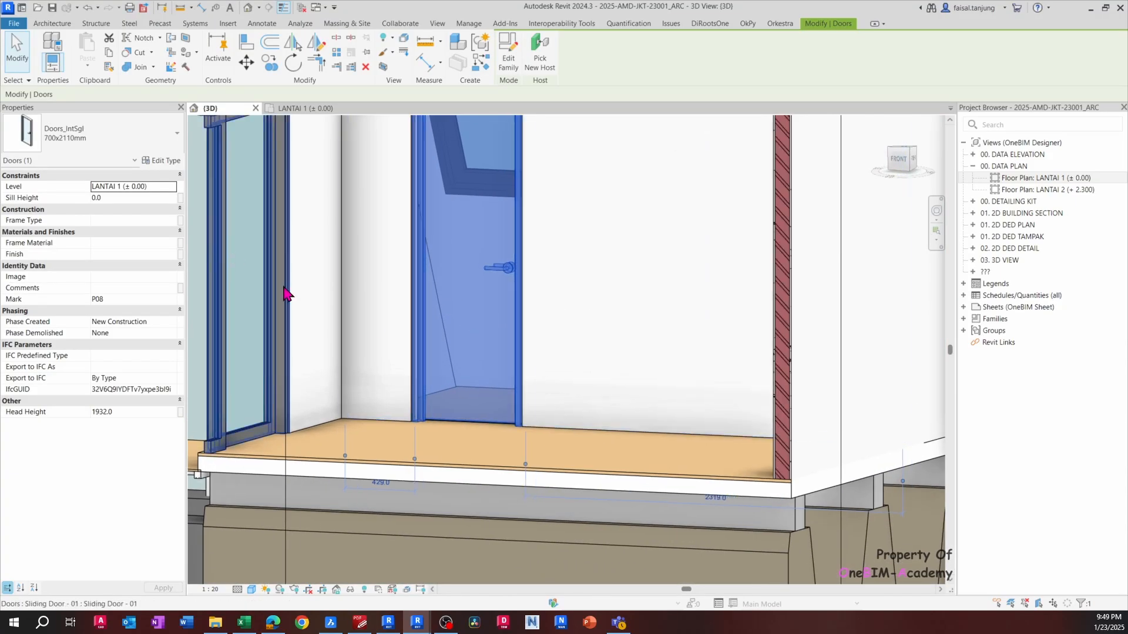
Switch to BricsCAD and measure the height of the threshold strip beneath the single door frame with a linear dimension
key("alt+Tab")
scroll(370, 305, "down", 4)
scroll(399, 390, "up", 5)
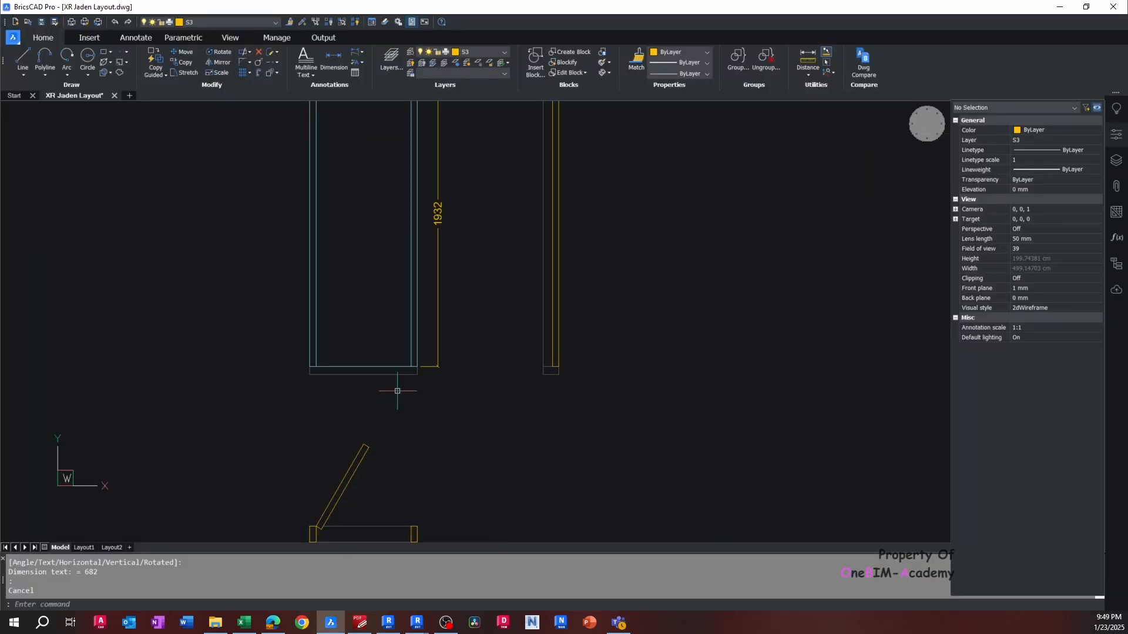
type("LI")
key("Return")
scroll(410, 356, "up", 3)
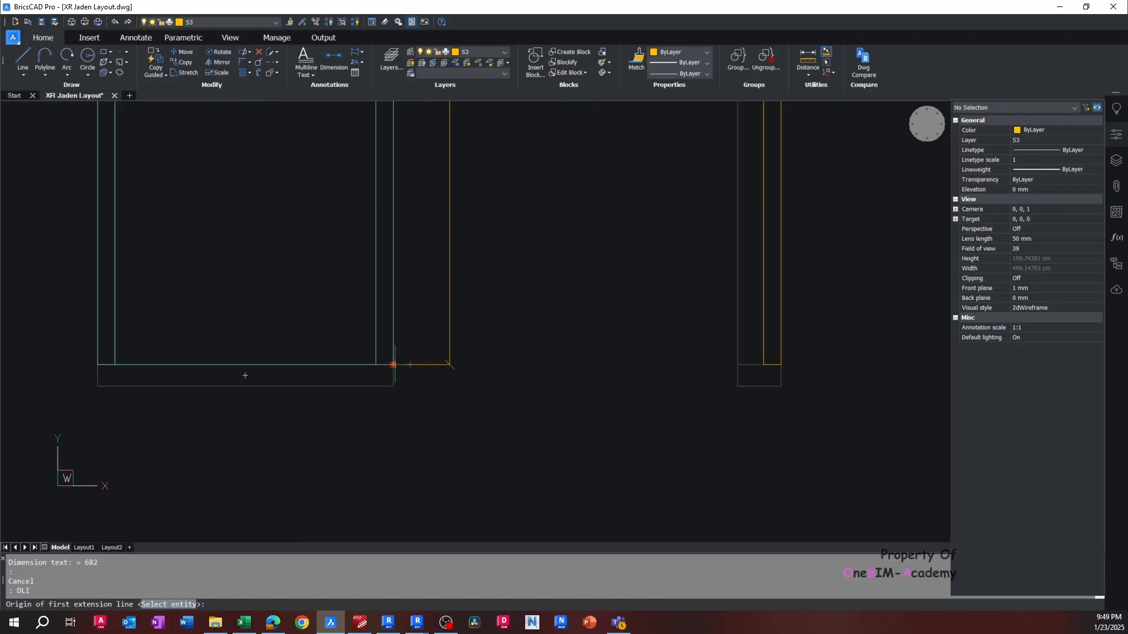
left_click(395, 365)
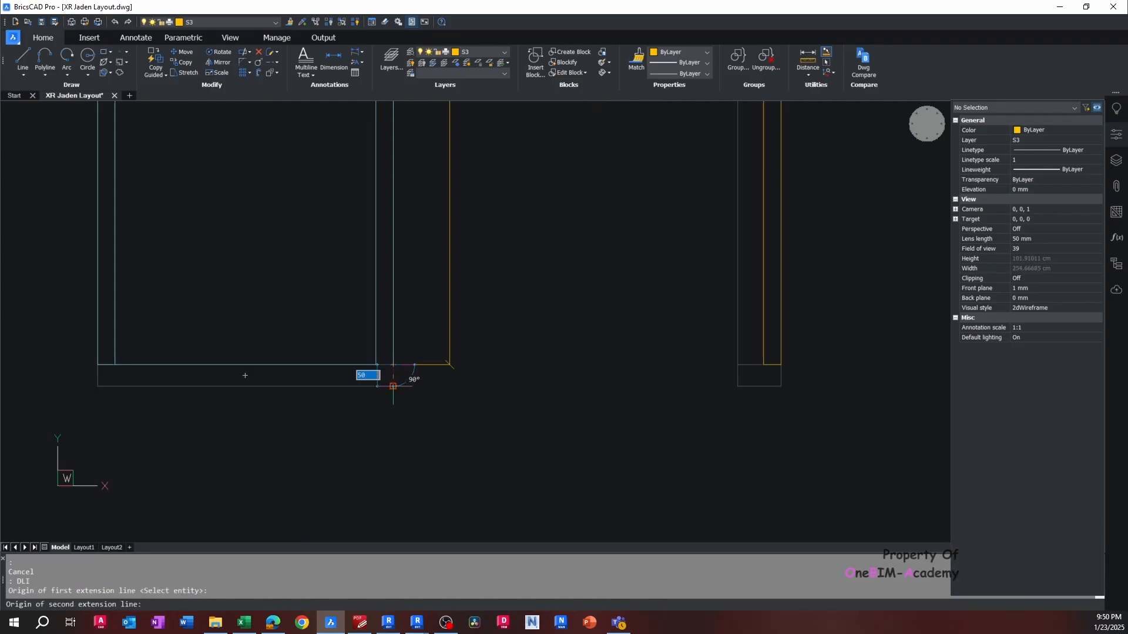
Switch to Revit and set the bathroom door's Sill Height to 50
key("alt+Tab")
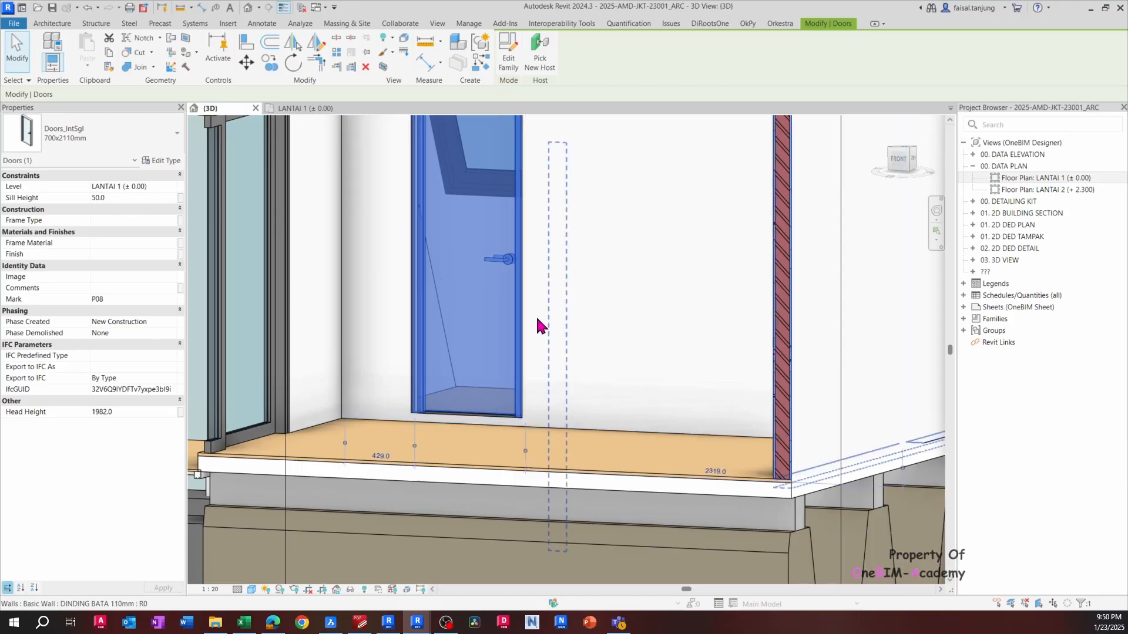
key("Escape")
Move the right-hand face of the 3D section box inward so it cuts the house through the bathroom door, exposing its sill
scroll(510, 339, "down", 3)
middle_click_drag(532, 491, 456, 518, "shift")
left_click(762, 194)
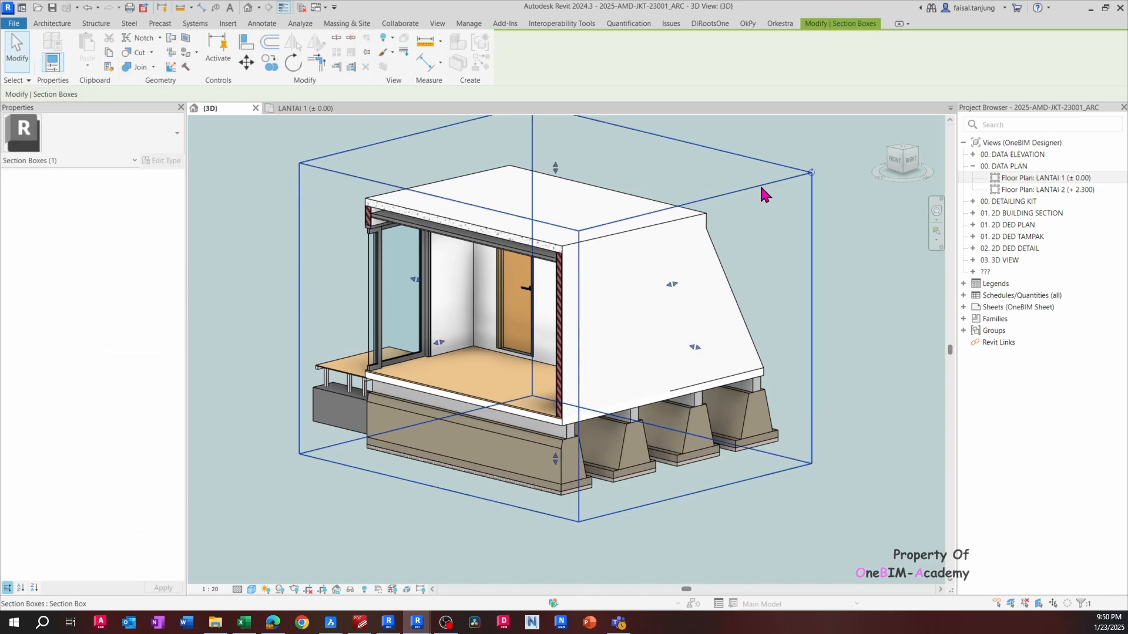
left_click_drag(696, 349, 532, 297)
scroll(564, 331, "up", 2)
middle_click_drag(554, 328, 401, 319, "shift")
key("Escape")
scroll(612, 281, "up", 2)
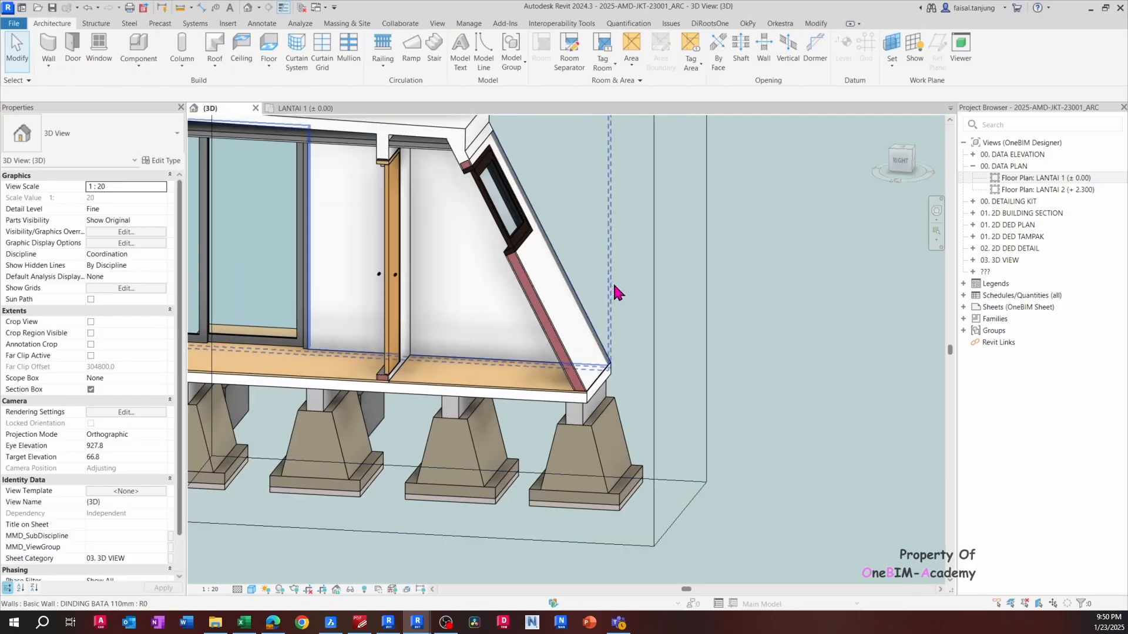
middle_click_drag(612, 281, 749, 356, "shift")
middle_click_drag(749, 355, 768, 403, "shift")
Switch to BricsCAD and examine the single door and sliding door elevations and plans against the Revit model
key("alt+Tab")
scroll(551, 320, "down", 5)
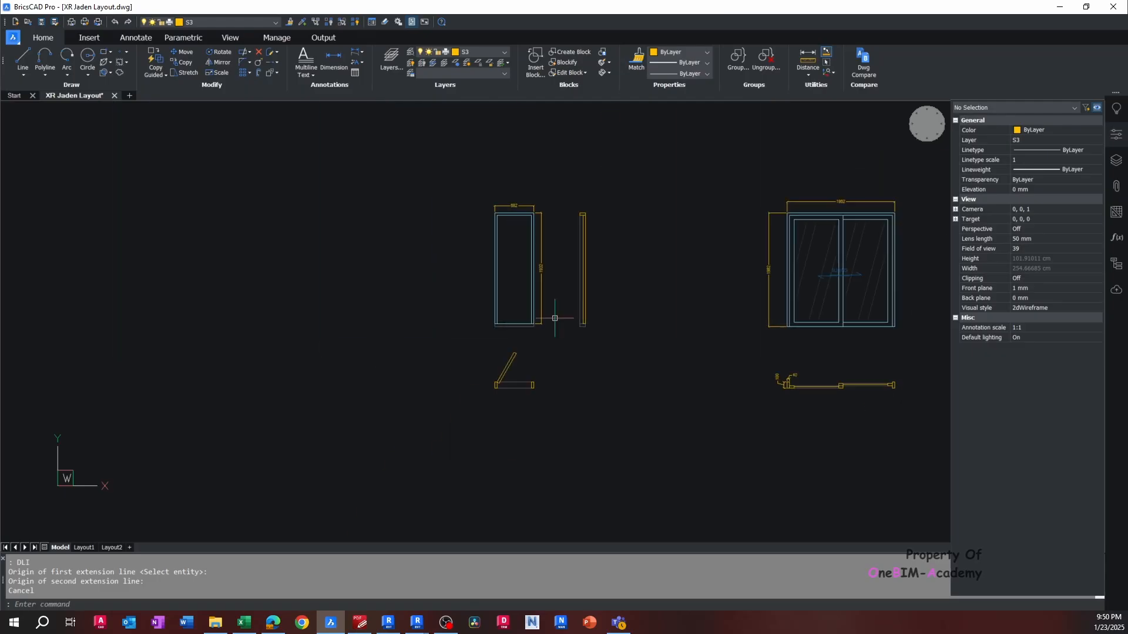
scroll(523, 372, "up", 3)
scroll(521, 371, "down", 4)
key("alt+Tab")
key("alt+Tab")
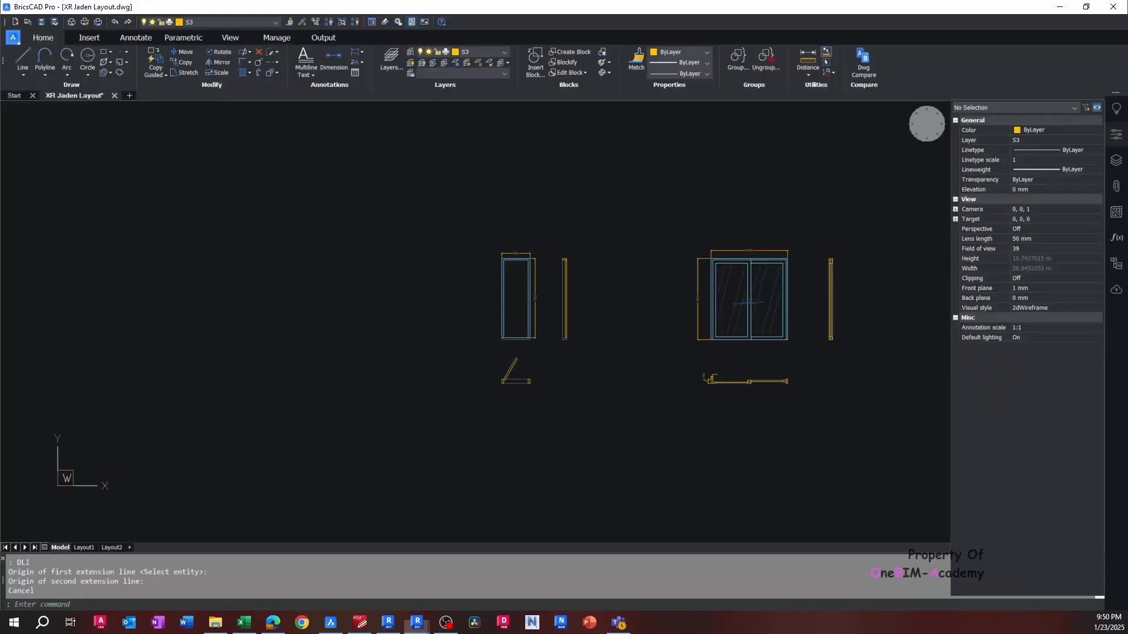
Examine the sliding door's elevation, section and plan drawings, and where the door sits in the lower wall of the floor plan
scroll(529, 292, "down", 2)
scroll(549, 323, "up", 4)
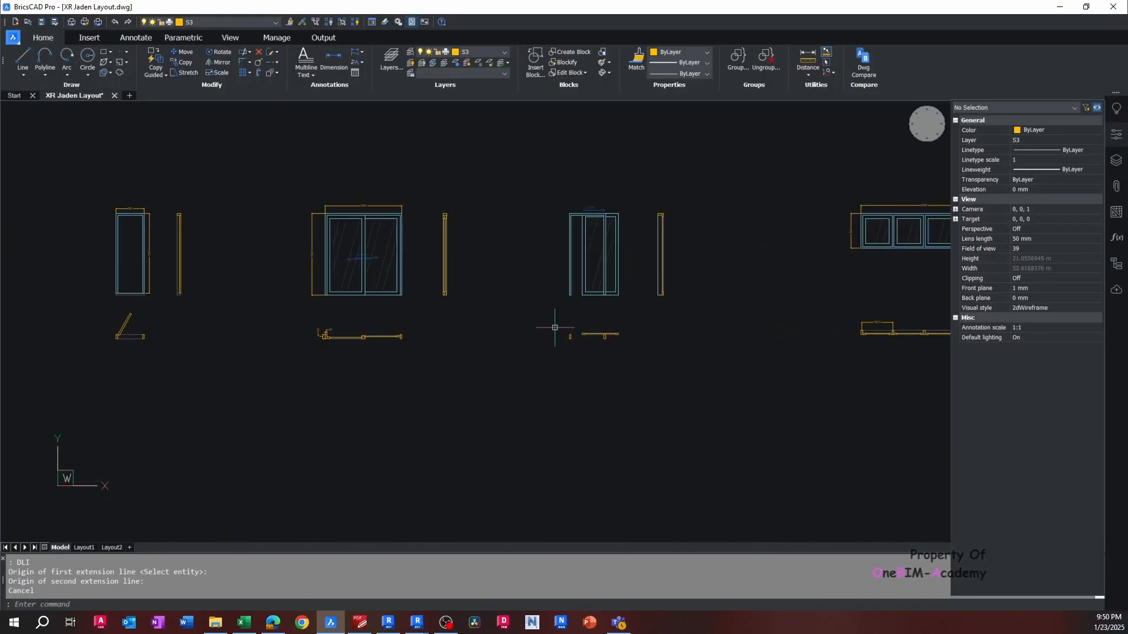
mouse_move(617, 251)
middle_mouse_down()
mouse_move(550, 310)
mouse_move(488, 297)
middle_mouse_up()
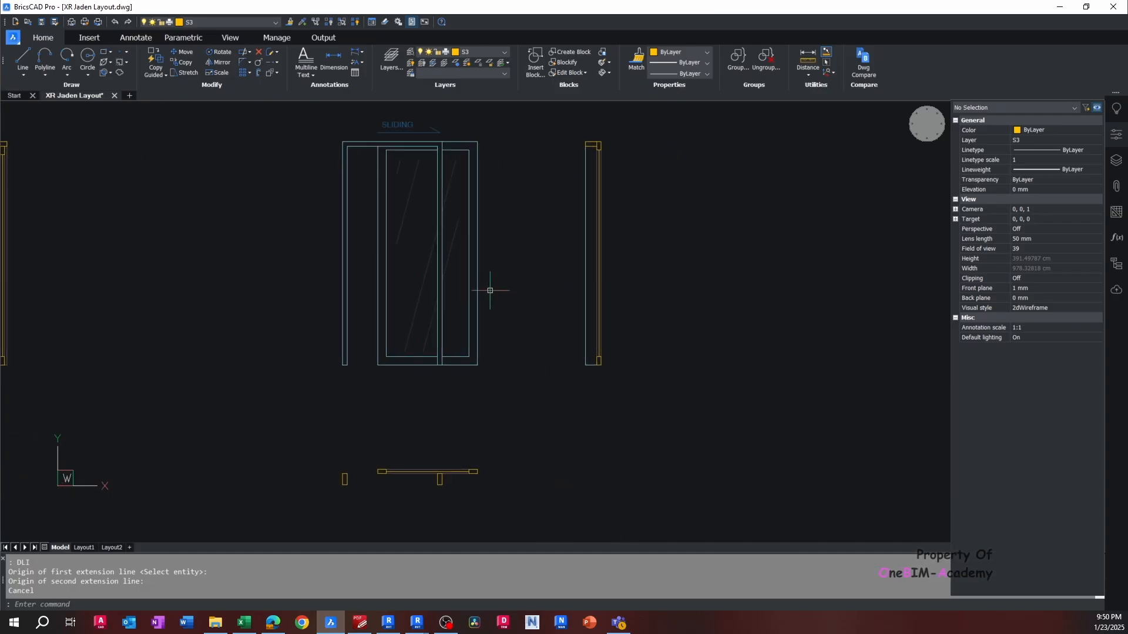
scroll(490, 290, "down", 4)
scroll(398, 370, "up", 6)
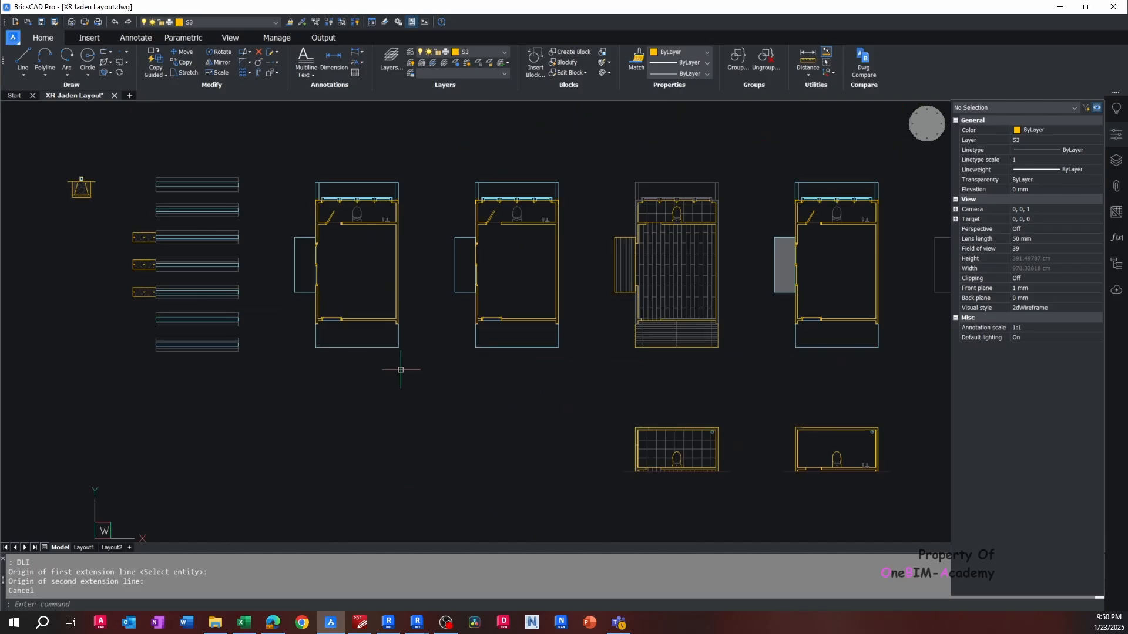
scroll(314, 319, "up", 3)
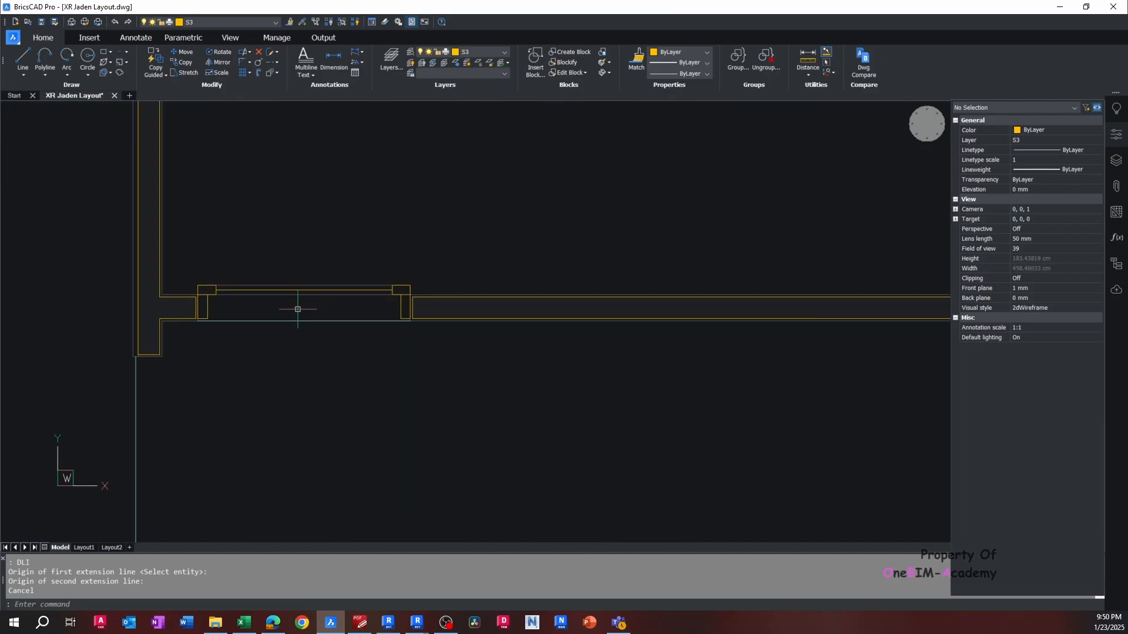
scroll(298, 308, "down", 5)
scroll(432, 316, "up", 3)
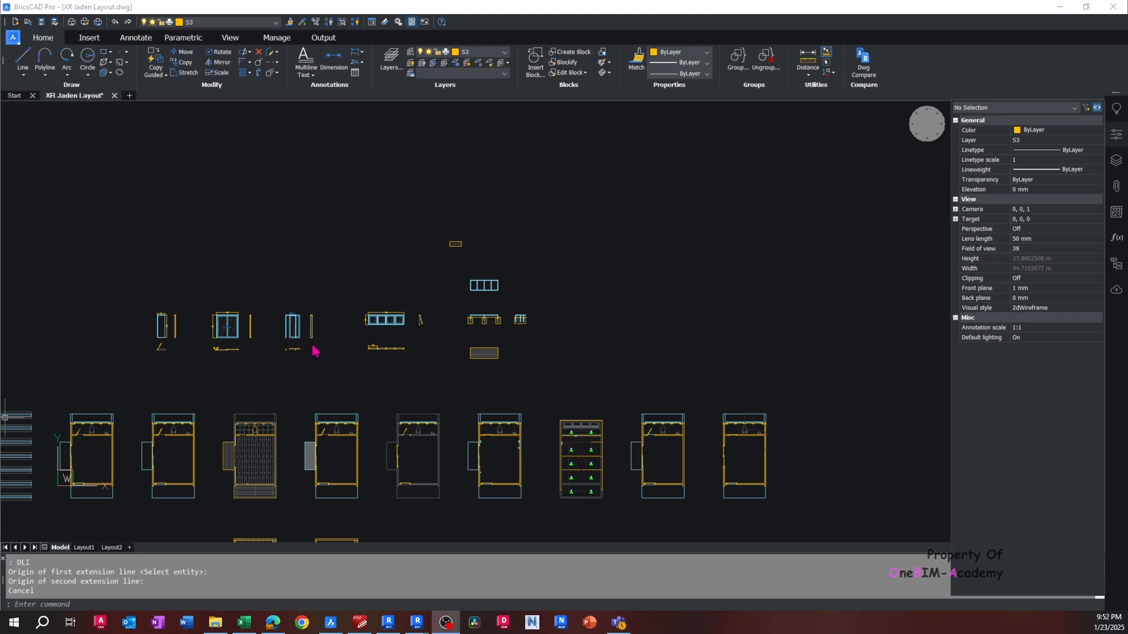
Study the SLIDING door's frame and glass panel in elevation, and compare them with the frame detail in the first floor plan
scroll(265, 333, "up", 6)
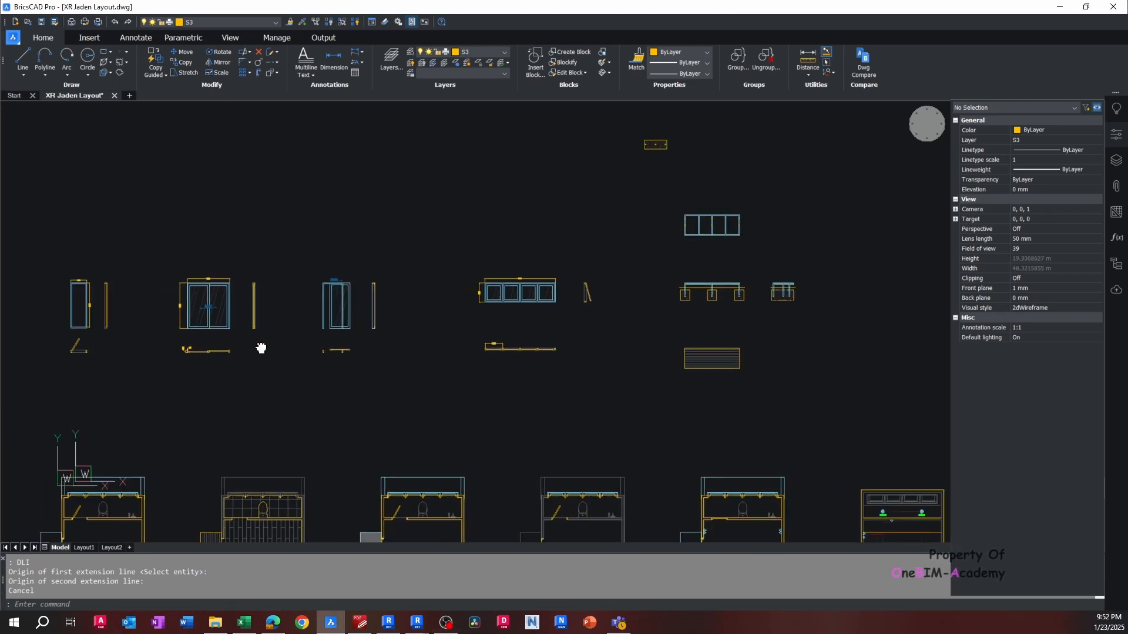
scroll(365, 308, "up", 4)
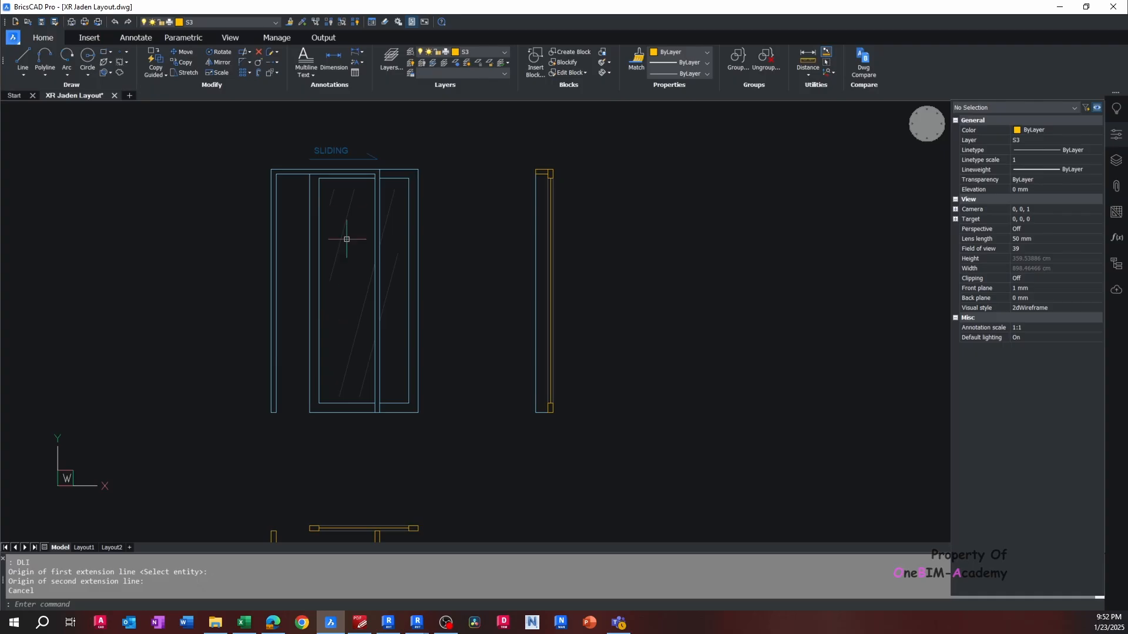
middle_click_drag(346, 239, 404, 236)
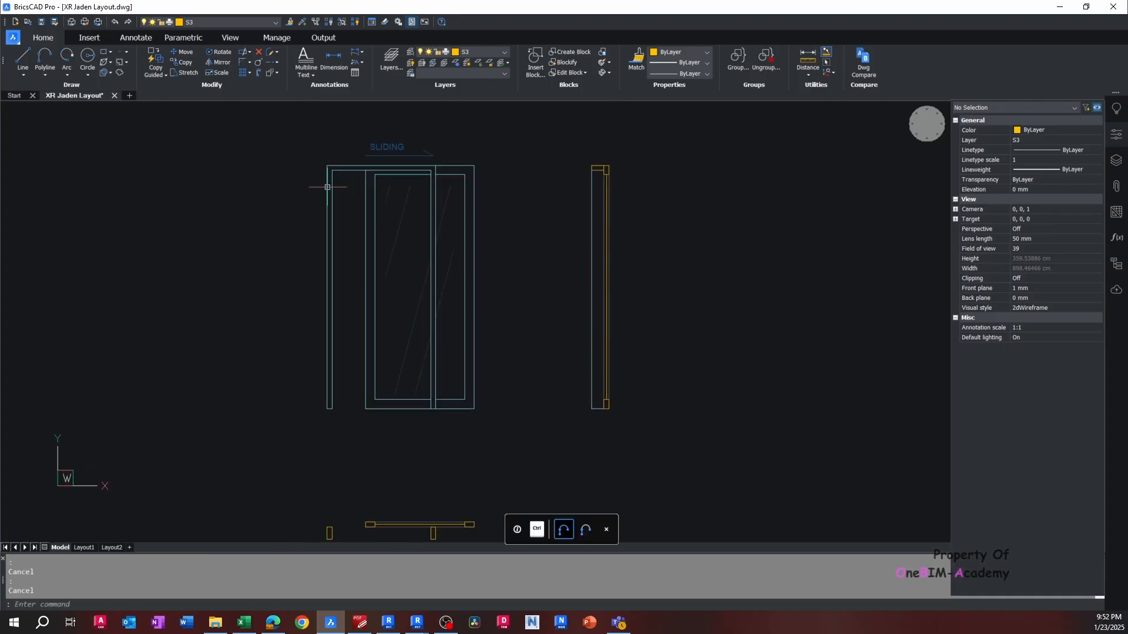
scroll(327, 187, "down", 2)
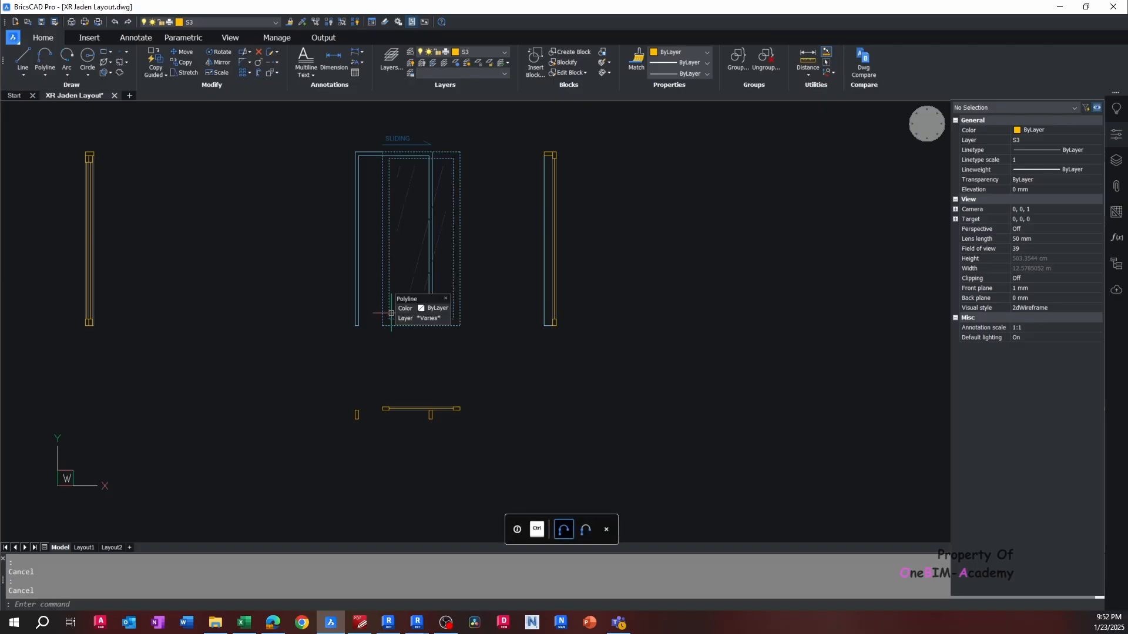
scroll(355, 383, "down", 7)
middle_click_drag(227, 436, 404, 337)
scroll(382, 397, "up", 6)
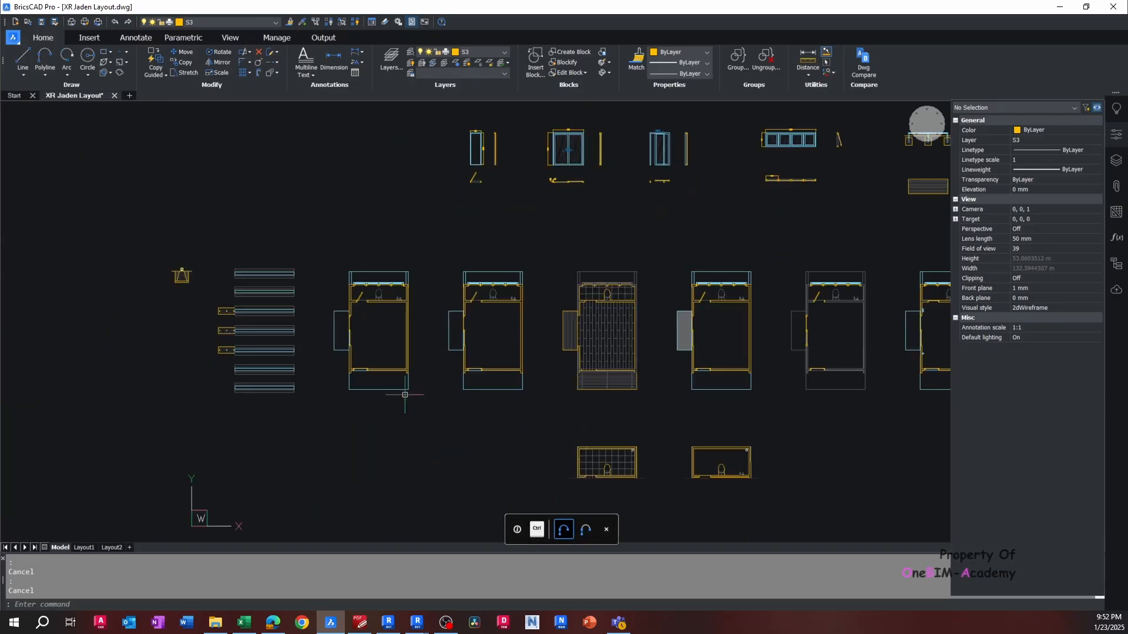
scroll(322, 325, "up", 2)
scroll(322, 325, "down", 6)
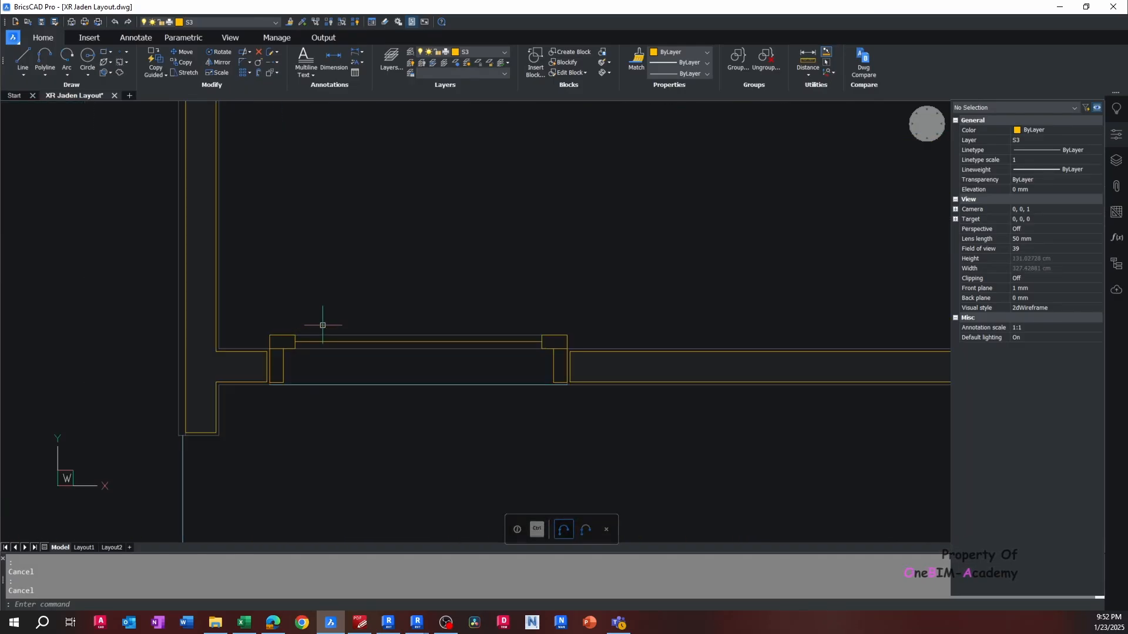
scroll(373, 313, "up", 4)
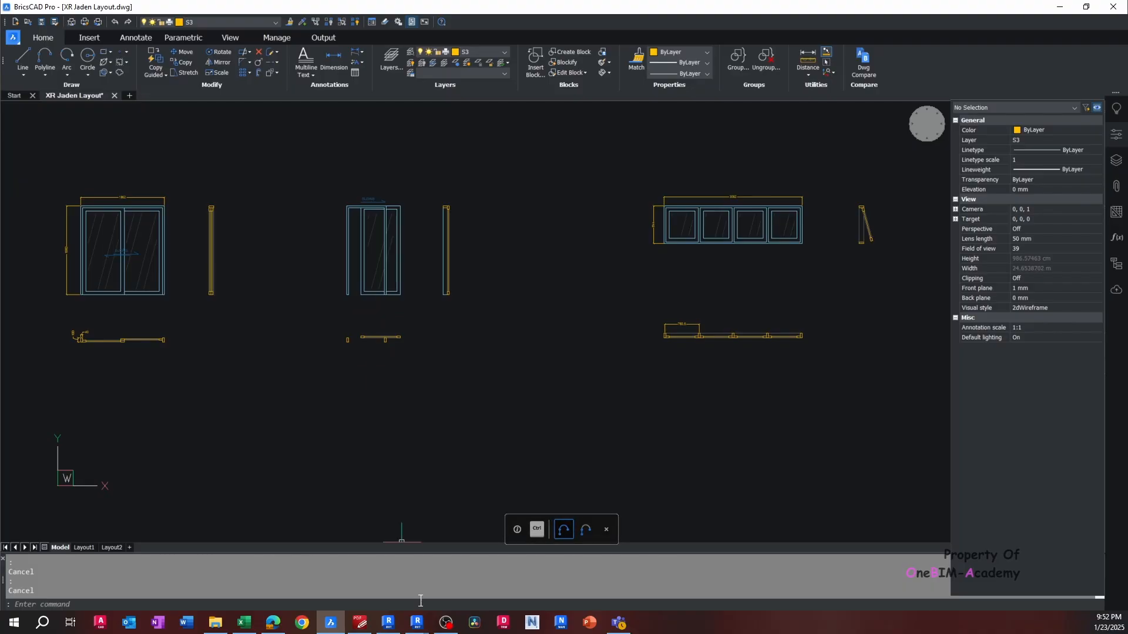
Switch to Revit and look up the Metric Door template among the templates for a new family
mouse_move(416, 623)
left_click(382, 573)
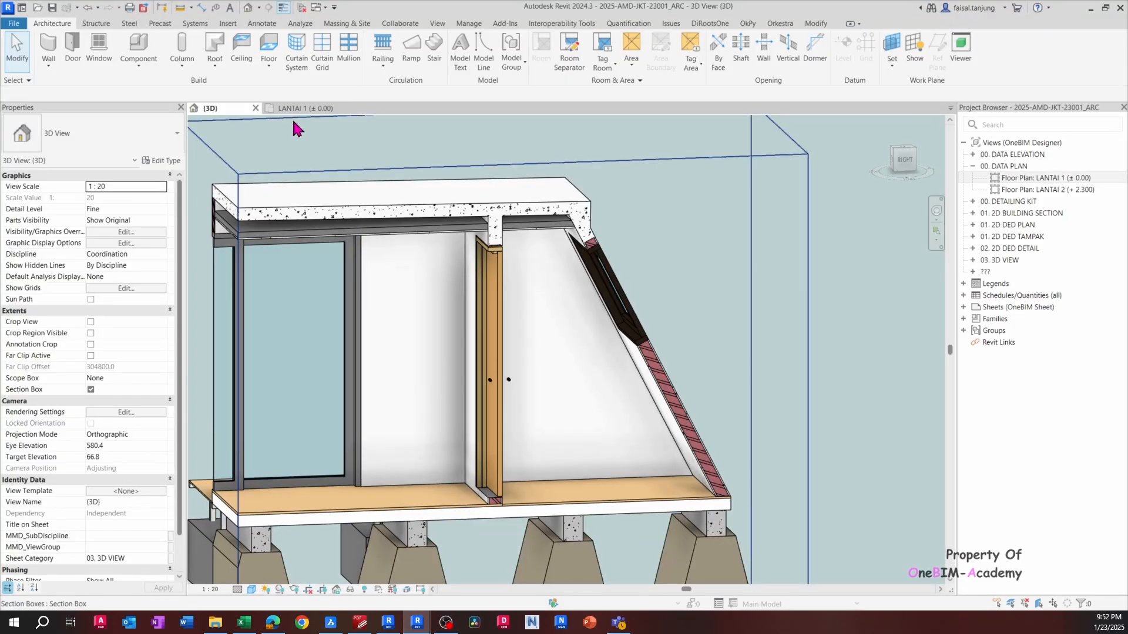
left_click(14, 23)
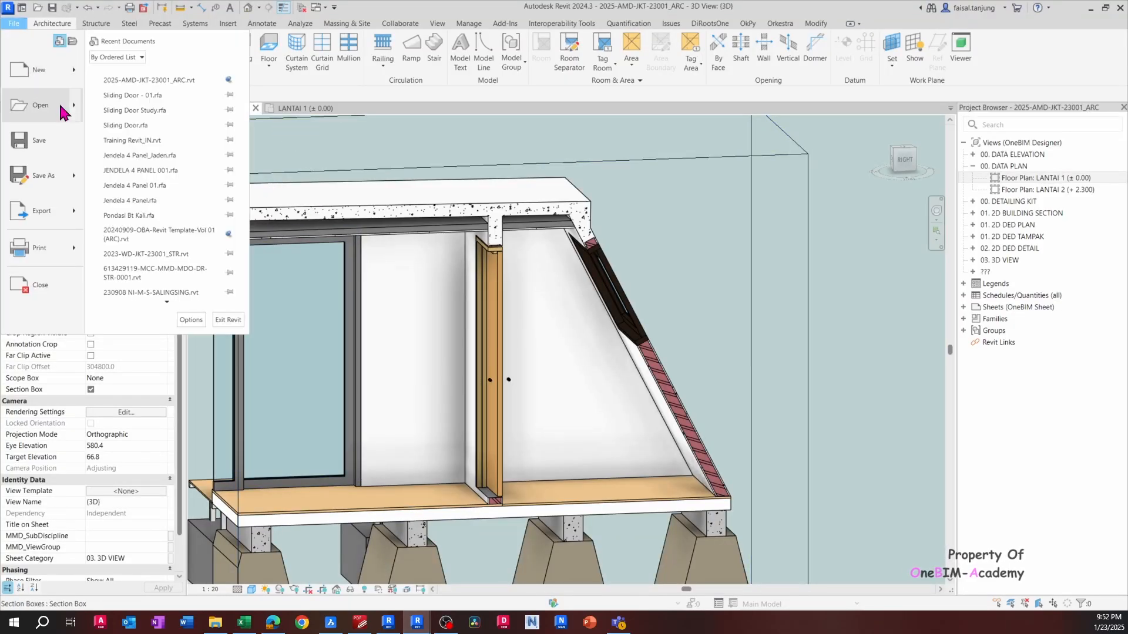
mouse_move(76, 78)
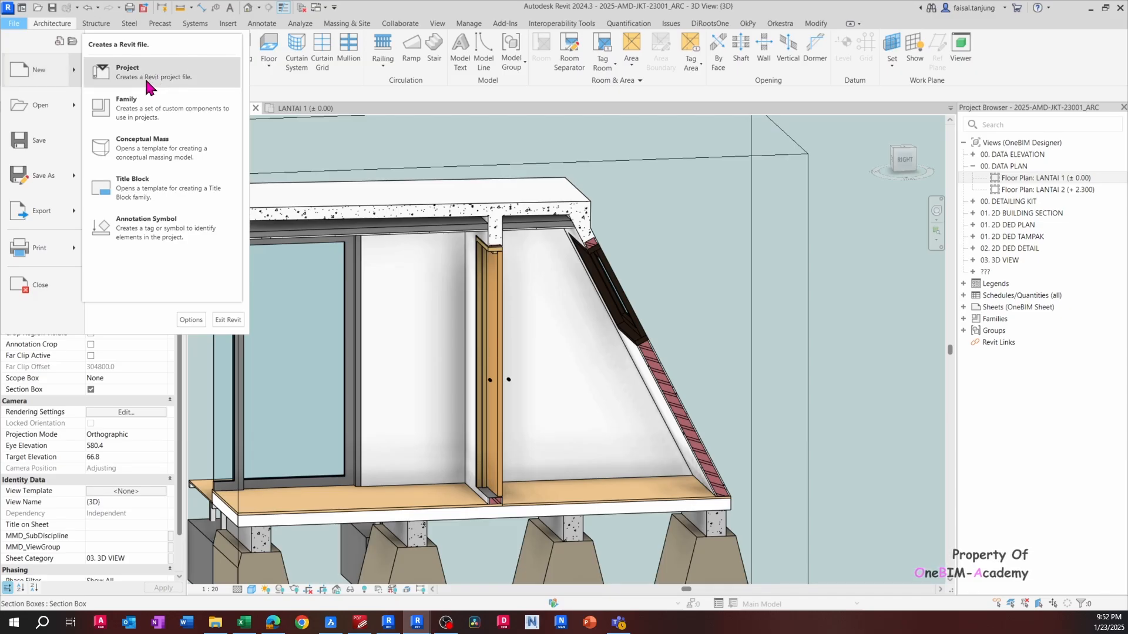
left_click(150, 112)
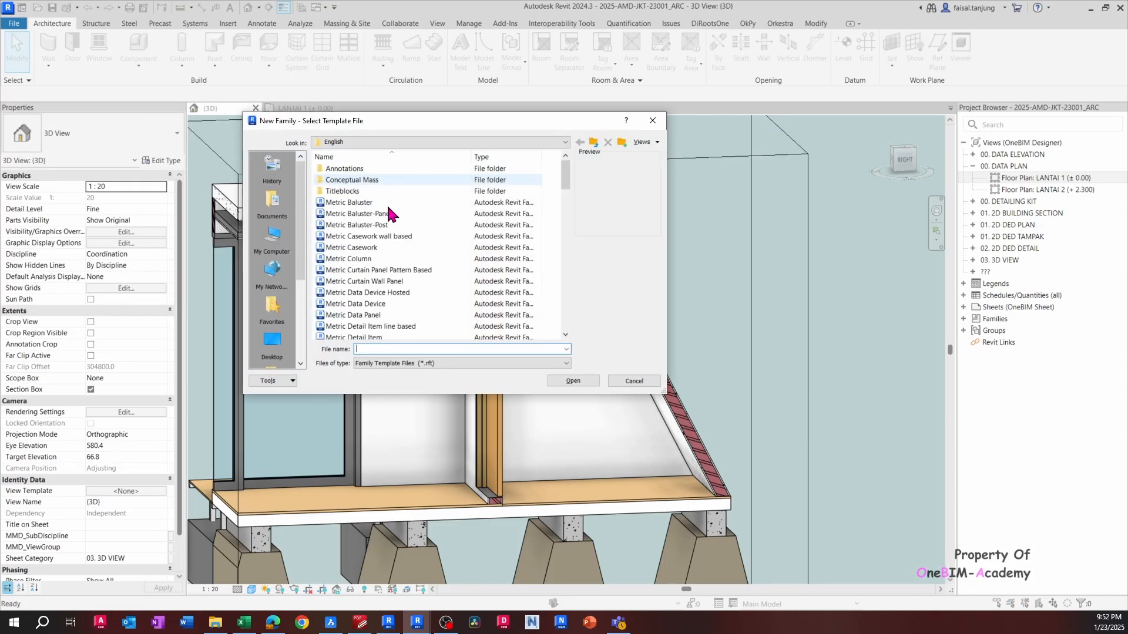
scroll(364, 264, "down", 1)
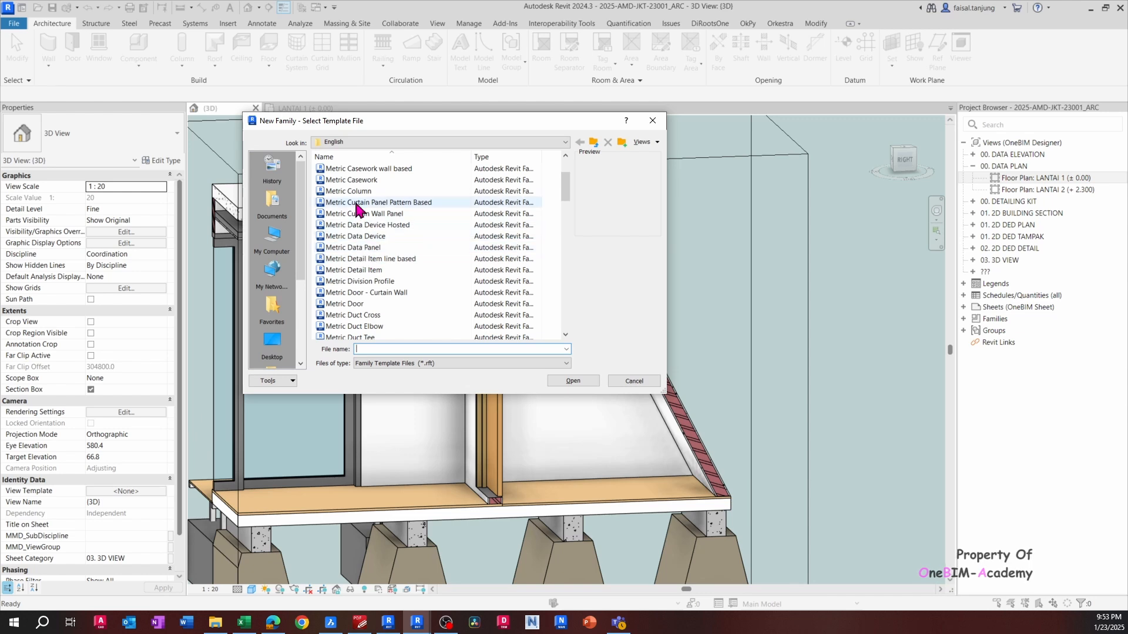
left_click(372, 305)
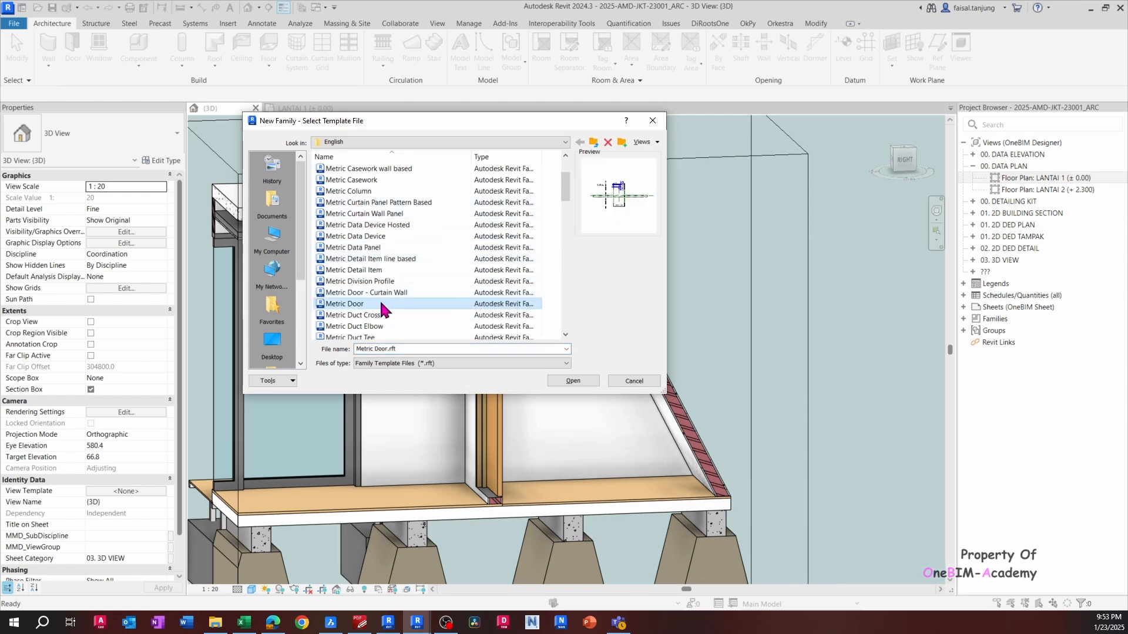
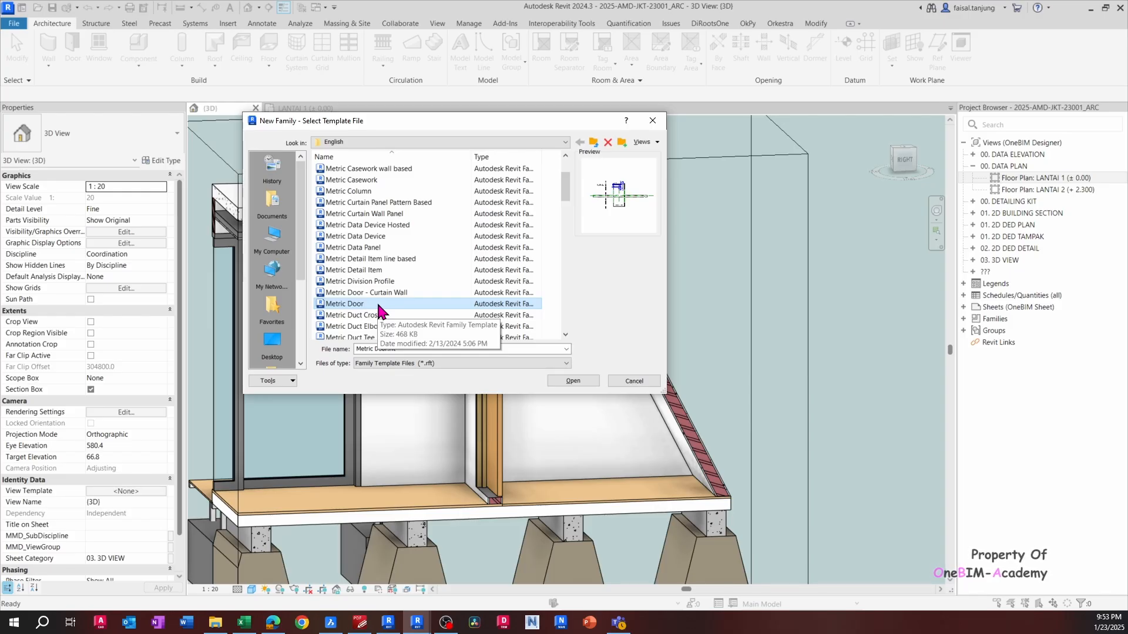
double_click(378, 304)
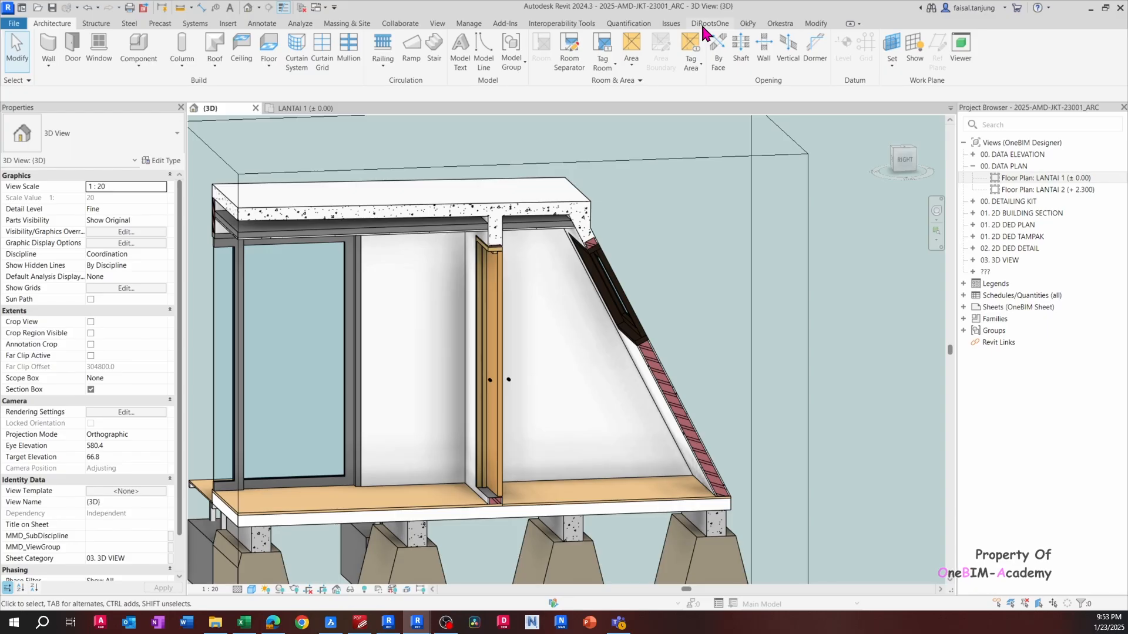
Search the Autodesk family library for SLIDING DOOR
left_click(468, 24)
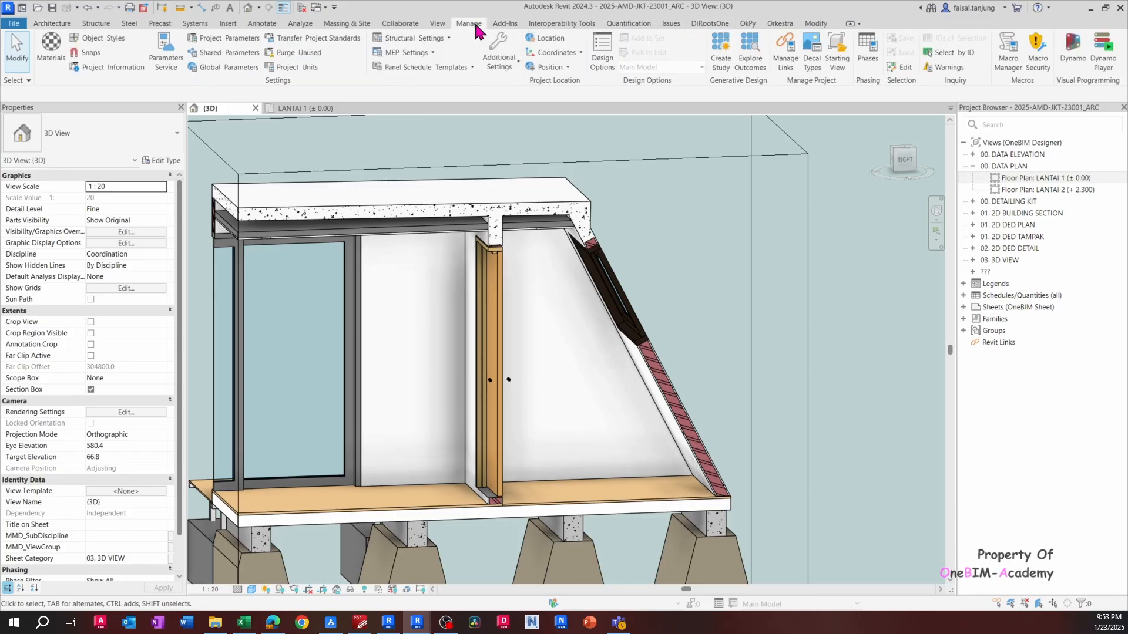
left_click(228, 24)
left_click(561, 54)
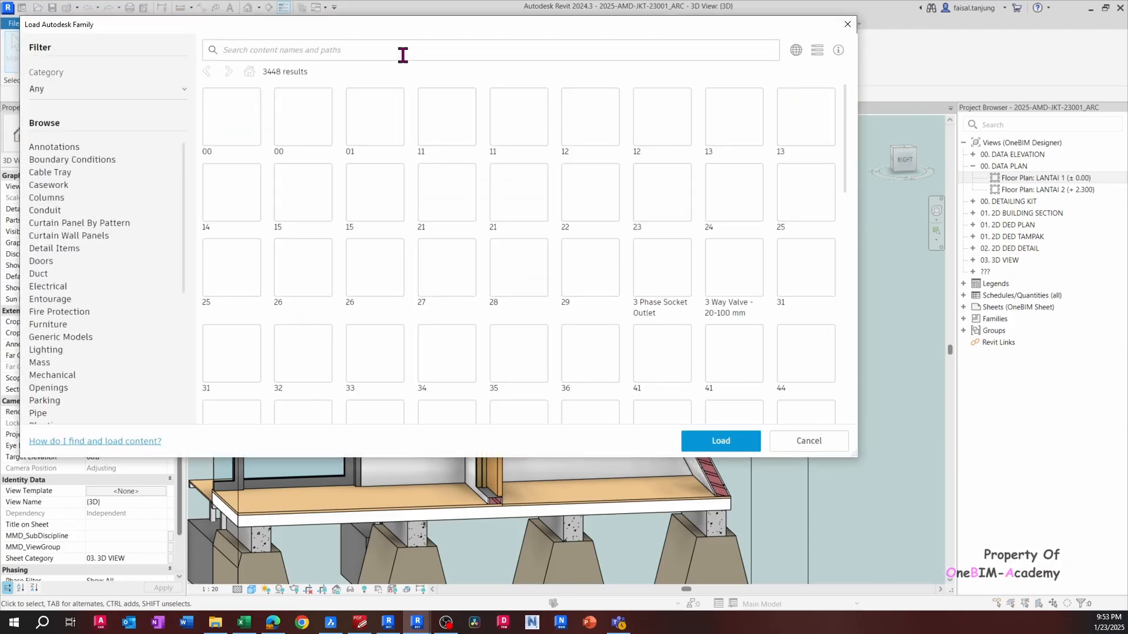
left_click(402, 55)
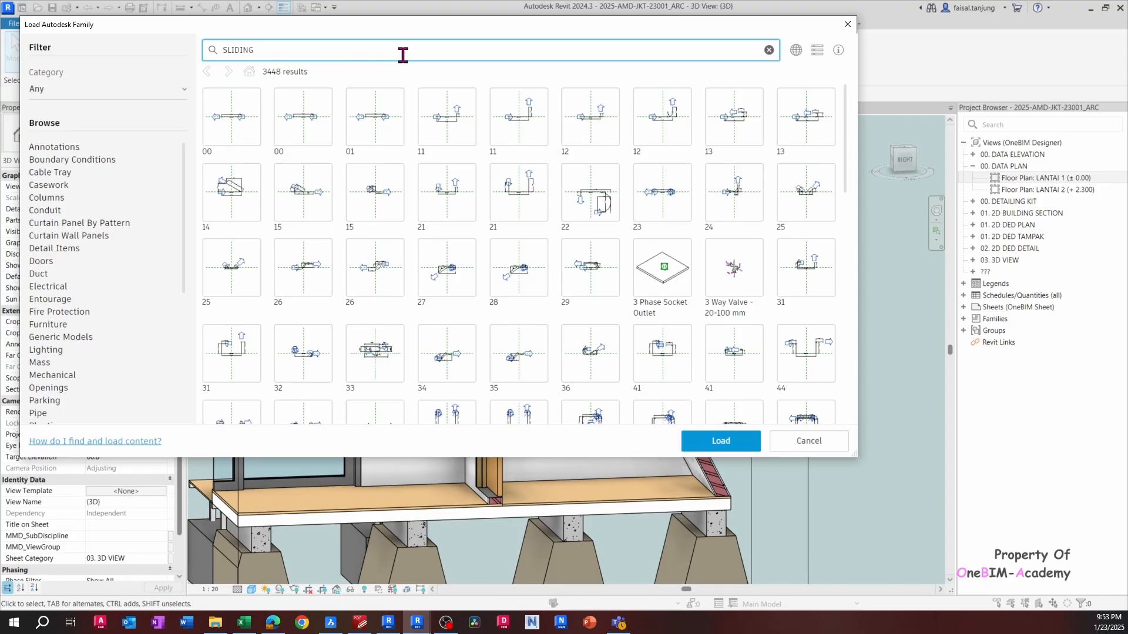
type("OR")
key("Return")
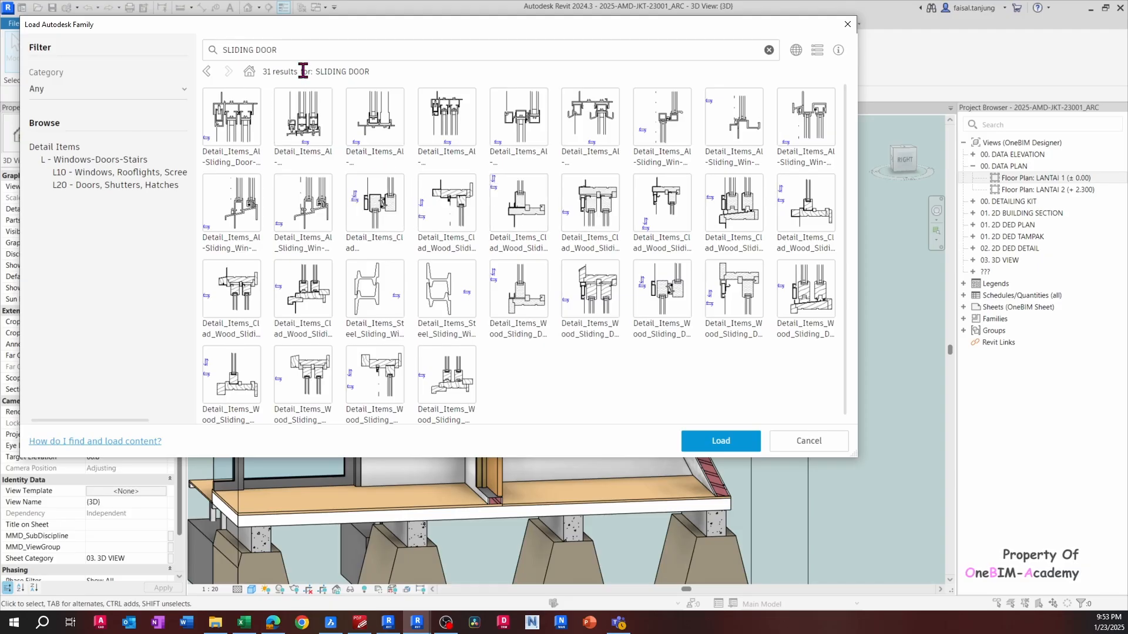
Broaden the Autodesk family search to DOOR
left_click_drag(297, 49, 215, 51)
type("DOO")
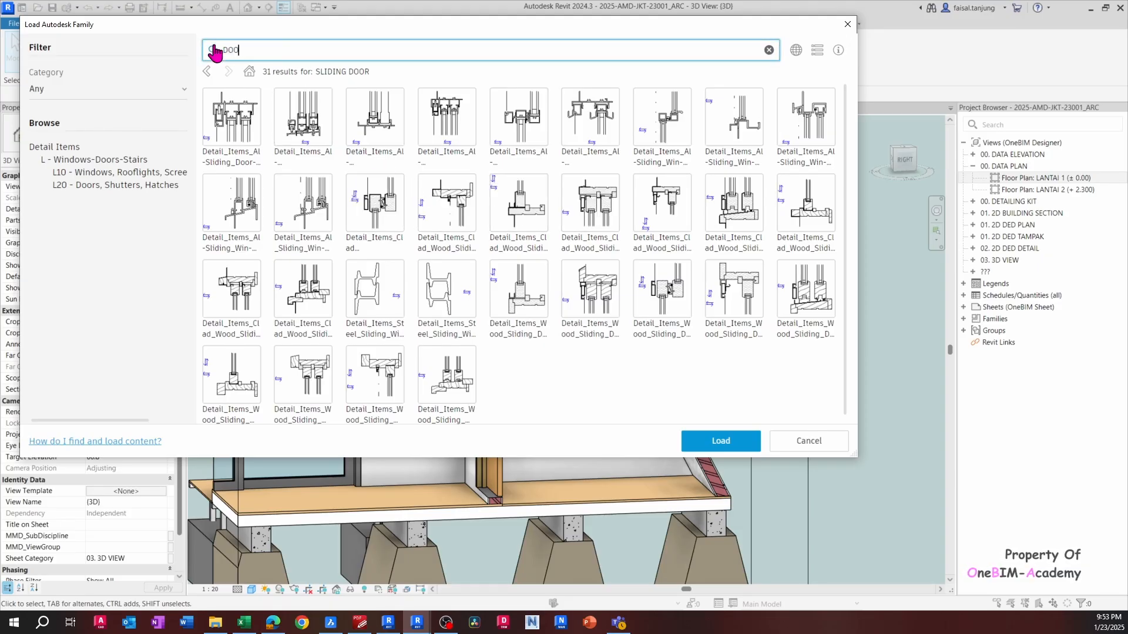
type("R")
key("Return")
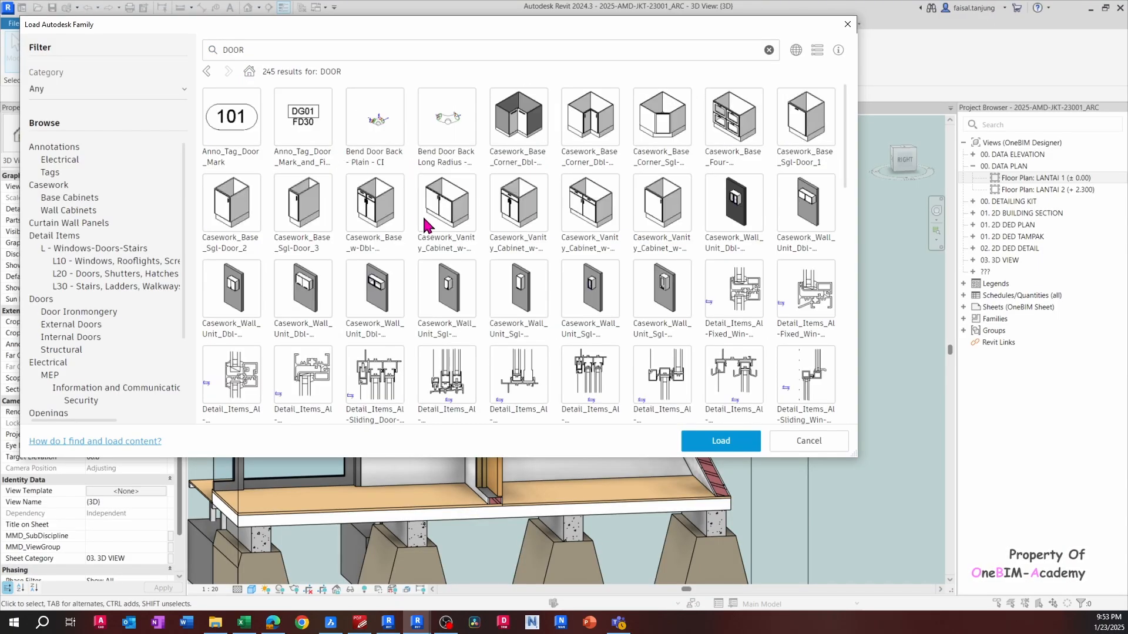
Look through the DOOR search results, from the detail items to the end of the list, for a usable sliding door family
scroll(425, 224, "down", 12)
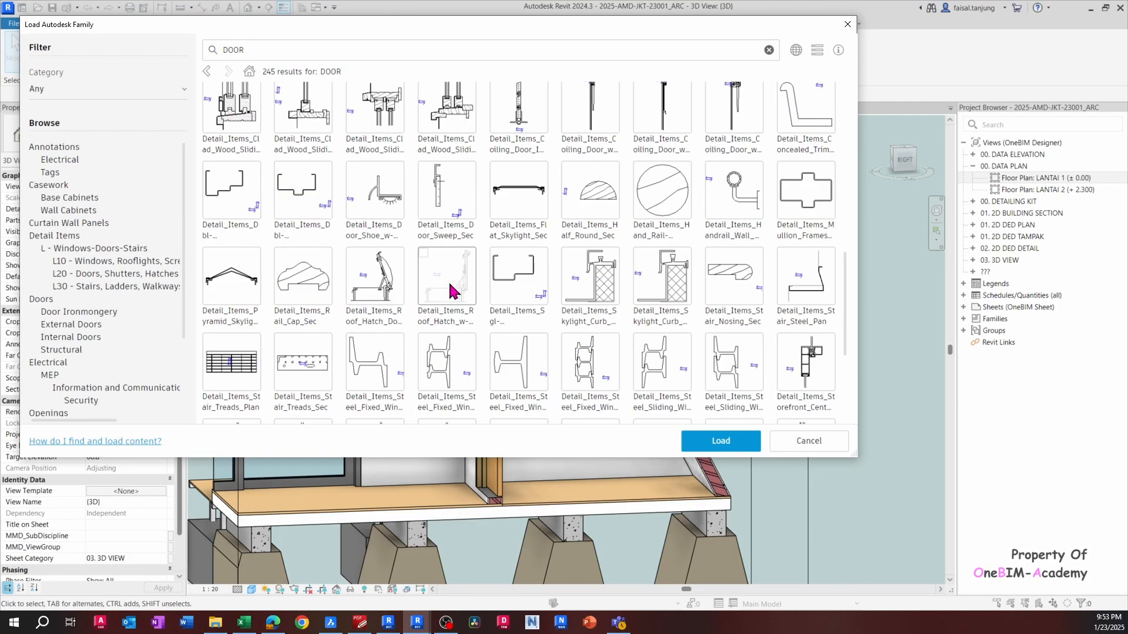
scroll(448, 280, "down", 5)
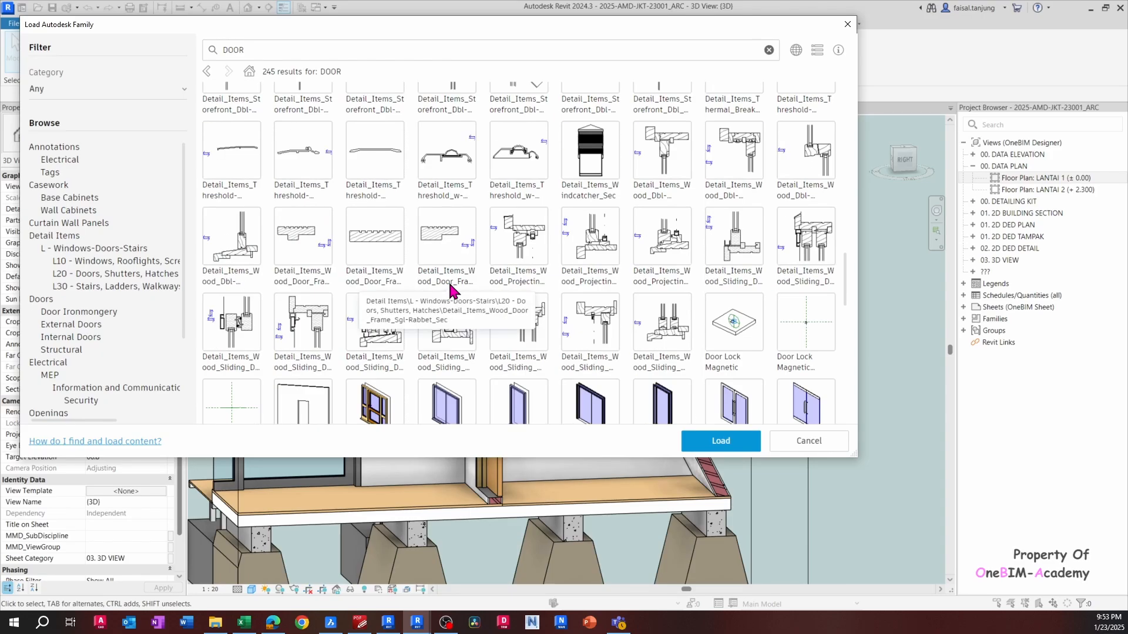
scroll(449, 280, "down", 2)
scroll(469, 302, "down", 3)
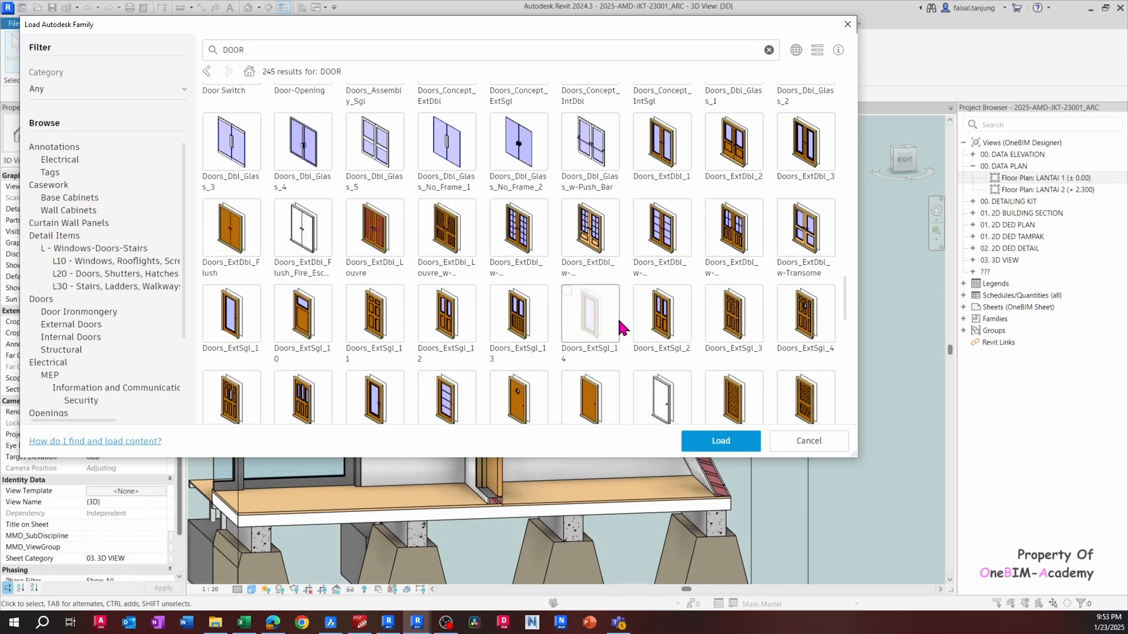
scroll(477, 223, "down", 1)
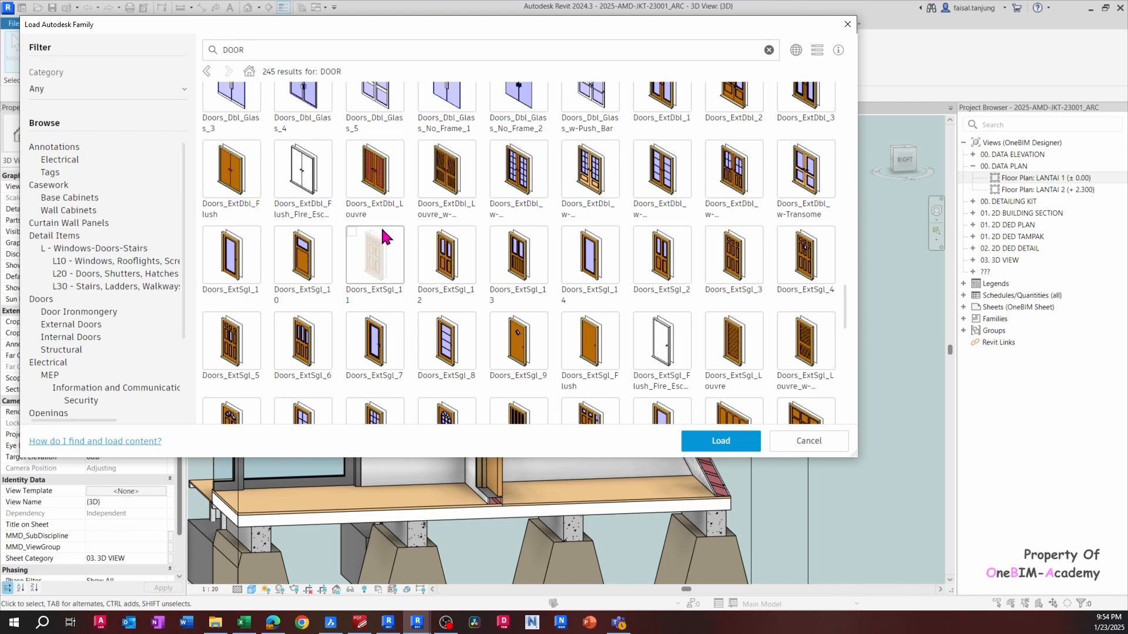
scroll(382, 231, "down", 1)
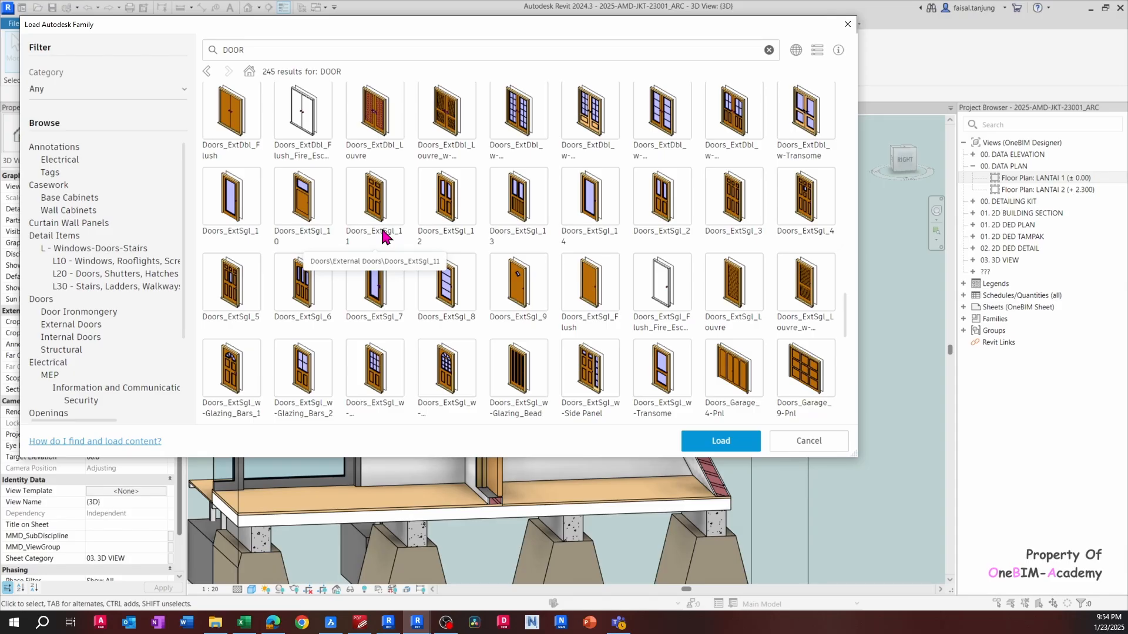
scroll(381, 226, "down", 1)
scroll(381, 226, "down", 1)
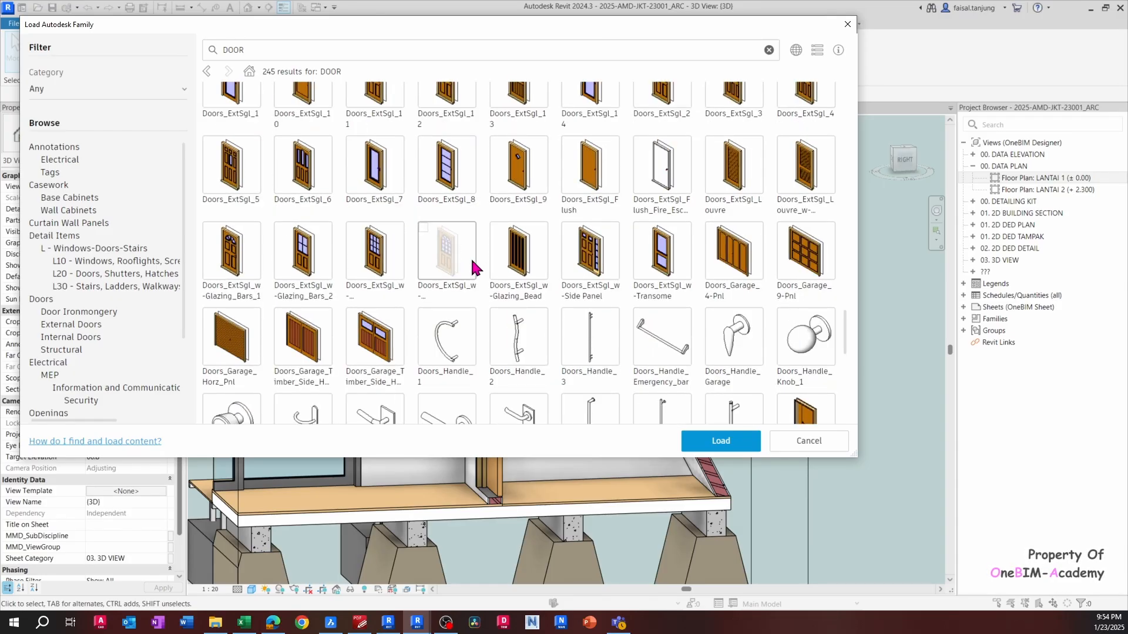
scroll(463, 257, "down", 1)
scroll(462, 256, "down", 3)
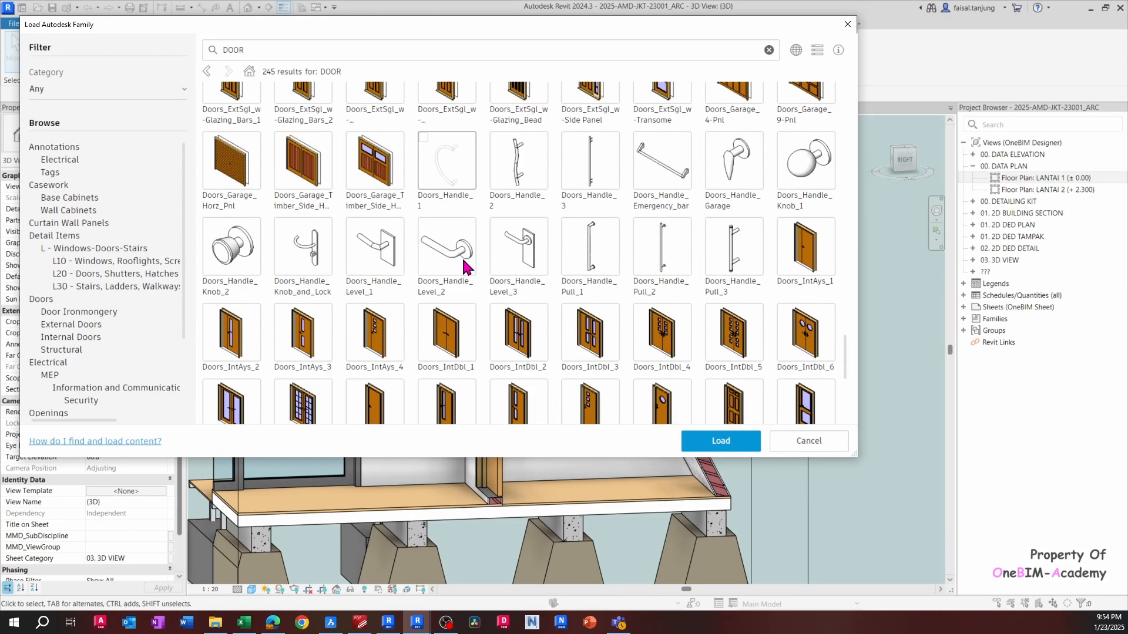
scroll(462, 256, "down", 1)
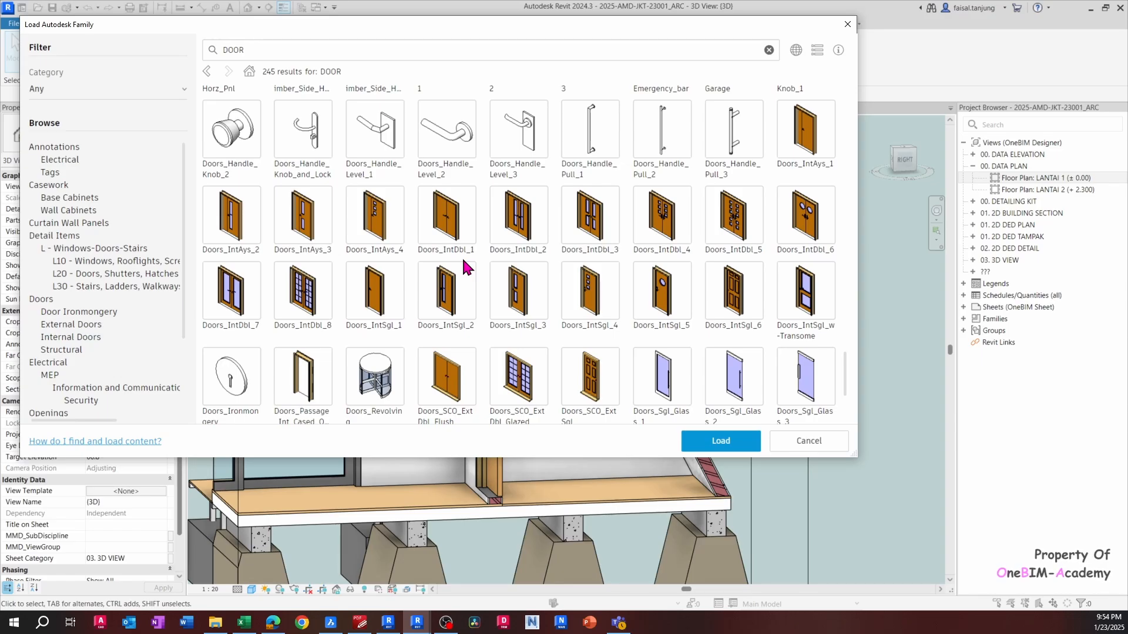
scroll(463, 262, "down", 3)
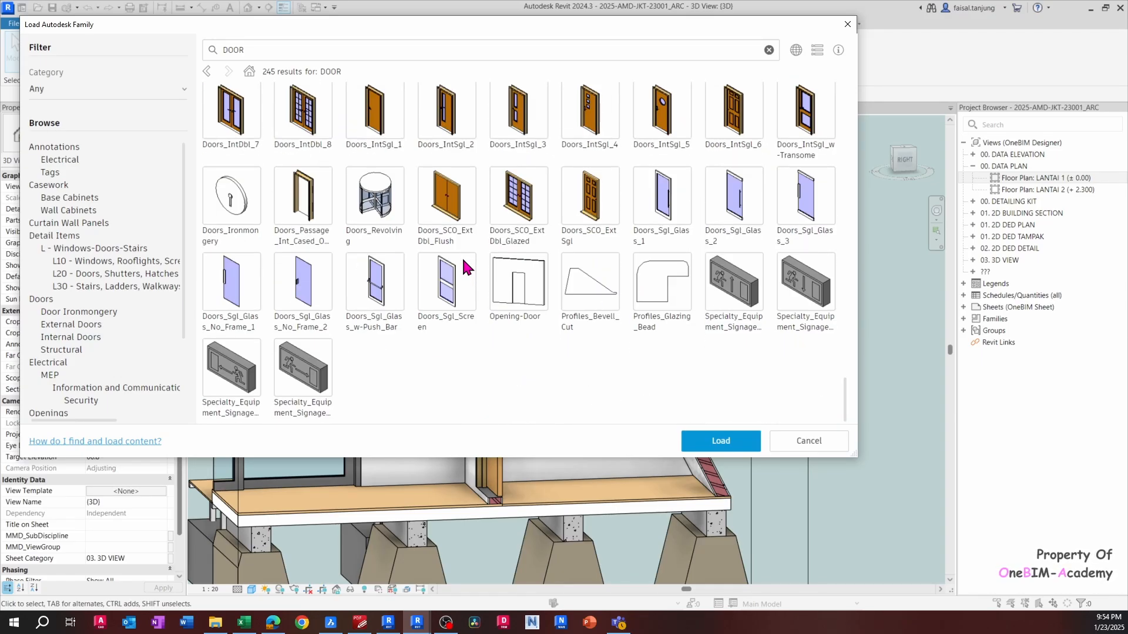
Leave the Autodesk family library without loading anything and inspect the door in the 3D section of the model
scroll(462, 256, "up", 4)
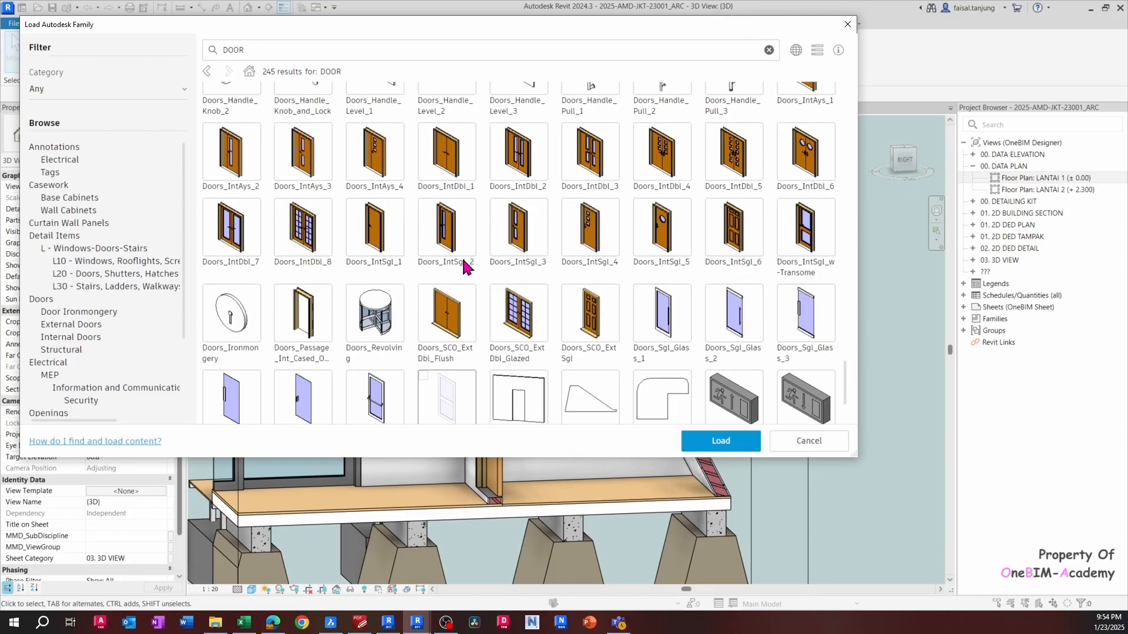
left_click(847, 24)
mouse_move(489, 161)
middle_mouse_down("shift")
mouse_move(521, 212)
mouse_move(501, 186)
middle_mouse_up("shift")
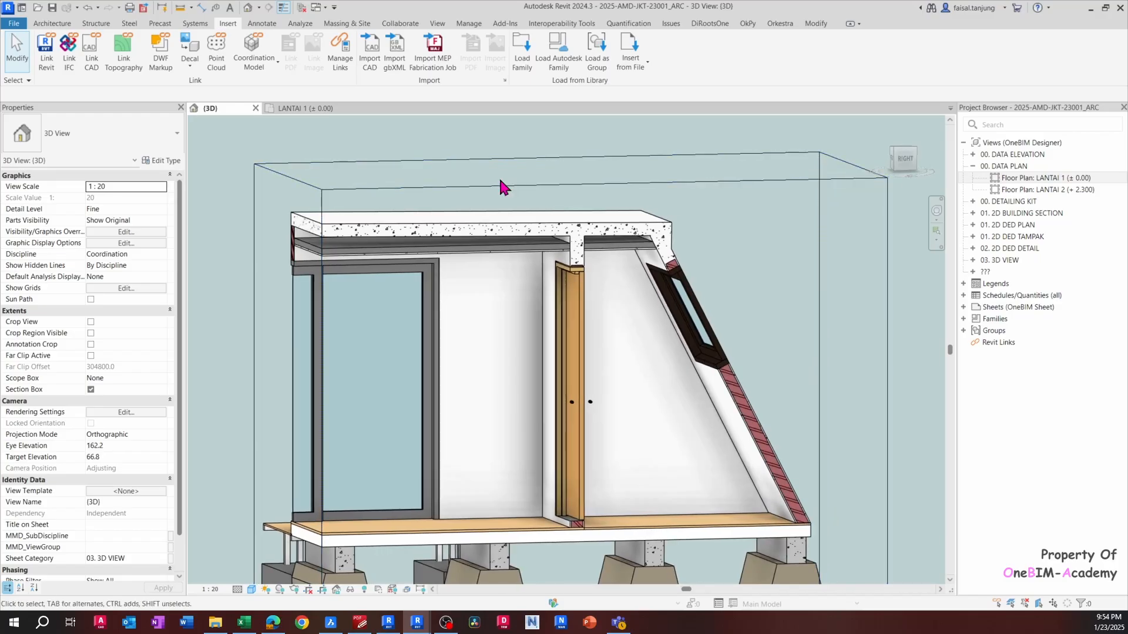
scroll(615, 287, "up", 4)
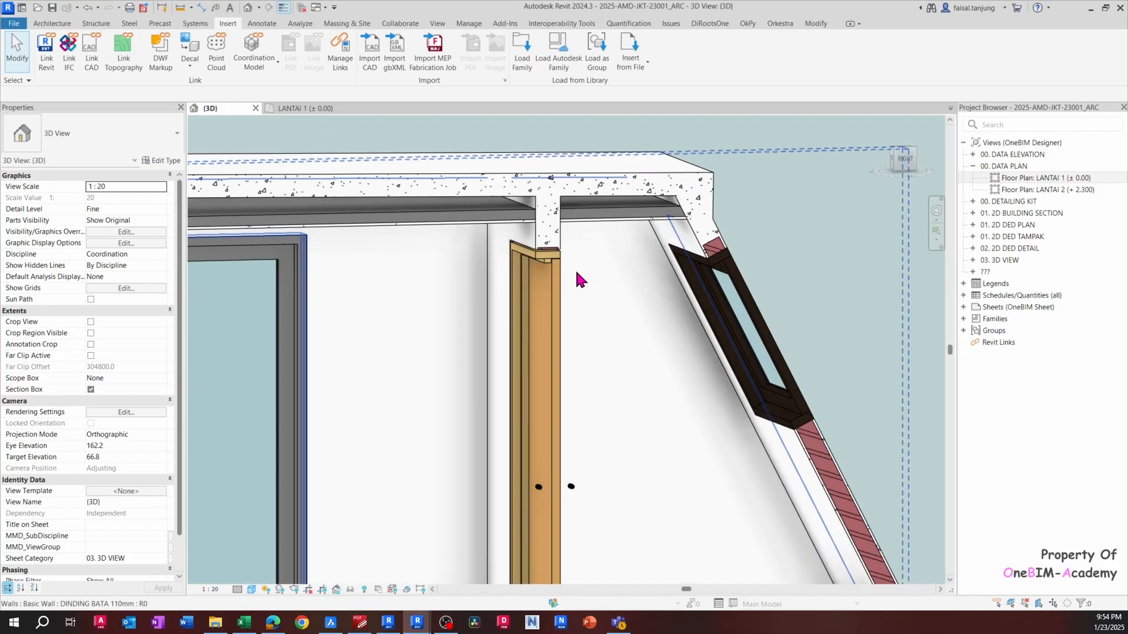
Create a new family from the Metric Door template
left_click(14, 24)
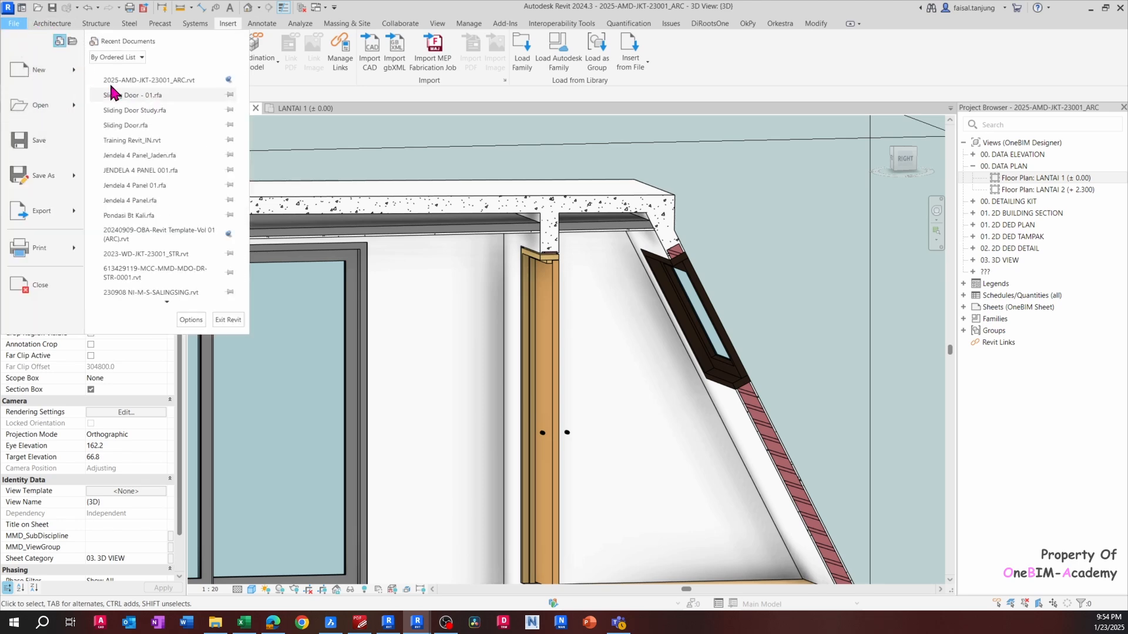
mouse_move(76, 75)
left_click(134, 110)
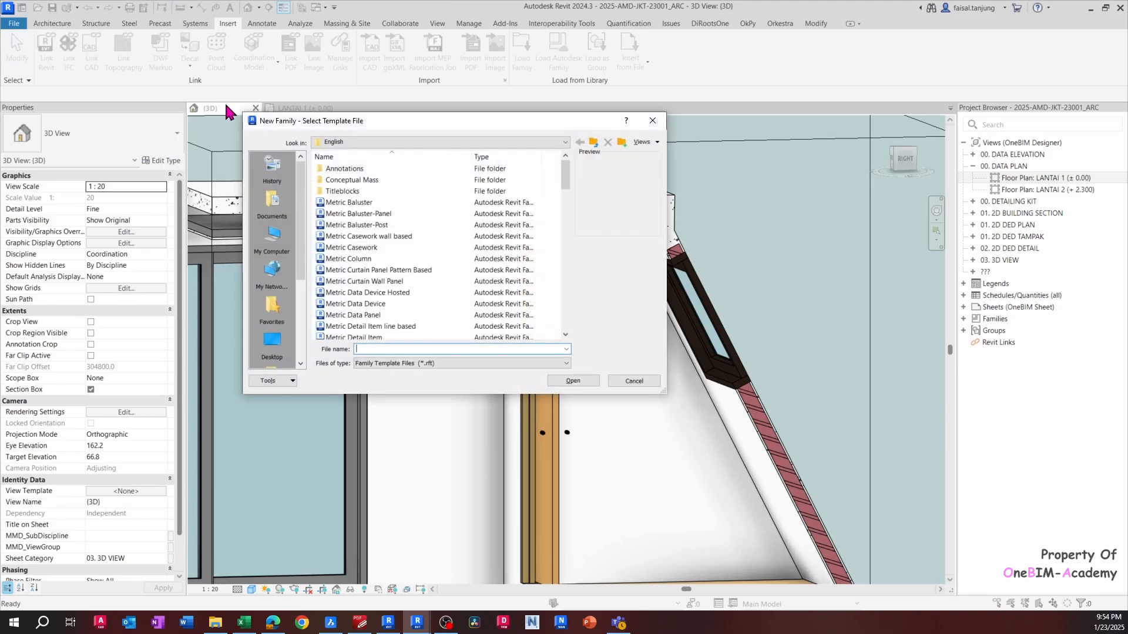
scroll(390, 284, "down", 2)
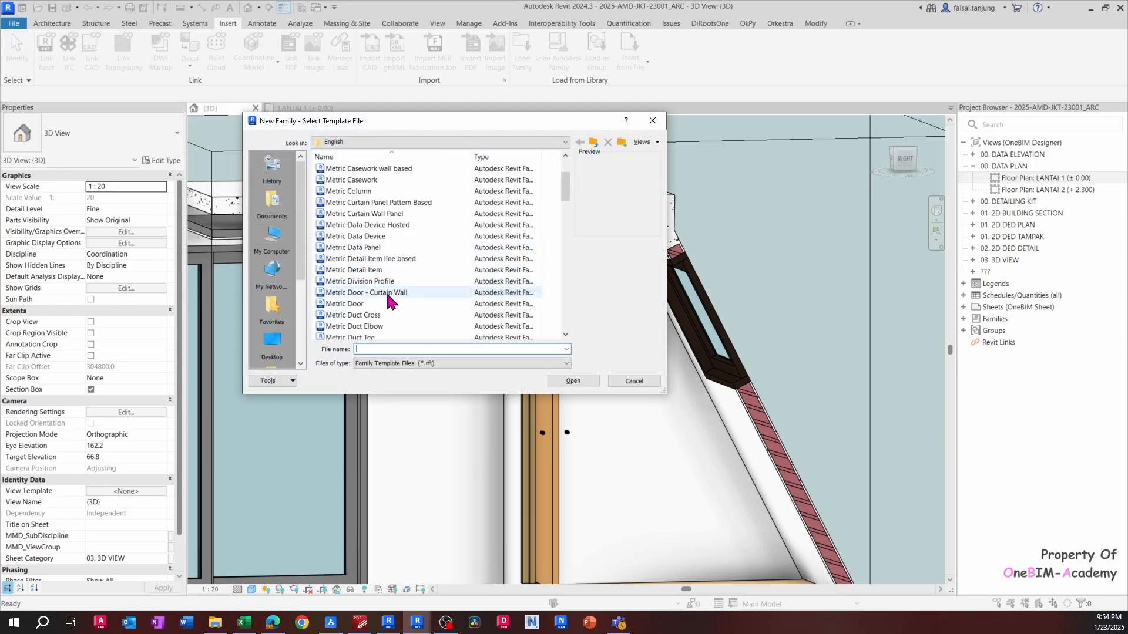
left_click(357, 304)
left_click(572, 381)
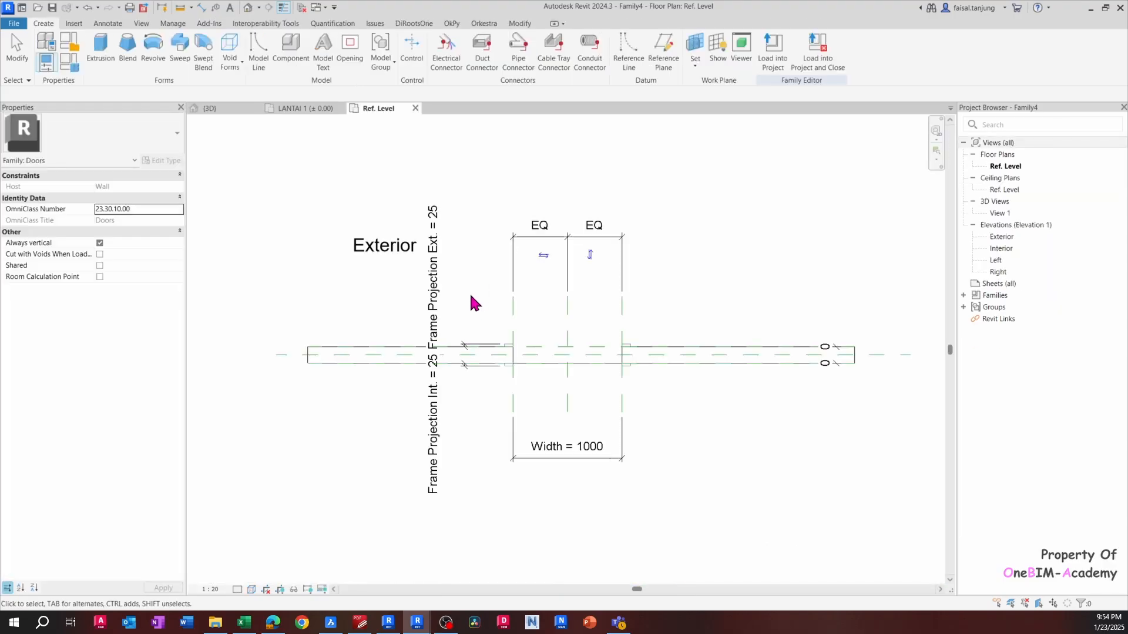
Delete the template's interior and exterior Frame/Mullion extrusions around the door opening in the Ref. Level plan
scroll(449, 376, "up", 4)
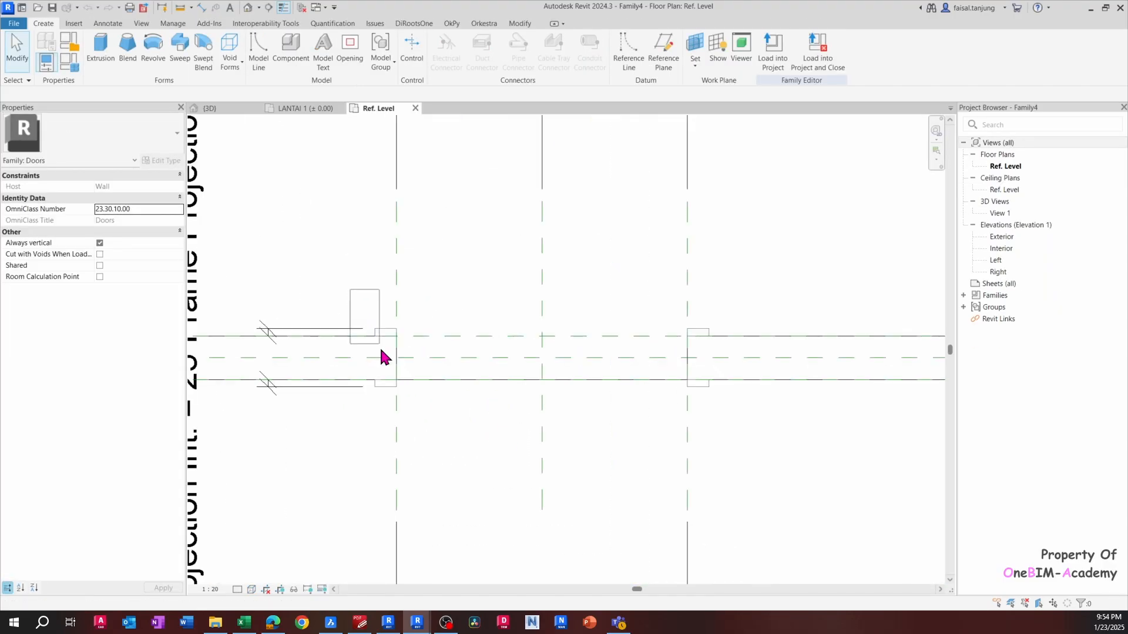
left_click_drag(418, 430, 418, 431)
left_click(382, 386)
key("Delete")
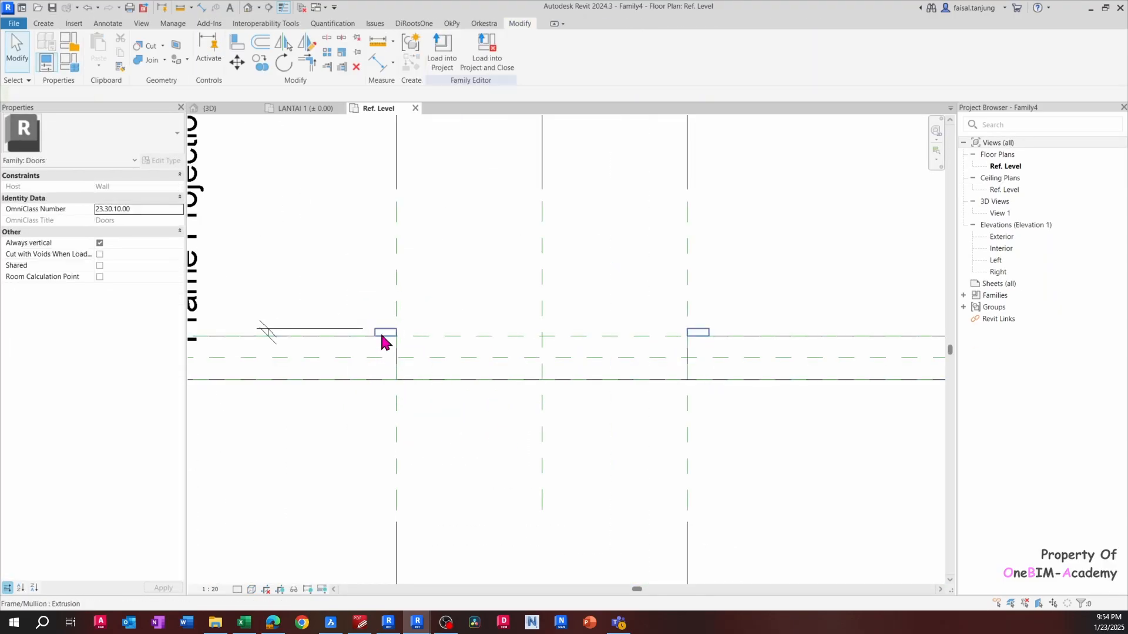
left_click(380, 332)
key("Delete")
scroll(411, 337, "down", 3)
middle_click_drag(440, 340, 470, 329)
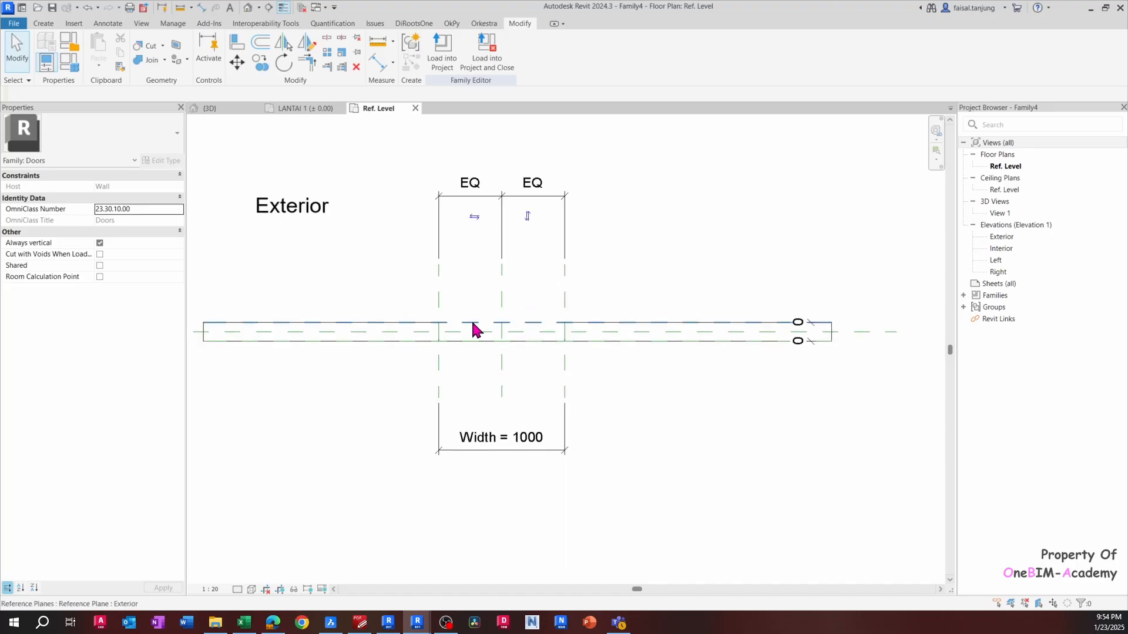
Switch to BricsCAD and add a linear dimension across the door plan between the outer edges of the two frame jambs
left_click(331, 622)
scroll(380, 256, "up", 2)
scroll(365, 322, "up", 3)
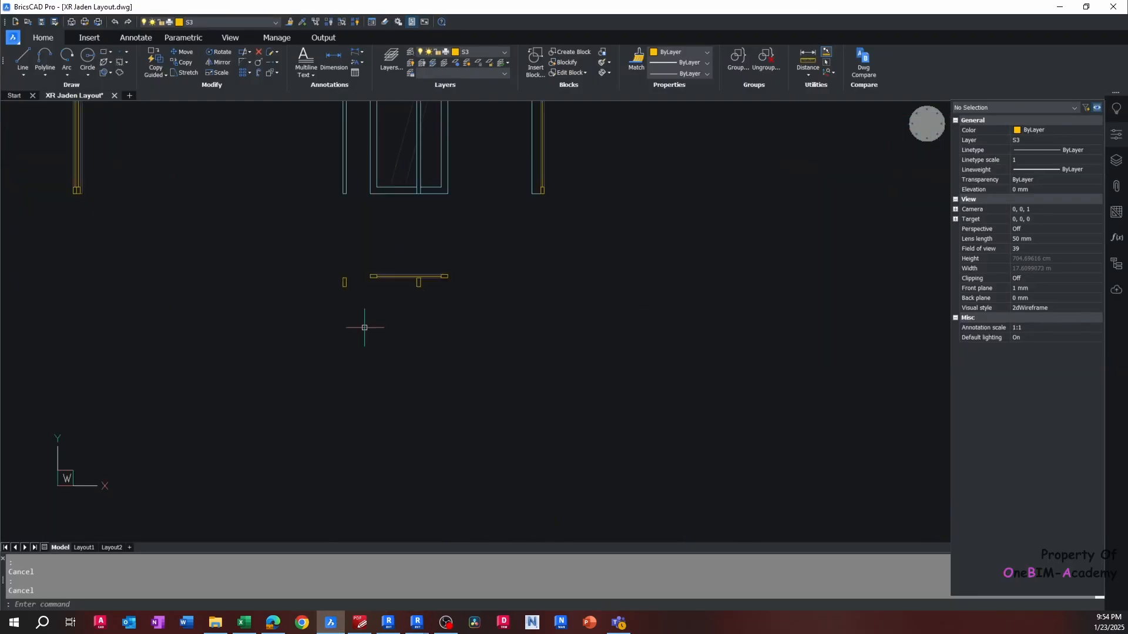
type("DLI")
key("Return")
scroll(329, 262, "up", 3)
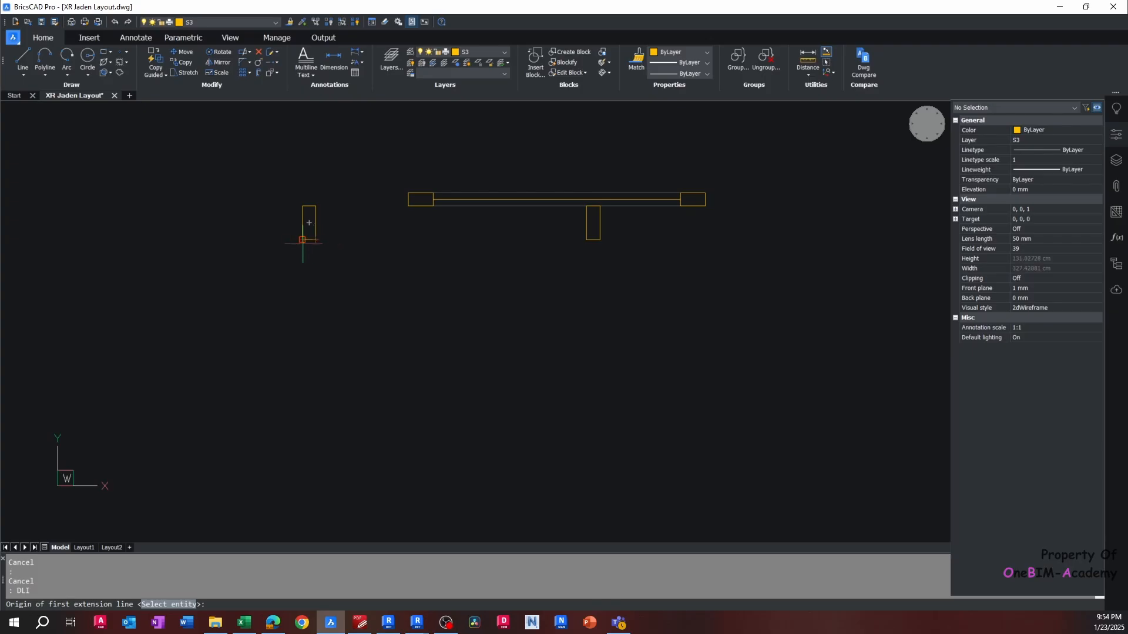
left_click(302, 240)
left_click(599, 240)
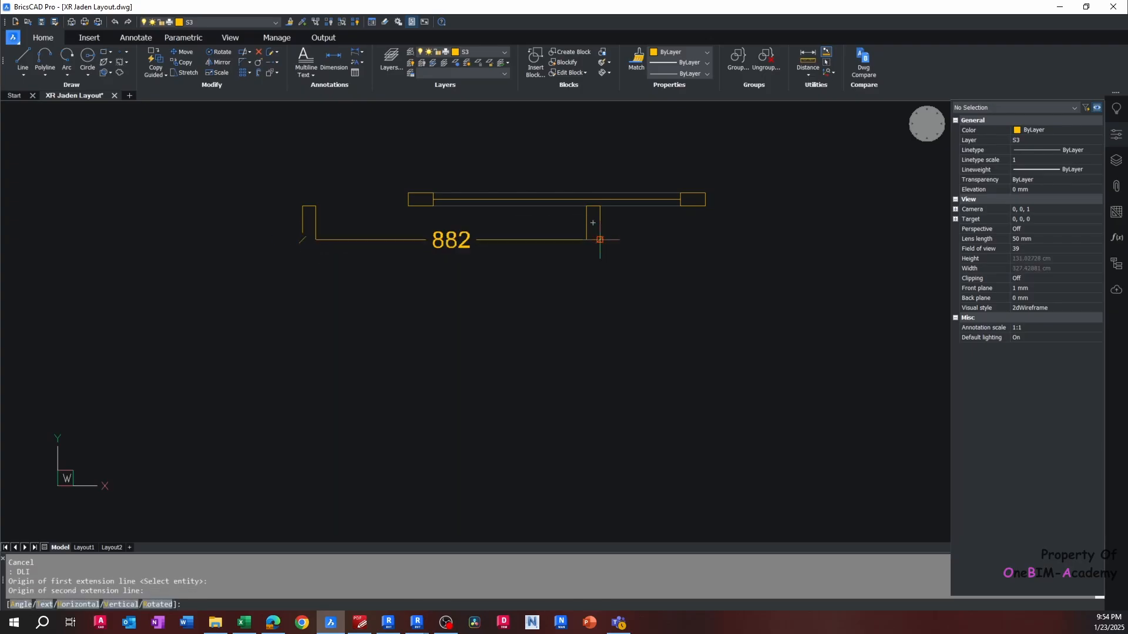
left_click(590, 287)
key("Escape")
Add a vertical linear dimension along the outer side of the frame's jamb in the SLIDING door elevation, covering its full height
scroll(590, 287, "down", 4)
middle_click_drag(535, 219, 475, 376)
scroll(489, 182, "up", 2)
key("Return")
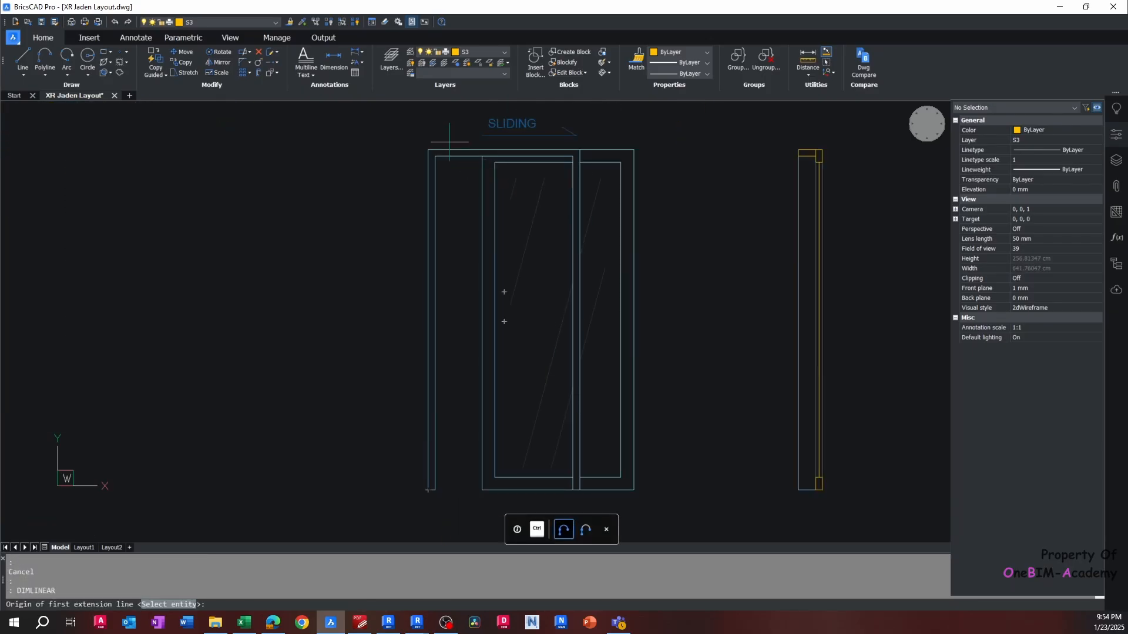
left_click(427, 149)
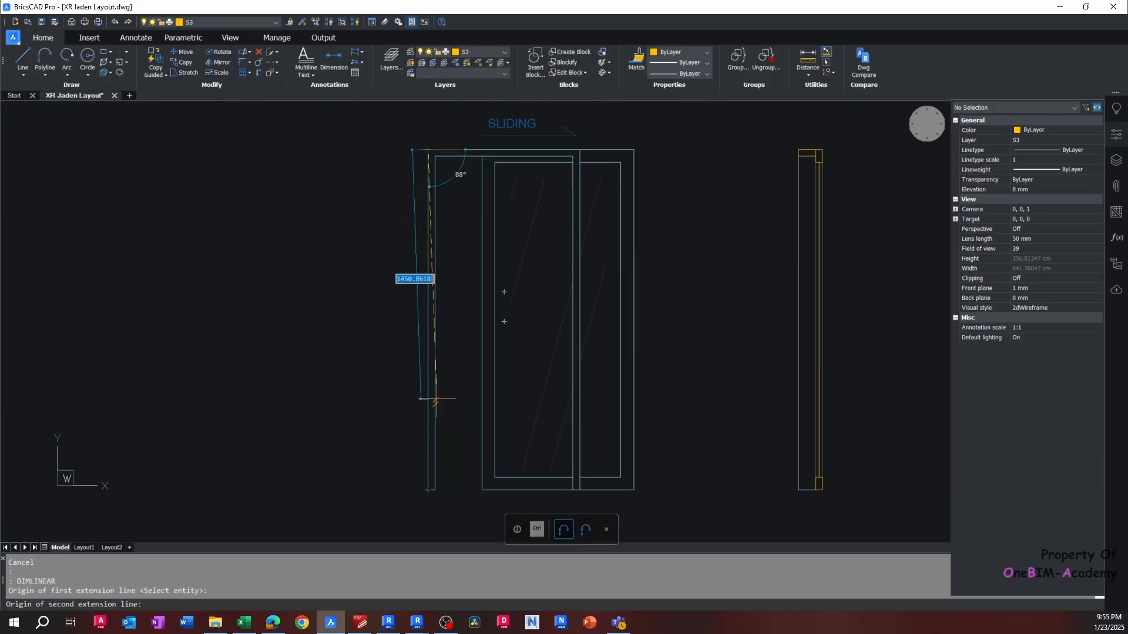
left_click(428, 490)
left_click(397, 492)
key("Escape")
key("Escape")
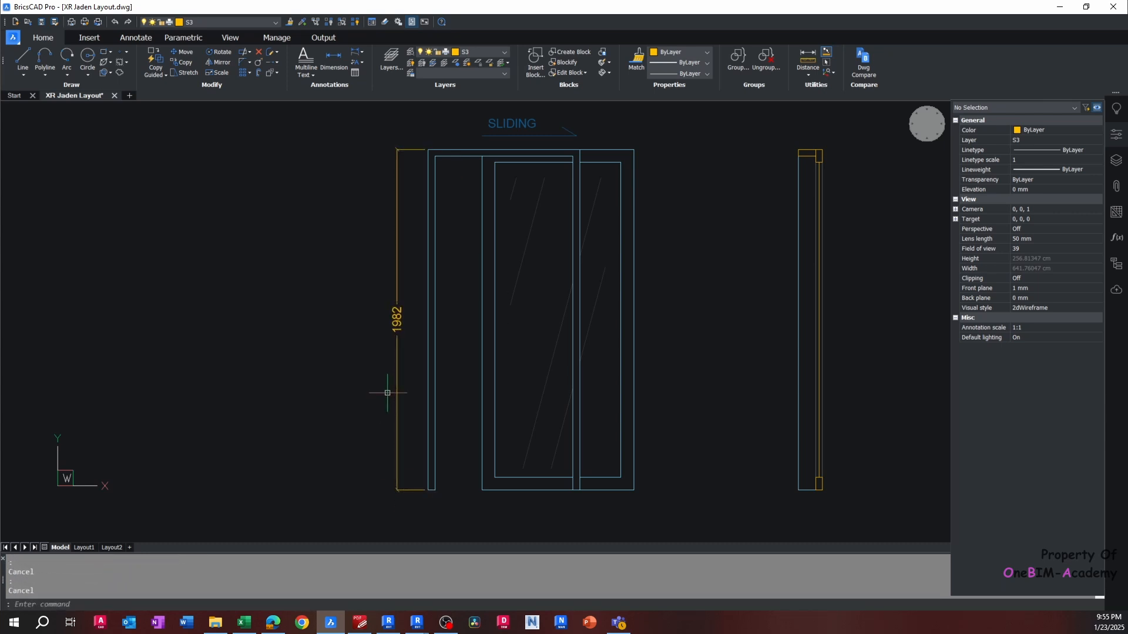
Switch back to Revit and set the door family's Width to 882 and Height to 1982
key("alt+Tab")
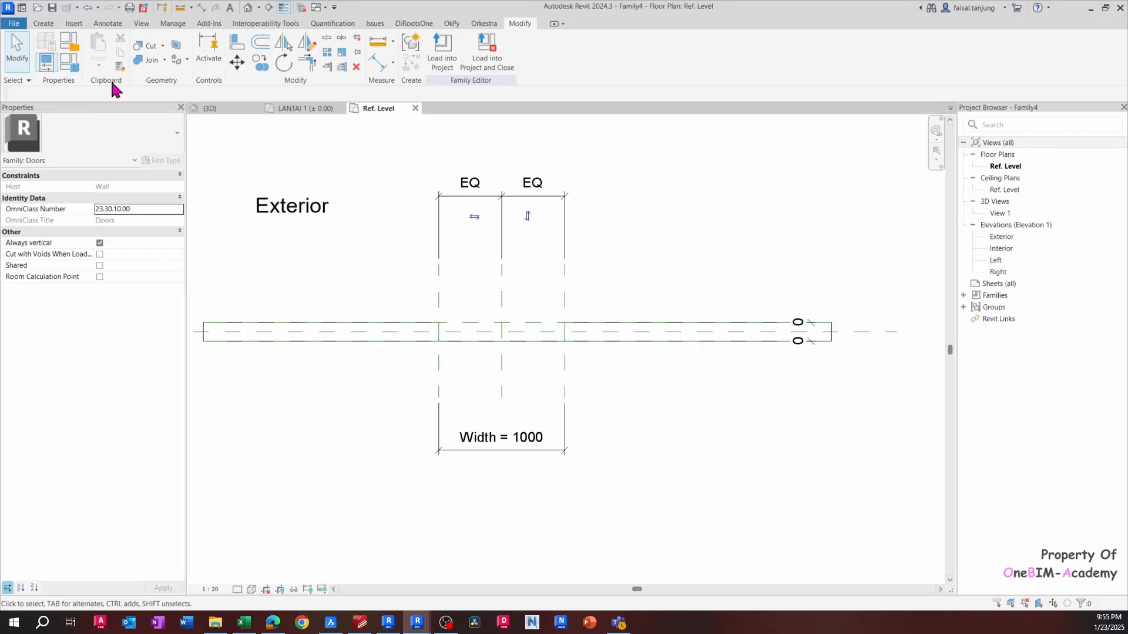
left_click(69, 63)
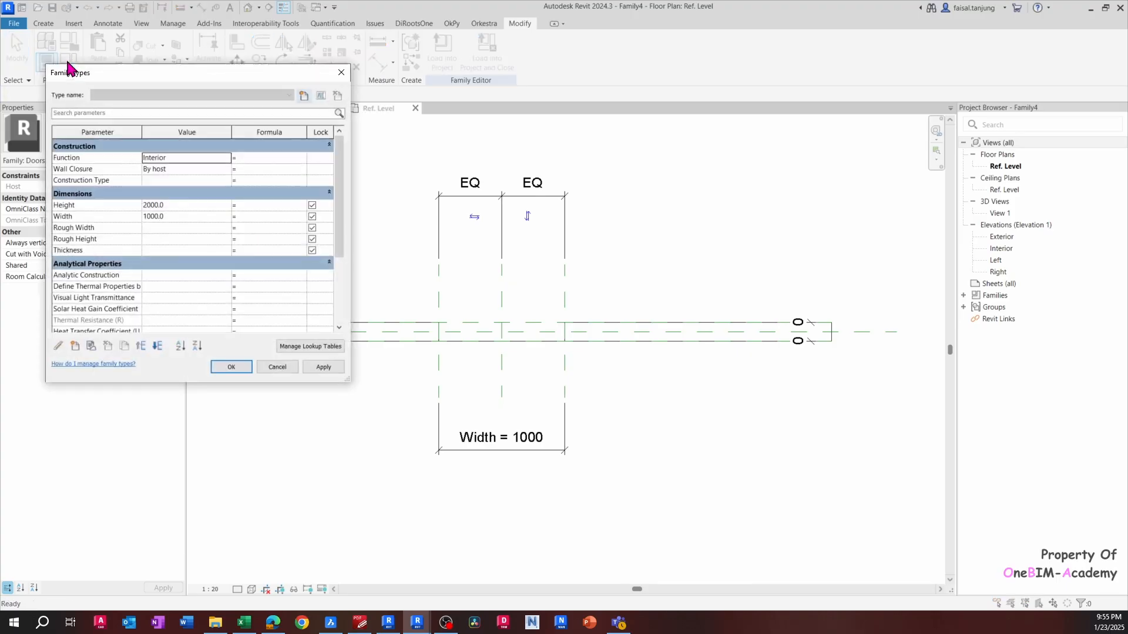
left_click(186, 205)
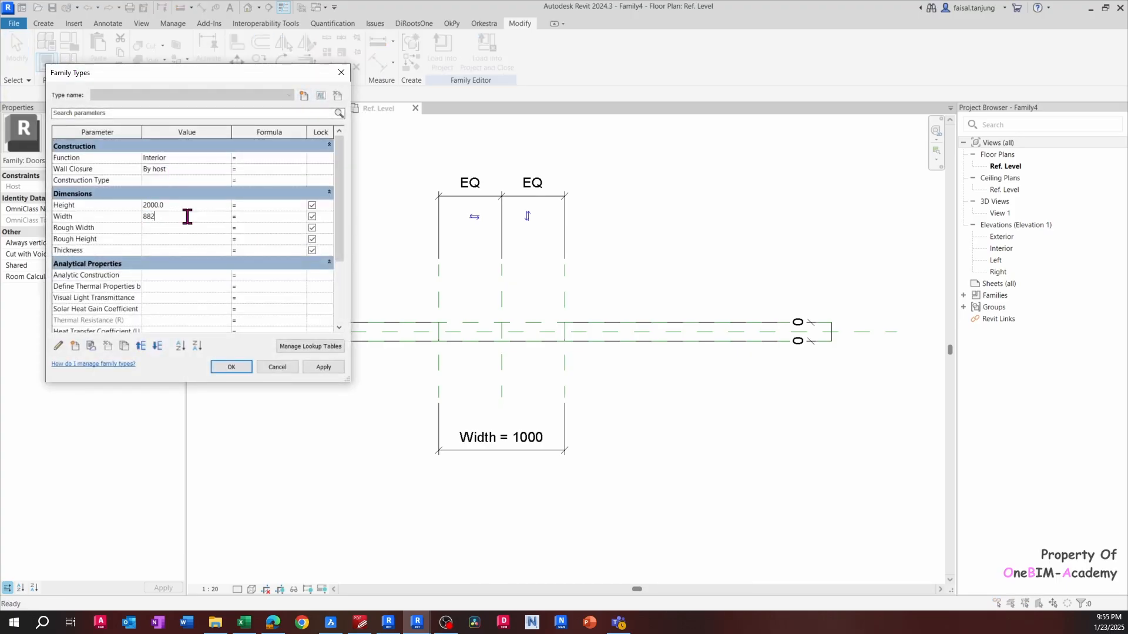
key("alt+Tab")
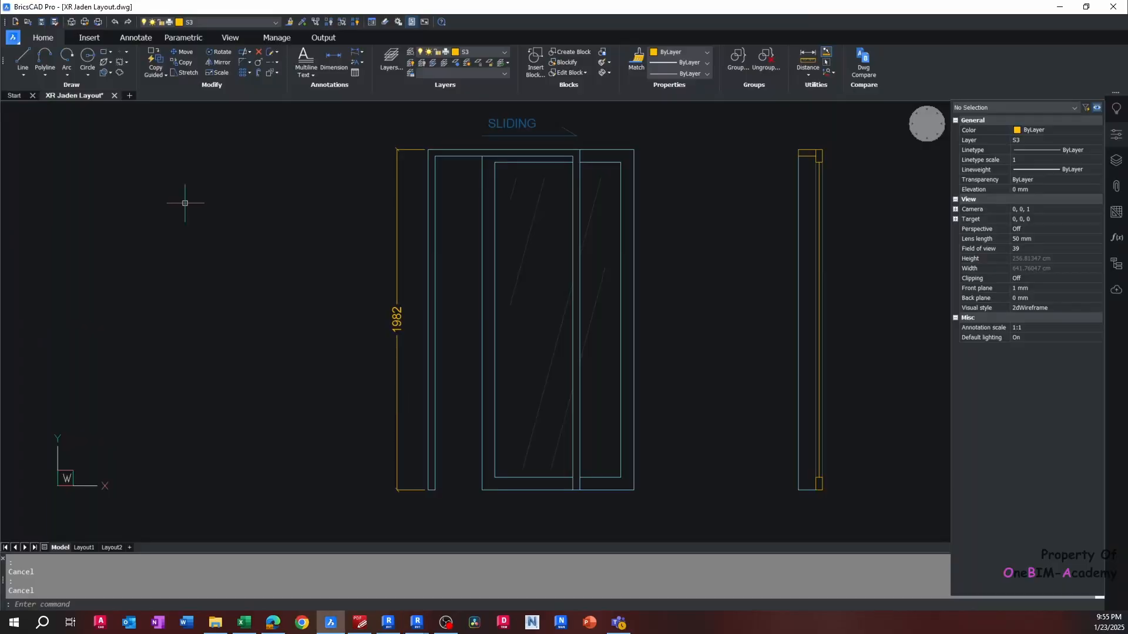
key("alt+Tab")
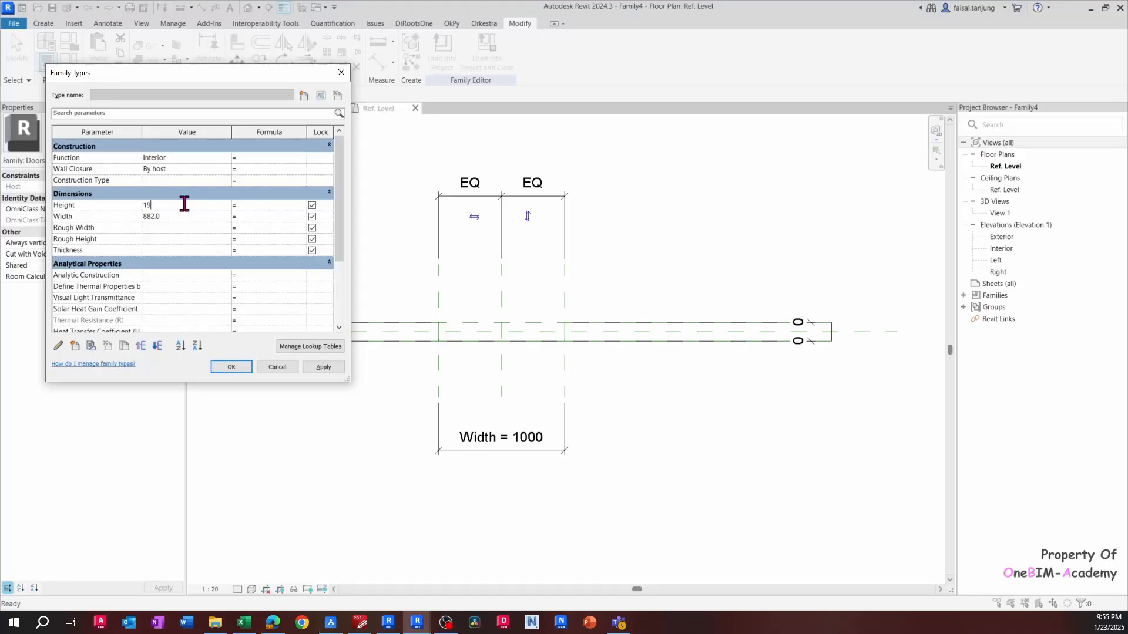
left_click(231, 366)
scroll(447, 323, "down", 3)
scroll(490, 334, "up", 2)
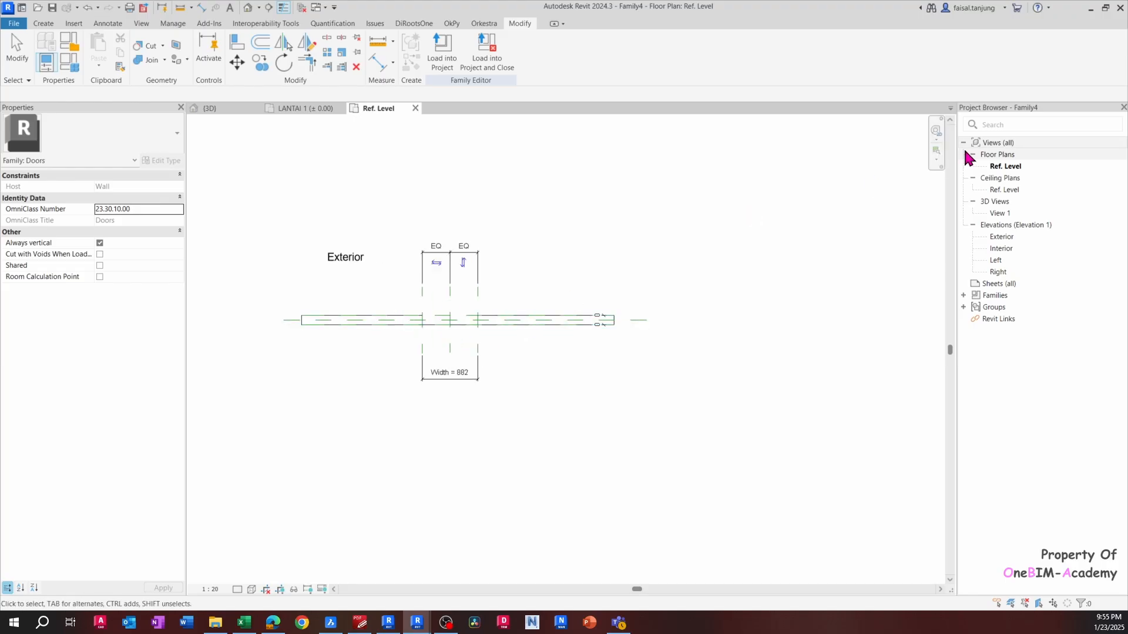
Open the Exterior elevation and delete the two dashed door-swing symbolic lines in the opening
left_click(1001, 237)
double_click(1002, 238)
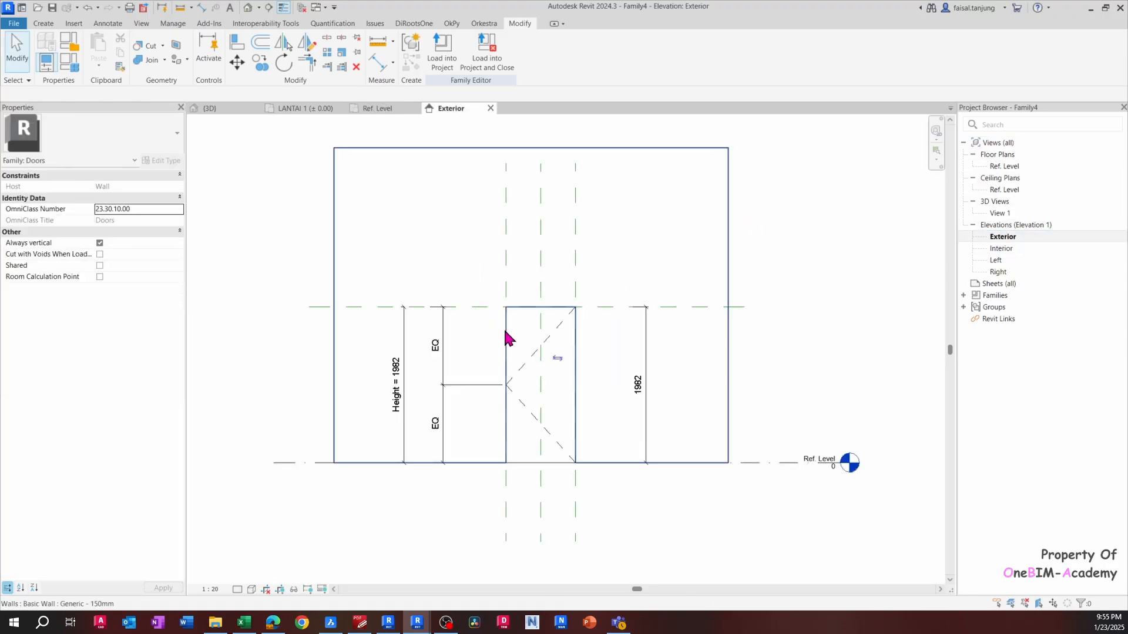
scroll(528, 346, "up", 2)
left_click(516, 367)
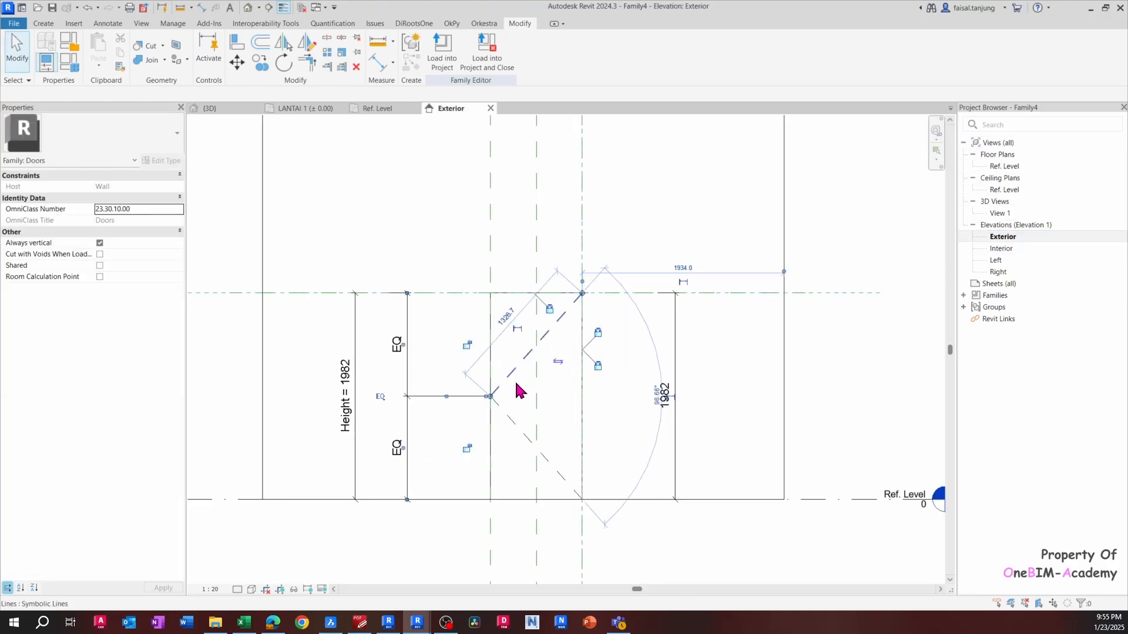
left_click(511, 419, "ctrl")
scroll(512, 419, "up", 1)
middle_click_drag(507, 418, 483, 323)
key("Delete")
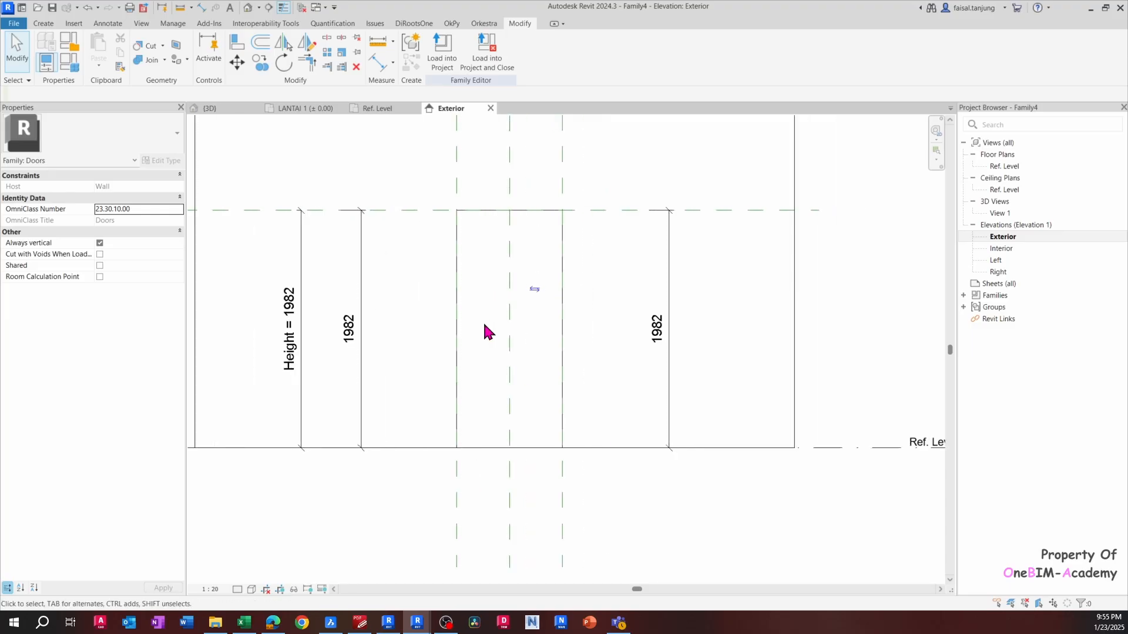
Start an extrusion with an 882 by 1982 rectangle over the door opening and lock its four edges to the opening's references
scroll(523, 275, "up", 2)
middle_click_drag(481, 252, 483, 272)
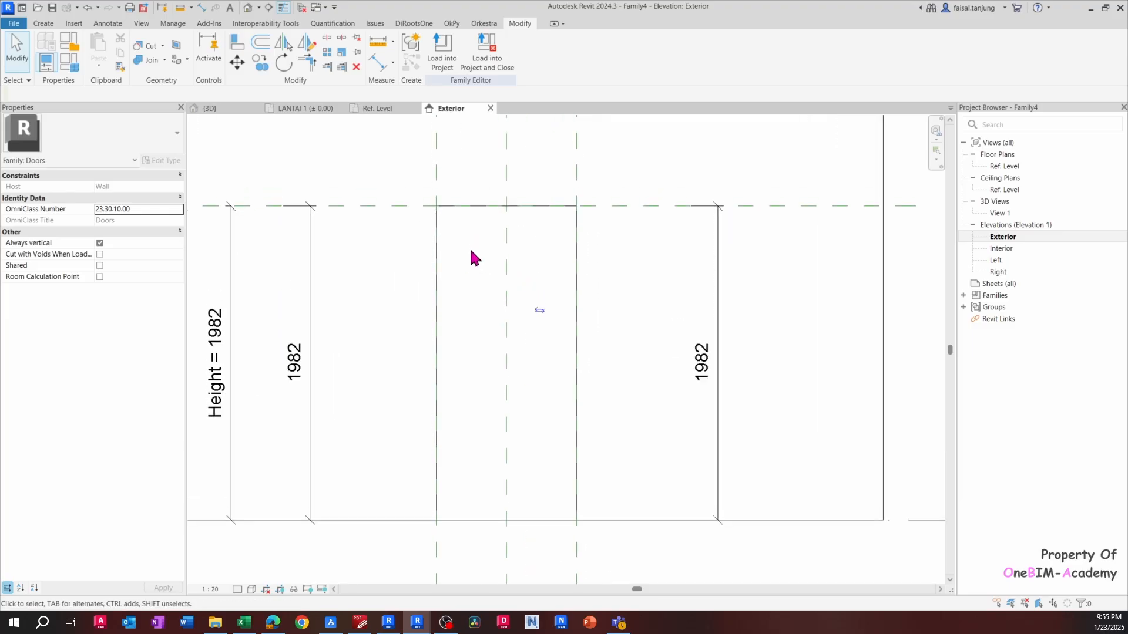
left_click(44, 23)
left_click(98, 50)
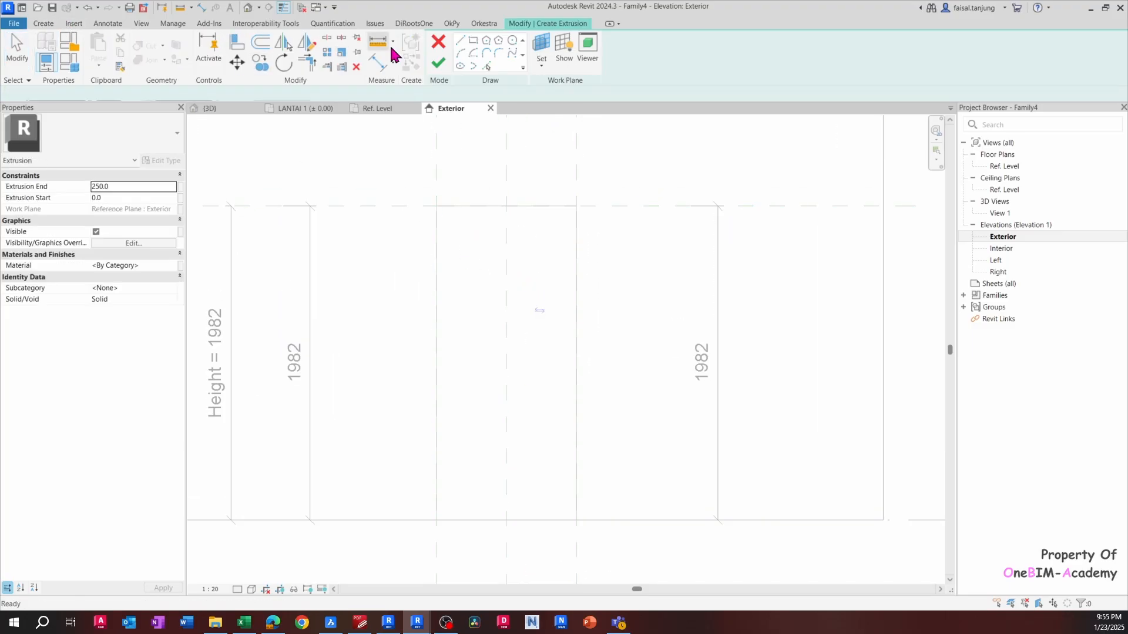
left_click(474, 40)
left_click(436, 207)
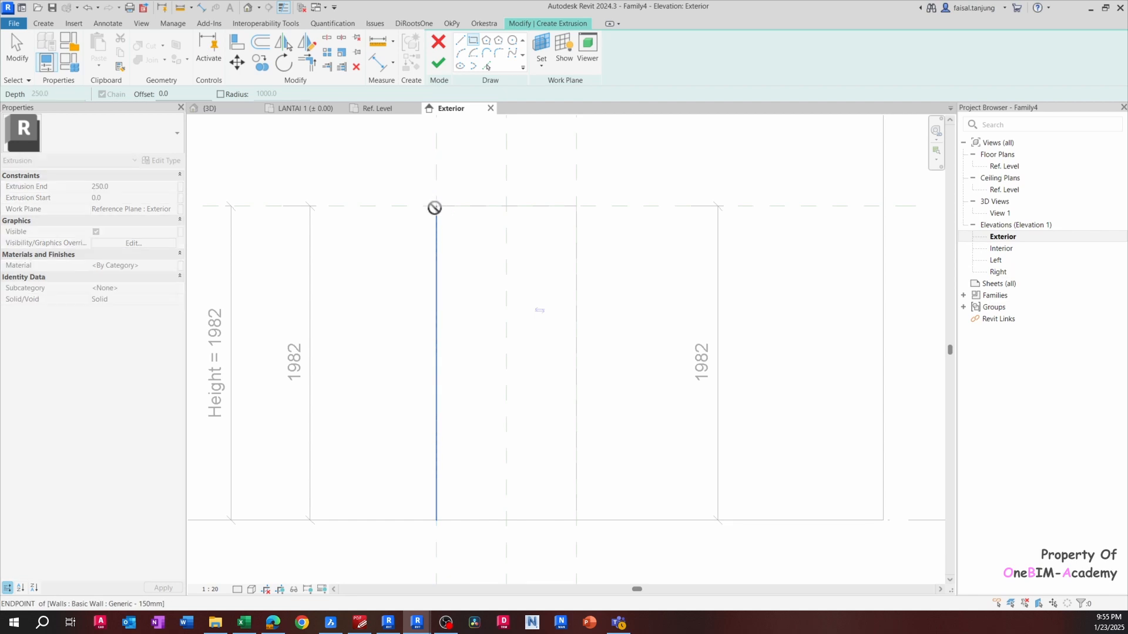
left_click(576, 520)
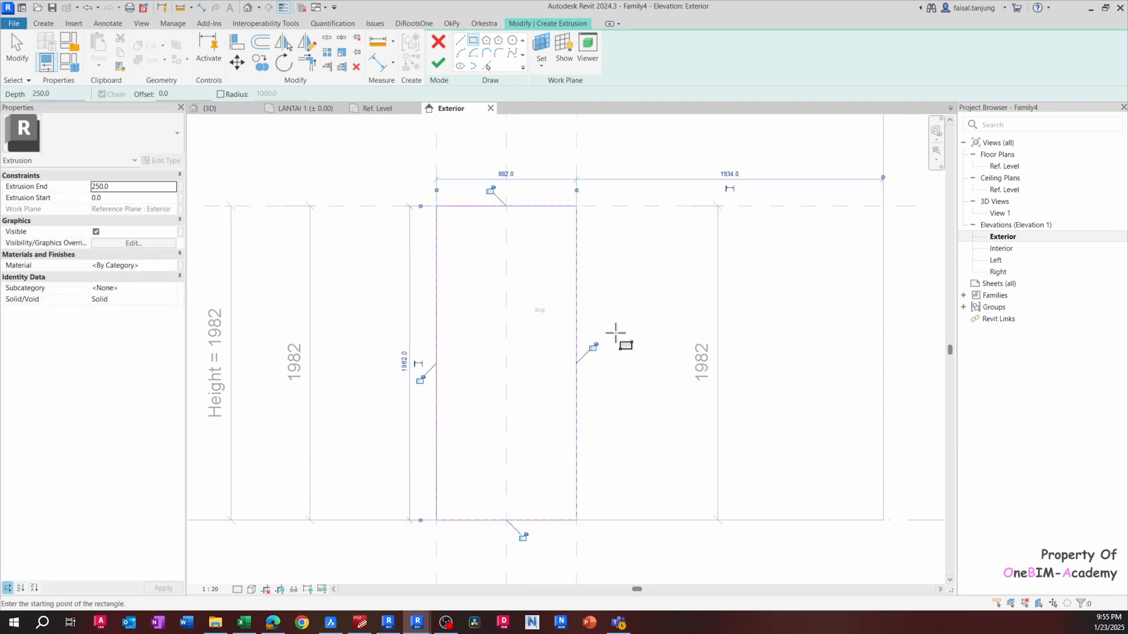
left_click(489, 189)
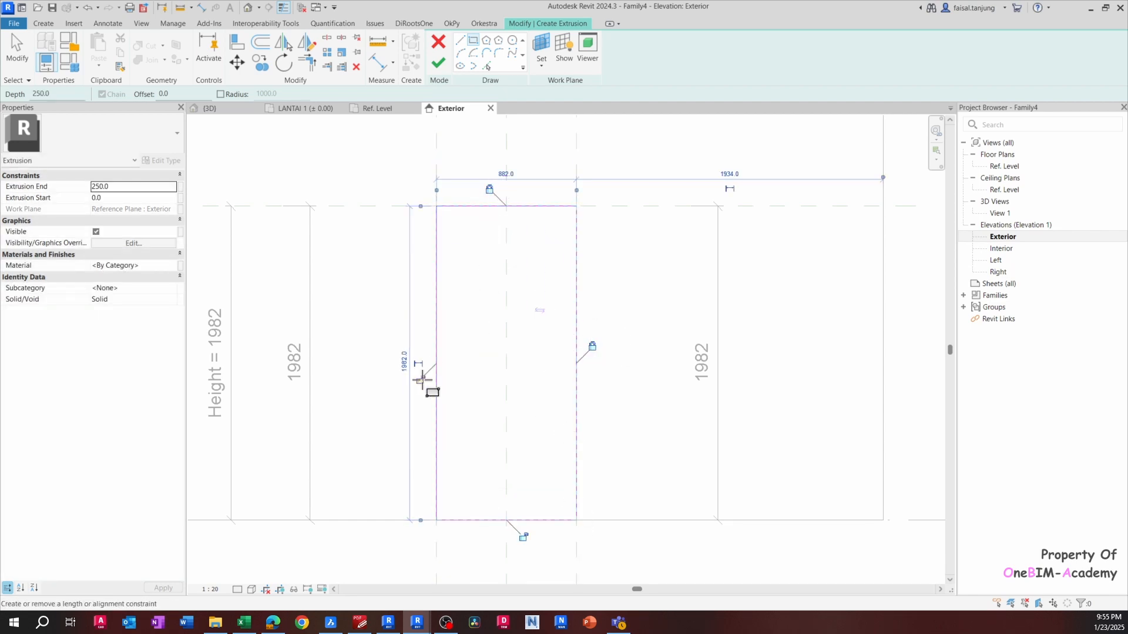
left_click(419, 380)
left_click(522, 536)
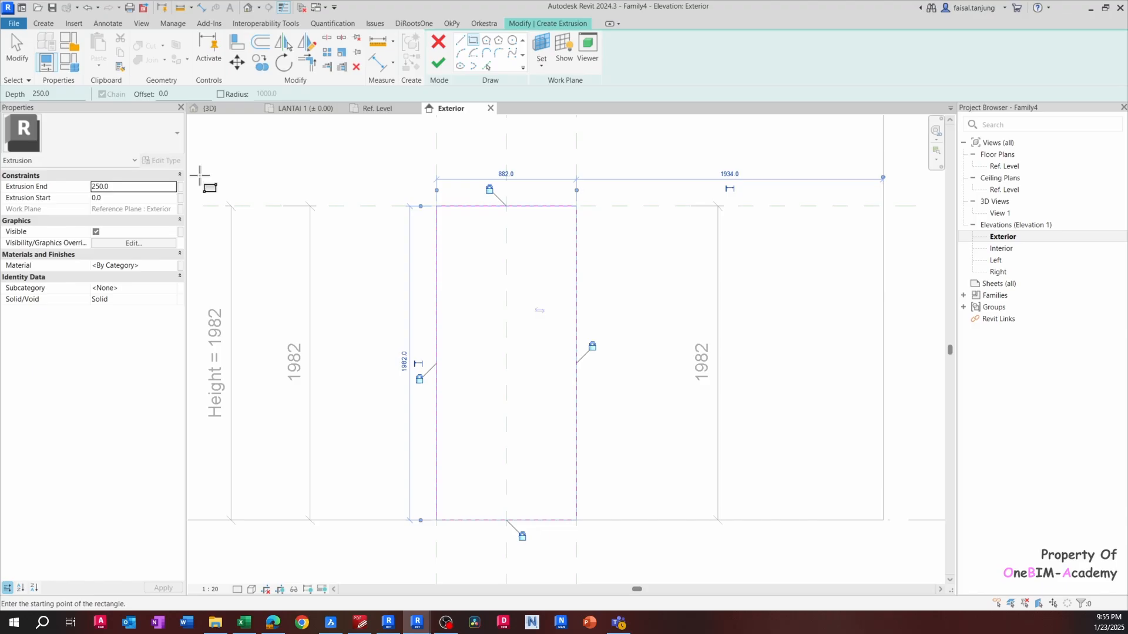
Reactivate the rectangle sketch tool for the frame extrusion and open its offset value for editing
left_click(43, 23)
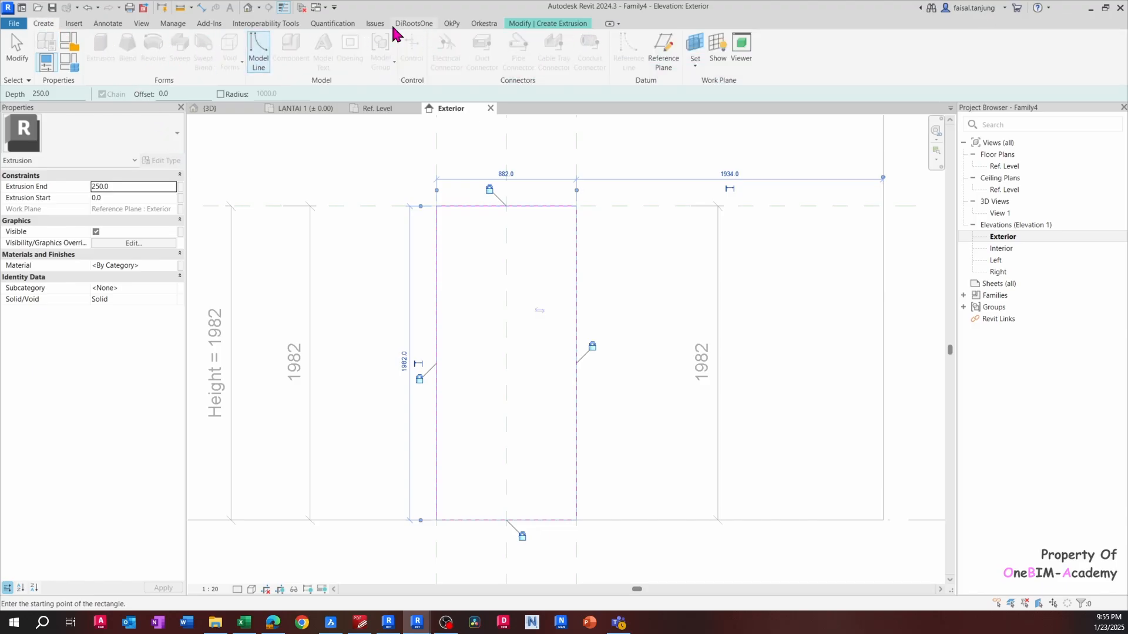
left_click(528, 24)
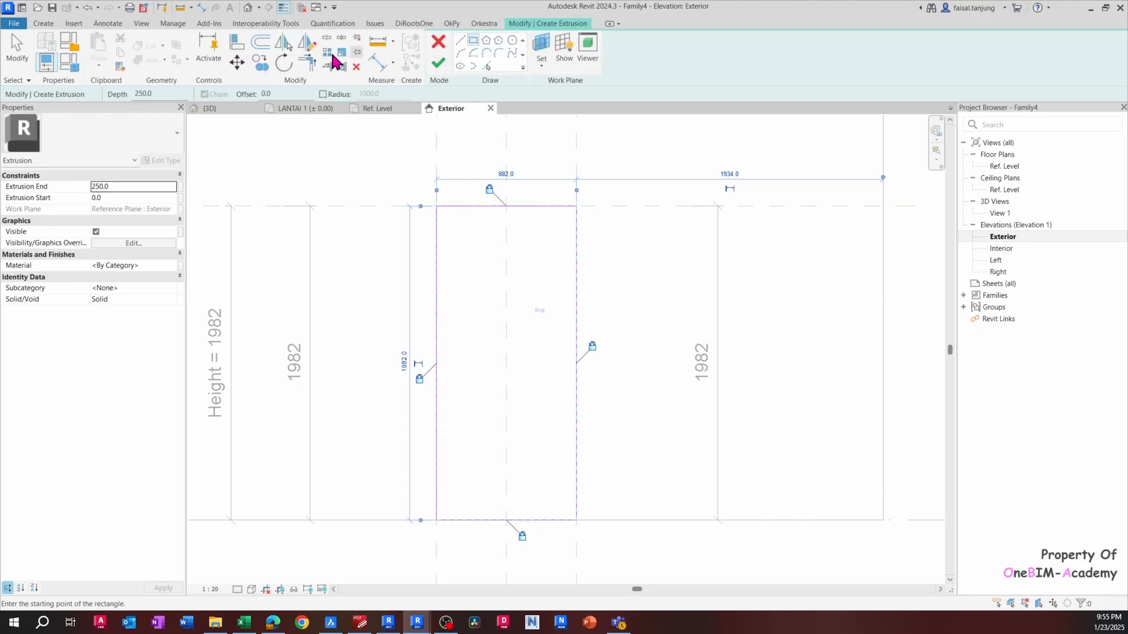
left_click(474, 41)
left_click(130, 94)
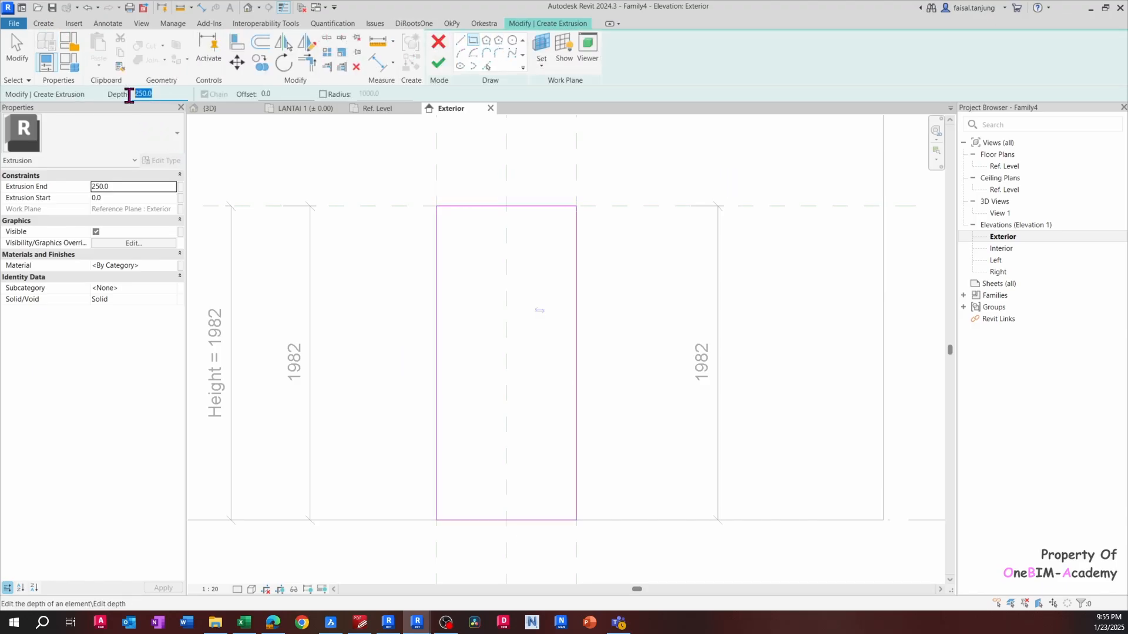
left_click(281, 94)
Switch to the BricsCAD drawing and examine the frame jambs in the sliding door's plan
key("alt+Tab")
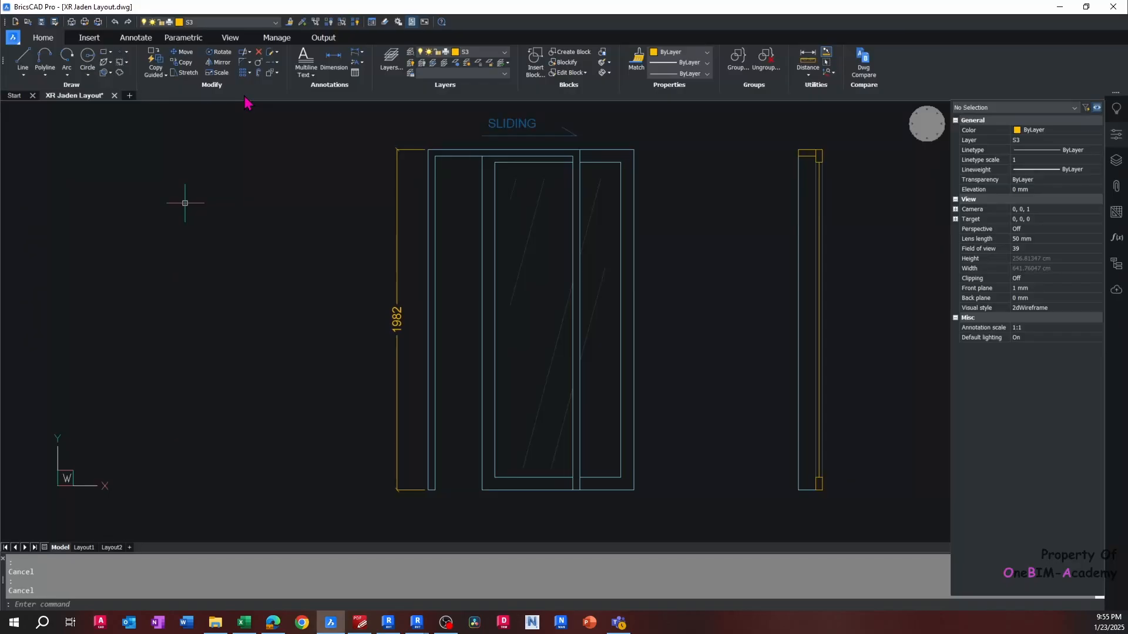
middle_click_drag(615, 318, 468, 108)
scroll(352, 438, "up", 2)
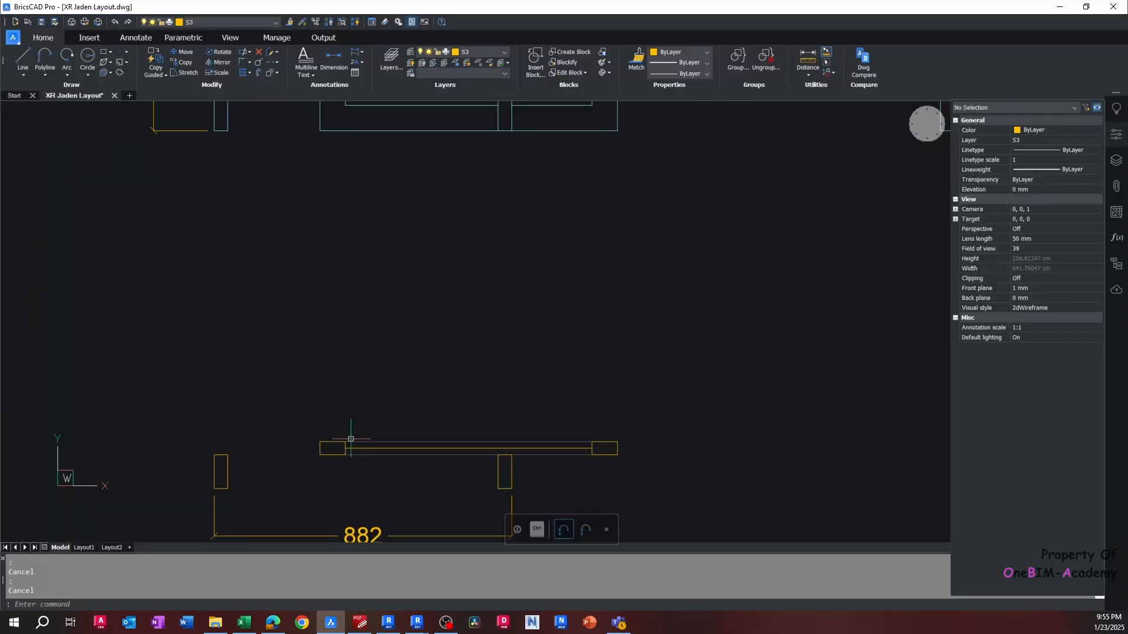
middle_click_drag(349, 442, 362, 398)
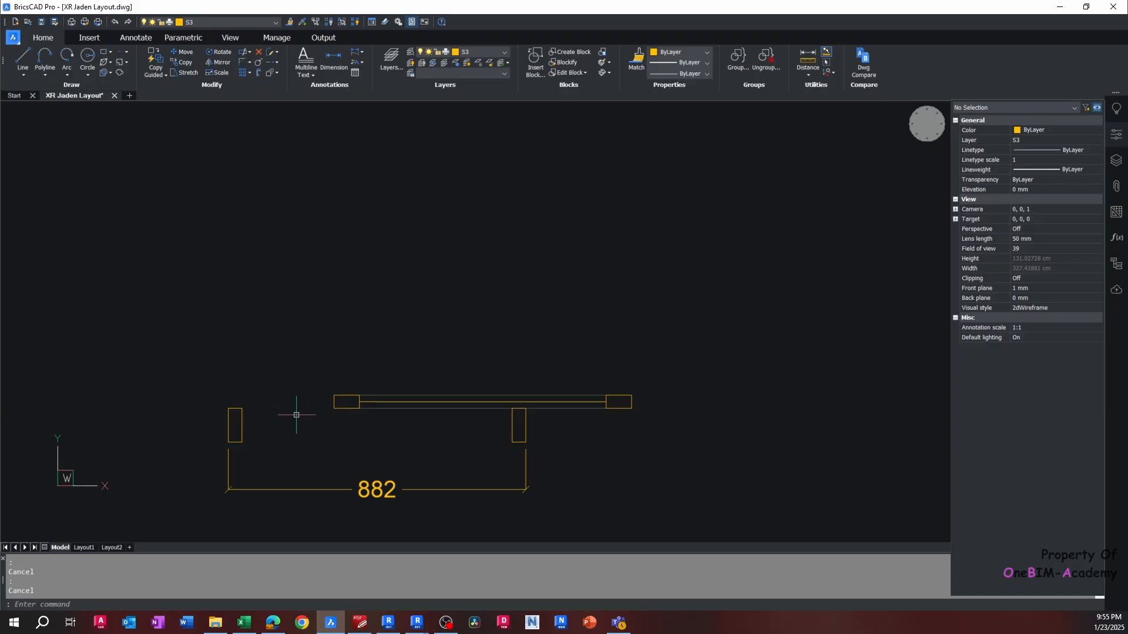
key("alt+Tab")
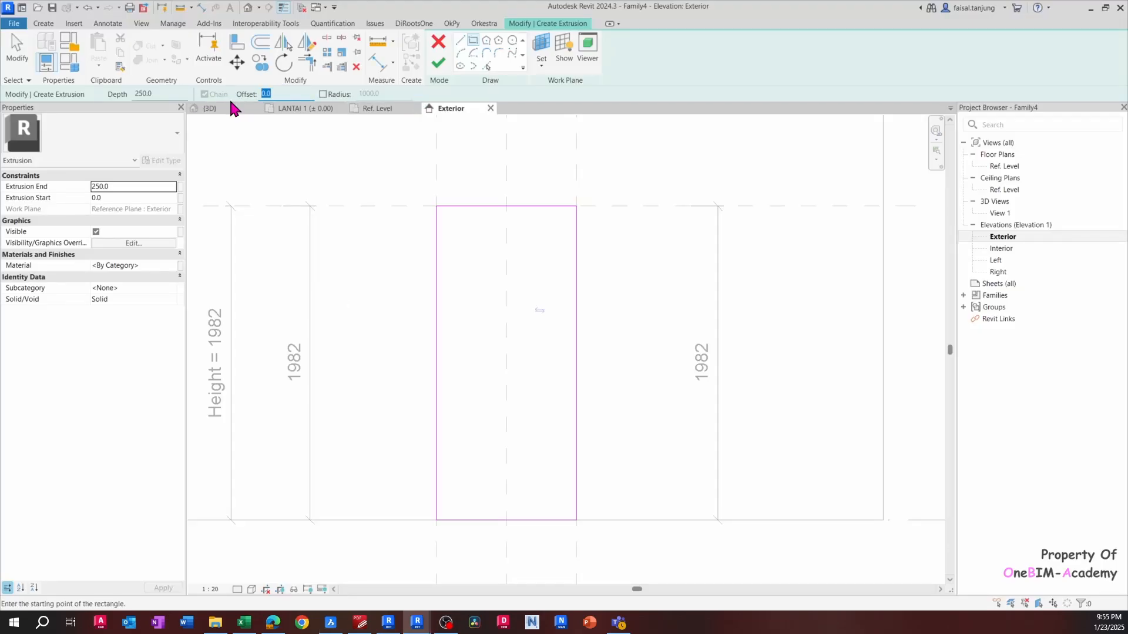
In Revit, set offset 40 and depth 100, and sketch an inner rectangle inset inside the door opening's outline
type("40.0")
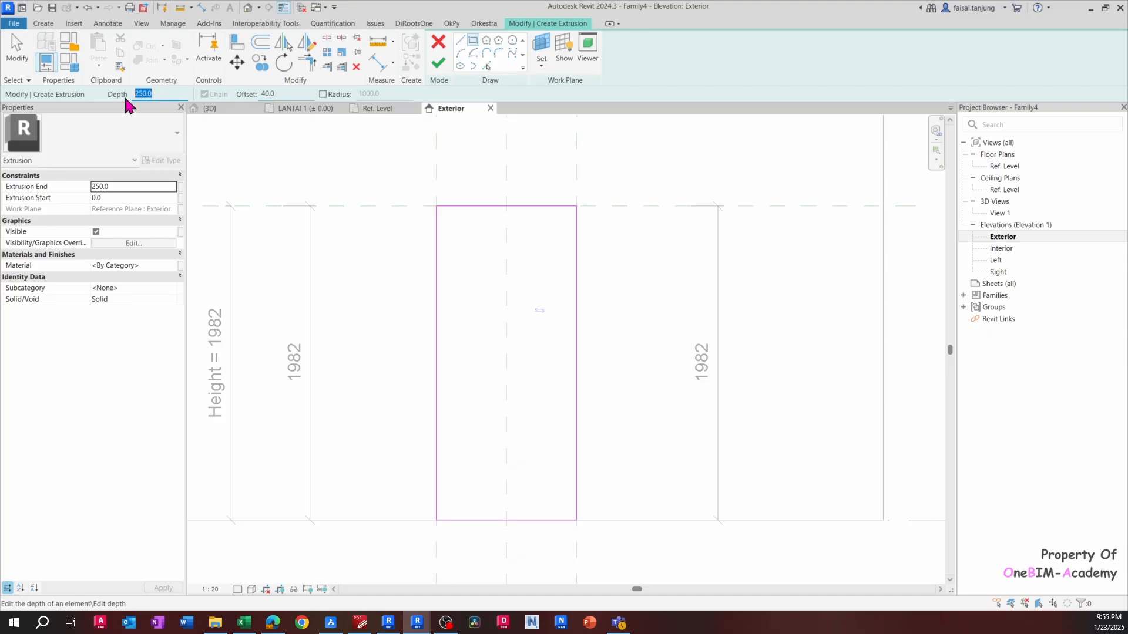
type("100")
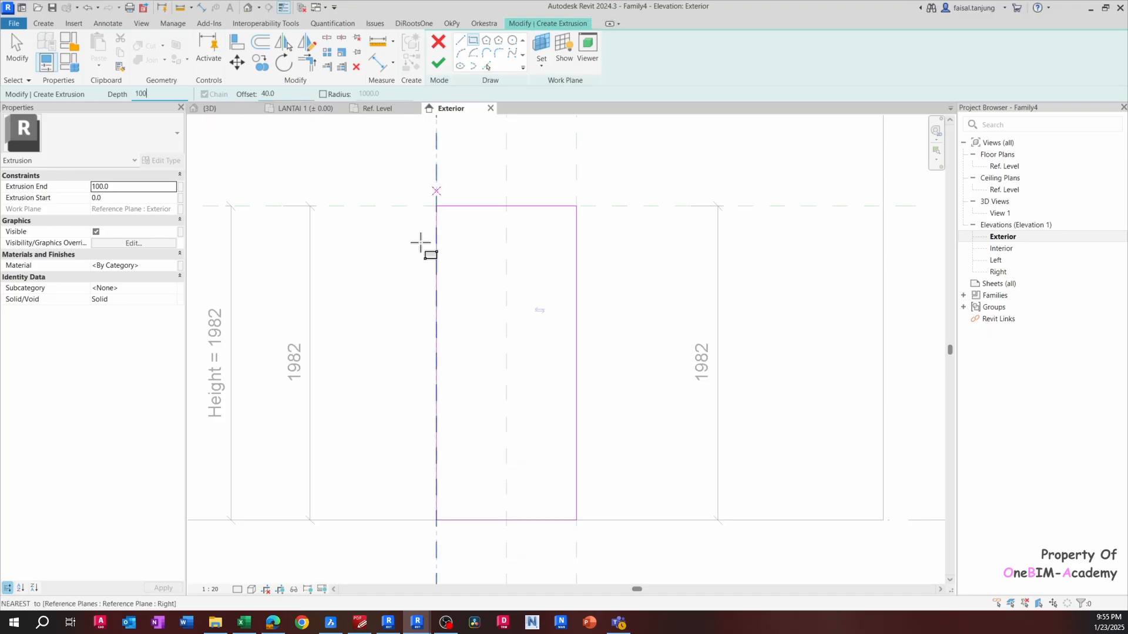
middle_click_drag(453, 221, 436, 209)
left_click(418, 194)
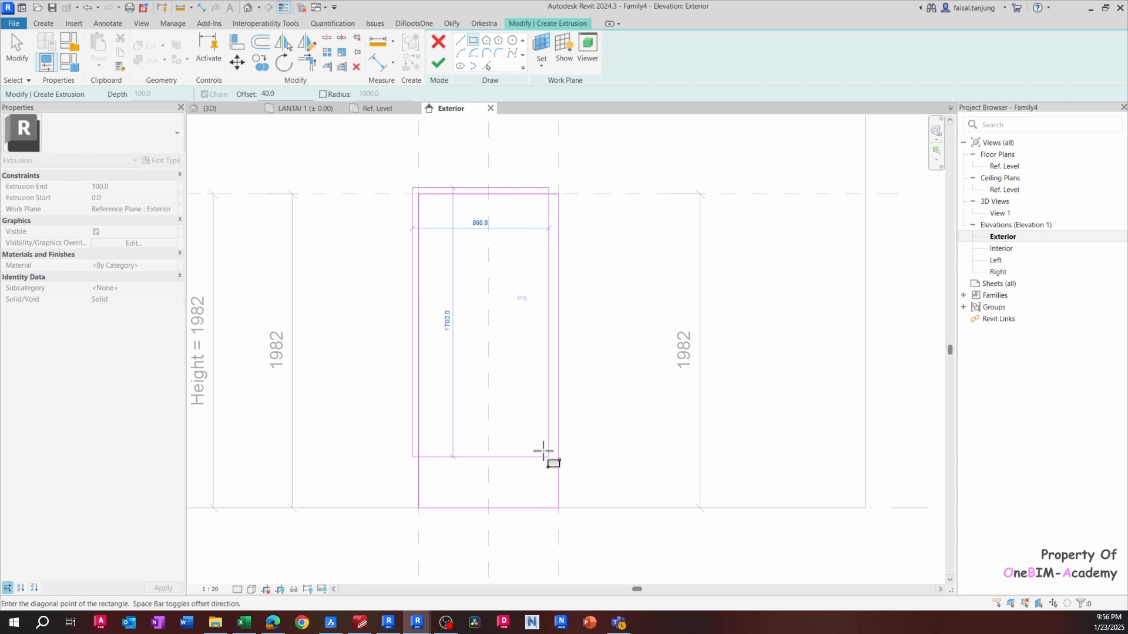
scroll(541, 452, "up", 1)
left_click(560, 524)
key("Escape")
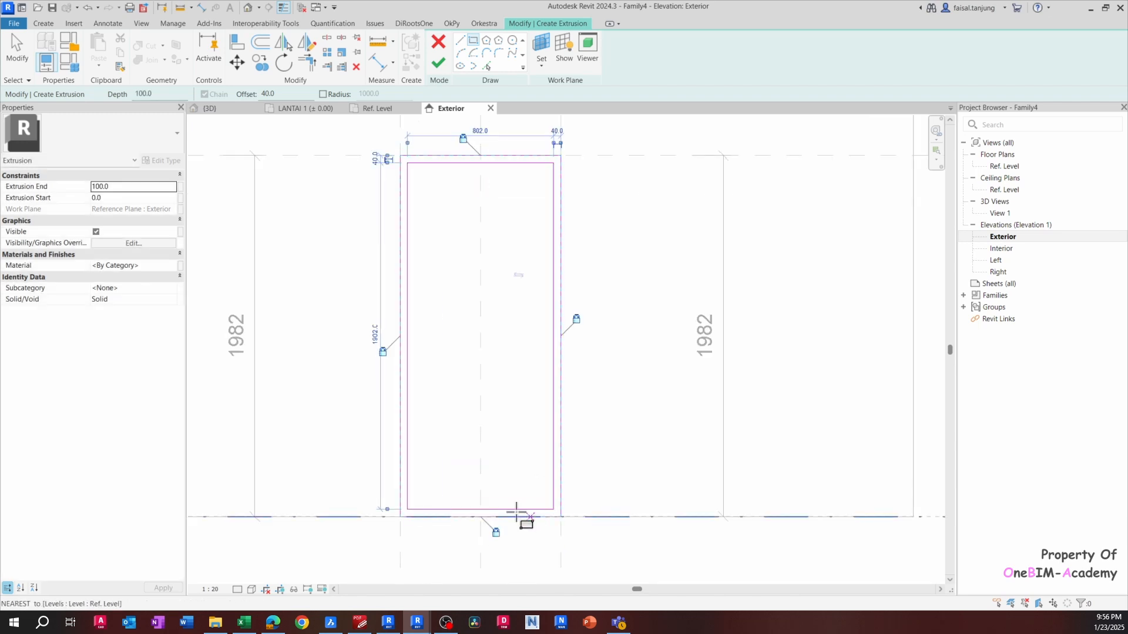
Delete the bottom line of the inner rectangle in the frame sketch
scroll(483, 503, "up", 3)
key("Escape")
left_click(471, 520)
middle_click_drag(372, 516, 393, 305)
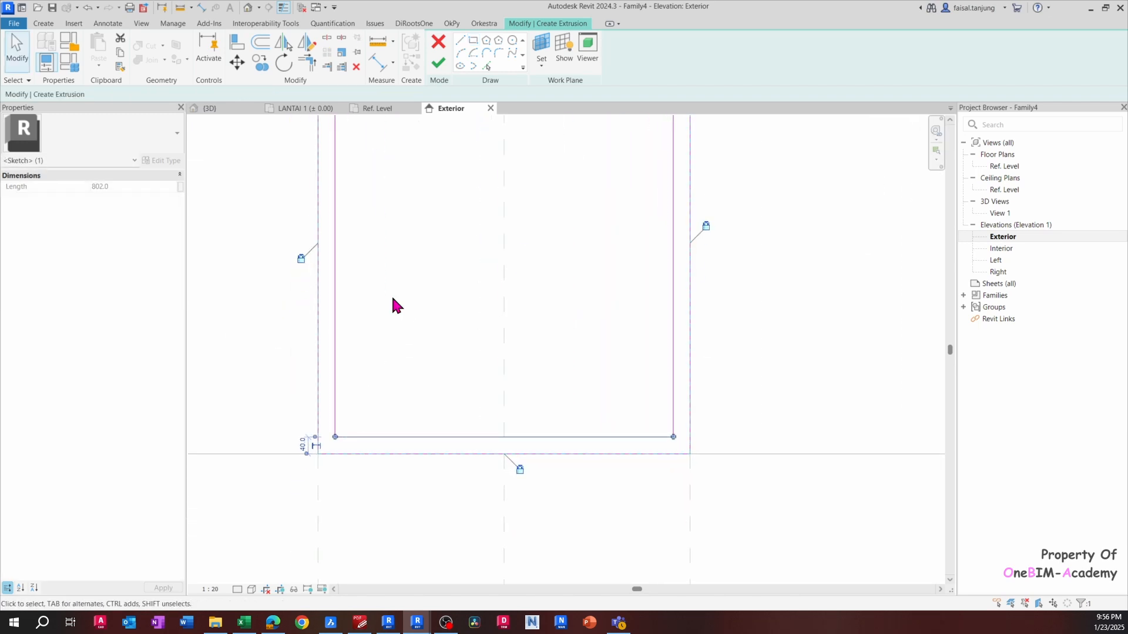
key("Delete")
Split the outer bottom line, trim it to both inner jamb lines to close the frame outline, and finish the extrusion
scroll(382, 411, "up", 1)
key("s")
key("l")
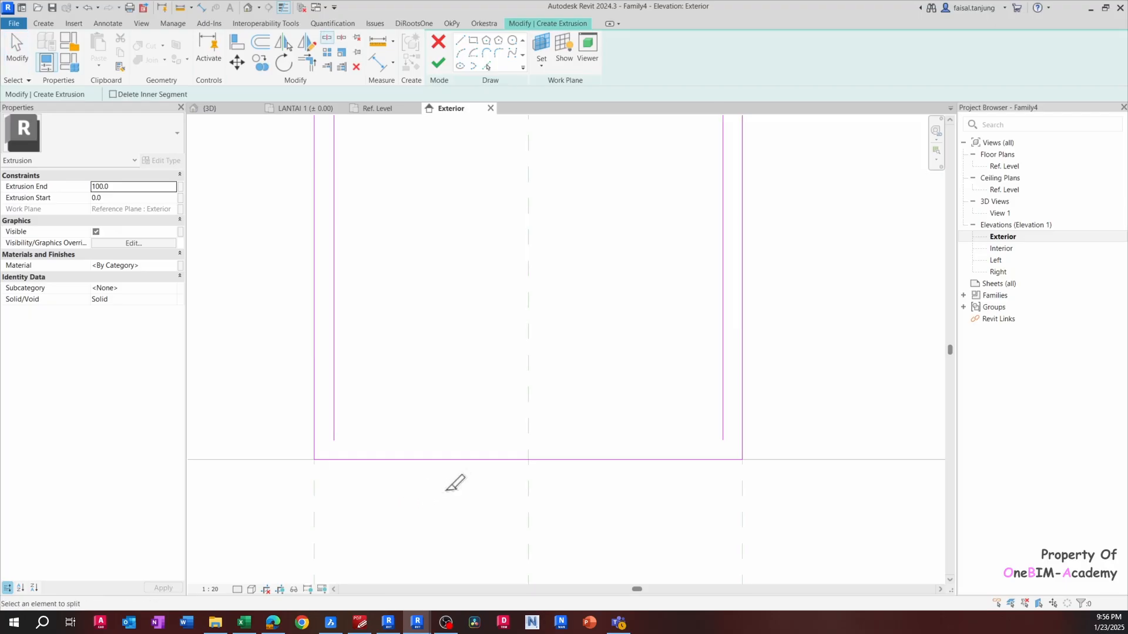
key("t")
key("r")
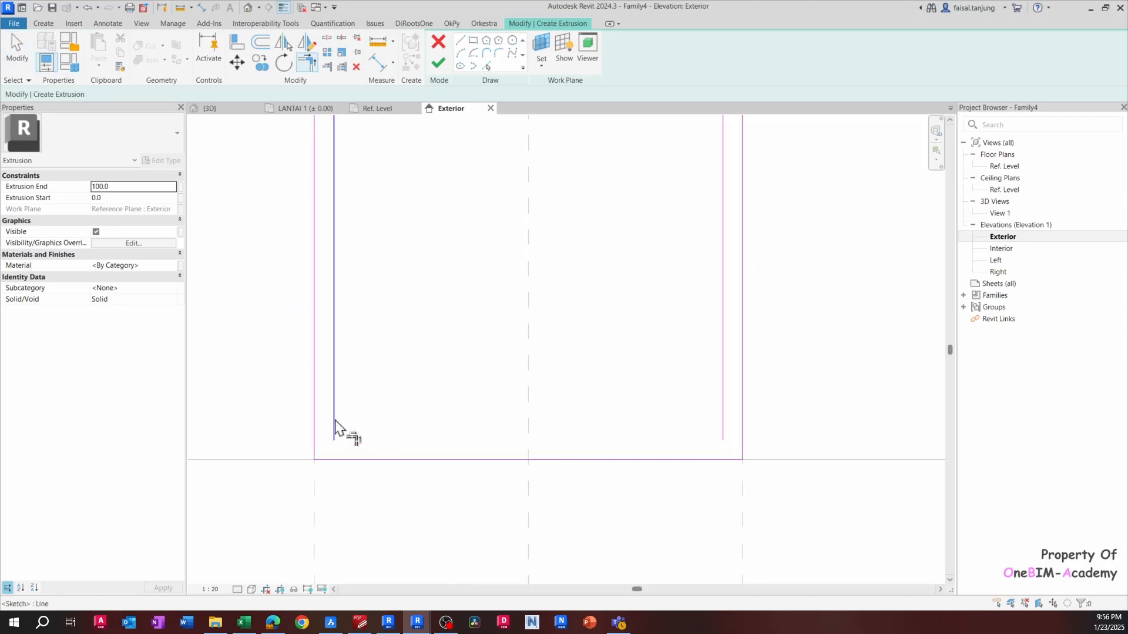
left_click(338, 435)
left_click(321, 461)
left_click(723, 442)
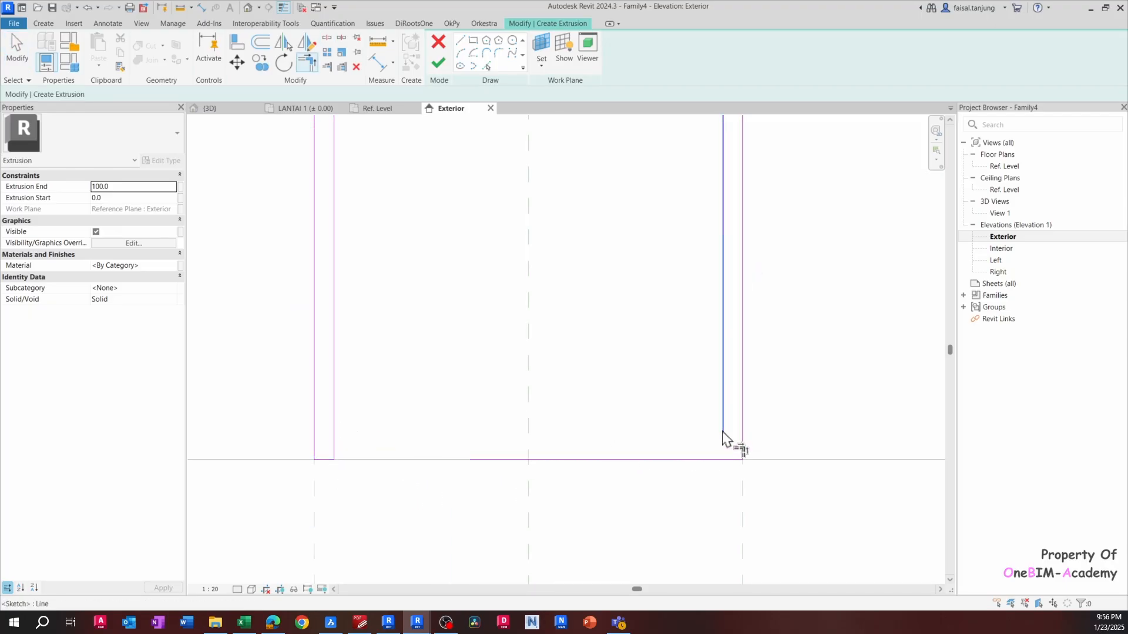
left_click(738, 459)
scroll(604, 395, "down", 4)
key("Escape")
scroll(437, 59, "up", 1)
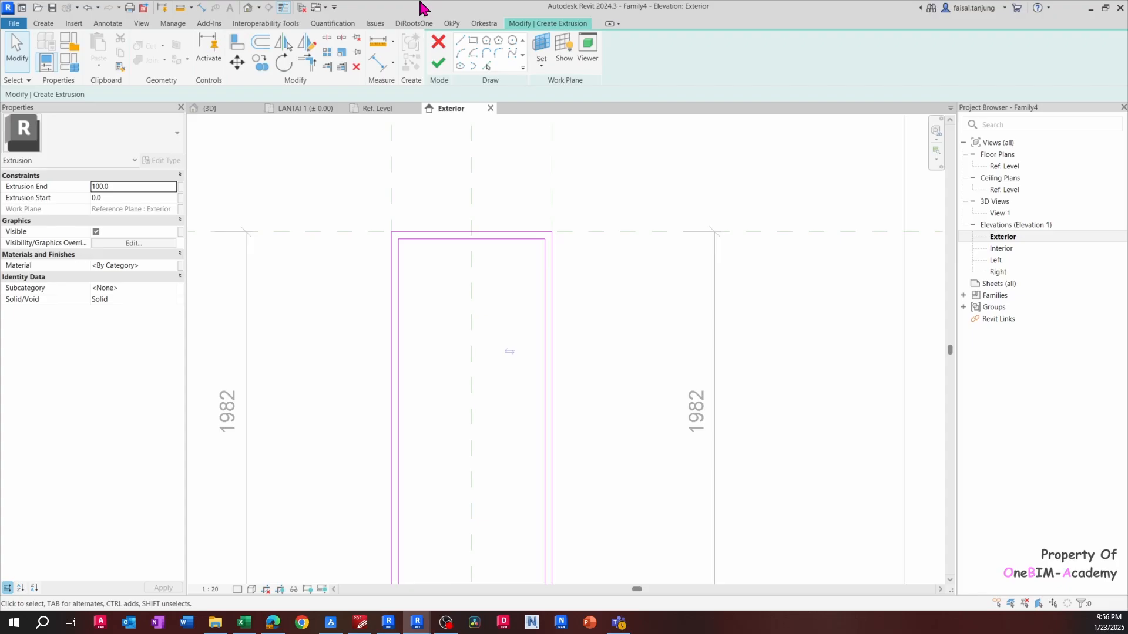
left_click(440, 63)
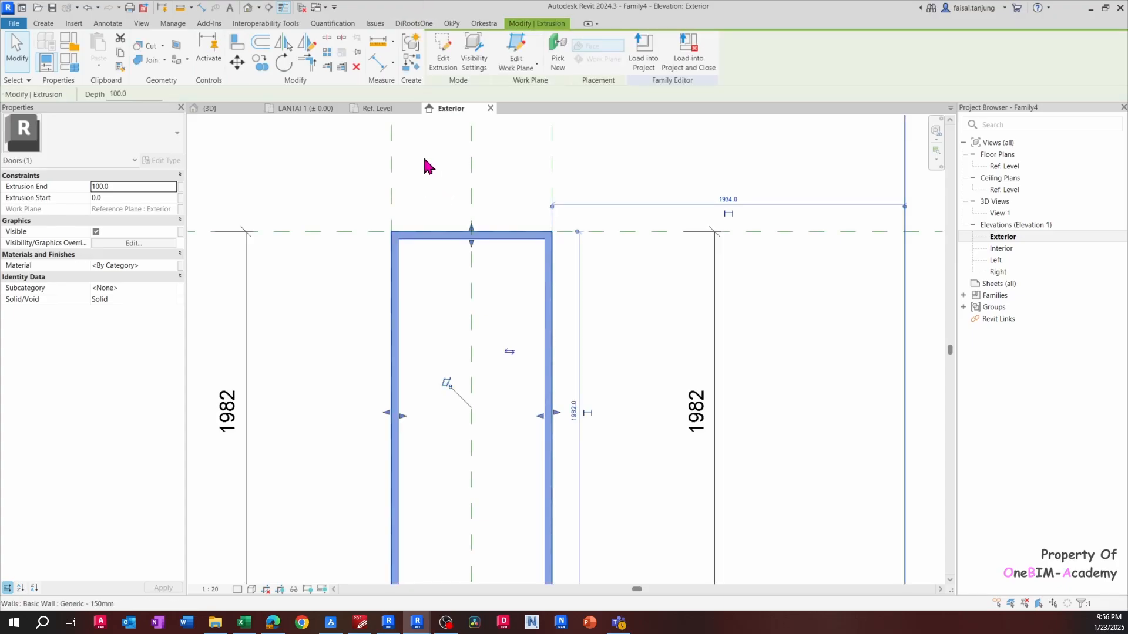
Inspect the frame from the front in the default 3D view with Consistent Colors, and return to the Exterior elevation
left_click(249, 8)
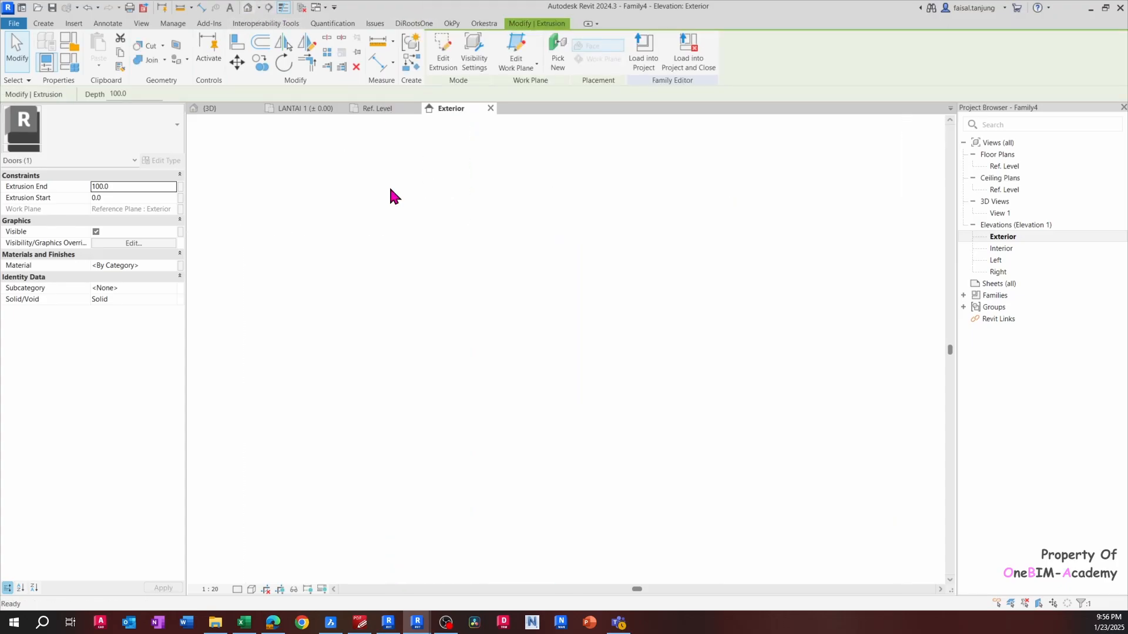
left_click(238, 590)
left_click(251, 590)
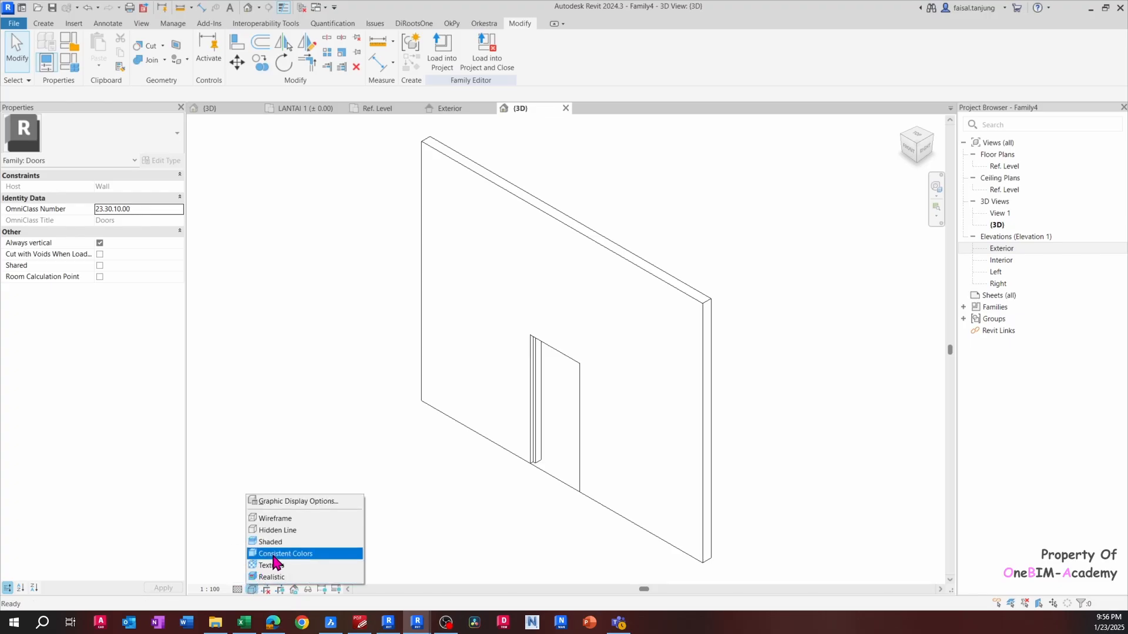
left_click(276, 555)
scroll(551, 374, "up", 3)
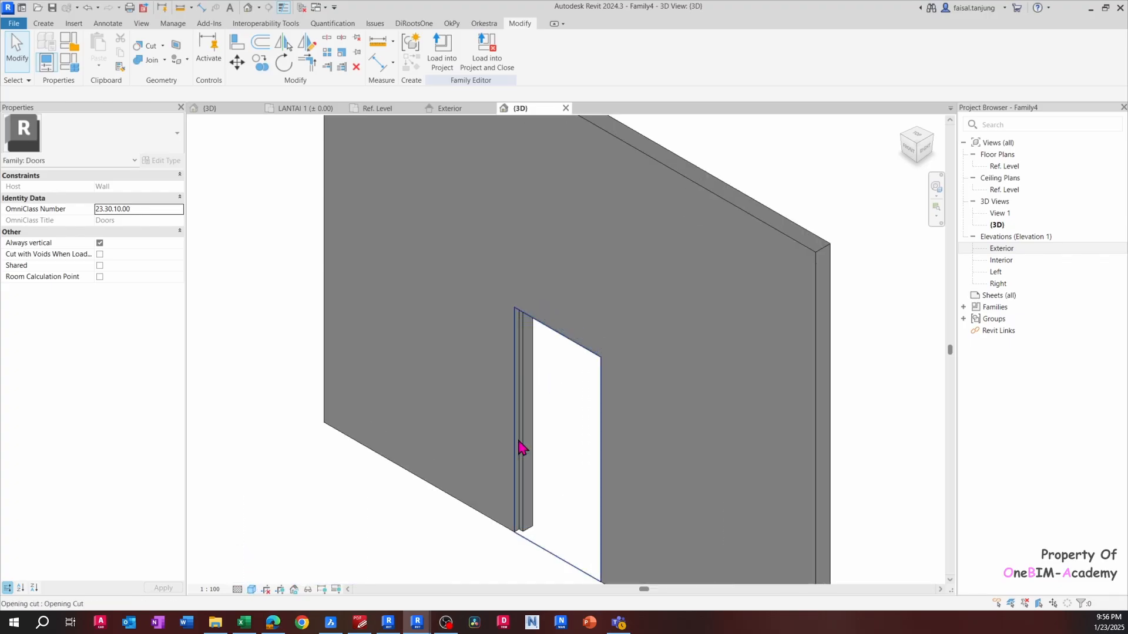
middle_click_drag(521, 449, 640, 397, "shift")
mouse_move(592, 468)
middle_mouse_down()
mouse_move(559, 356)
mouse_move(629, 231)
mouse_move(597, 315)
mouse_move(447, 145)
middle_mouse_up()
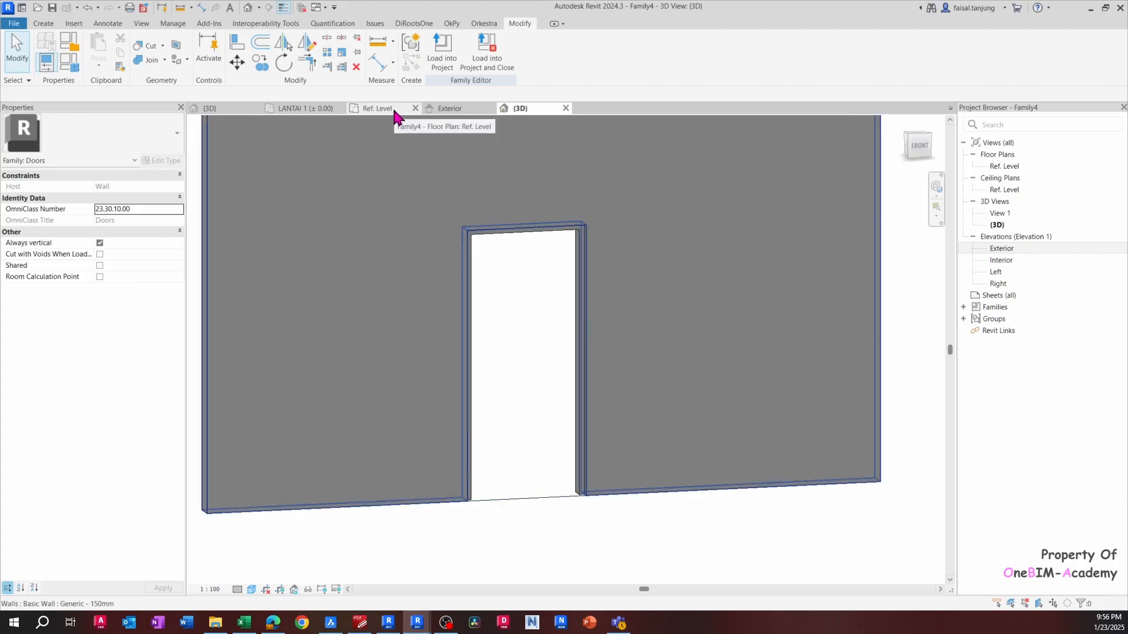
left_click(445, 112)
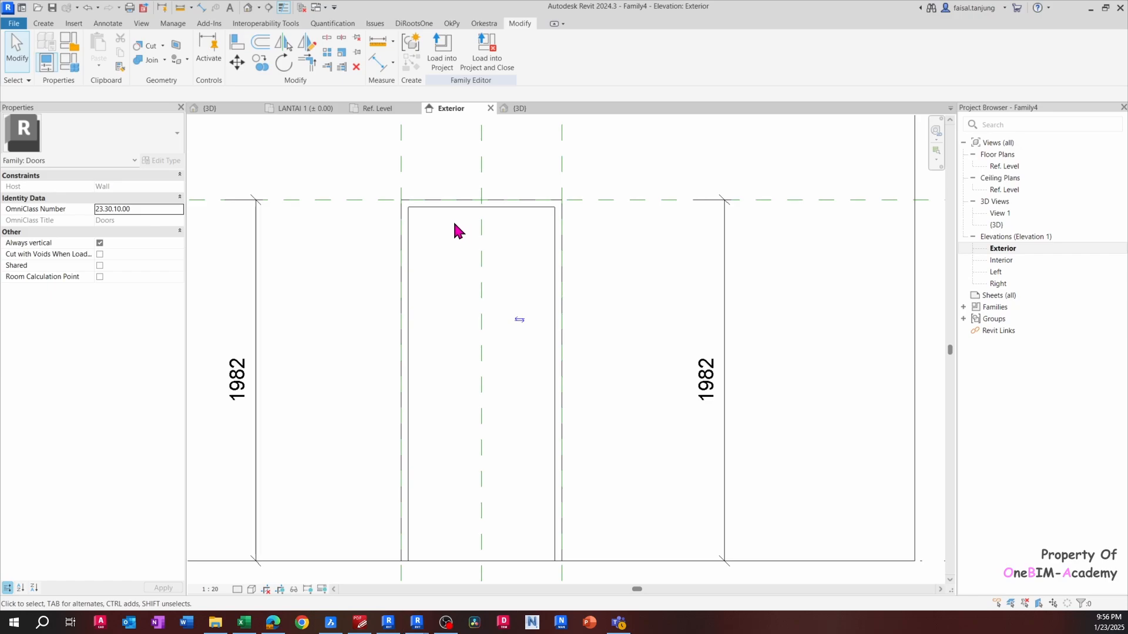
Switch to the BricsCAD drawing and examine the sliding panel's bottom rail in the SLIDING elevation
key("alt+Tab")
middle_click_drag(339, 437, 382, 341)
scroll(382, 304, "down", 9)
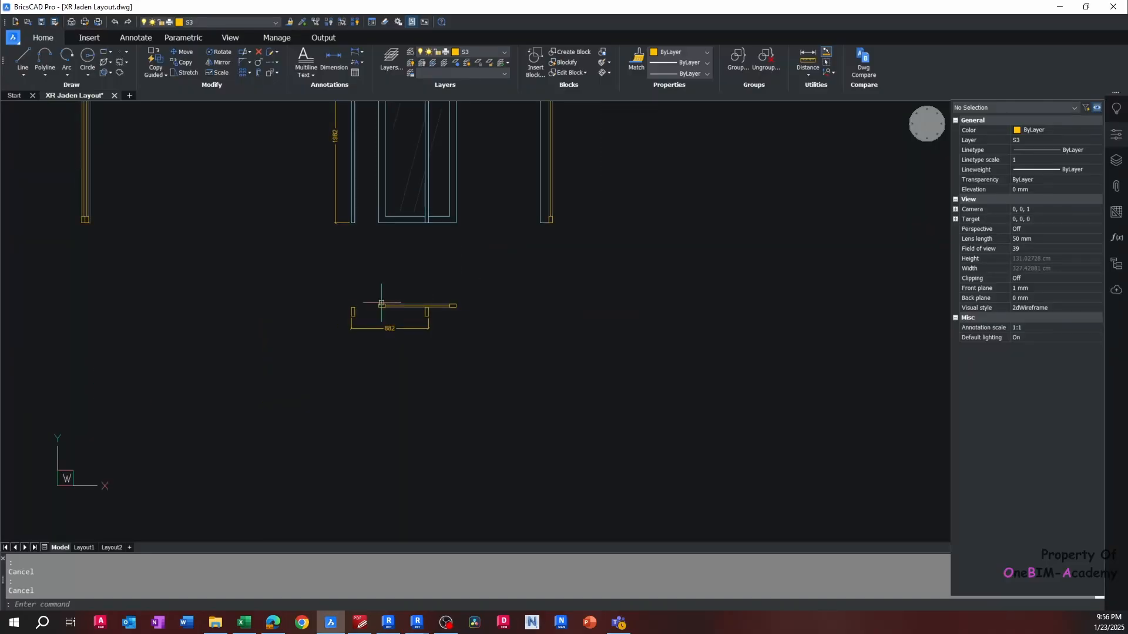
scroll(381, 294, "up", 6)
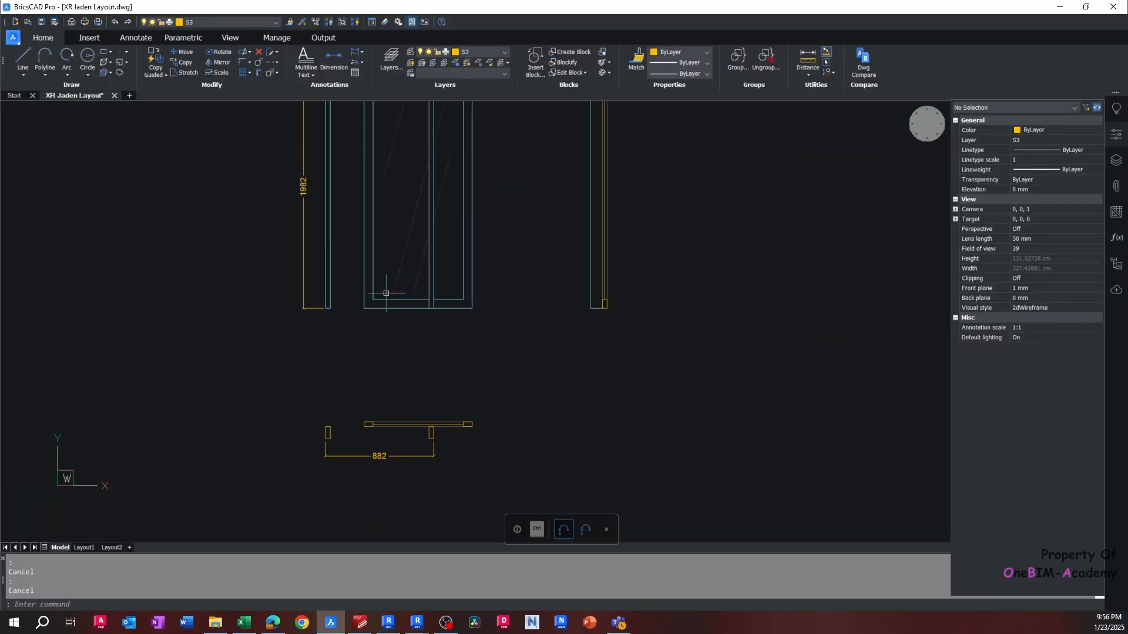
middle_click_drag(386, 297, 361, 322)
scroll(360, 322, "up", 3)
type("L")
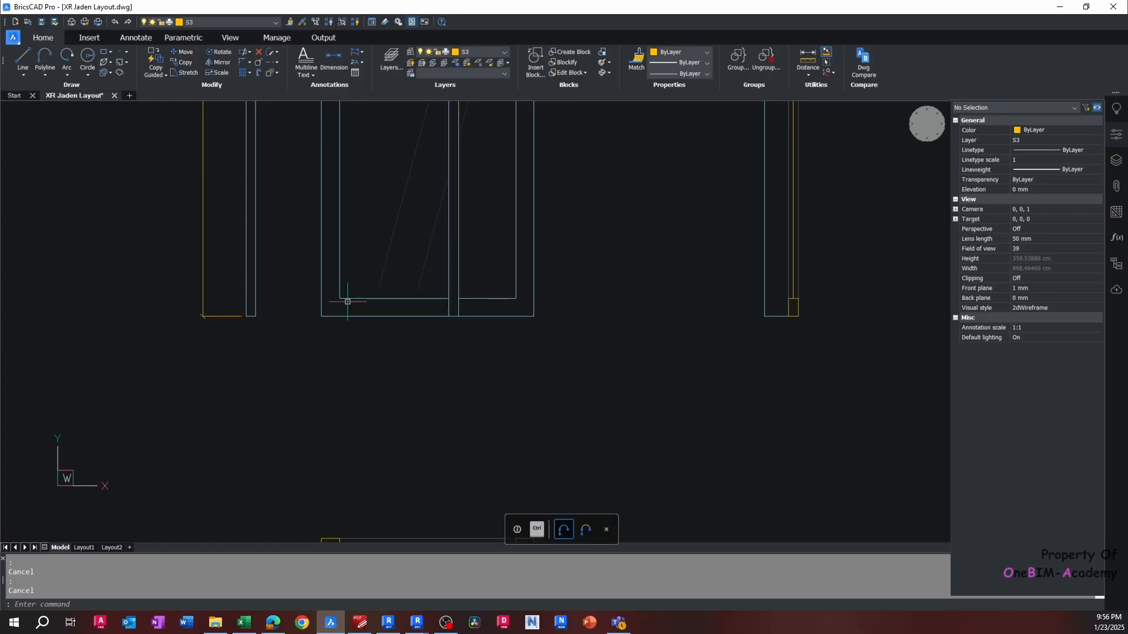
key("Return")
left_click(340, 302)
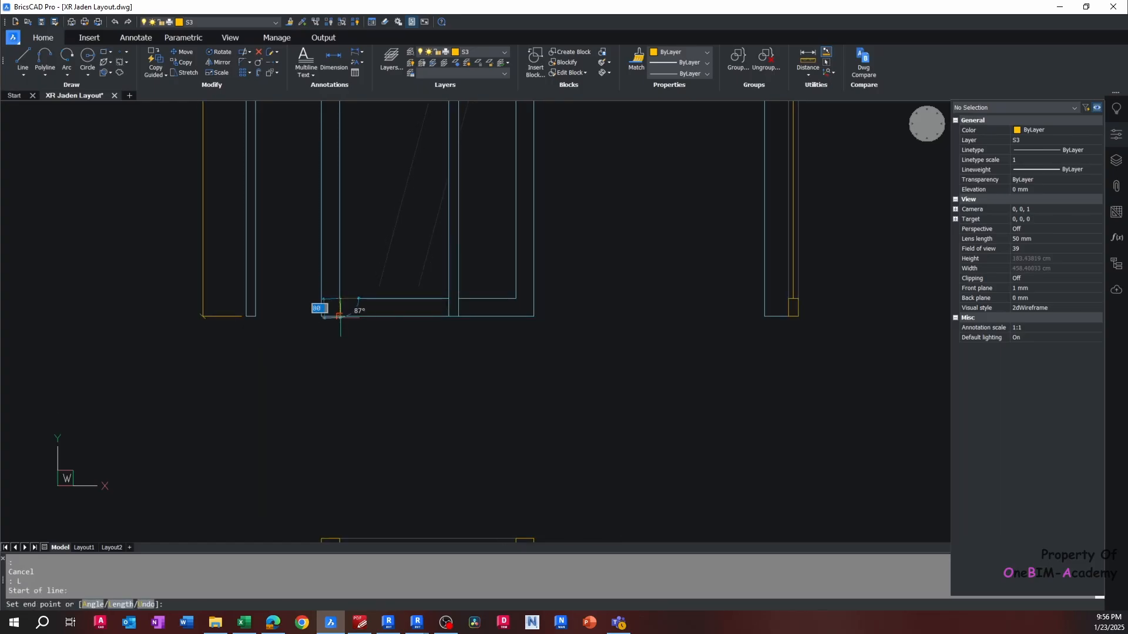
scroll(340, 317, "up", 5)
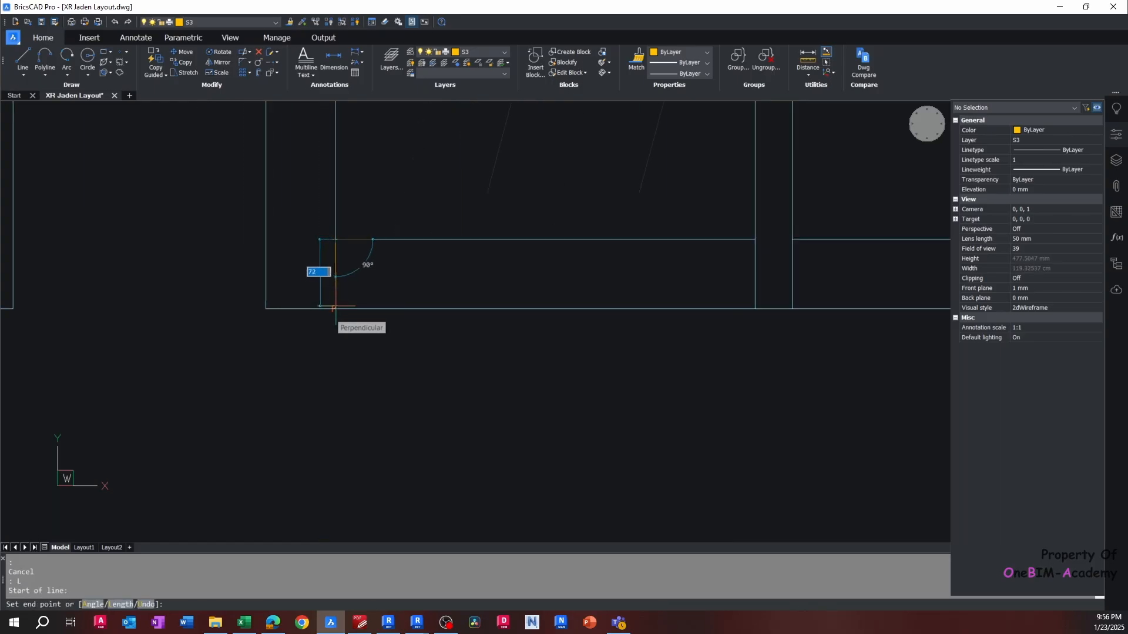
key("Escape")
key("Escape")
Add a vertical linear dimension for the height of the sliding panel's bottom rail in the elevation
type("DLI")
key("Return")
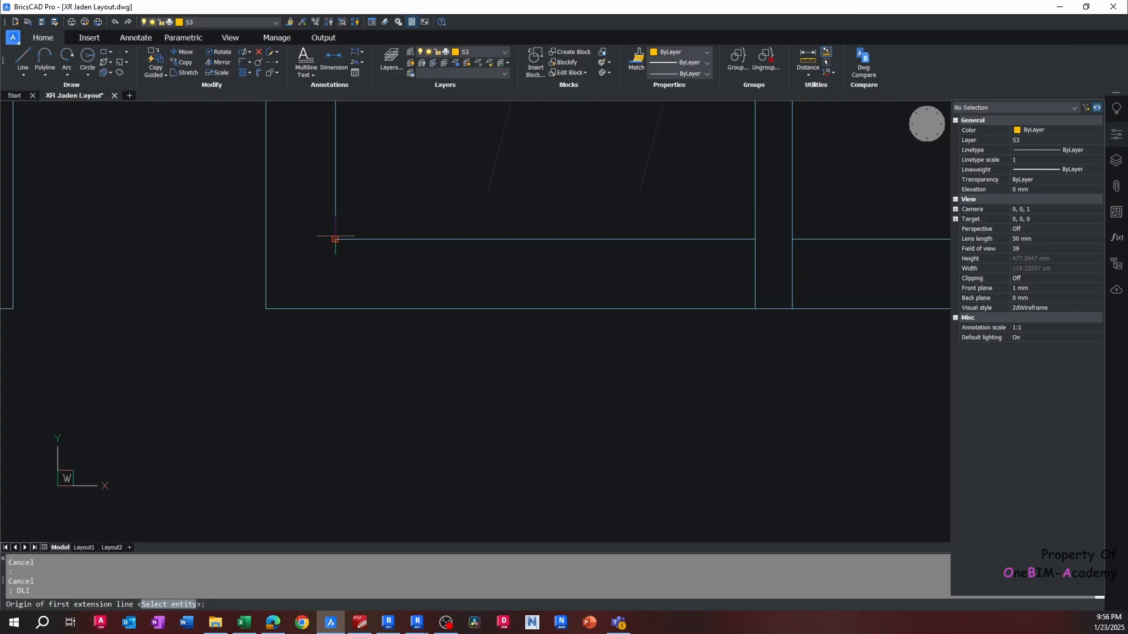
left_click(335, 239)
left_click(334, 309)
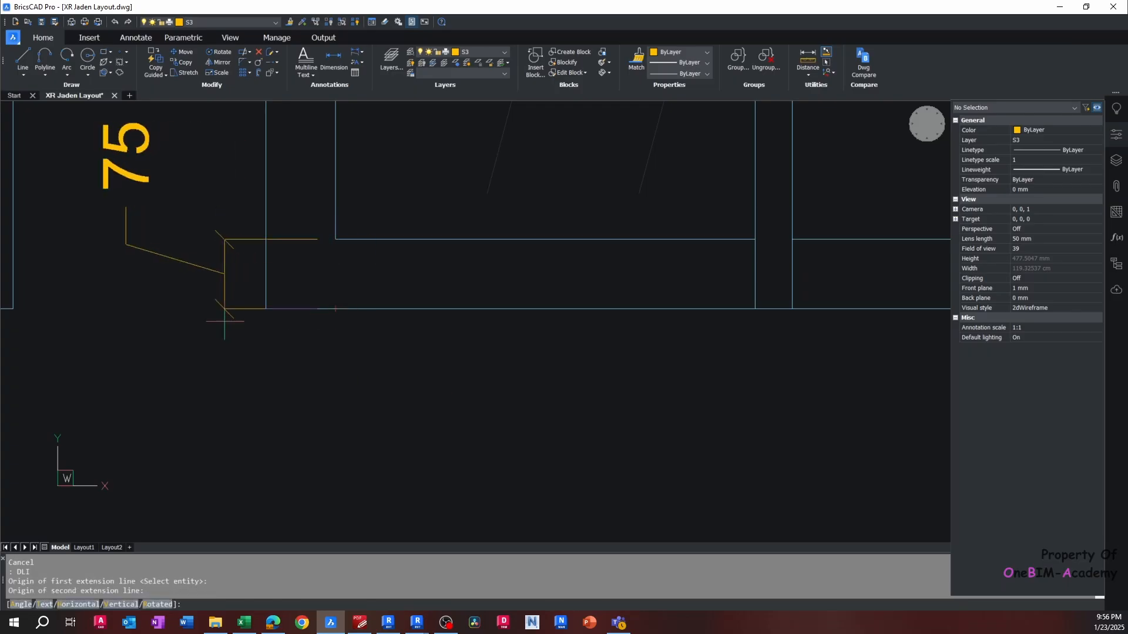
left_click(222, 307)
key("Escape")
scroll(248, 347, "down", 5)
key("Escape")
Erase the linear dimension on the sliding panel's bottom rail
left_click(215, 315)
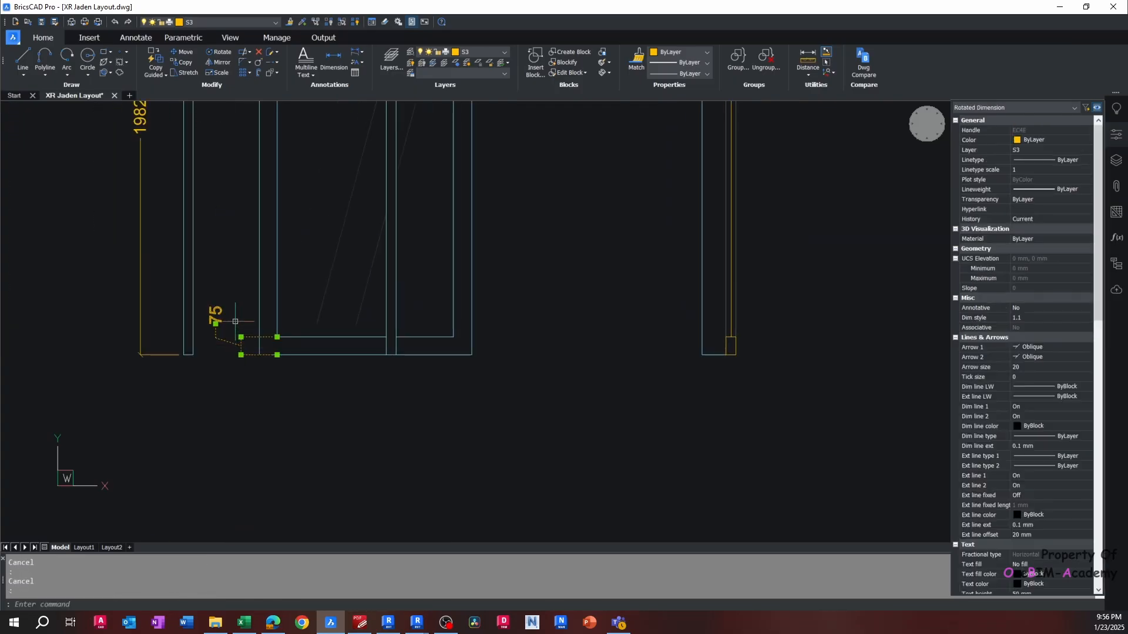
scroll(293, 376, "down", 4)
type("e")
key("Return")
Measure the thickness of the sliding panel's end stile in the plan with a linear dimension
scroll(306, 447, "up", 5)
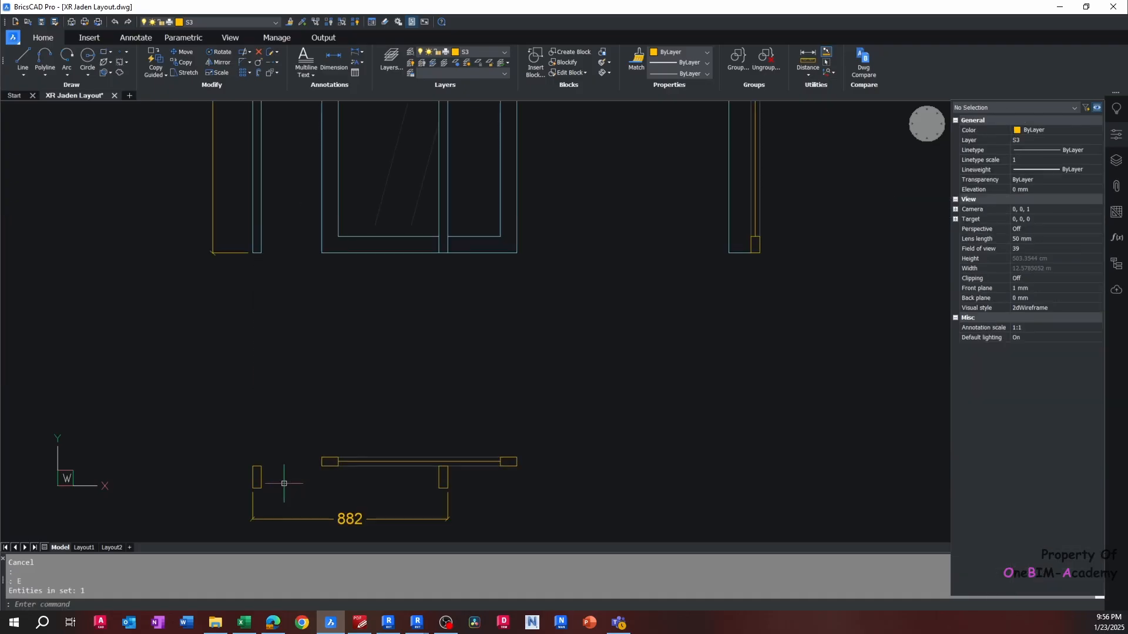
type("DLI")
key("Return")
scroll(370, 418, "up", 3)
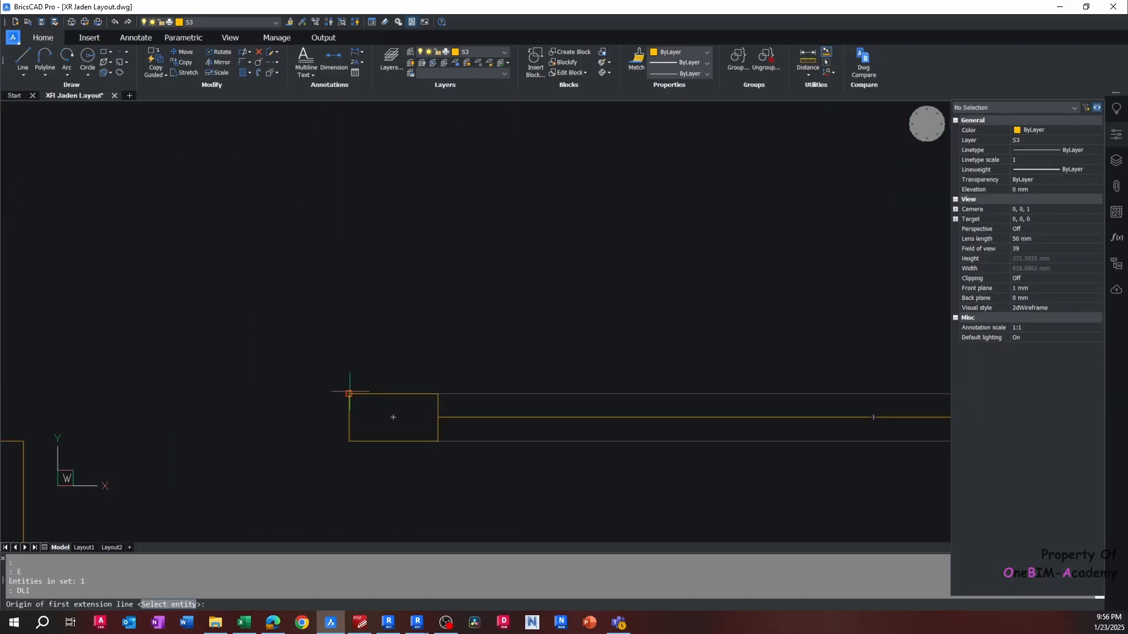
left_click(349, 394)
left_click(349, 440)
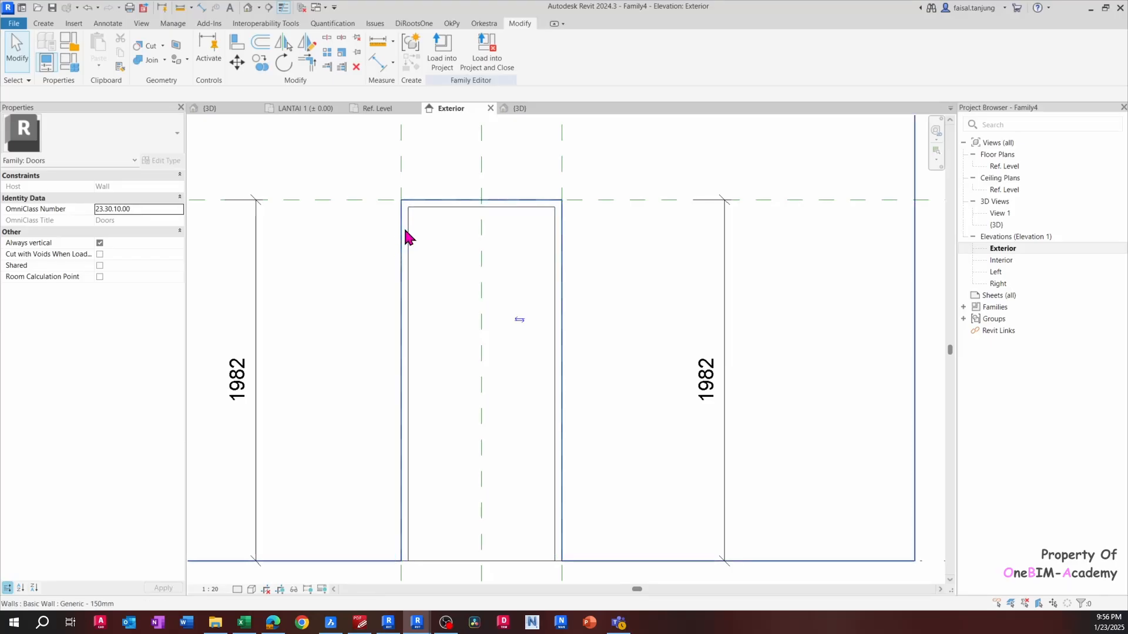
Create a 40 mm deep extrusion from a rectangle along the frame's inner edges and floor line, locking all four sides
middle_click_drag(422, 267, 415, 220)
left_click(43, 24)
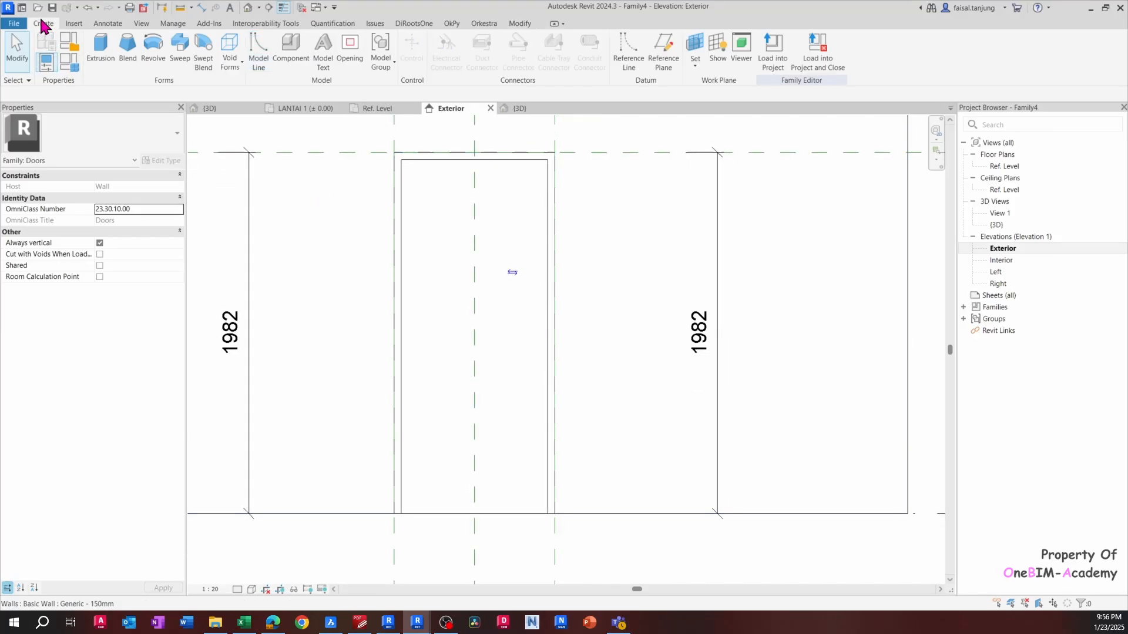
left_click(101, 54)
left_click(474, 40)
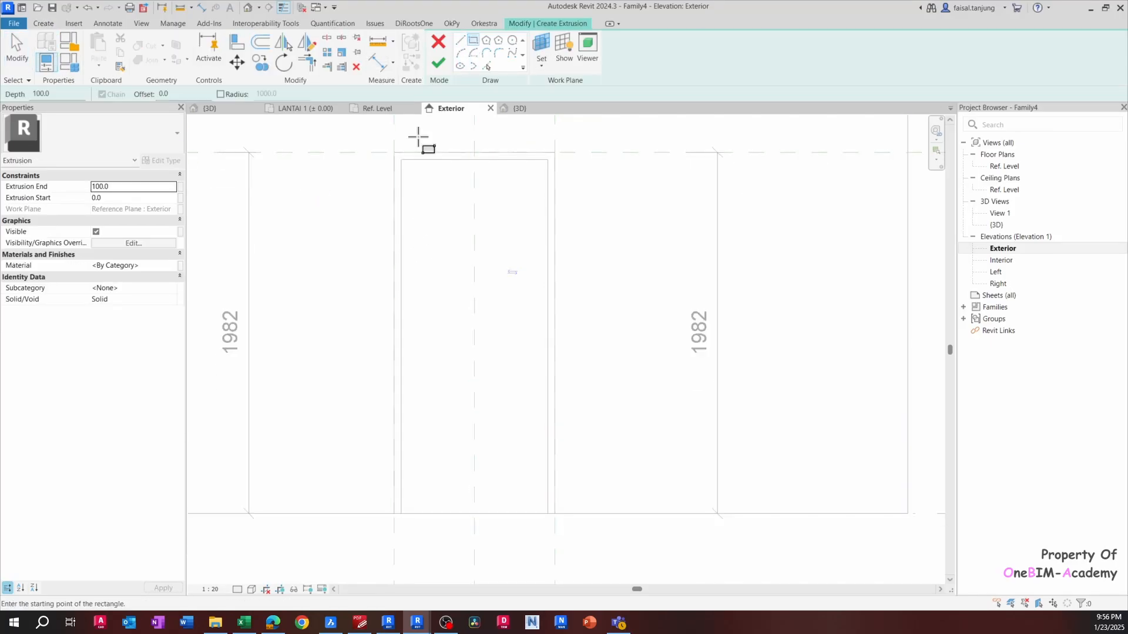
left_click(402, 160)
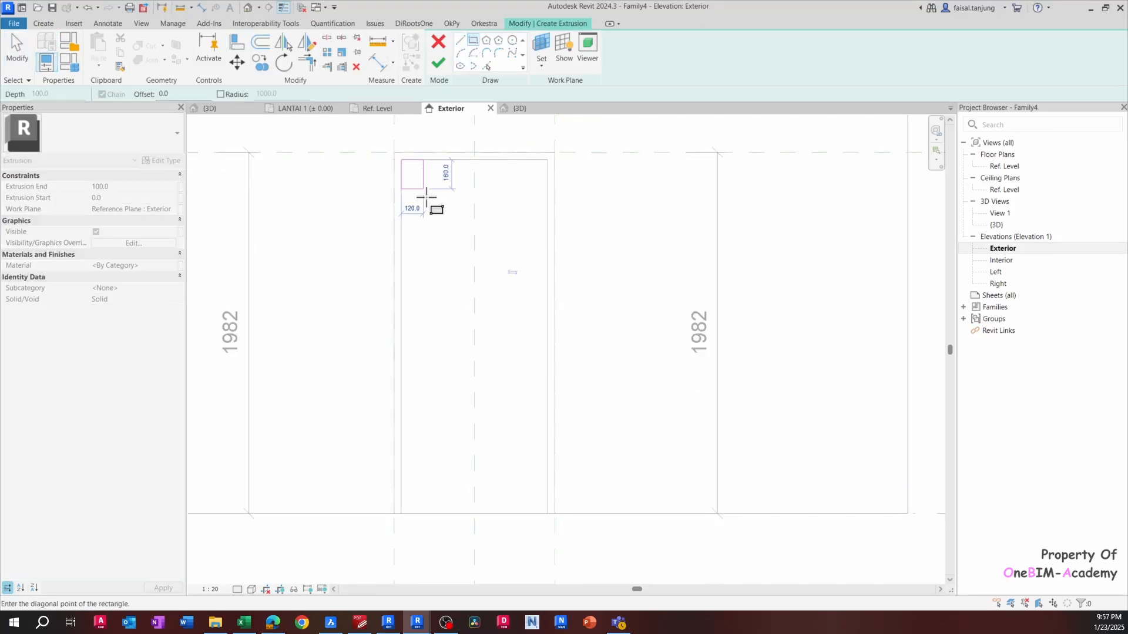
left_click(546, 514)
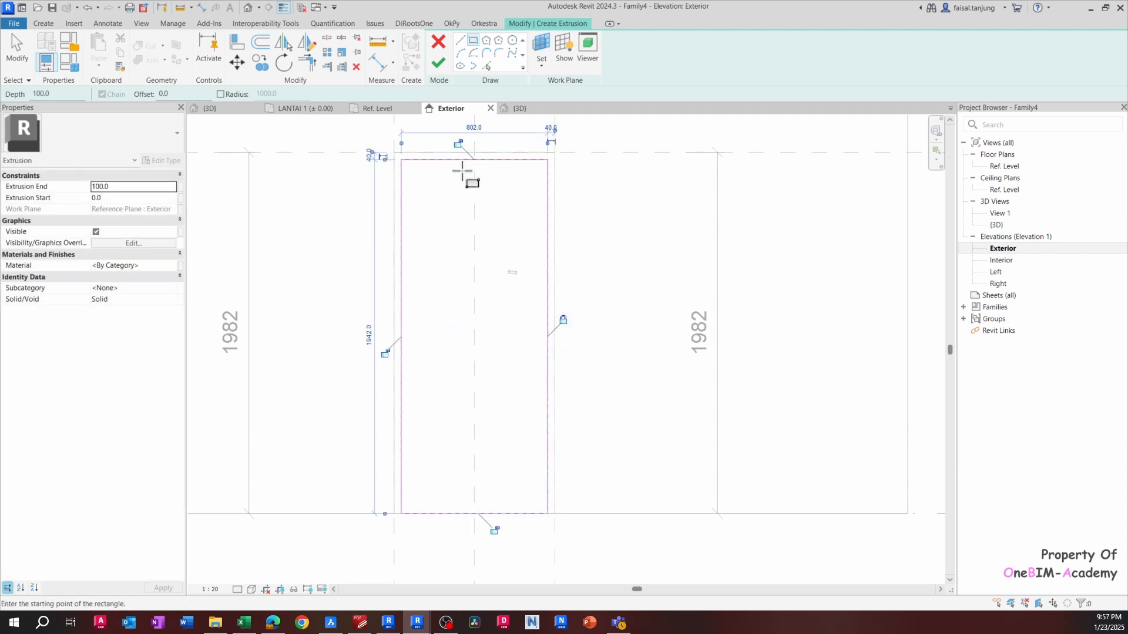
left_click(457, 142)
left_click(384, 353)
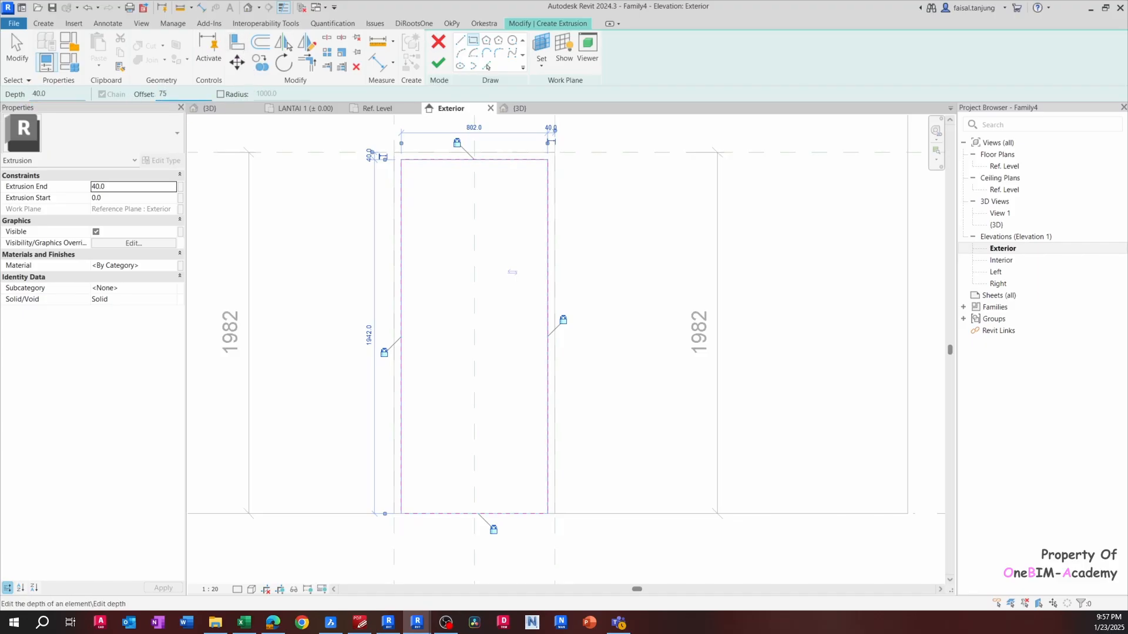
left_click(438, 63)
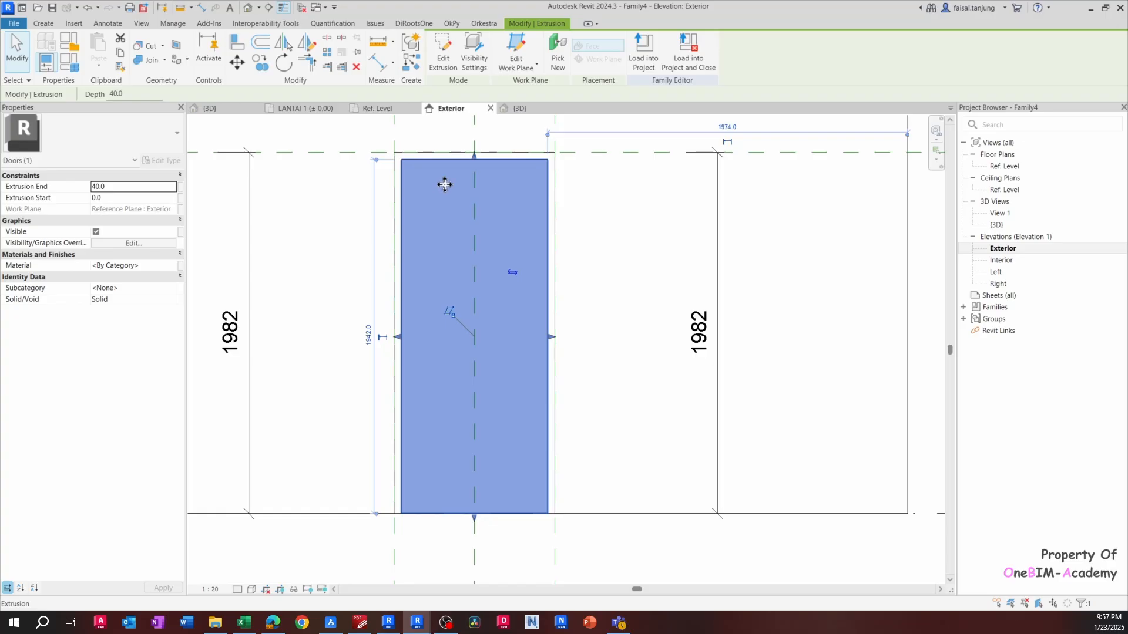
Edit the panel extrusion's sketch to add an inner rectangle offset 75 mm inward from its outer boundary
left_click(444, 51)
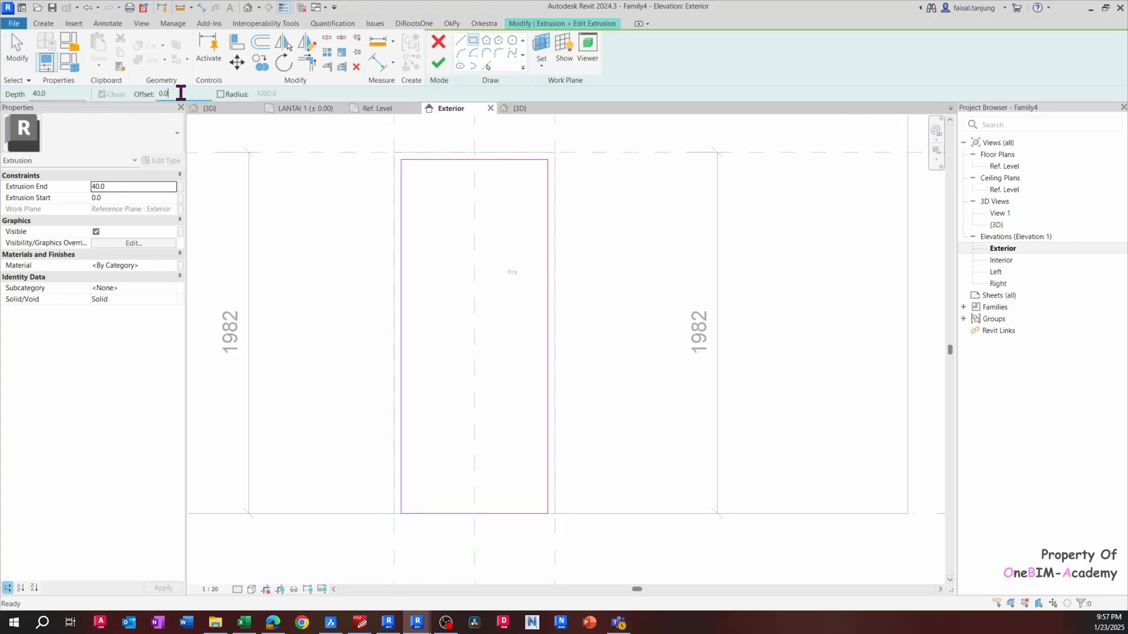
left_click_drag(180, 92, 148, 93)
type("75")
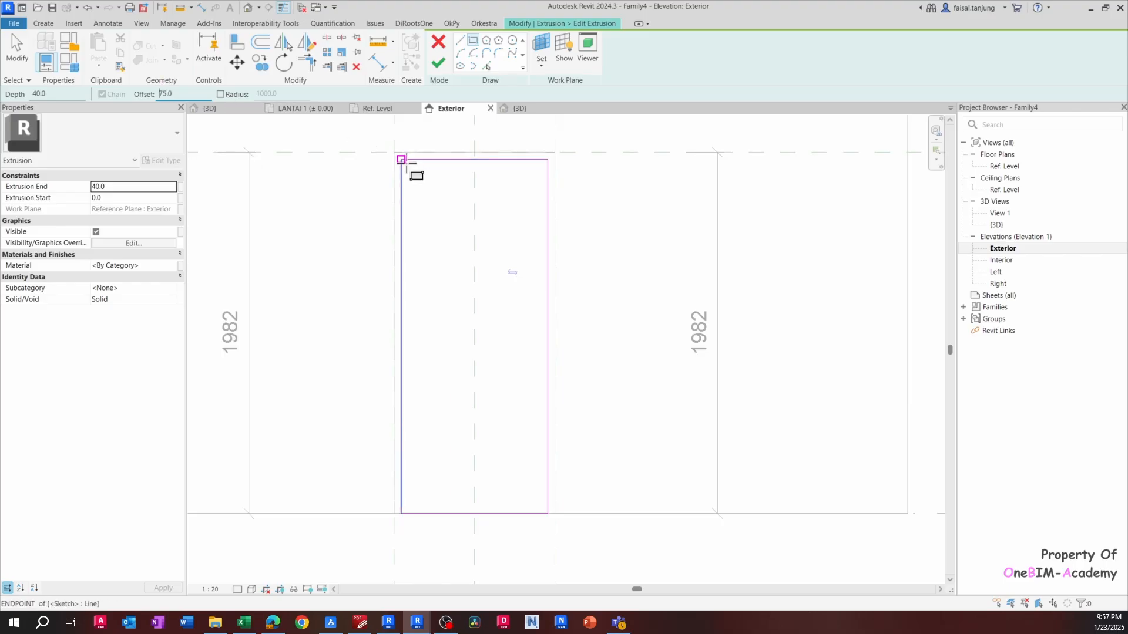
left_click(402, 161)
key("Escape")
left_click(402, 159)
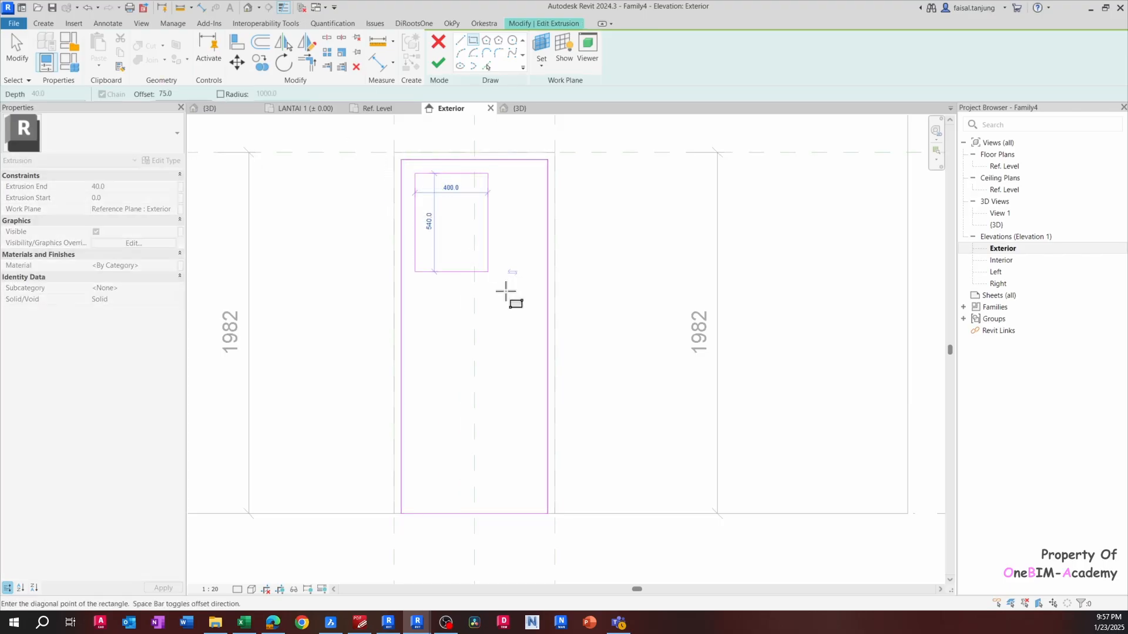
left_click(548, 514)
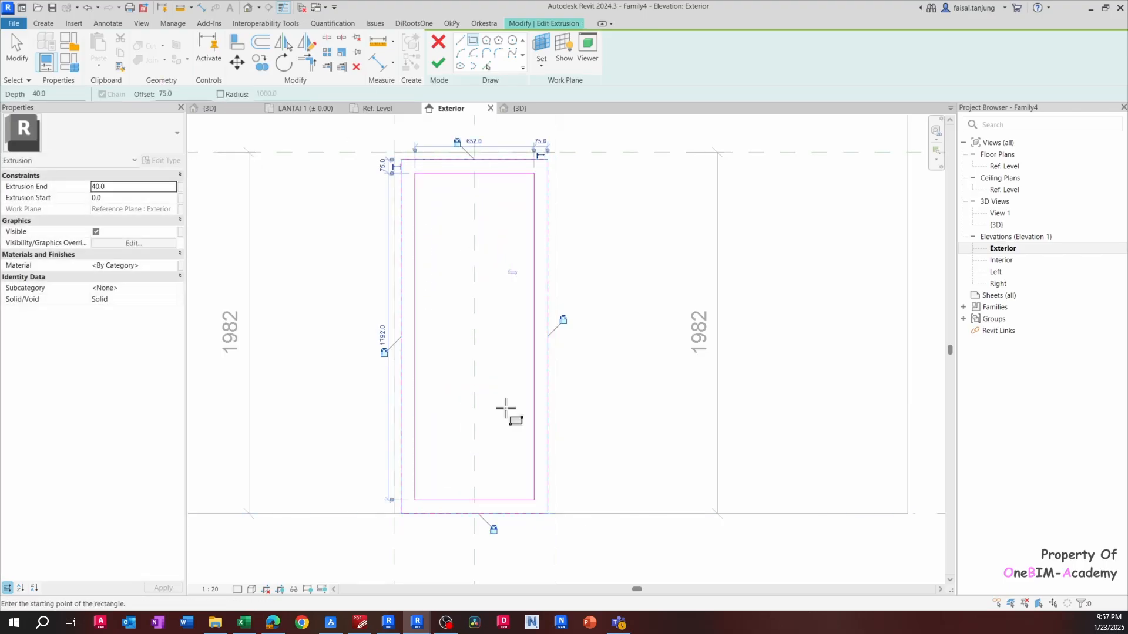
left_click(439, 62)
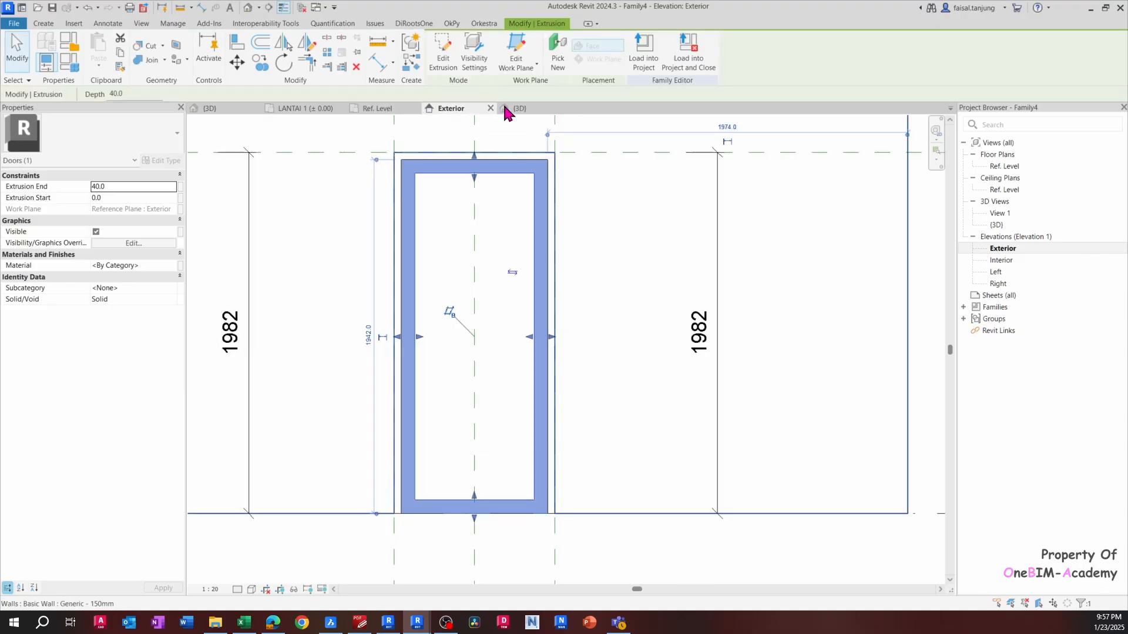
Check the panel in the Ref. Level plan, then examine the sliding door's position against frame and wall in the BricsCAD floor plan
left_click(376, 108)
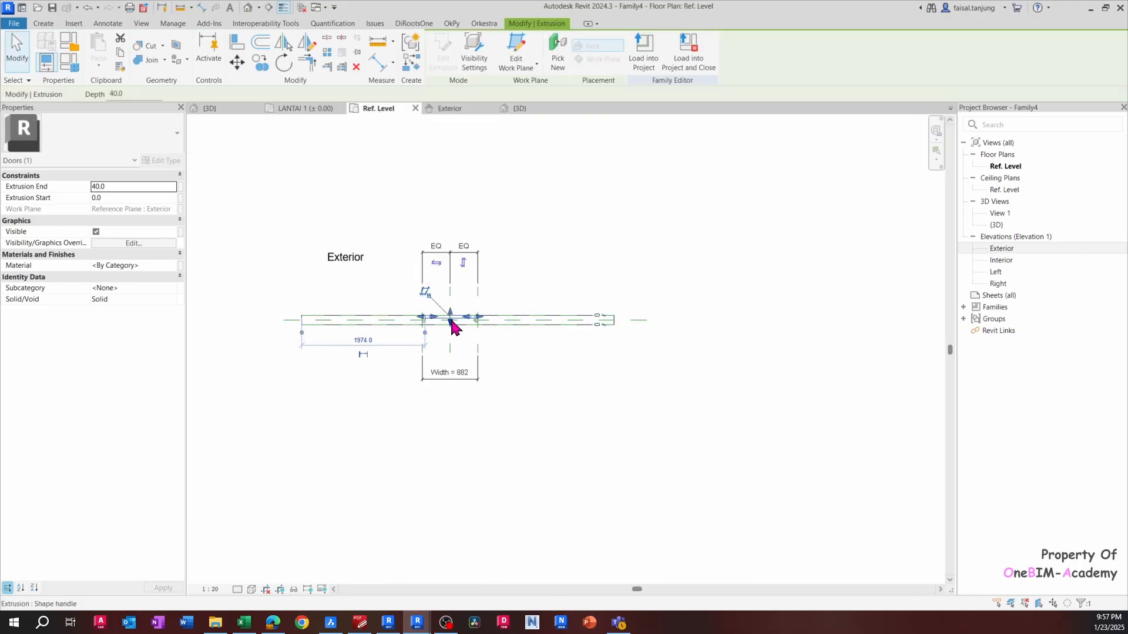
scroll(451, 322, "up", 5)
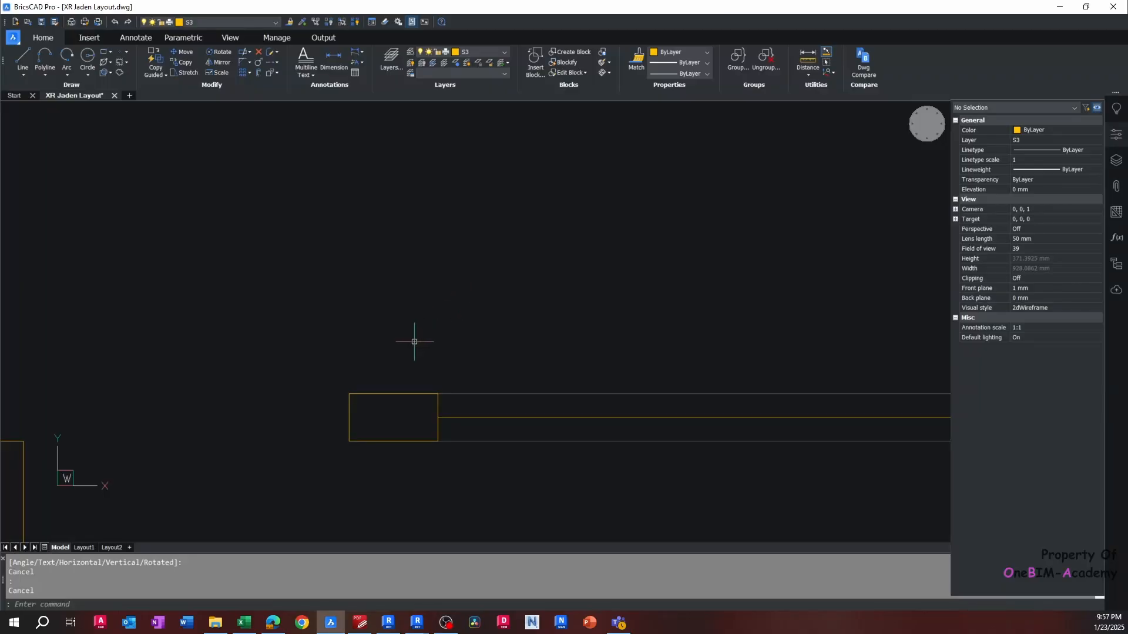
scroll(352, 338, "down", 3)
scroll(348, 348, "up", 2)
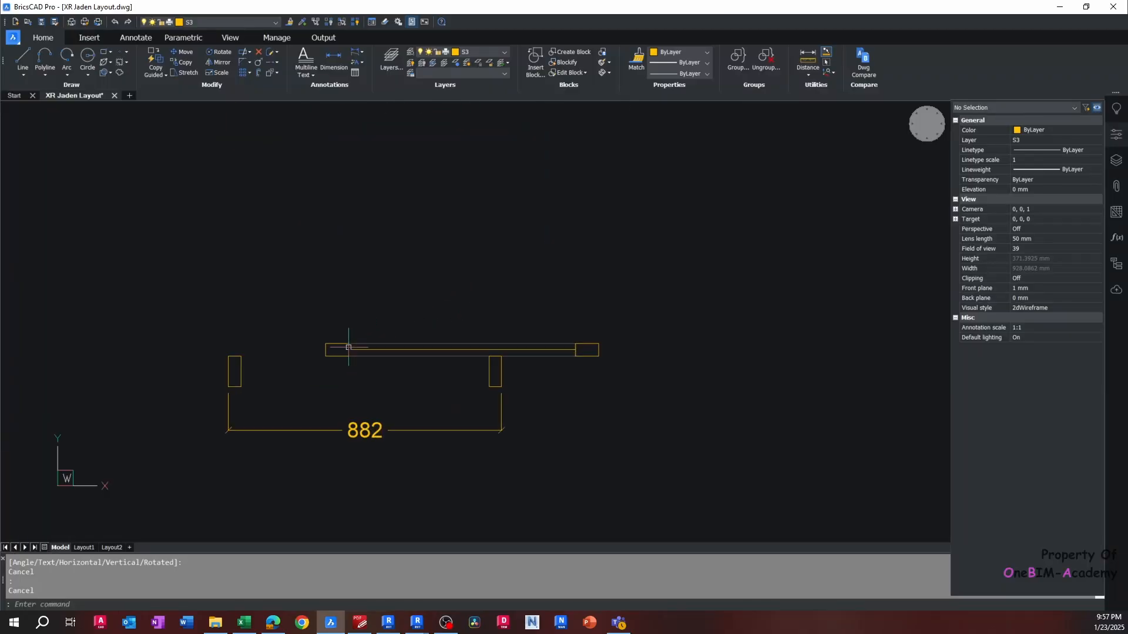
scroll(348, 347, "down", 6)
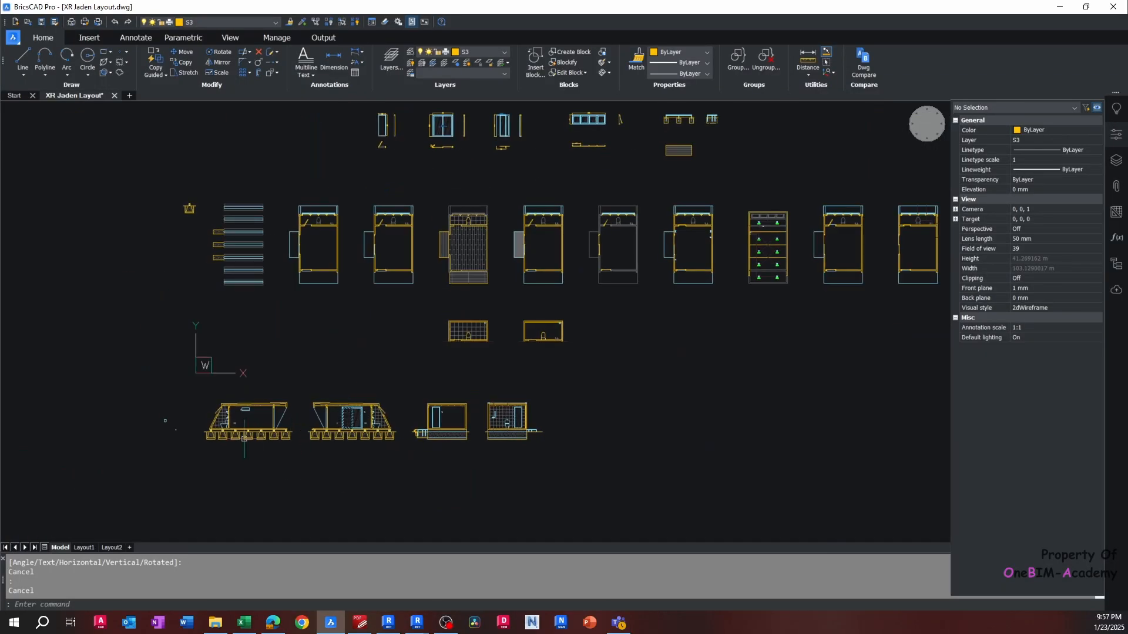
scroll(243, 439, "up", 2)
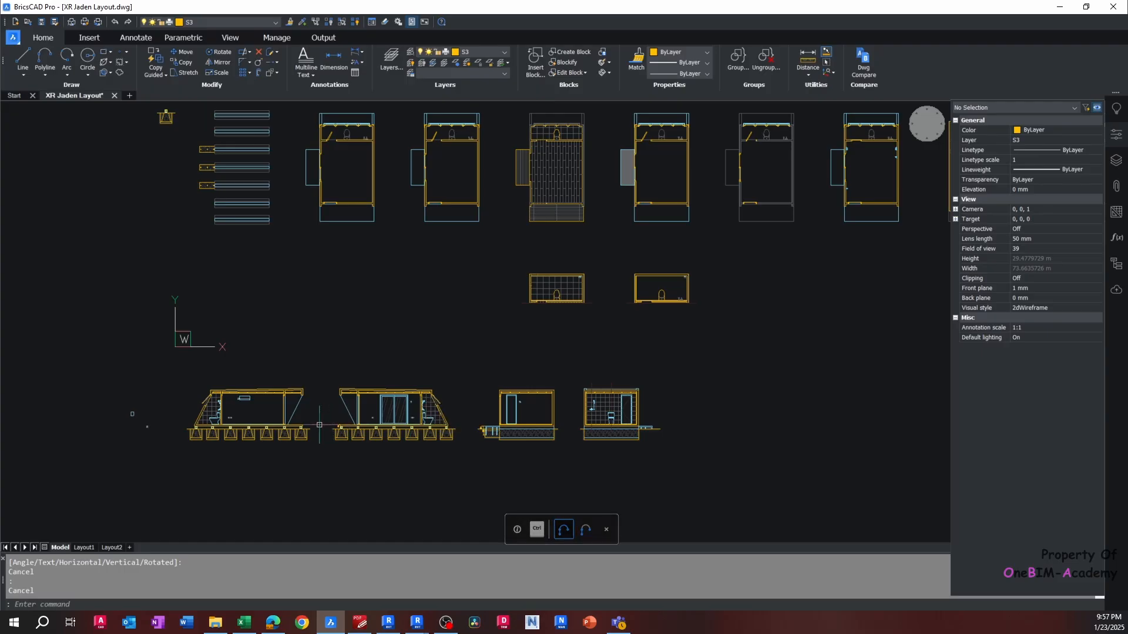
scroll(400, 227, "up", 6)
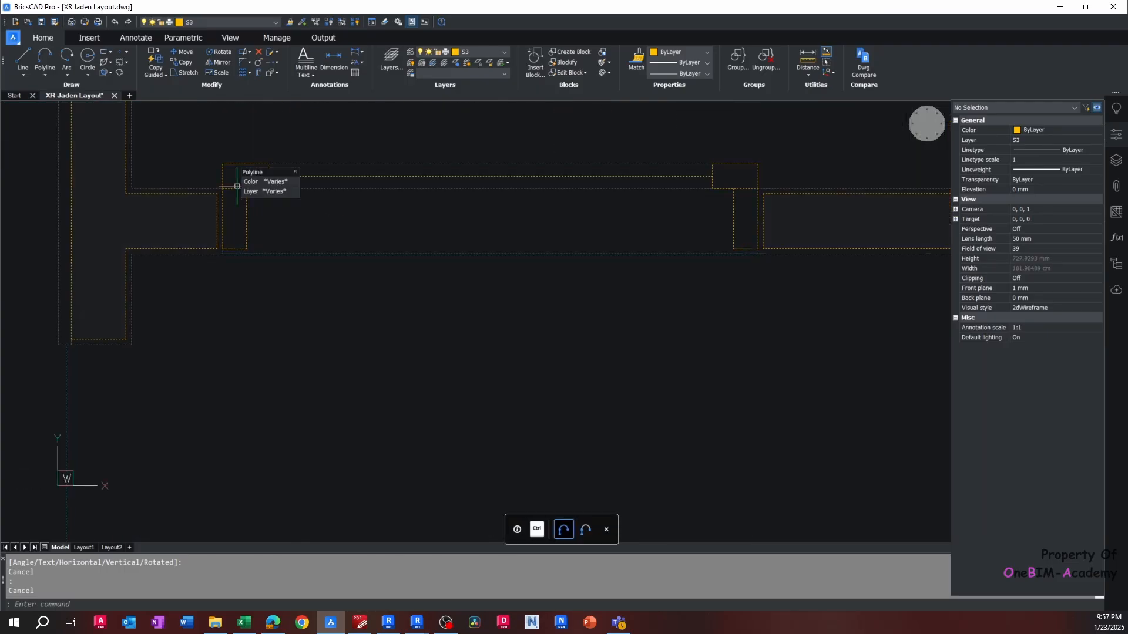
middle_click_drag(409, 177, 380, 241)
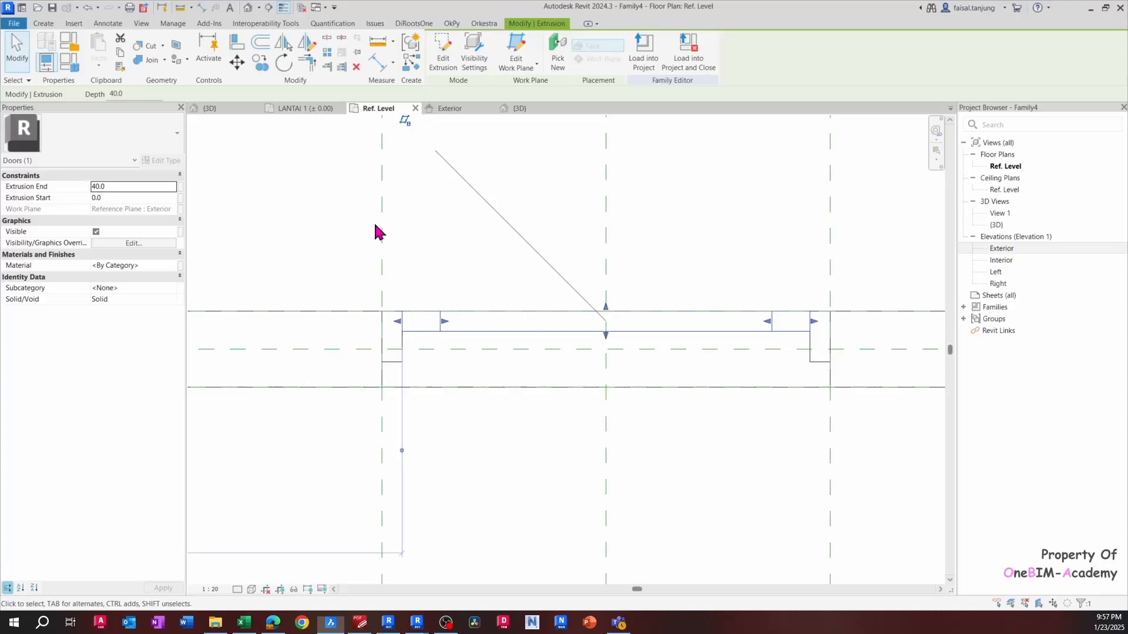
Return to Revit's Ref. Level plan and set the panel extrusion's end to -40
middle_click_drag(481, 256, 458, 283)
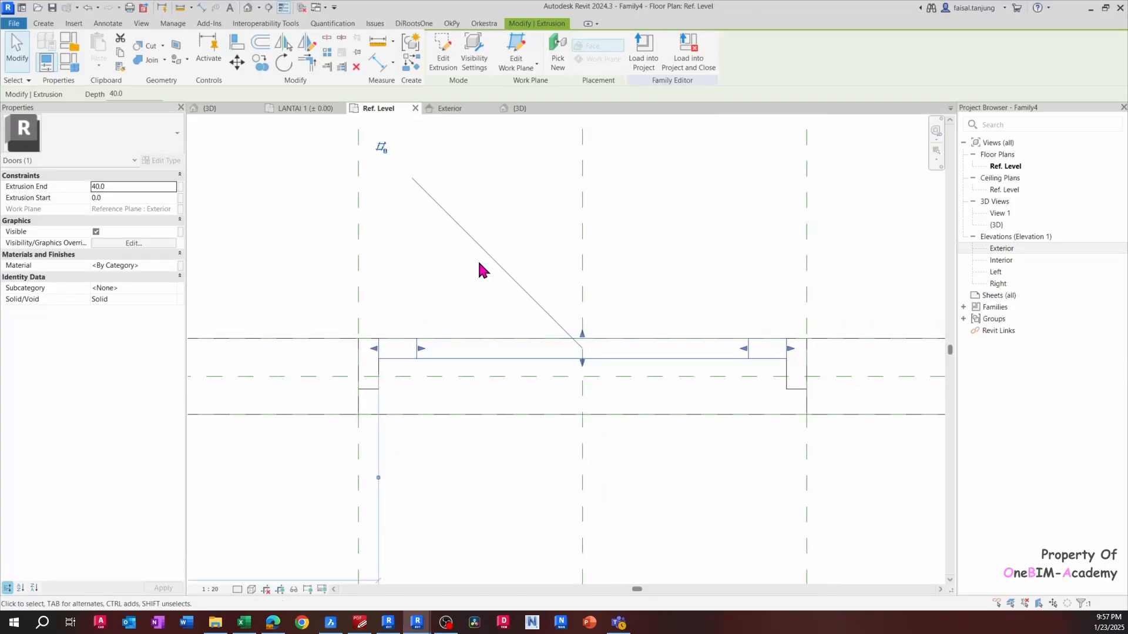
left_click(119, 187)
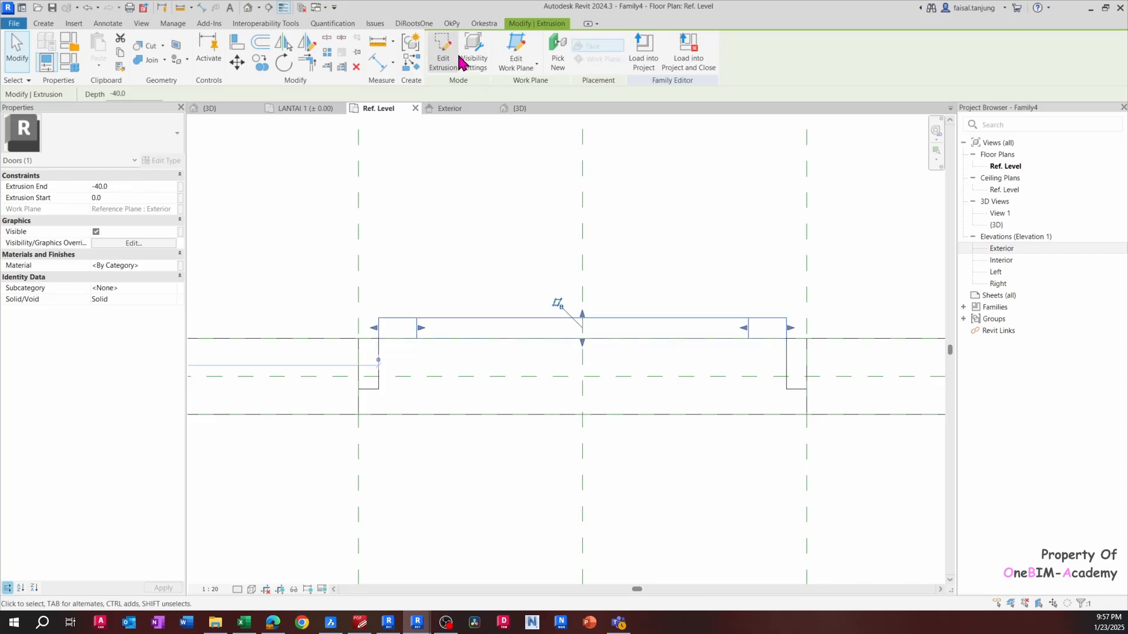
In the Exterior elevation, edit the panel sketch and move its two left vertical lines to the frame's outer edge, removing the conflicting constraints
left_click(454, 109)
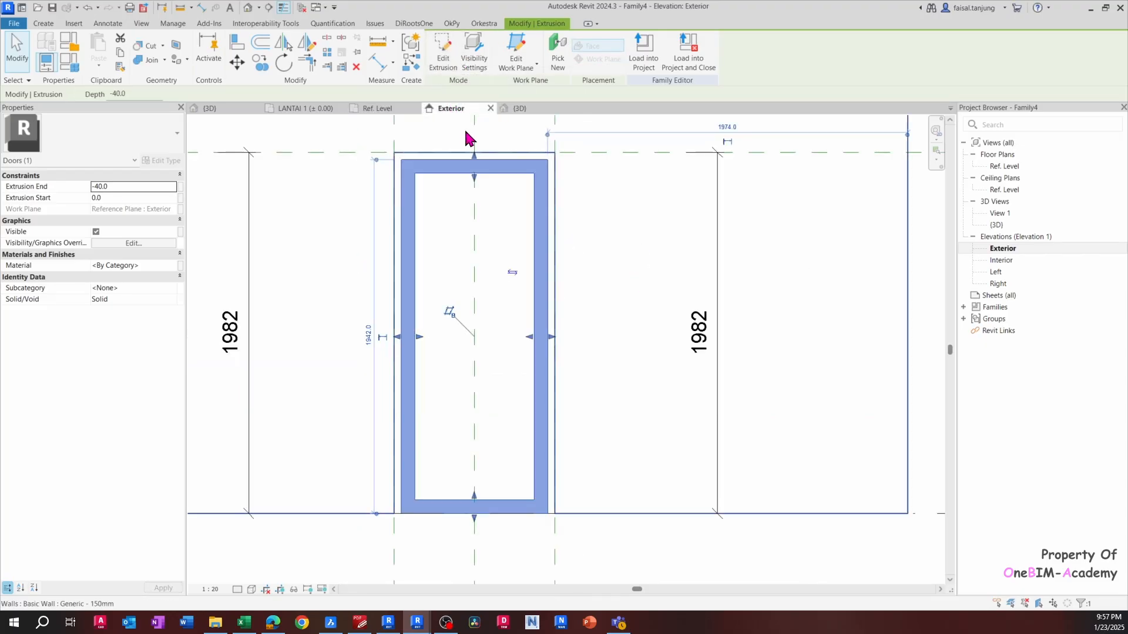
left_click(445, 57)
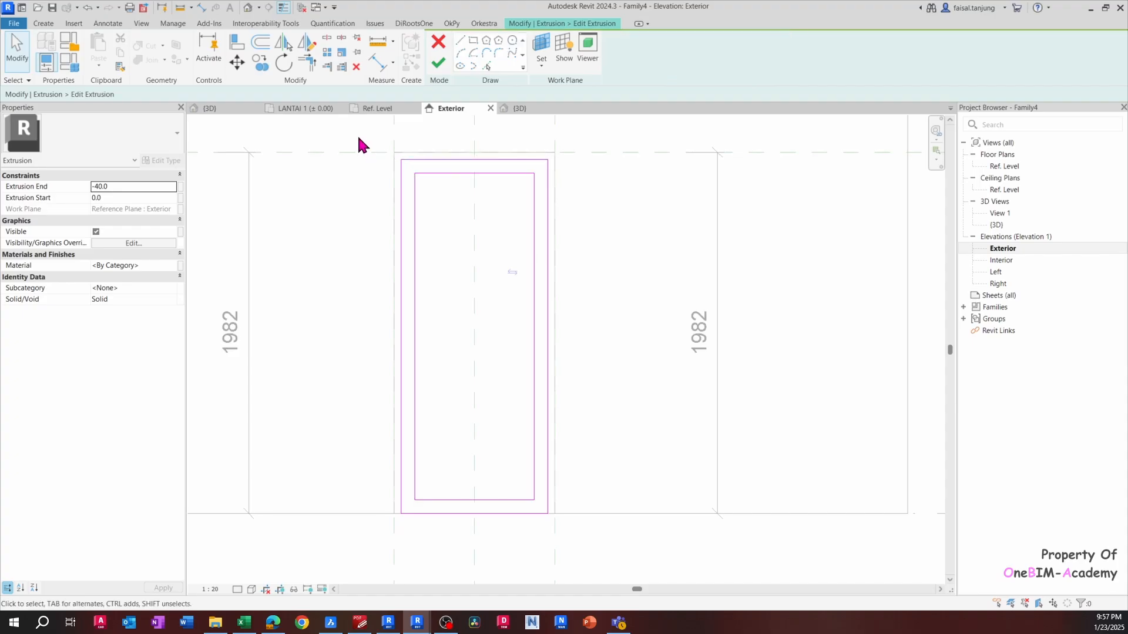
mouse_move(357, 134)
left_mouse_down()
mouse_move(436, 495)
mouse_move(428, 554)
left_mouse_up()
scroll(394, 479, "up", 4)
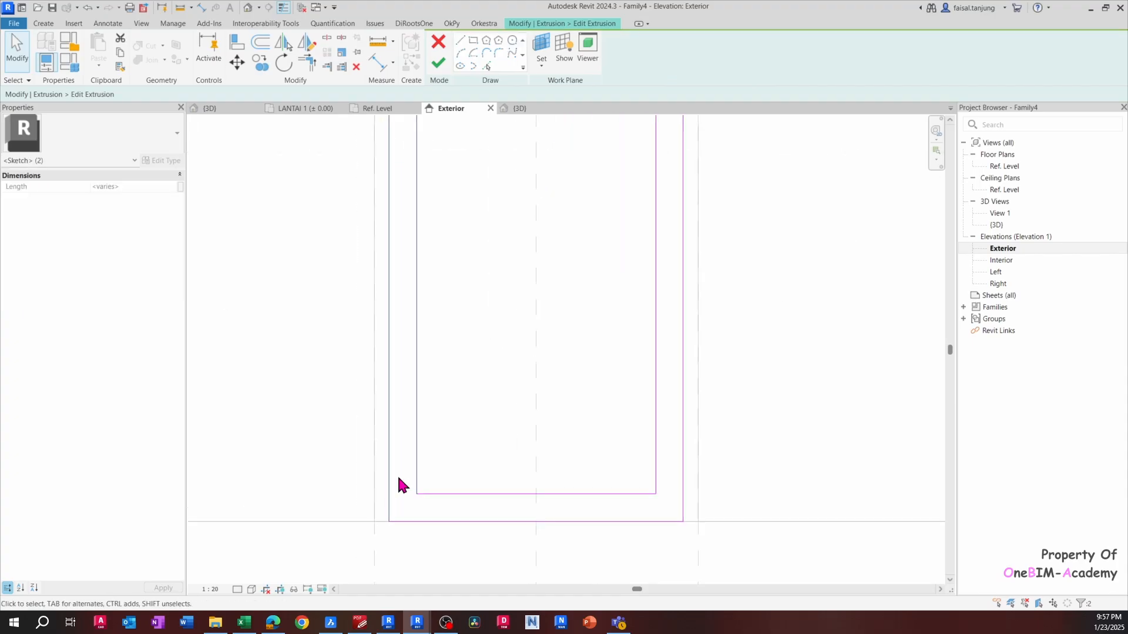
left_click_drag(393, 482, 376, 469)
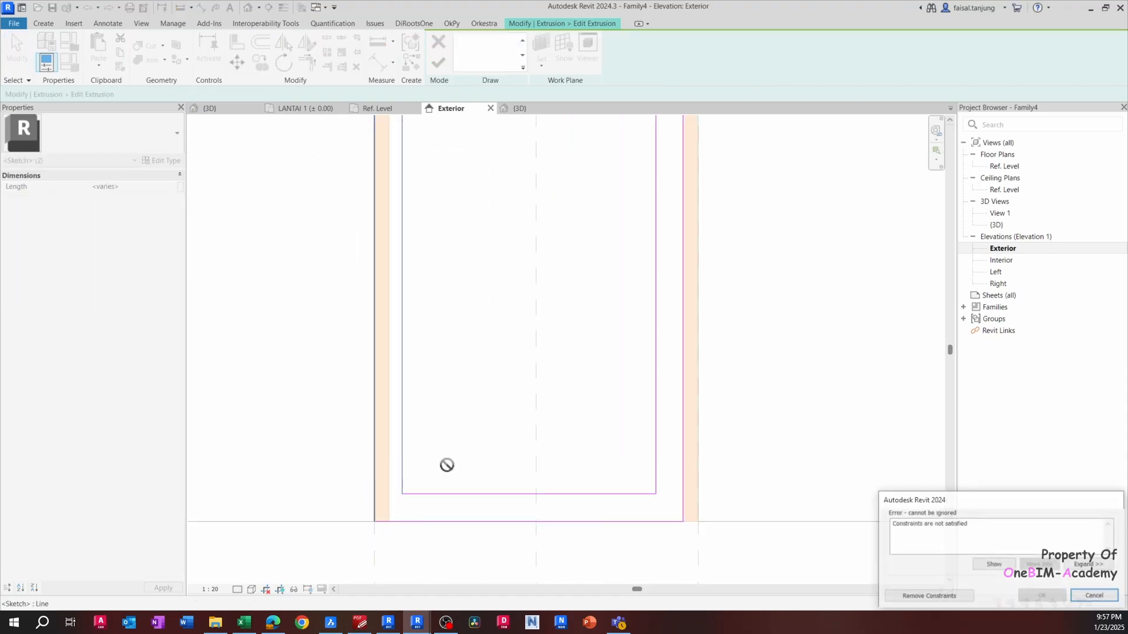
left_click(930, 596)
Move the panel sketch's two right vertical lines outward to the frame's outer edge, removing the conflicting constraints
scroll(587, 482, "down", 2)
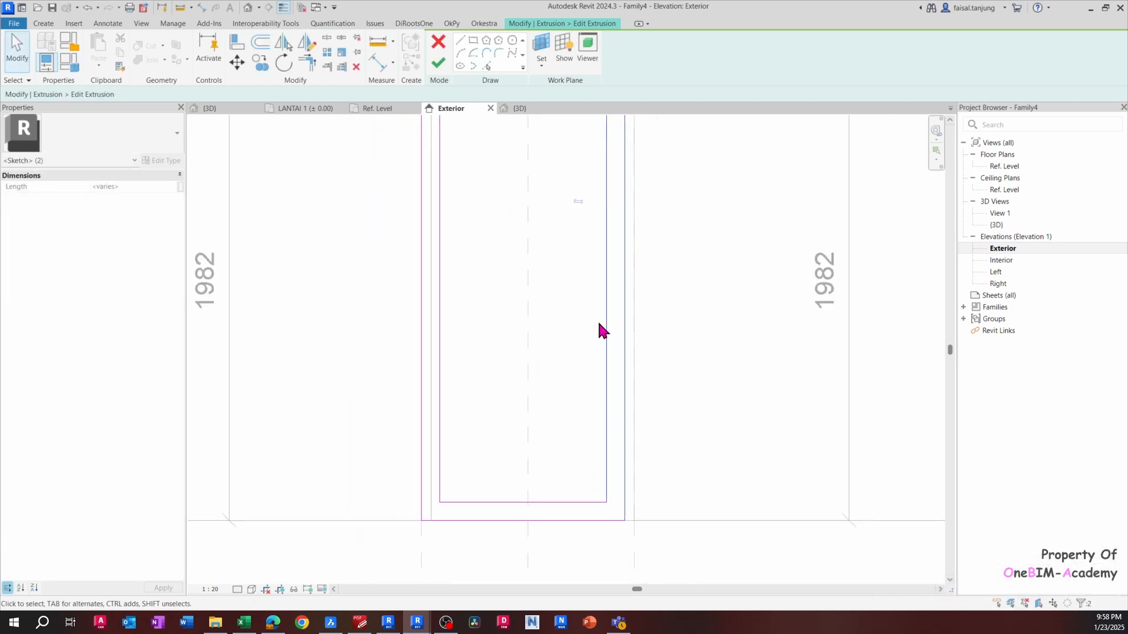
middle_click_drag(631, 186, 559, 292)
scroll(559, 292, "up", 1)
key("m")
key("v")
left_click(557, 302)
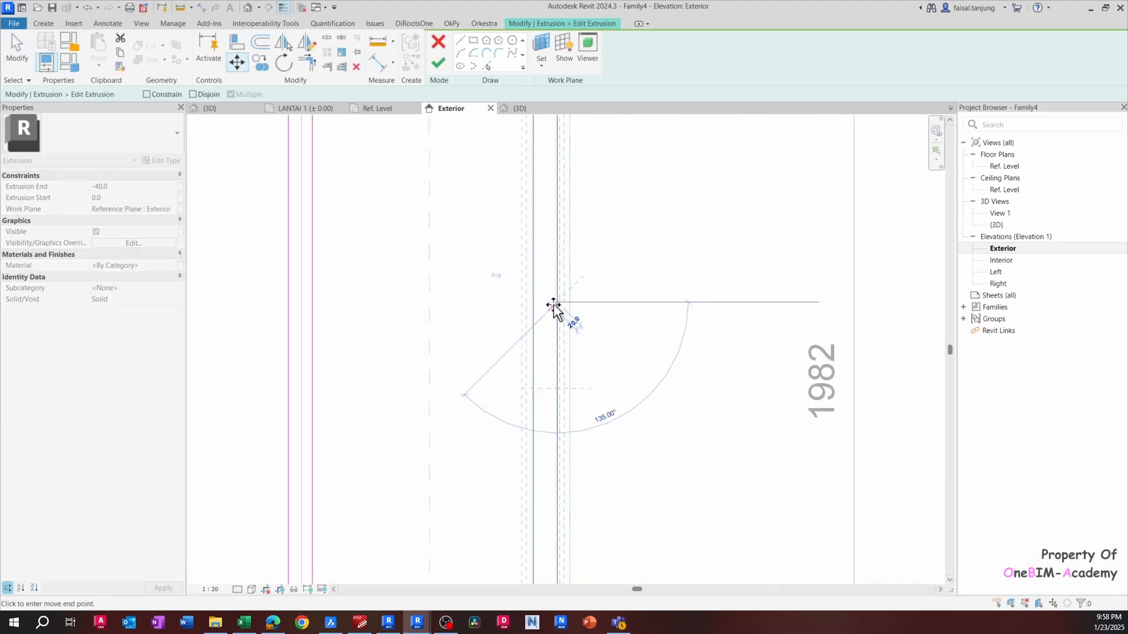
left_click(564, 303)
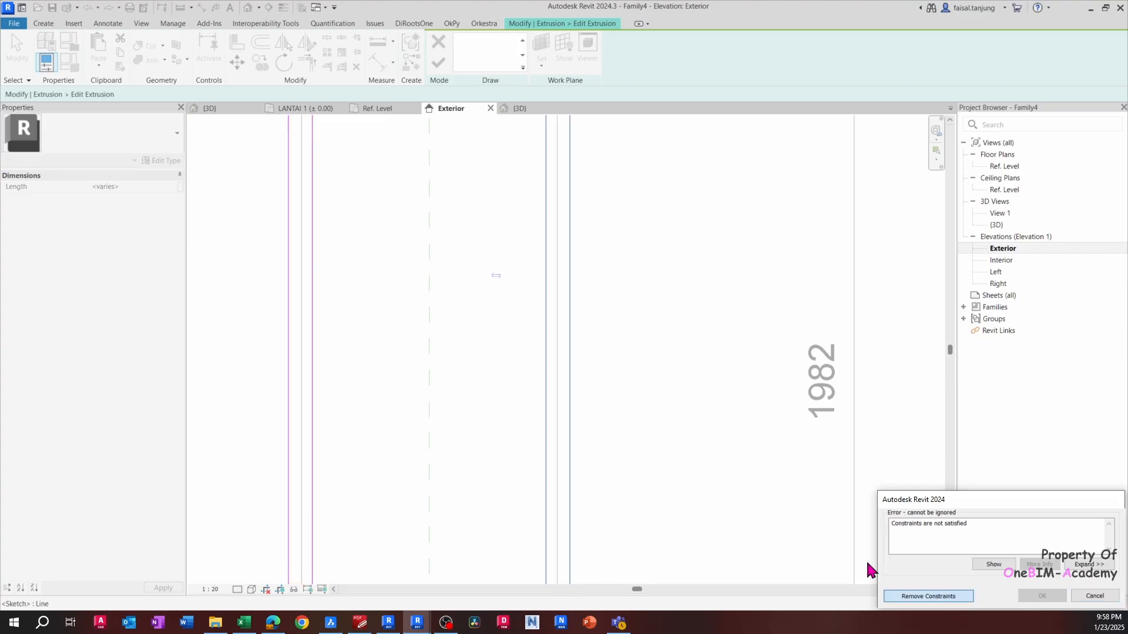
left_click(921, 596)
scroll(617, 374, "down", 2)
middle_click_drag(667, 340, 636, 364)
scroll(562, 305, "up", 1)
key("Escape")
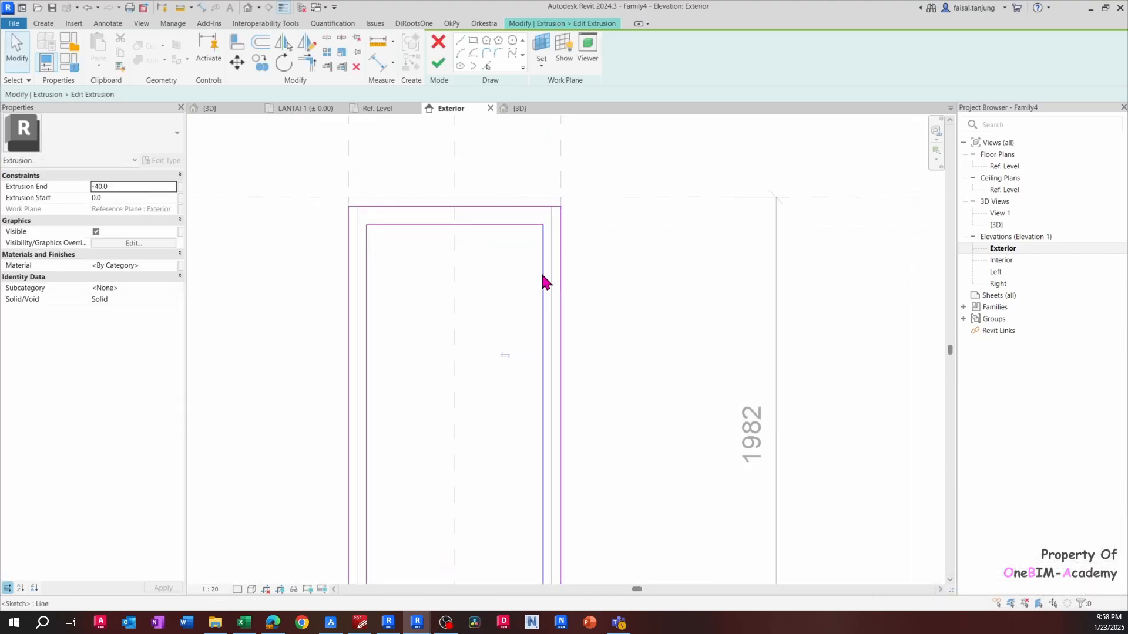
Lock the panel sketch's right outer line to the reference plane at the opening's right side
left_click(541, 275)
key("Escape")
left_click(561, 303)
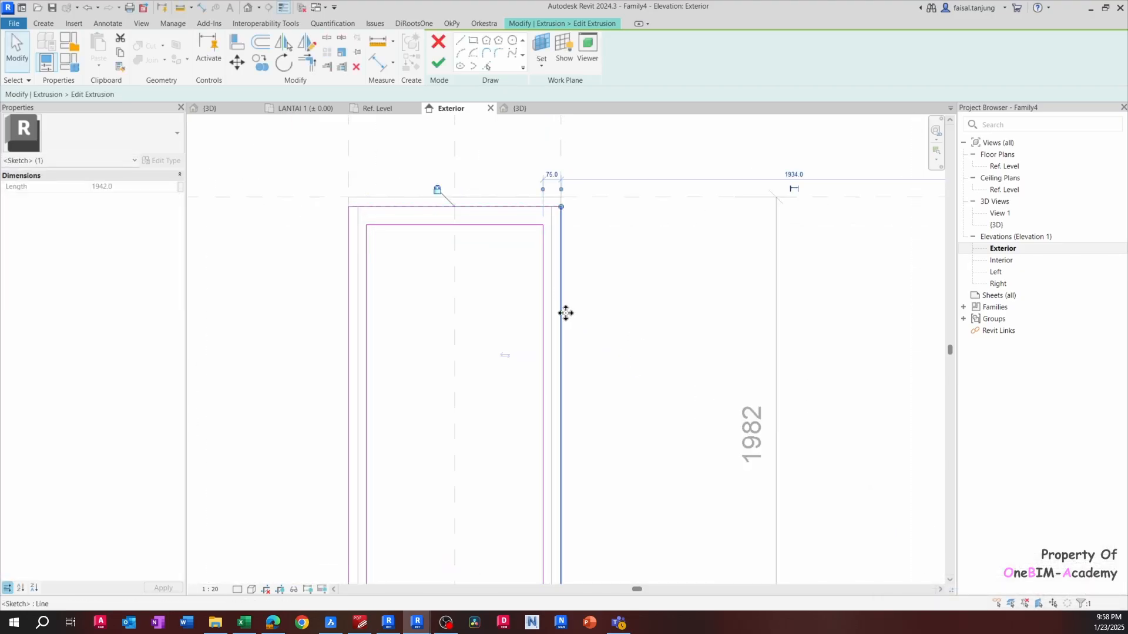
mouse_move(565, 312)
left_mouse_down()
mouse_move(527, 325)
mouse_move(564, 333)
left_mouse_up()
middle_click_drag(583, 333, 588, 273)
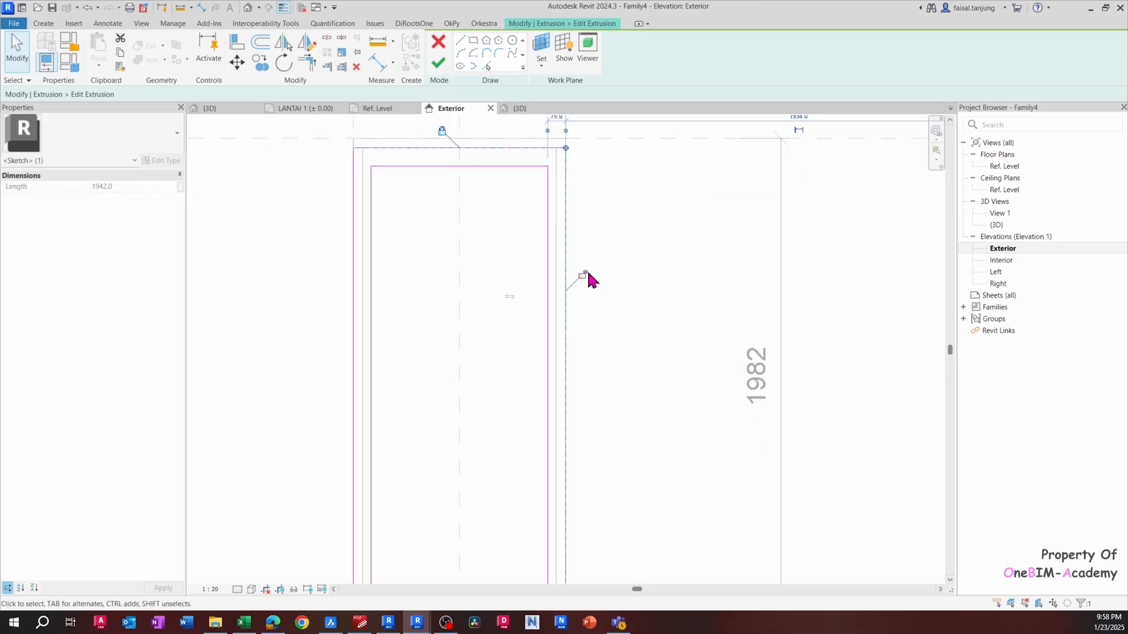
left_click(549, 277)
Lock the sketch's left outer line to the opening's left reference plane and finish editing the panel extrusion
scroll(549, 272, "down", 5)
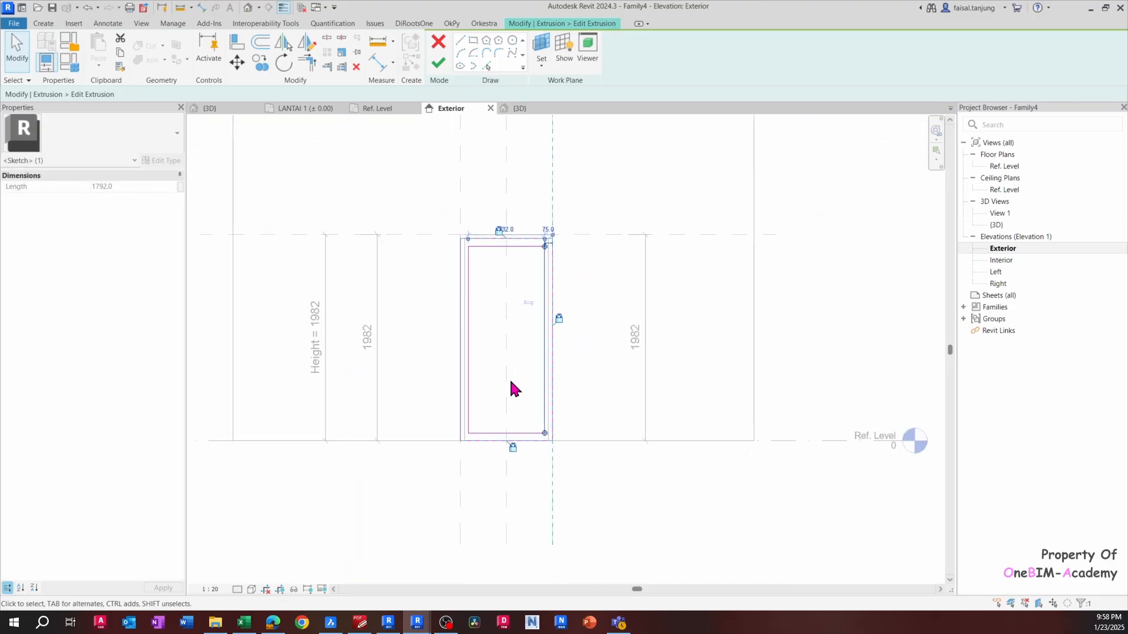
scroll(511, 388, "up", 1)
scroll(464, 334, "up", 2)
left_click(438, 292)
scroll(441, 286, "up", 3)
left_click(447, 283)
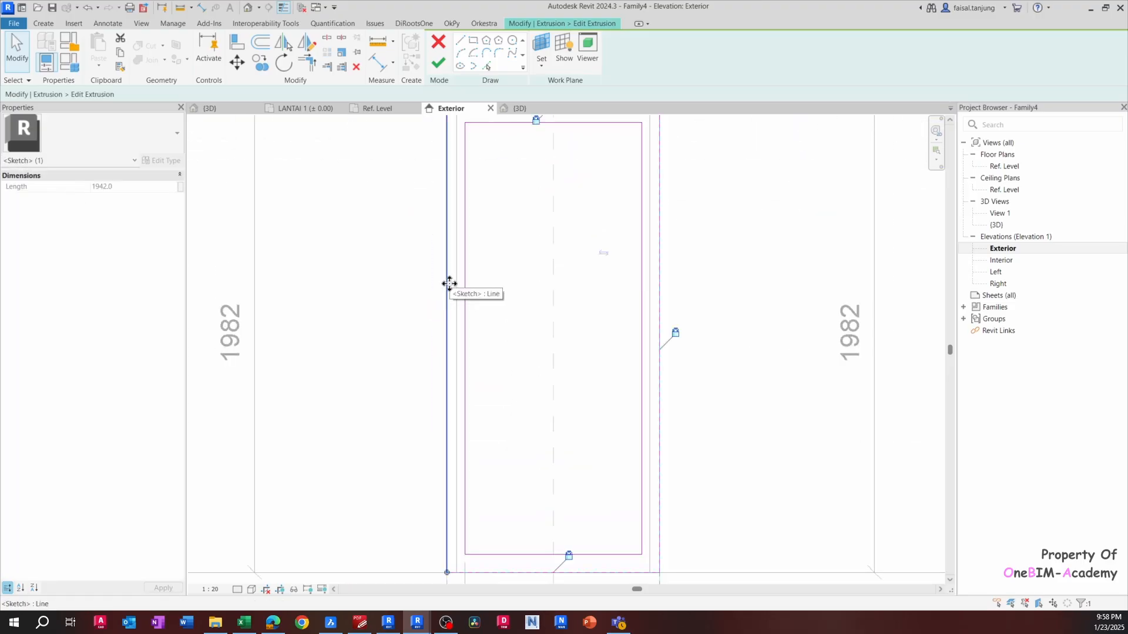
mouse_move(447, 284)
left_mouse_down()
mouse_move(409, 290)
mouse_move(450, 299)
left_mouse_up()
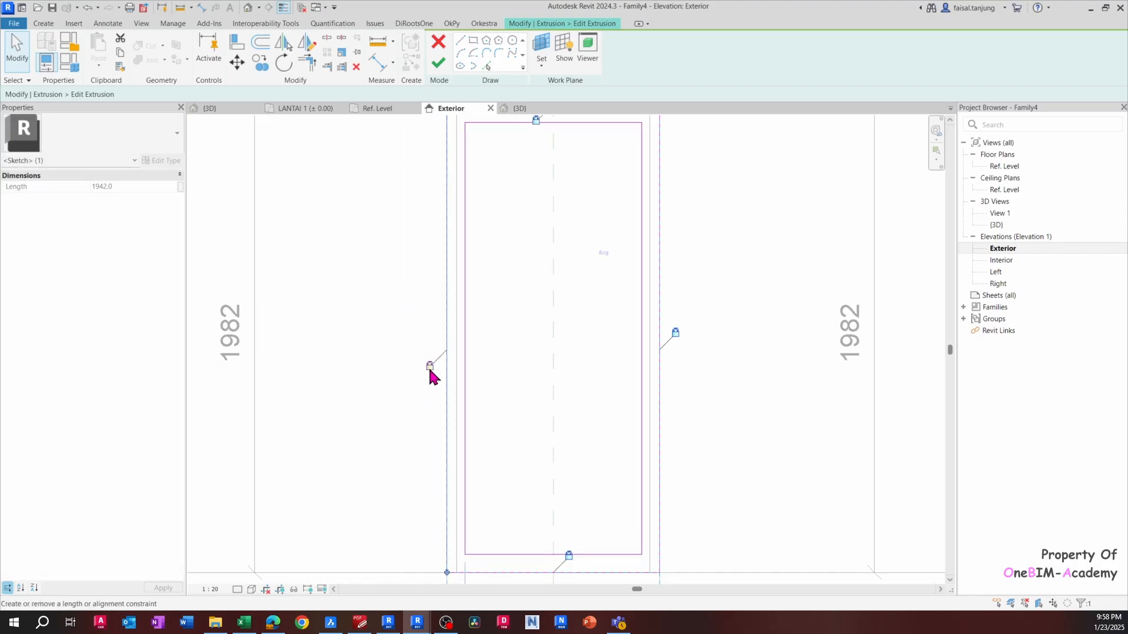
left_click(478, 138)
left_click(438, 63)
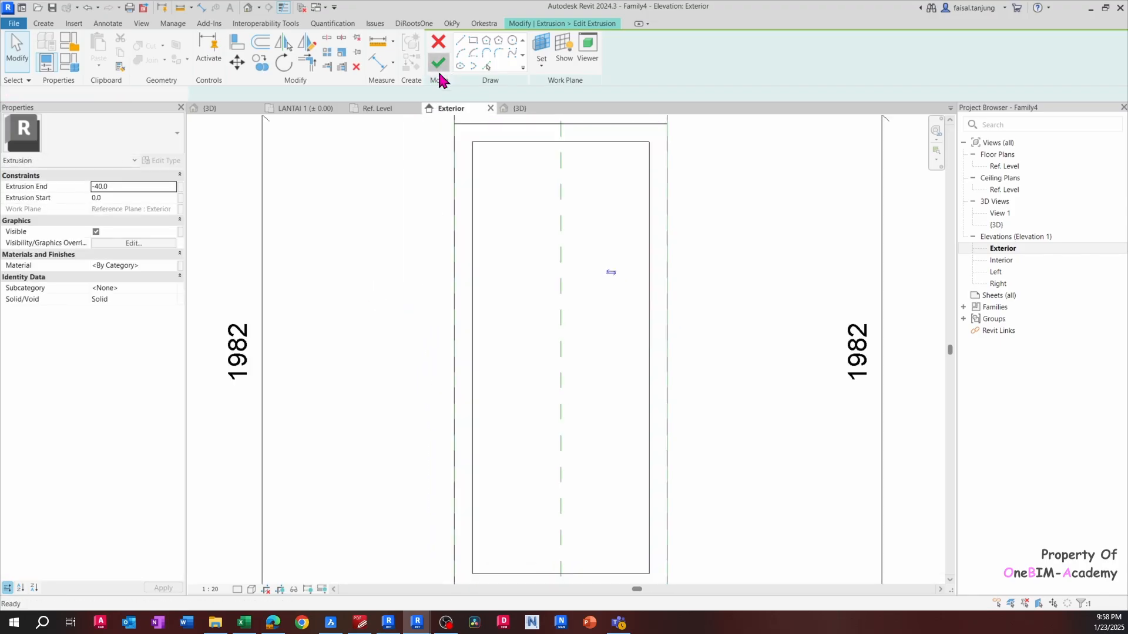
Inspect the door family in 3D and load it into the project, overwriting the existing version
left_click(520, 108)
key("Escape")
middle_click_drag(549, 302, 670, 426, "shift")
left_click(442, 51)
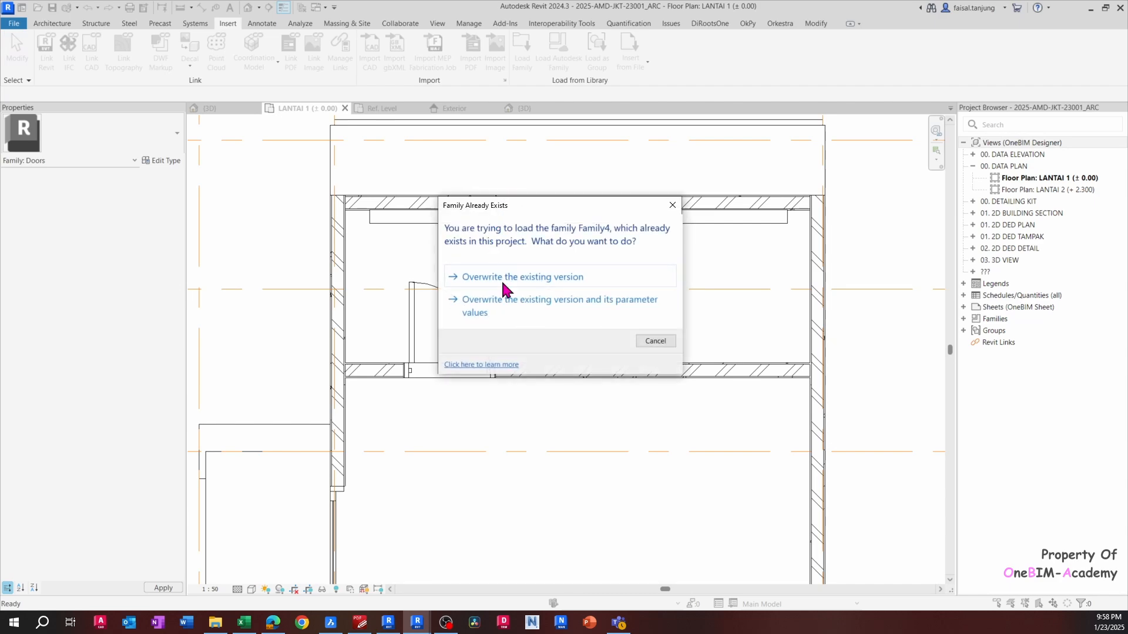
left_click(502, 276)
scroll(479, 261, "down", 3)
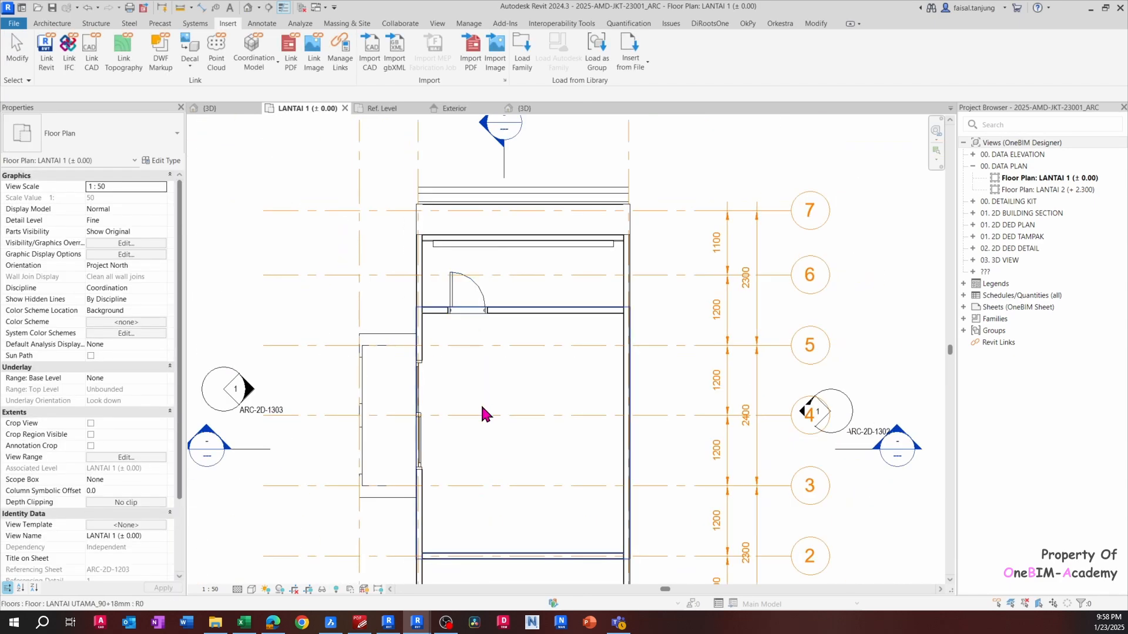
middle_click_drag(470, 451, 485, 288)
scroll(466, 397, "up", 1)
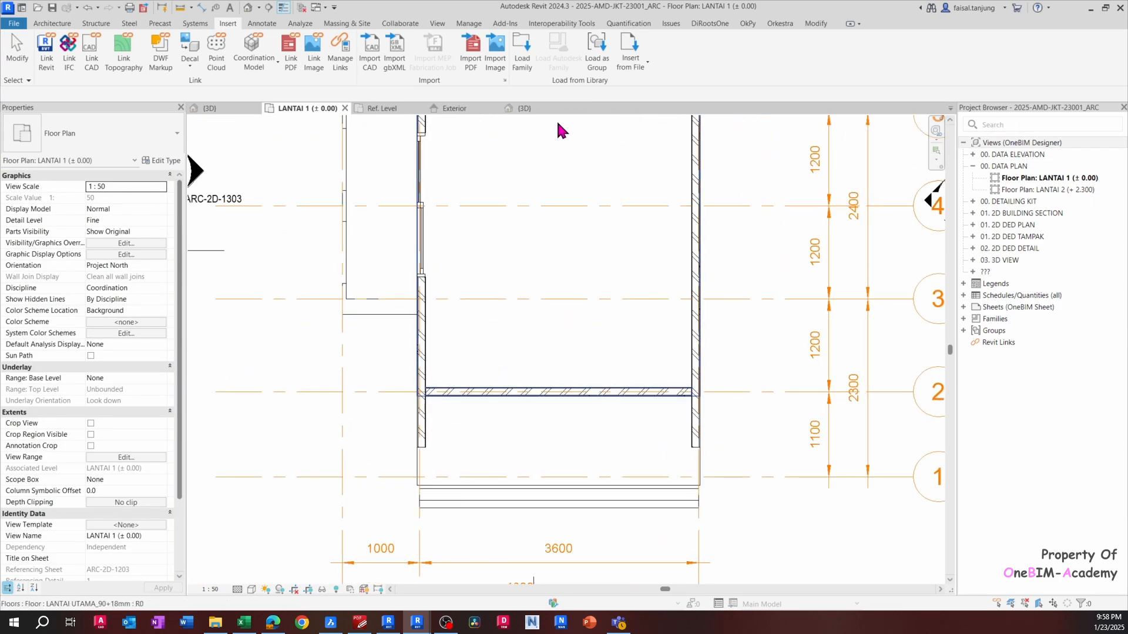
left_click(467, 111)
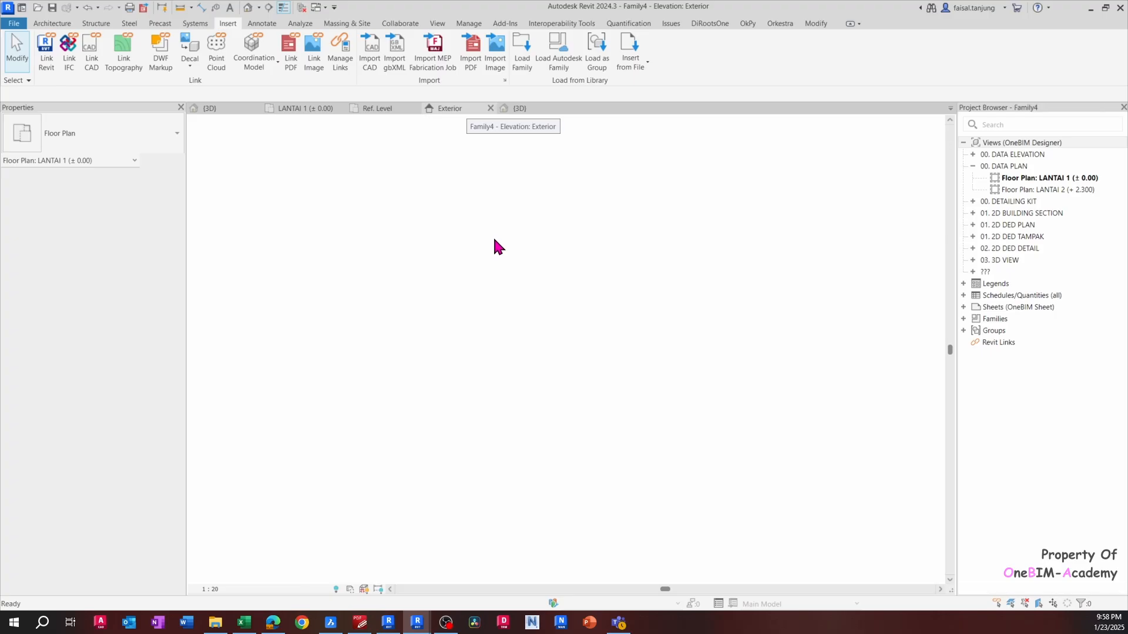
left_click(306, 109)
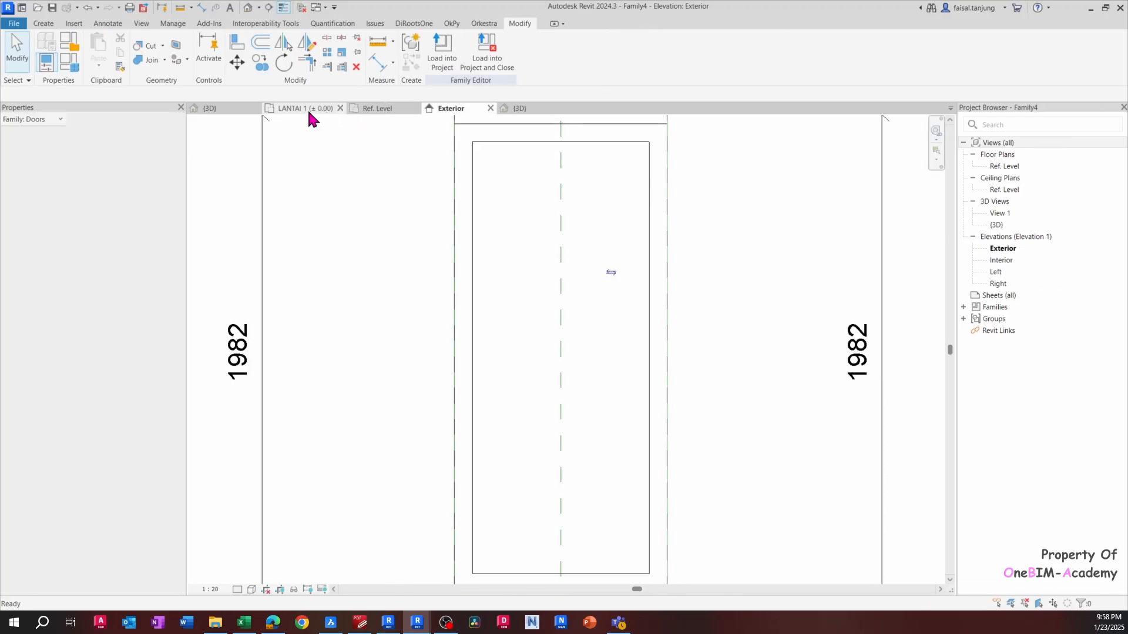
left_click(219, 109)
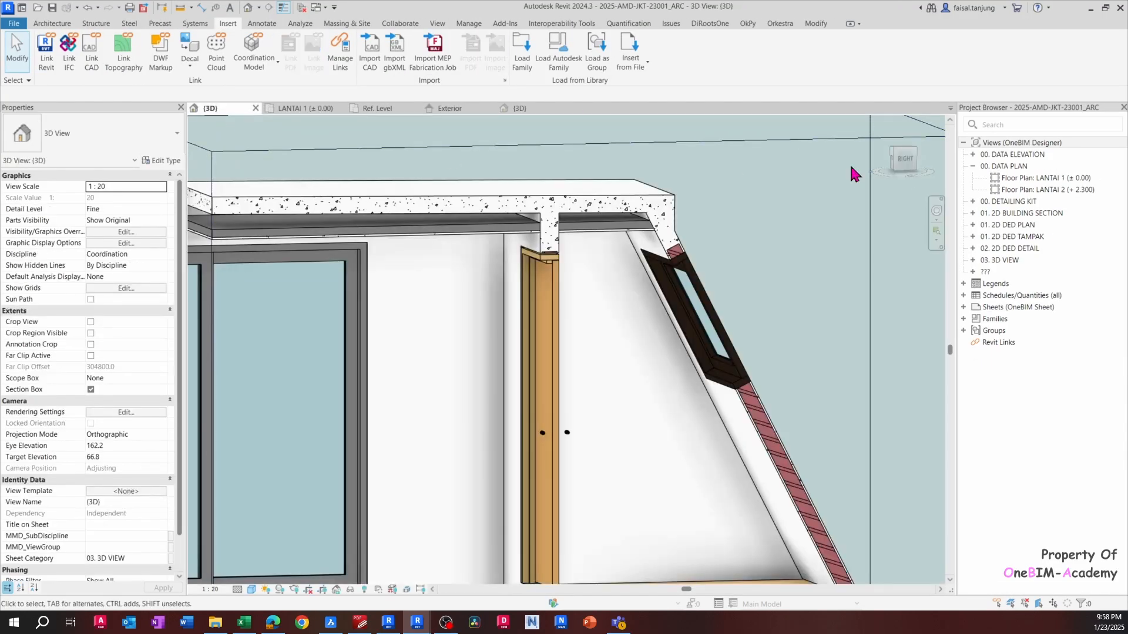
left_click(313, 108)
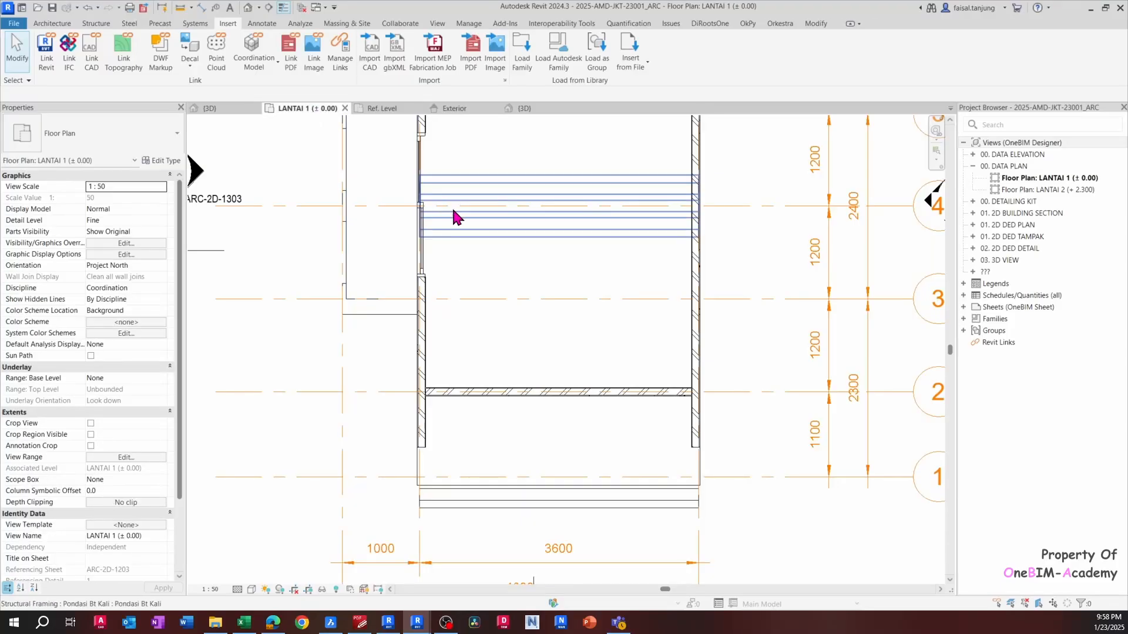
Find Family4 by searching the project browser for "FAMILY" and place it in the LANTAI 1 plan, near the left end of the wall on grid 2
scroll(564, 277, "down", 4)
middle_click_drag(576, 282, 504, 267)
scroll(517, 235, "up", 1)
left_click(1014, 124)
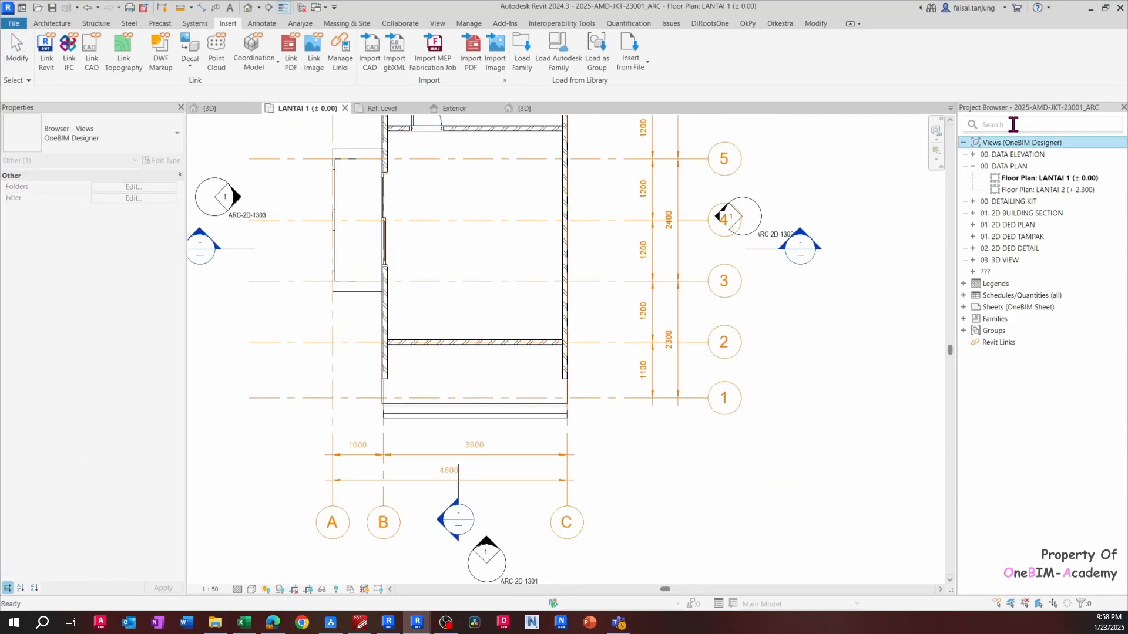
type("FAMILY")
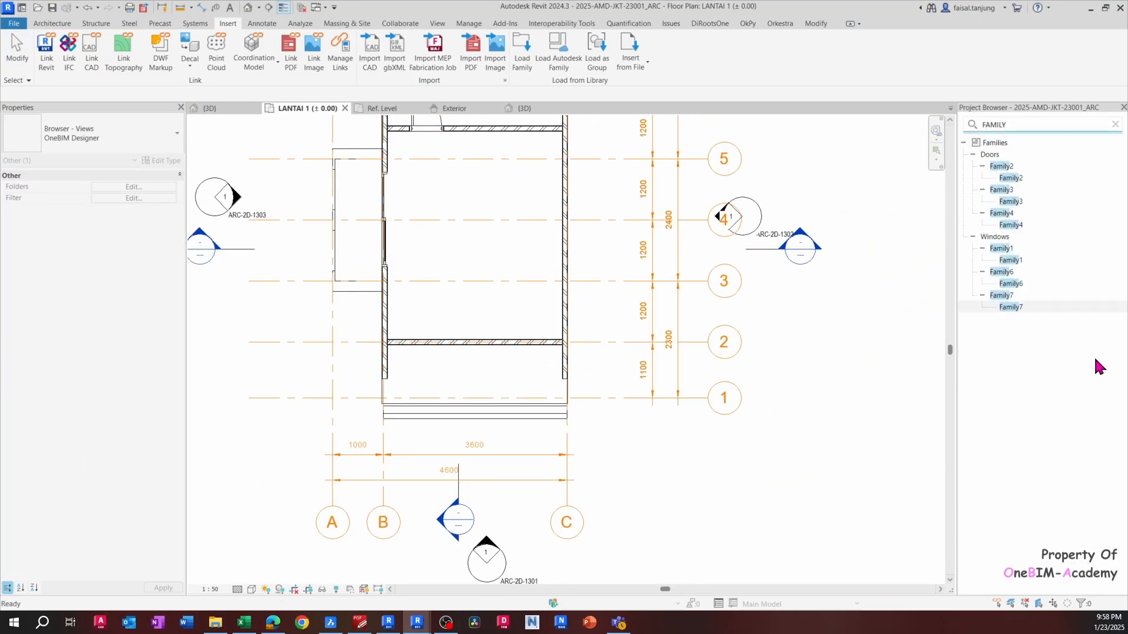
left_click_drag(1011, 225, 651, 246)
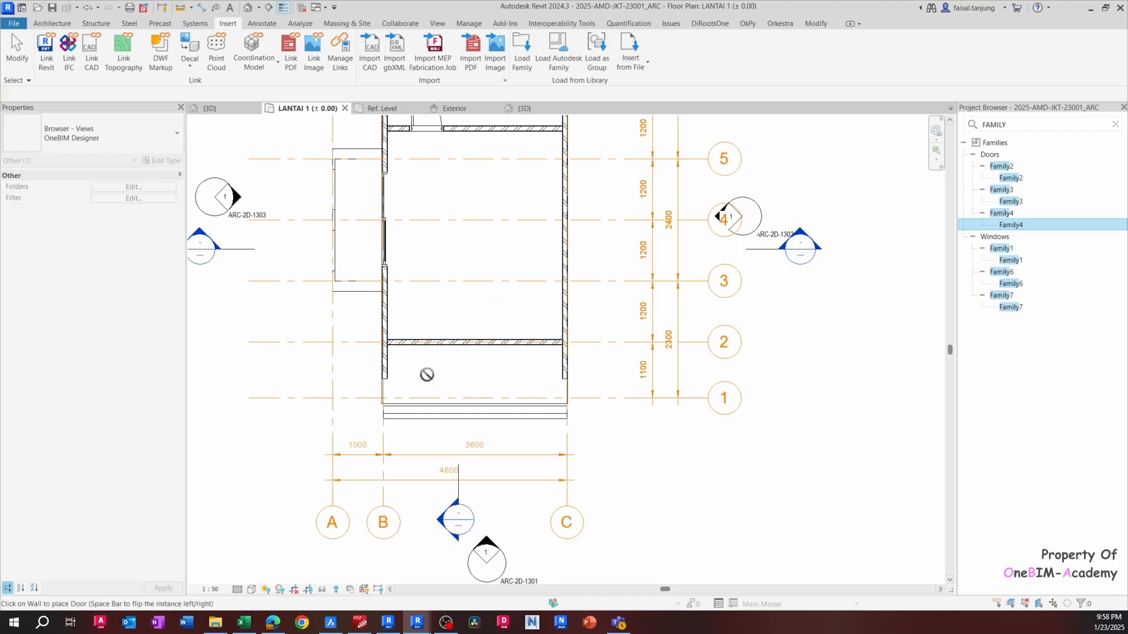
scroll(427, 375, "up", 3)
scroll(428, 323, "up", 2)
left_click(423, 321)
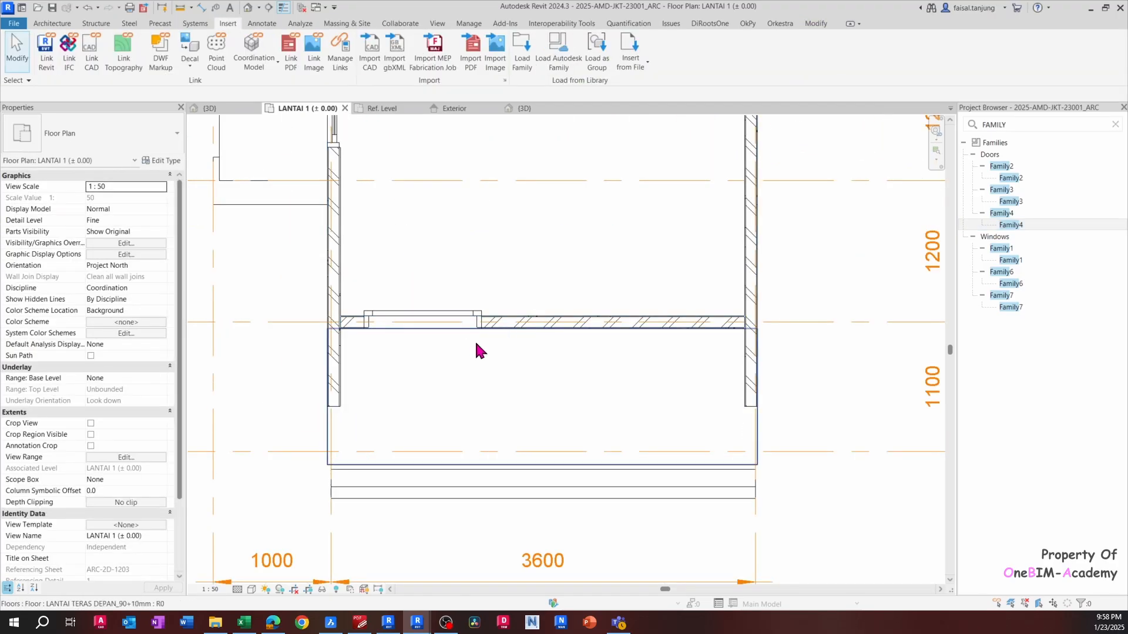
Compare the placed door's plan view with the sliding door in the XR Jaden Layout drawing in BricsCAD, then return to Revit
scroll(458, 364, "up", 2)
scroll(467, 346, "up", 3)
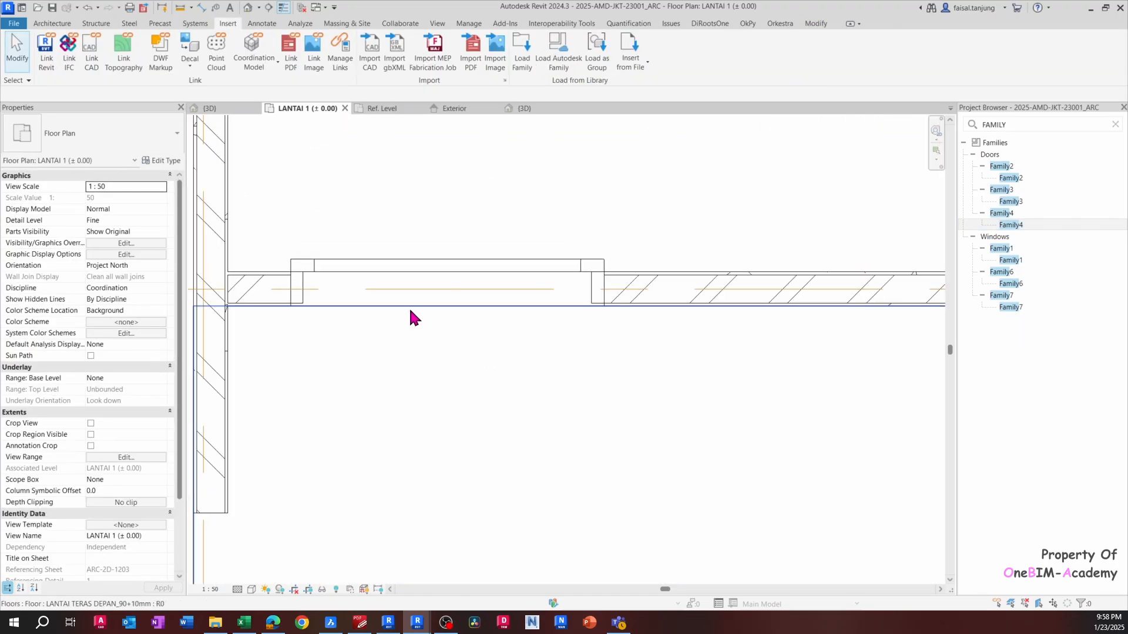
key("alt+Tab")
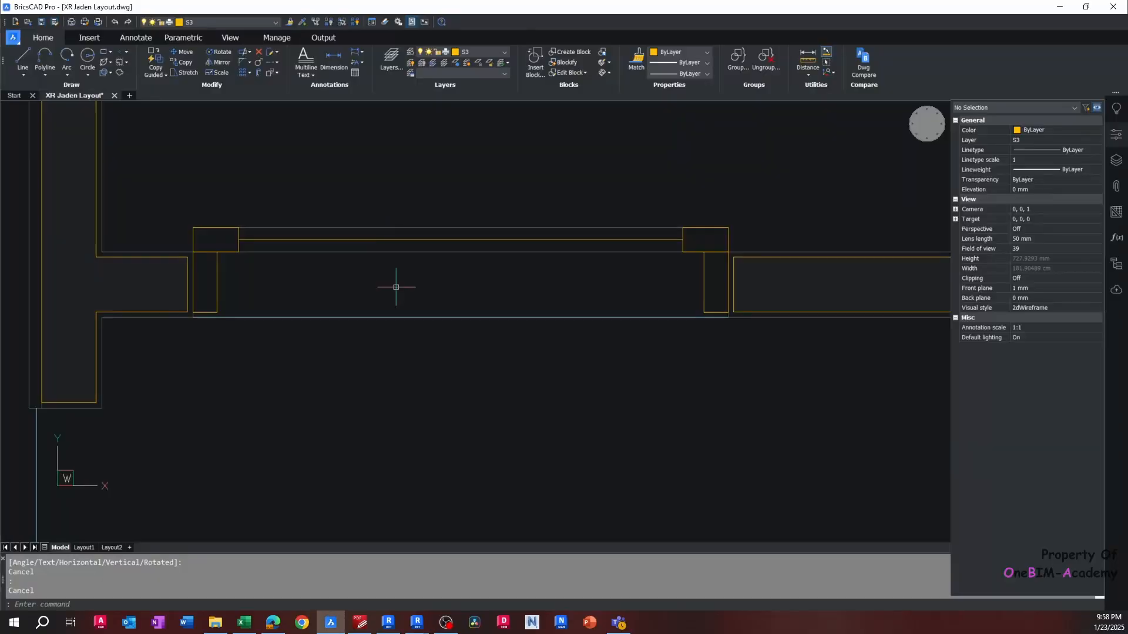
key("alt+Tab")
scroll(467, 248, "down", 3)
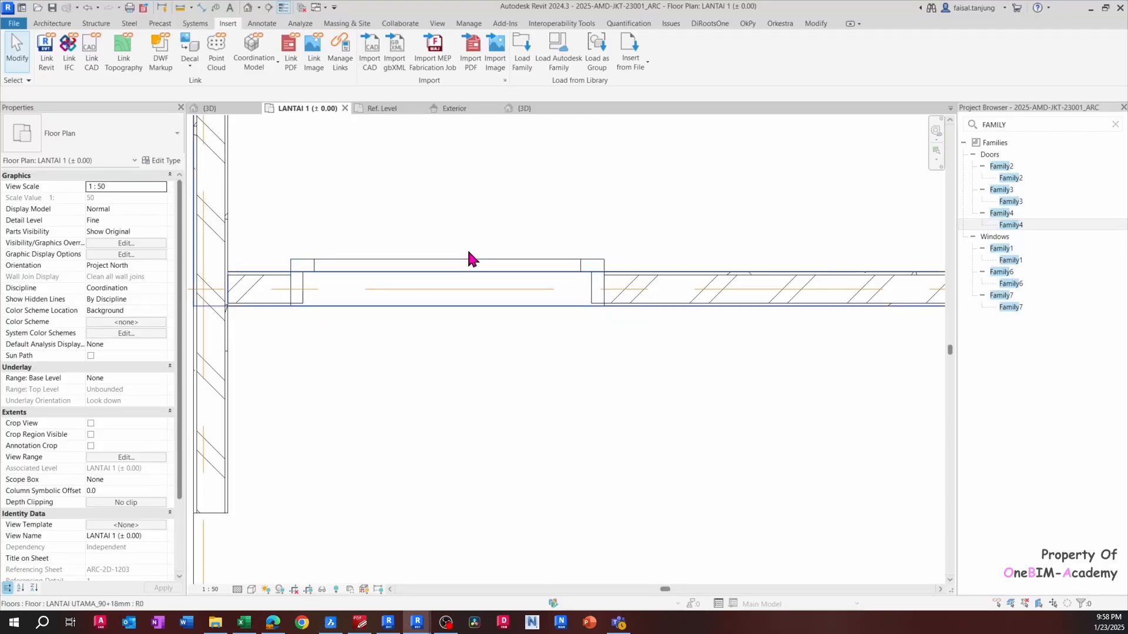
Turn off the section box in the project's 3D view and view the placed door from the front
left_click(541, 110)
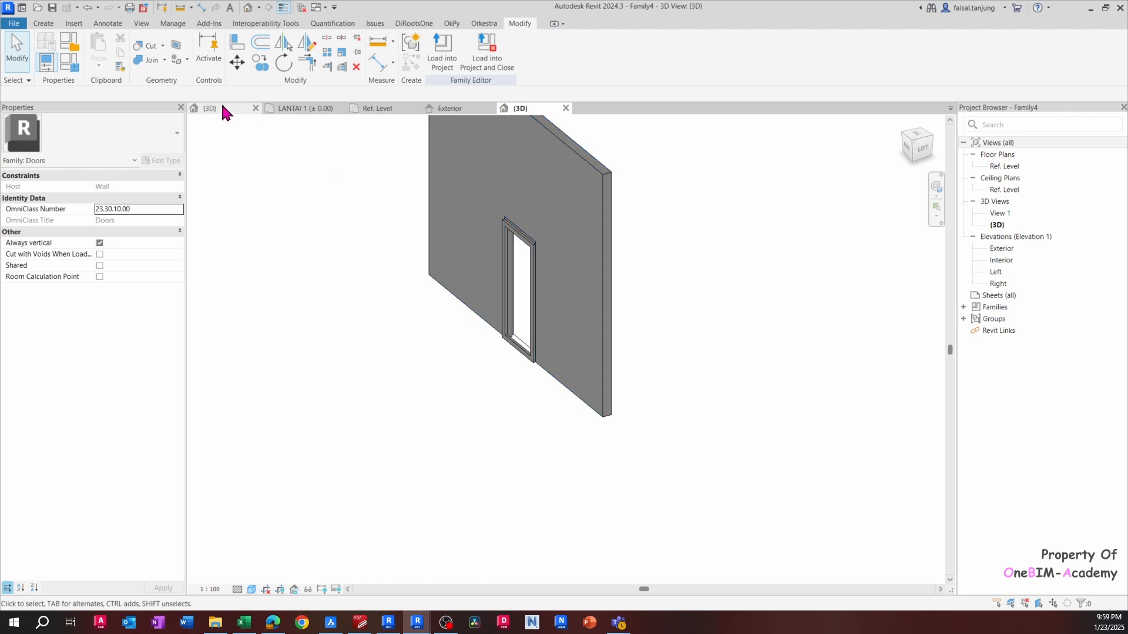
left_click(223, 108)
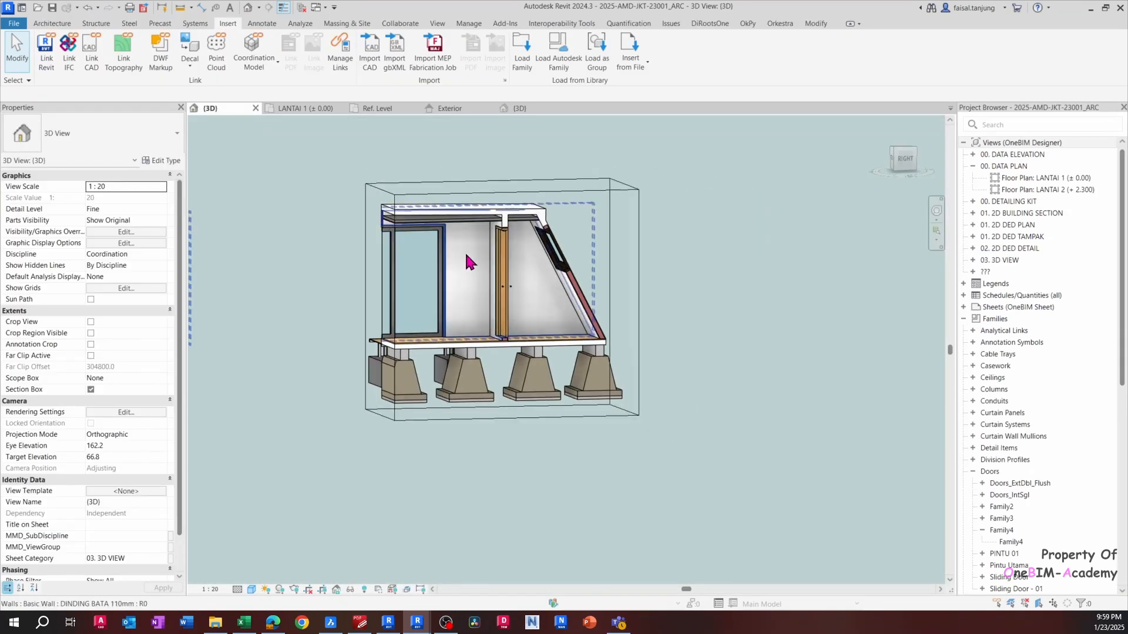
middle_click_drag(467, 262, 377, 151, "shift")
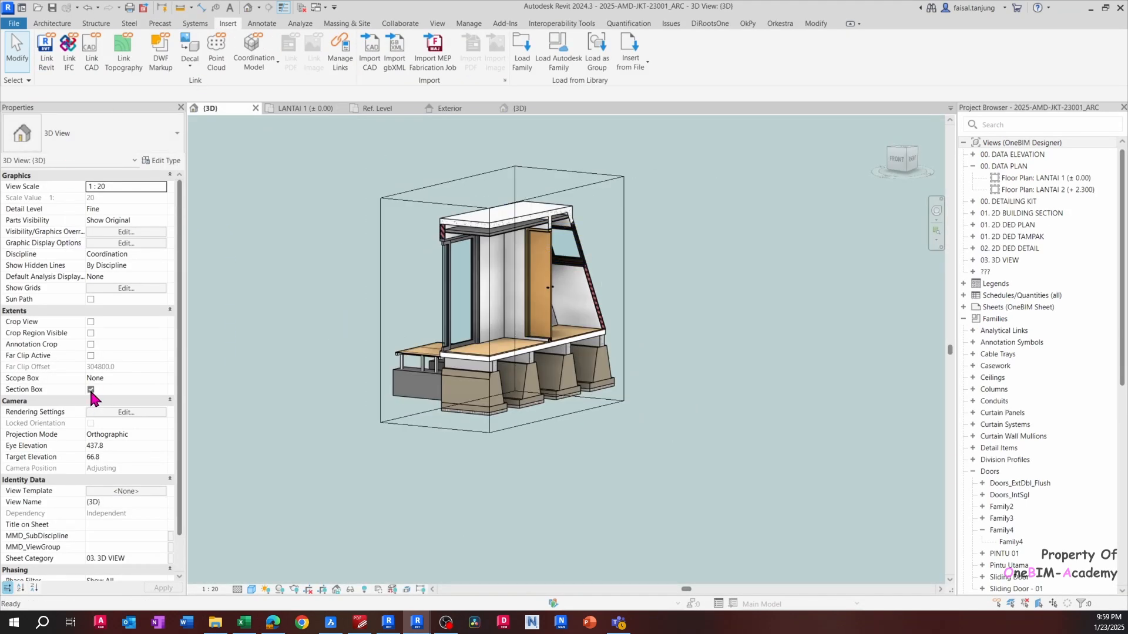
left_click(91, 390)
middle_click_drag(374, 390, 442, 386, "shift")
scroll(593, 287, "up", 2)
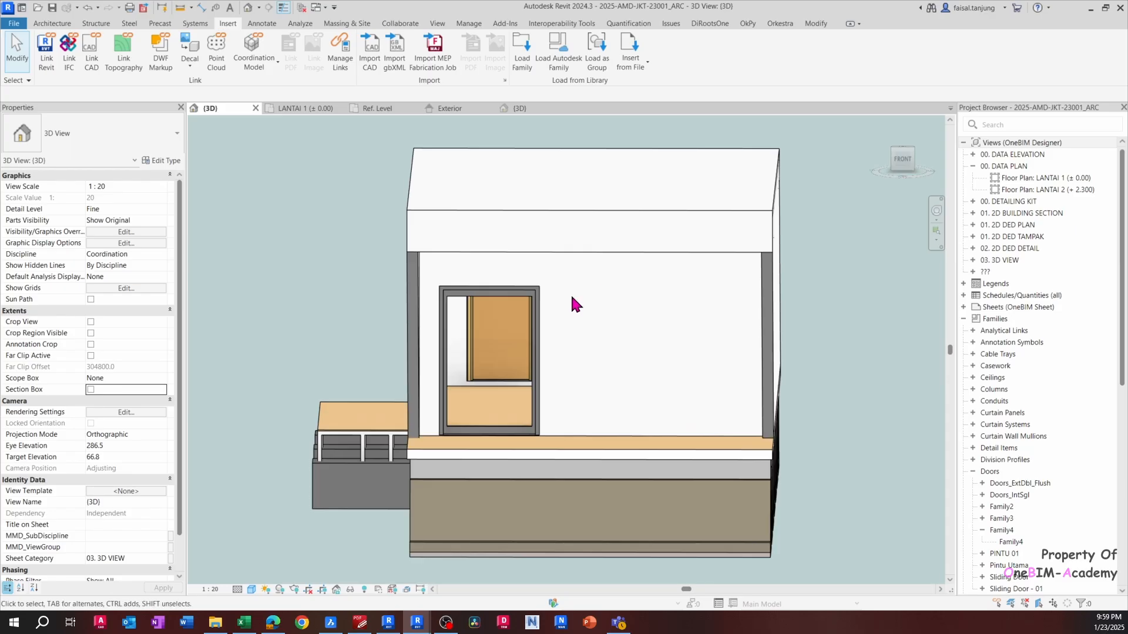
scroll(575, 304, "up", 2)
Examine the placed door's height and width in its type properties, leaving them without changes
left_click(521, 302)
middle_click_drag(521, 302, 428, 283, "shift")
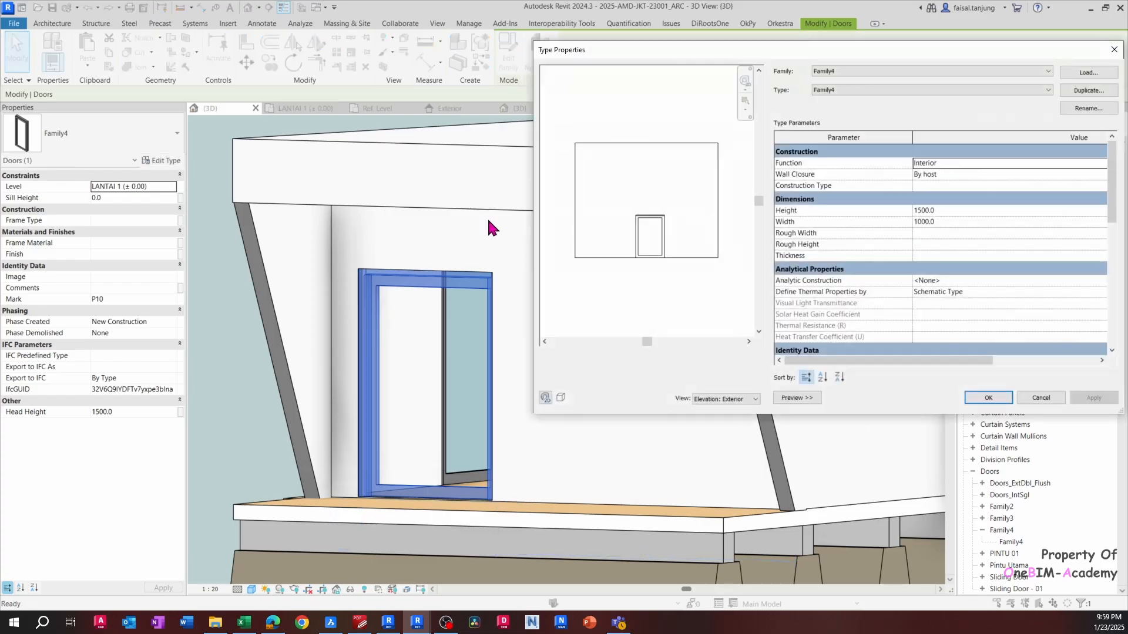
scroll(899, 256, "down", 2)
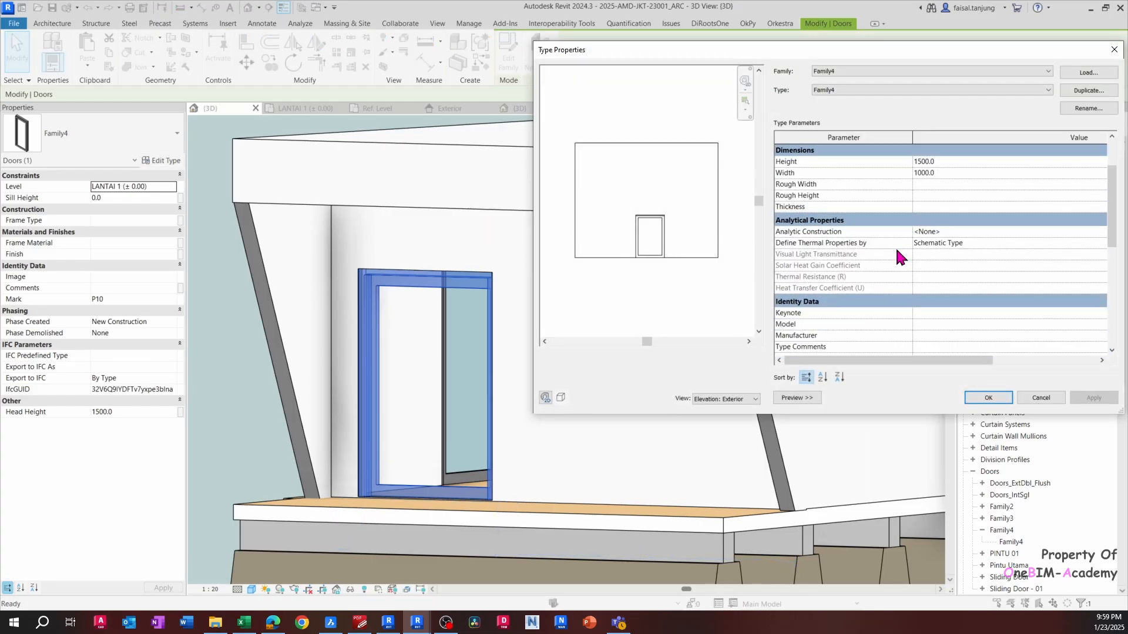
left_click(955, 162)
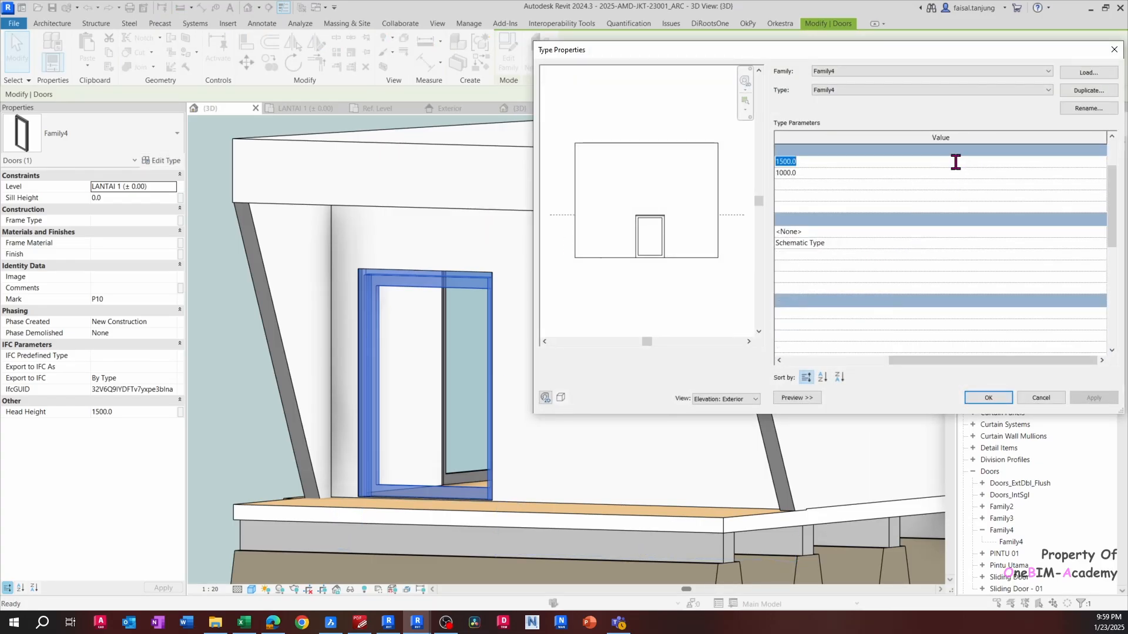
key("Escape")
key("Escape")
Check the door family's Height and Width parameters in Family Types from the Exterior elevation
left_click(461, 104)
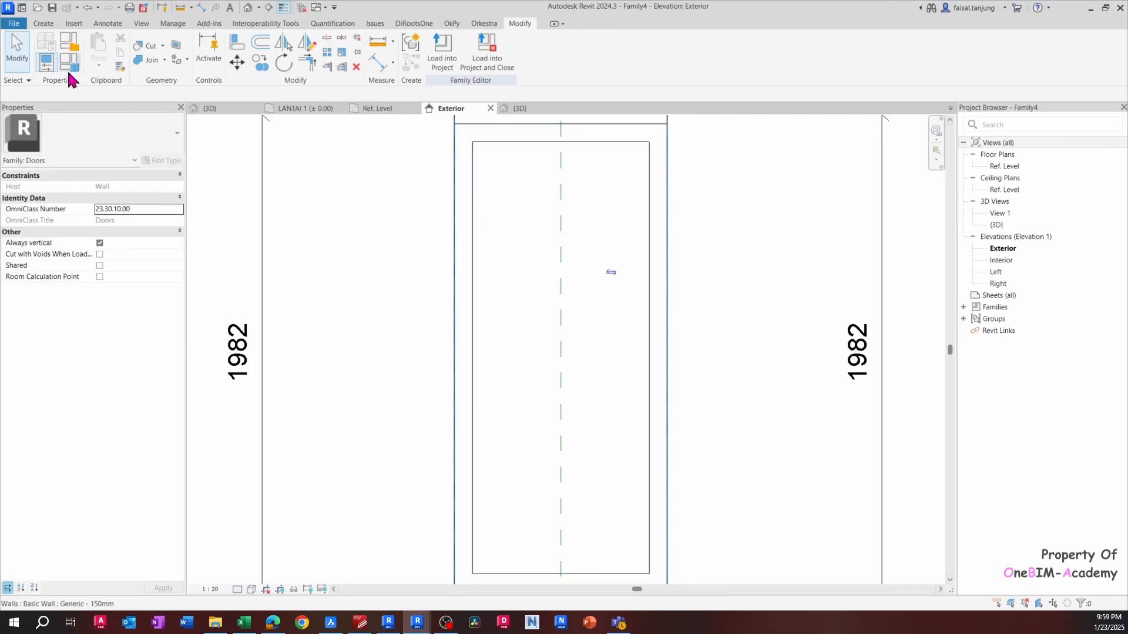
left_click(70, 62)
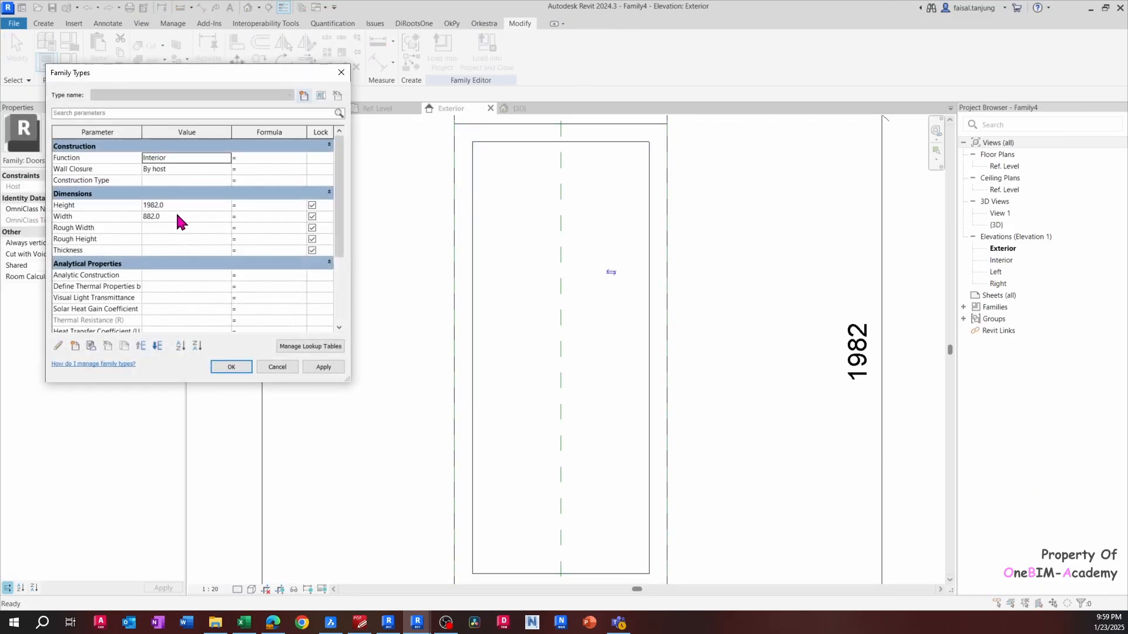
key("Escape")
Edit the panel extrusion's sketch and move its two top lines up to the opening's top reference plane, removing the conflicting constraints
scroll(449, 216, "down", 2)
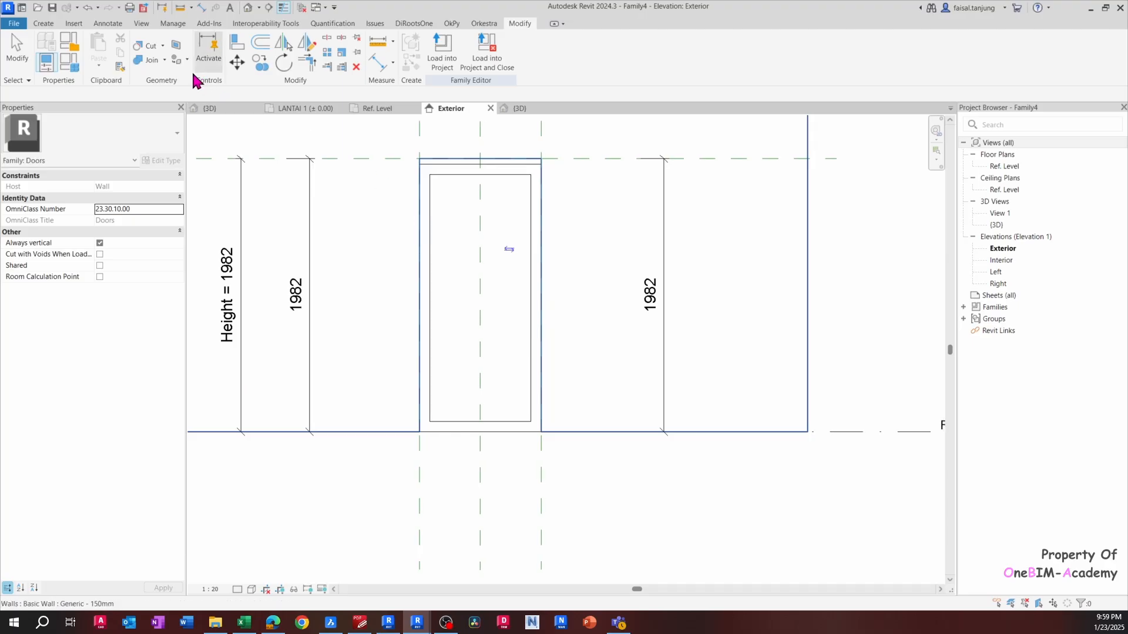
scroll(473, 177, "up", 2)
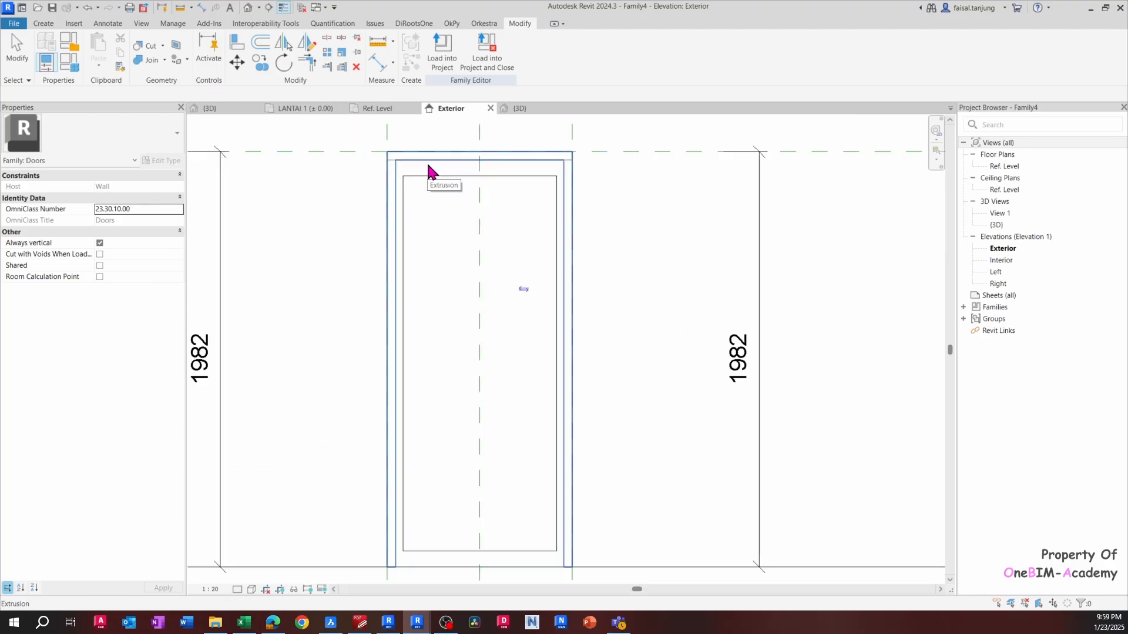
left_click(434, 171)
left_click(434, 171)
scroll(479, 158, "up", 2)
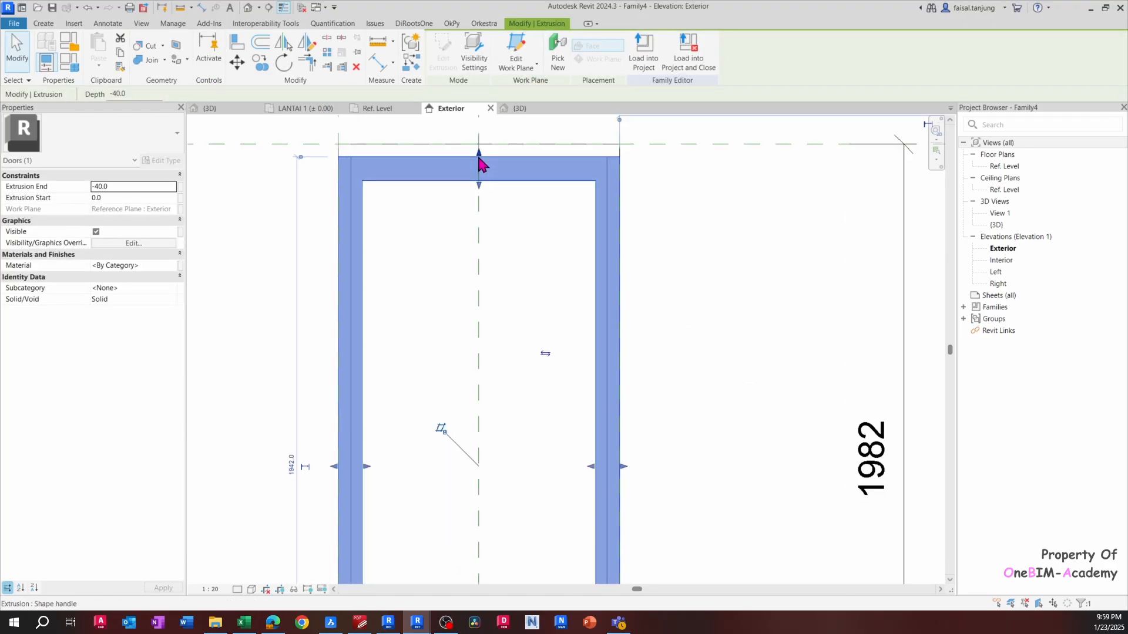
left_click(445, 59)
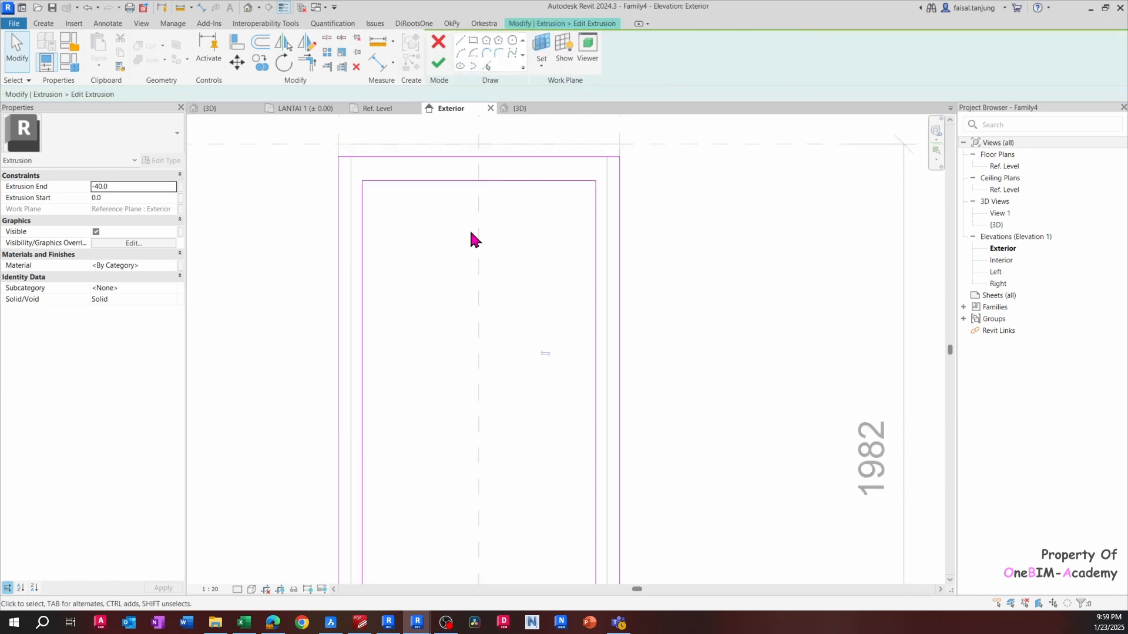
left_click_drag(301, 144, 676, 230)
scroll(535, 241, "up", 2)
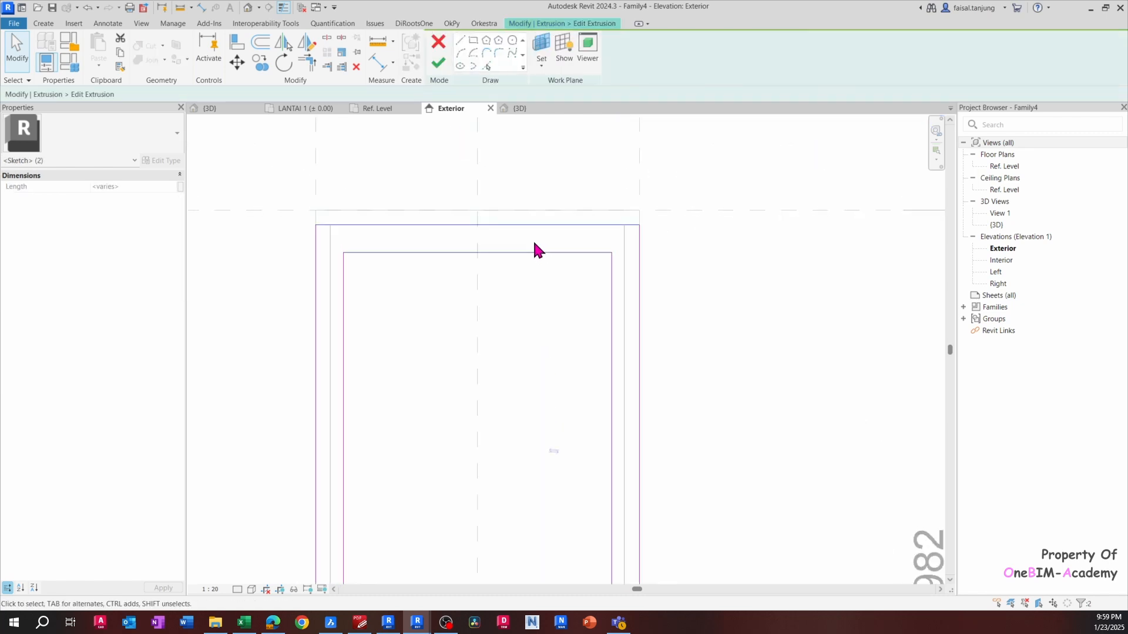
mouse_move(531, 223)
left_mouse_down()
mouse_move(537, 194)
mouse_move(539, 222)
mouse_move(538, 207)
left_mouse_up()
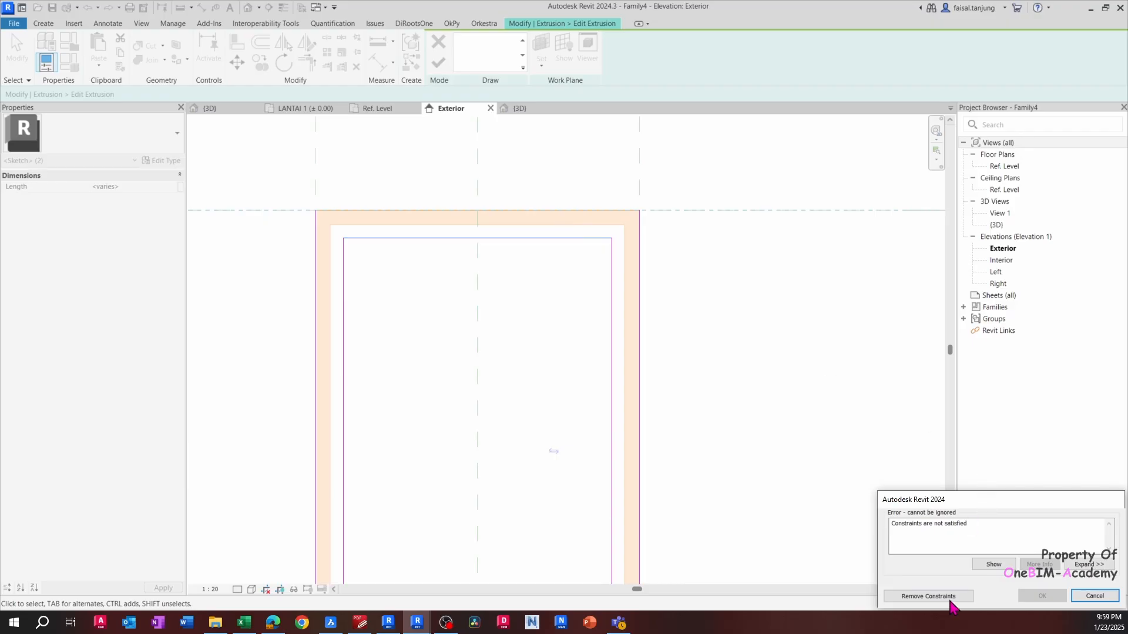
left_click(928, 597)
Lock the panel sketch's outer top line to the opening's top reference plane and finish editing the extrusion
scroll(470, 241, "down", 2)
left_click(445, 218)
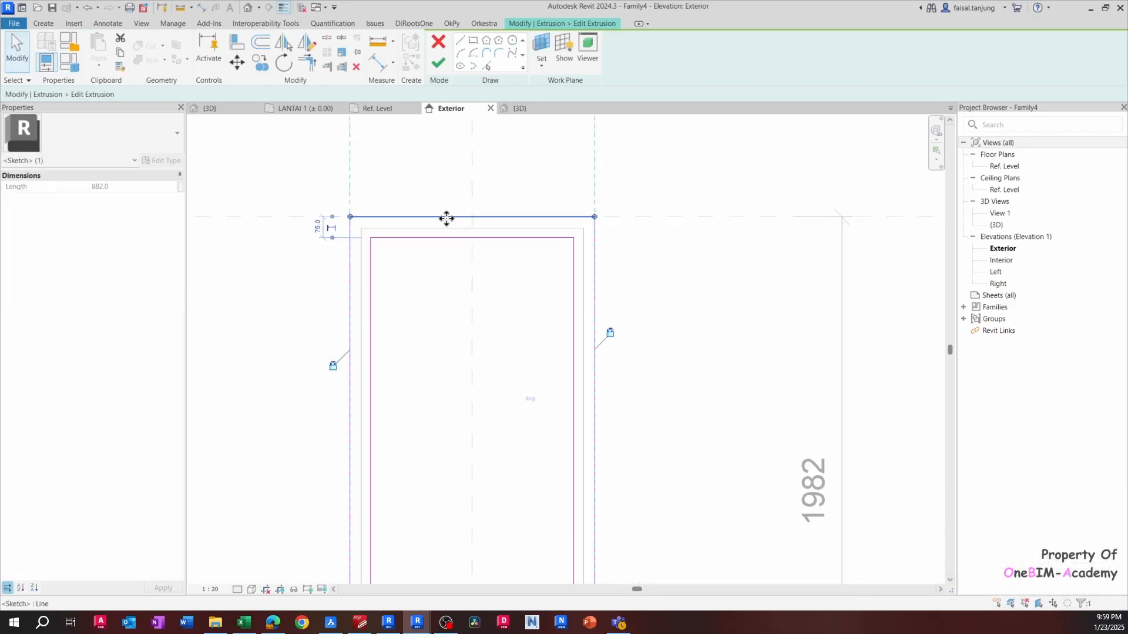
mouse_move(446, 218)
left_mouse_down()
mouse_move(451, 194)
mouse_move(456, 219)
left_mouse_up()
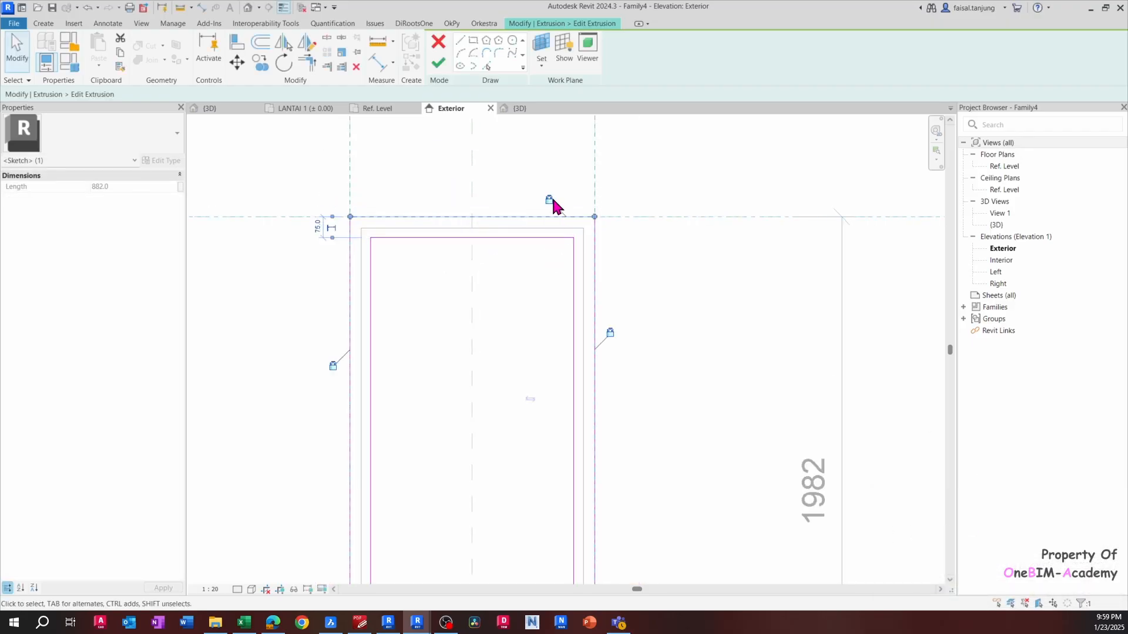
left_click(541, 231)
scroll(491, 217, "down", 2)
left_click(435, 64)
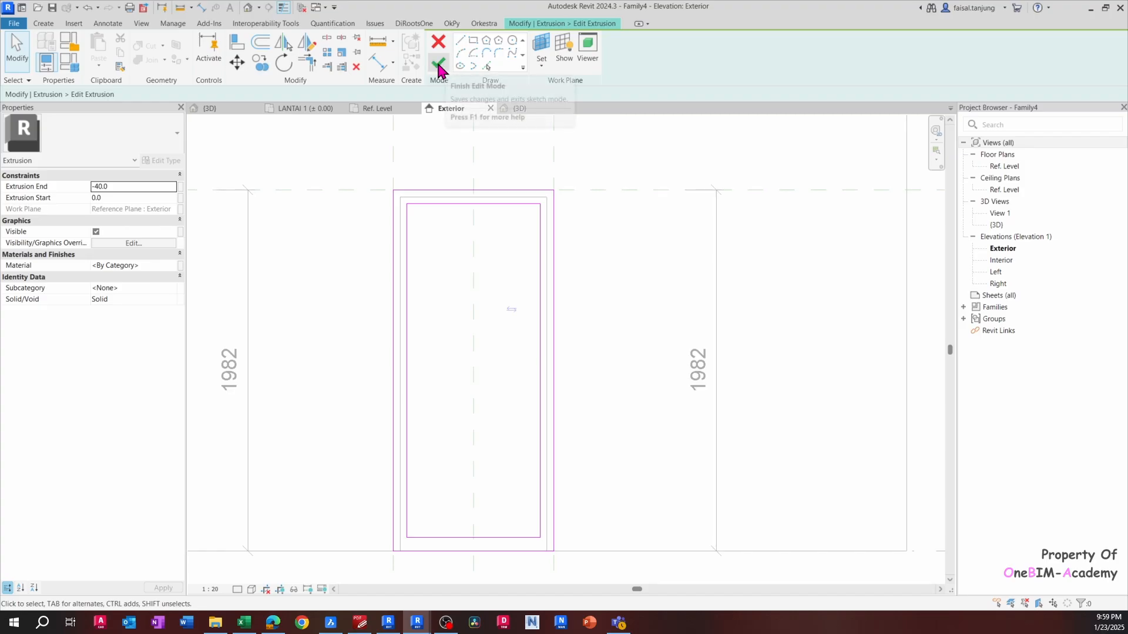
left_click(457, 135)
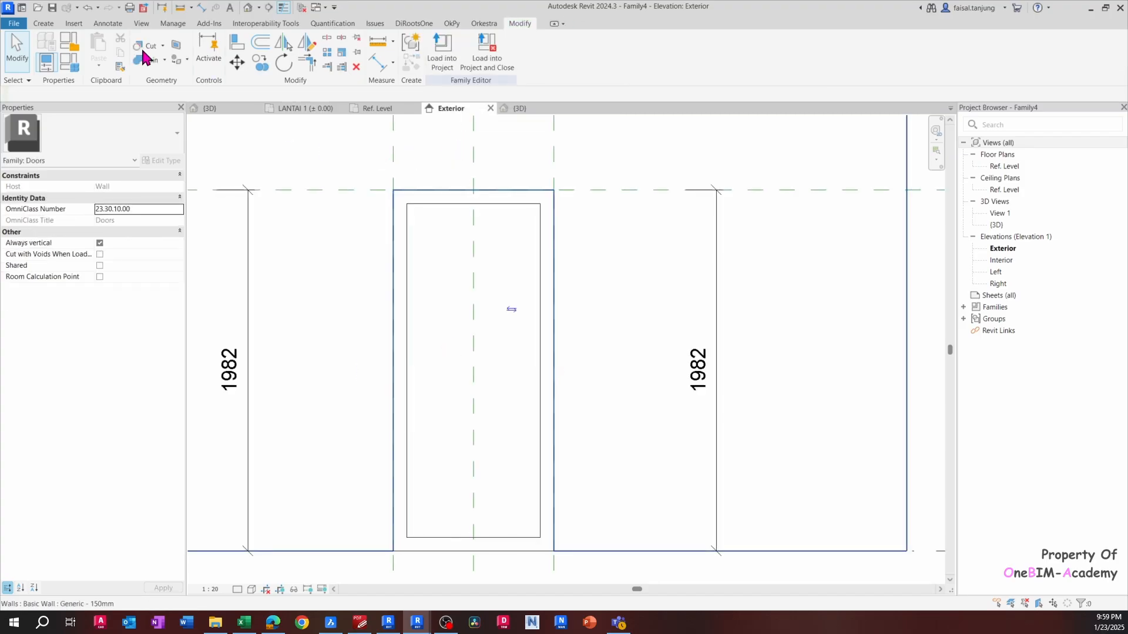
Start a new extrusion and sketch a rectangle on the panel's inner opening, locking all four sides to its edges
left_click(42, 23)
left_click(97, 52)
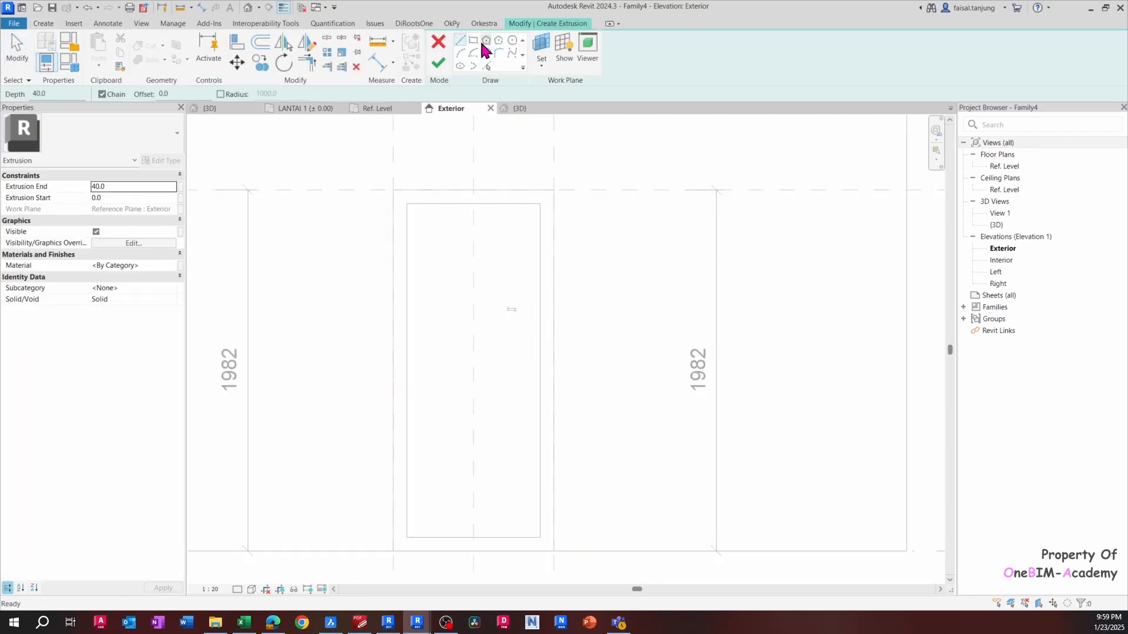
left_click(406, 203)
middle_click_drag(543, 520, 529, 378)
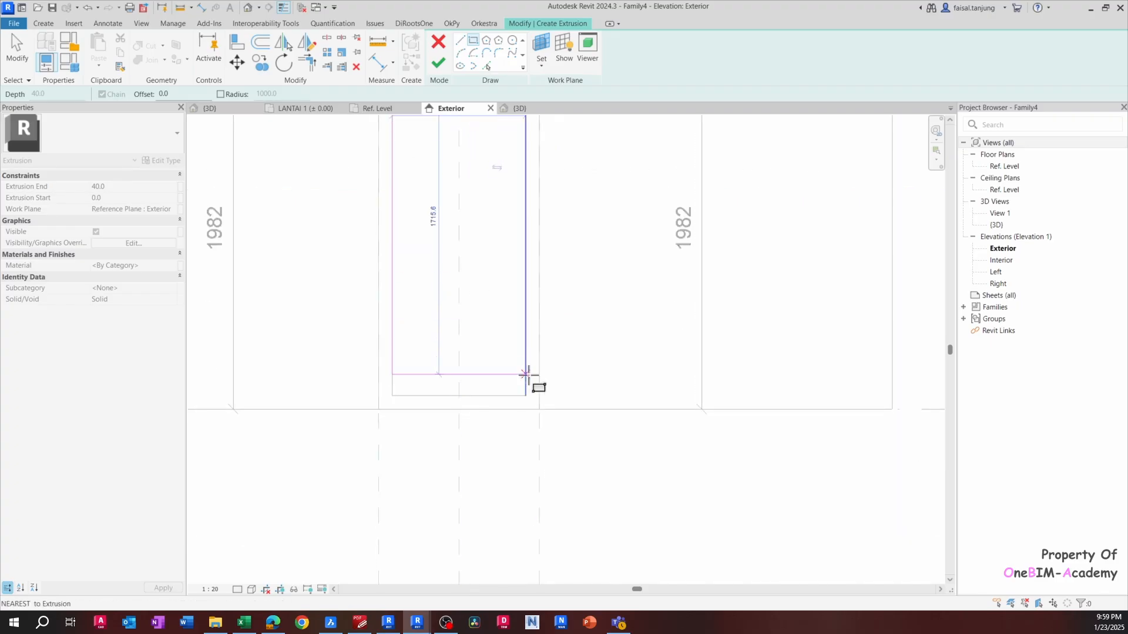
left_click(525, 395)
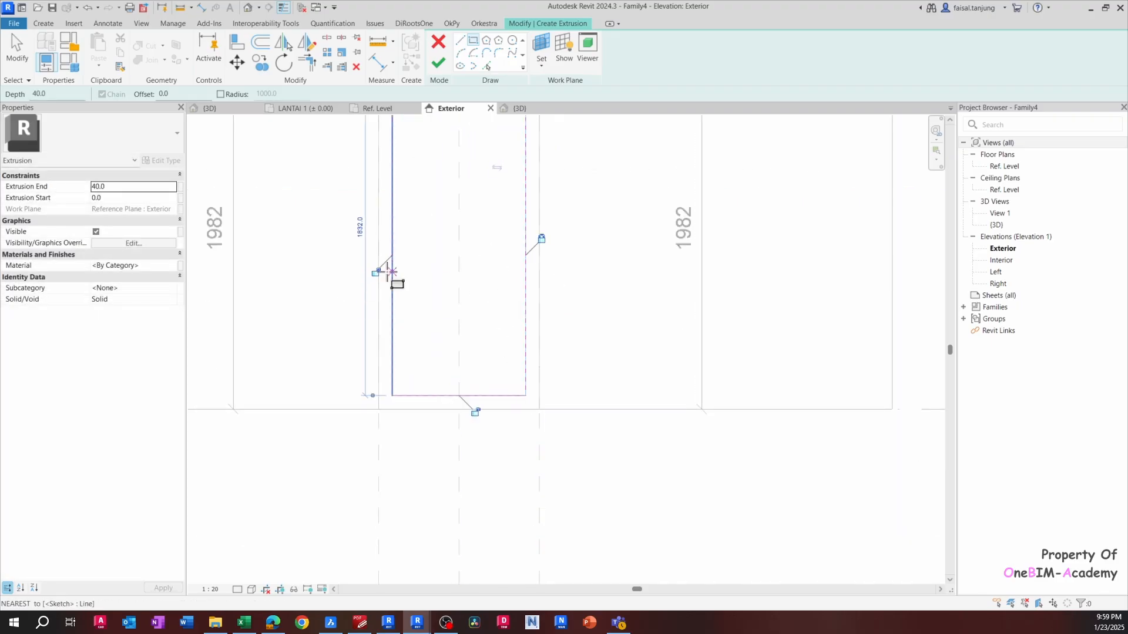
middle_click_drag(464, 276, 469, 409)
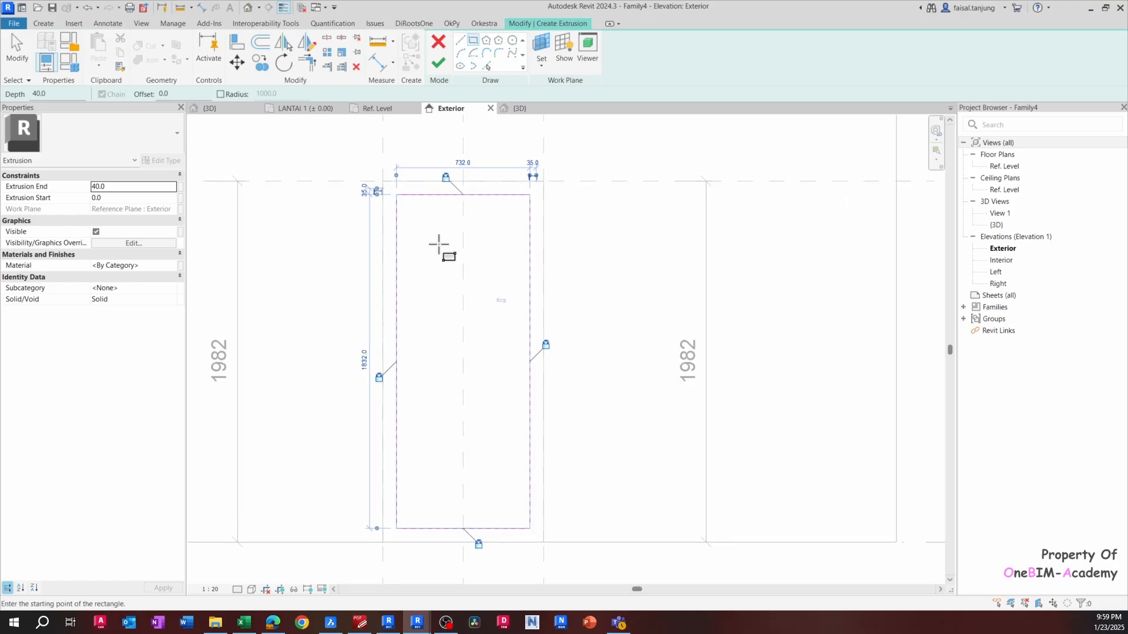
key("Escape")
key("Escape")
Set the infill's Extrusion End to 5 and finish the extrusion, working from the Ref. Level plan
left_click(387, 108)
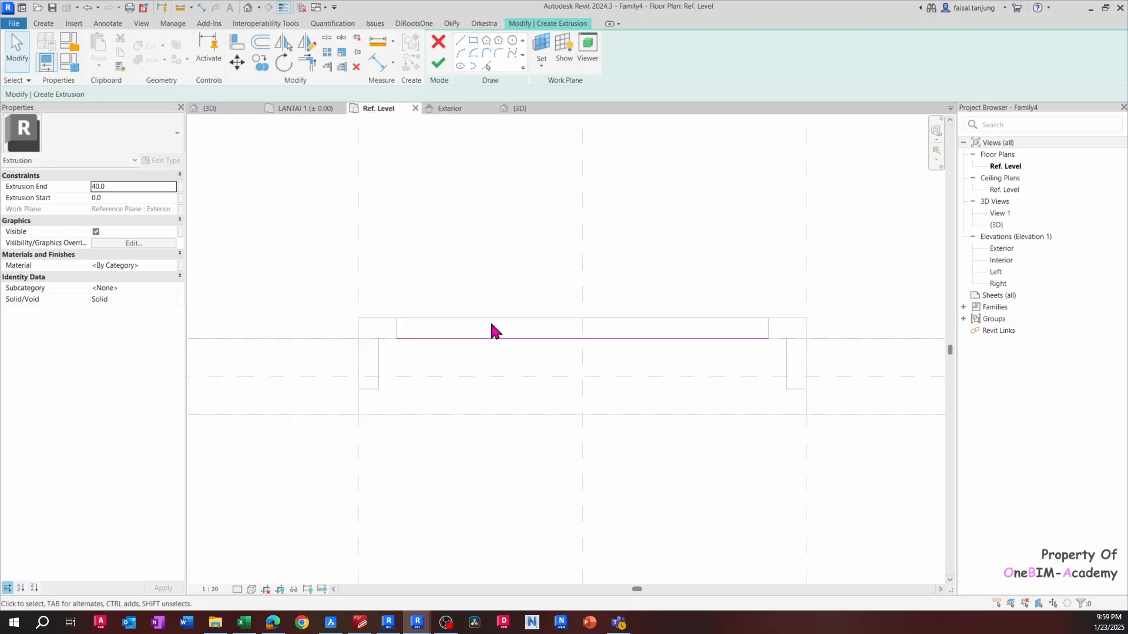
scroll(423, 344, "up", 2)
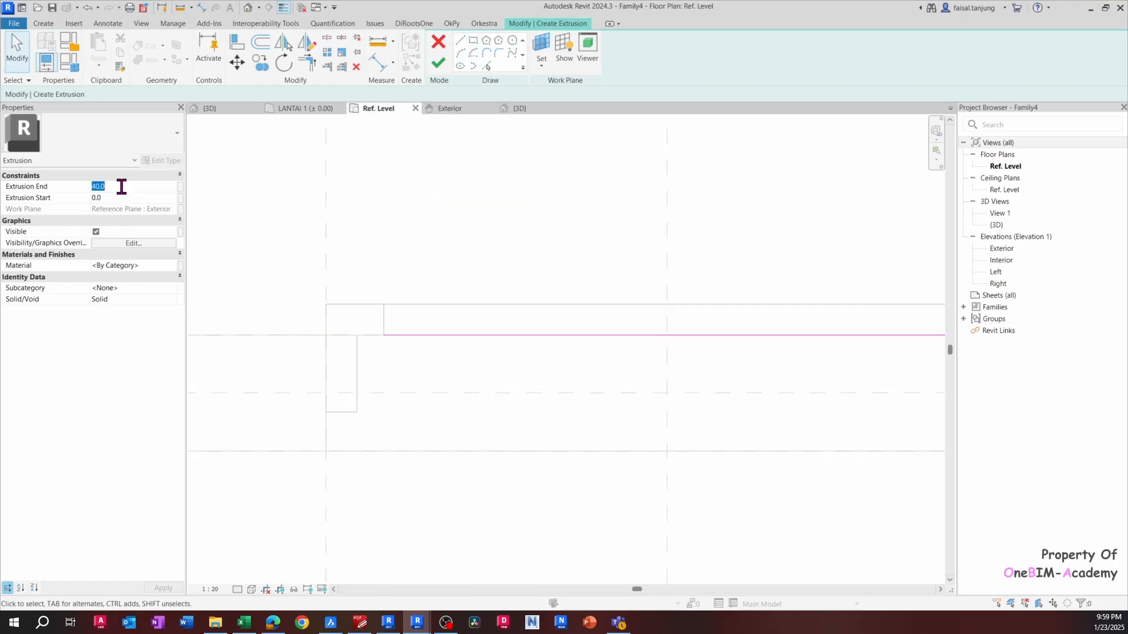
left_click(433, 66)
scroll(411, 353, "up", 4)
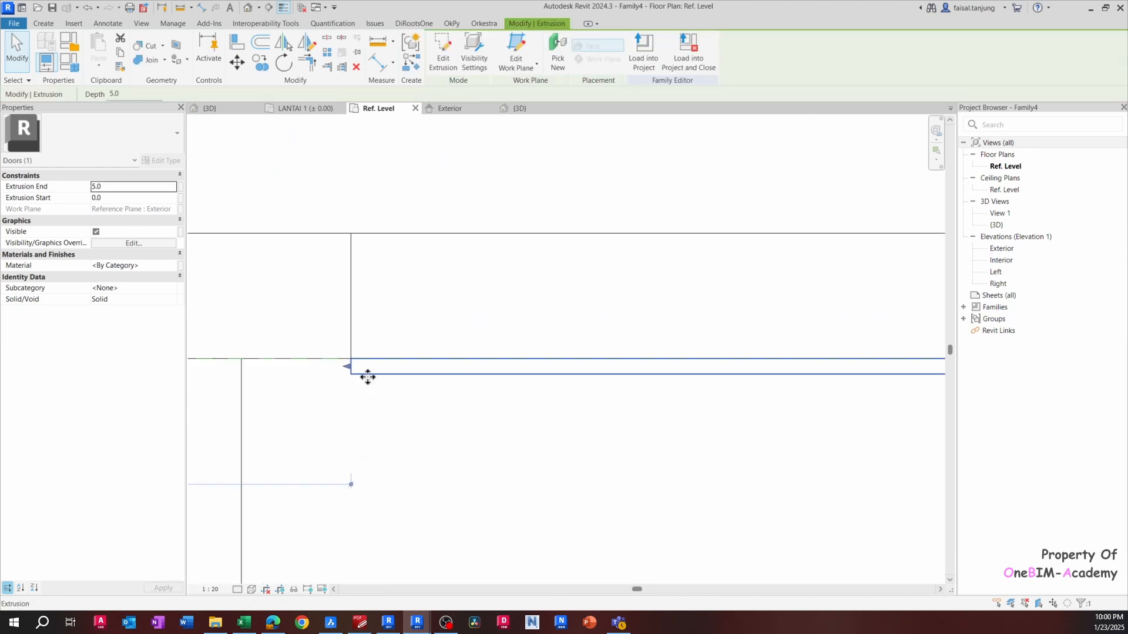
Copy the infill extrusion from its end midpoint to the midpoint of the panel frame's thickness
scroll(368, 377, "up", 1)
middle_click_drag(373, 393, 394, 432)
key("c")
key("o")
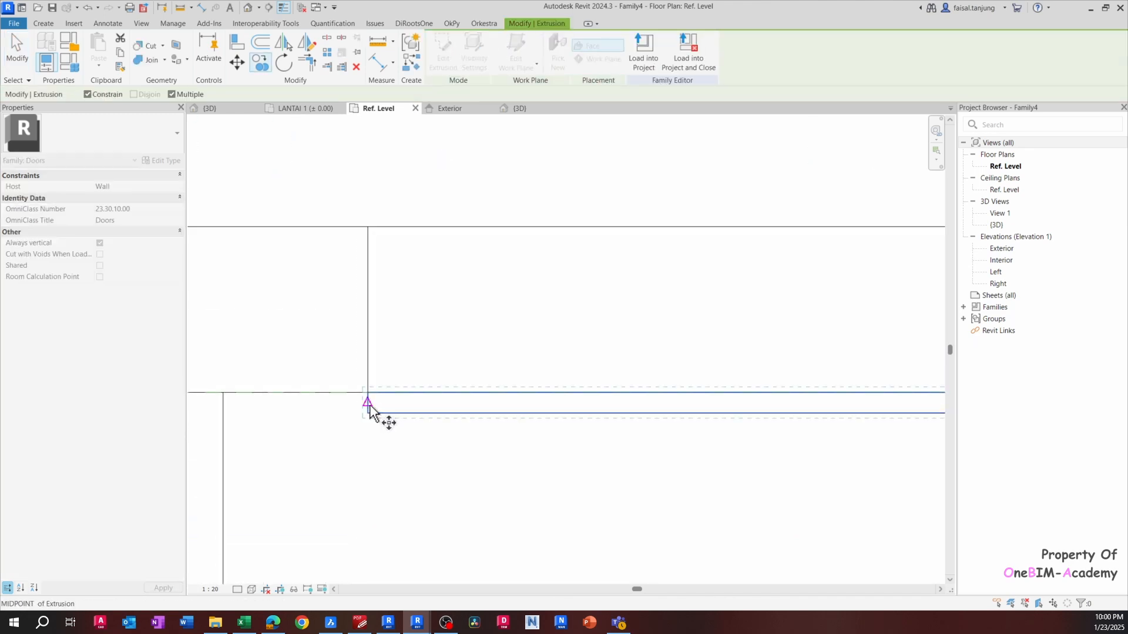
left_click(367, 403)
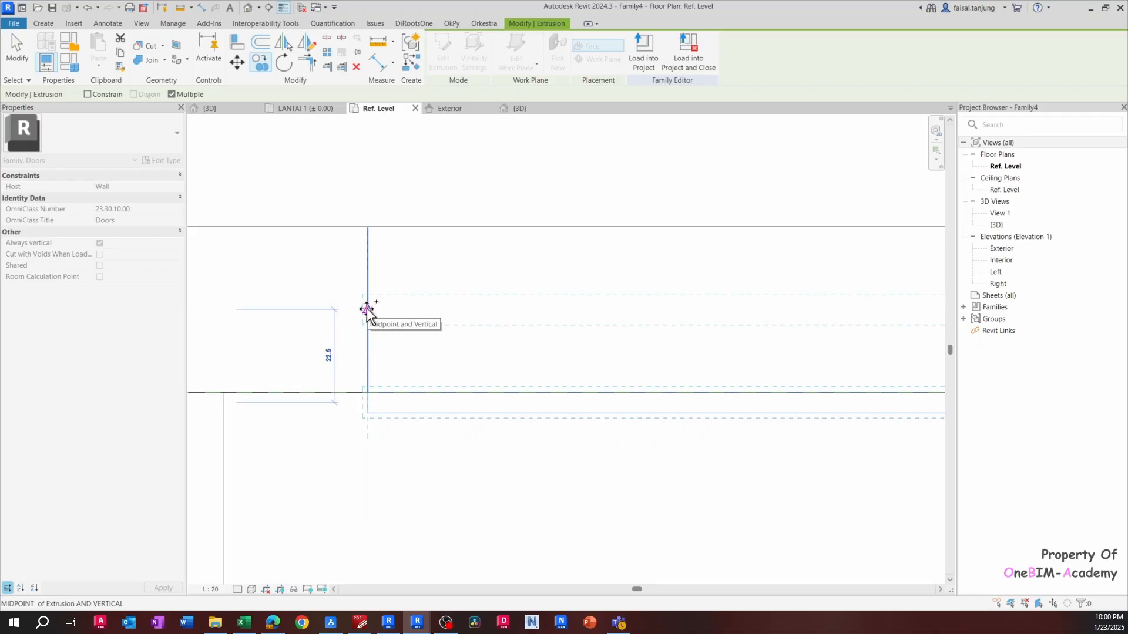
left_click(367, 309)
scroll(393, 318, "down", 1)
key("Escape")
key("Escape")
Delete the original infill extrusion lying on the wall's face, keeping the centred copy
scroll(411, 352, "down", 1)
left_click(421, 374)
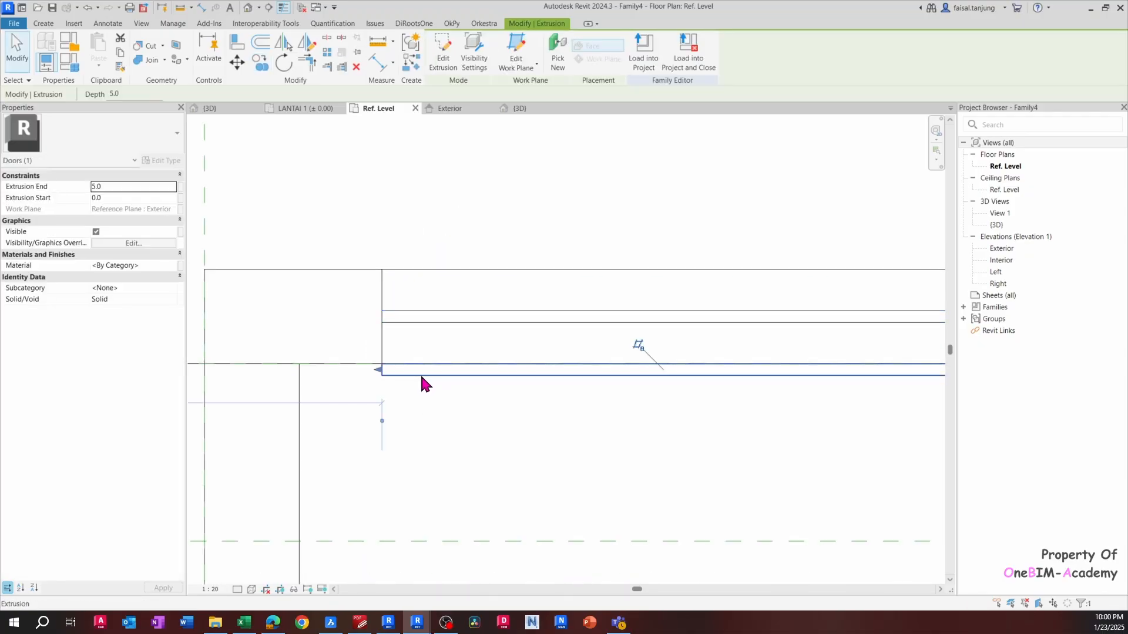
scroll(420, 376, "down", 2)
key("d")
key("e")
Place an aligned dimension string from the wall's exterior face to both faces of the centred infill, beside the opening
scroll(420, 376, "down", 3)
middle_click_drag(557, 362, 371, 357)
scroll(229, 339, "up", 5)
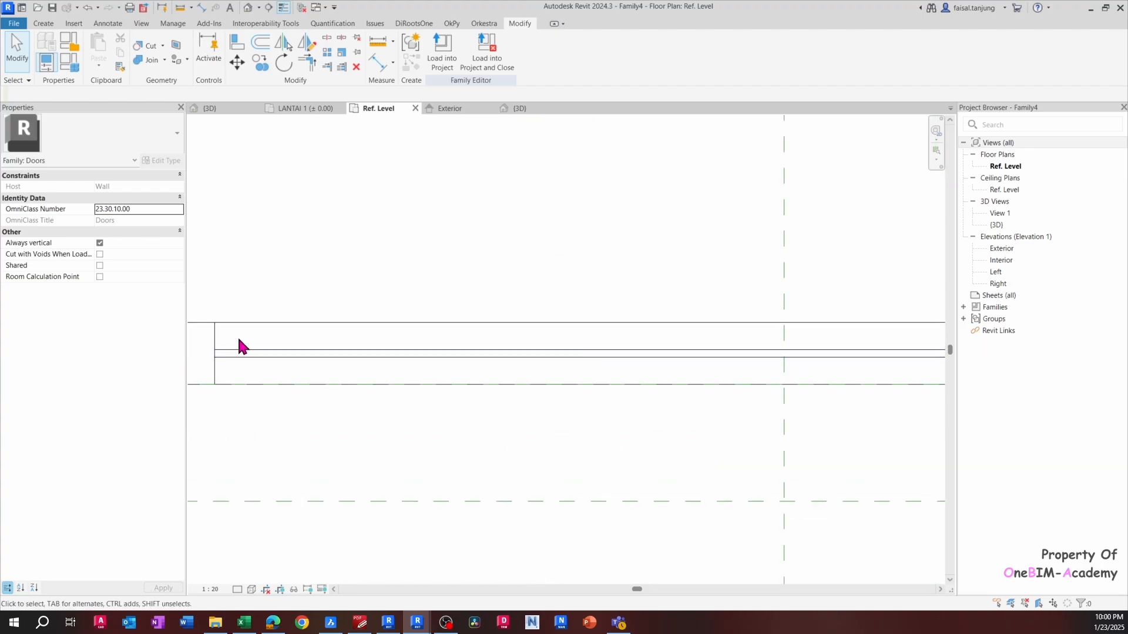
middle_click_drag(242, 336, 325, 338)
key("d")
key("i")
scroll(272, 390, "down", 1)
scroll(227, 378, "up", 1)
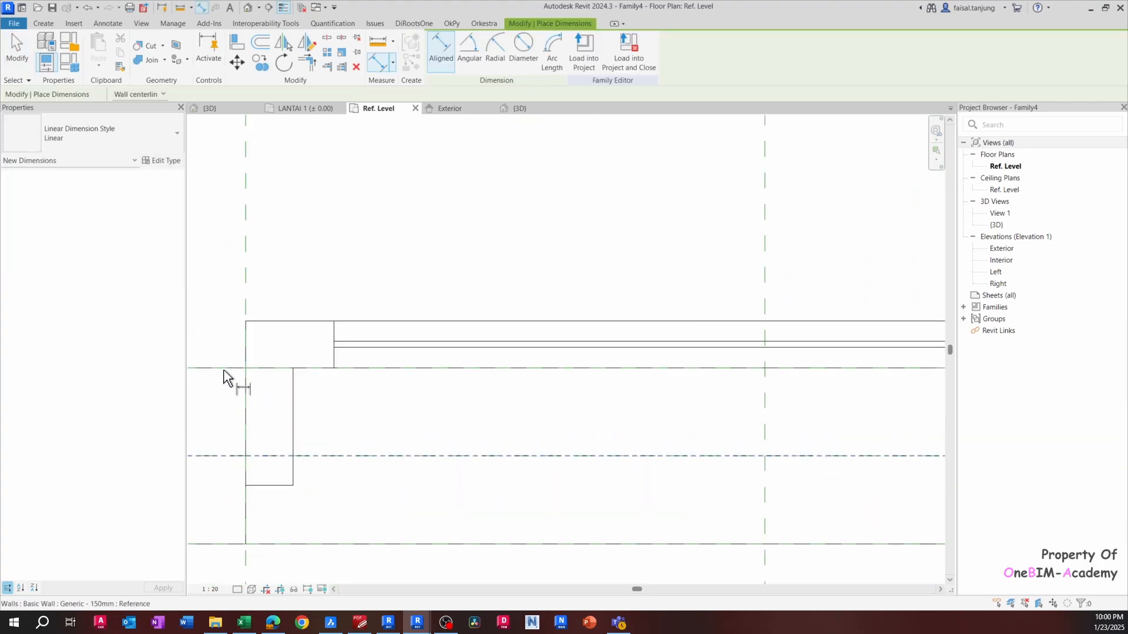
left_click(423, 369)
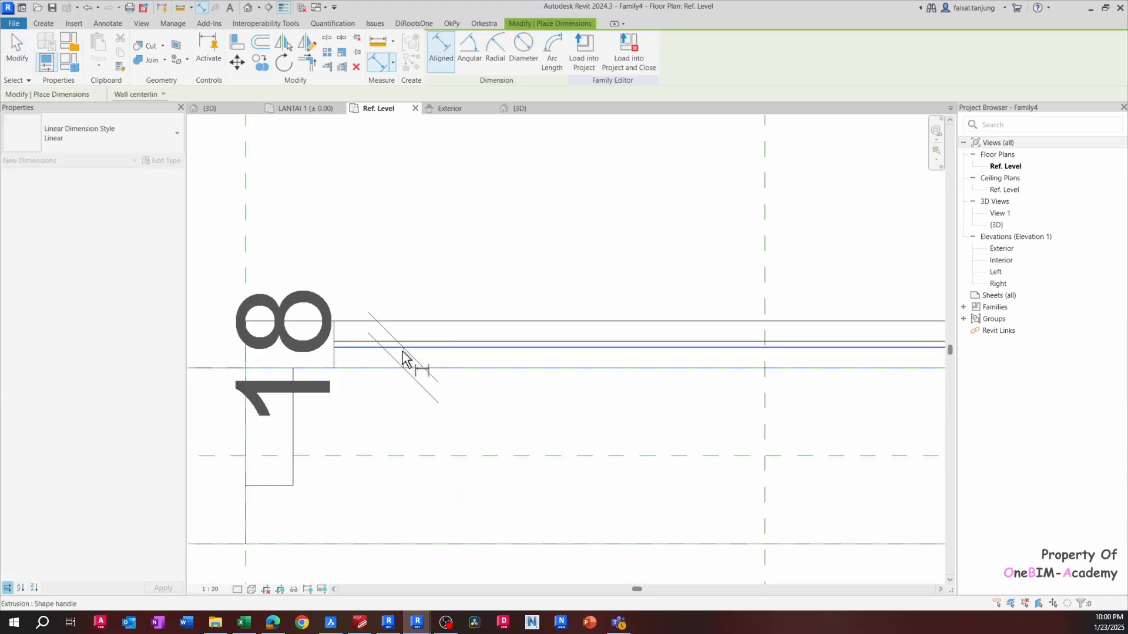
left_click(351, 340)
middle_click_drag(287, 253, 496, 257)
left_click(359, 253)
Set the Ref. Level view scale to 1:2 to make the infill's dimension string legible, with that dimension selected
left_click(213, 589)
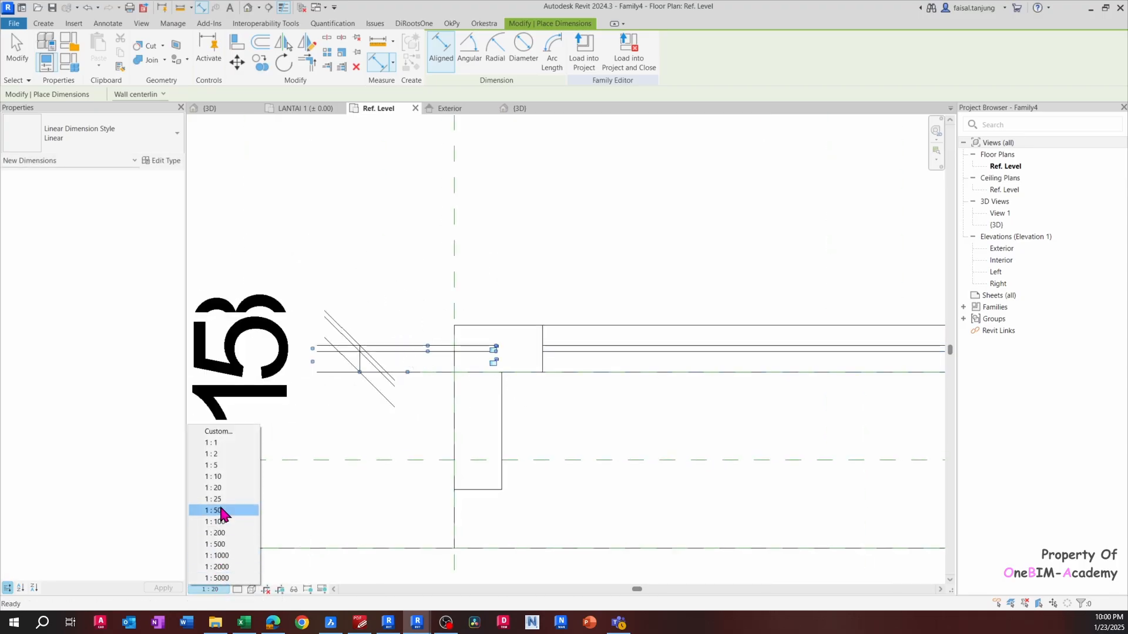
left_click(220, 465)
scroll(365, 357, "up", 3)
left_click(364, 358)
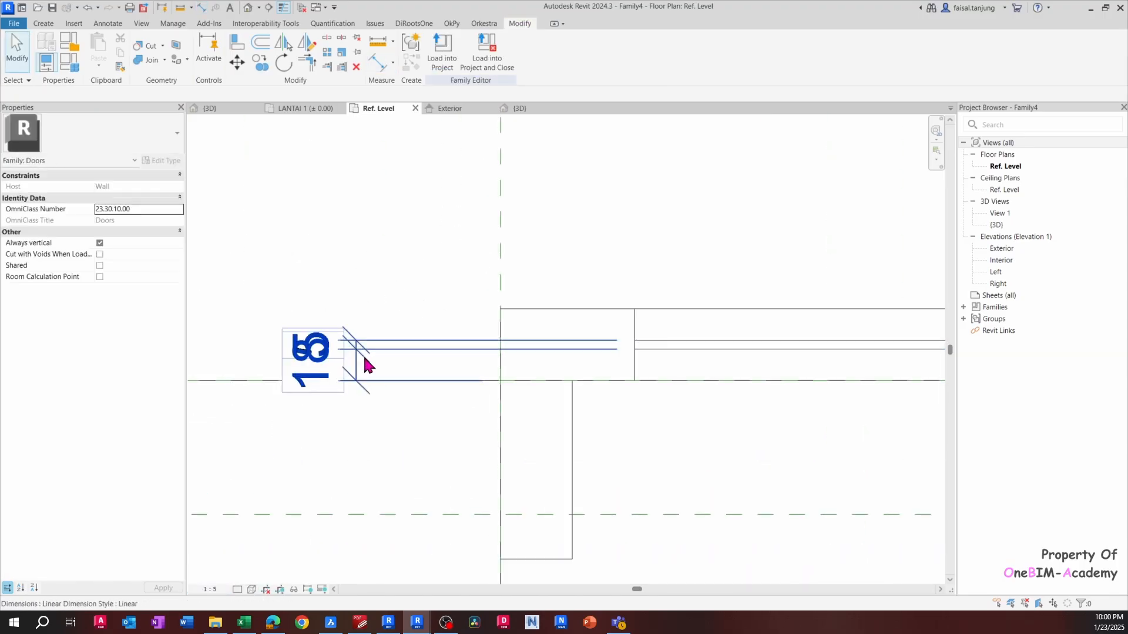
left_click(211, 590)
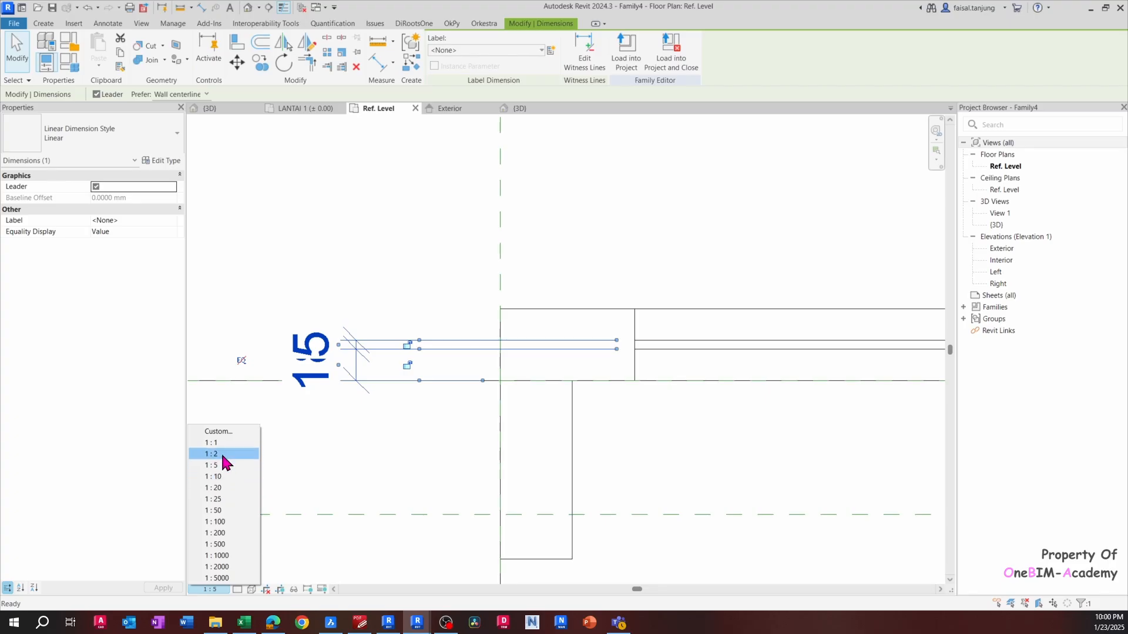
left_click(221, 455)
scroll(350, 367, "up", 2)
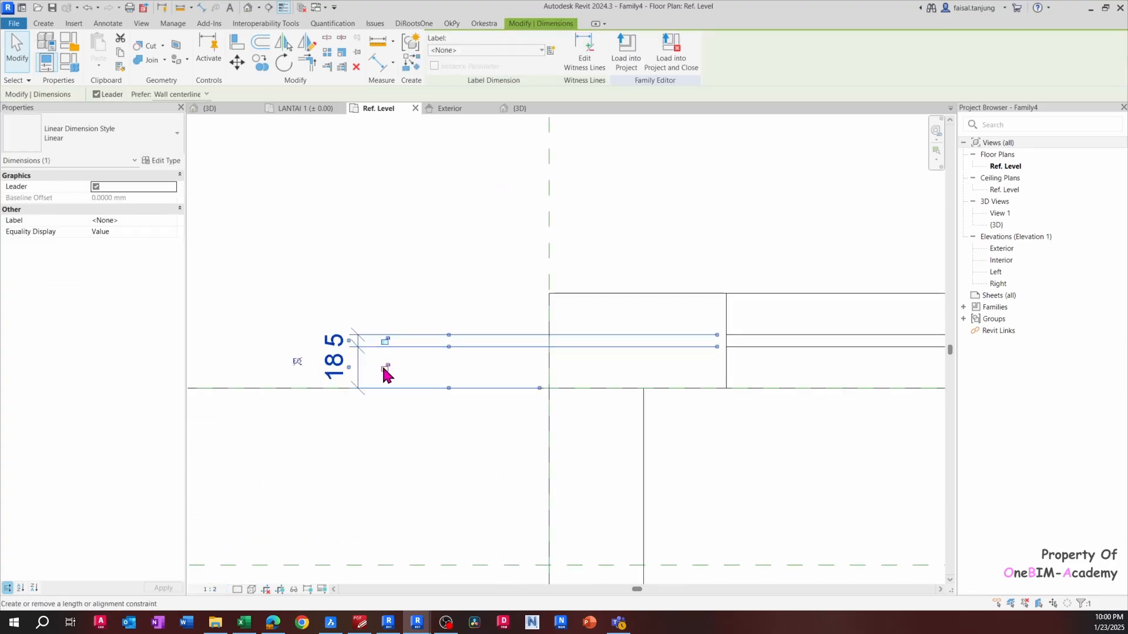
scroll(411, 347, "down", 4)
Load the updated door family into the project and inspect the placed door in the LANTAI 1 plan and 3D view
left_click(477, 347)
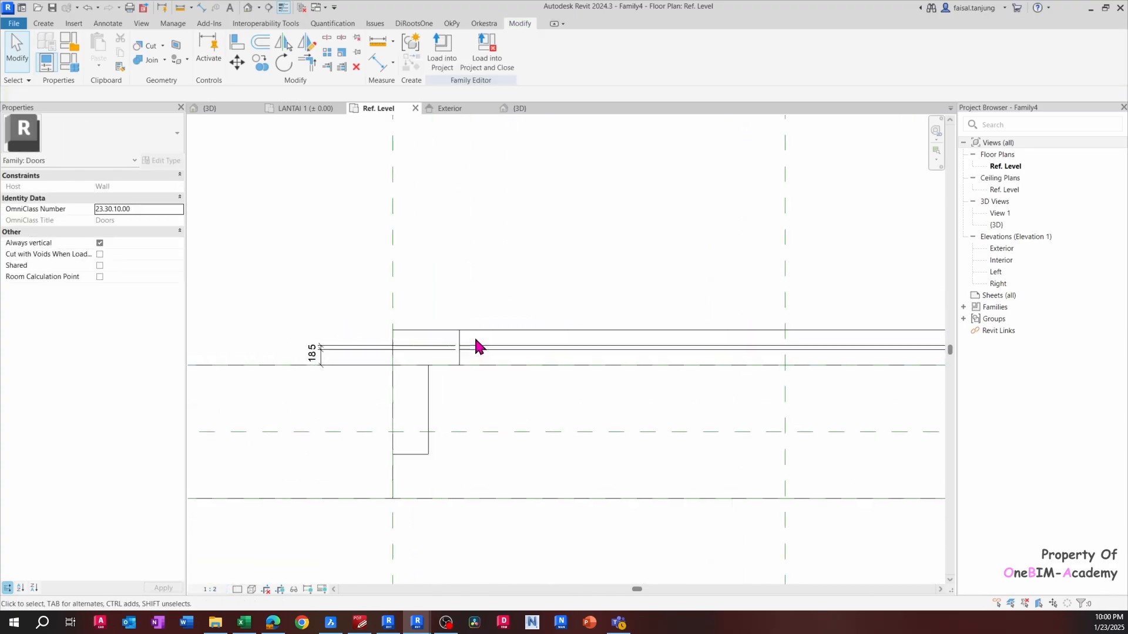
scroll(635, 378, "down", 3)
left_click(626, 376)
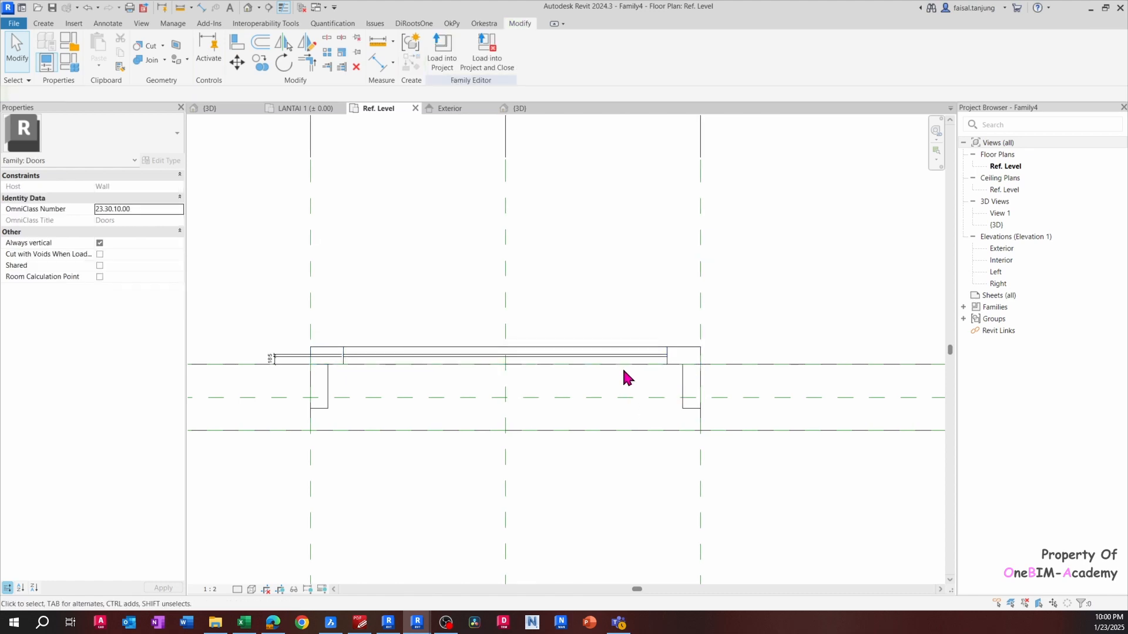
left_click(442, 54)
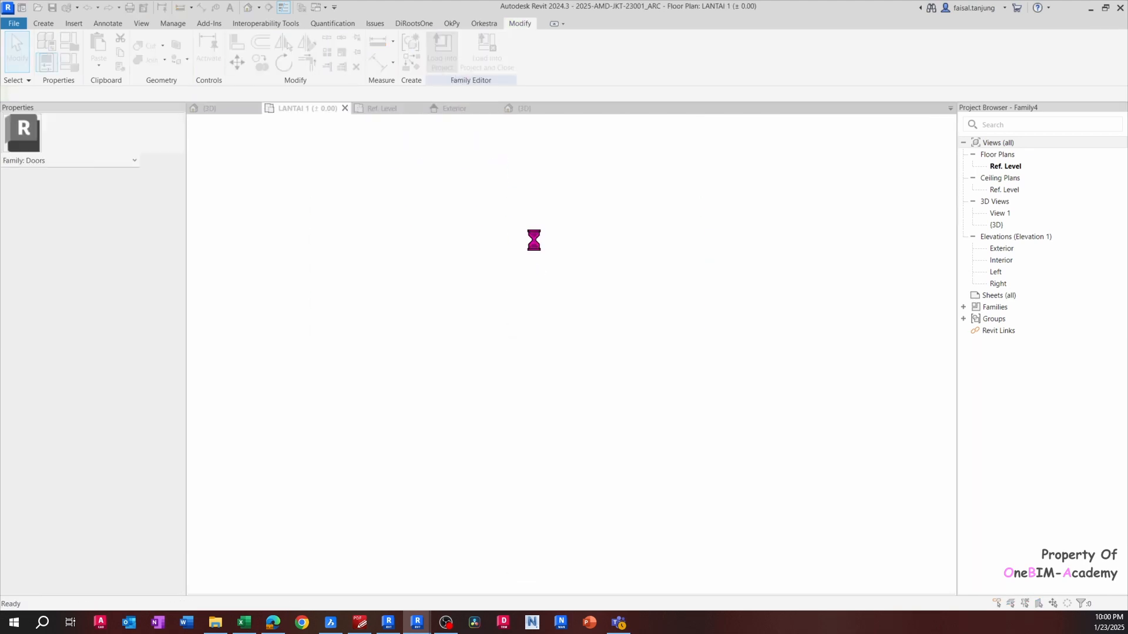
left_click(537, 277)
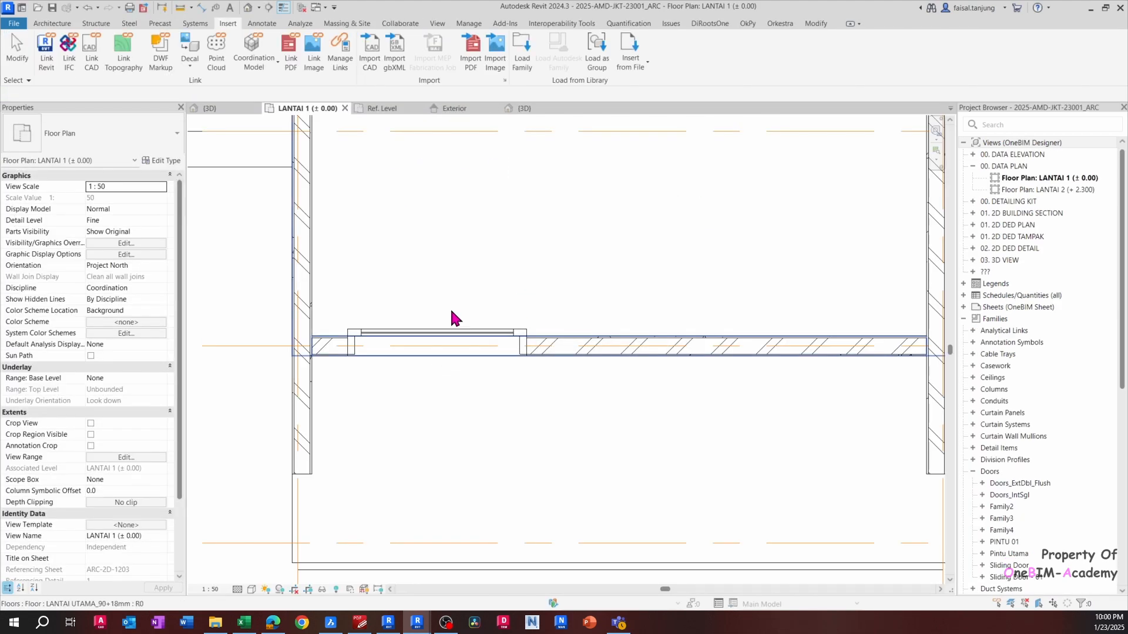
scroll(452, 317, "up", 4)
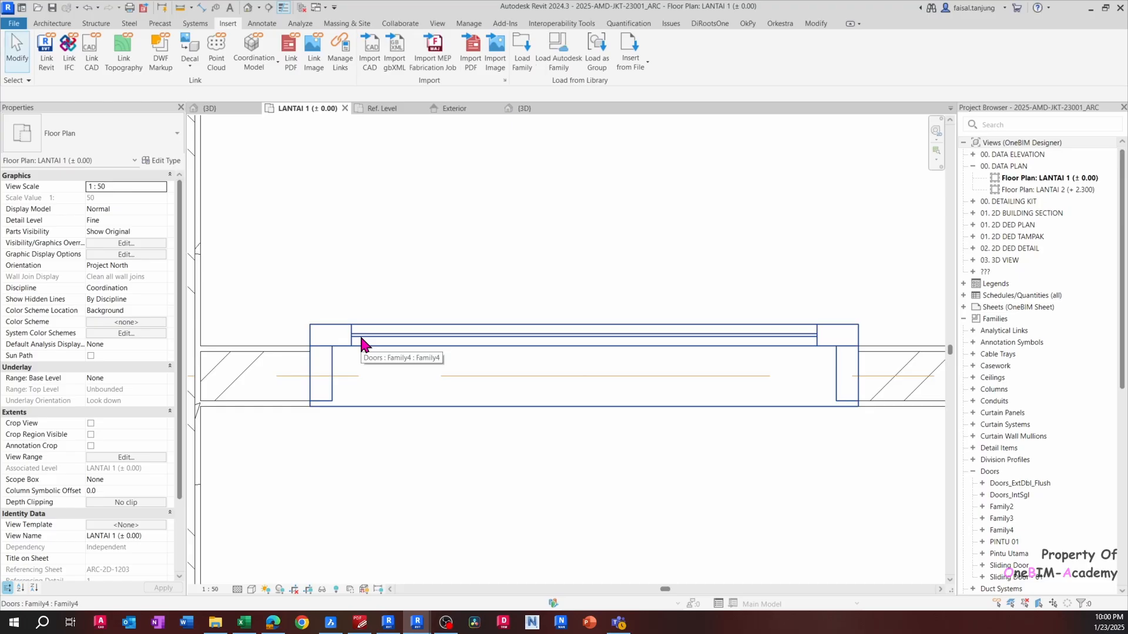
left_click(246, 109)
scroll(411, 294, "down", 1)
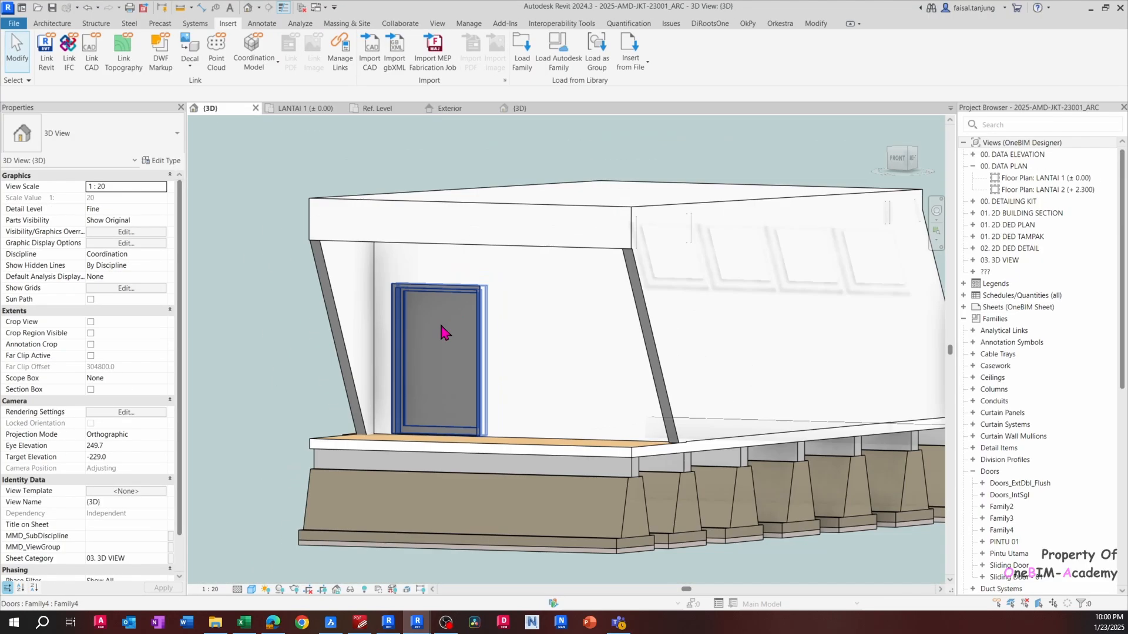
Assign the Glass material to the infill extrusion in the door family's 3D view and inspect the door from behind
left_click(541, 105)
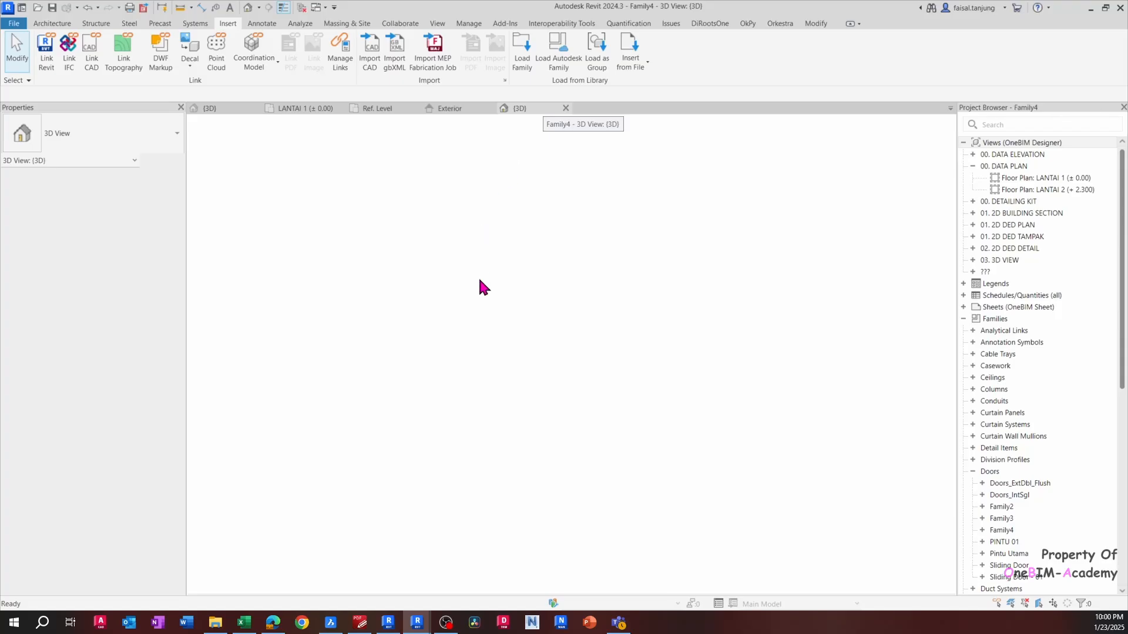
left_click(529, 273)
scroll(521, 279, "up", 3)
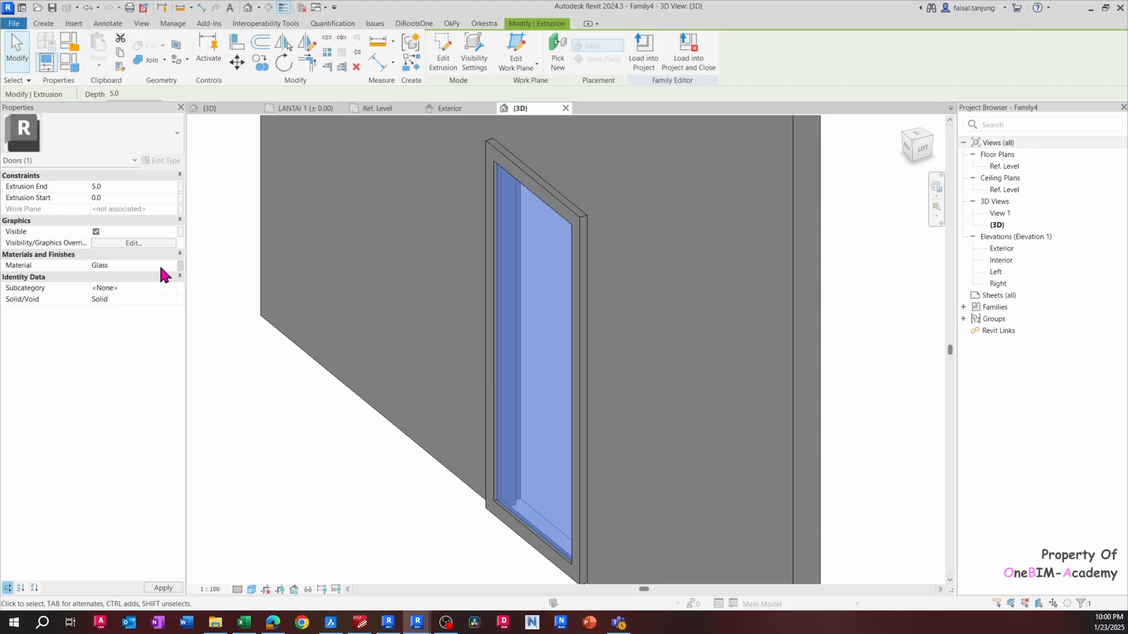
scroll(422, 428, "down", 2)
left_click(296, 418)
middle_click_drag(295, 417, 437, 394, "shift")
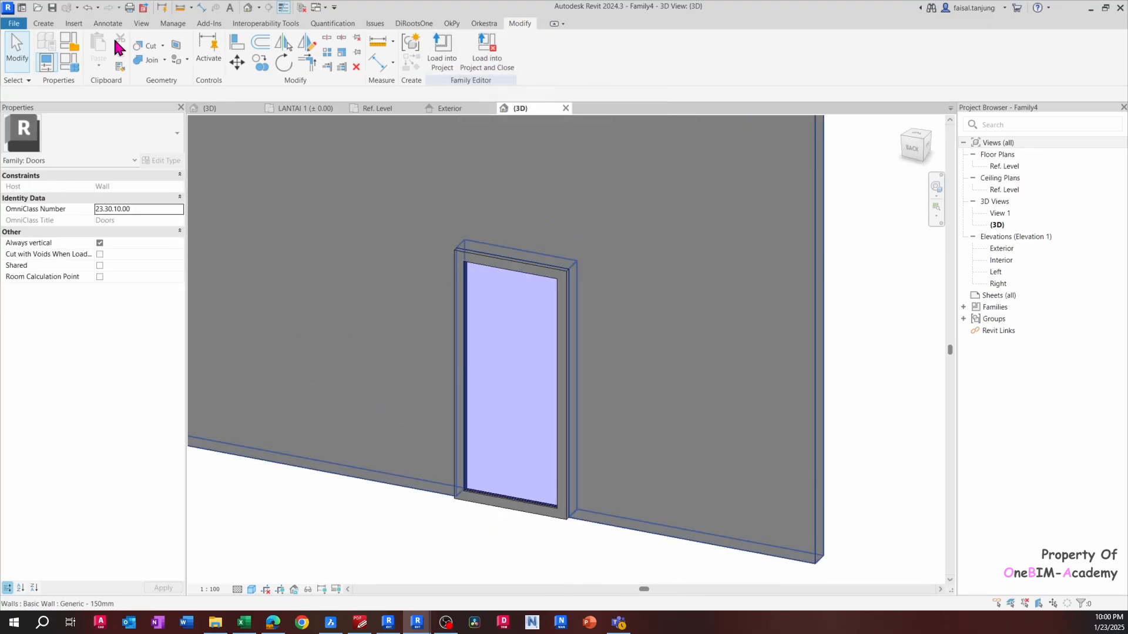
Save the family in the RFA folder as "Sliding Door - 02", accepting the file save options
key("ctrl+s")
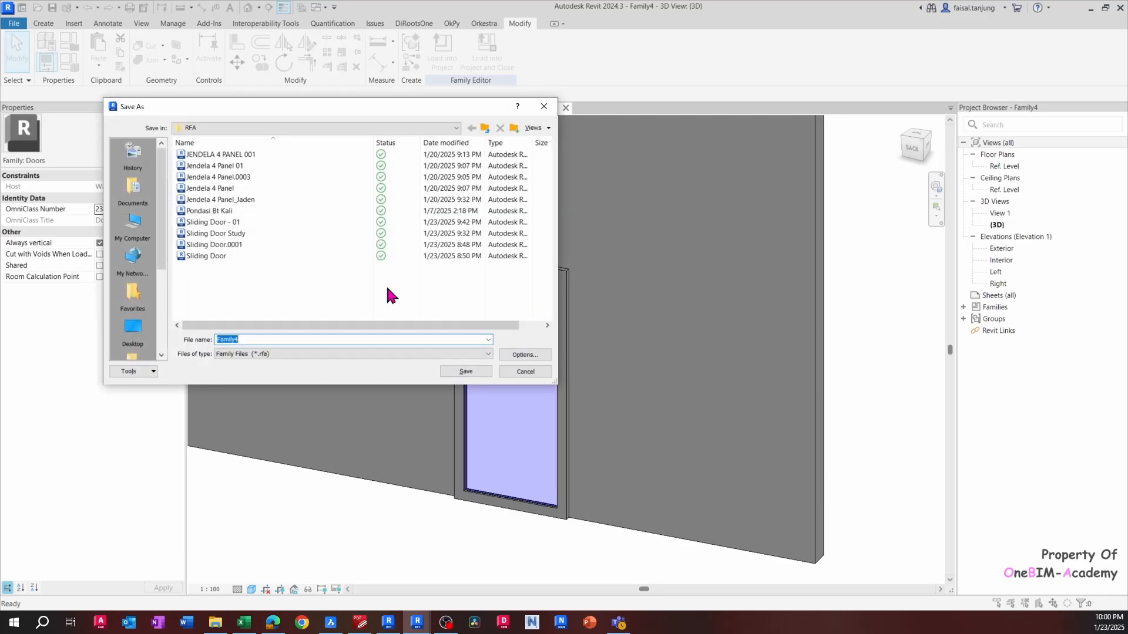
type("S")
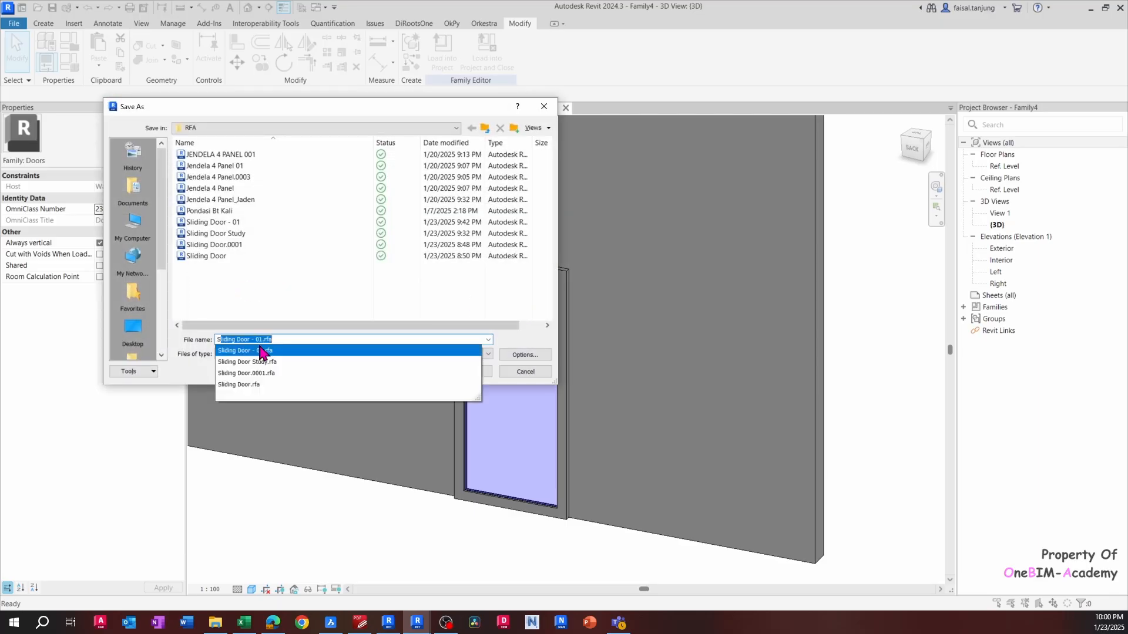
key("BackSpace")
key("BackSpace")
type("S")
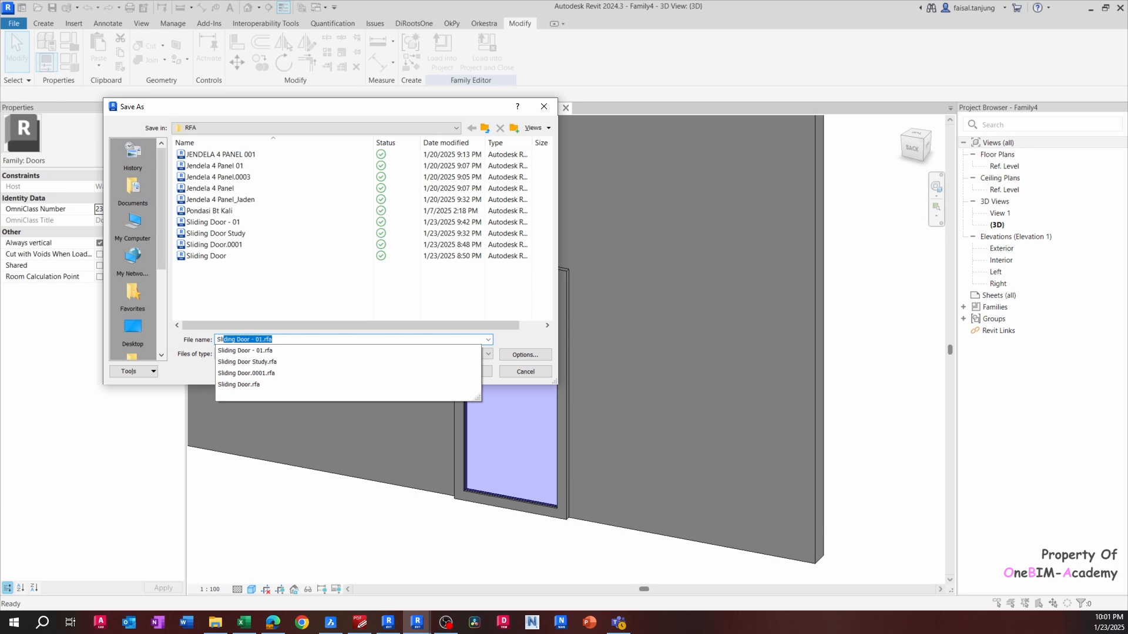
type("liding Door ")
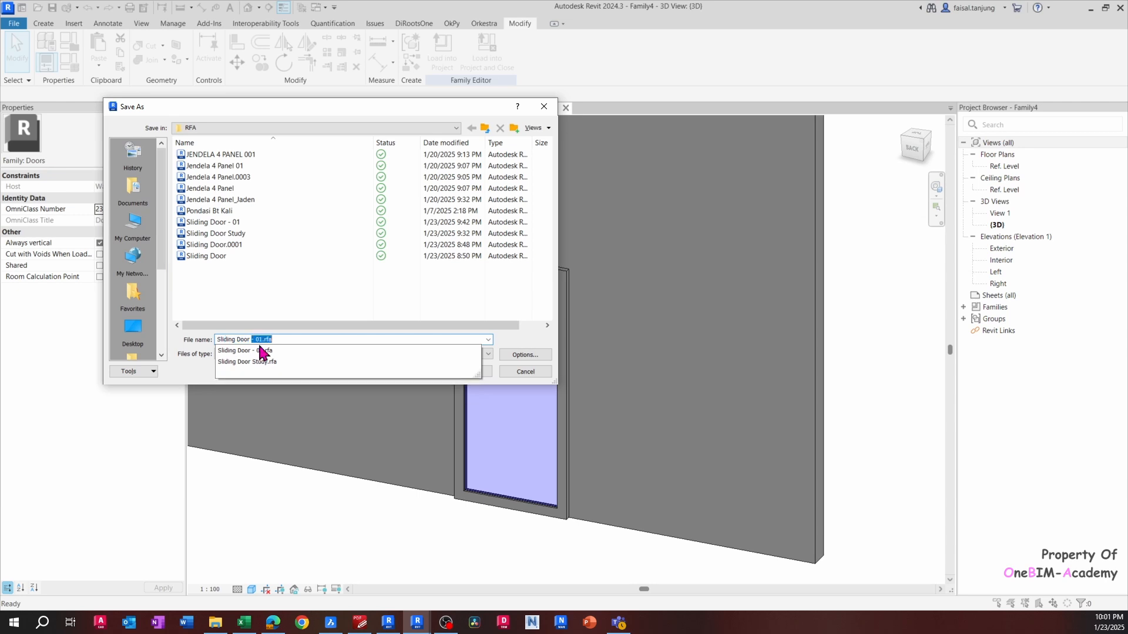
type("- 02")
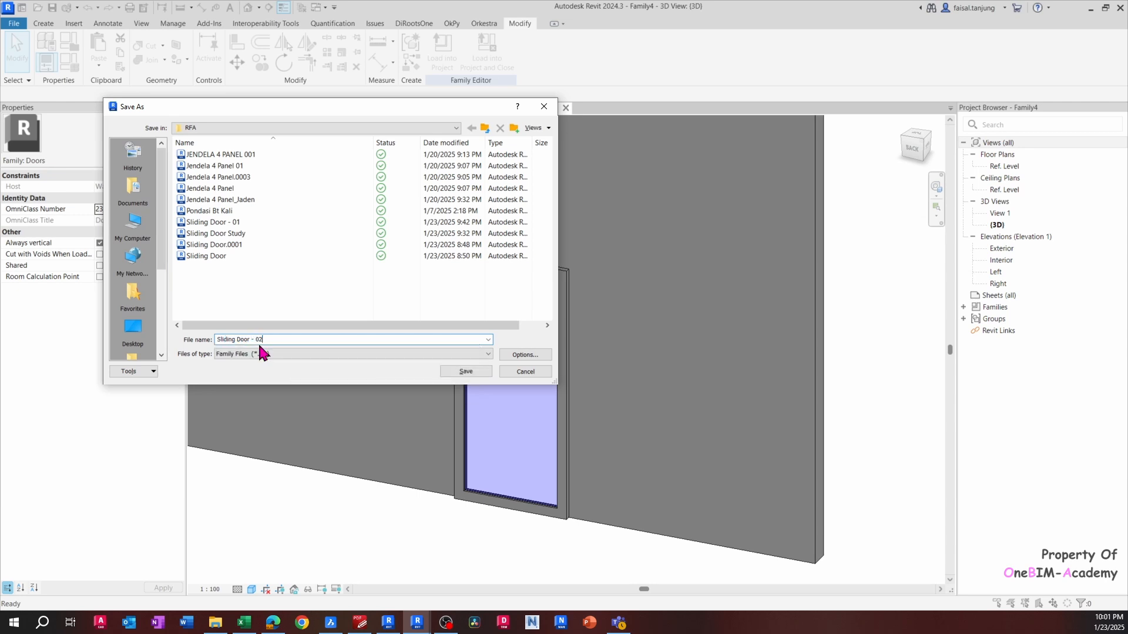
left_click(523, 354)
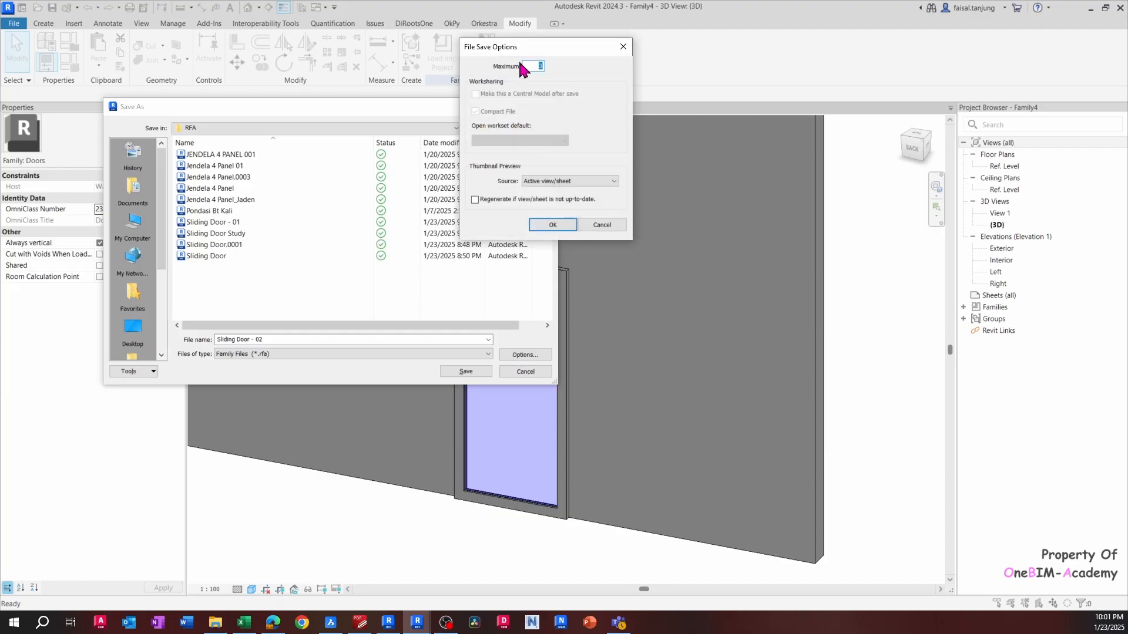
left_click(553, 224)
left_click(467, 371)
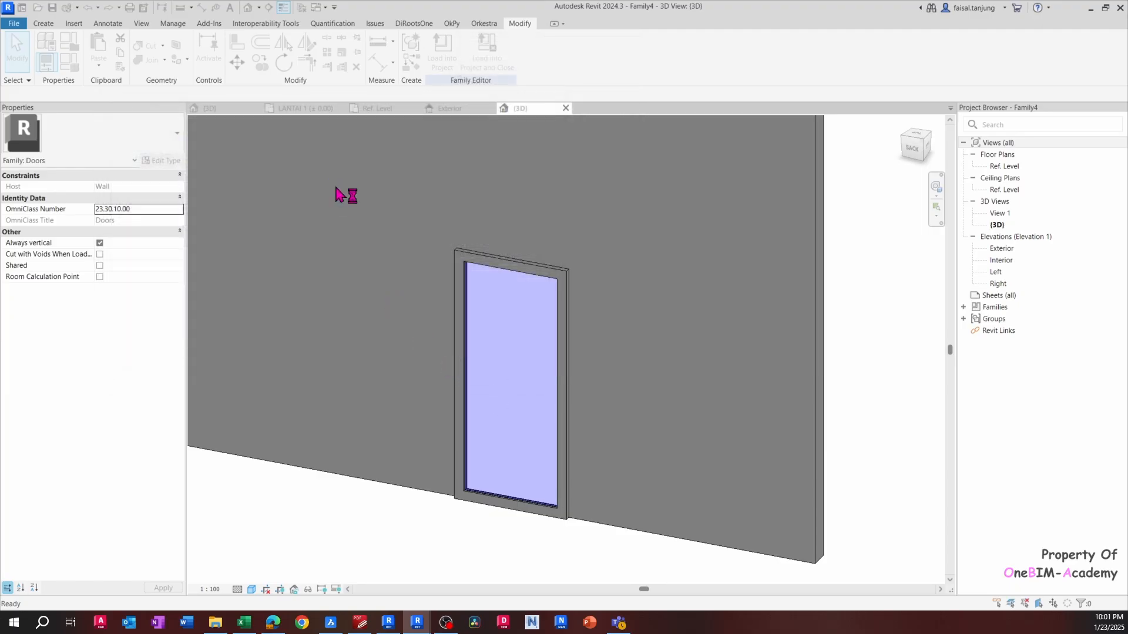
Load the saved Sliding Door - 02 family into the project and close the family
scroll(478, 277, "down", 3)
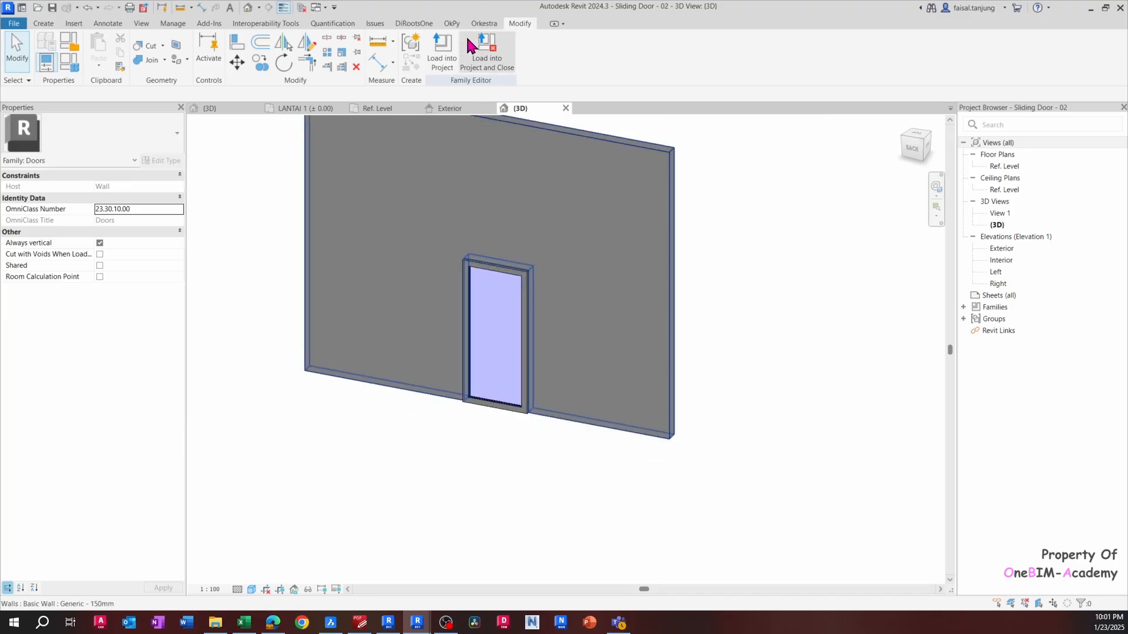
left_click(492, 57)
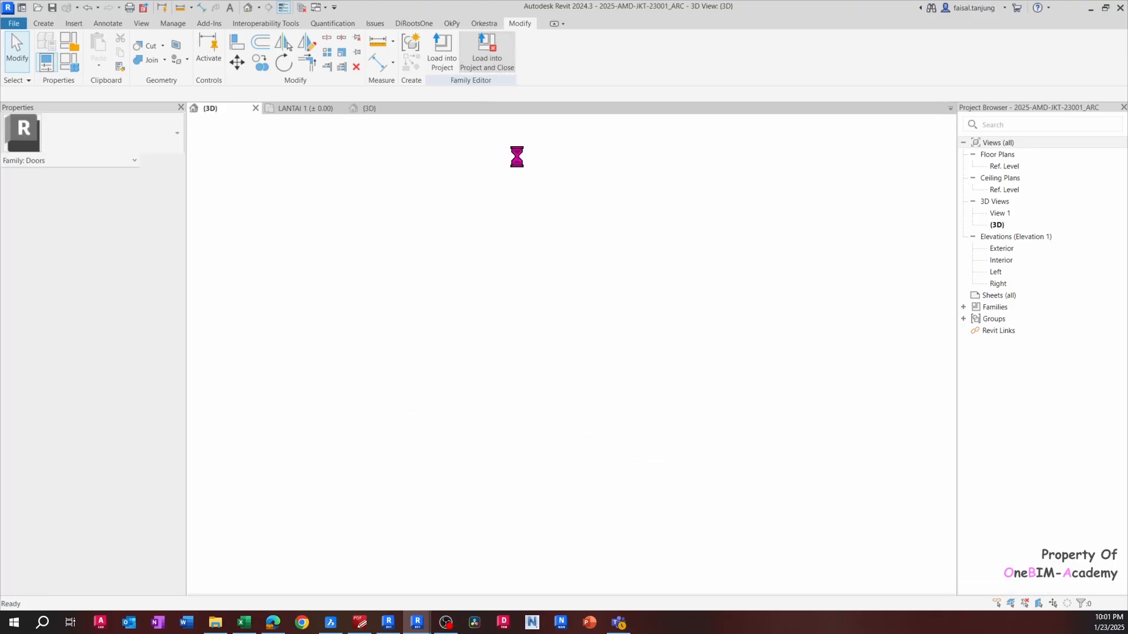
Place a Sliding Door - 02 in the front wall and match its type onto the existing Family4 door beside it
scroll(392, 355, "down", 2)
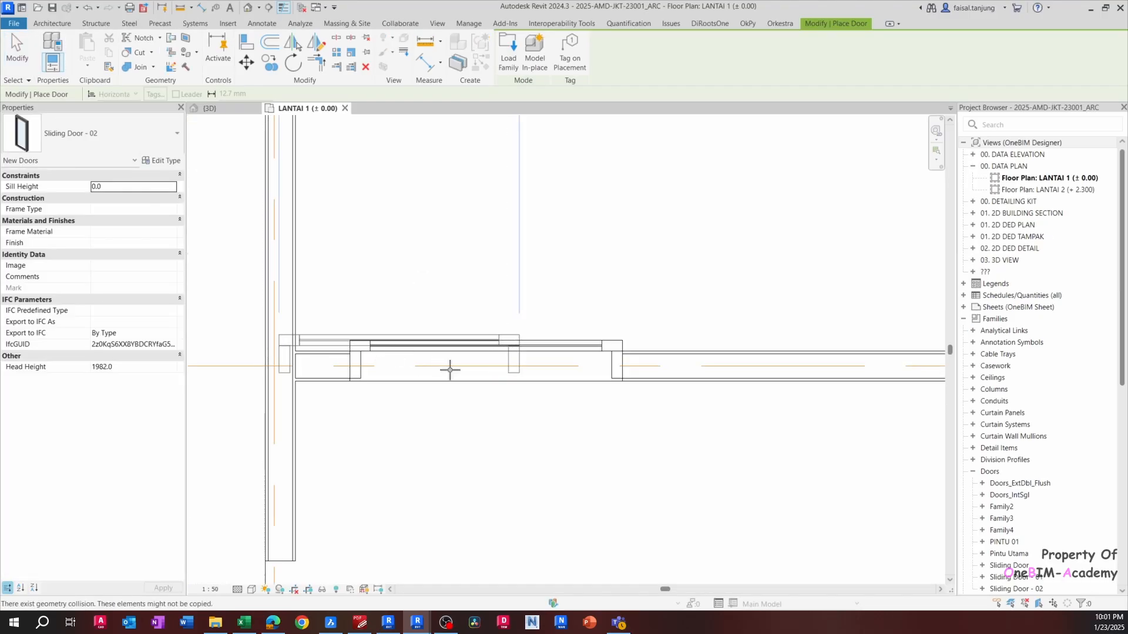
scroll(447, 369, "down", 2)
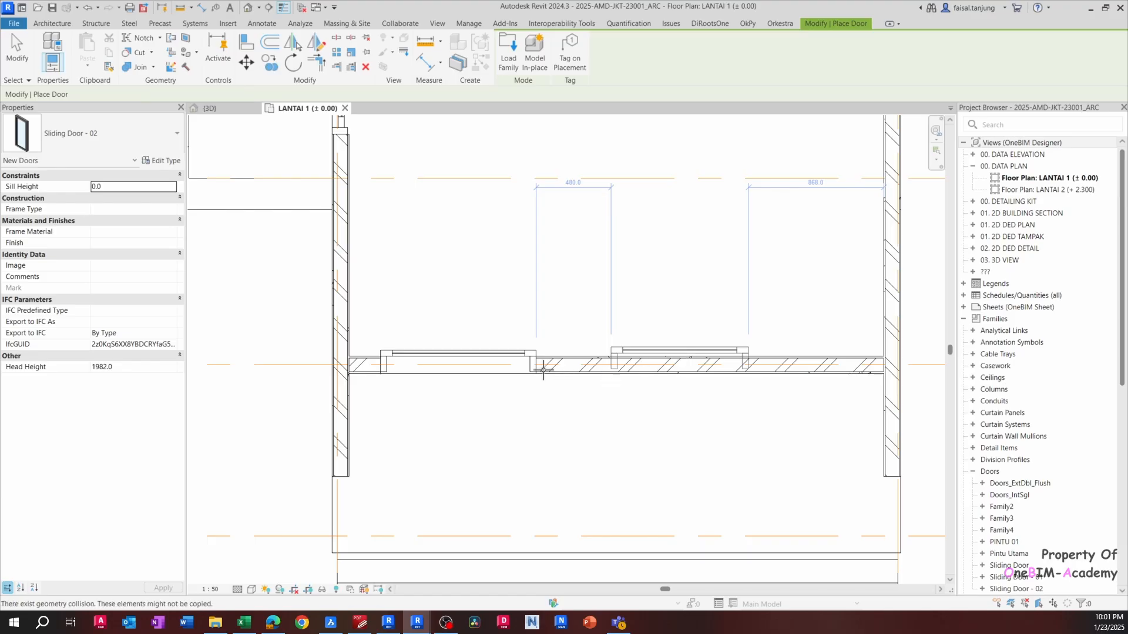
key("Escape")
key("a")
scroll(657, 352, "up", 2)
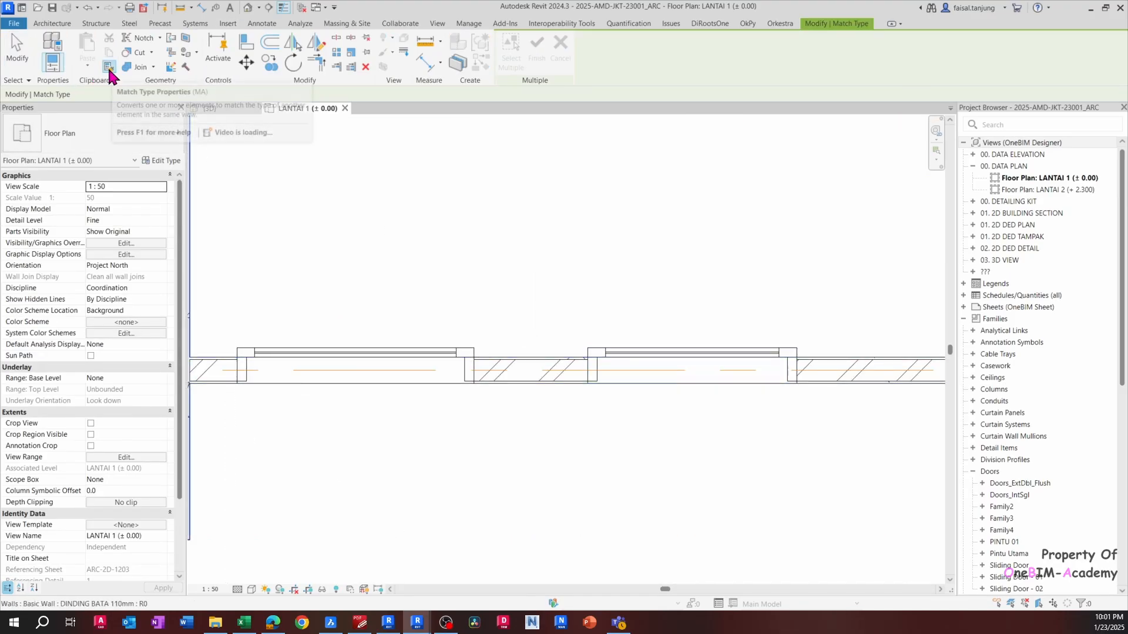
left_click(639, 348)
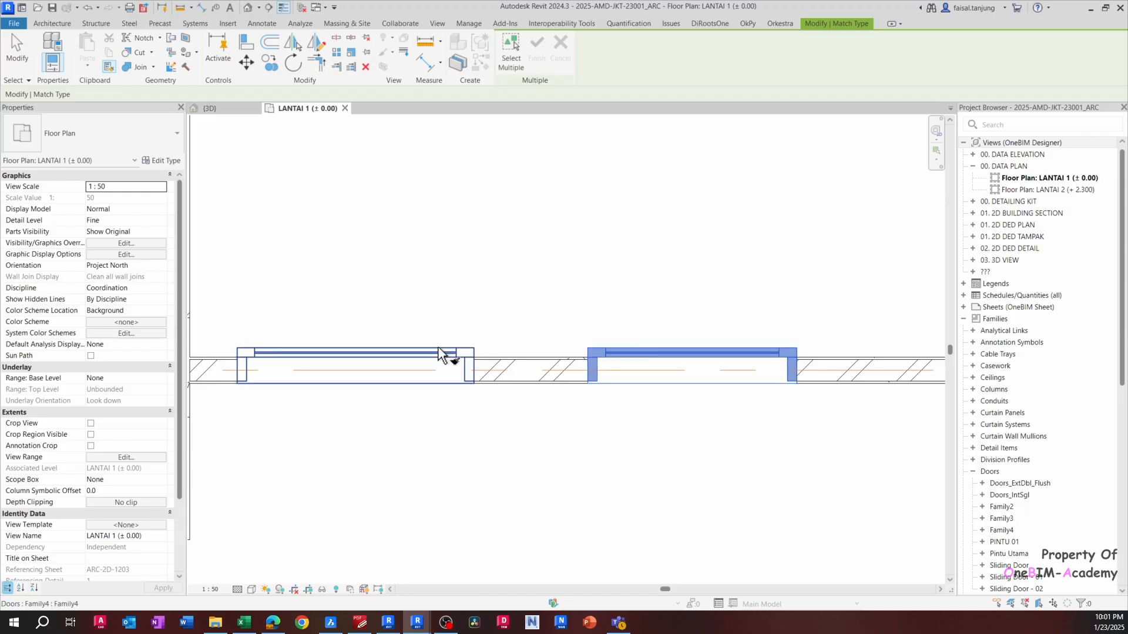
left_click(441, 351)
key("Escape")
key("Escape")
Delete the extra sliding door in the front wall and view the remaining door in the 3D view
left_click(636, 353)
key("Delete")
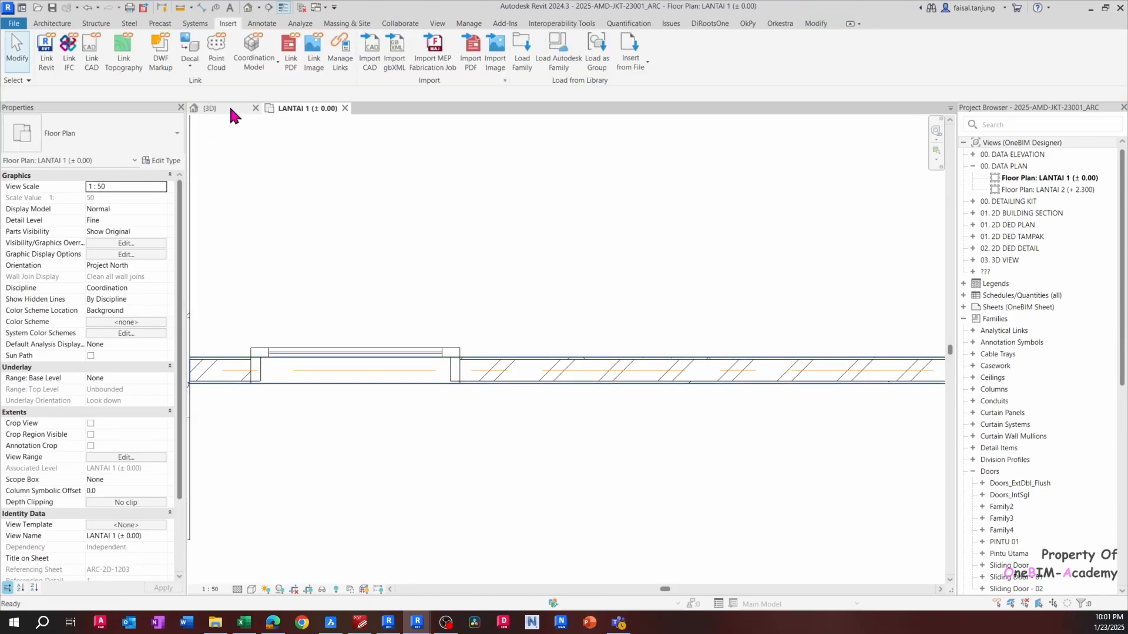
left_click(226, 109)
middle_click_drag(491, 403, 448, 531, "shift")
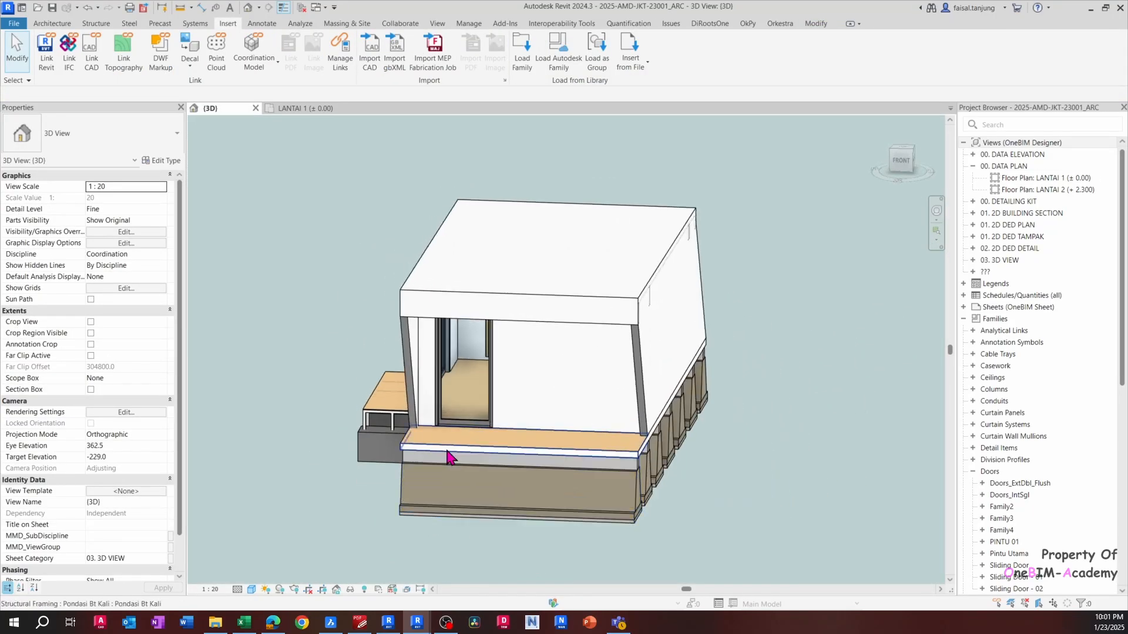
scroll(470, 433, "up", 3)
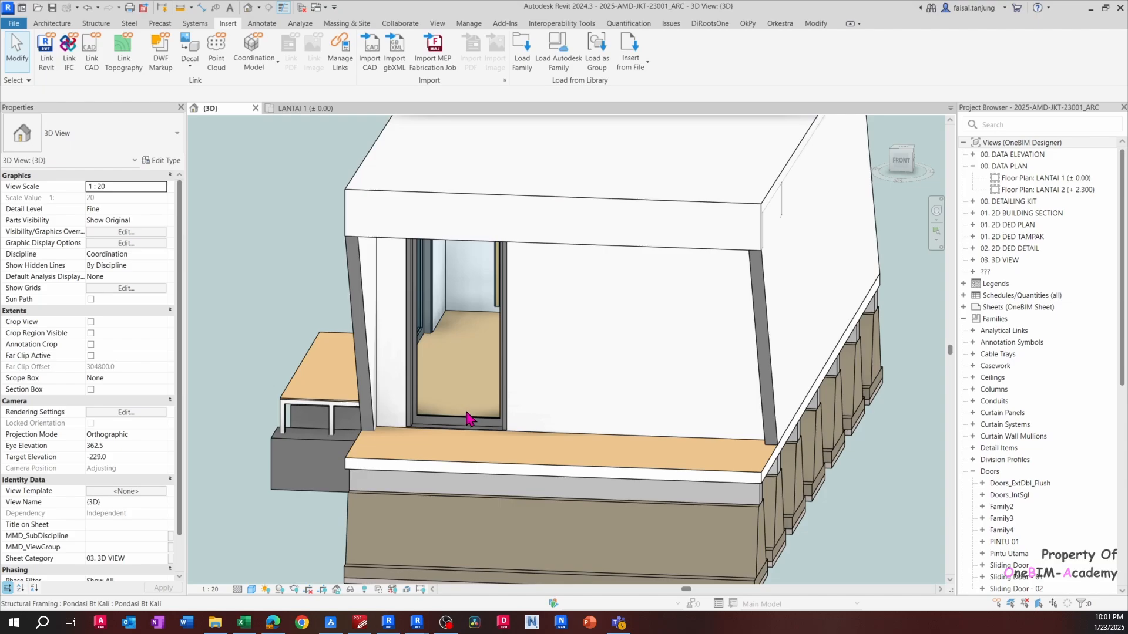
Switch to the XR Jaden Layout drawing in BricsCAD and examine the sliding door's elevation and plan details
key("alt+Tab")
scroll(467, 413, "down", 14)
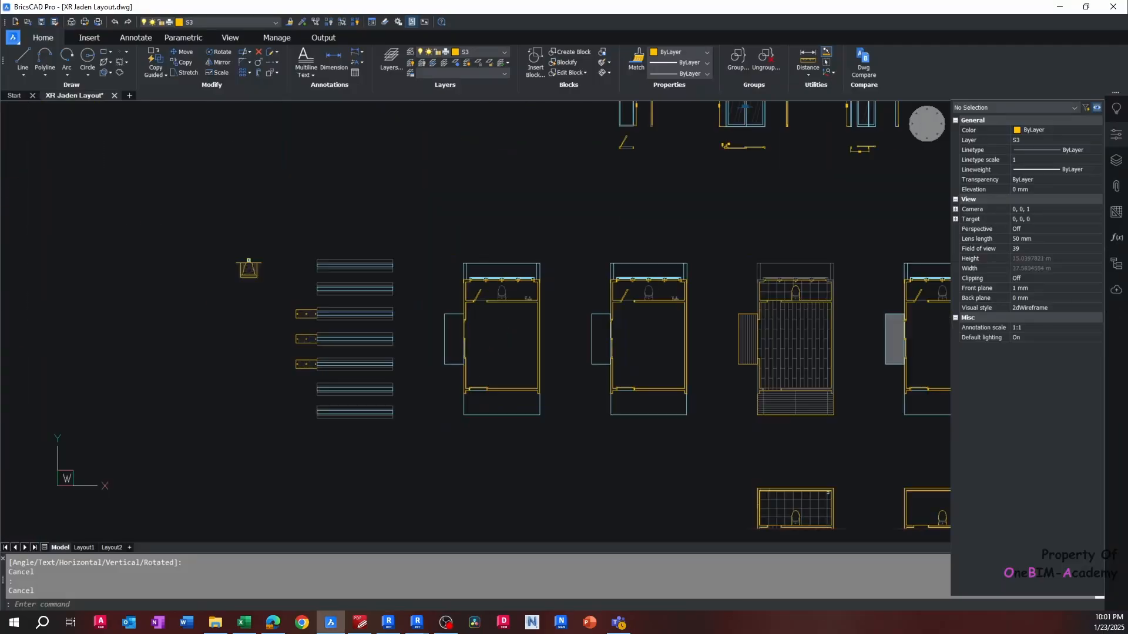
scroll(523, 321, "up", 8)
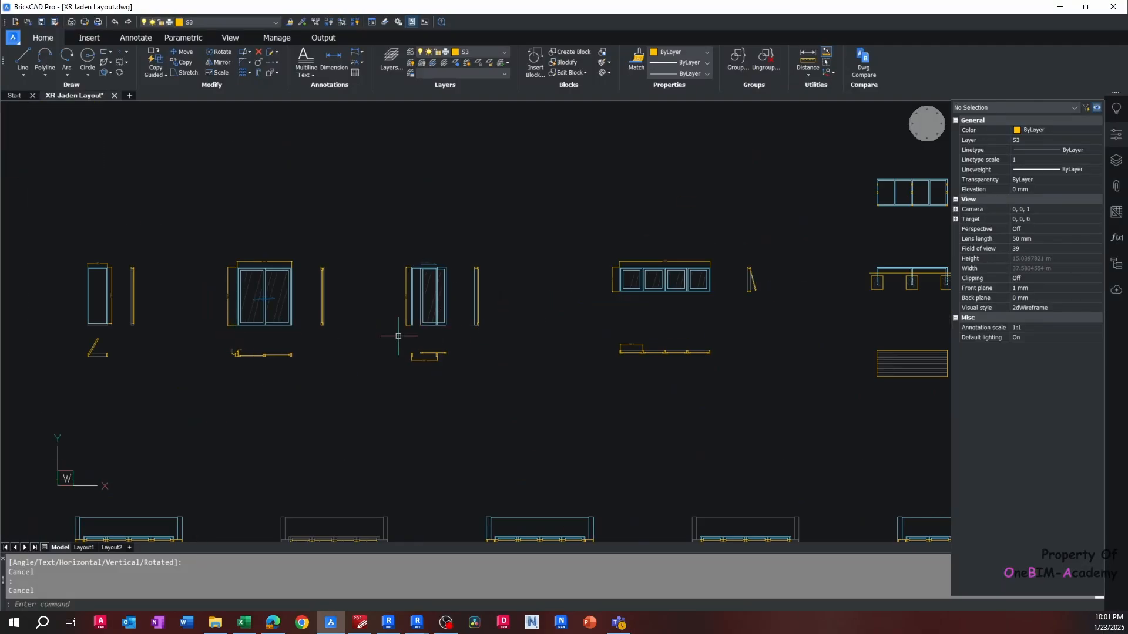
scroll(429, 334, "up", 5)
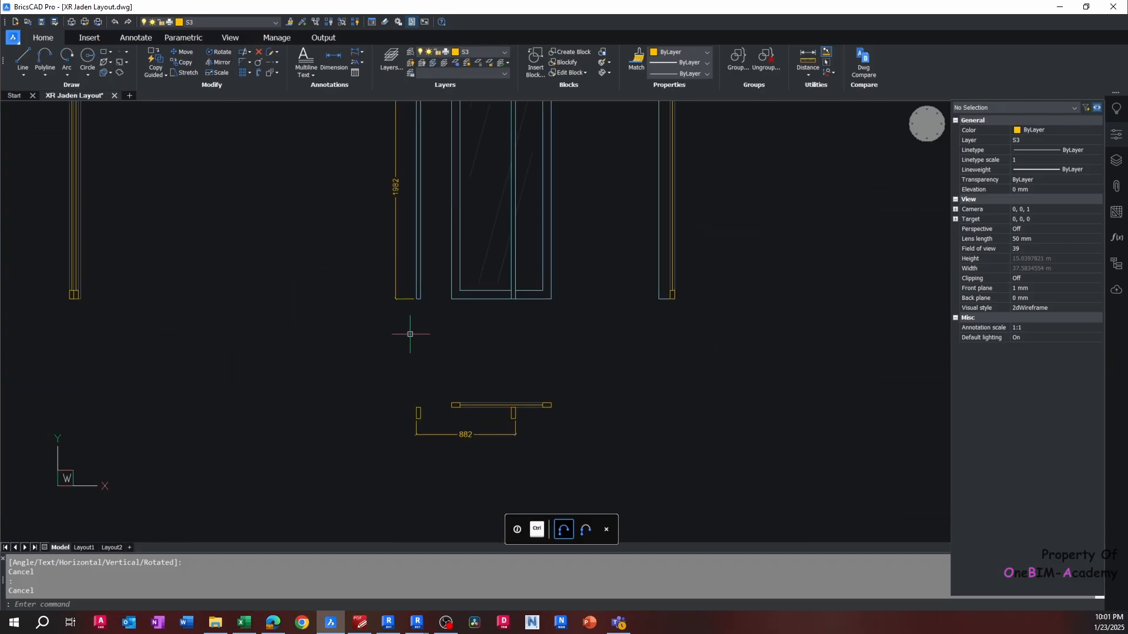
scroll(408, 331, "down", 7)
Return to Revit and inspect the placed sliding door from several angles in the 3D view
key("alt+Tab")
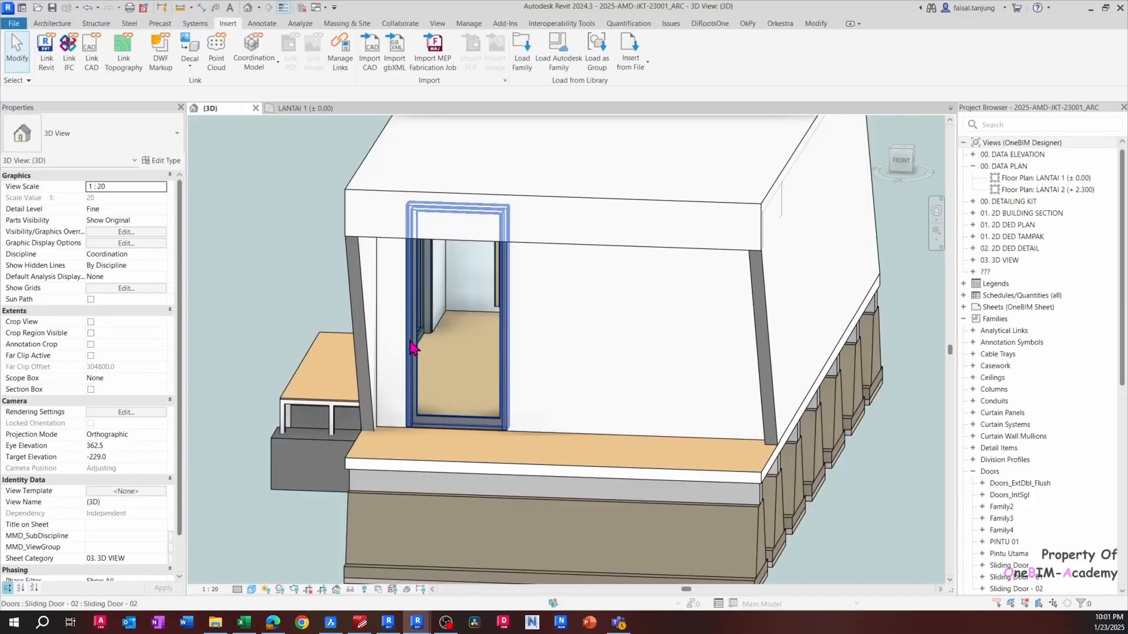
scroll(414, 348, "down", 3)
middle_click_drag(479, 405, 629, 405, "shift")
scroll(460, 376, "up", 9)
middle_click_drag(499, 443, 422, 470, "shift")
scroll(405, 420, "down", 9)
middle_click_drag(440, 429, 342, 335, "shift")
scroll(371, 366, "down", 3)
key("Escape")
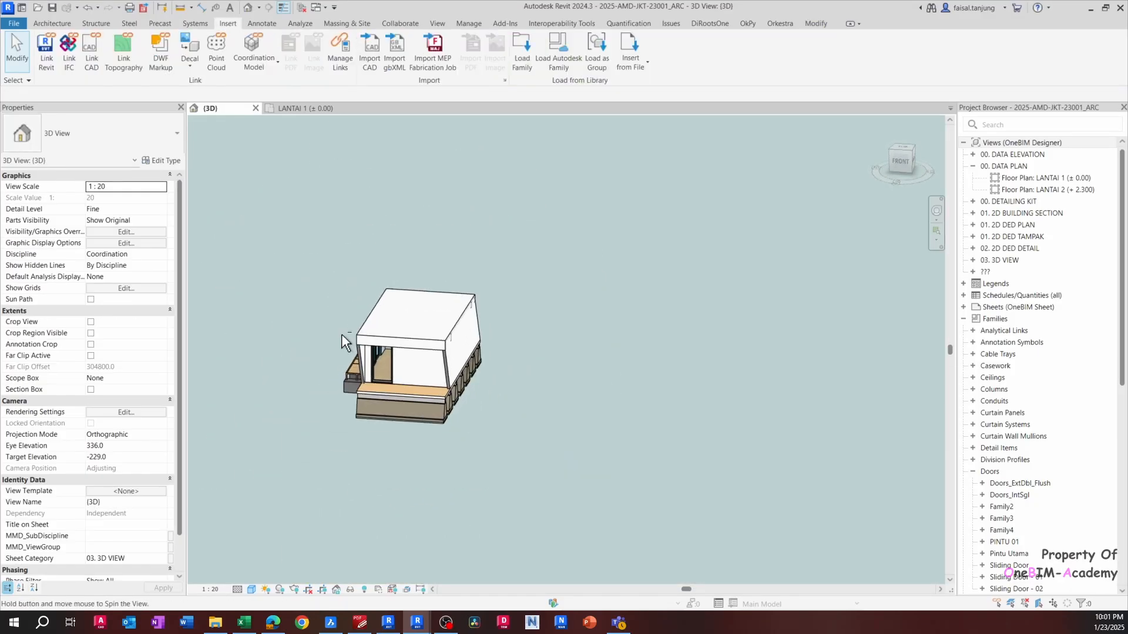
Open the LANTAI 1 floor plan and examine the doors in the front and bathroom walls
double_click(1034, 177)
scroll(337, 380, "up", 6)
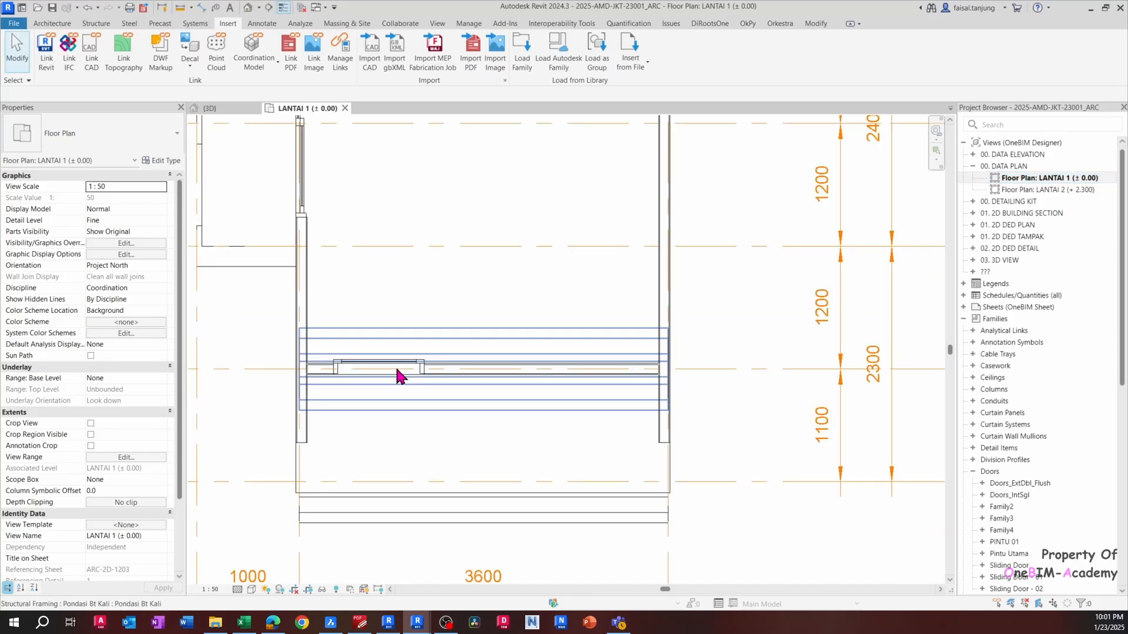
middle_click_drag(427, 346, 482, 412)
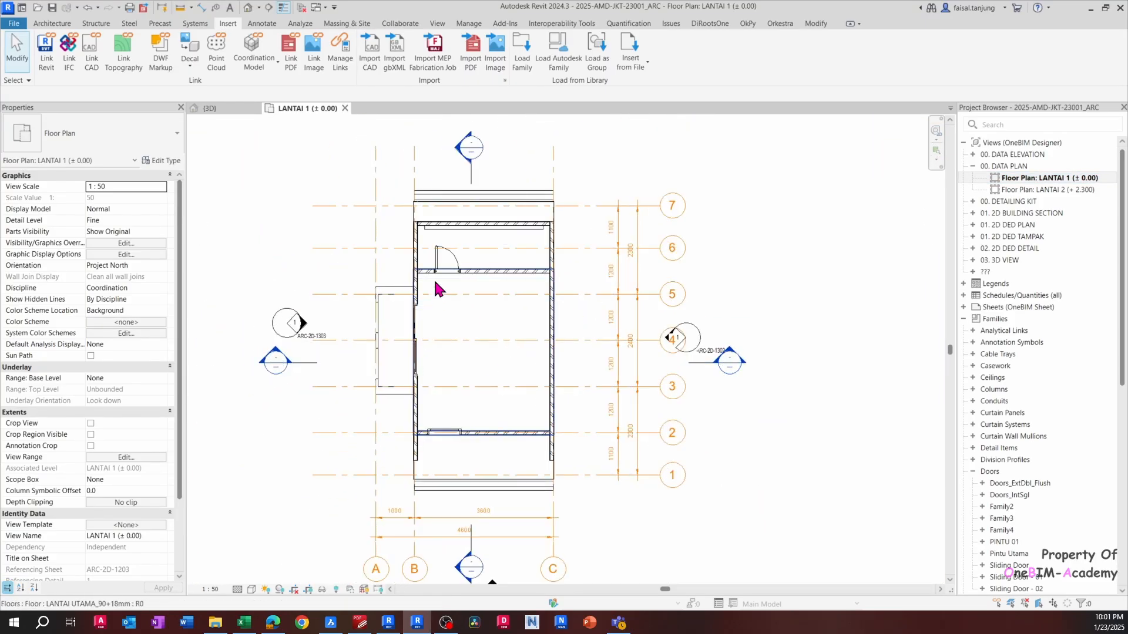
scroll(435, 283, "up", 3)
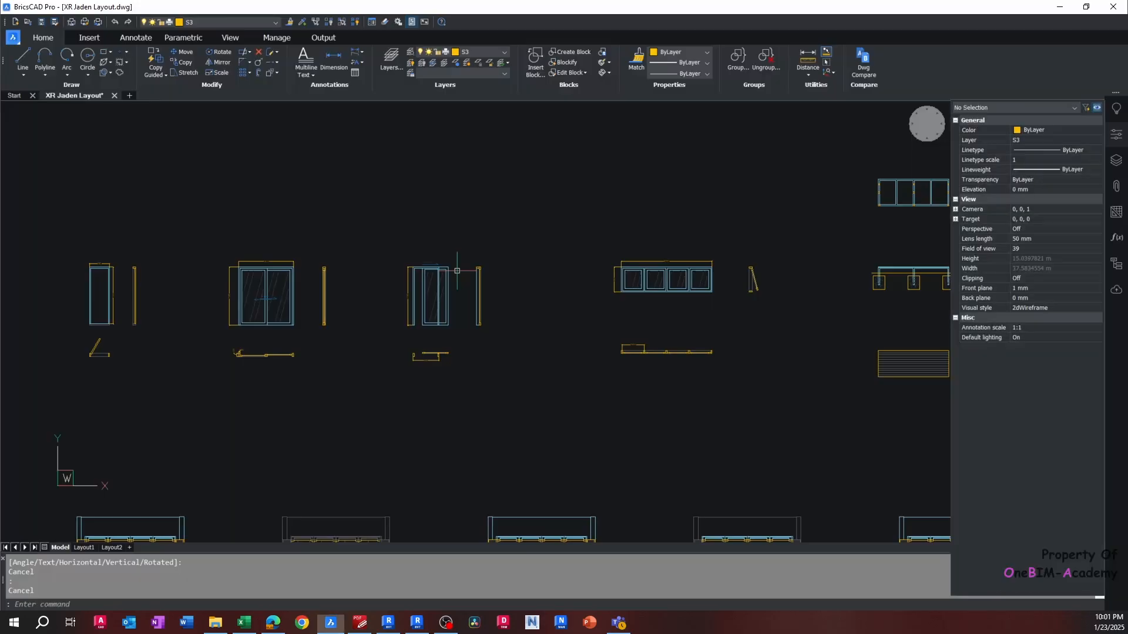
In the BricsCAD plan, add a linear dimension from the side wall's inner face to the bathroom swing door's frame
scroll(393, 322, "down", 5)
scroll(393, 322, "up", 10)
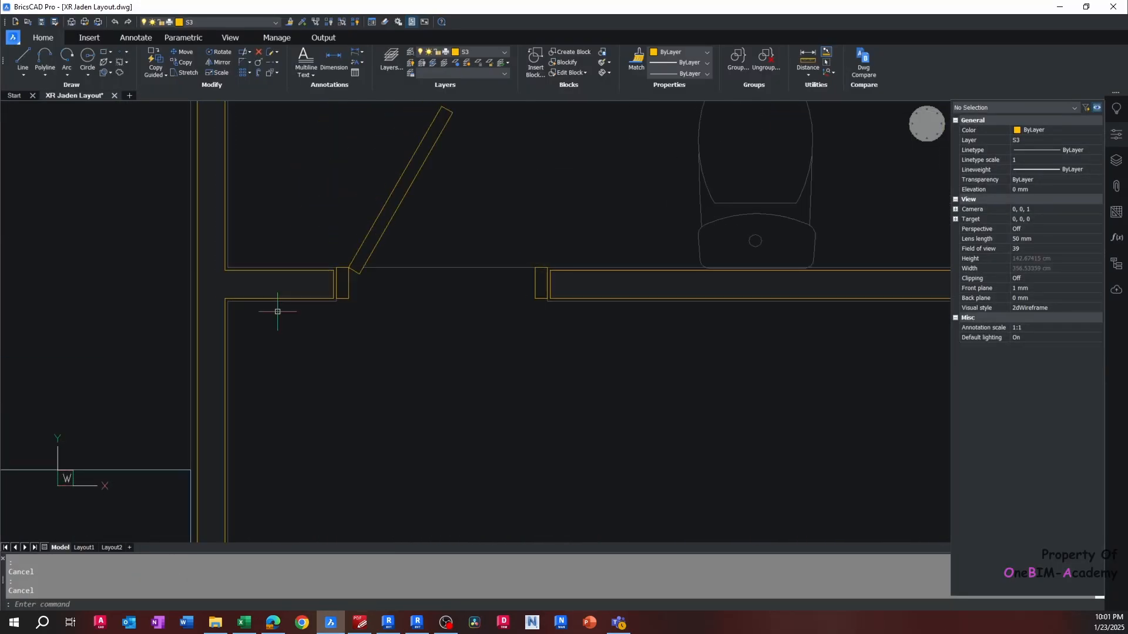
type("DLI")
key("Return")
scroll(232, 298, "up", 3)
left_click(232, 297)
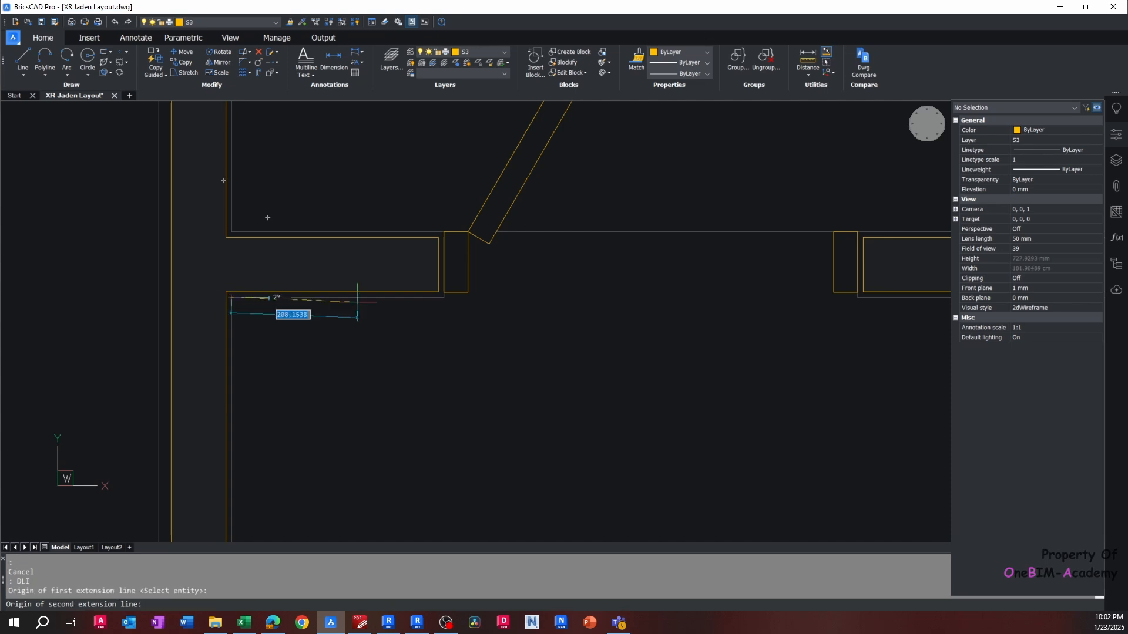
left_click(444, 292)
left_click(445, 339)
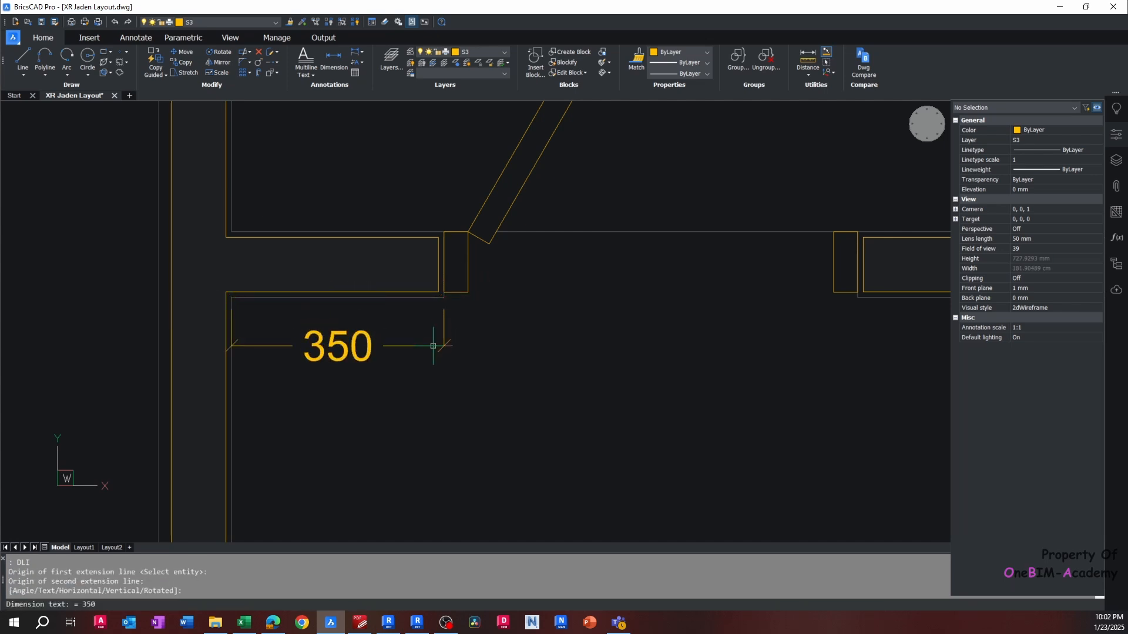
scroll(399, 303, "down", 4)
Add a linear dimension from the front sliding door's frame to the side wall's inner face
key("Return")
scroll(433, 420, "down", 3)
scroll(449, 360, "up", 6)
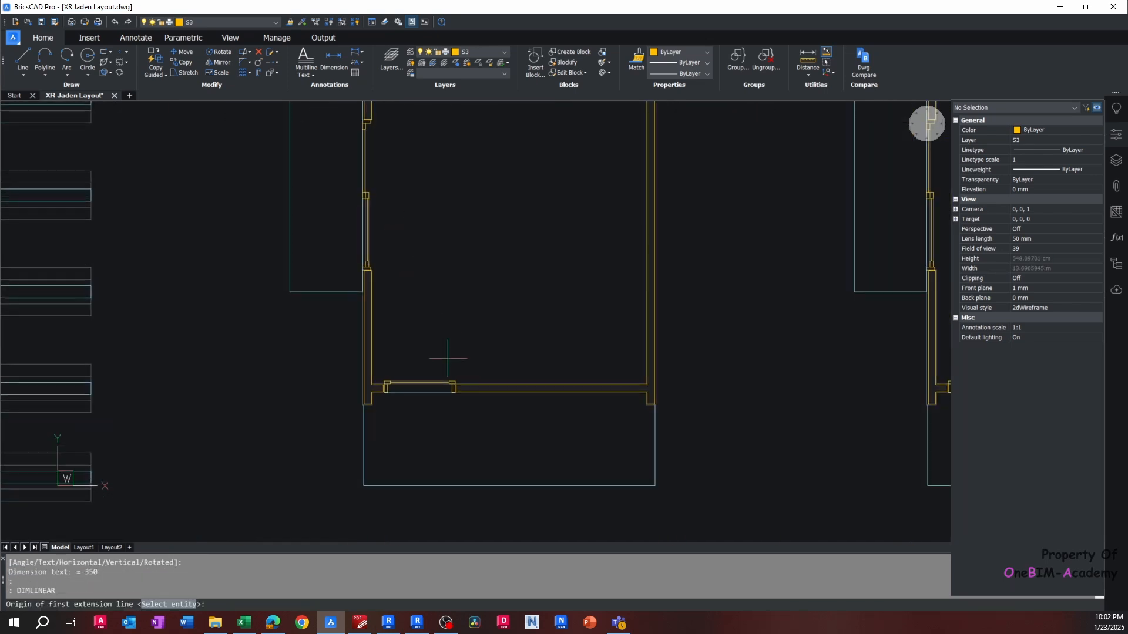
scroll(315, 374, "up", 2)
left_click(429, 347)
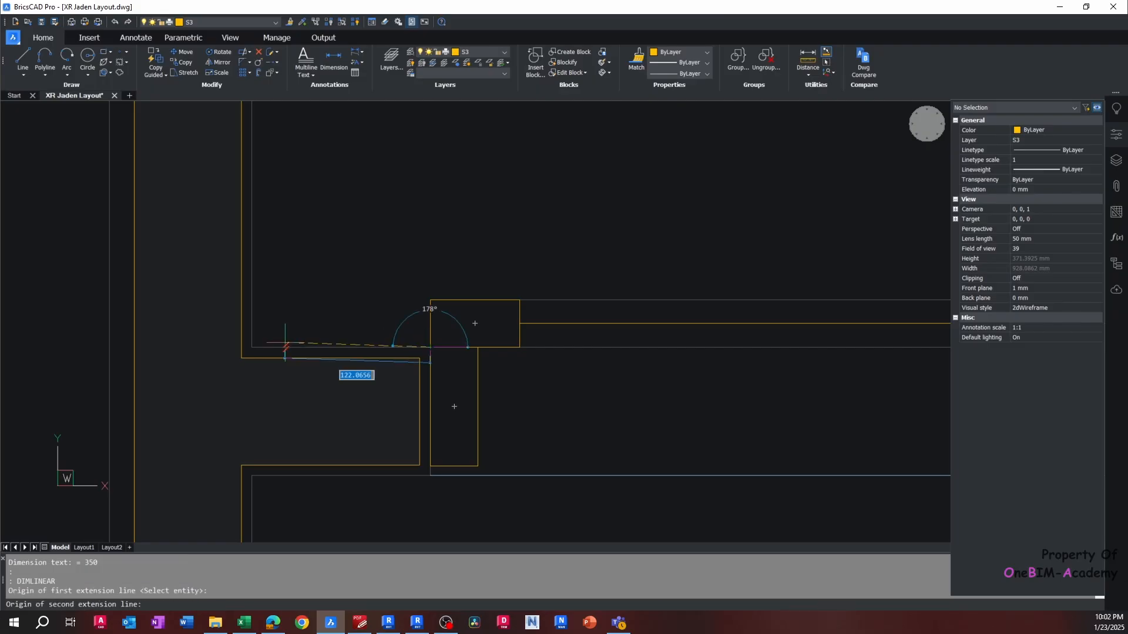
left_click(251, 347)
left_click(288, 213)
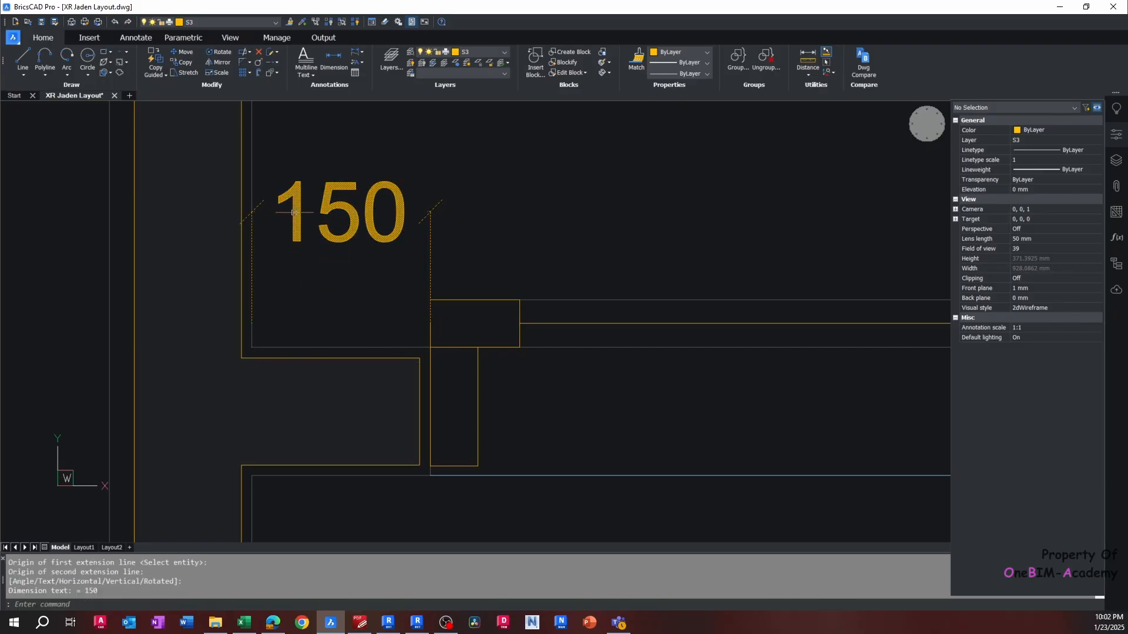
scroll(296, 217, "down", 5)
middle_click_drag(357, 229, 356, 269)
Switch to Revit and set the bathroom swing door's distance from the grid B side wall to 350 mm
key("alt+Tab")
scroll(433, 268, "up", 2)
left_click(433, 275)
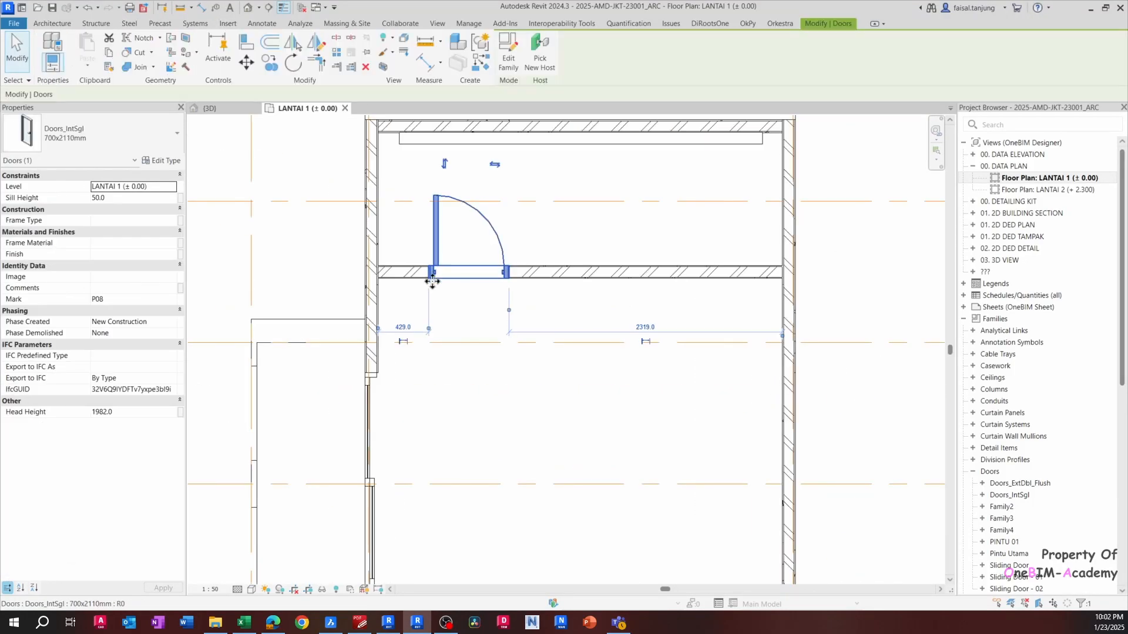
scroll(390, 352, "up", 3)
scroll(447, 294, "up", 2)
left_click(489, 252)
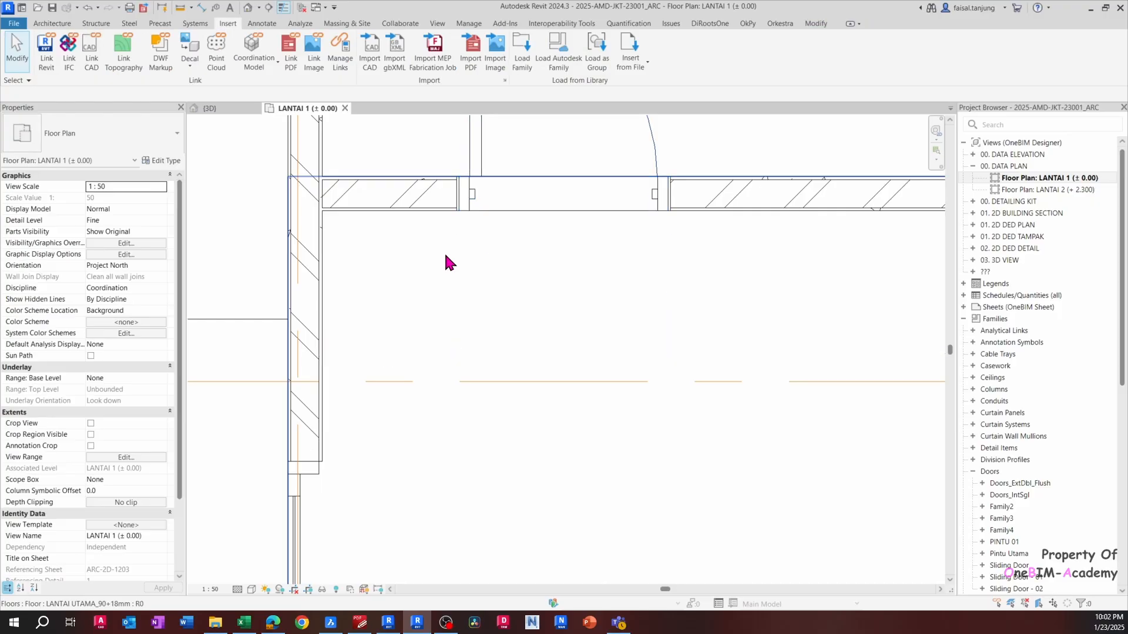
left_click(470, 213)
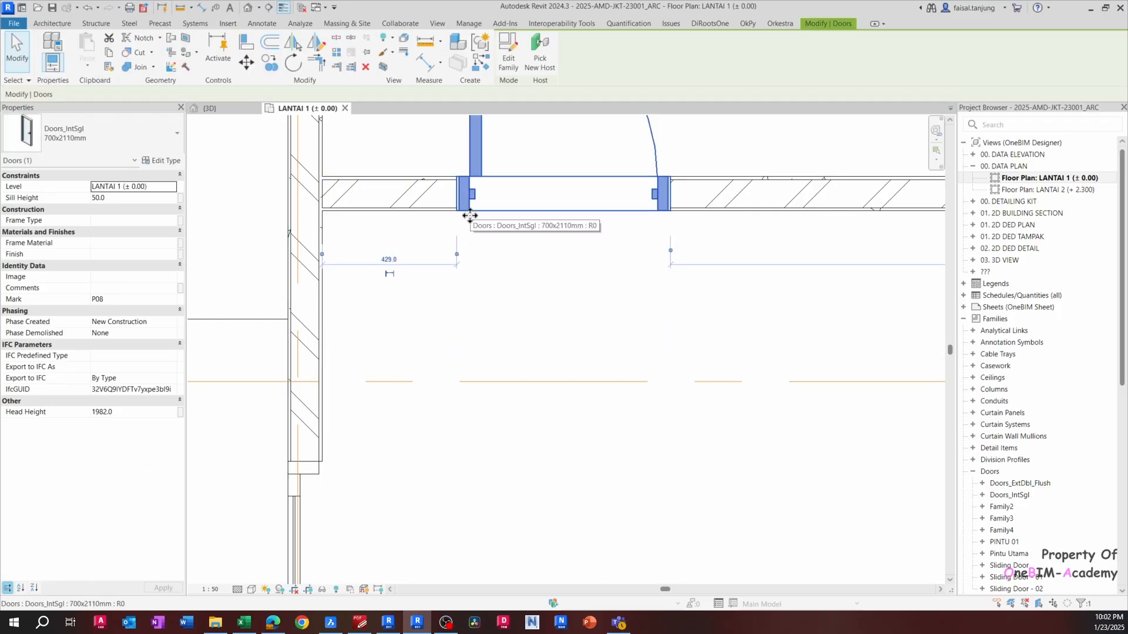
scroll(470, 216, "down", 2)
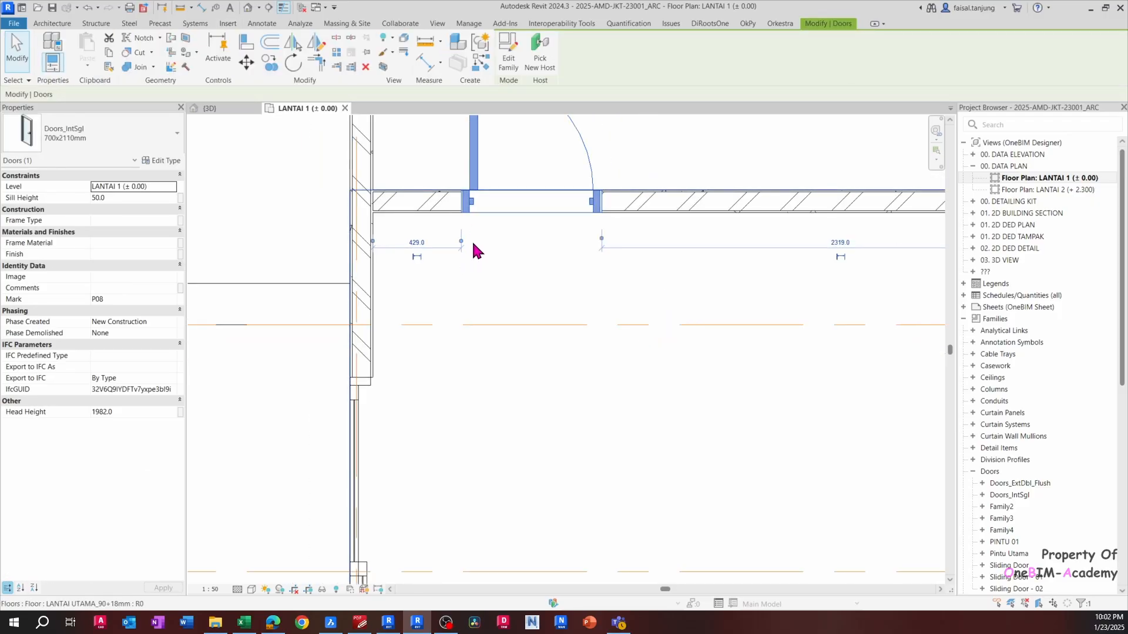
middle_click_drag(438, 238, 442, 274)
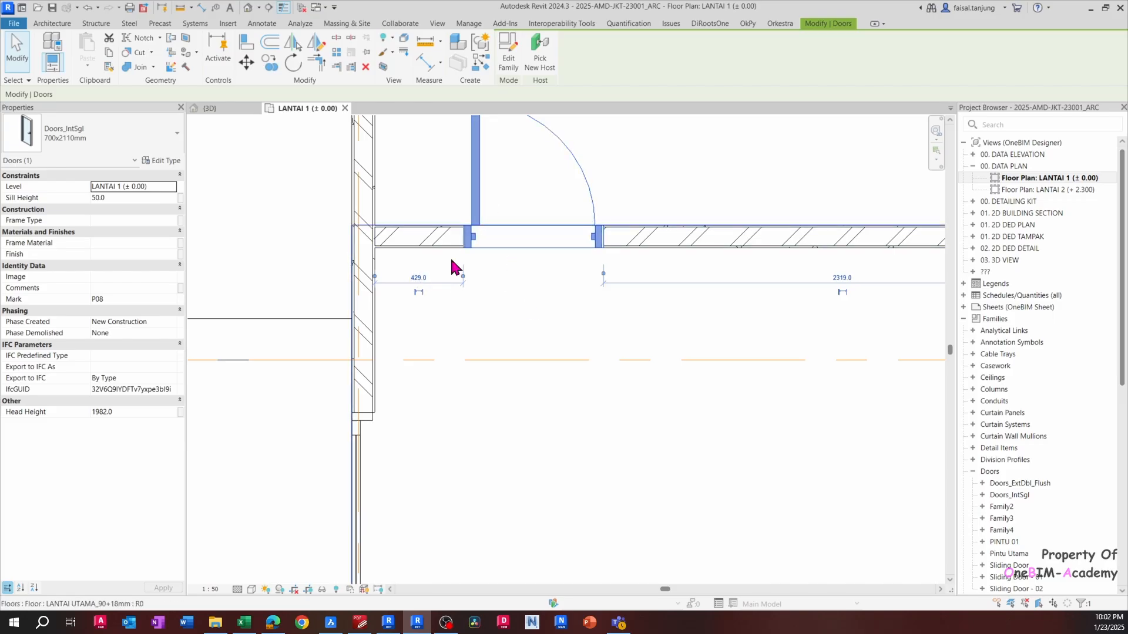
type("350")
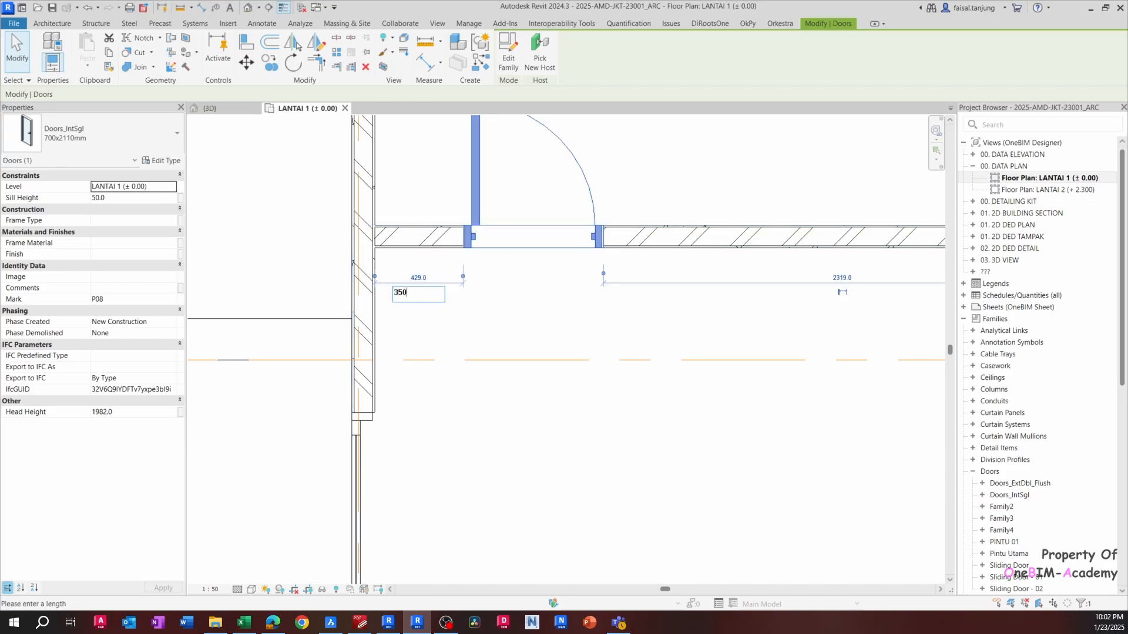
key("Return")
key("Escape")
Set the front sliding door's distance from the grid B side wall to 150 mm
scroll(423, 276, "down", 2)
scroll(423, 276, "down", 2)
middle_click_drag(501, 347, 494, 95)
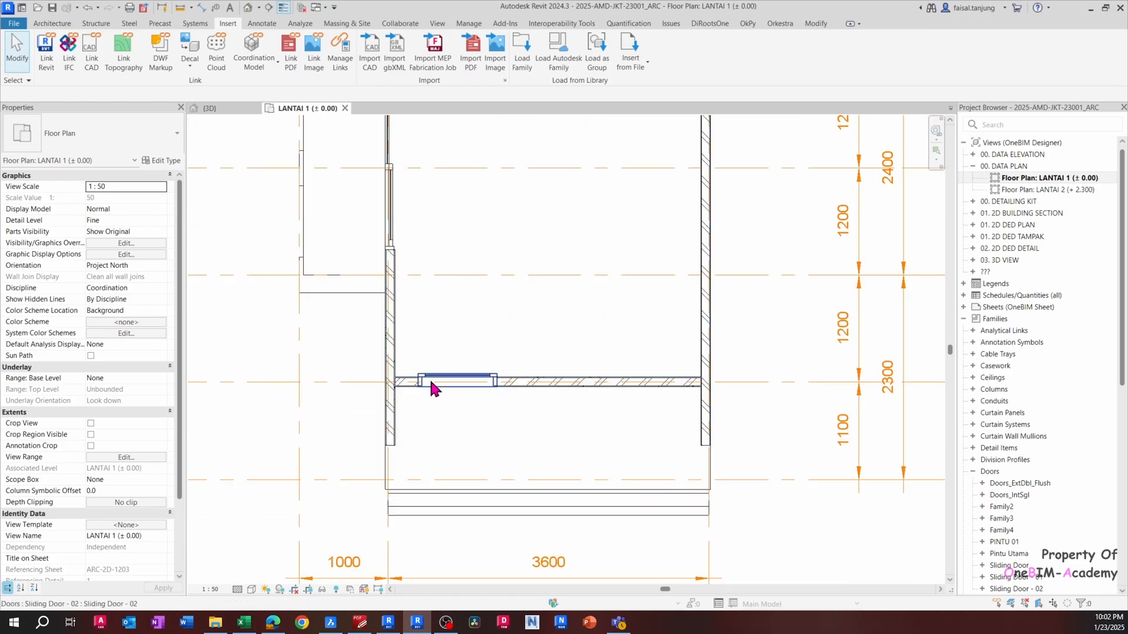
scroll(428, 378, "up", 2)
left_click(422, 379)
scroll(422, 379, "up", 1)
left_click(378, 474)
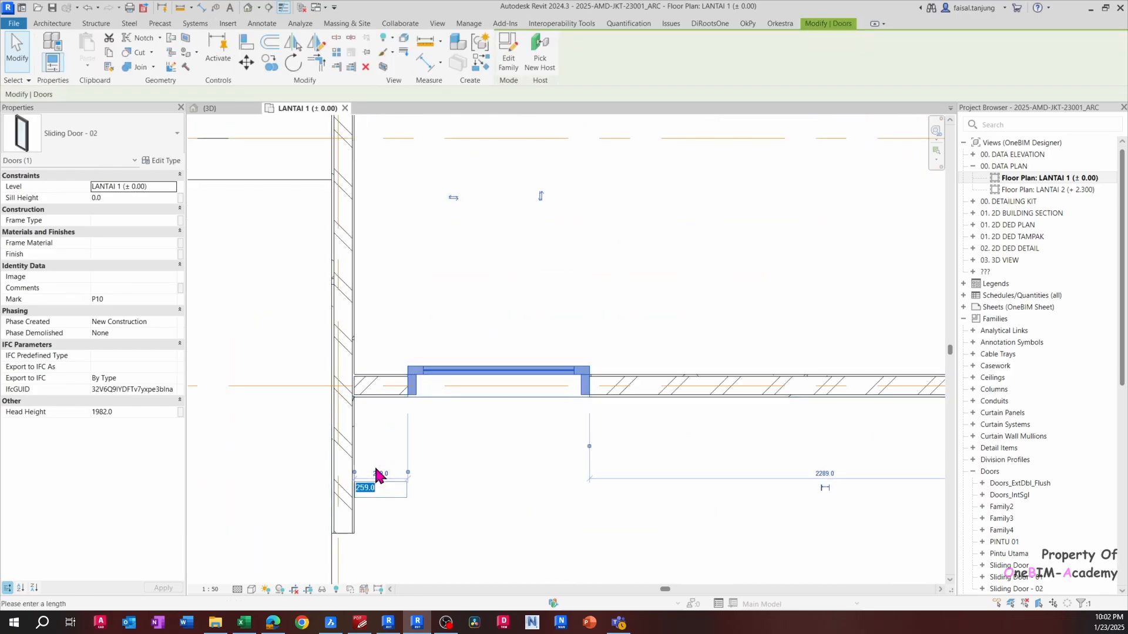
key("Return")
key("Escape")
Switch to BricsCAD and try a horizontal line from the midpoint of the side terrace's outer edge to check the side sliding door's alignment
scroll(385, 432, "down", 2)
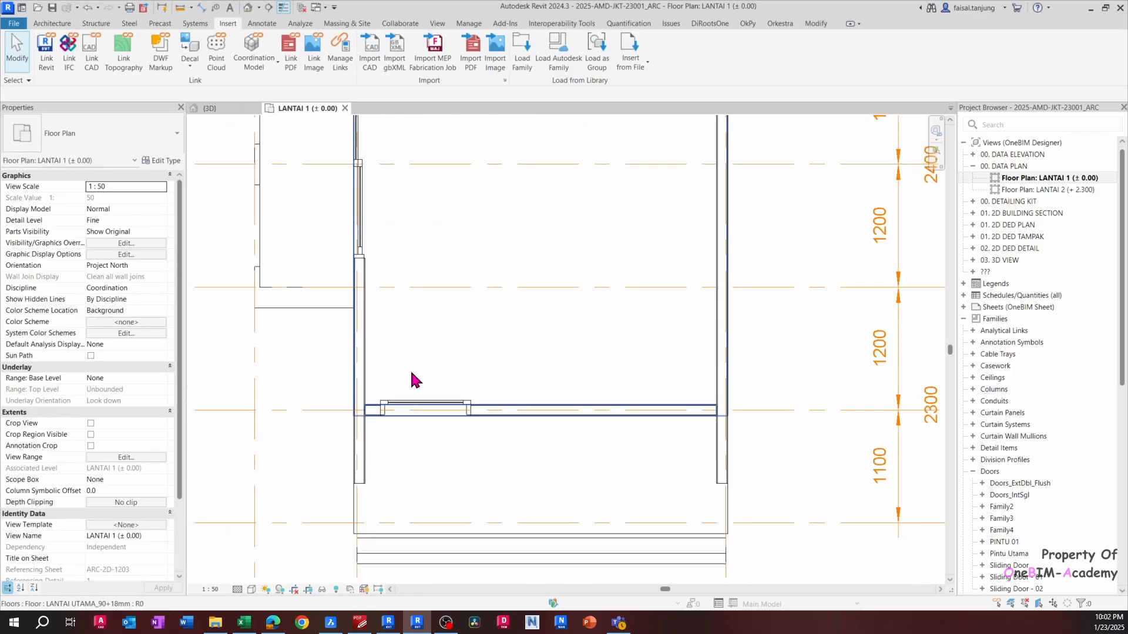
middle_click_drag(410, 288, 408, 340)
scroll(406, 337, "down", 1)
middle_click_drag(383, 235, 421, 249)
scroll(409, 206, "up", 1)
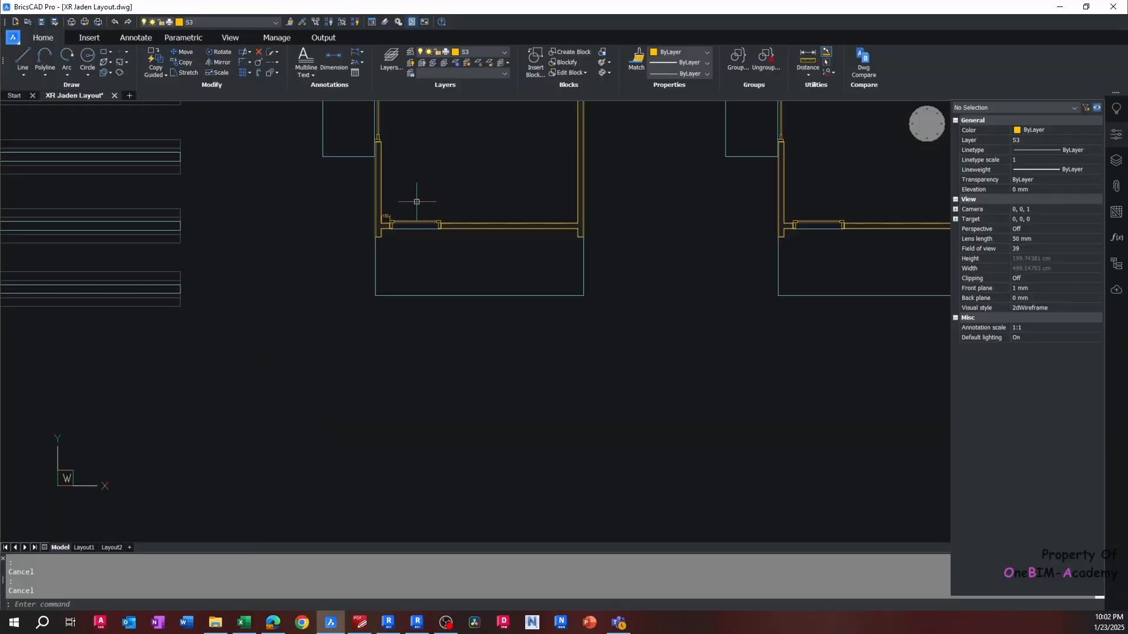
scroll(411, 176, "down", 5)
scroll(412, 223, "up", 2)
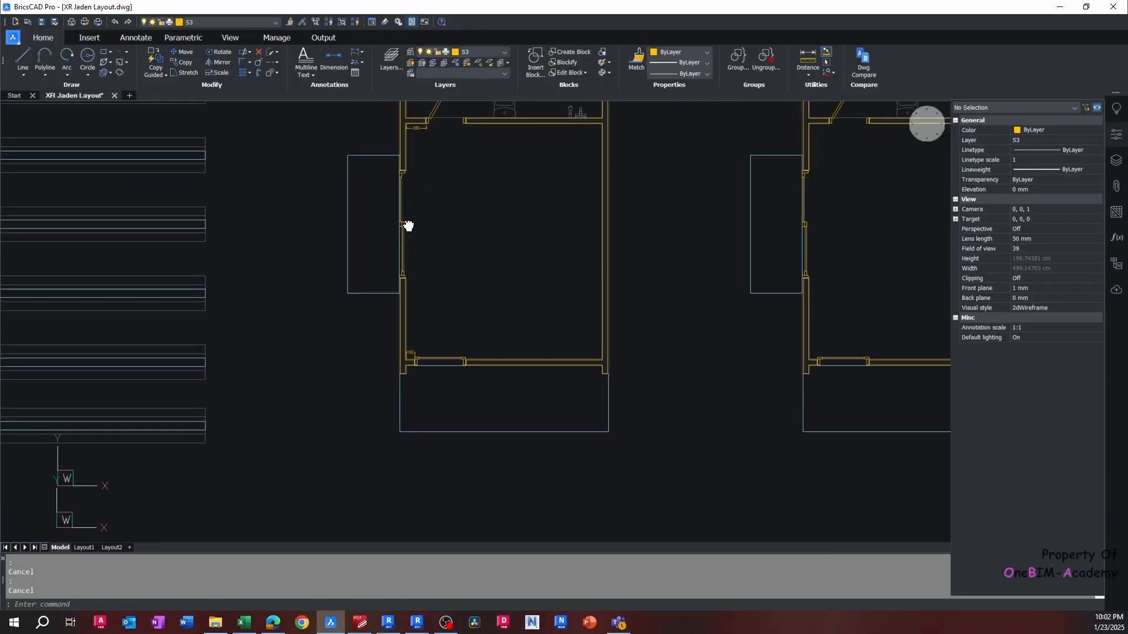
key("Return")
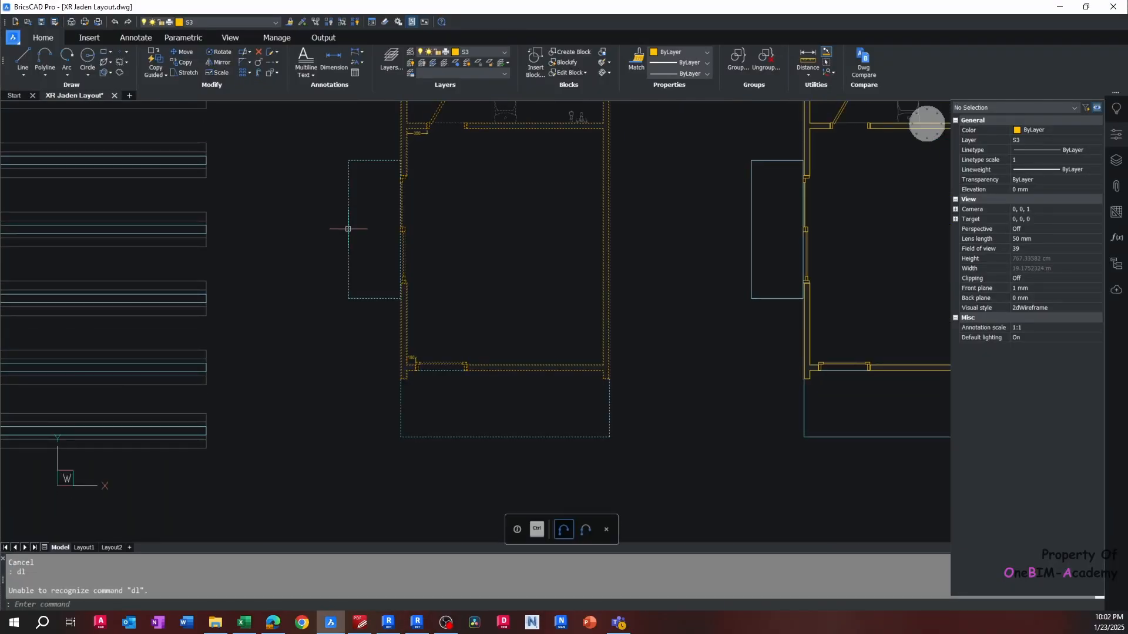
type("l")
key("Return")
left_click(348, 229)
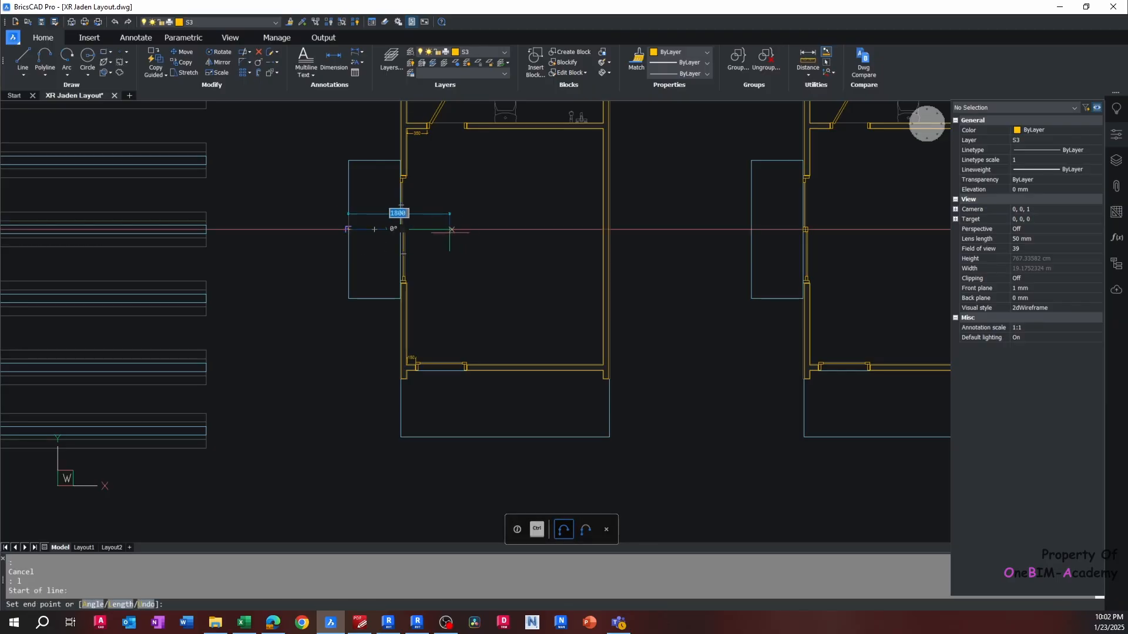
scroll(475, 221, "up", 5)
key("F8")
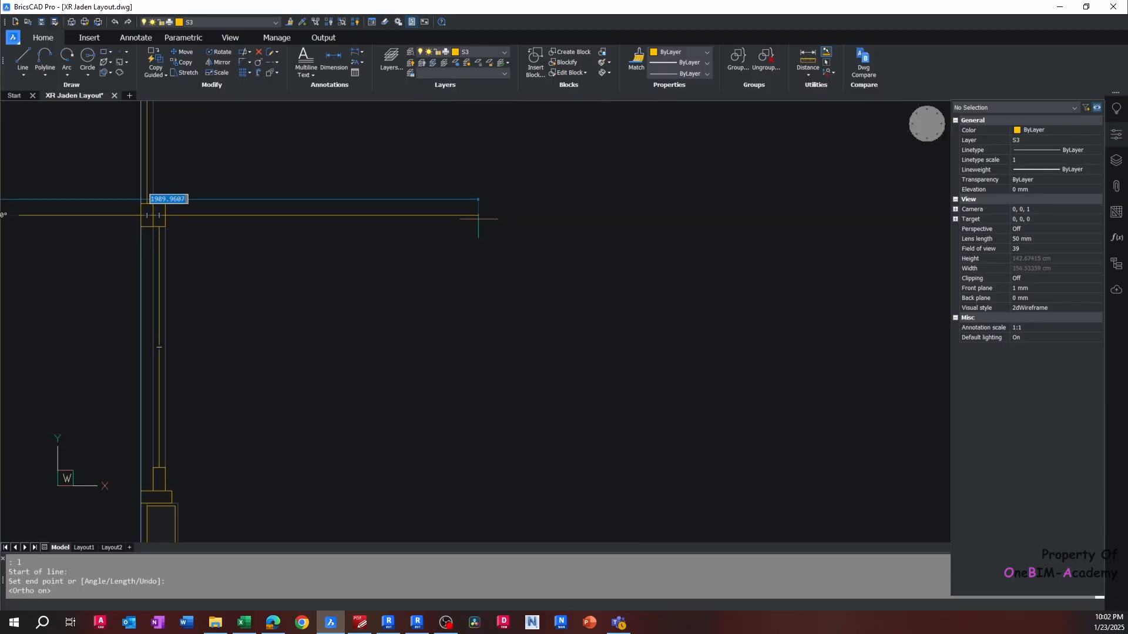
key("Escape")
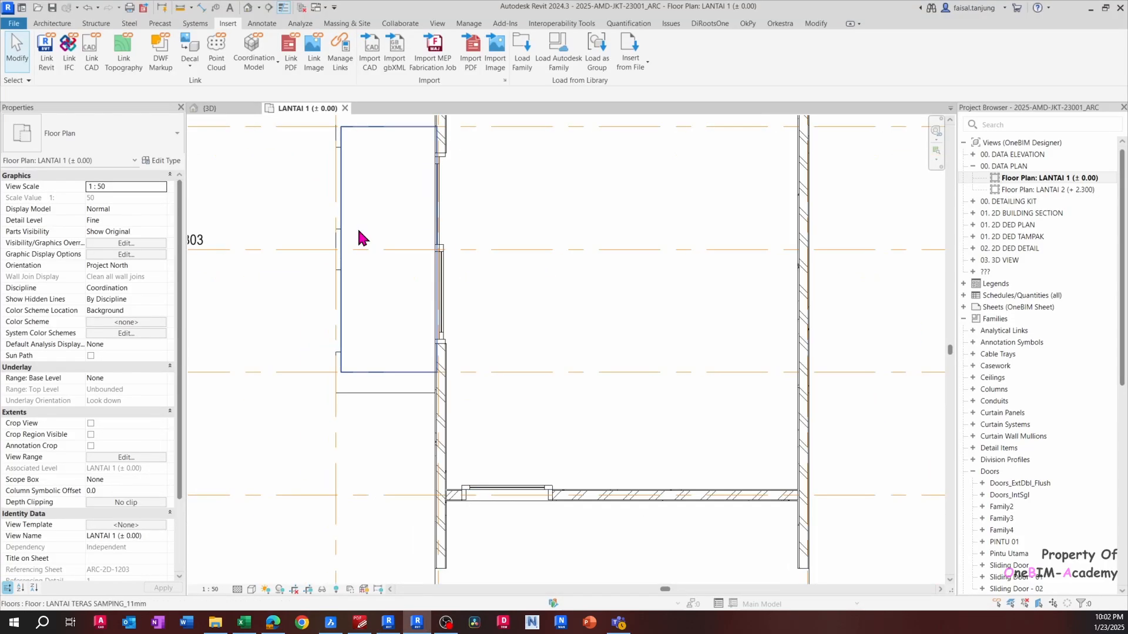
Switch to Revit and temporarily isolate the side terrace floor and its double sliding door in the LANTAI 1 plan
scroll(412, 256, "up", 2)
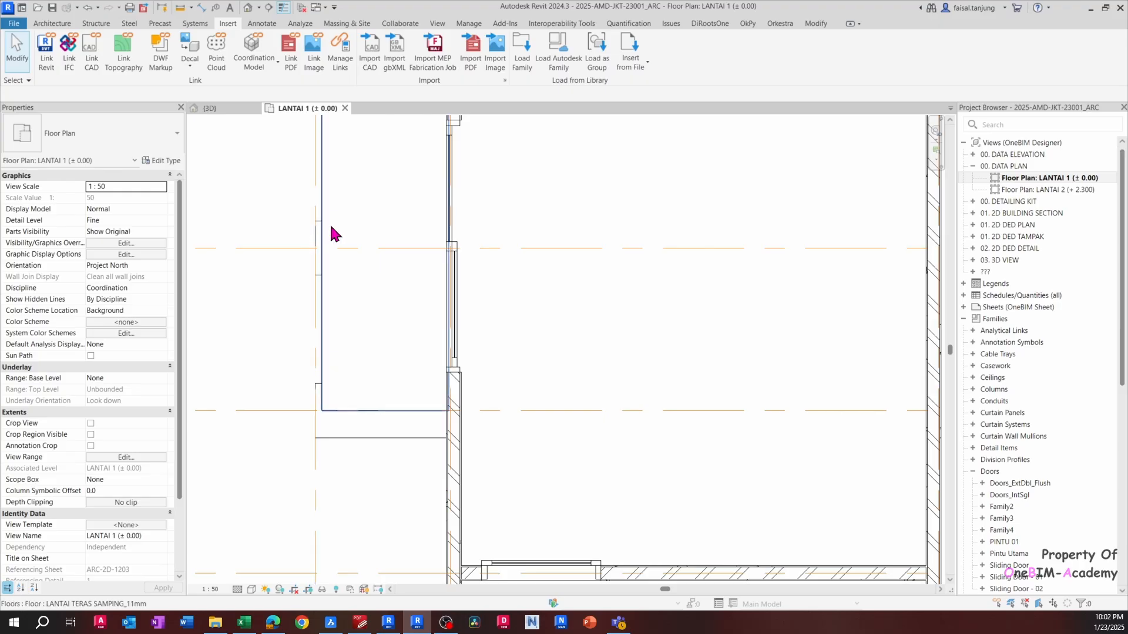
left_click(335, 232)
middle_click_drag(355, 196, 390, 338)
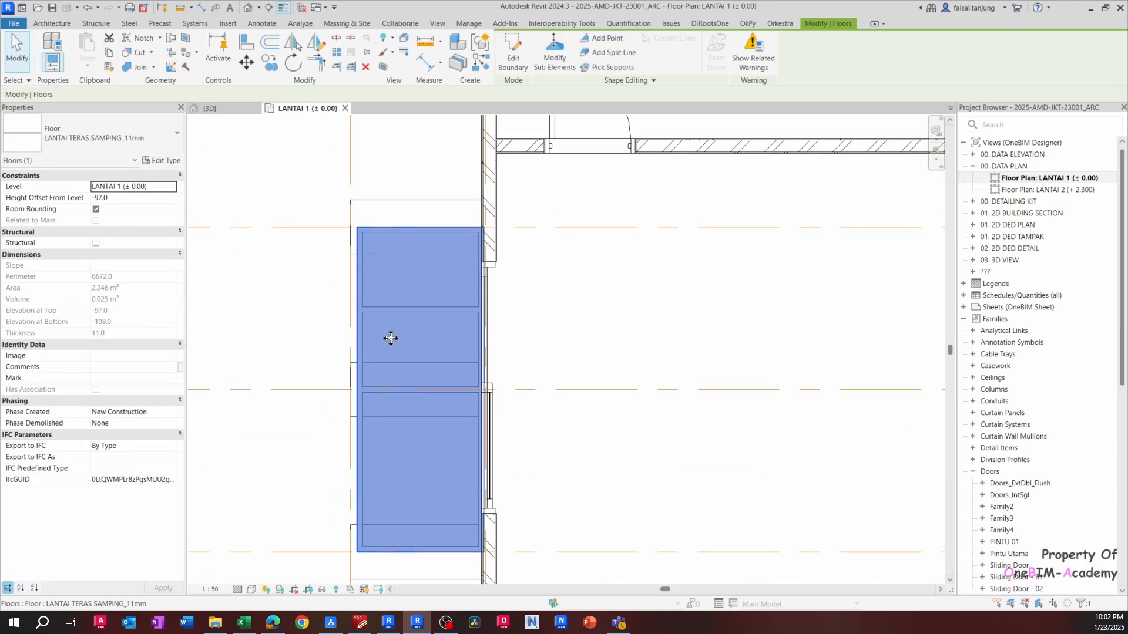
left_click(486, 295, "ctrl")
right_click(486, 296)
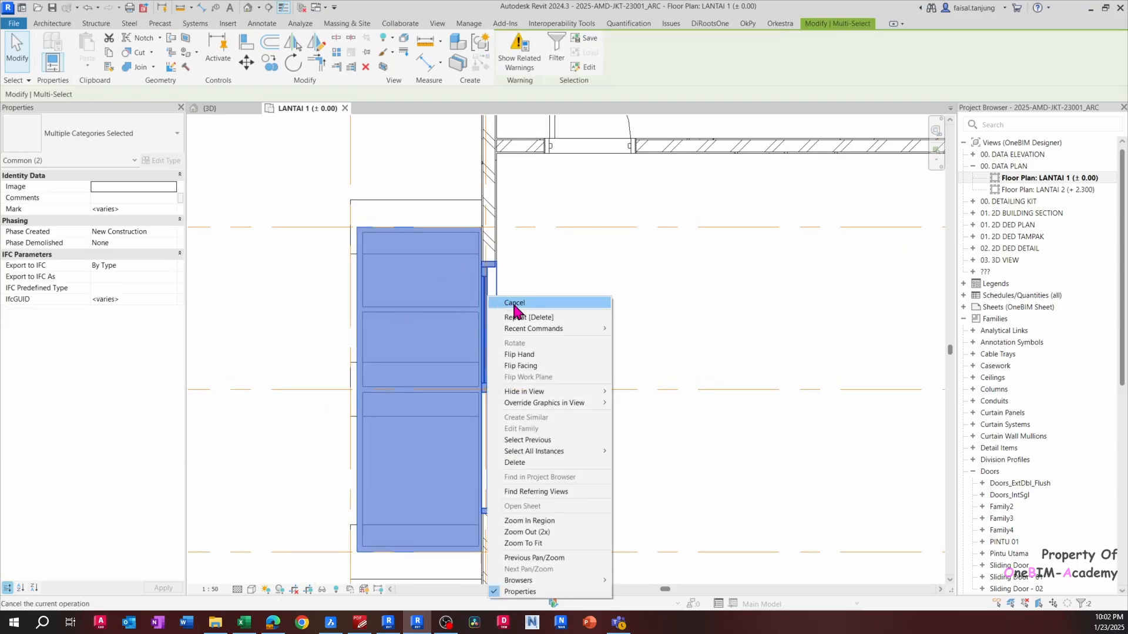
left_click(446, 493)
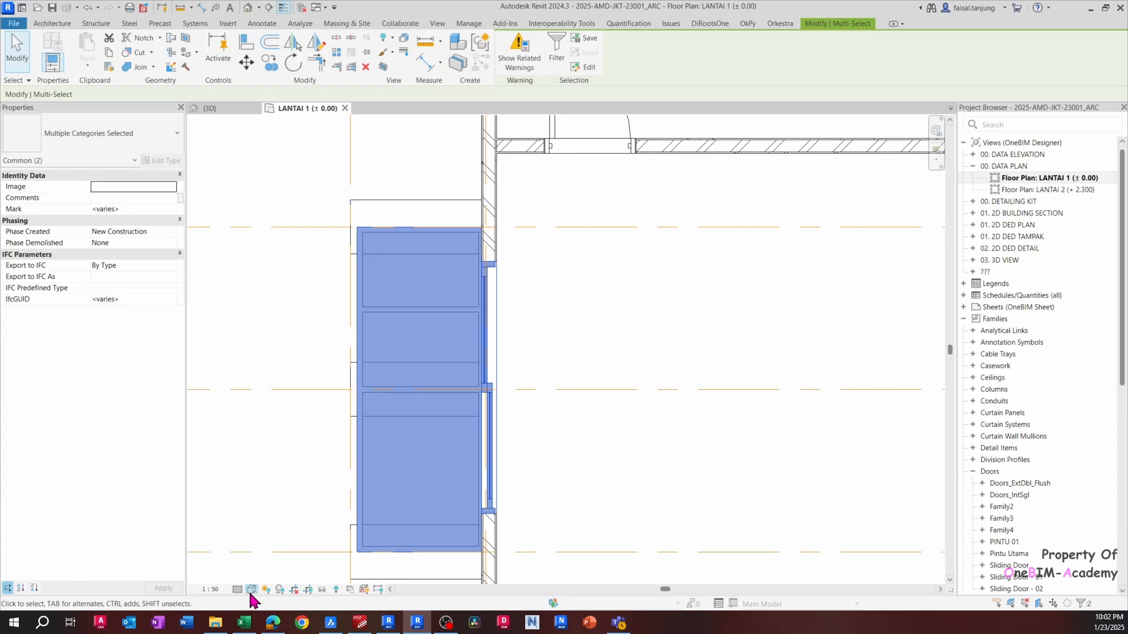
left_click(321, 590)
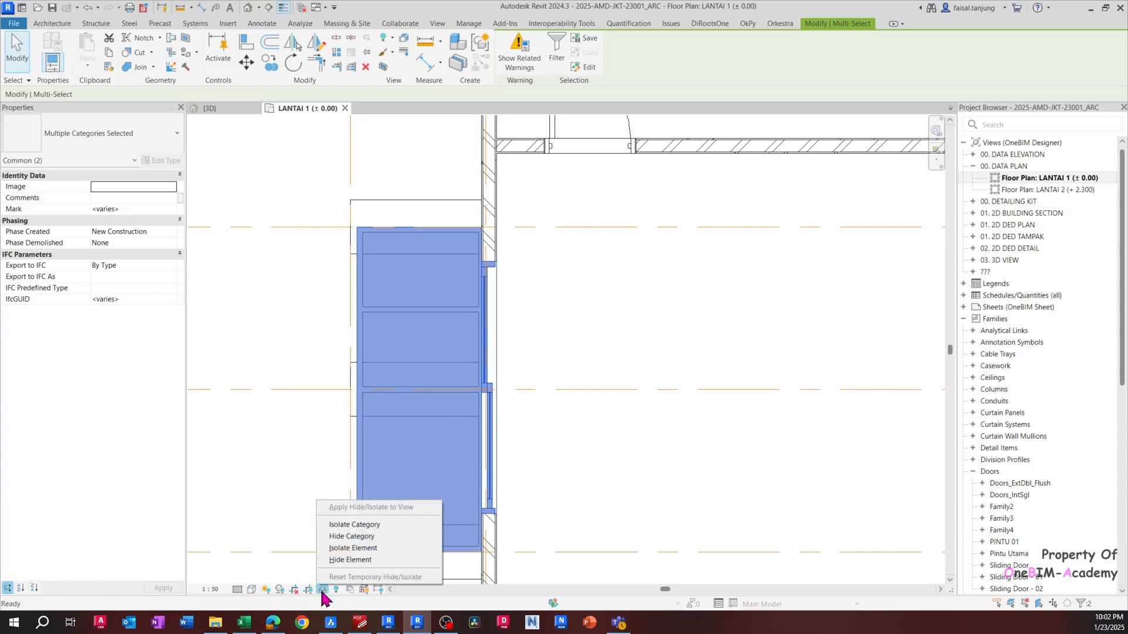
left_click(347, 561)
left_click(321, 589)
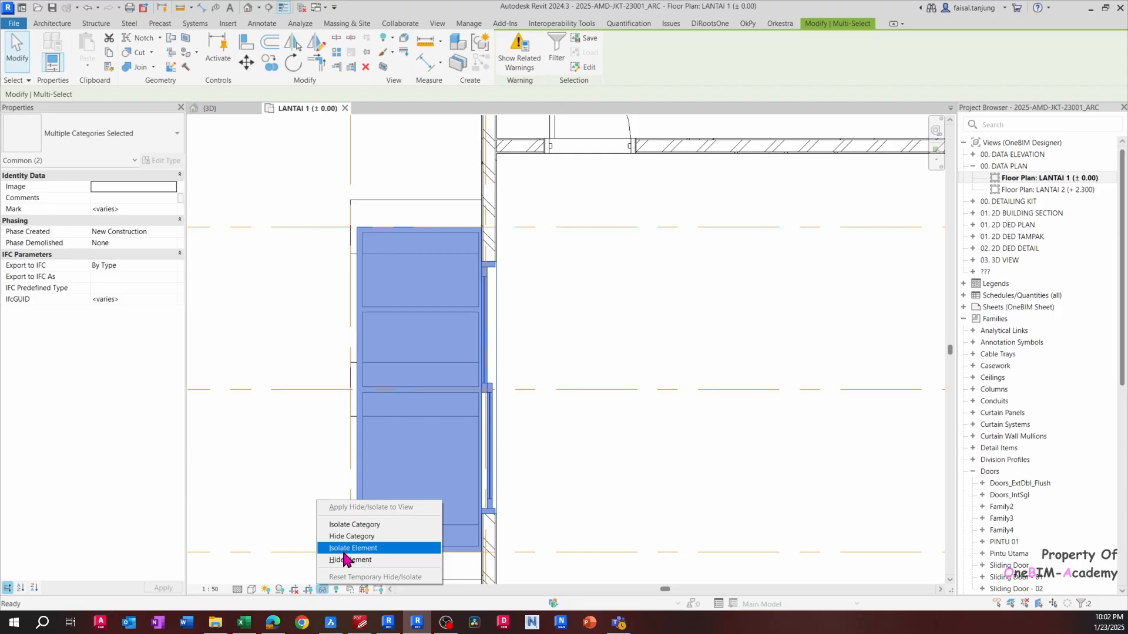
left_click(344, 550)
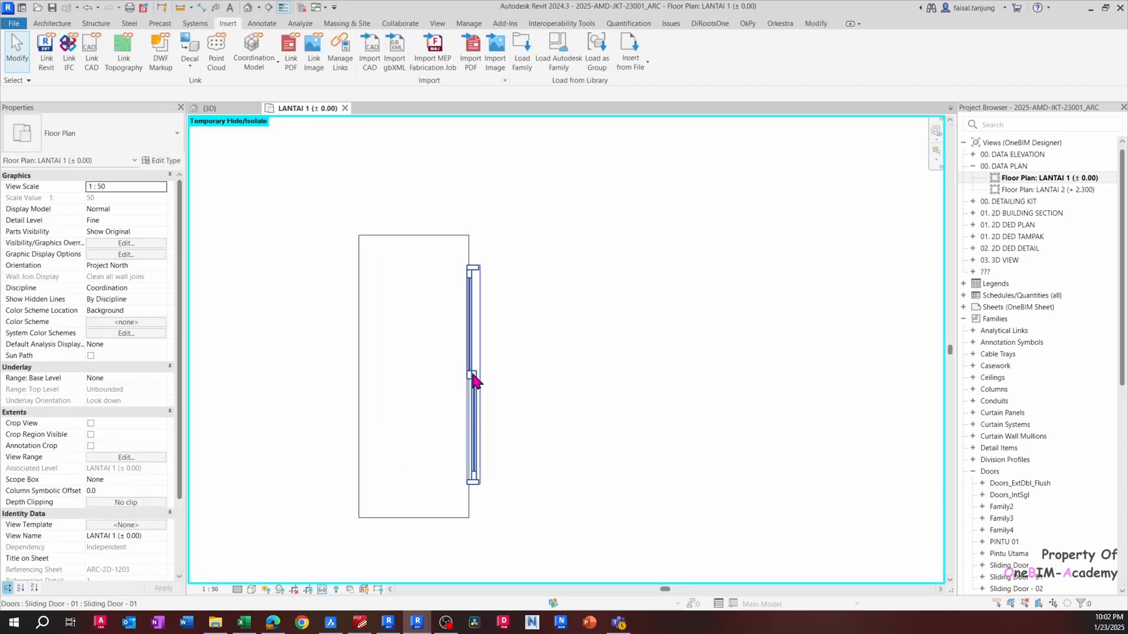
Draw a horizontal detail line about 2600 mm long from the midpoint of the terrace's outer edge across the sliding door
key("d")
key("l")
left_click(261, 24)
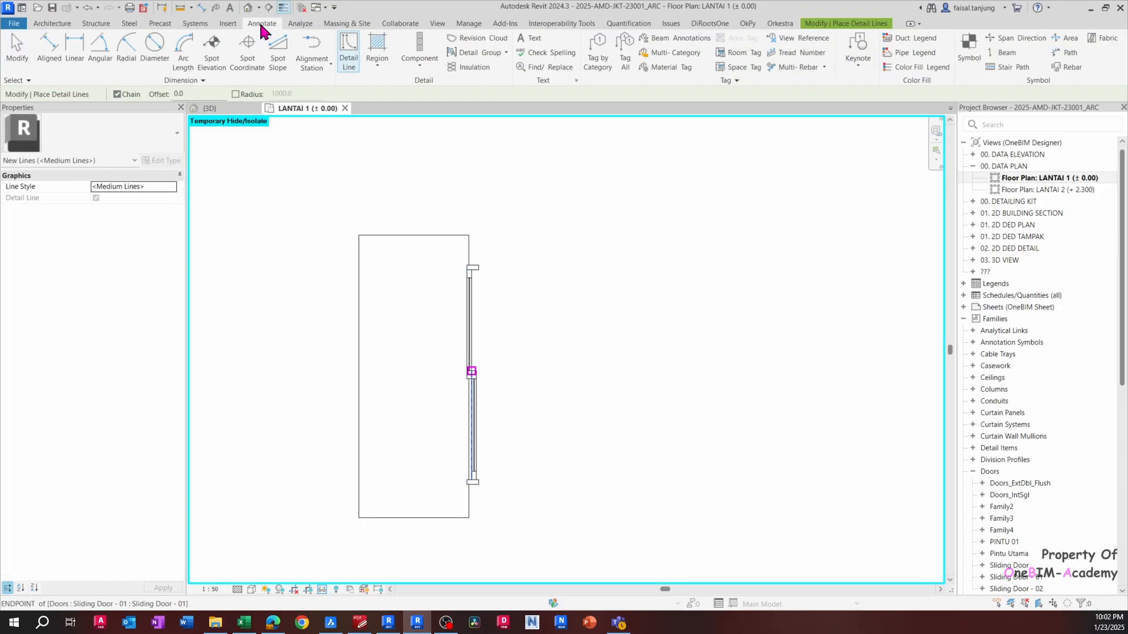
left_click(358, 377)
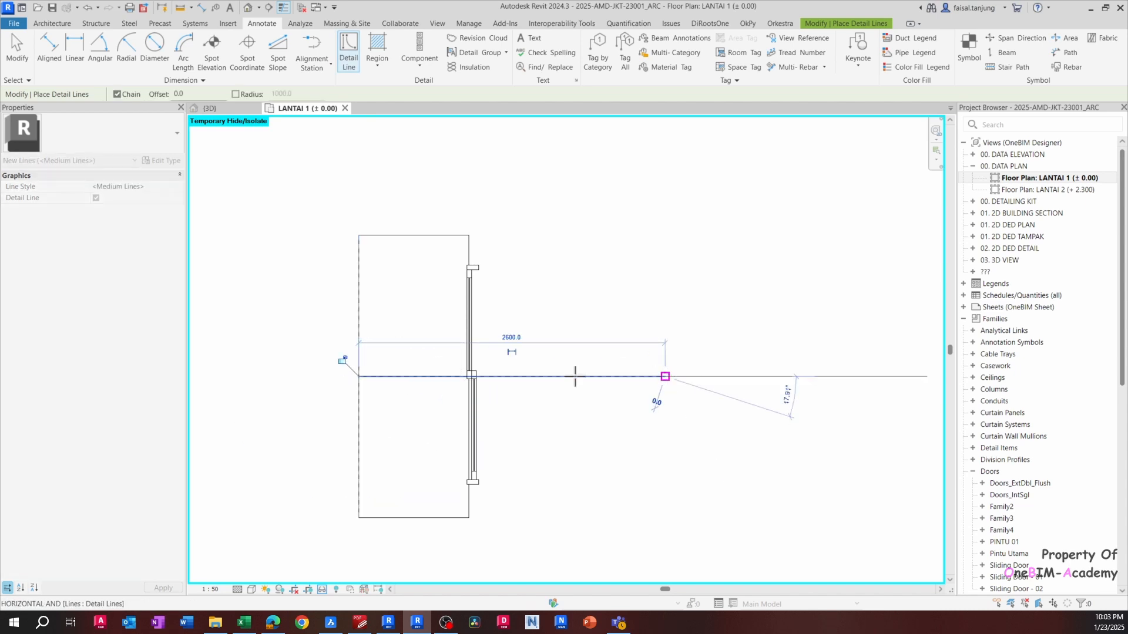
key("Escape")
key("Escape")
scroll(520, 377, "up", 4)
double_click(385, 386)
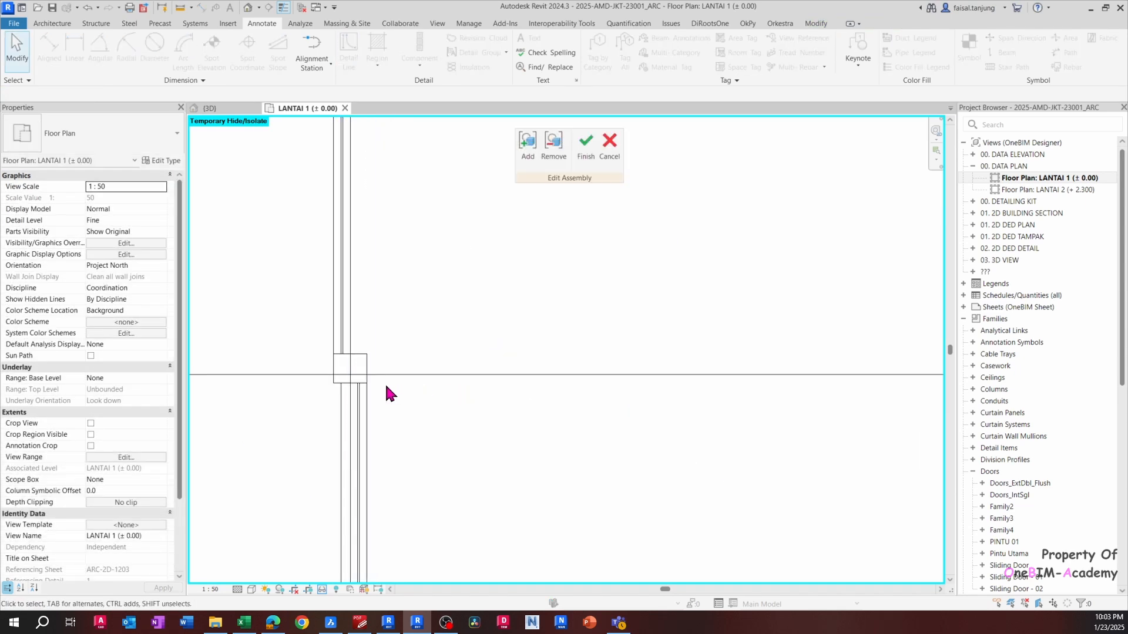
middle_click_drag(386, 388, 478, 371)
left_click(609, 156)
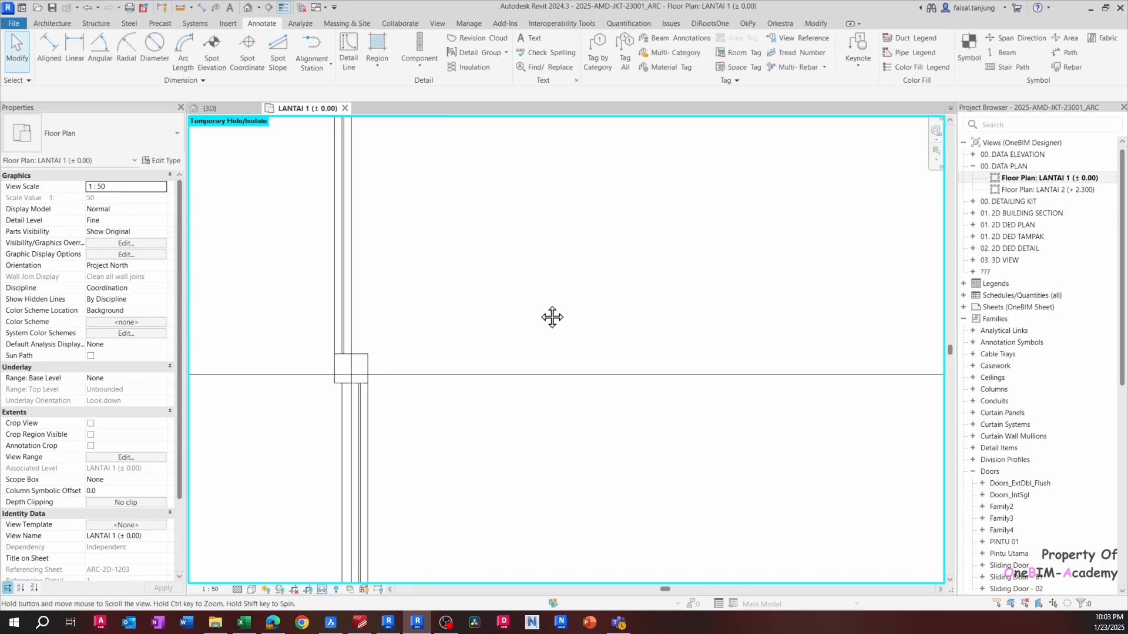
key("a")
key("l")
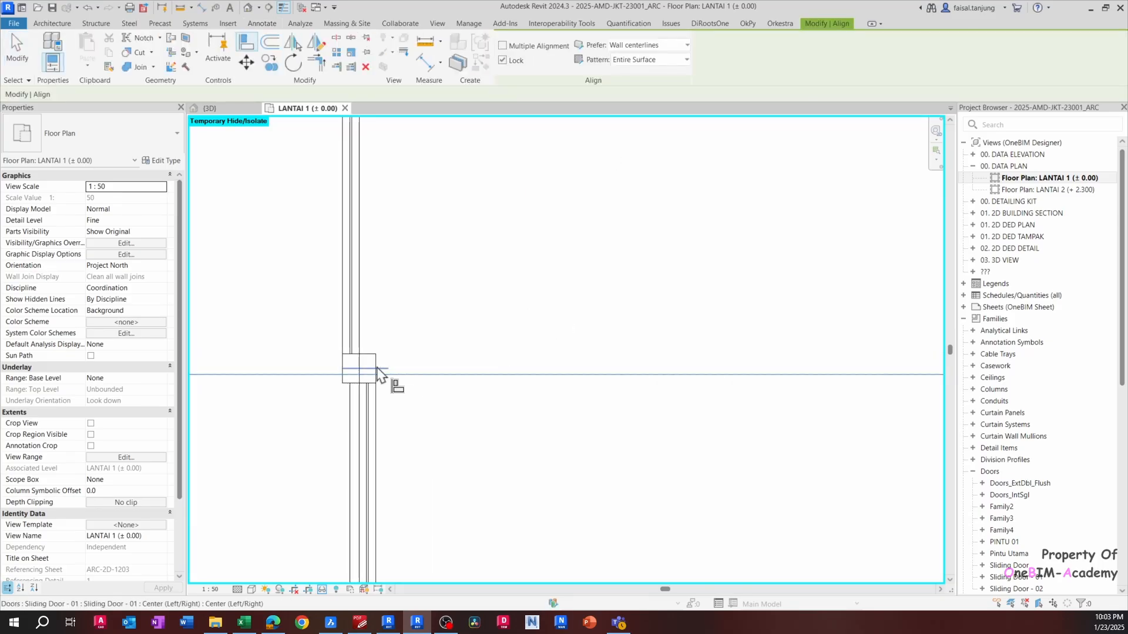
key("Escape")
key("Escape")
Delete the detail line and reset the temporary element isolation
scroll(406, 345, "down", 4)
left_click(434, 353)
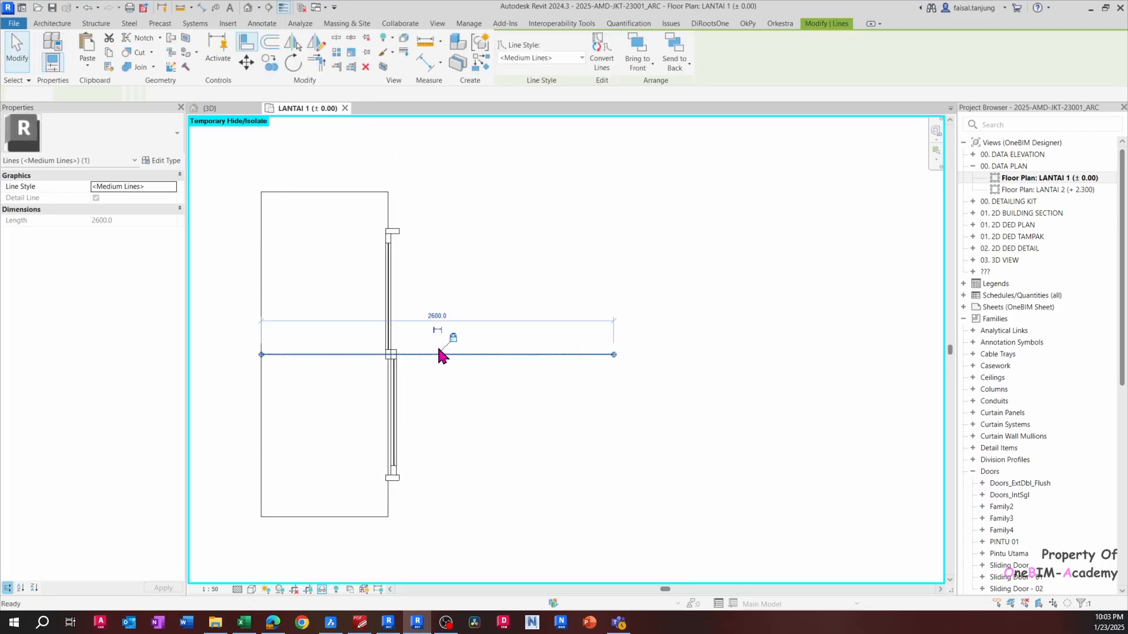
key("Delete")
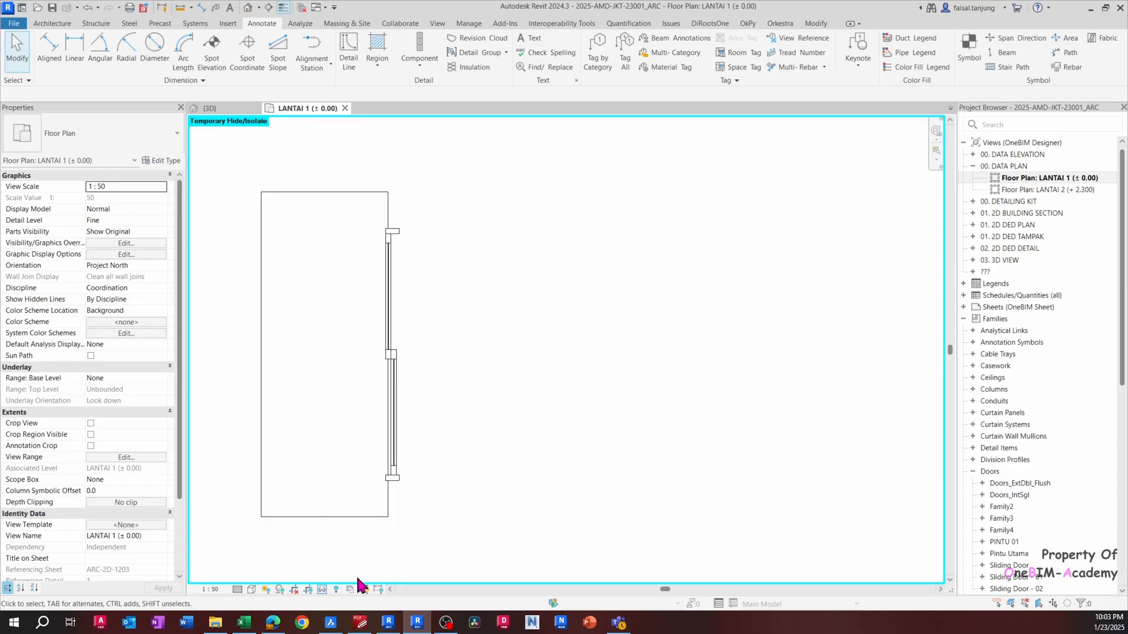
left_click(323, 590)
left_click(343, 577)
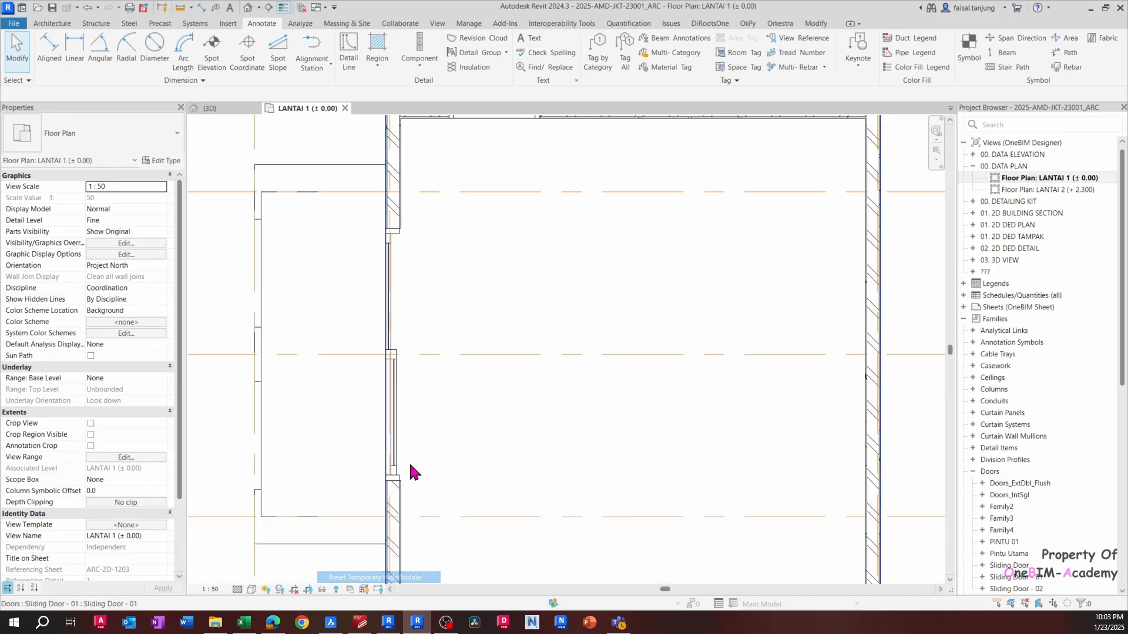
Open the 3D view and examine the side and front sliding doors on the building's exterior
scroll(474, 381, "down", 3)
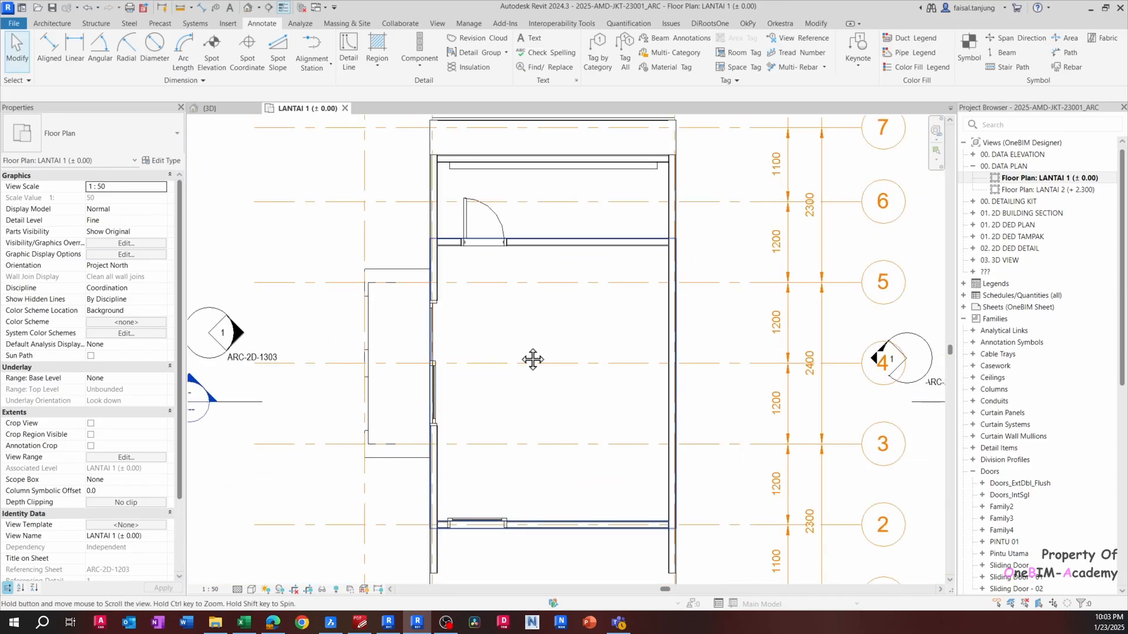
left_click(225, 112)
middle_click_drag(499, 242, 541, 502, "shift")
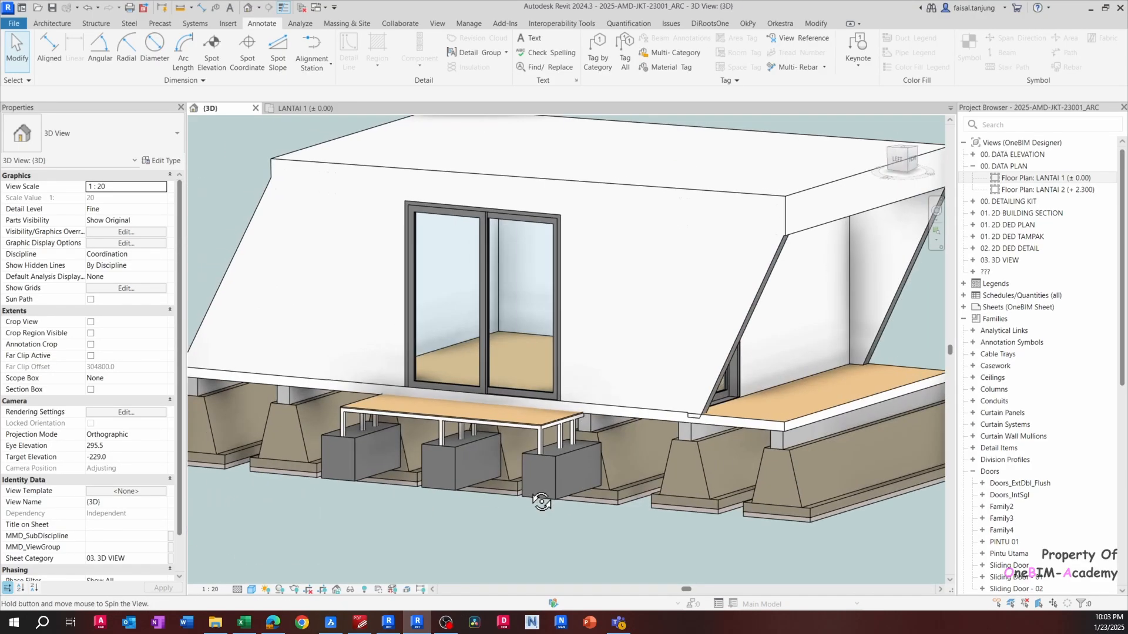
scroll(502, 404, "down", 4)
middle_click_drag(617, 371, 693, 358, "shift")
scroll(593, 367, "up", 1)
left_click(641, 371)
scroll(478, 324, "up", 1)
left_click(466, 322)
middle_click_drag(464, 322, 547, 512, "shift")
scroll(547, 512, "down", 2)
middle_click_drag(547, 512, 481, 182, "shift")
scroll(510, 365, "up", 2)
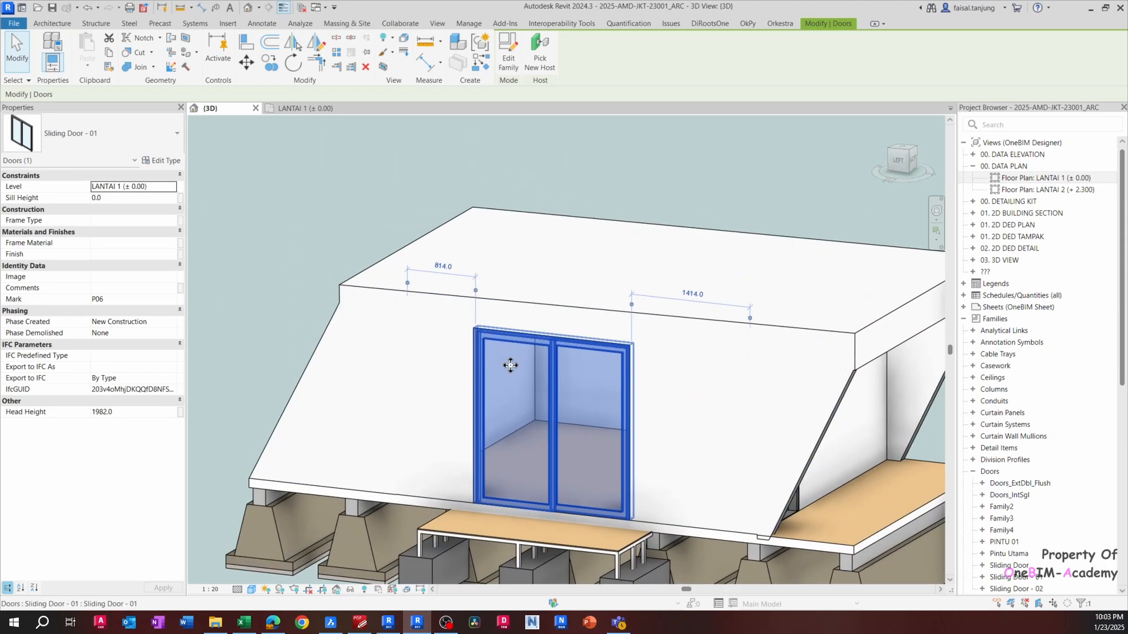
middle_click_drag(540, 378, 429, 270)
key("Escape")
scroll(470, 288, "down", 2)
Create a section box around the building and lower its top below the roof to expose the interior
left_click_drag(320, 203, 742, 435)
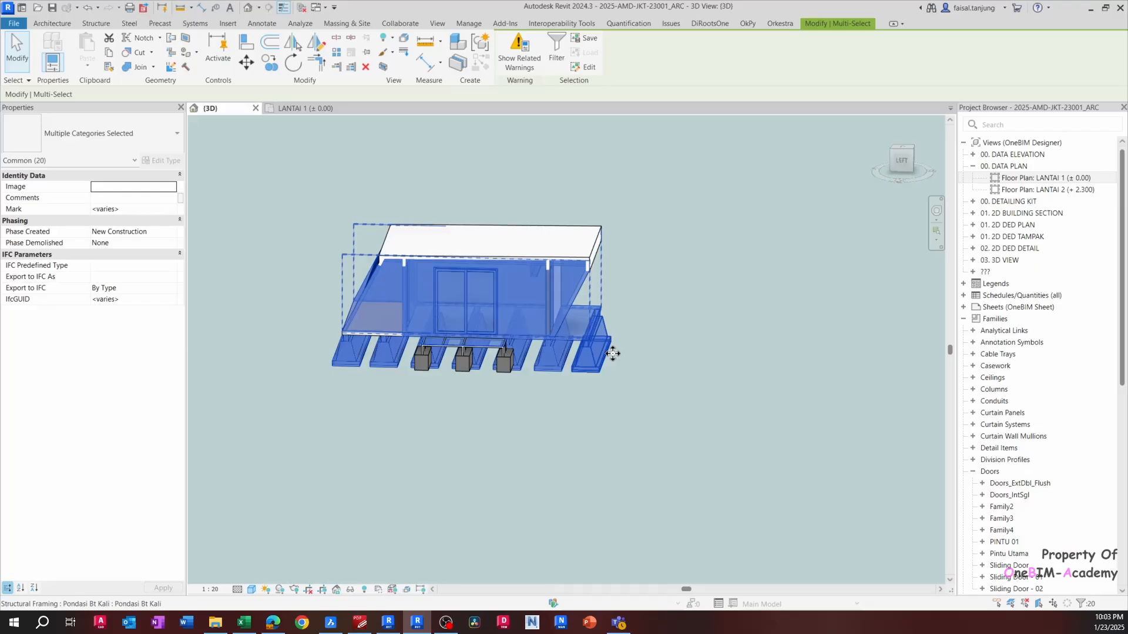
key("b")
key("x")
key("Escape")
scroll(437, 143, "down", 2)
left_click(452, 147)
middle_click_drag(453, 147, 540, 192, "shift")
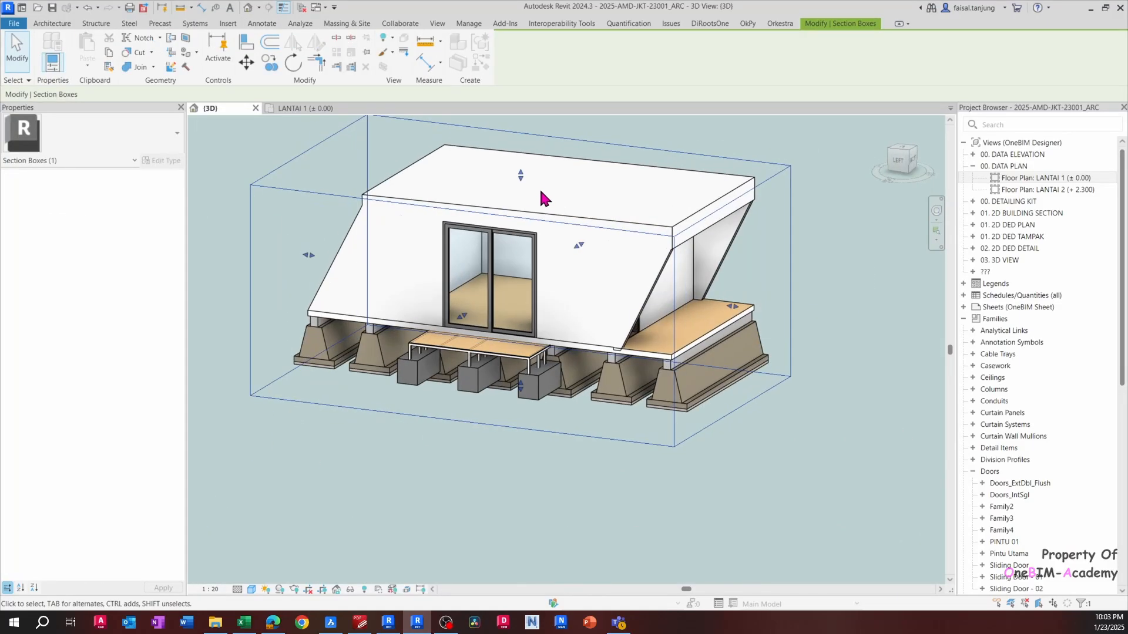
left_click_drag(522, 179, 525, 239)
middle_click_drag(602, 274, 519, 272, "shift")
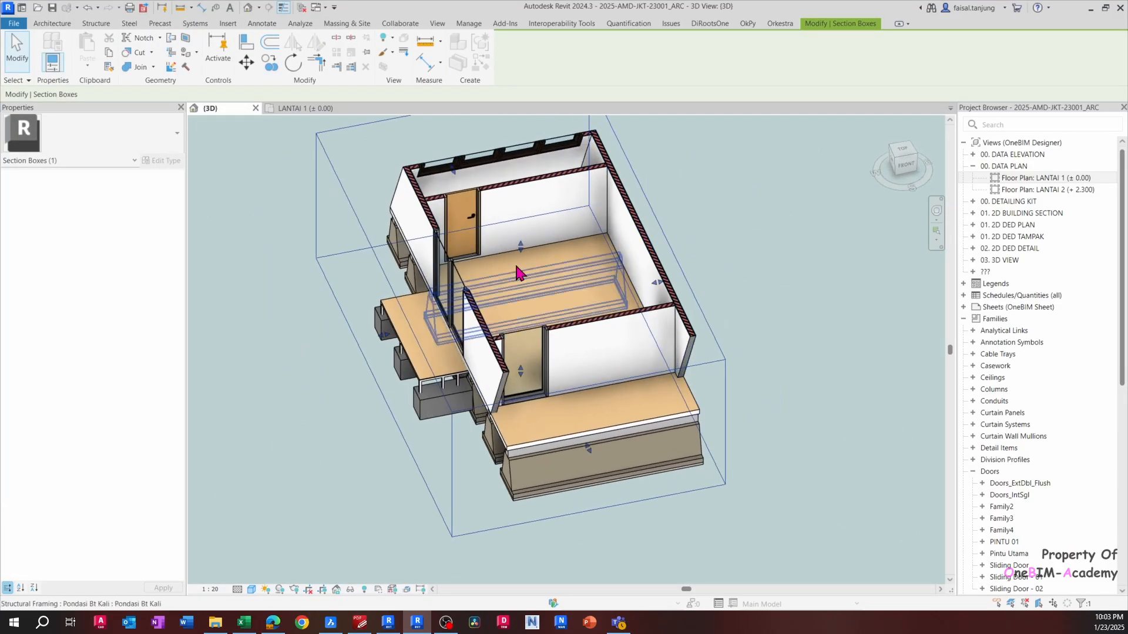
Lower the section box's top further to cut through the walls and doors, and examine the door positions from inside
key("Escape")
scroll(521, 264, "up", 2)
middle_click_drag(682, 270, 558, 340)
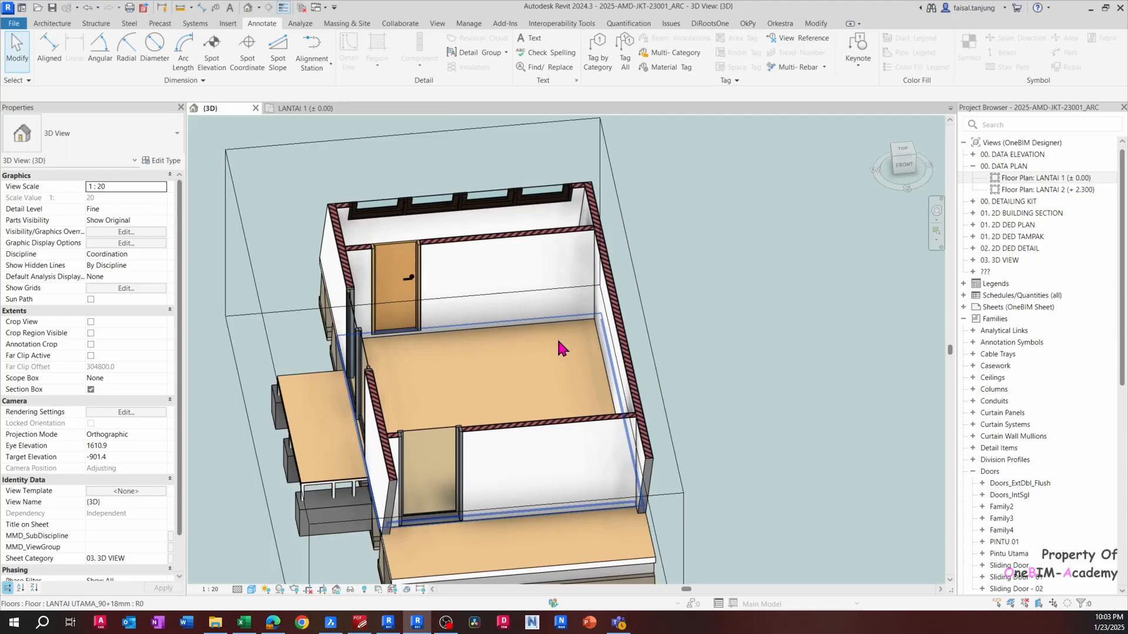
left_click(646, 310)
middle_click_drag(394, 353, 521, 323, "shift")
left_click_drag(457, 310, 454, 340)
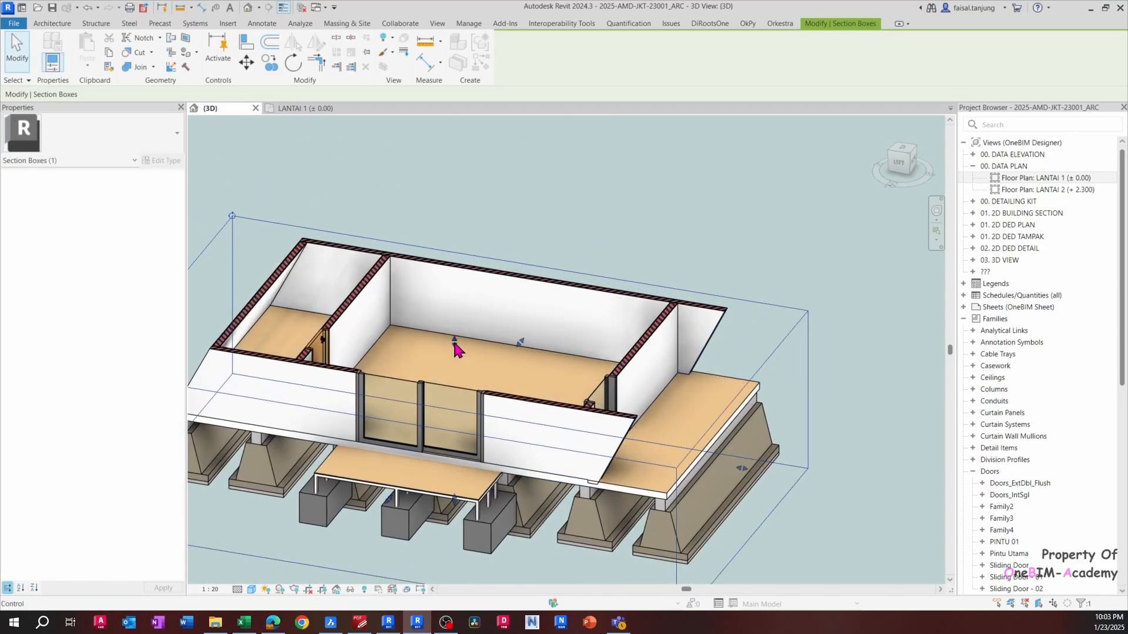
scroll(455, 348, "up", 1)
middle_click_drag(459, 355, 654, 359)
middle_click_drag(653, 359, 703, 355, "shift")
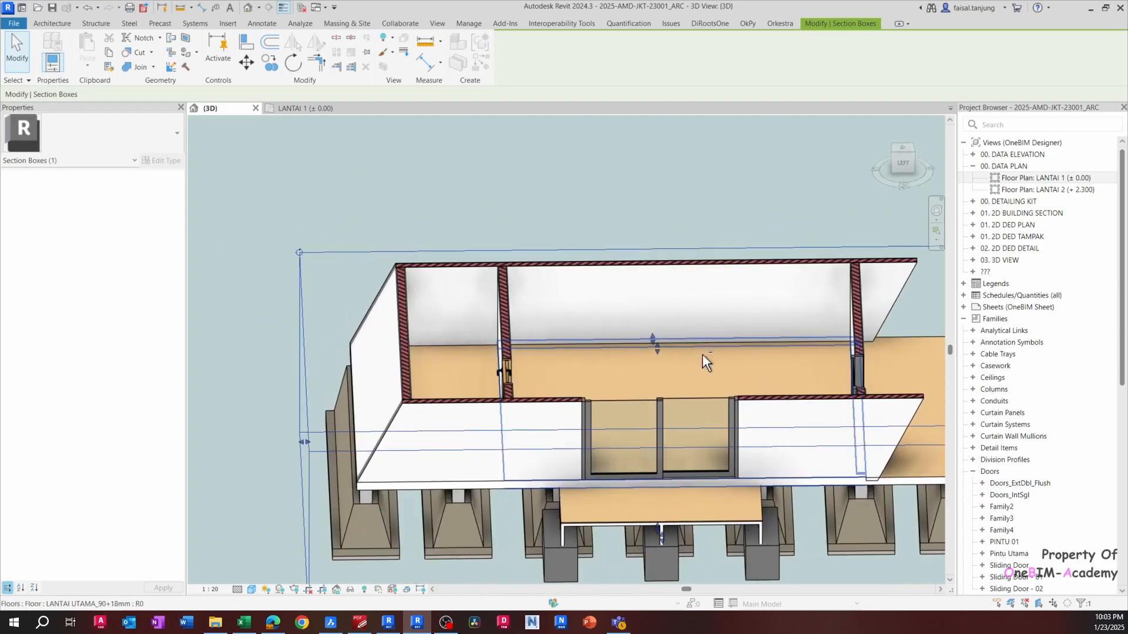
Raise the section box's top back above the roof
scroll(656, 351, "down", 1)
left_click_drag(657, 351, 656, 313)
middle_click_drag(679, 328, 602, 314, "shift")
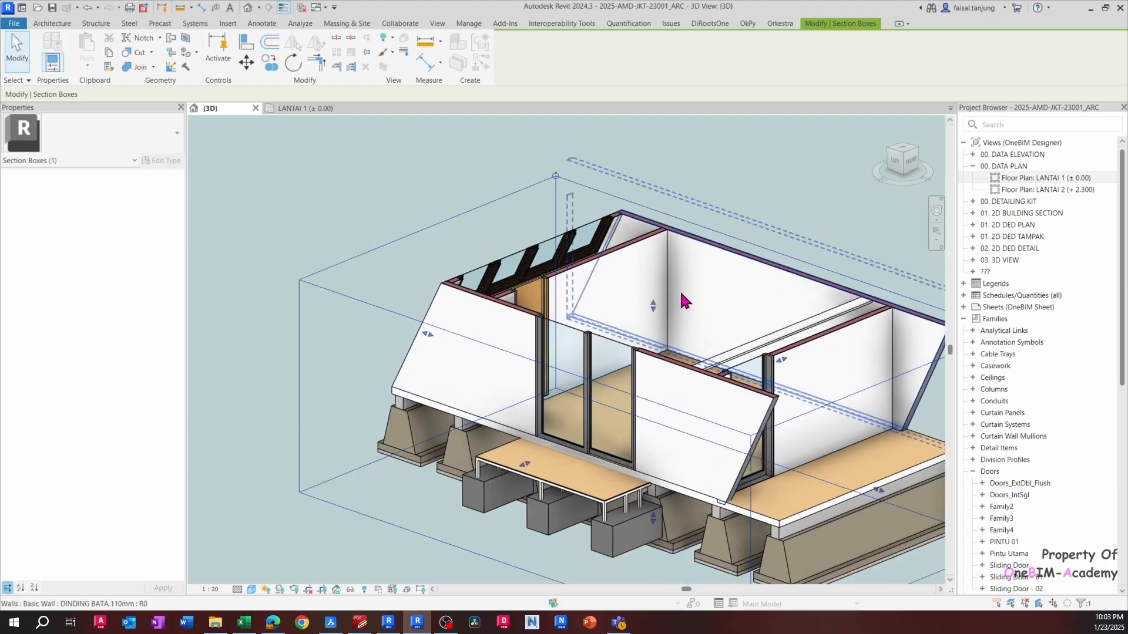
scroll(679, 290, "up", 1)
left_click_drag(645, 304, 646, 265)
scroll(648, 266, "down", 2)
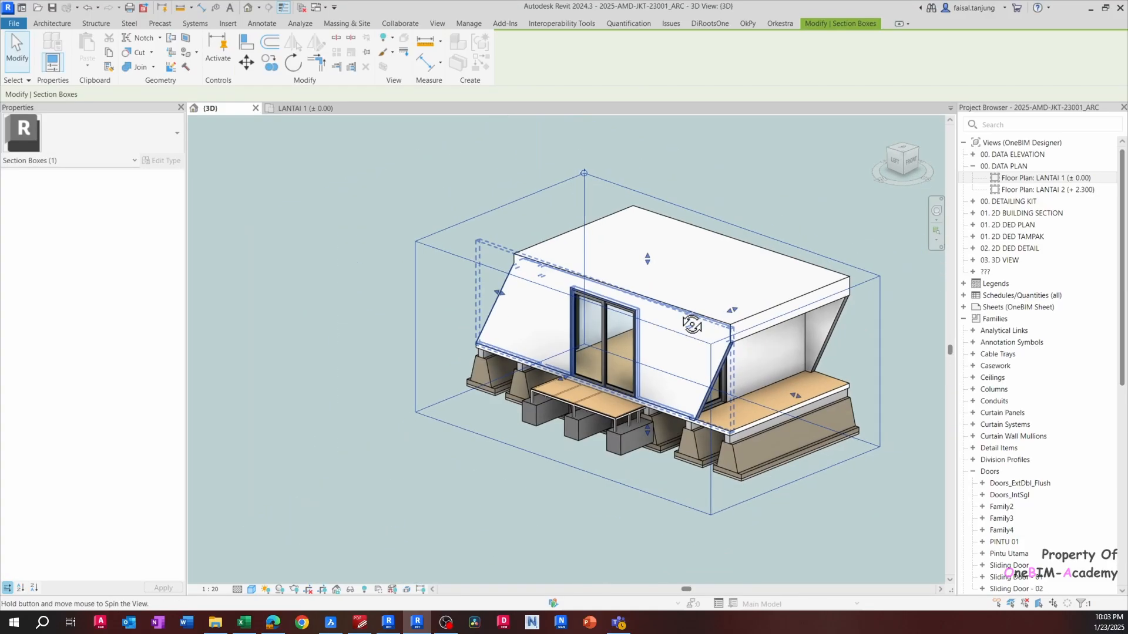
Turn off the 3D view's section box and view the building from its side sliding door
key("Escape")
middle_click_drag(692, 322, 534, 335, "shift")
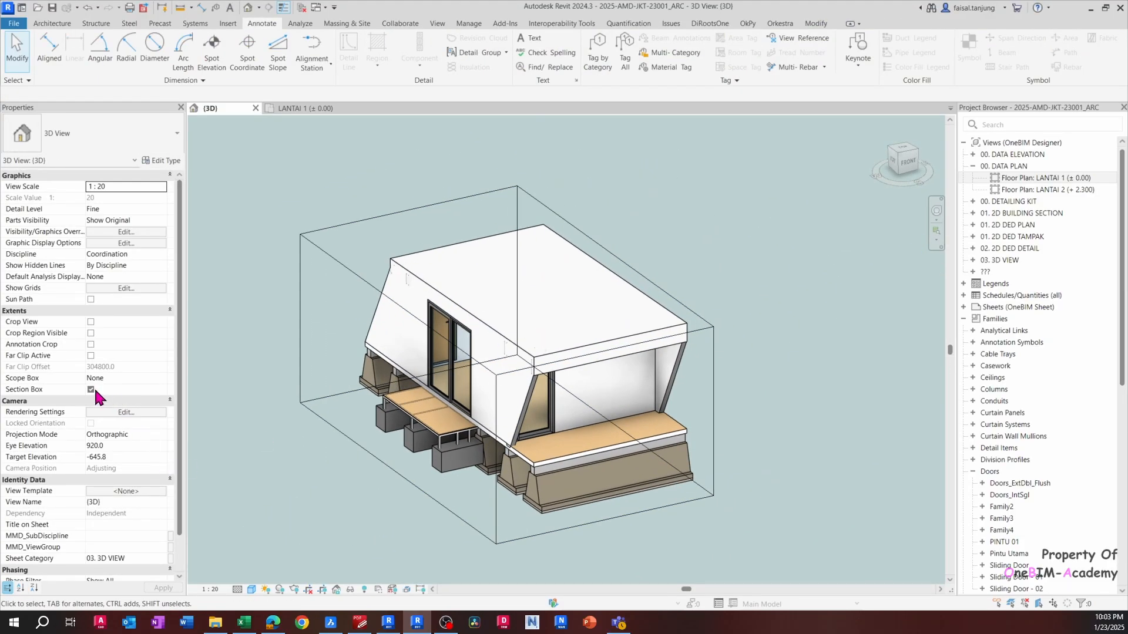
middle_click_drag(376, 366, 465, 372, "shift")
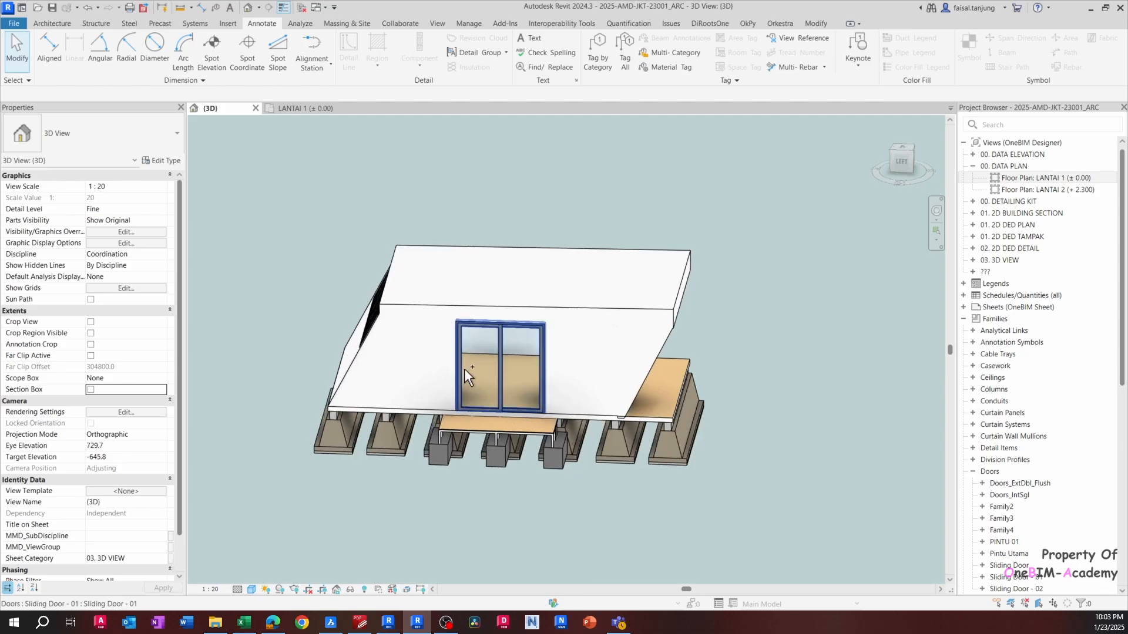
Examine the placed doors from the building's corner, highlighting the terrace sliding door and the interior door together, and clear the selection
scroll(453, 372, "up", 2)
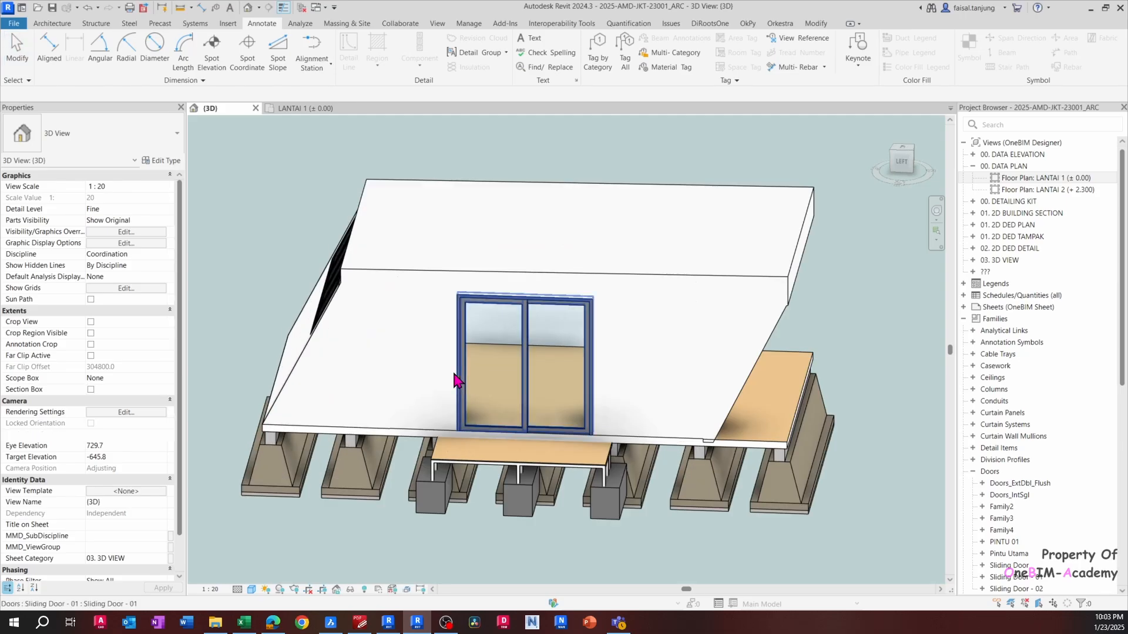
middle_click_drag(425, 357, 549, 368, "shift")
scroll(549, 367, "up", 2)
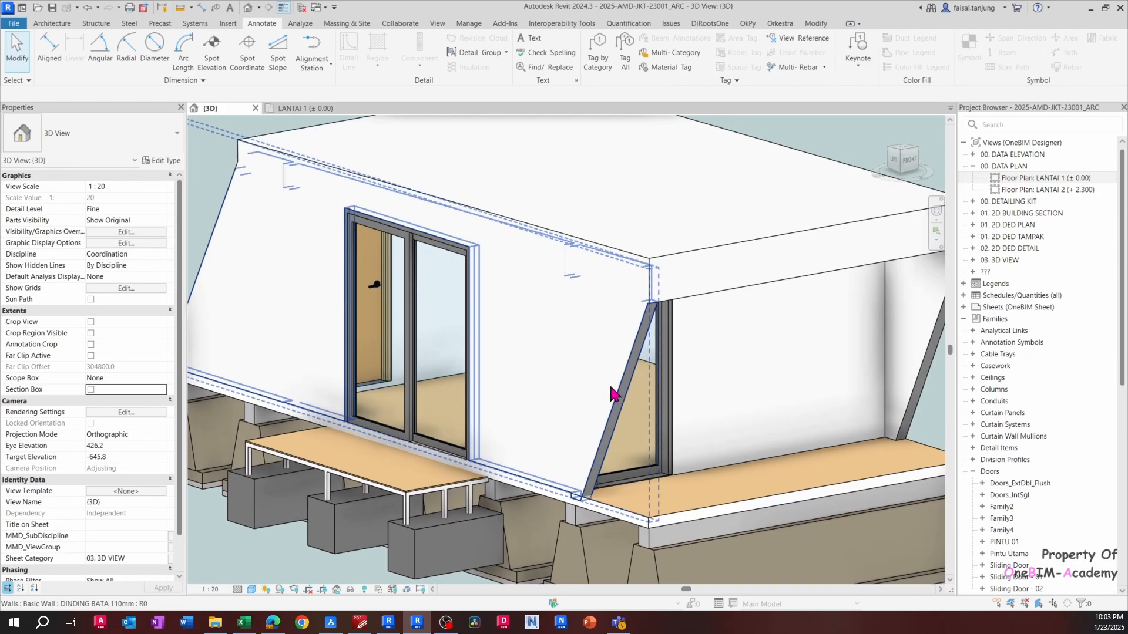
left_click(611, 393)
left_click(379, 299, "ctrl")
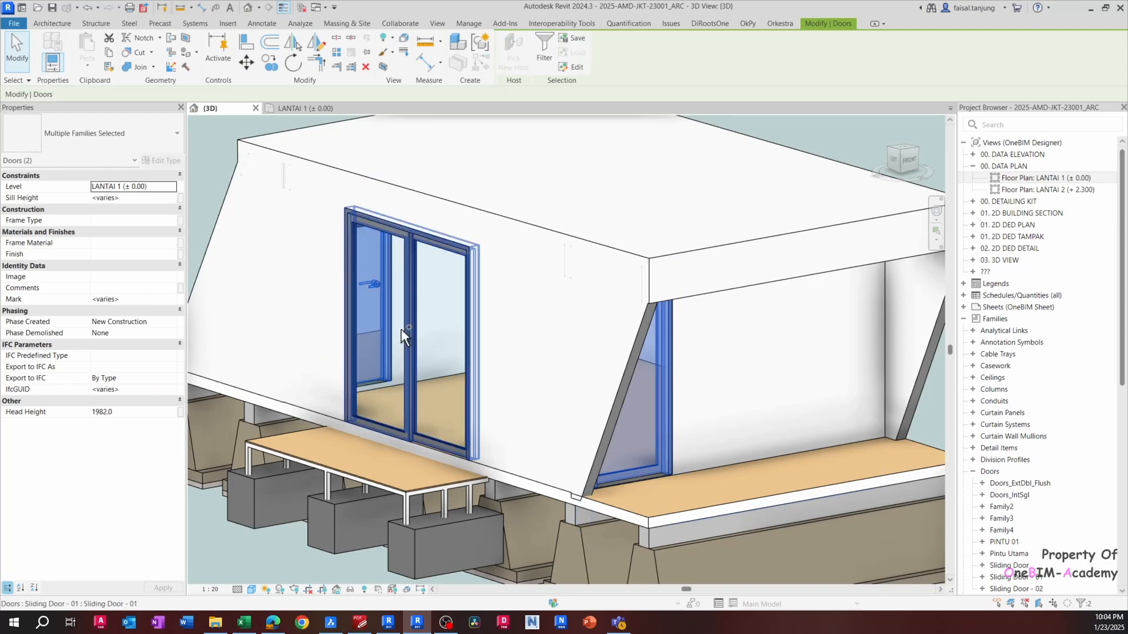
key("Escape")
Switch to the BricsCAD layout drawing and examine the first long building section, including its bathroom and sloped wall
left_click(330, 622)
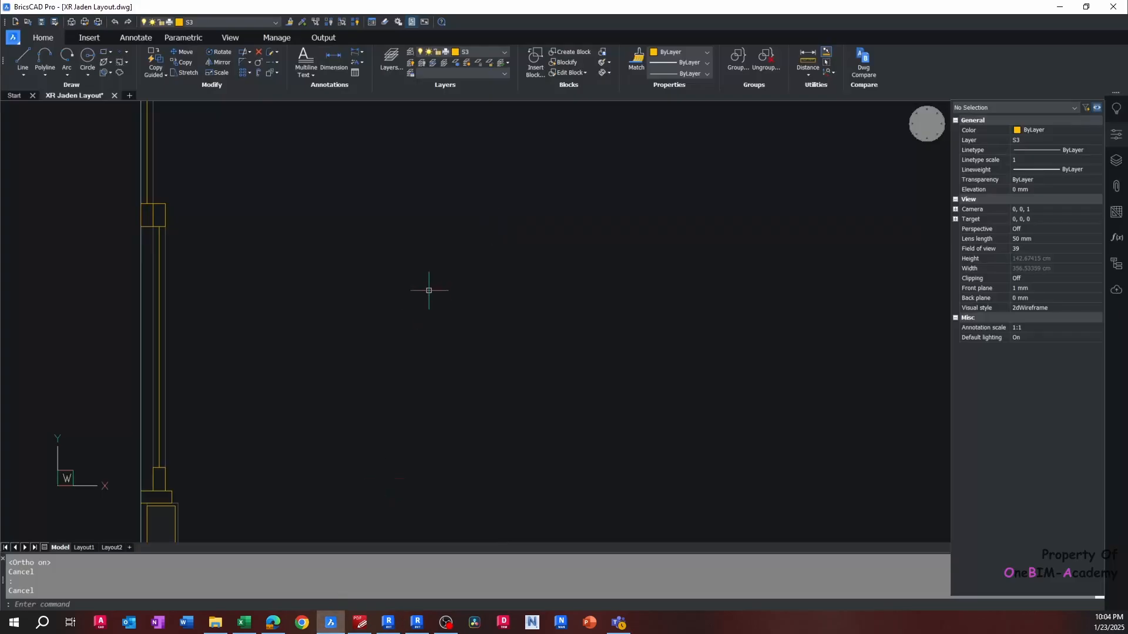
scroll(428, 289, "down", 6)
scroll(495, 288, "up", 2)
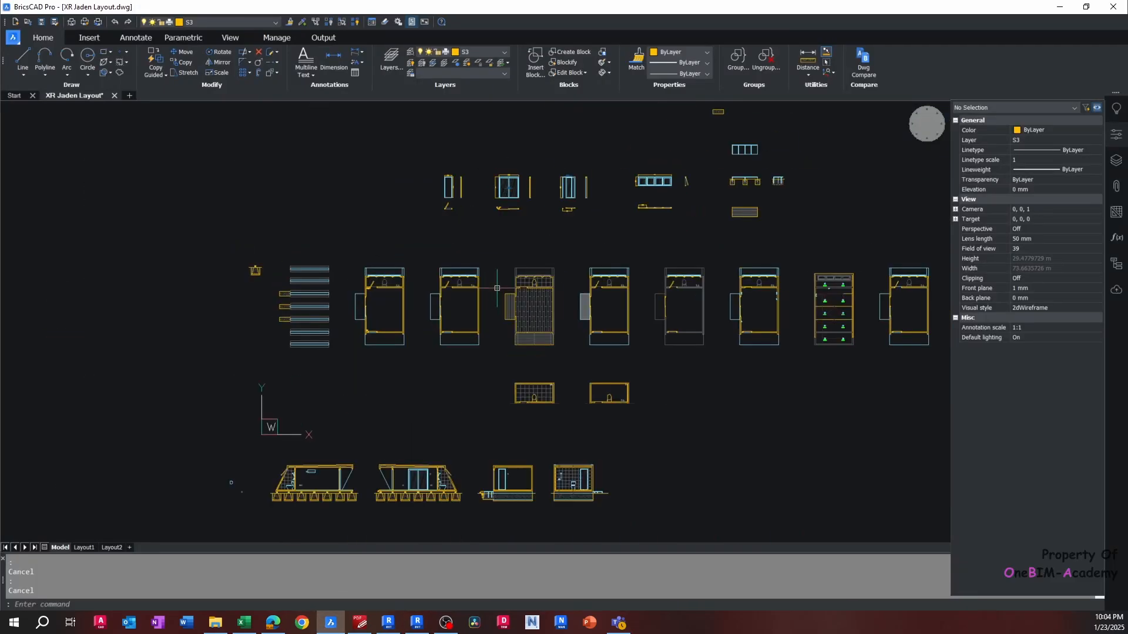
mouse_move(495, 288)
middle_mouse_down()
mouse_move(433, 299)
mouse_move(427, 253)
middle_mouse_up()
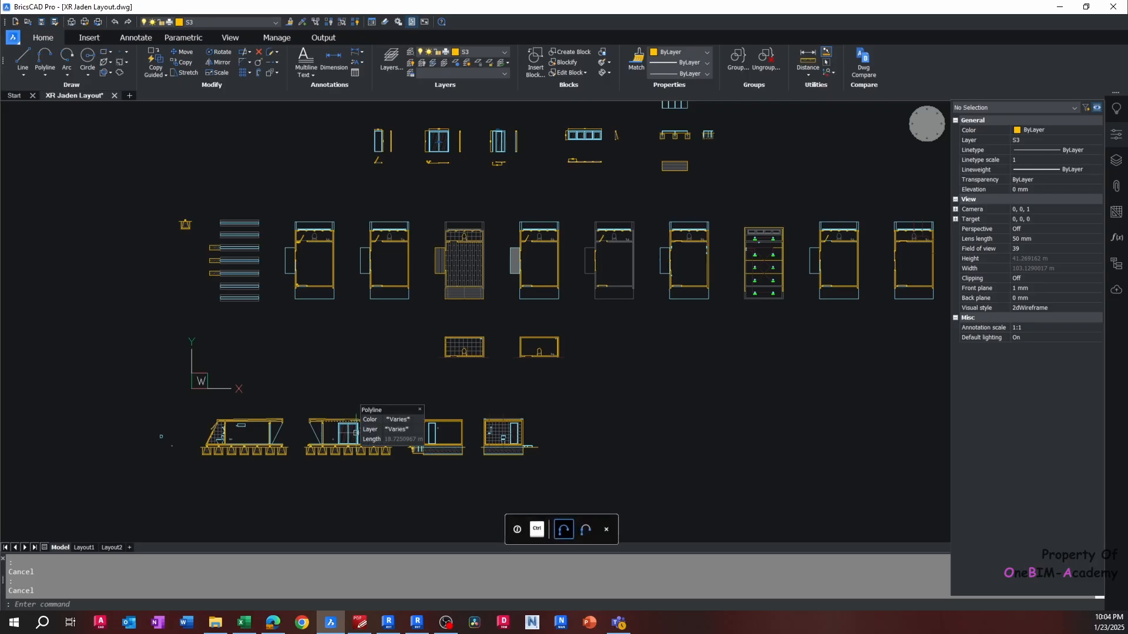
scroll(356, 419, "up", 2)
middle_click_drag(373, 358, 496, 349)
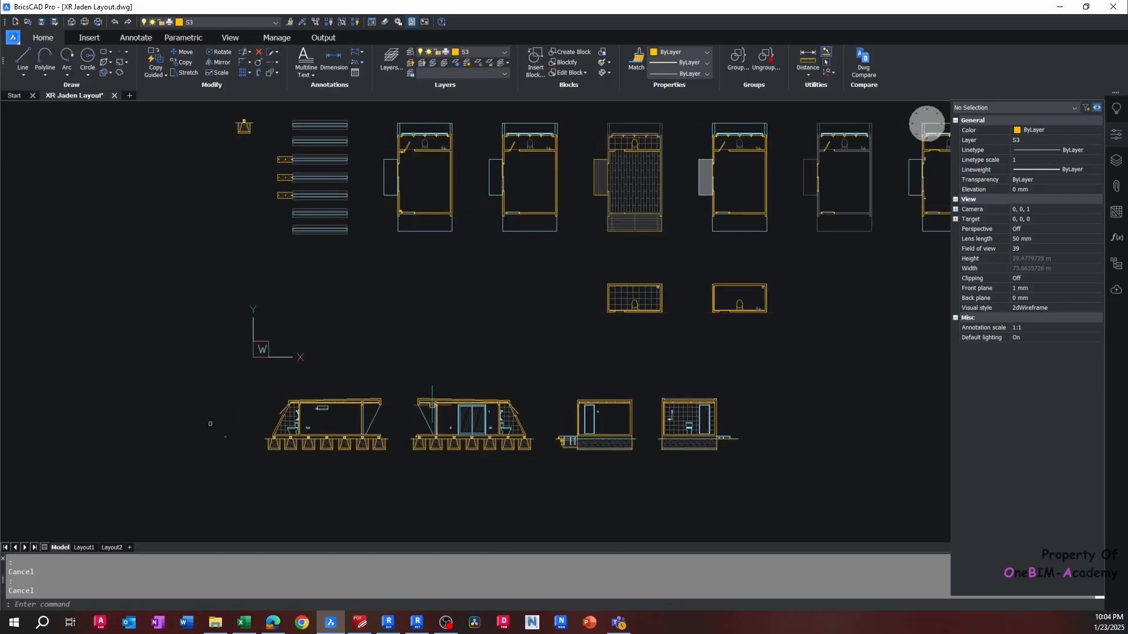
scroll(301, 433, "up", 8)
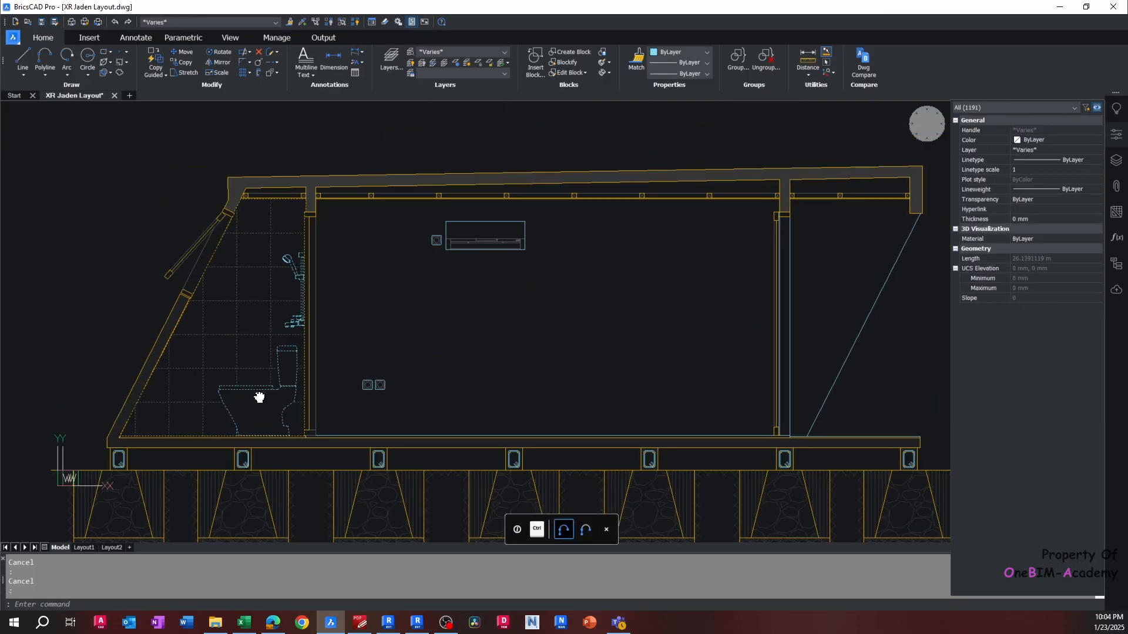
scroll(259, 394, "up", 5)
scroll(358, 358, "down", 3)
scroll(359, 358, "down", 4)
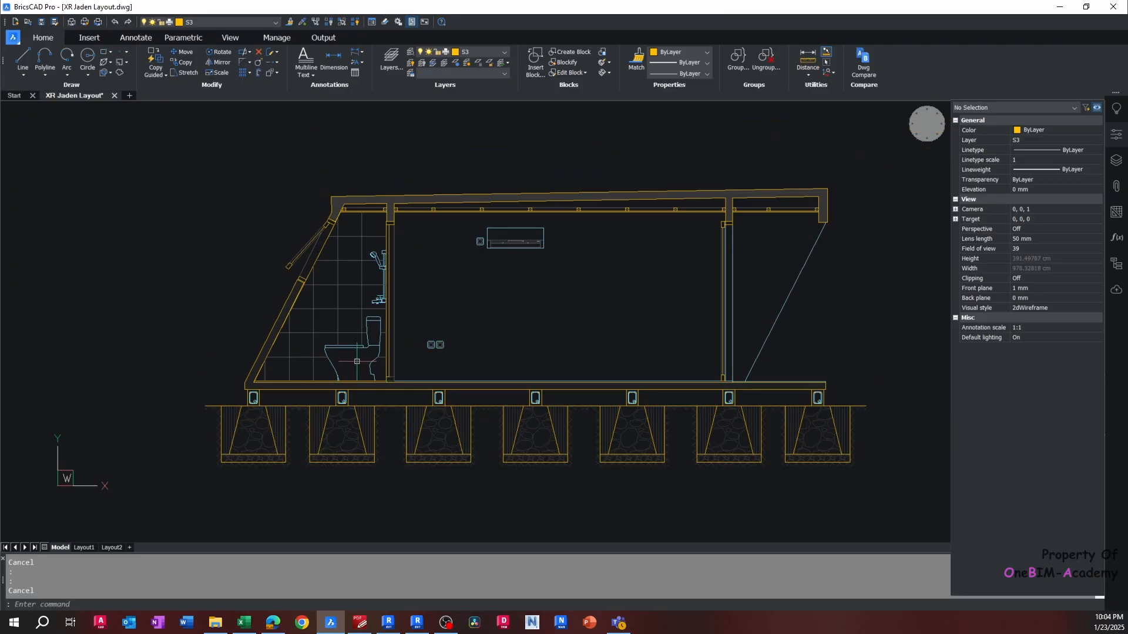
Examine the wall sockets and the air conditioner drawn on the main room's wall in the long section
scroll(450, 311, "up", 2)
scroll(424, 269, "down", 2)
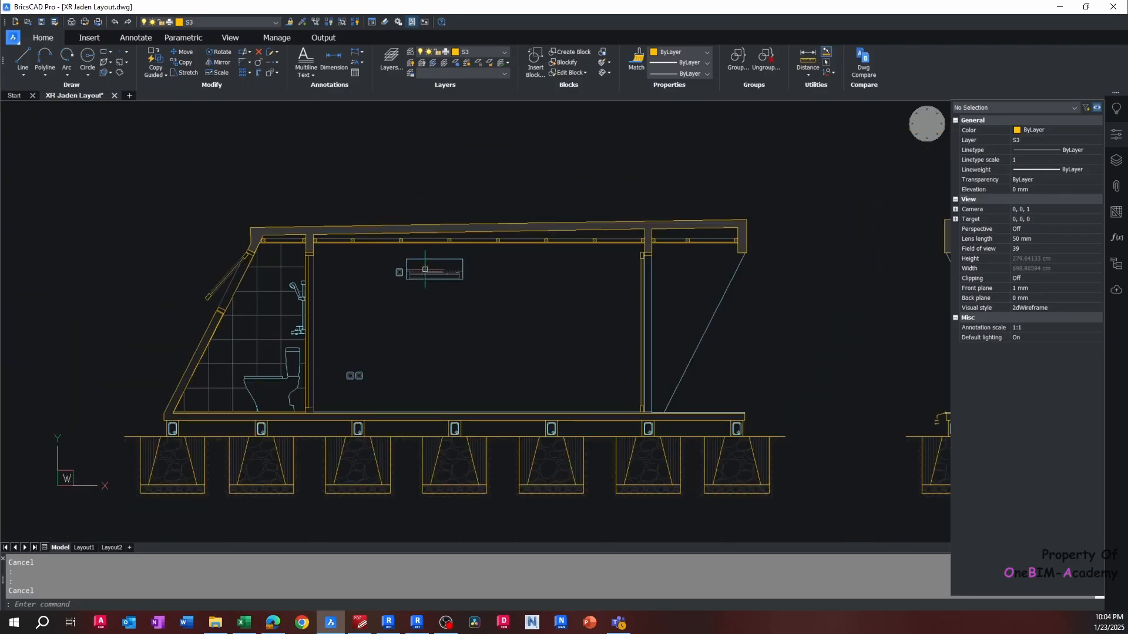
scroll(422, 272, "down", 2)
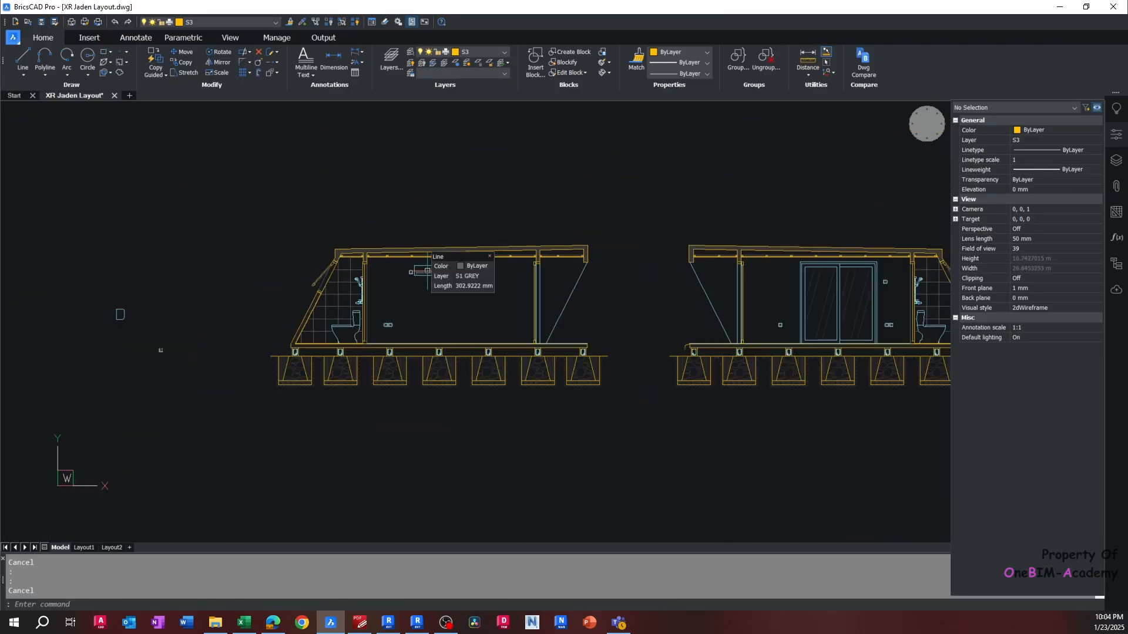
scroll(390, 316, "up", 3)
scroll(379, 346, "up", 3)
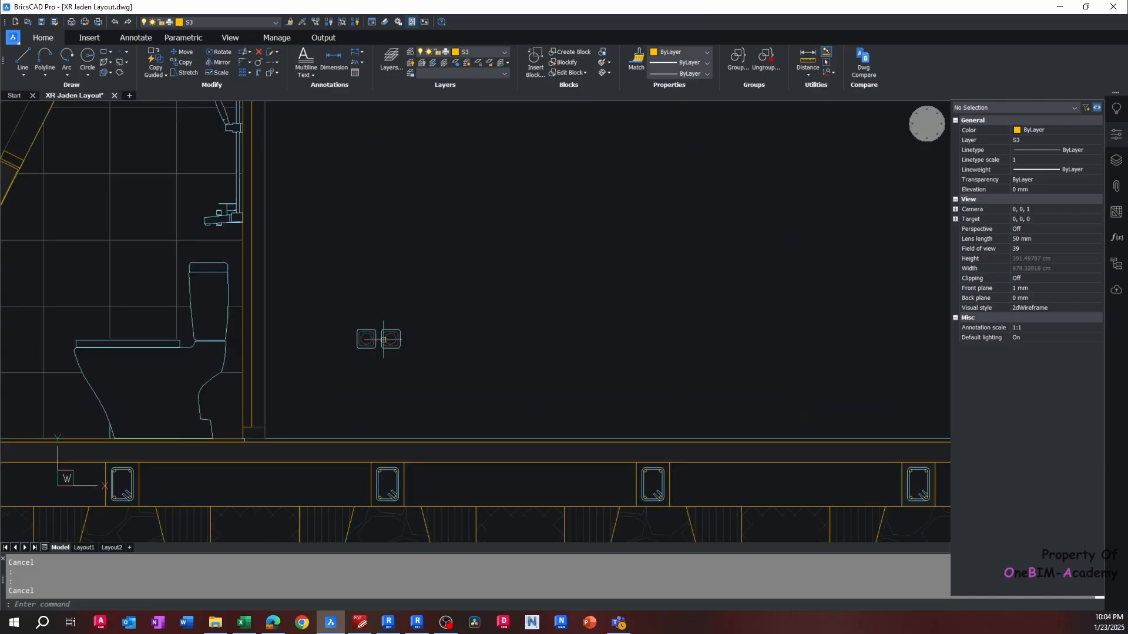
scroll(362, 339, "down", 3)
middle_click_drag(429, 199, 391, 260)
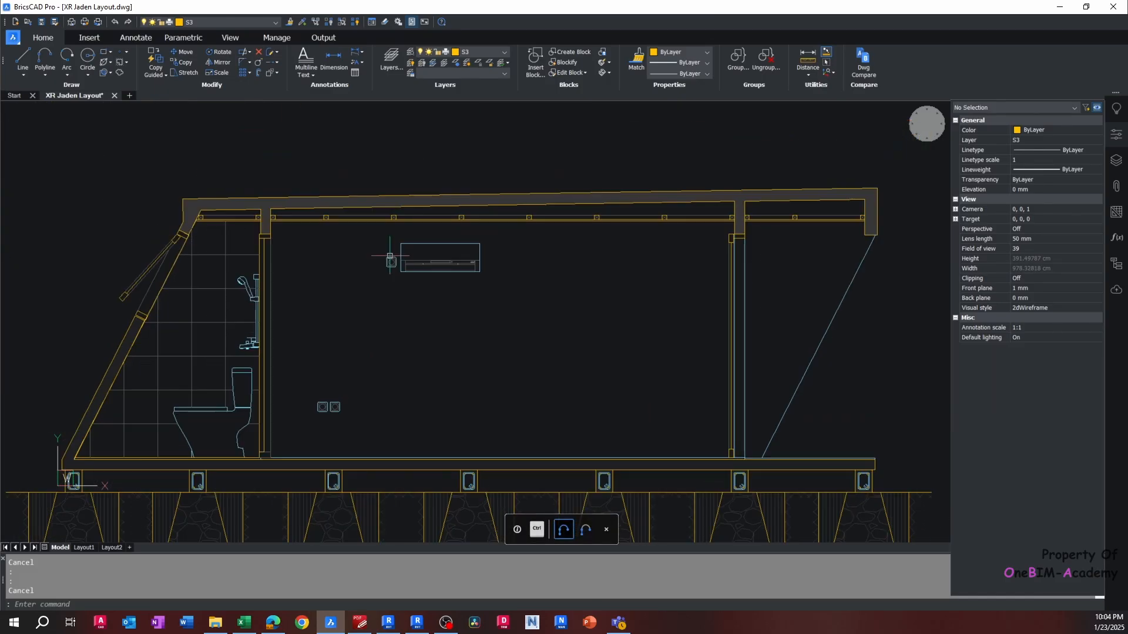
Look over the floor plans around the bathroom and save the layout drawing at its full extents
scroll(390, 260, "down", 5)
middle_click_drag(669, 145, 584, 284)
middle_click_drag(598, 164, 542, 322)
scroll(520, 176, "up", 4)
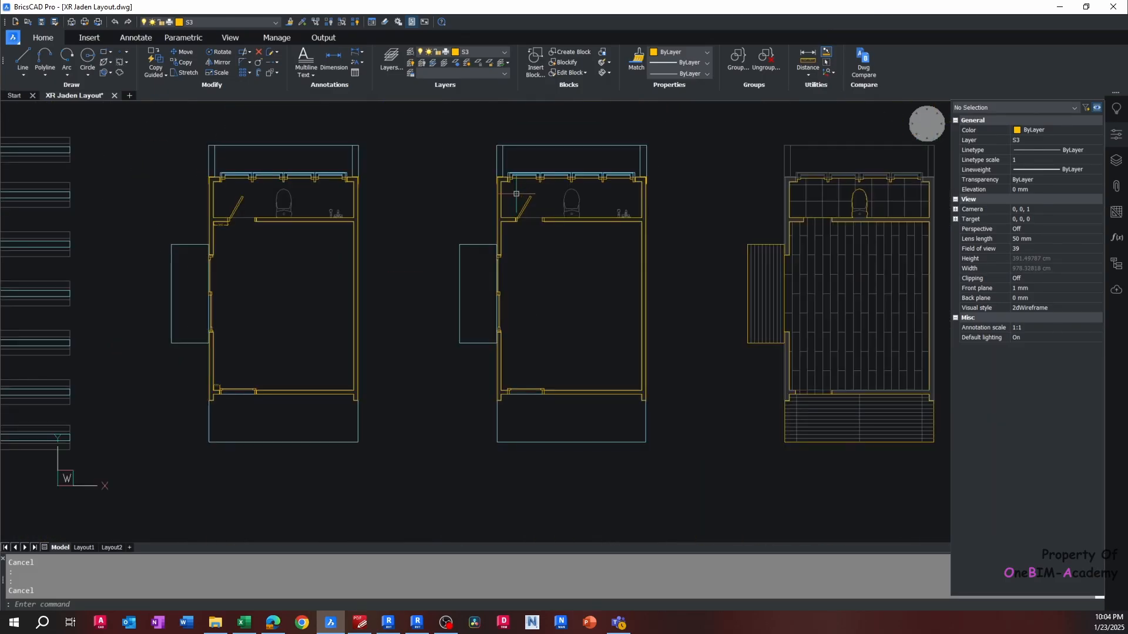
scroll(517, 194, "down", 4)
middle_click(515, 237)
middle_click(516, 237)
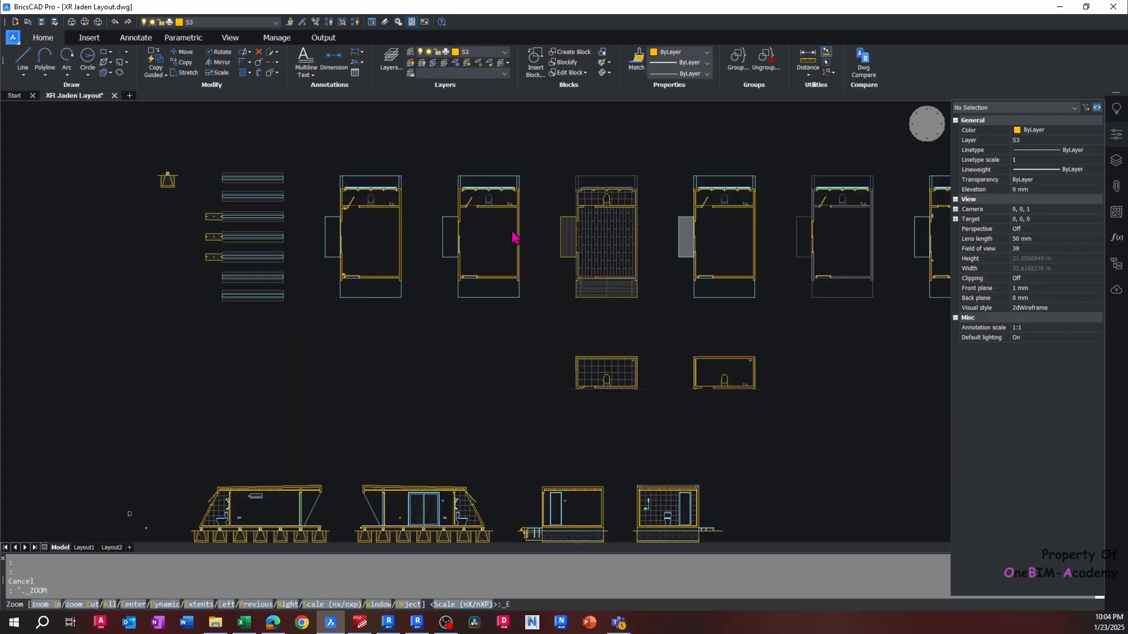
key("ctrl+s")
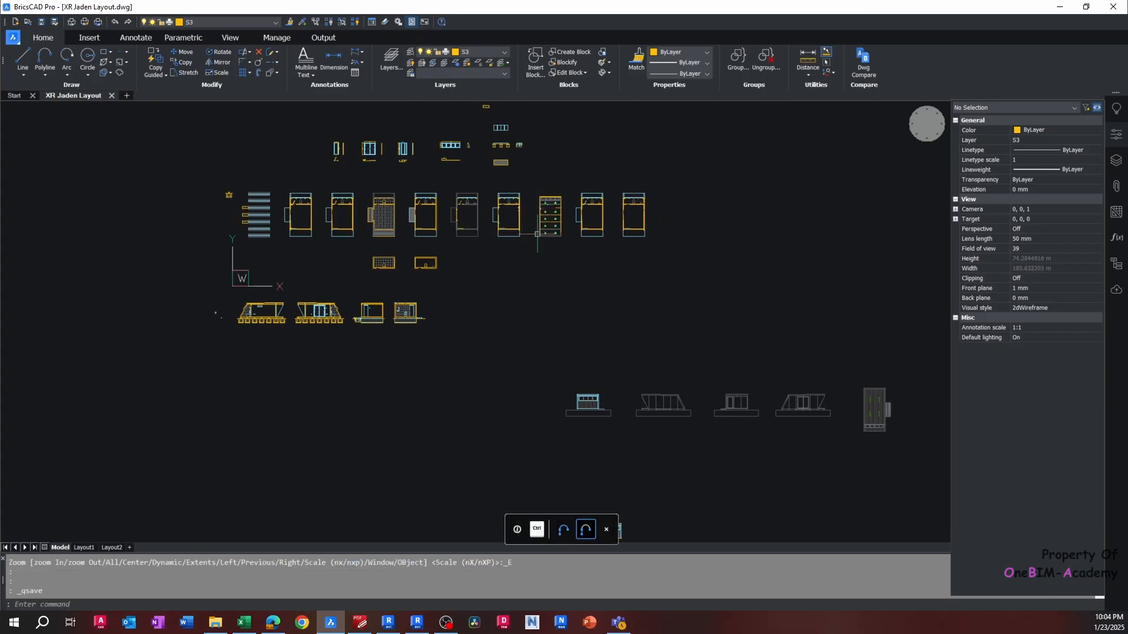